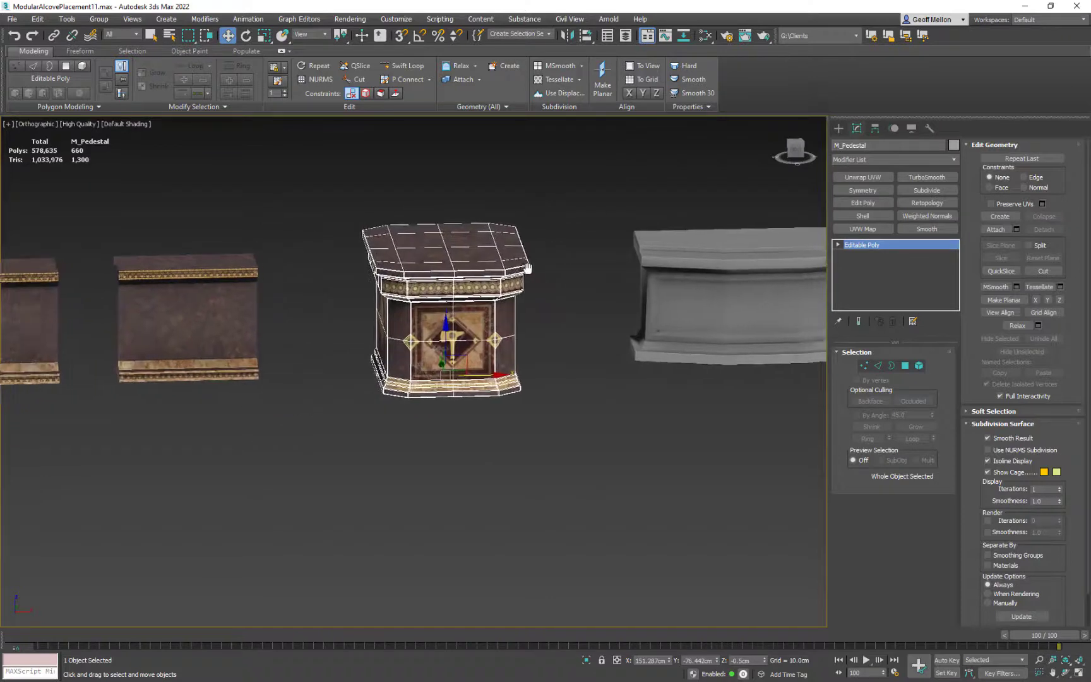
Select the untextured grey pedestal base standing next to the textured pedestal
{"action": "middle_click_drag", "start_coordinate": [577, 265], "coordinate": [528, 275], "text": "alt"}
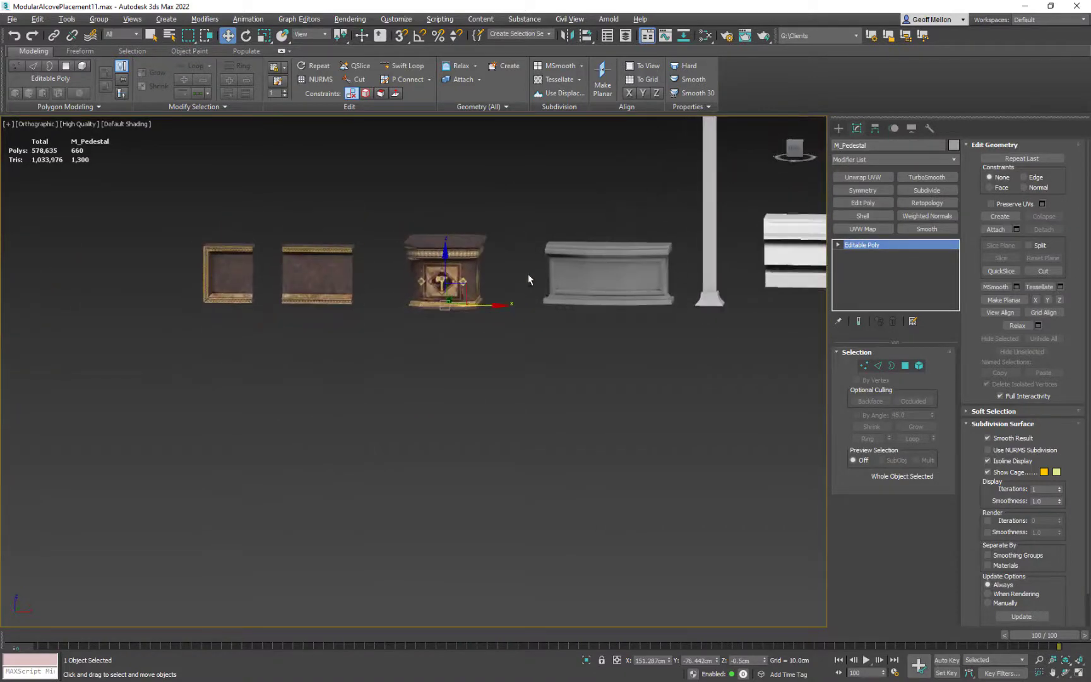
{"action": "left_click", "coordinate": [228, 279]}
{"action": "middle_click_drag", "start_coordinate": [576, 236], "coordinate": [401, 214]}
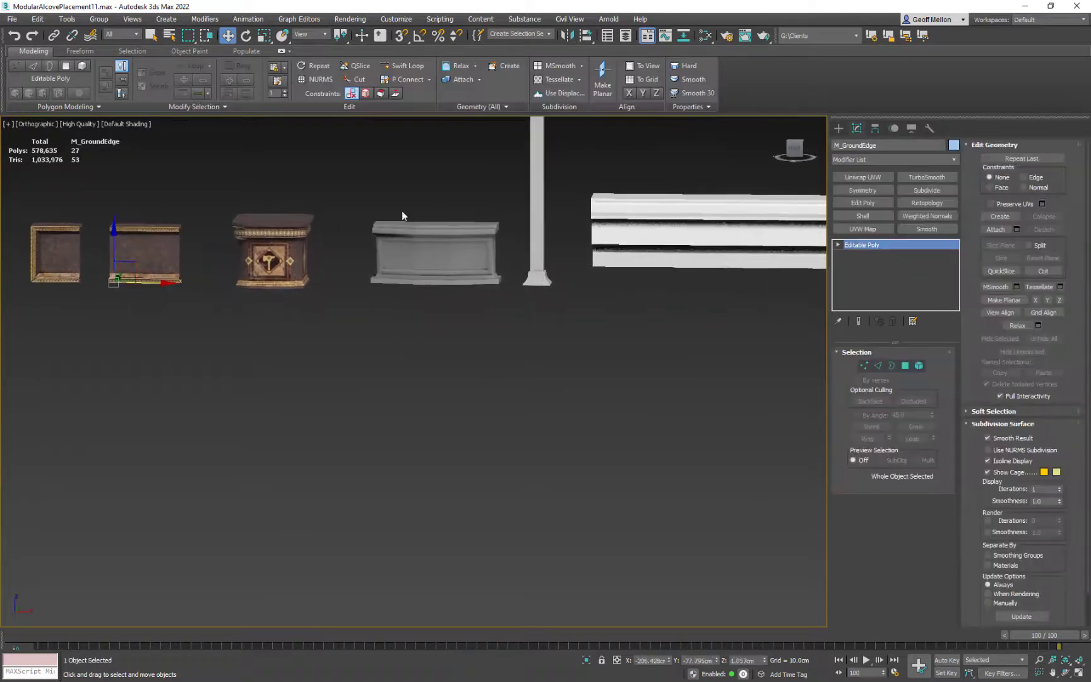
{"action": "left_click", "coordinate": [487, 264]}
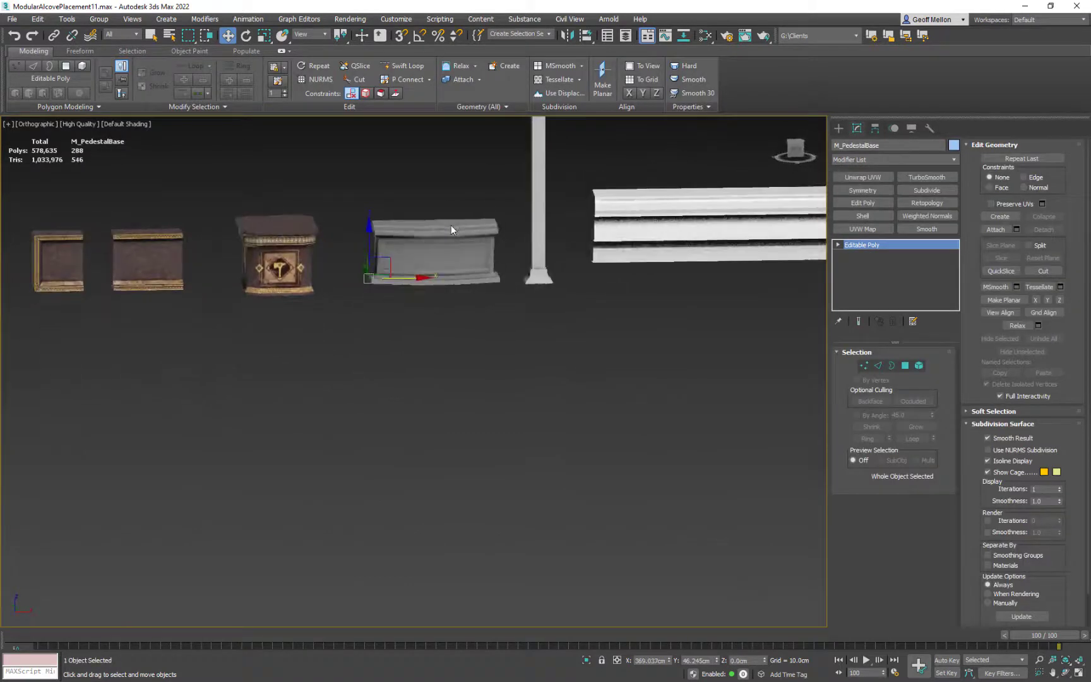
{"action": "middle_click_drag", "start_coordinate": [475, 205], "coordinate": [565, 185]}
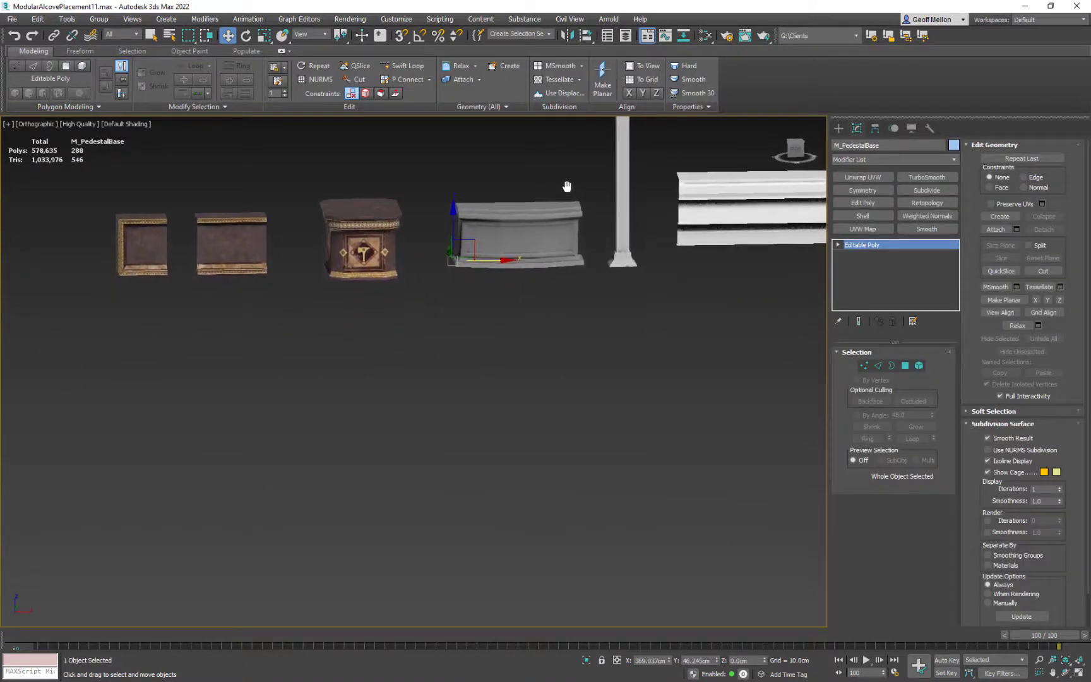
Open the Slate Material Editor and clear all existing material nodes from its view
{"action": "key", "text": "m"}
{"action": "middle_click_drag", "start_coordinate": [501, 277], "coordinate": [520, 263]}
{"action": "middle_click_drag", "start_coordinate": [300, 238], "coordinate": [172, 226]}
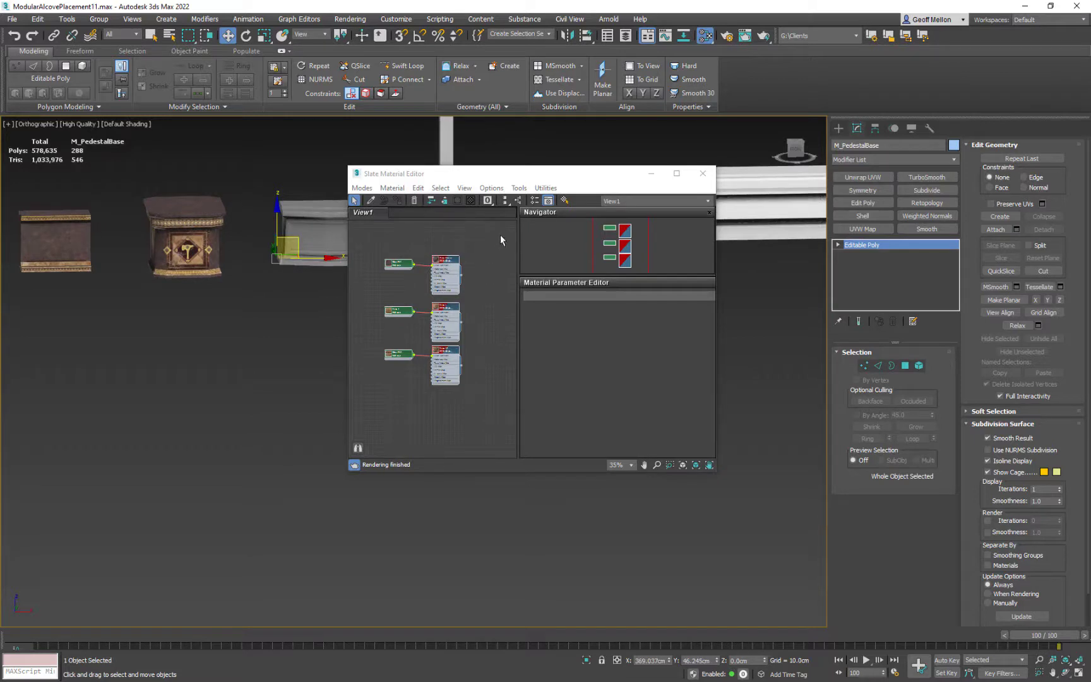
{"action": "left_click", "coordinate": [481, 255]}
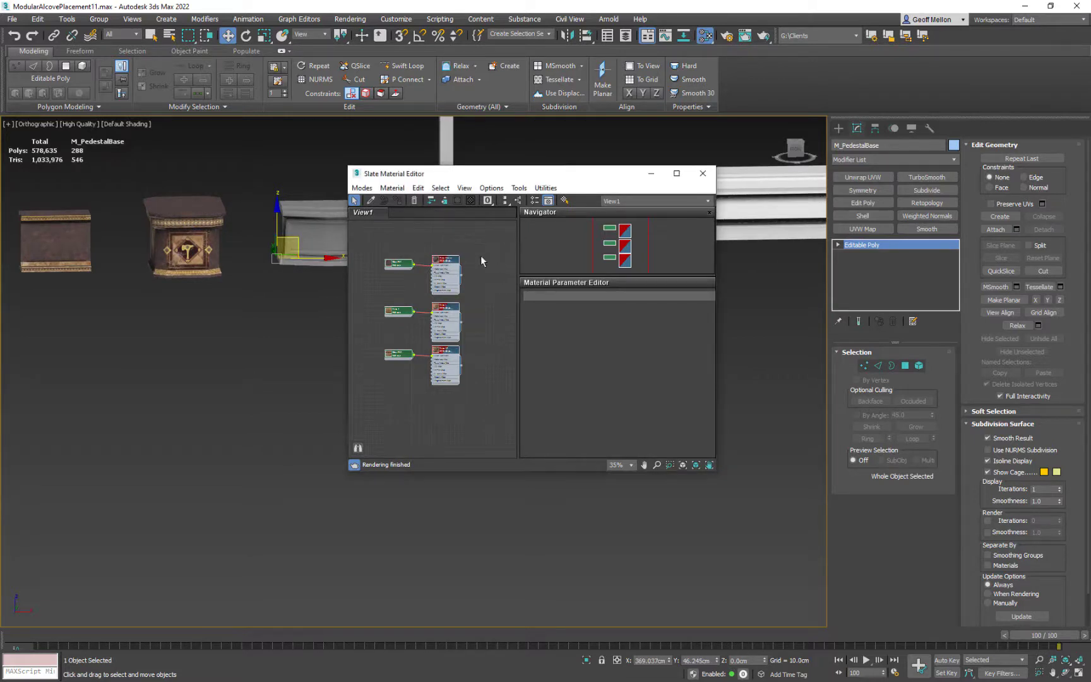
{"action": "key", "text": "Delete"}
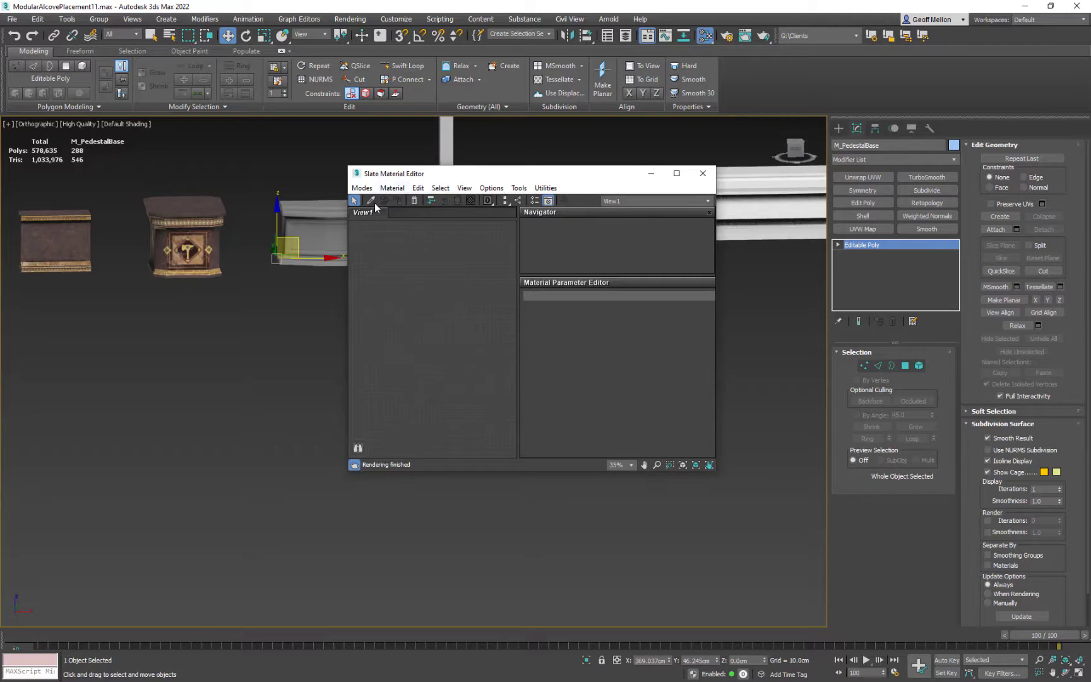
Sample the textured pedestal's material and examine its Multi/Sub-Object node network, then close the material editor
{"action": "left_click", "coordinate": [372, 201]}
{"action": "left_click", "coordinate": [171, 216]}
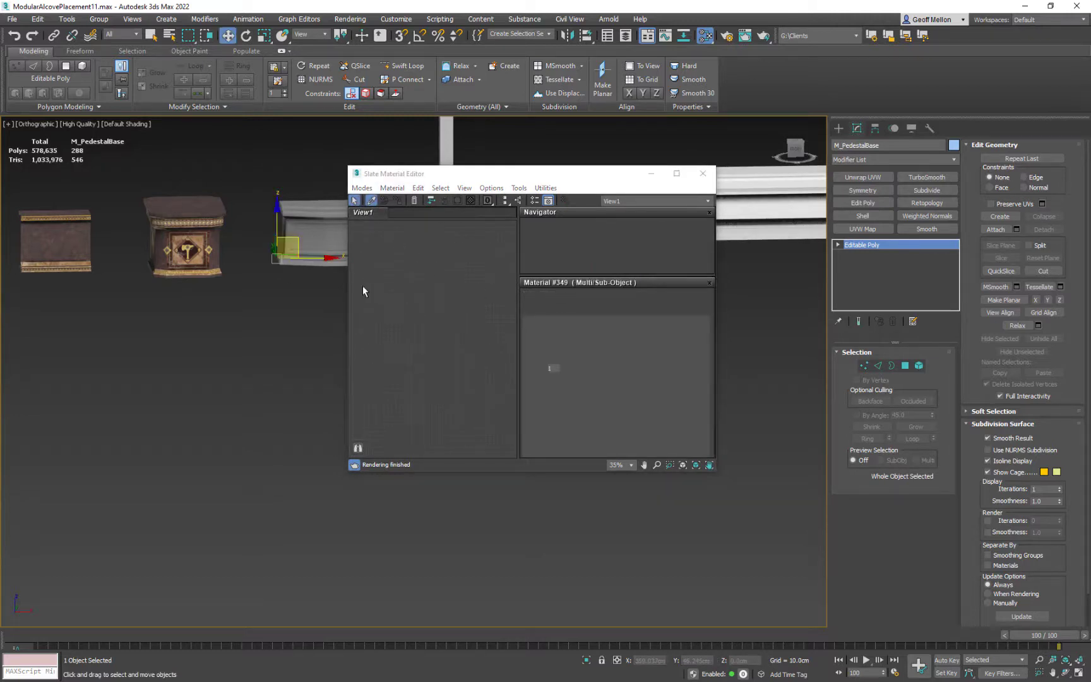
{"action": "scroll", "coordinate": [413, 288], "scroll_direction": "down", "scroll_amount": 1}
{"action": "middle_click_drag", "start_coordinate": [413, 288], "coordinate": [481, 265]}
{"action": "scroll", "coordinate": [482, 265], "scroll_direction": "up", "scroll_amount": 3}
{"action": "scroll", "coordinate": [432, 311], "scroll_direction": "down", "scroll_amount": 1}
{"action": "middle_click_drag", "start_coordinate": [431, 310], "coordinate": [492, 296]}
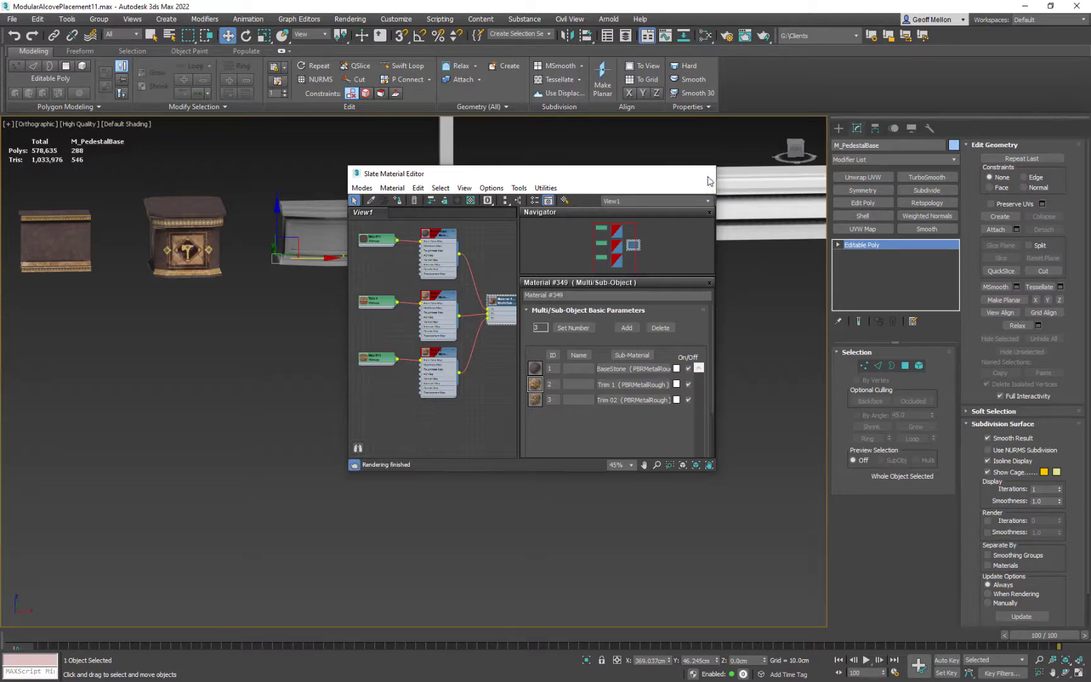
{"action": "left_click", "coordinate": [703, 173]}
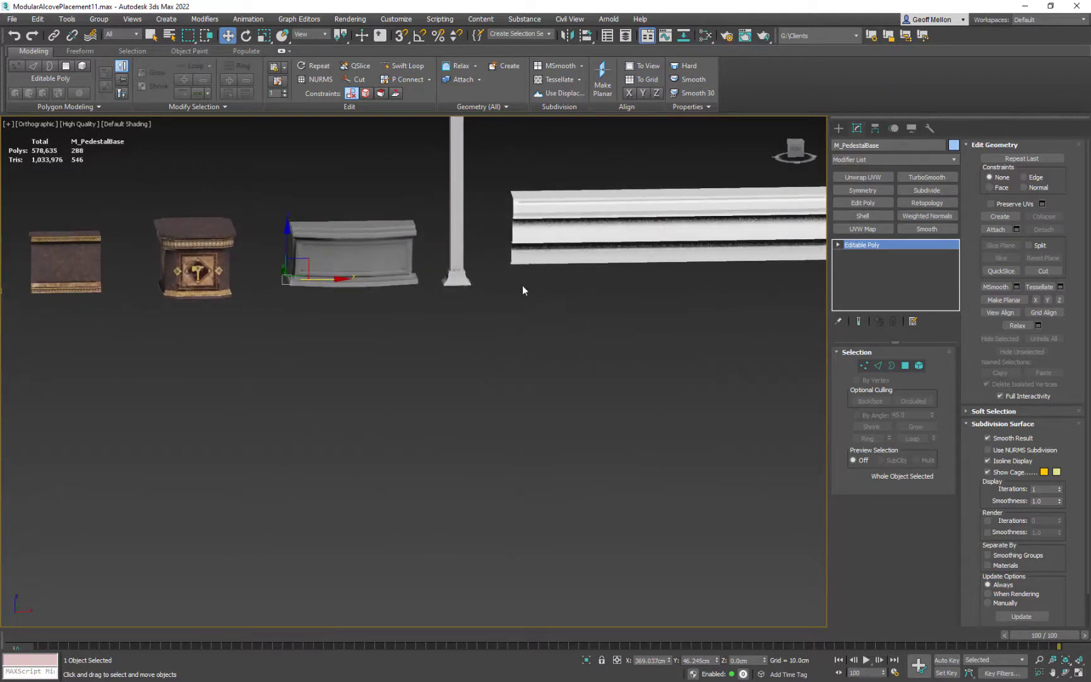
Sample the Multi/Sub-Object Material #349 in the Slate Material Editor and assign it to the selected pedestal base
{"action": "middle_click_drag", "start_coordinate": [430, 247], "coordinate": [425, 226]}
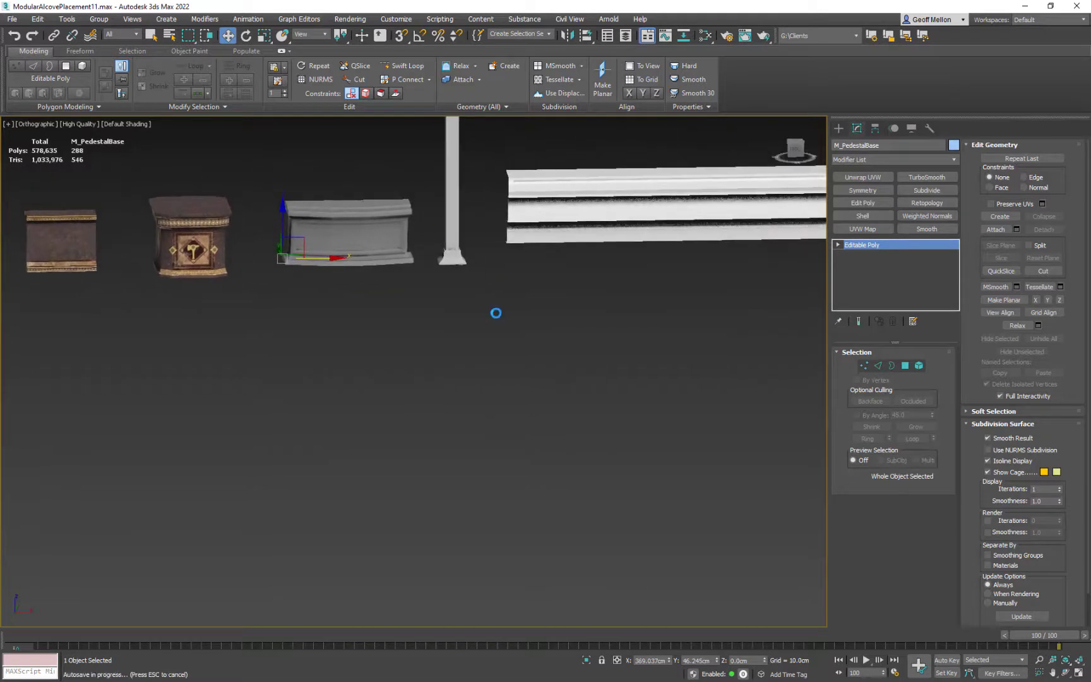
{"action": "middle_click_drag", "start_coordinate": [361, 274], "coordinate": [402, 263]}
{"action": "key", "text": "m"}
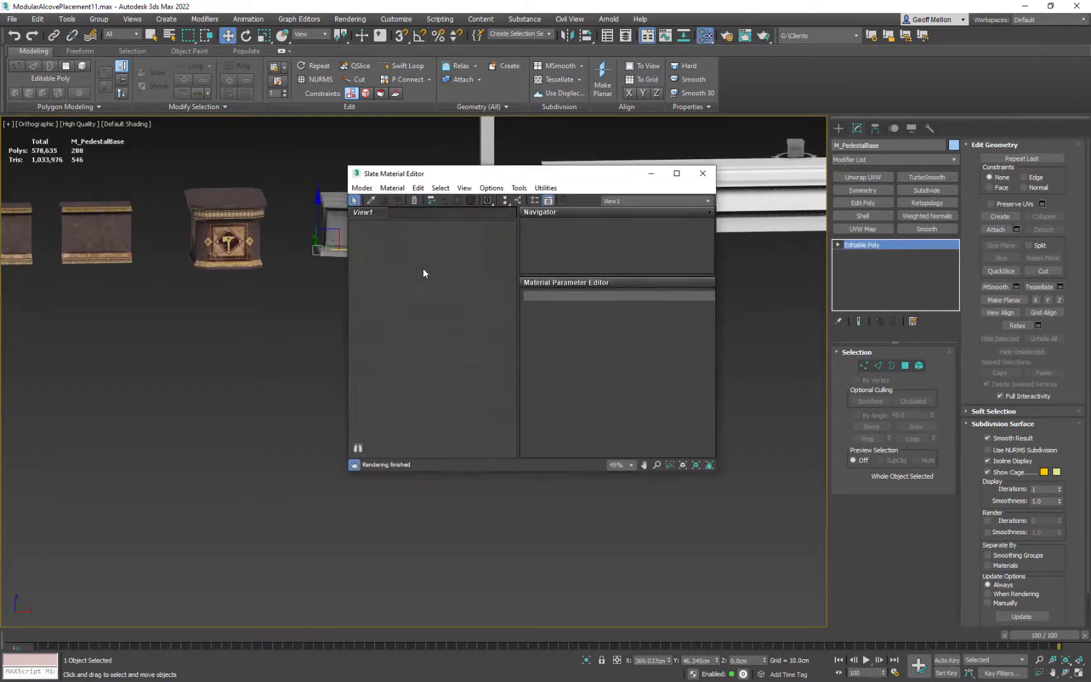
{"action": "scroll", "coordinate": [424, 273], "scroll_direction": "down", "scroll_amount": 5}
{"action": "left_click", "coordinate": [370, 200]}
{"action": "left_click", "coordinate": [330, 215]}
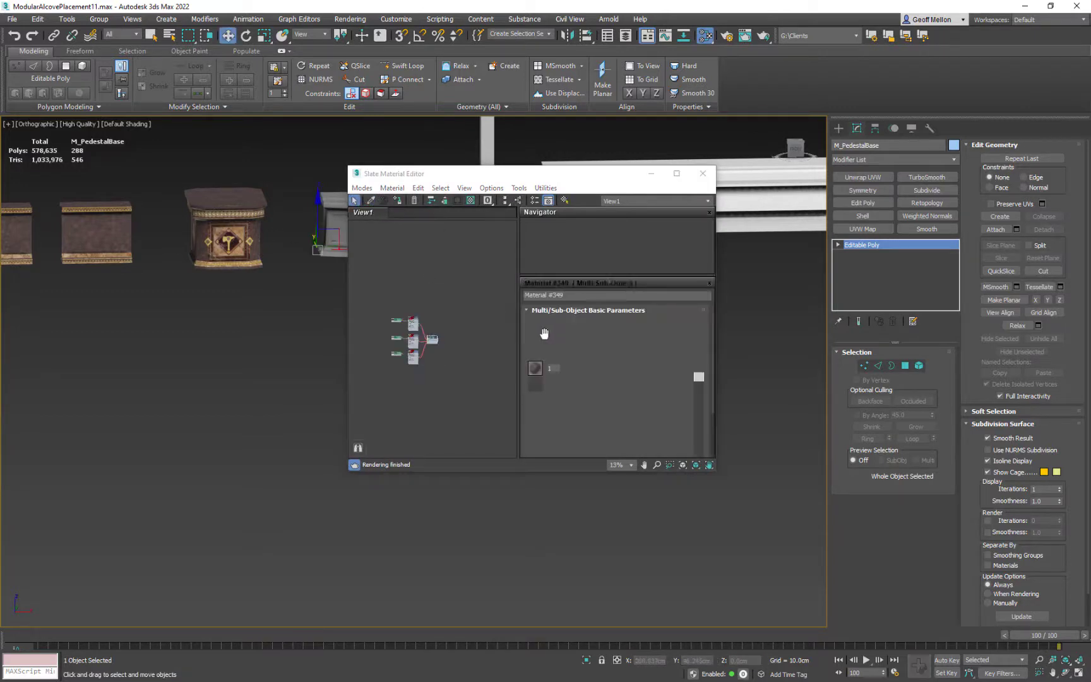
{"action": "scroll", "coordinate": [477, 276], "scroll_direction": "up", "scroll_amount": 4}
{"action": "scroll", "coordinate": [485, 268], "scroll_direction": "up", "scroll_amount": 1}
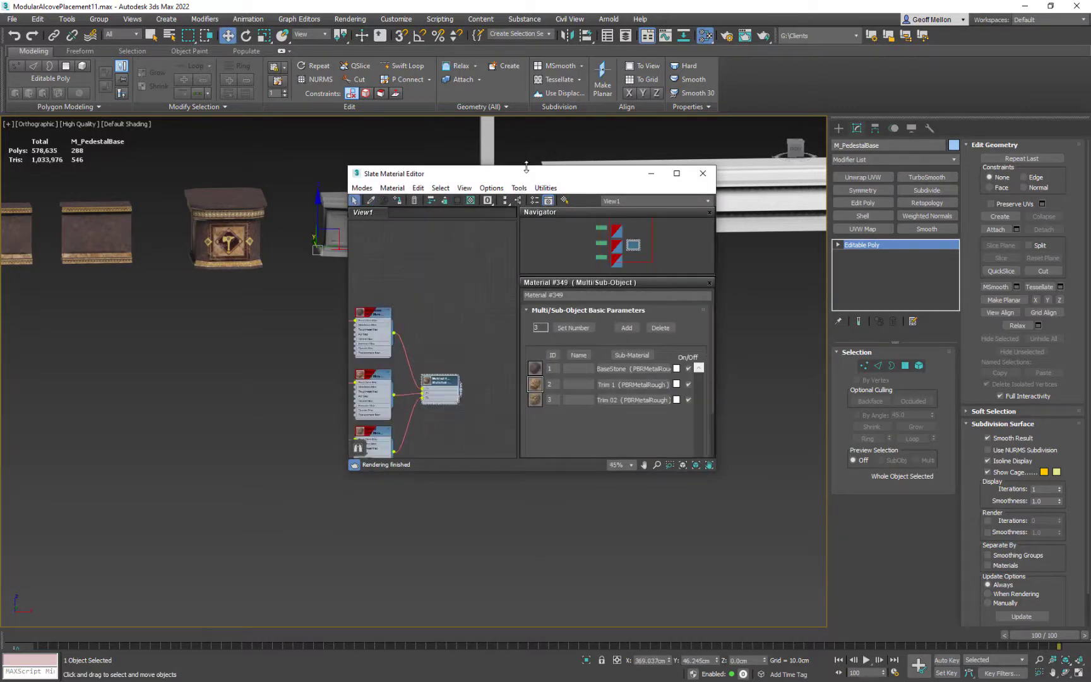
{"action": "left_click_drag", "start_coordinate": [513, 177], "coordinate": [670, 173]}
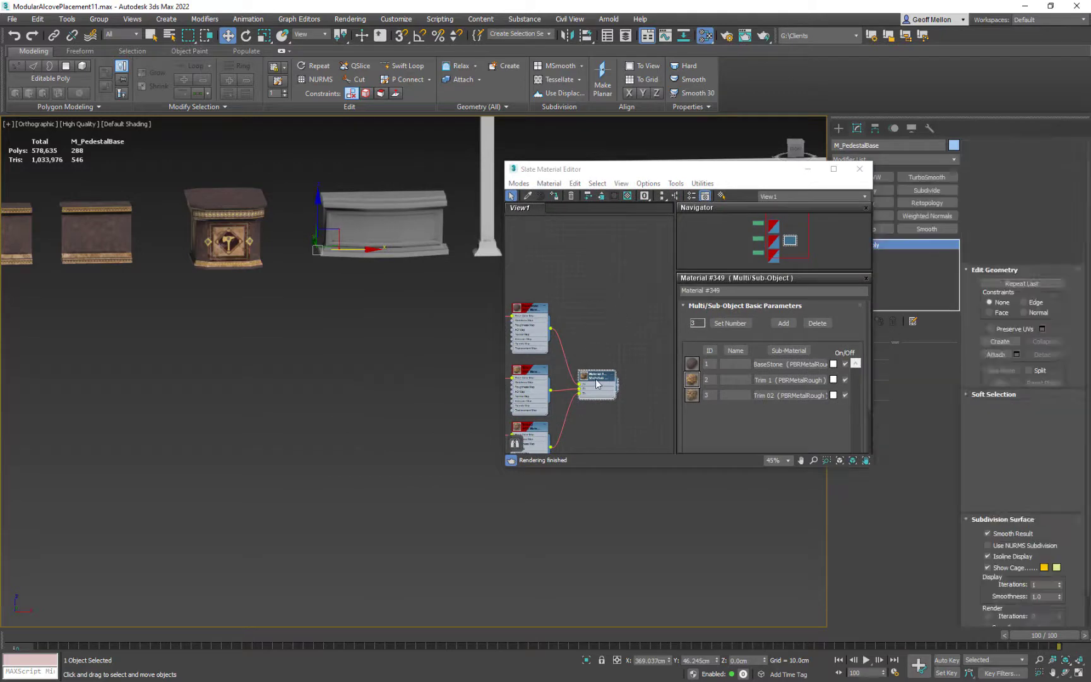
{"action": "left_click", "coordinate": [555, 196]}
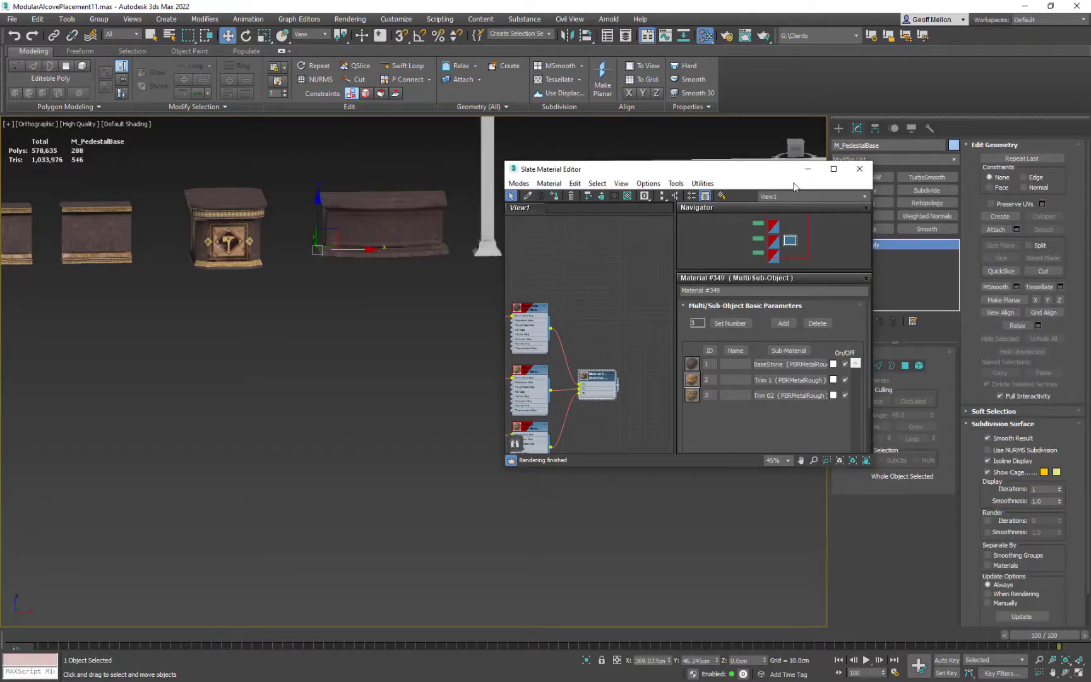
{"action": "left_click", "coordinate": [859, 169]}
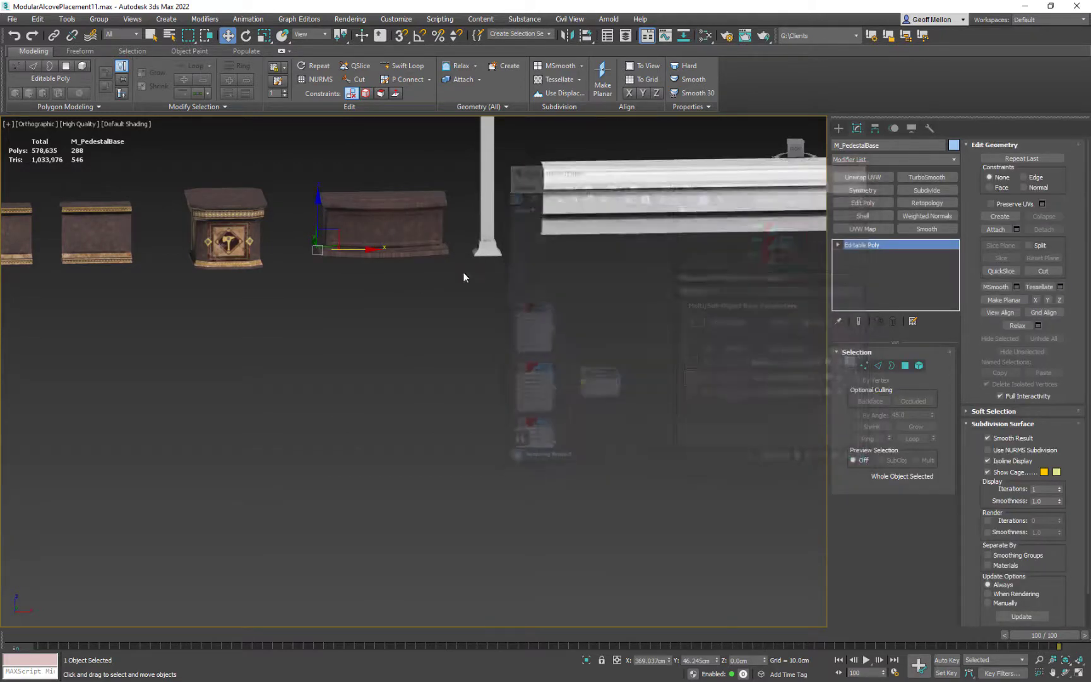
Isolate the pedestal base so it is the only object shown in the viewport
{"action": "scroll", "coordinate": [455, 265], "scroll_direction": "up", "scroll_amount": 2}
{"action": "middle_click_drag", "start_coordinate": [463, 277], "coordinate": [640, 260]}
{"action": "scroll", "coordinate": [460, 278], "scroll_direction": "down", "scroll_amount": 1}
{"action": "left_click_drag", "start_coordinate": [529, 203], "coordinate": [5, 402]}
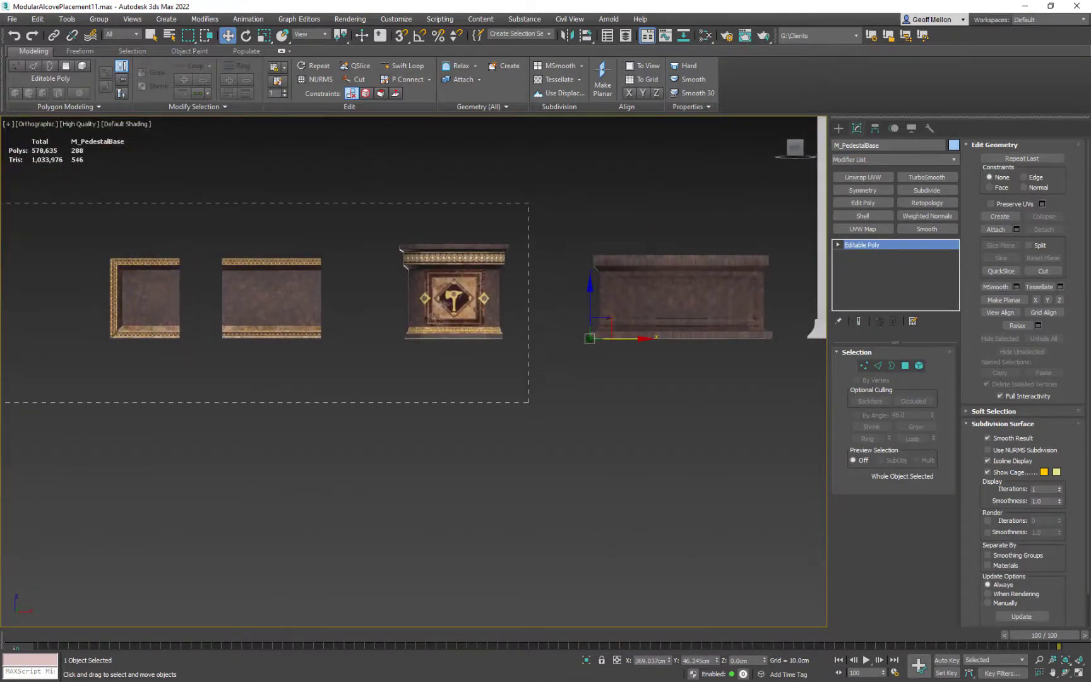
{"action": "left_click_drag", "start_coordinate": [496, 480], "coordinate": [496, 480]}
{"action": "left_click", "coordinate": [611, 304]}
{"action": "middle_click_drag", "start_coordinate": [731, 235], "coordinate": [342, 259]}
{"action": "right_click", "coordinate": [483, 251]}
{"action": "left_click", "coordinate": [515, 150]}
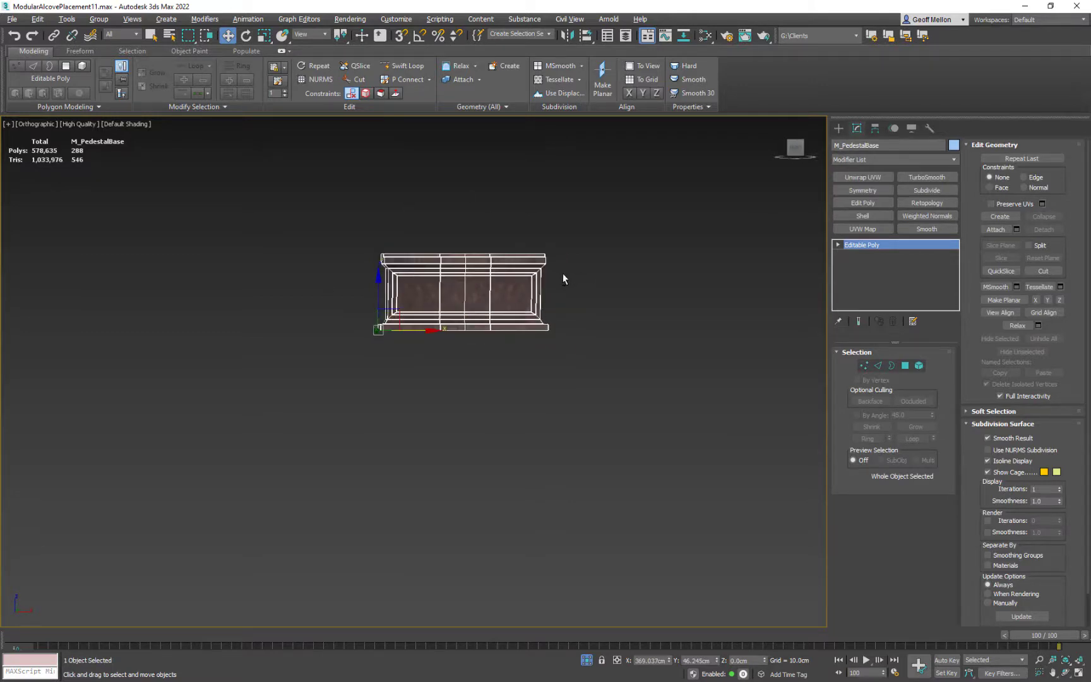
Delete all polygons of the pedestal base's right half, up to its vertical centre line in the front view
{"action": "mouse_move", "coordinate": [563, 274]}
{"action": "middle_mouse_down", "text": "alt"}
{"action": "mouse_move", "coordinate": [562, 327]}
{"action": "mouse_move", "coordinate": [560, 267]}
{"action": "mouse_move", "coordinate": [574, 274]}
{"action": "middle_mouse_up", "text": "alt"}
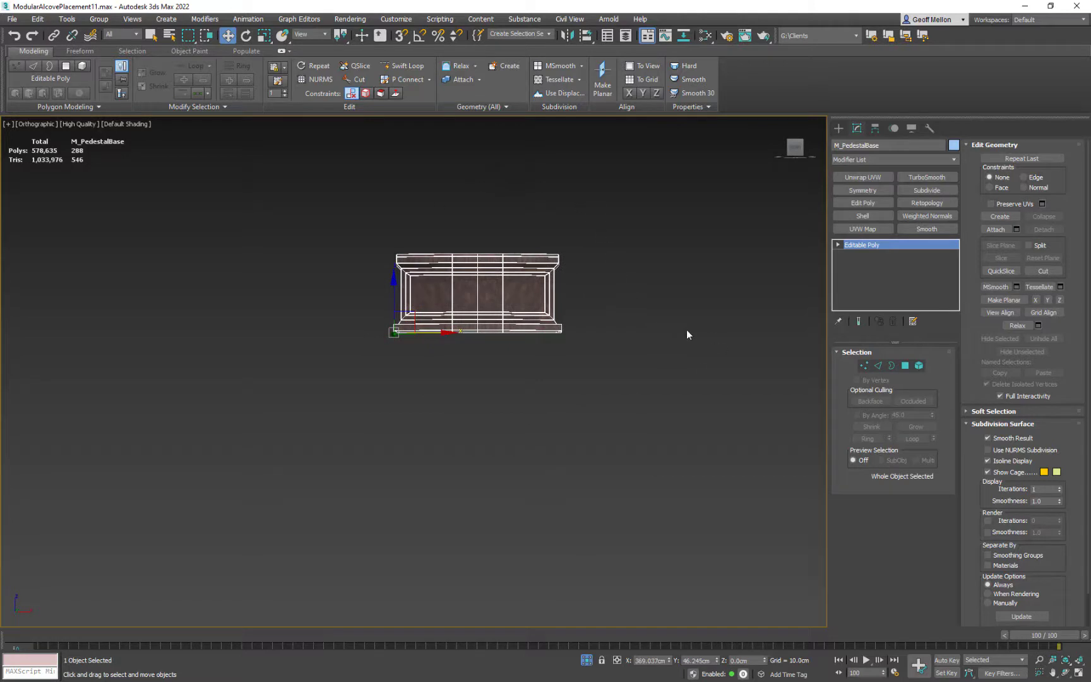
{"action": "left_click", "coordinate": [905, 365]}
{"action": "left_click_drag", "start_coordinate": [659, 187], "coordinate": [491, 430]}
{"action": "key", "text": "Delete"}
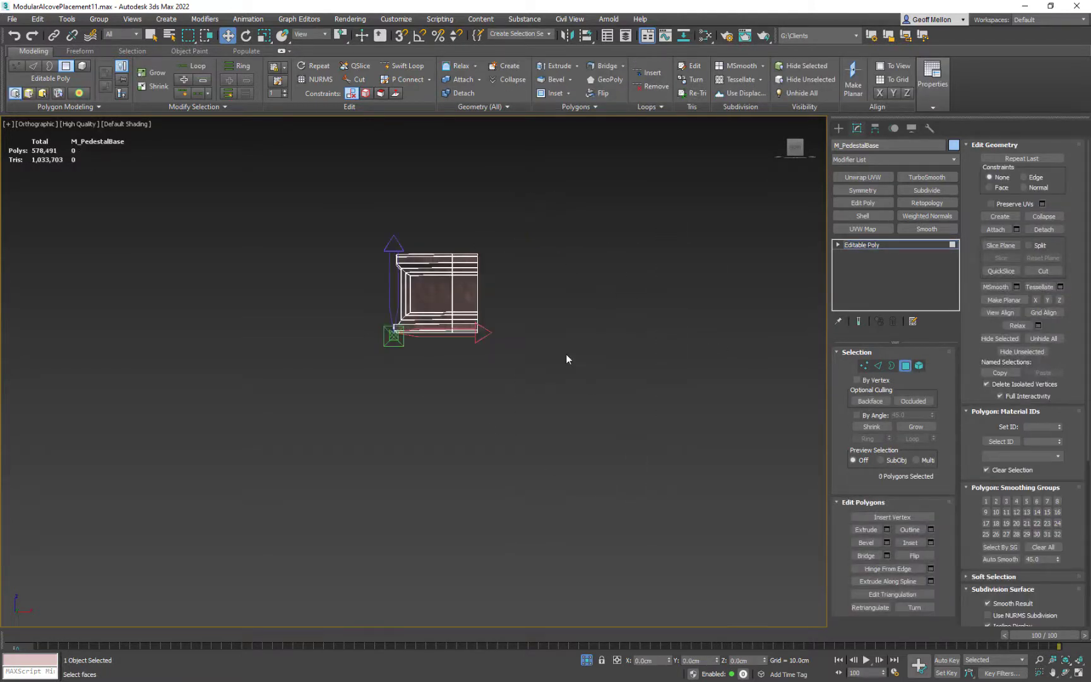
{"action": "middle_click_drag", "start_coordinate": [520, 312], "coordinate": [628, 319], "text": "alt"}
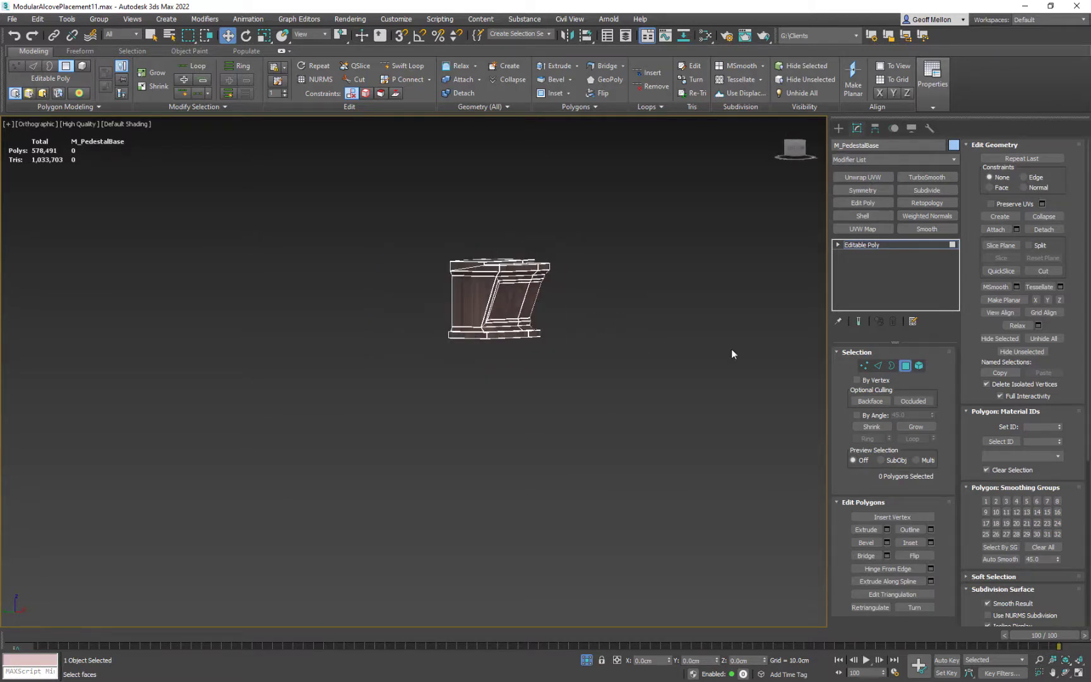
{"action": "left_click", "coordinate": [910, 365]}
Select the front polygons of the wide upper trim band, including the thin one at the bend
{"action": "middle_click_drag", "start_coordinate": [695, 370], "coordinate": [636, 334], "text": "alt"}
{"action": "scroll", "coordinate": [645, 417], "scroll_direction": "up", "scroll_amount": 5}
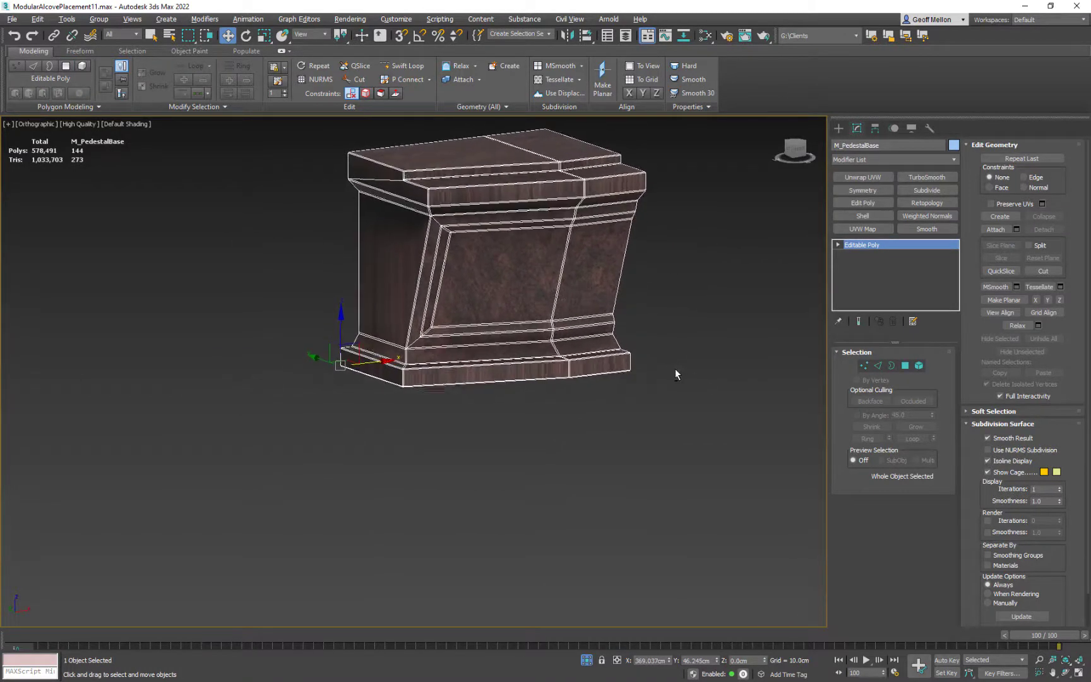
{"action": "middle_click_drag", "start_coordinate": [675, 369], "coordinate": [612, 312], "text": "alt"}
{"action": "middle_click_drag", "start_coordinate": [524, 279], "coordinate": [491, 348]}
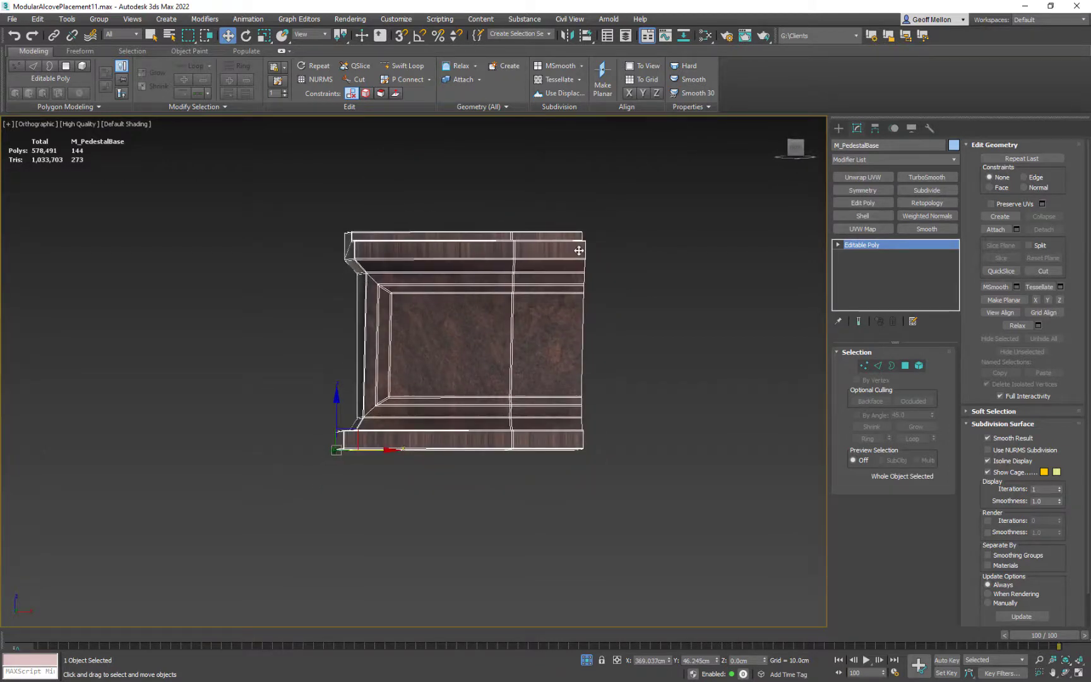
{"action": "left_click", "coordinate": [905, 365]}
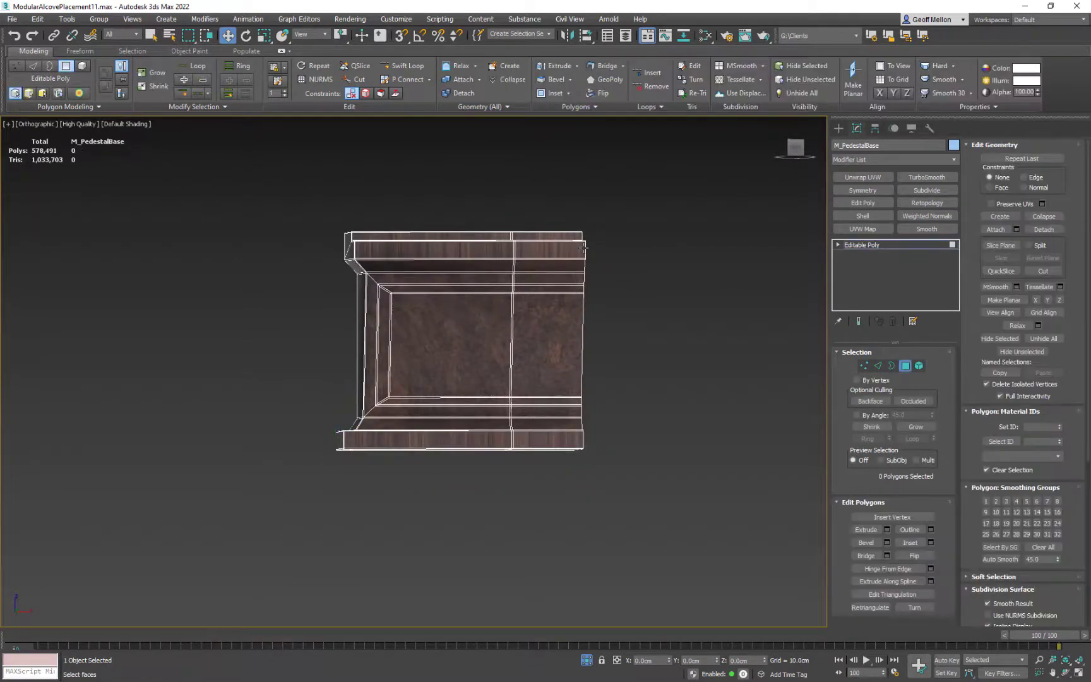
{"action": "left_click", "coordinate": [549, 250]}
{"action": "left_click", "coordinate": [485, 248], "text": "ctrl"}
{"action": "scroll", "coordinate": [551, 254], "scroll_direction": "up", "scroll_amount": 5}
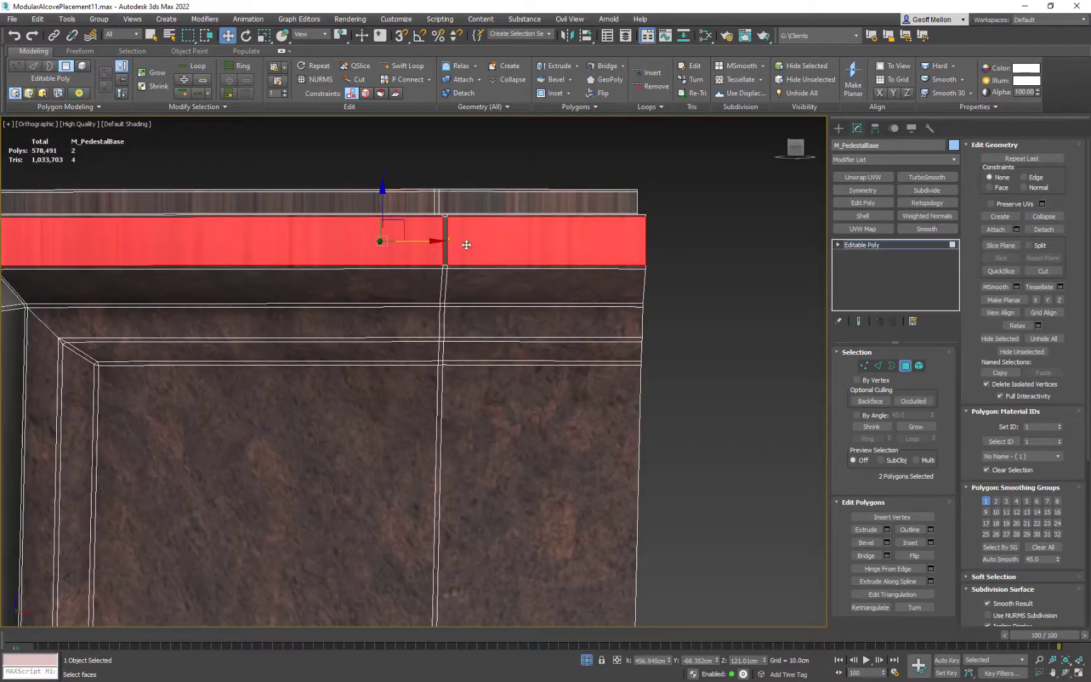
{"action": "left_click", "coordinate": [445, 241], "text": "ctrl"}
{"action": "middle_click_drag", "start_coordinate": [313, 262], "coordinate": [612, 286]}
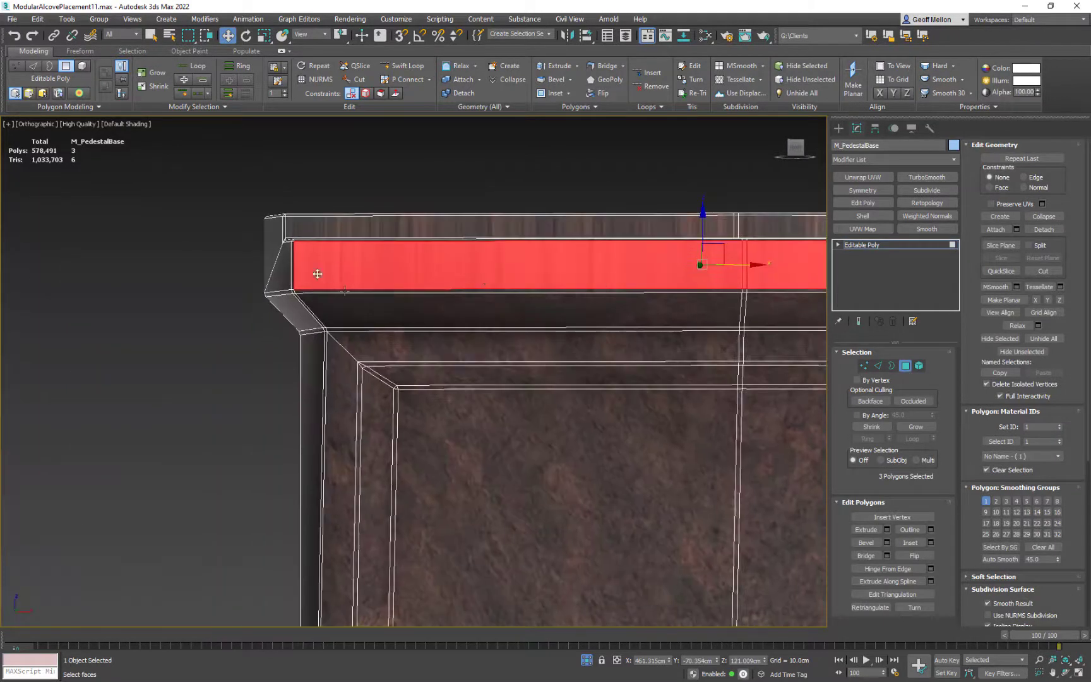
Add the front polygons of the narrow strip above the wide trim band to the selection
{"action": "middle_click_drag", "start_coordinate": [317, 273], "coordinate": [420, 252], "text": "alt"}
{"action": "left_click", "coordinate": [493, 200], "text": "ctrl"}
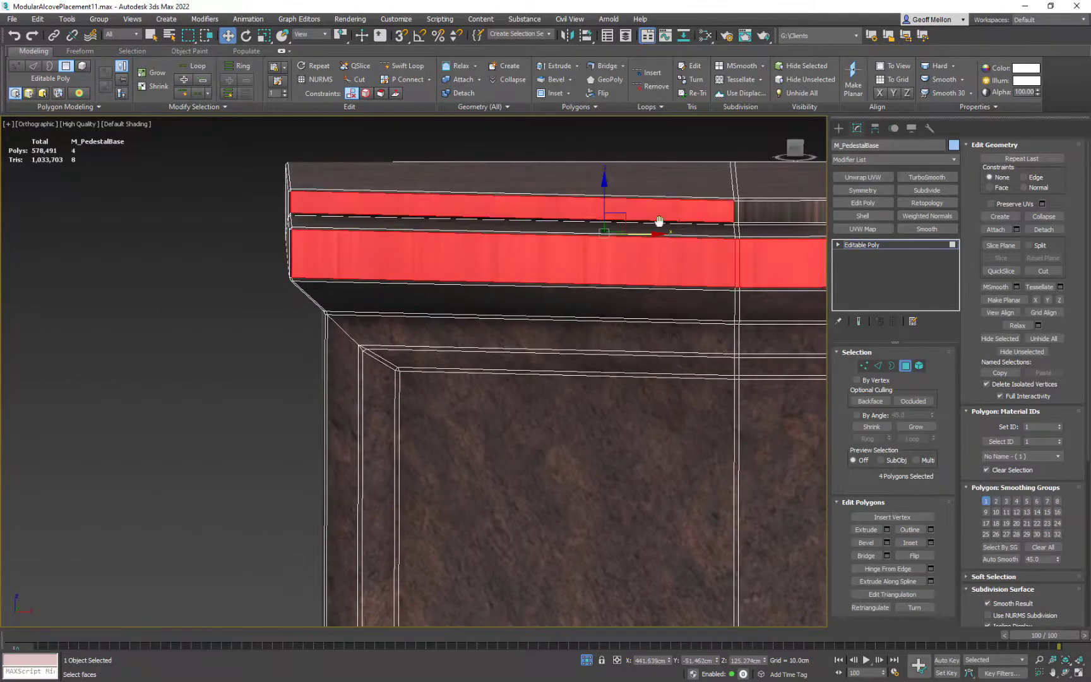
{"action": "middle_click_drag", "start_coordinate": [659, 221], "coordinate": [474, 226]}
{"action": "left_click", "coordinate": [457, 242], "text": "ctrl"}
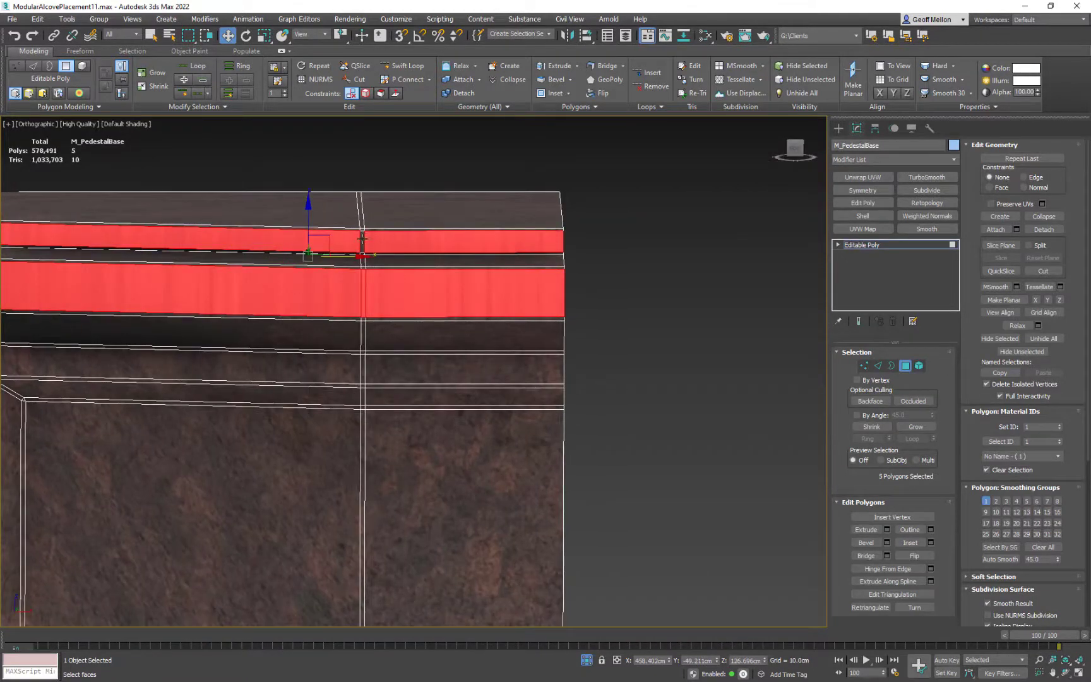
{"action": "left_click", "coordinate": [354, 262], "text": "ctrl"}
{"action": "scroll", "coordinate": [333, 310], "scroll_direction": "down", "scroll_amount": 6}
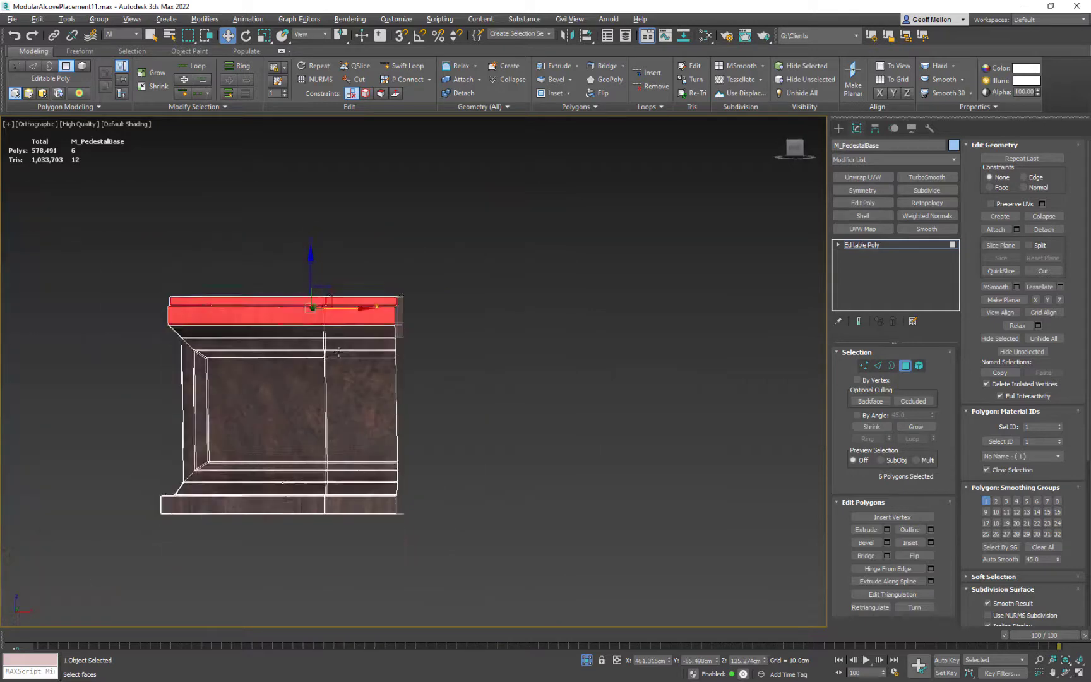
Add the frame polygons along the top, left side and bottom of the recessed front panel to the selection
{"action": "scroll", "coordinate": [366, 338], "scroll_direction": "up", "scroll_amount": 5}
{"action": "left_click", "coordinate": [410, 329], "text": "ctrl"}
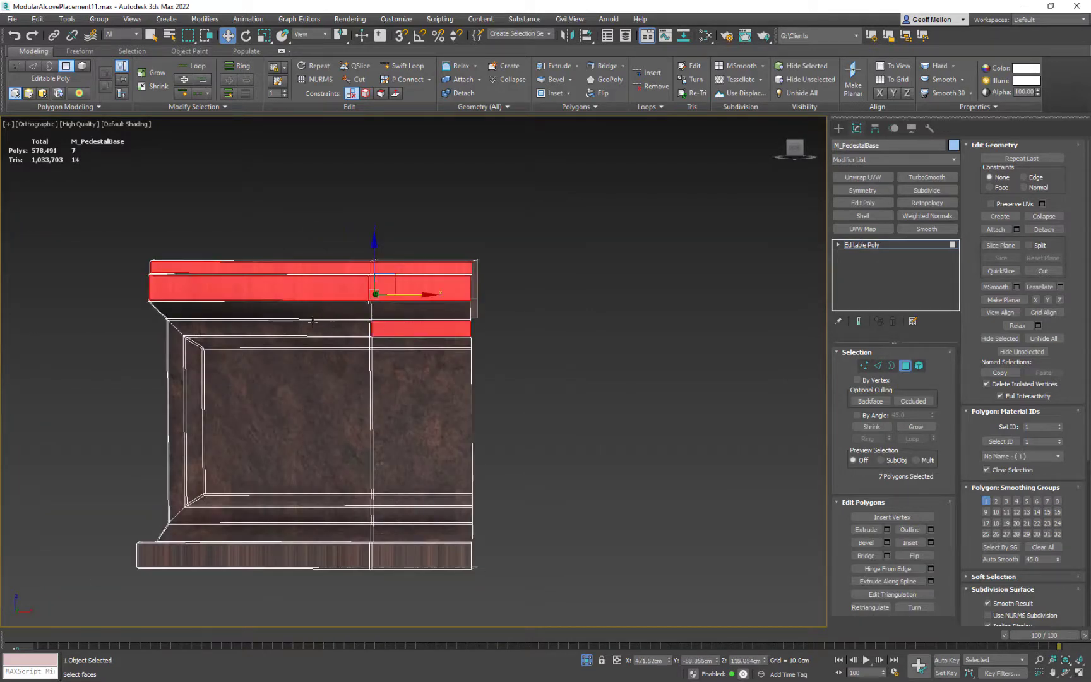
{"action": "left_click", "coordinate": [175, 335], "text": "ctrl"}
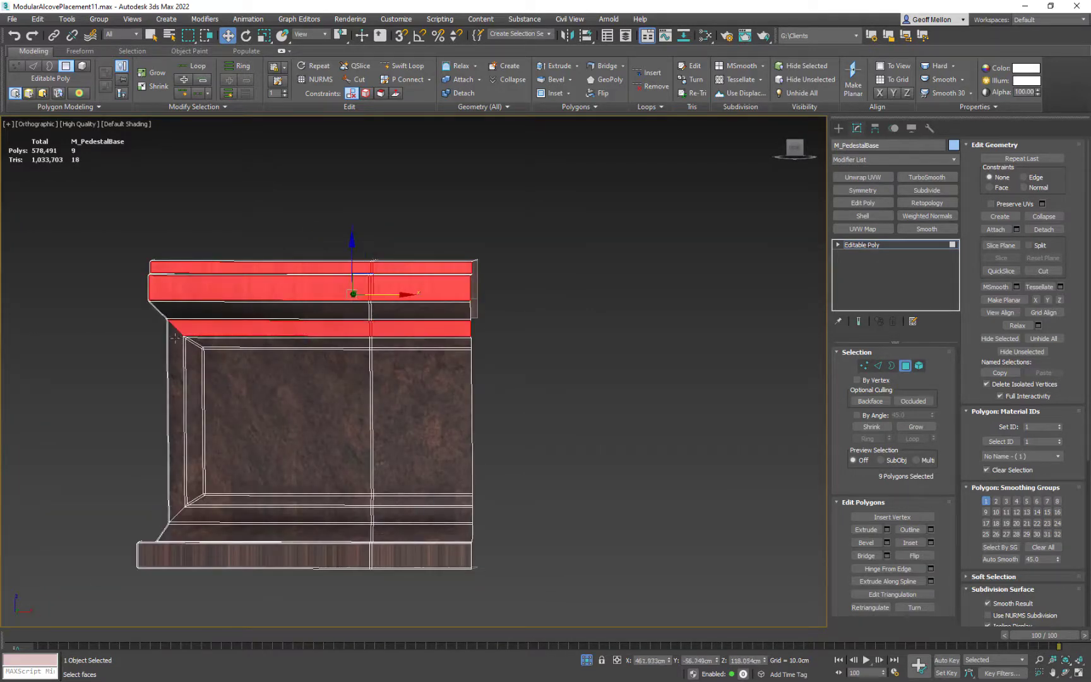
{"action": "left_click", "coordinate": [178, 391], "text": "ctrl"}
{"action": "left_click", "coordinate": [368, 510], "text": "ctrl"}
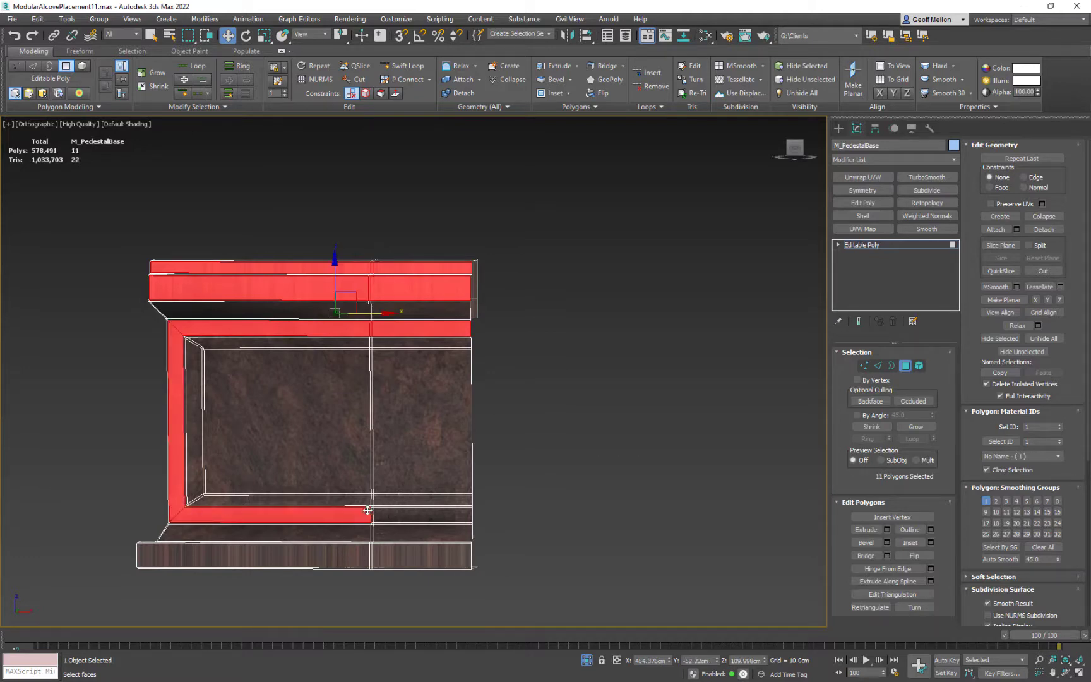
{"action": "left_click", "coordinate": [372, 515], "text": "ctrl"}
{"action": "left_click", "coordinate": [436, 516], "text": "ctrl"}
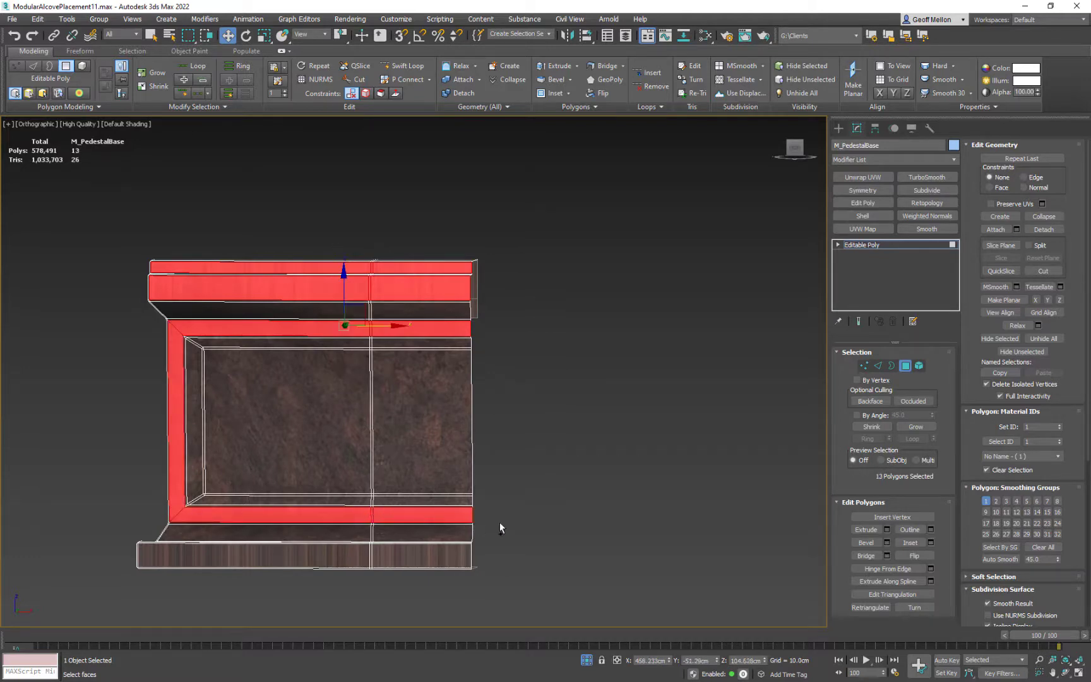
{"action": "middle_click_drag", "start_coordinate": [407, 485], "coordinate": [495, 406]}
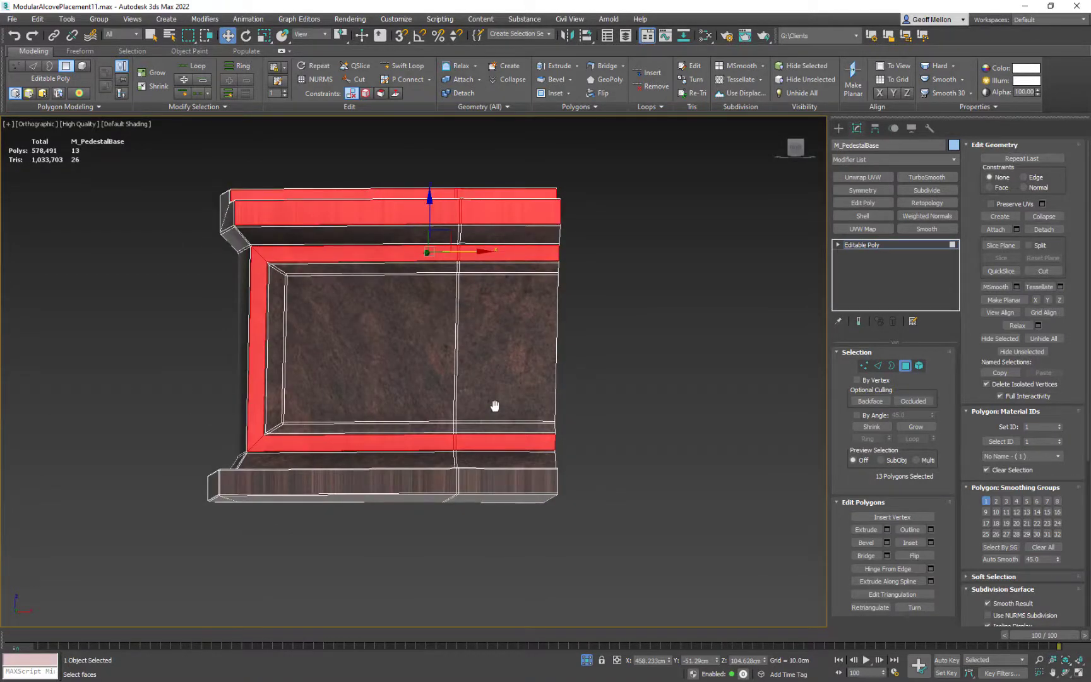
Add the inner bevel polygons along the bottom, left side and top of the recessed front panel to the selection
{"action": "left_click", "coordinate": [522, 426], "text": "ctrl"}
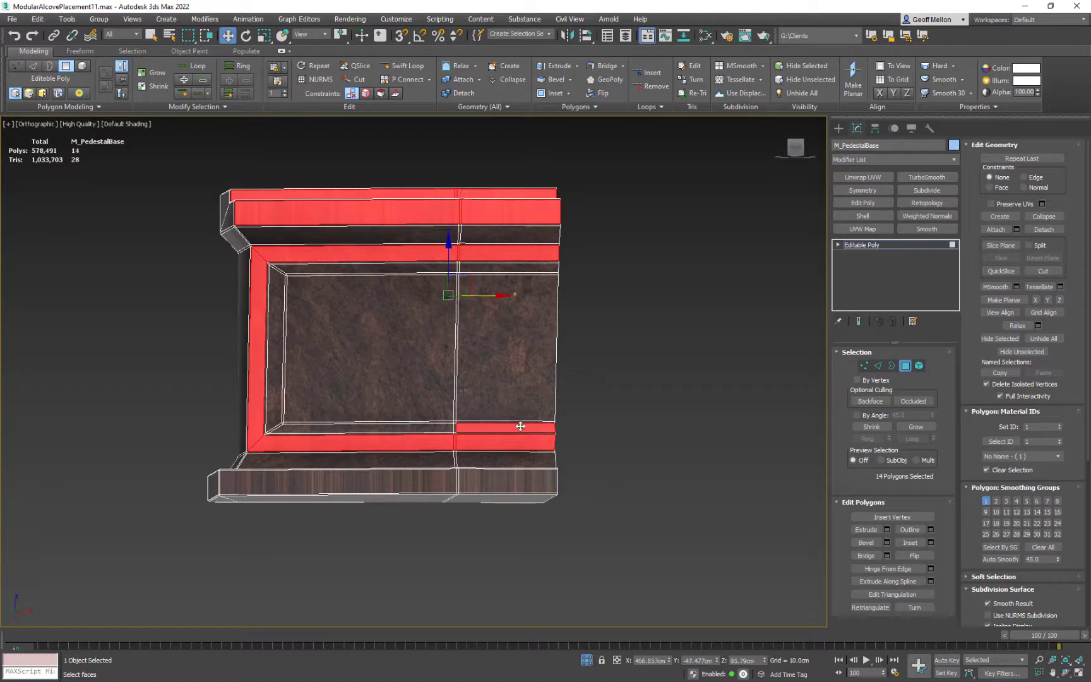
{"action": "left_click", "coordinate": [338, 429], "text": "ctrl"}
{"action": "left_click", "coordinate": [276, 303], "text": "ctrl"}
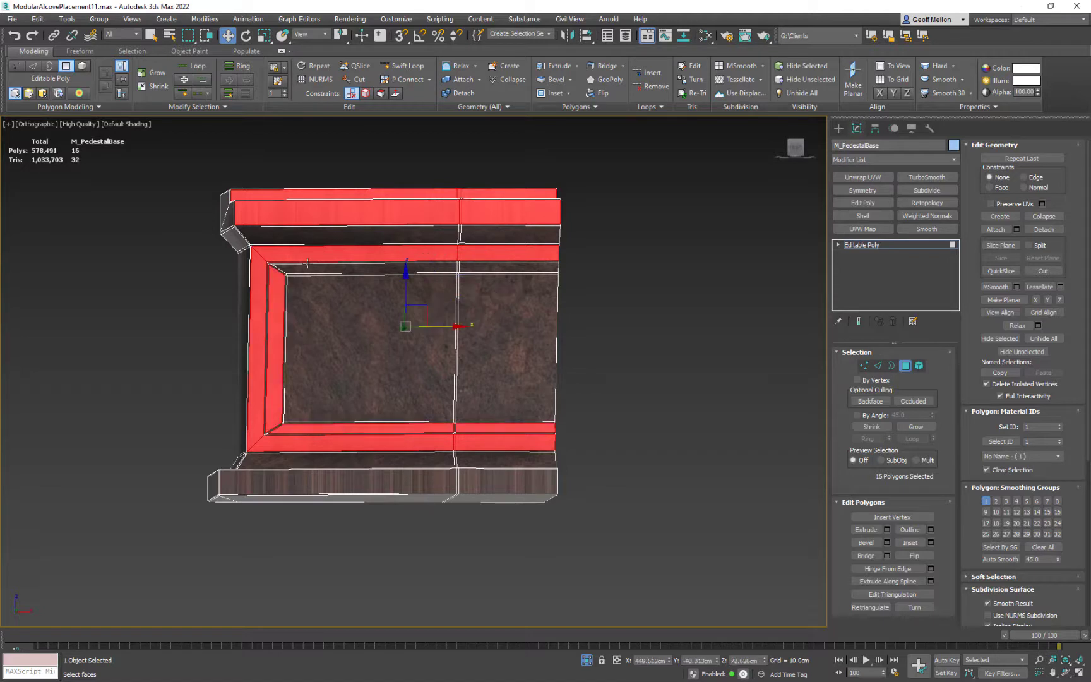
{"action": "left_click", "coordinate": [339, 270], "text": "ctrl"}
{"action": "left_click", "coordinate": [489, 265], "text": "ctrl"}
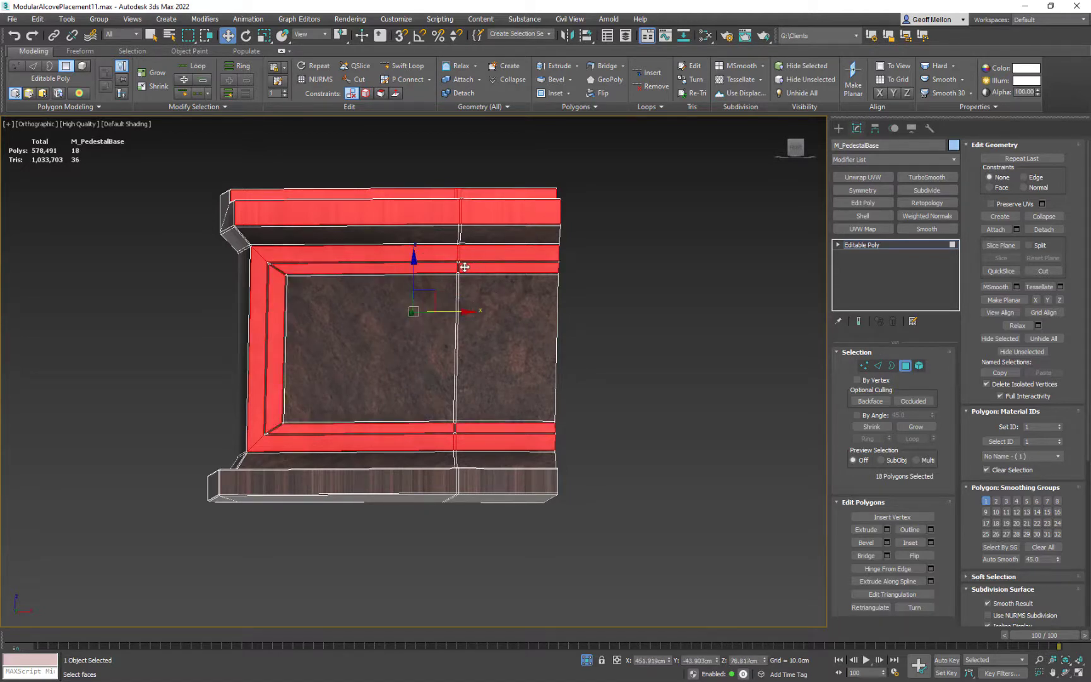
Remove the flat frame polygons around the recessed front panel from the selection, keeping the inner bevel polygons selected
{"action": "middle_click_drag", "start_coordinate": [483, 384], "coordinate": [442, 376], "text": "alt"}
{"action": "left_click", "coordinate": [498, 456], "text": "ctrl"}
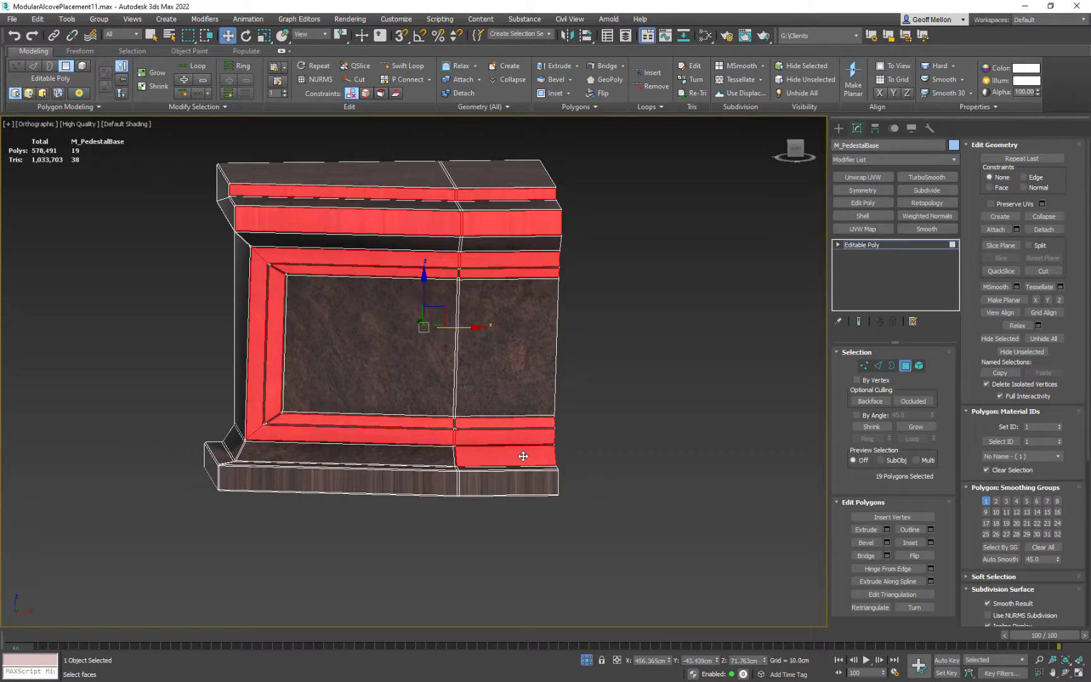
{"action": "left_click", "coordinate": [523, 457], "text": "alt"}
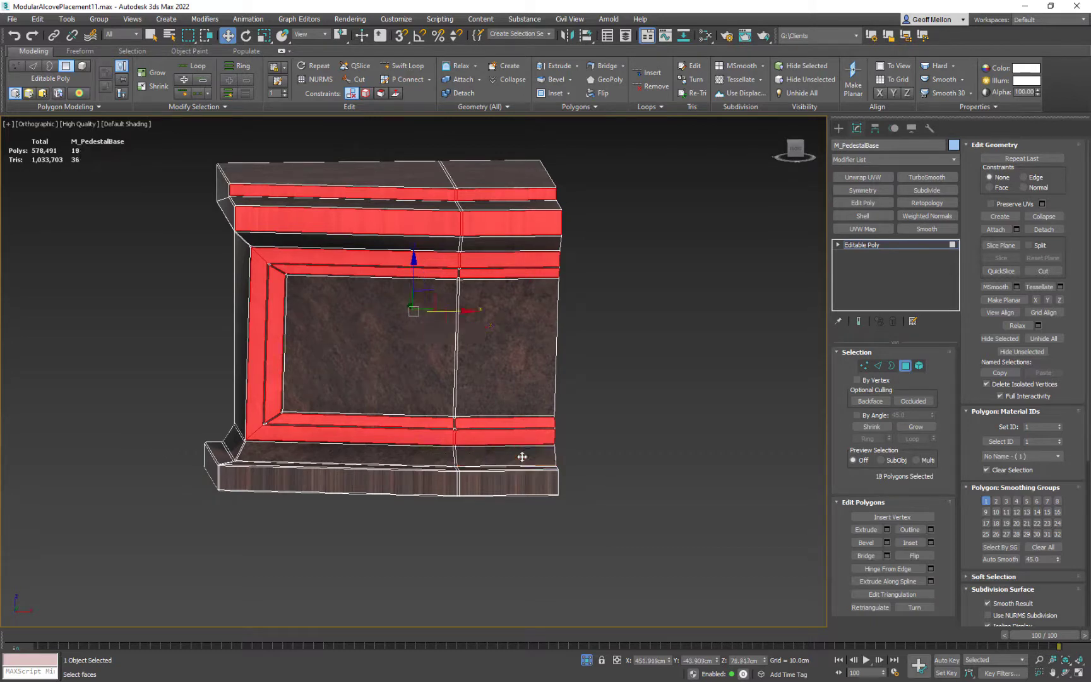
{"action": "left_click", "coordinate": [490, 439], "text": "alt"}
{"action": "left_click", "coordinate": [453, 437], "text": "alt"}
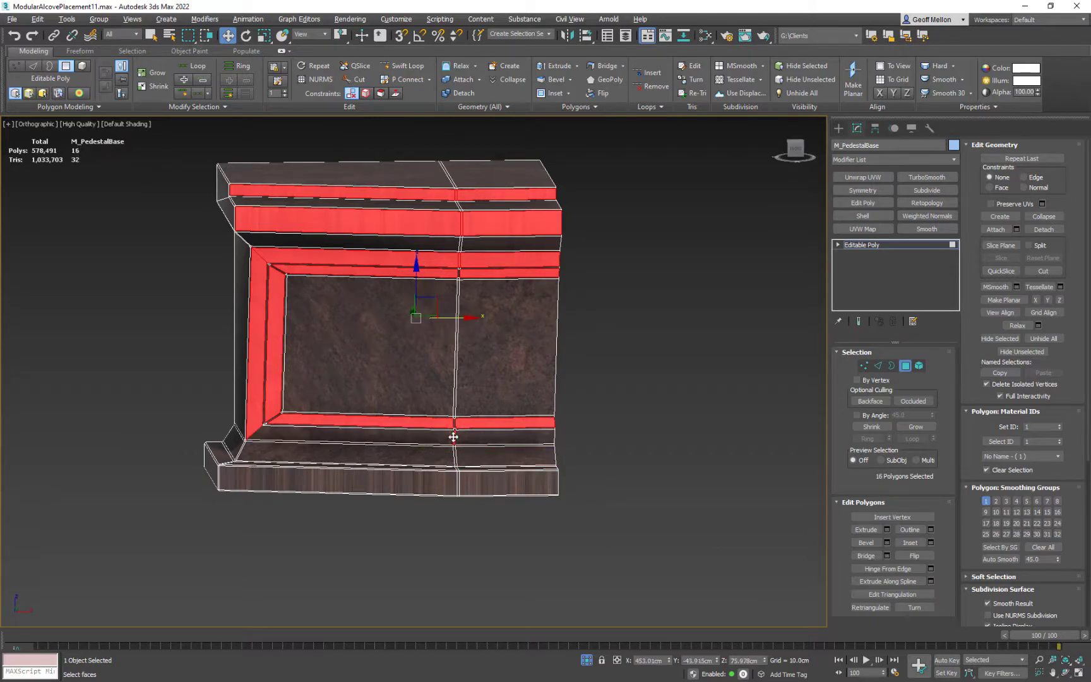
{"action": "left_click", "coordinate": [365, 418], "text": "alt"}
{"action": "left_click", "coordinate": [252, 419], "text": "alt"}
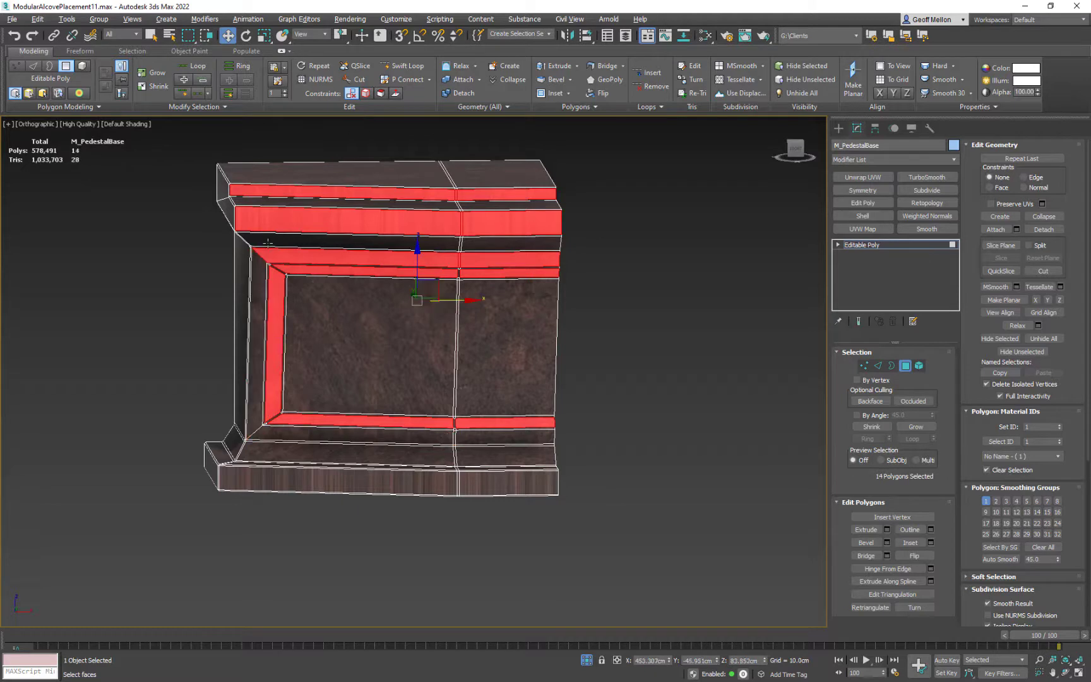
{"action": "left_click", "coordinate": [272, 262], "text": "alt"}
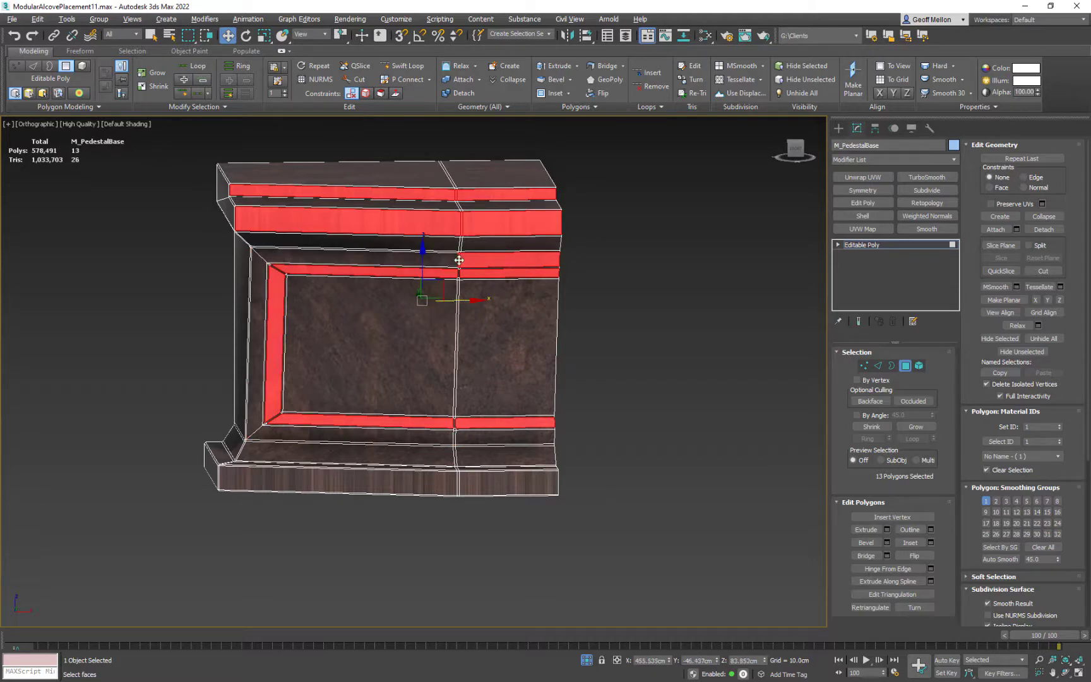
{"action": "left_click", "coordinate": [463, 260], "text": "alt"}
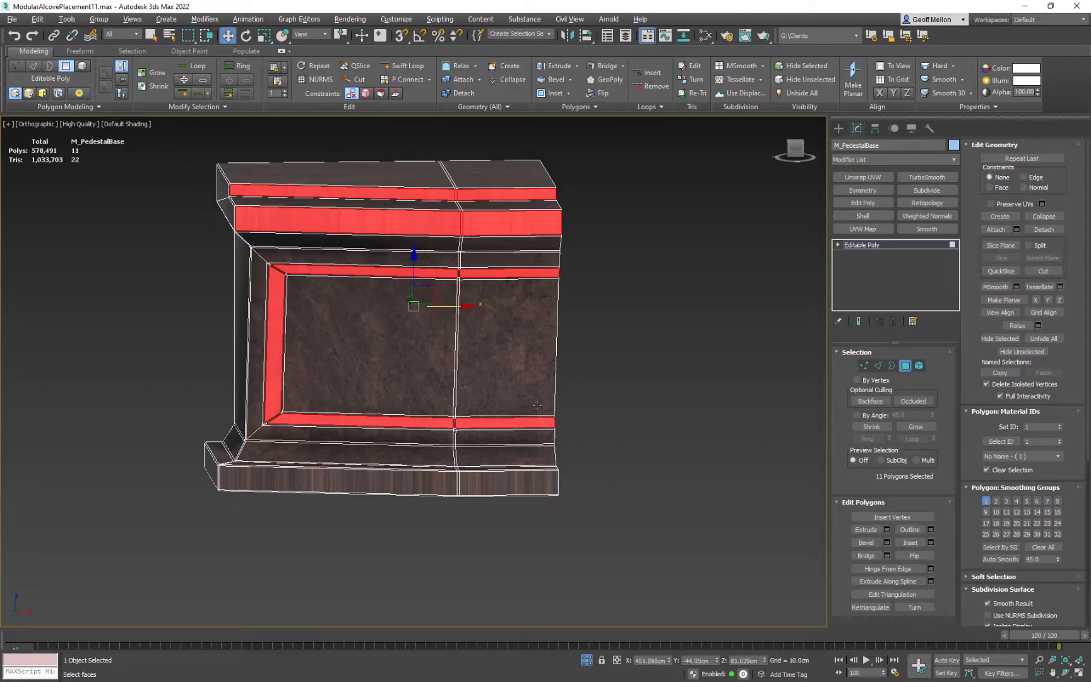
Add the sloped polygons above the bottom plinth, on the front and left side, and the large left side polygon to the selection
{"action": "left_click", "coordinate": [473, 454], "text": "ctrl"}
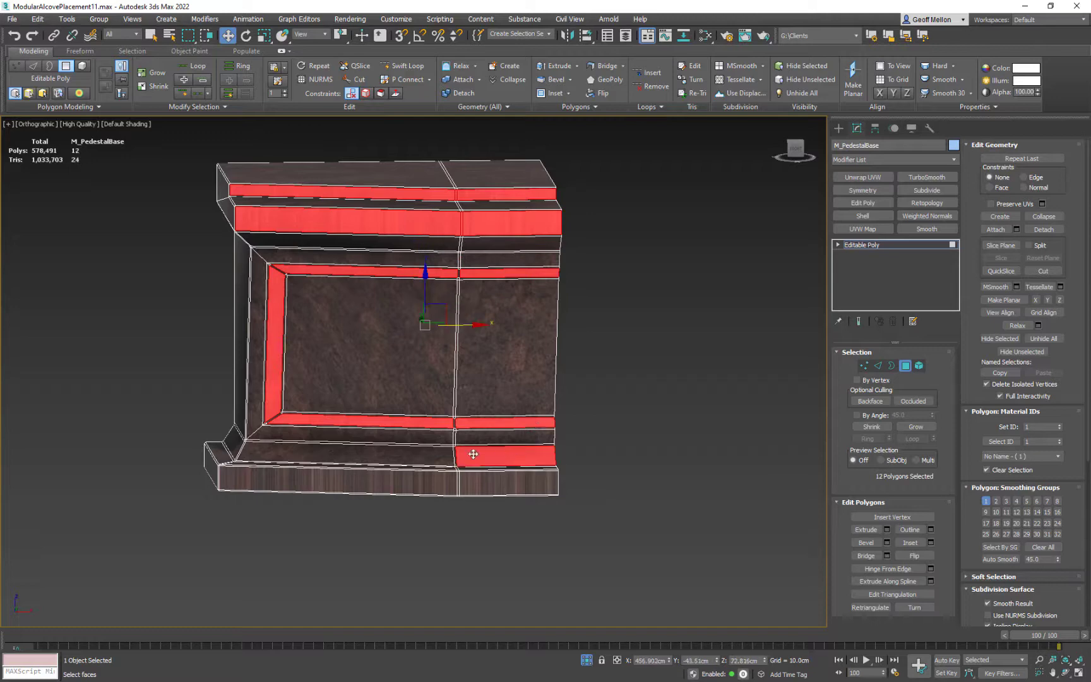
{"action": "left_click", "coordinate": [418, 454], "text": "ctrl"}
{"action": "middle_click_drag", "start_coordinate": [418, 453], "coordinate": [540, 461], "text": "alt"}
{"action": "left_click", "coordinate": [231, 462], "text": "ctrl"}
{"action": "left_click", "coordinate": [211, 340], "text": "ctrl"}
Grow the selection once to include the thin chamfer polygons bordering the selected trim faces
{"action": "middle_click_drag", "start_coordinate": [507, 399], "coordinate": [298, 259], "text": "alt"}
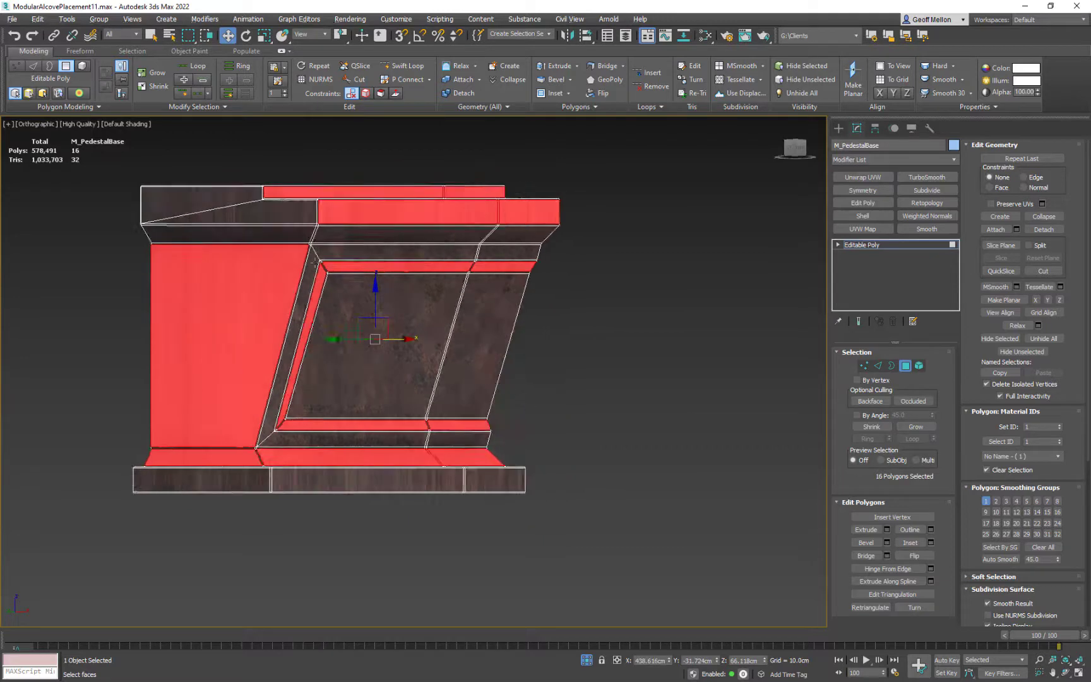
{"action": "scroll", "coordinate": [325, 261], "scroll_direction": "up", "scroll_amount": 5}
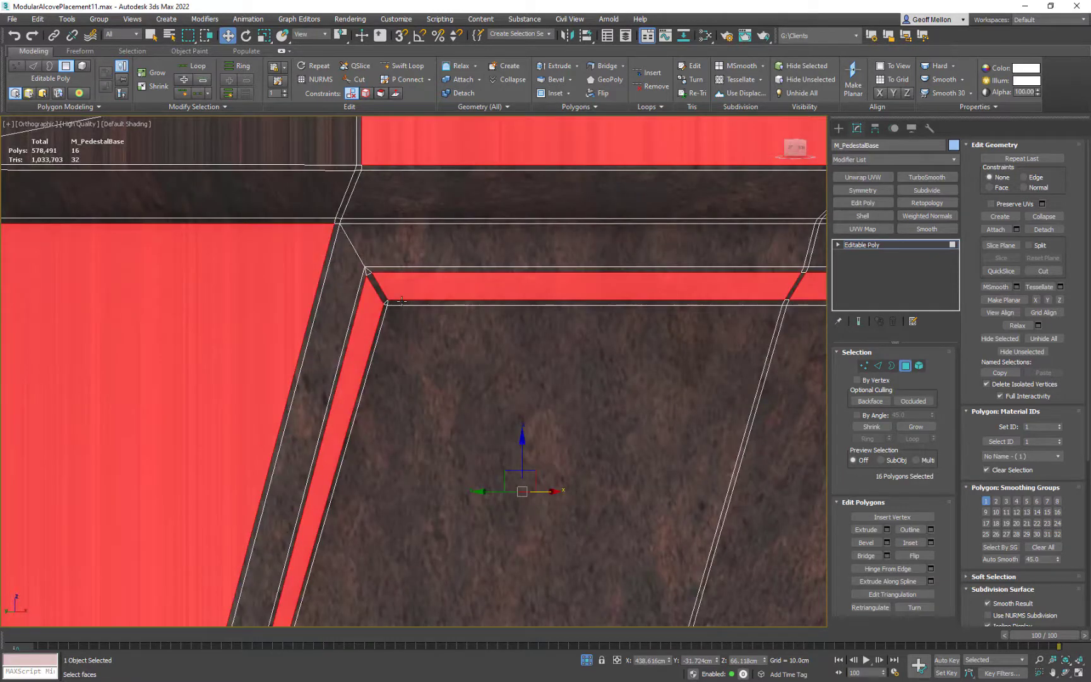
{"action": "scroll", "coordinate": [523, 368], "scroll_direction": "down", "scroll_amount": 8}
{"action": "middle_click_drag", "start_coordinate": [523, 368], "coordinate": [462, 411], "text": "alt"}
{"action": "scroll", "coordinate": [462, 411], "scroll_direction": "up", "scroll_amount": 5}
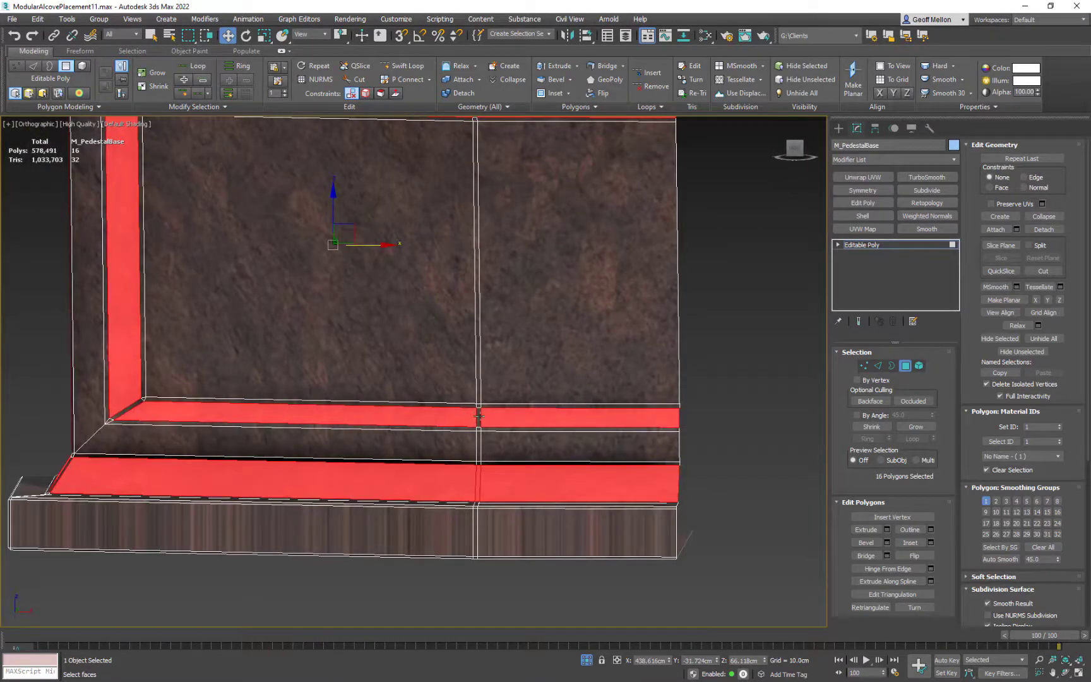
{"action": "scroll", "coordinate": [512, 378], "scroll_direction": "down", "scroll_amount": 4}
{"action": "mouse_move", "coordinate": [512, 378]}
{"action": "middle_mouse_down", "text": "alt"}
{"action": "mouse_move", "coordinate": [519, 412]}
{"action": "mouse_move", "coordinate": [514, 387]}
{"action": "middle_mouse_up", "text": "alt"}
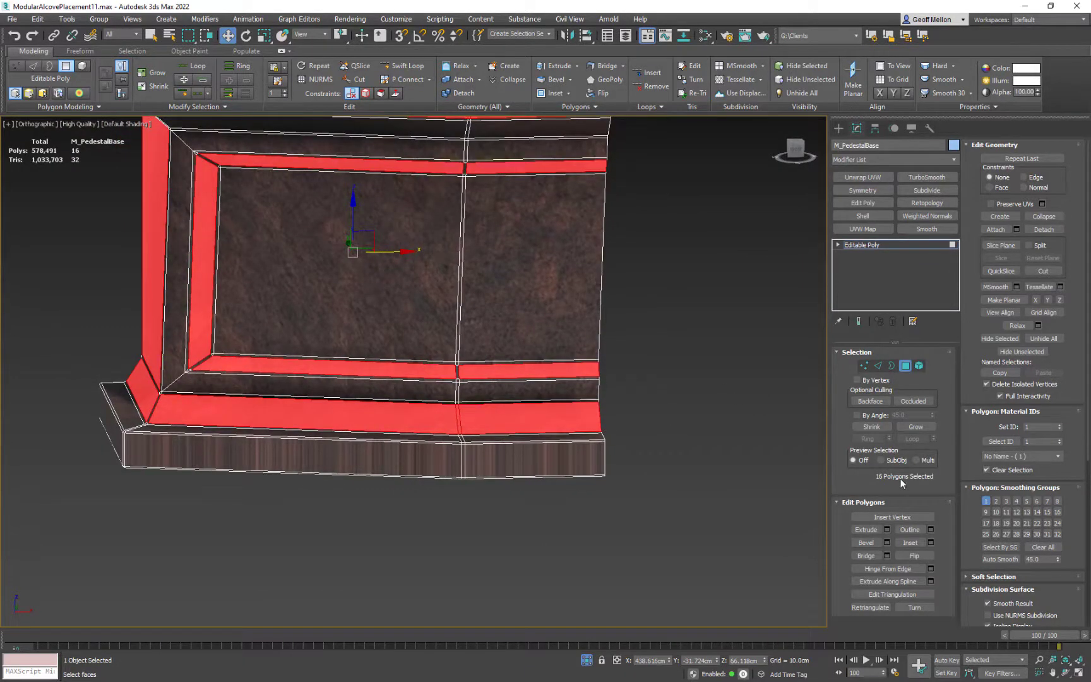
{"action": "left_click", "coordinate": [914, 427]}
{"action": "scroll", "coordinate": [558, 448], "scroll_direction": "down", "scroll_amount": 4}
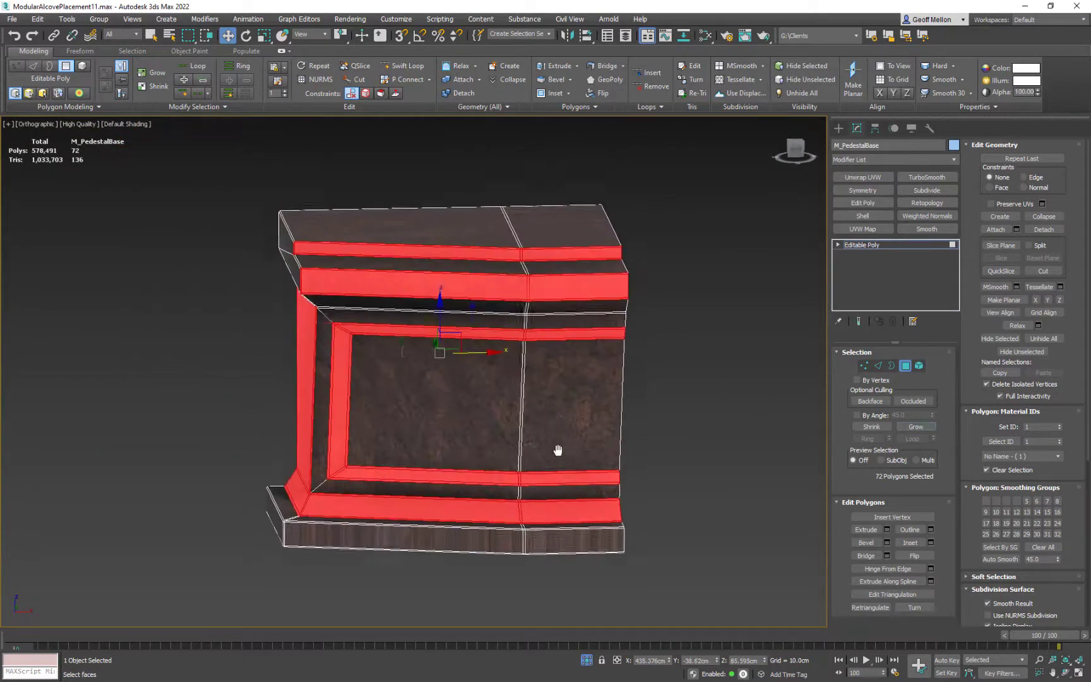
{"action": "middle_click_drag", "start_coordinate": [508, 346], "coordinate": [423, 315], "text": "alt"}
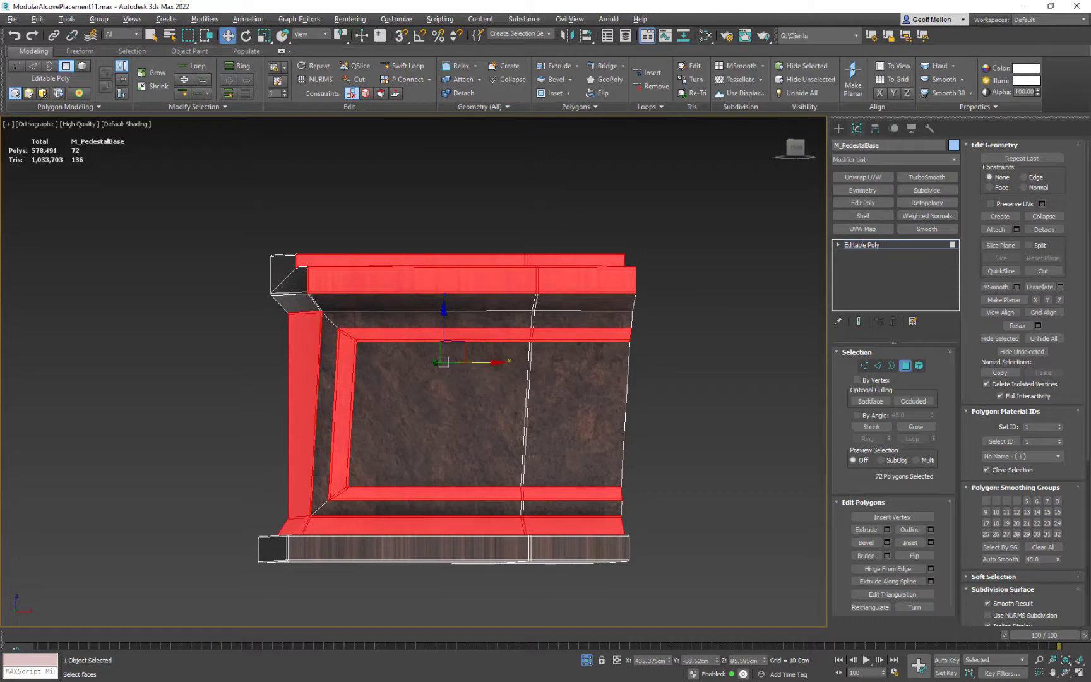
{"action": "middle_click_drag", "start_coordinate": [712, 297], "coordinate": [733, 287], "text": "alt"}
Check in the material editor which sub-materials and IDs the pedestal's multi/sub-object material uses
{"action": "key", "text": "m"}
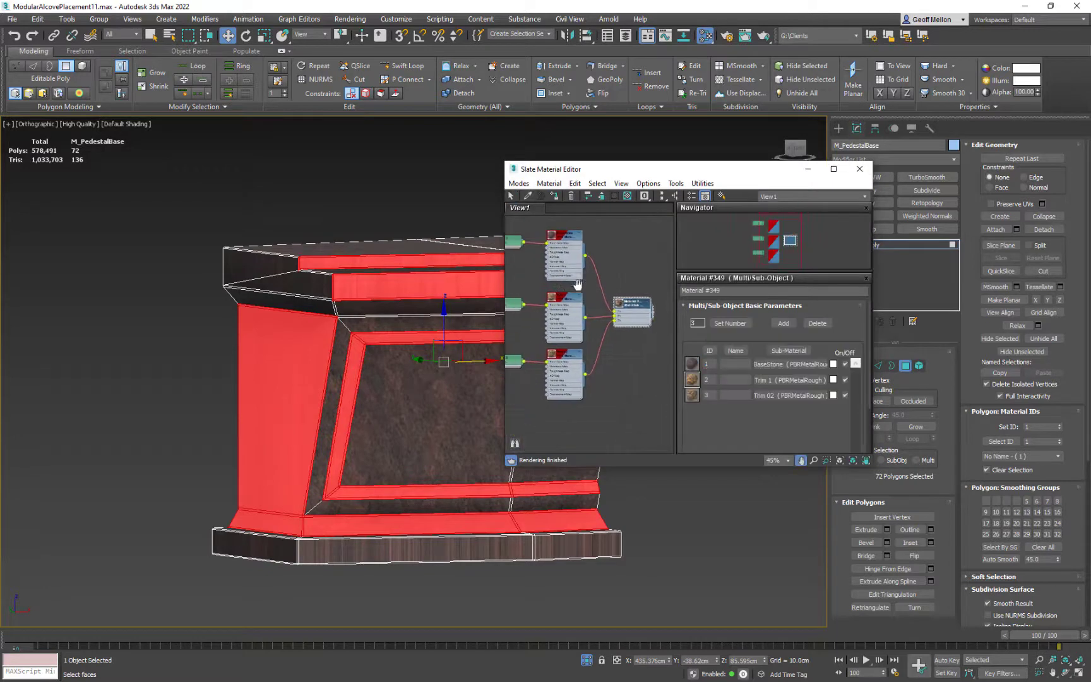
{"action": "scroll", "coordinate": [567, 284], "scroll_direction": "up", "scroll_amount": 3}
{"action": "middle_click_drag", "start_coordinate": [580, 353], "coordinate": [575, 240]}
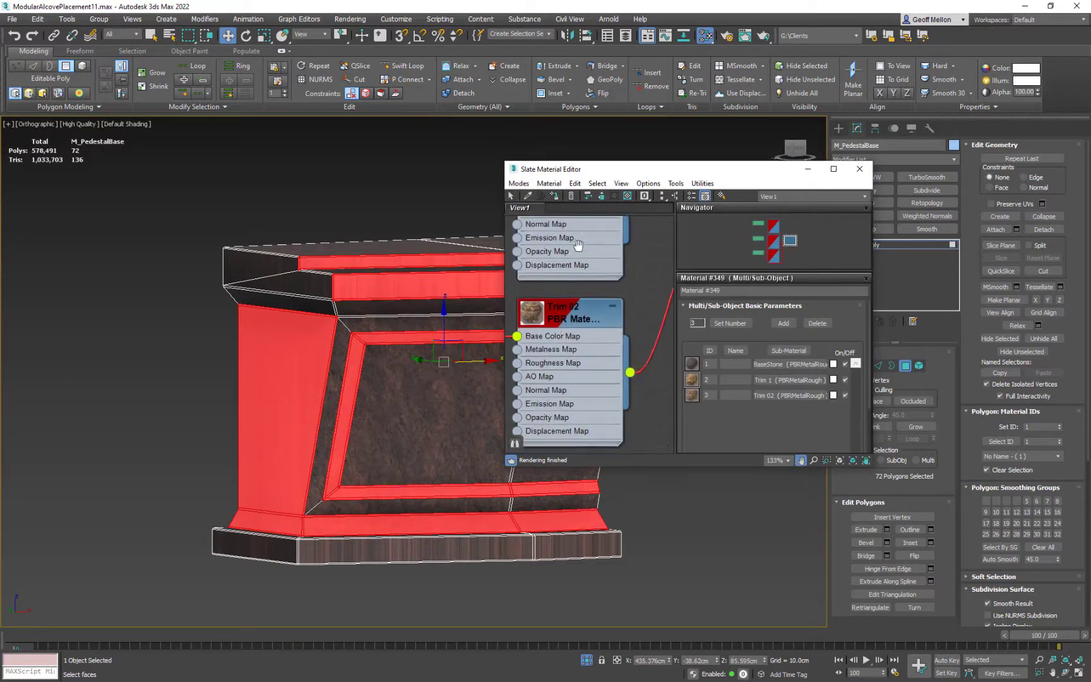
{"action": "middle_click_drag", "start_coordinate": [577, 296], "coordinate": [479, 388]}
{"action": "middle_click_drag", "start_coordinate": [635, 304], "coordinate": [593, 328]}
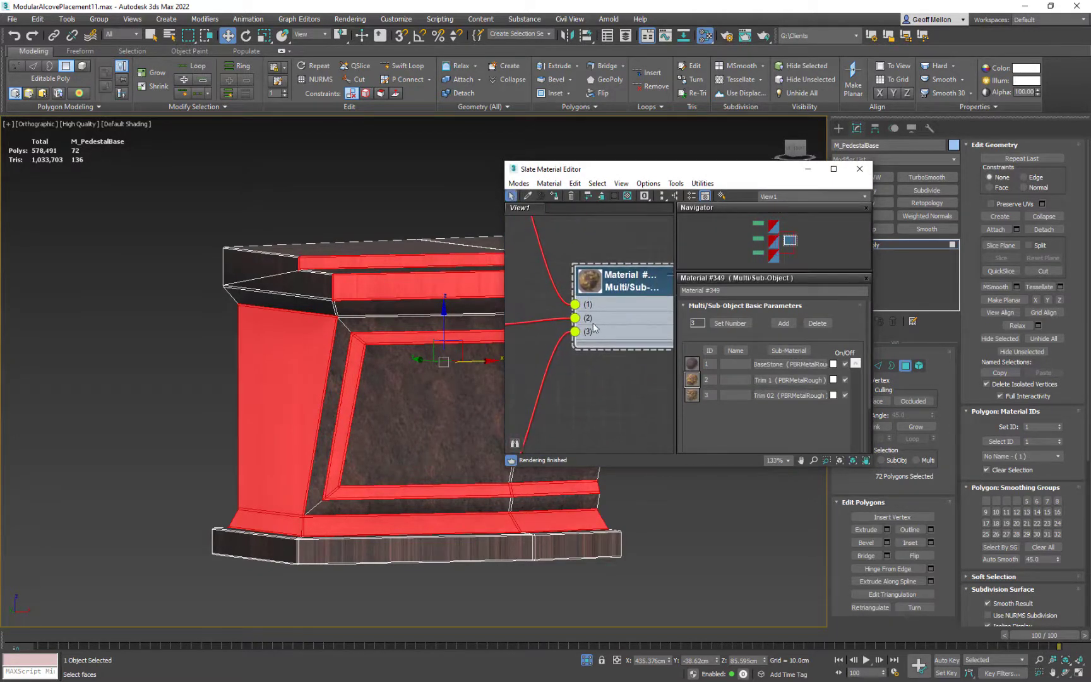
{"action": "left_click", "coordinate": [860, 169]}
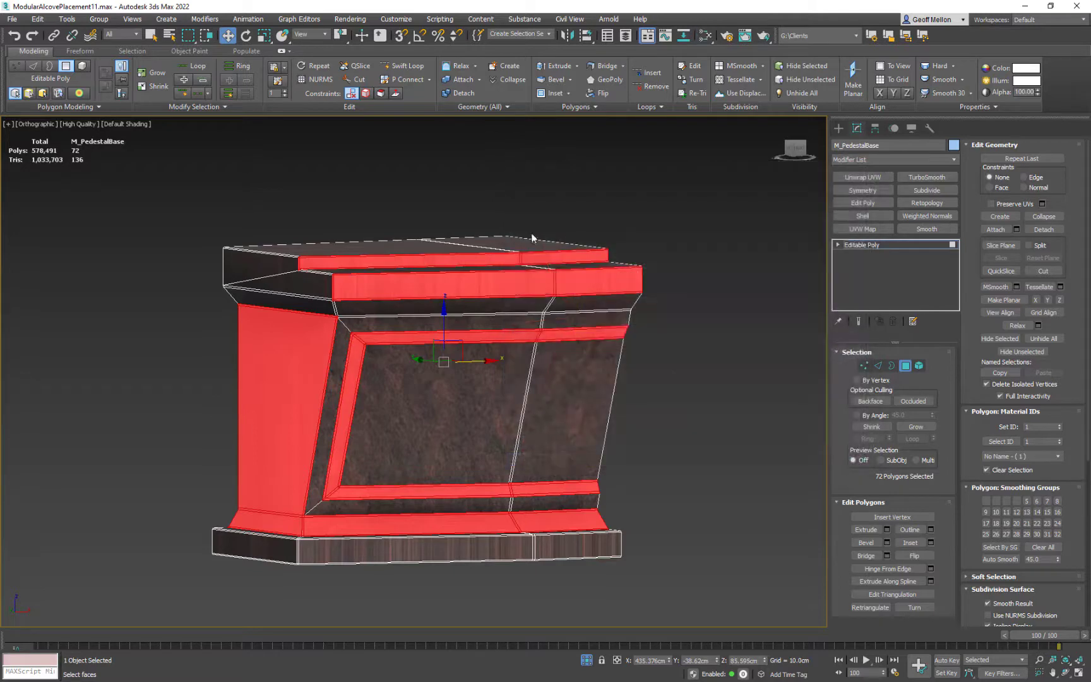
Assign the trim's material ID to the selected polygons and clear the polygon selection
{"action": "key", "text": "z"}
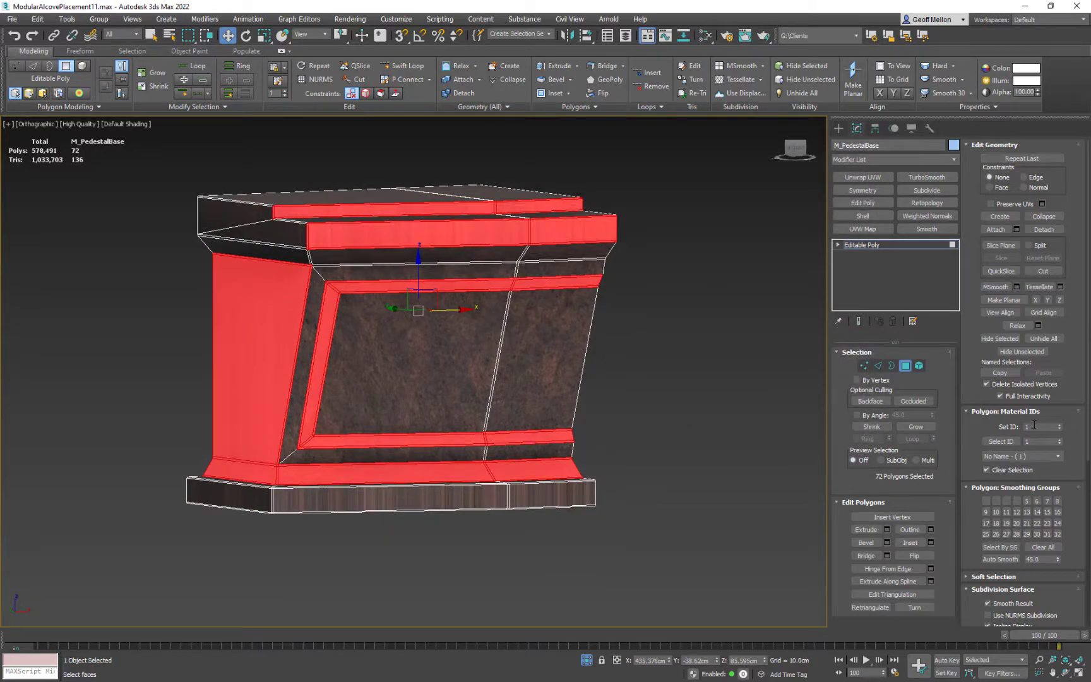
{"action": "double_click", "coordinate": [1035, 428]}
{"action": "key", "text": "Return"}
{"action": "middle_click_drag", "start_coordinate": [641, 358], "coordinate": [664, 290]}
{"action": "middle_click_drag", "start_coordinate": [665, 289], "coordinate": [520, 372], "text": "alt"}
{"action": "left_click", "coordinate": [695, 344]}
{"action": "scroll", "coordinate": [694, 366], "scroll_direction": "down", "scroll_amount": 3}
{"action": "middle_click_drag", "start_coordinate": [539, 354], "coordinate": [538, 332]}
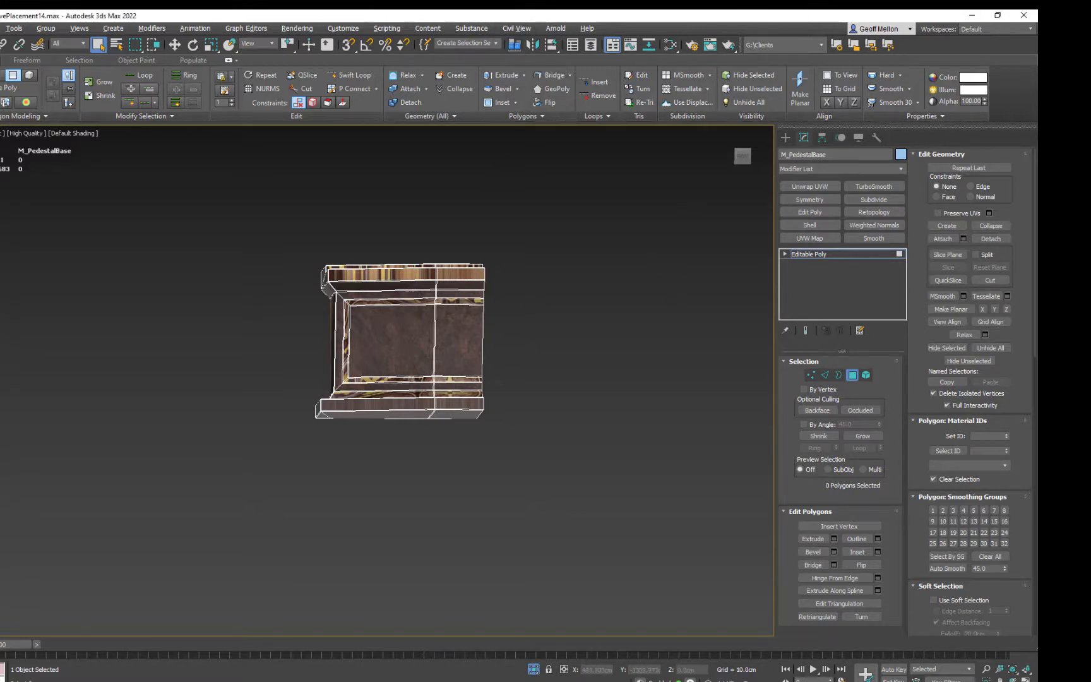
Place the Texel Density Tool window above the model and examine its density value and target map size
{"action": "left_click_drag", "start_coordinate": [785, 190], "coordinate": [627, 169]}
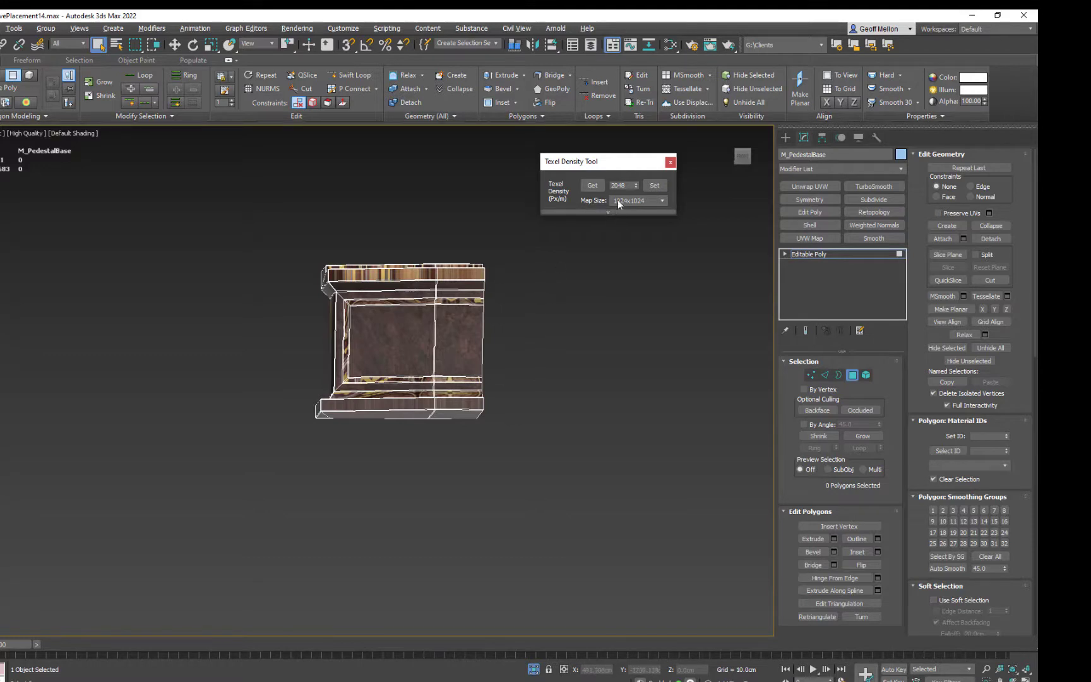
{"action": "double_click", "coordinate": [626, 185]}
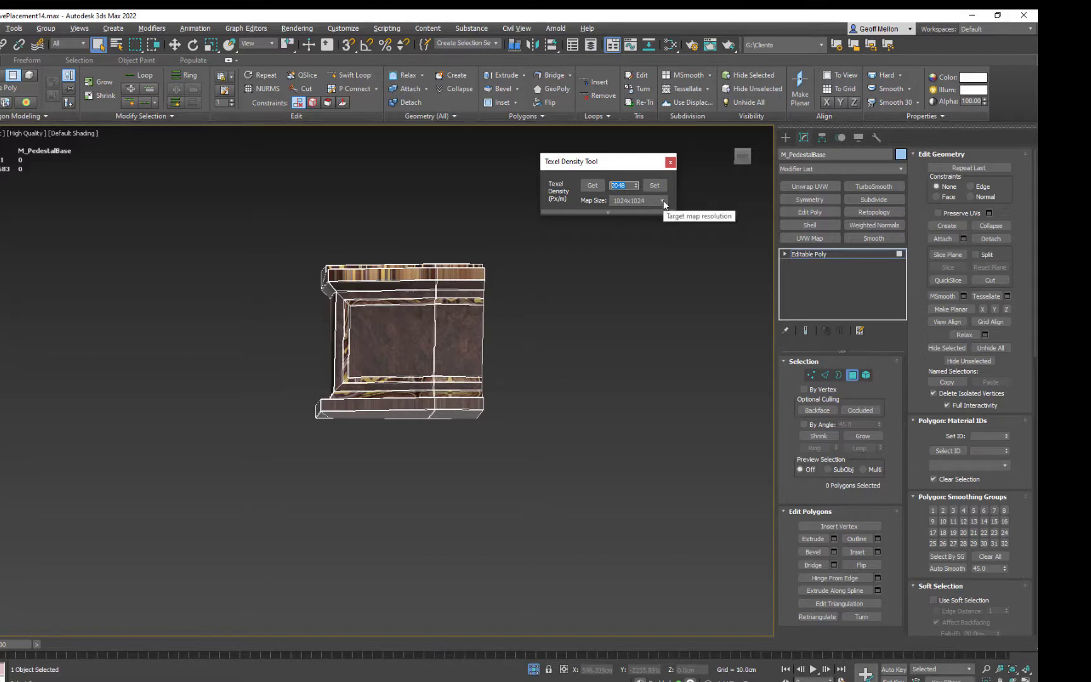
{"action": "middle_click_drag", "start_coordinate": [645, 227], "coordinate": [479, 313], "text": "alt"}
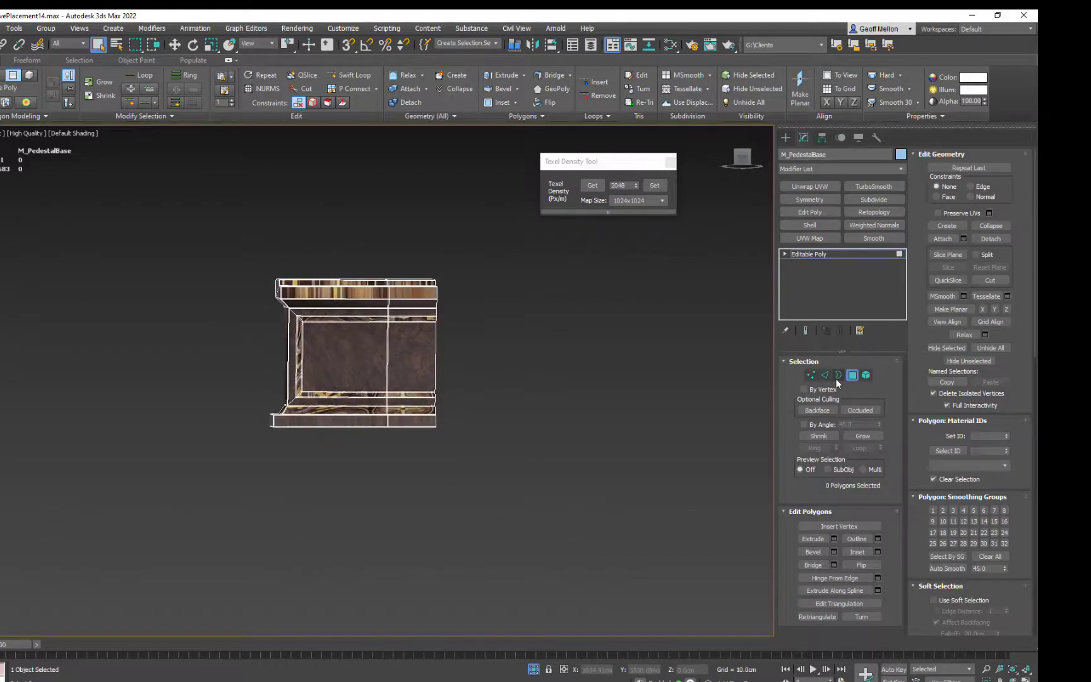
{"action": "left_click", "coordinate": [797, 184]}
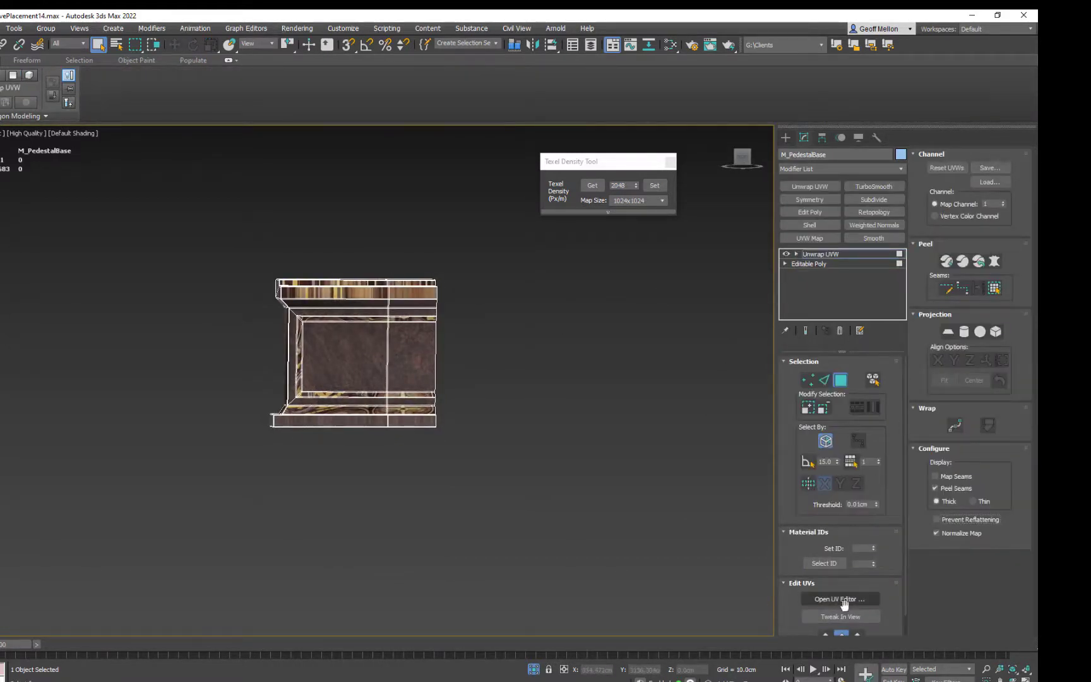
{"action": "left_click", "coordinate": [855, 602]}
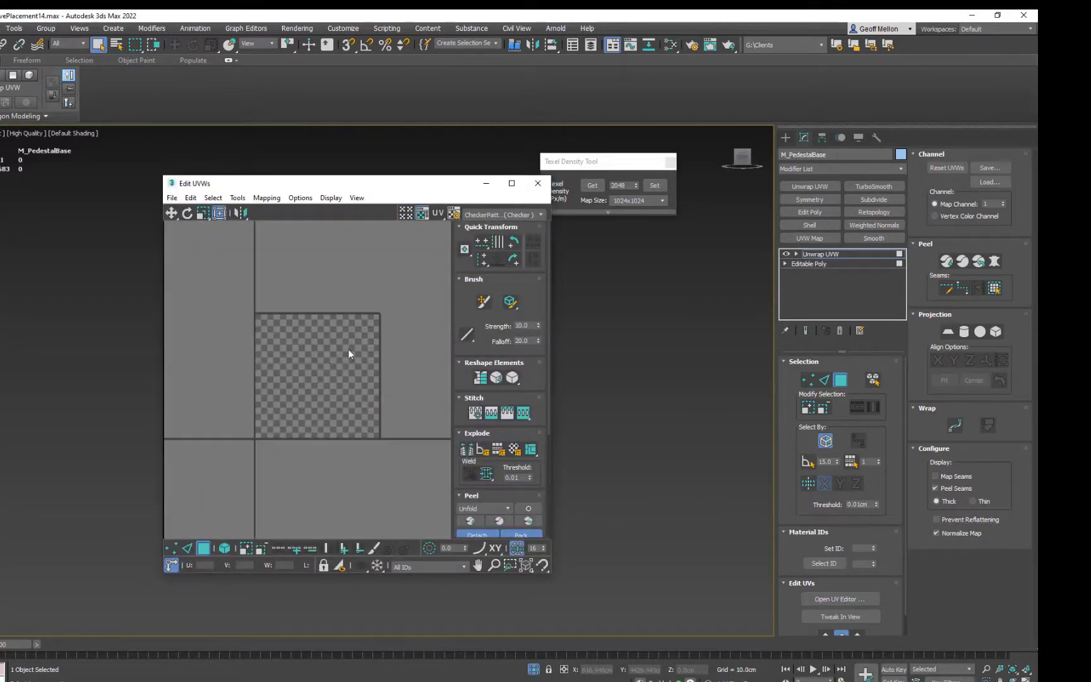
{"action": "left_click_drag", "start_coordinate": [414, 189], "coordinate": [251, 195]}
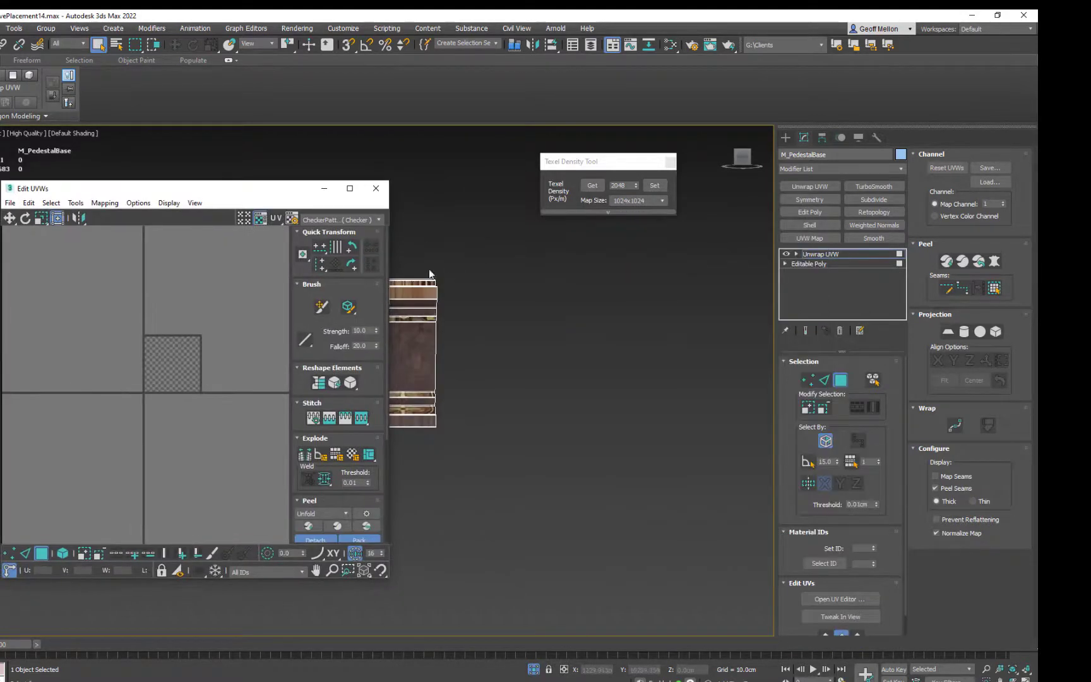
{"action": "left_click", "coordinate": [376, 188]}
{"action": "left_click", "coordinate": [839, 330]}
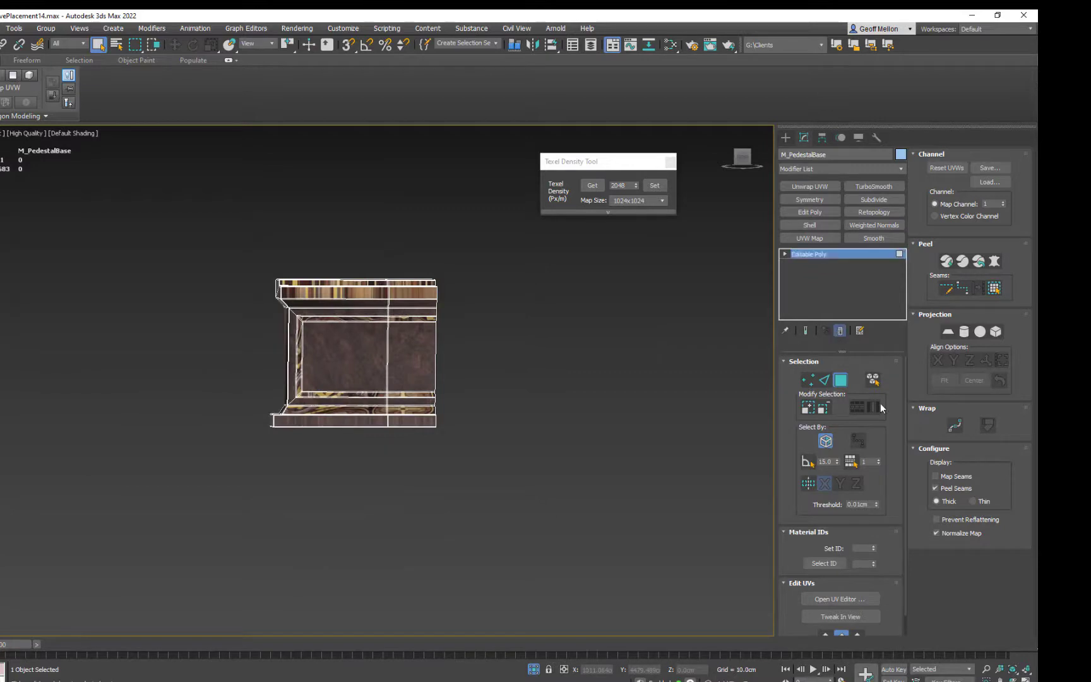
Leave polygon level, apply an Unwrap UVW modifier to the whole pedestal base and open its UV editor
{"action": "left_click", "coordinate": [853, 376]}
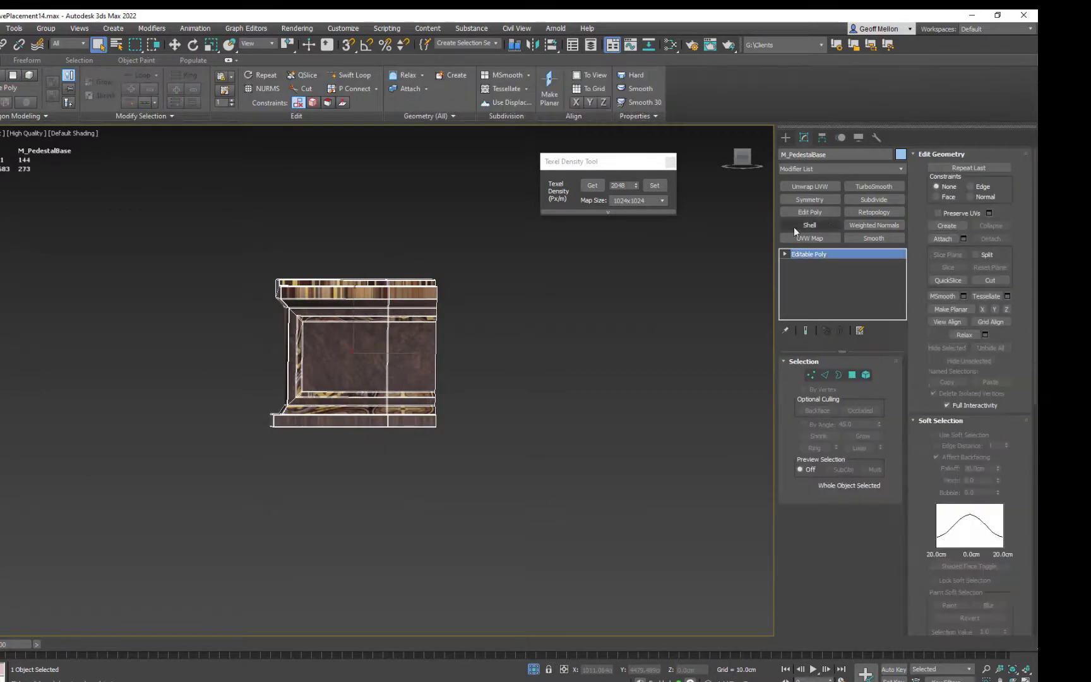
{"action": "left_click", "coordinate": [821, 186]}
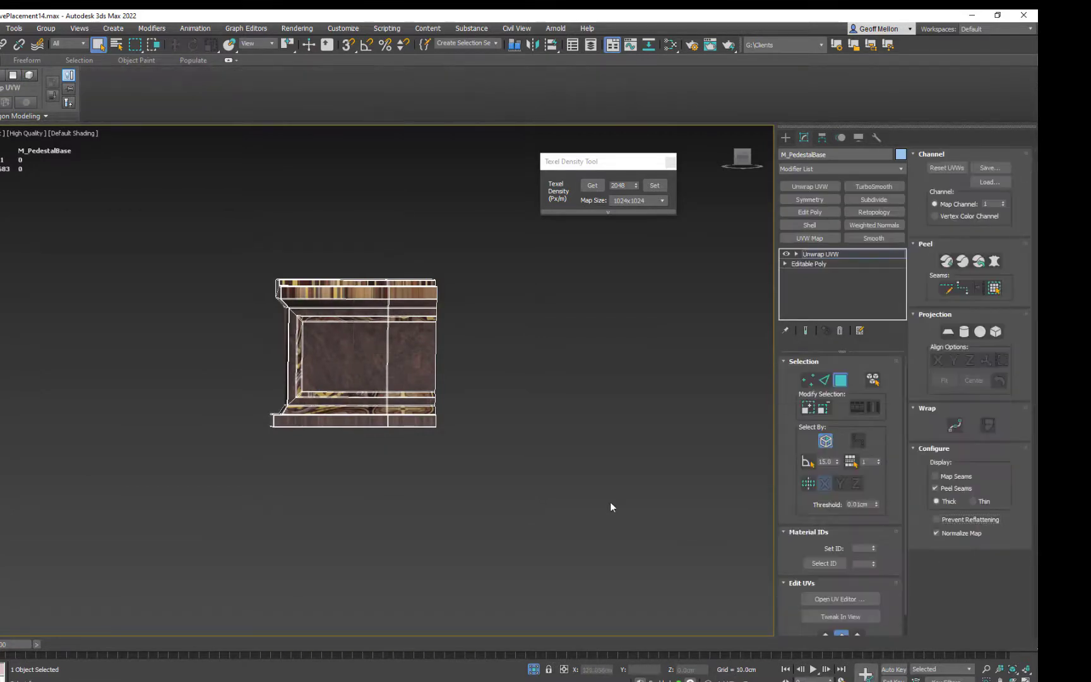
{"action": "left_click", "coordinate": [849, 600]}
{"action": "scroll", "coordinate": [344, 361], "scroll_direction": "down", "scroll_amount": 4}
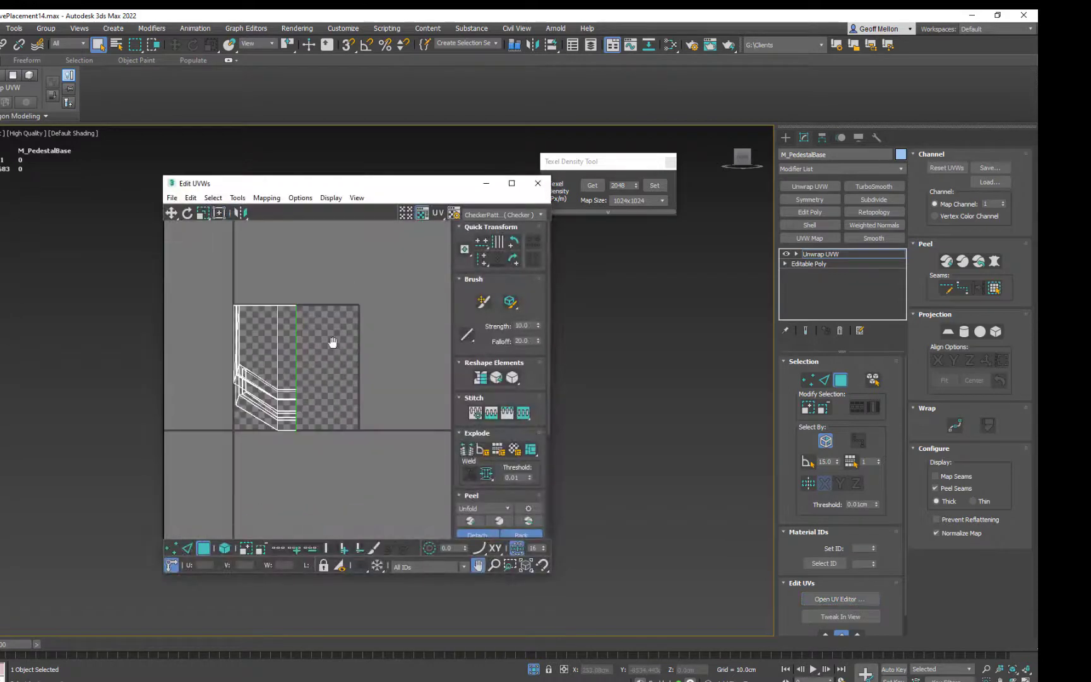
{"action": "middle_click_drag", "start_coordinate": [333, 341], "coordinate": [319, 378]}
Place the UV editor beside the pedestal base and examine the complete UV layout with all polygons selected, then deselect them
{"action": "key", "text": "ctrl+a"}
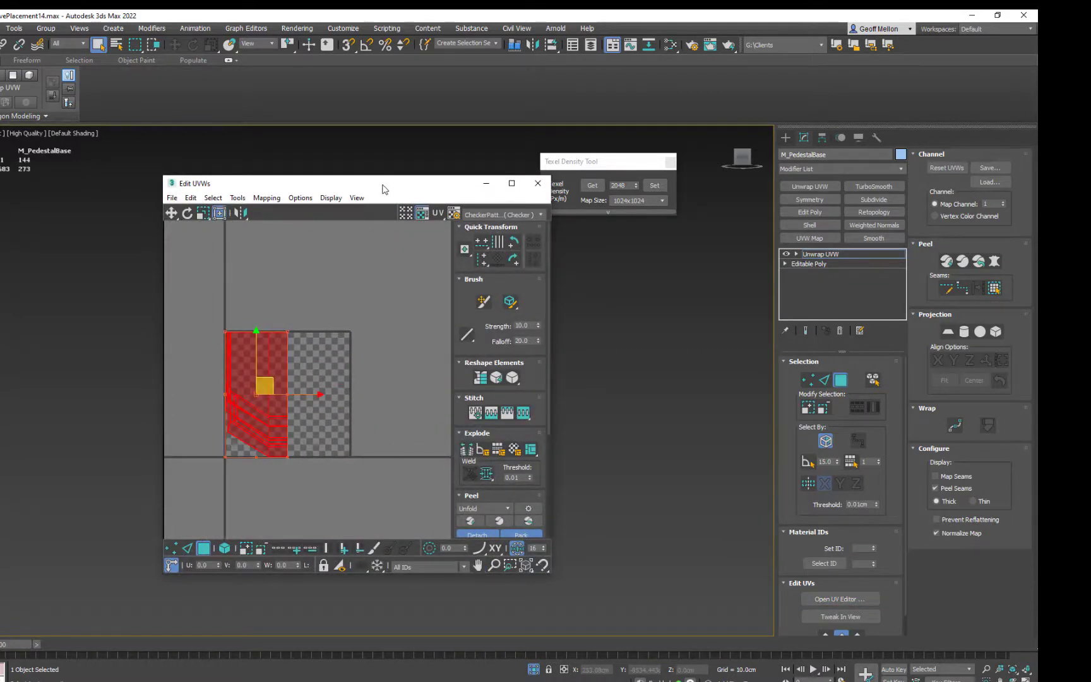
{"action": "left_click_drag", "start_coordinate": [382, 187], "coordinate": [215, 197]}
{"action": "middle_click_drag", "start_coordinate": [475, 327], "coordinate": [702, 370], "text": "alt"}
{"action": "middle_click_drag", "start_coordinate": [192, 327], "coordinate": [233, 310]}
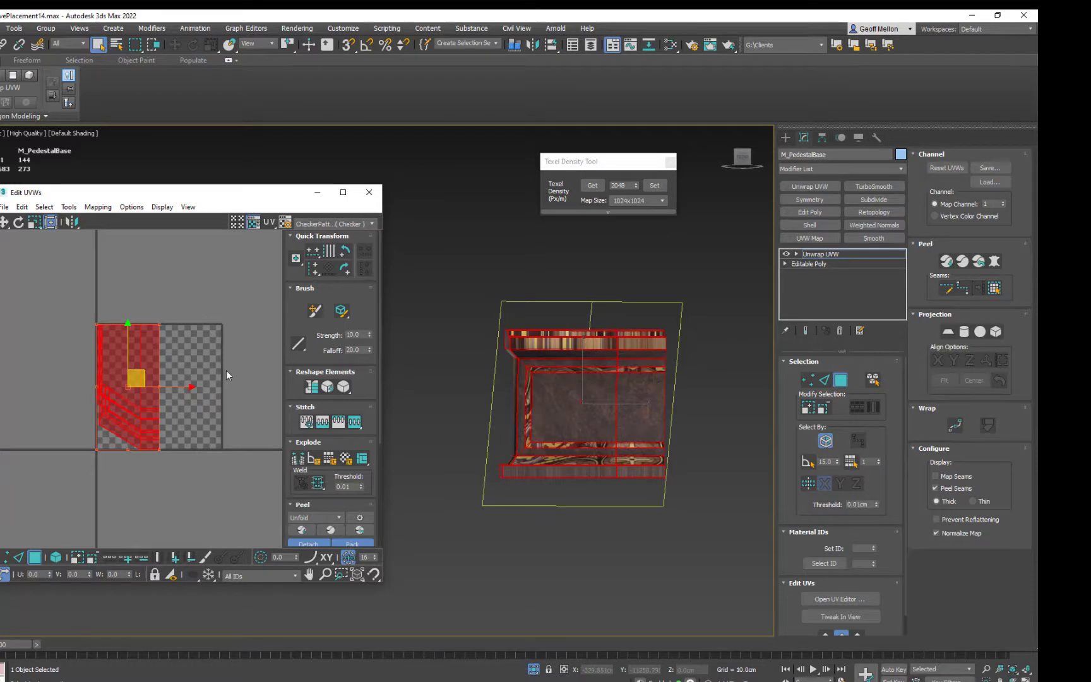
{"action": "middle_click_drag", "start_coordinate": [226, 370], "coordinate": [236, 341]}
{"action": "left_click", "coordinate": [715, 376]}
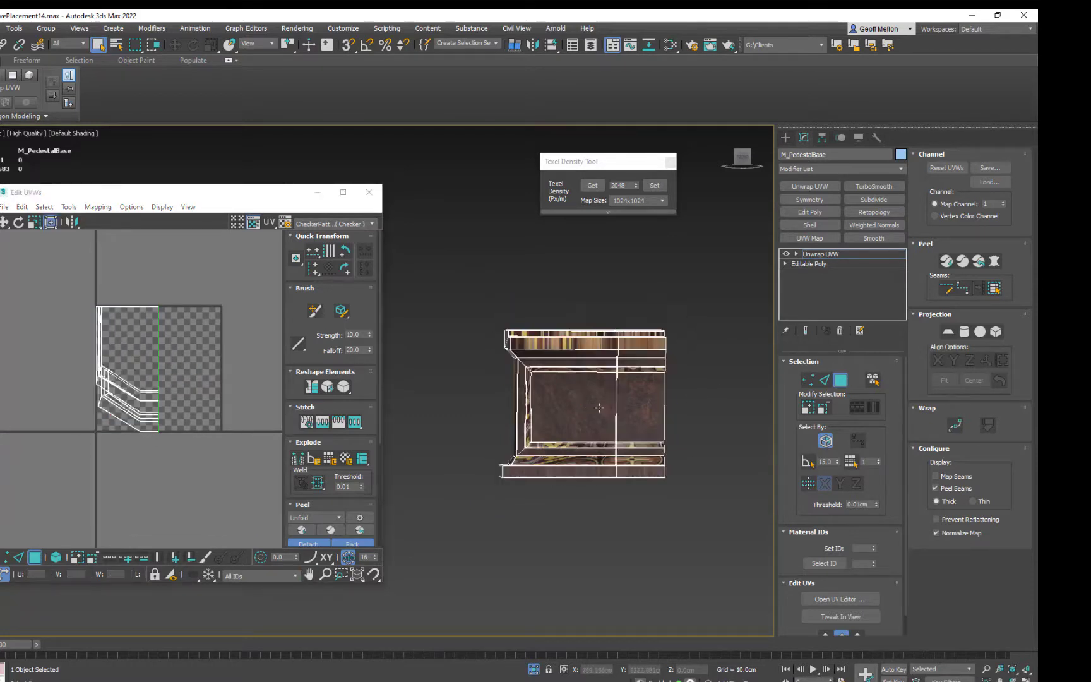
Limit the UV editor to the BaseStone material ID and select all of that material's polygons
{"action": "left_click", "coordinate": [571, 407]}
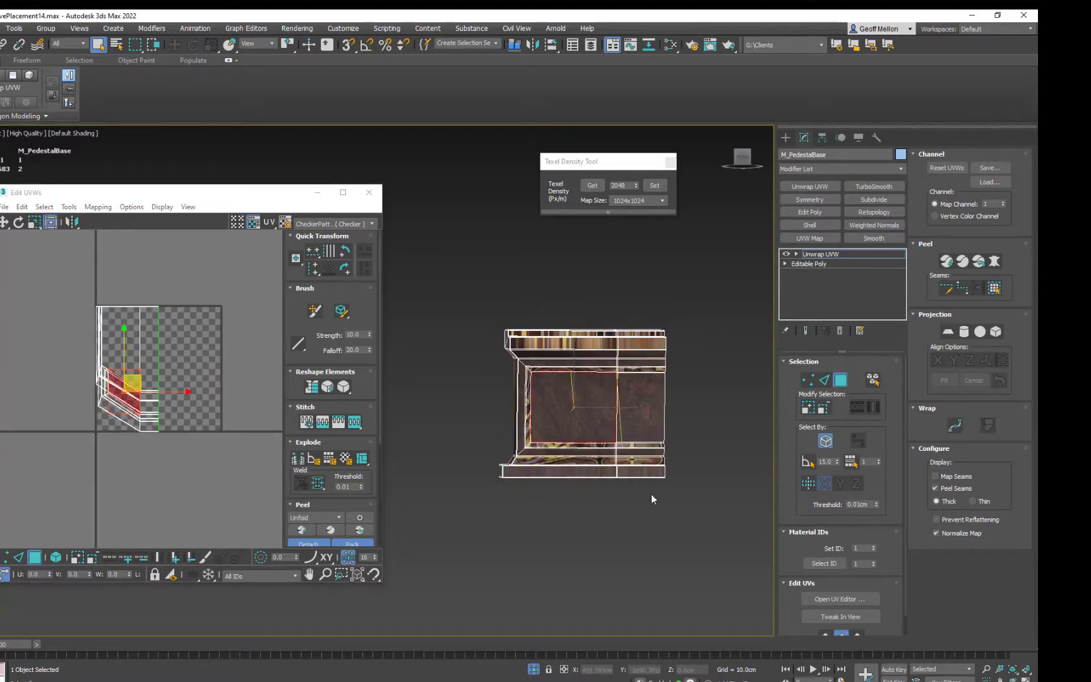
{"action": "left_click", "coordinate": [296, 576]}
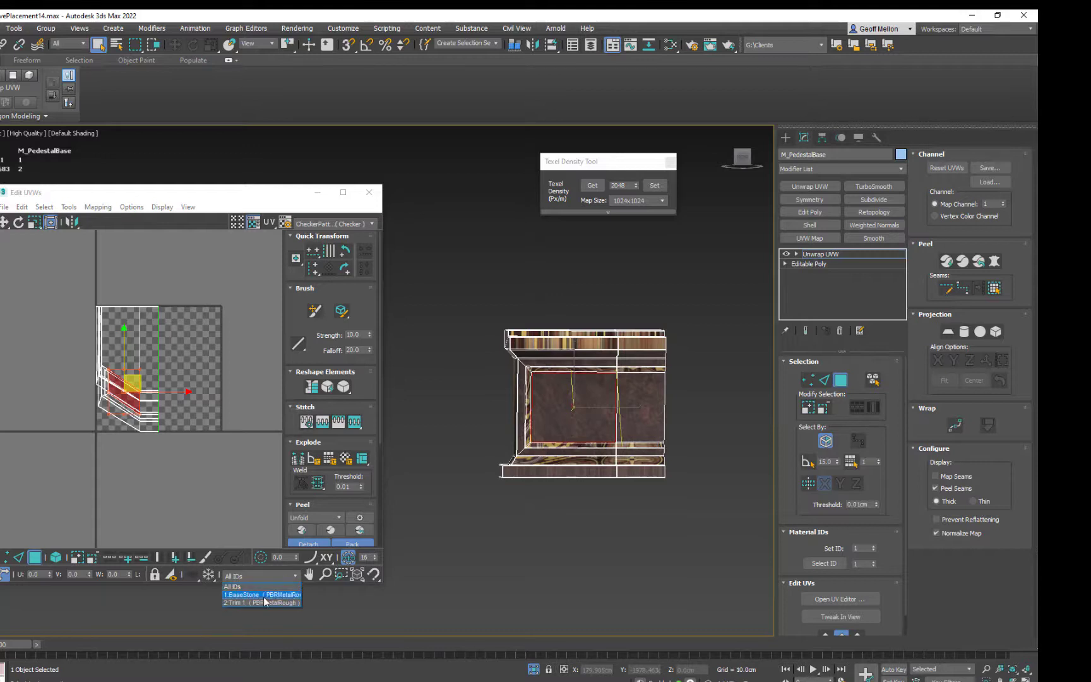
{"action": "left_click", "coordinate": [265, 599]}
{"action": "left_click", "coordinate": [433, 397]}
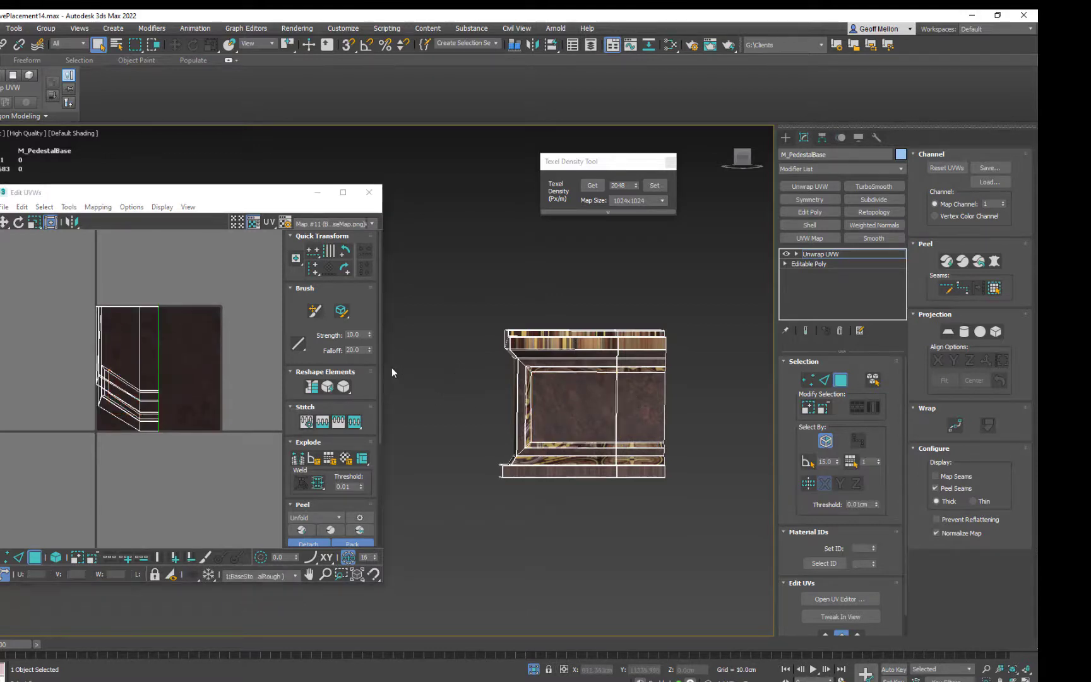
{"action": "left_click_drag", "start_coordinate": [233, 258], "coordinate": [50, 492]}
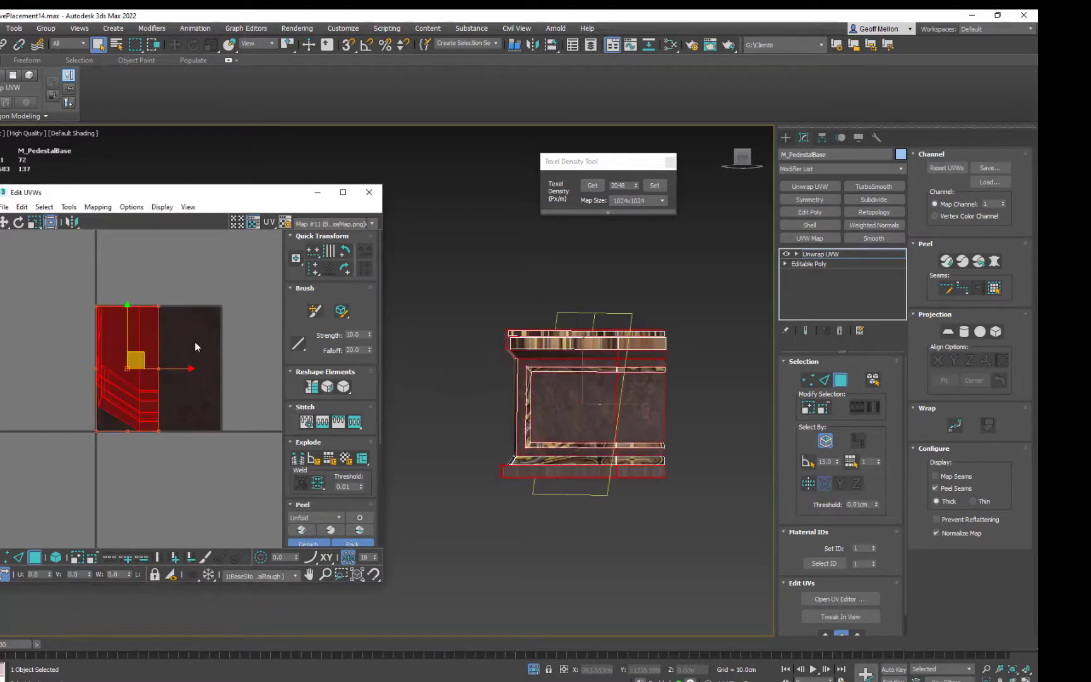
{"action": "scroll", "coordinate": [170, 341], "scroll_direction": "up", "scroll_amount": 2}
{"action": "scroll", "coordinate": [171, 339], "scroll_direction": "up", "scroll_amount": 2}
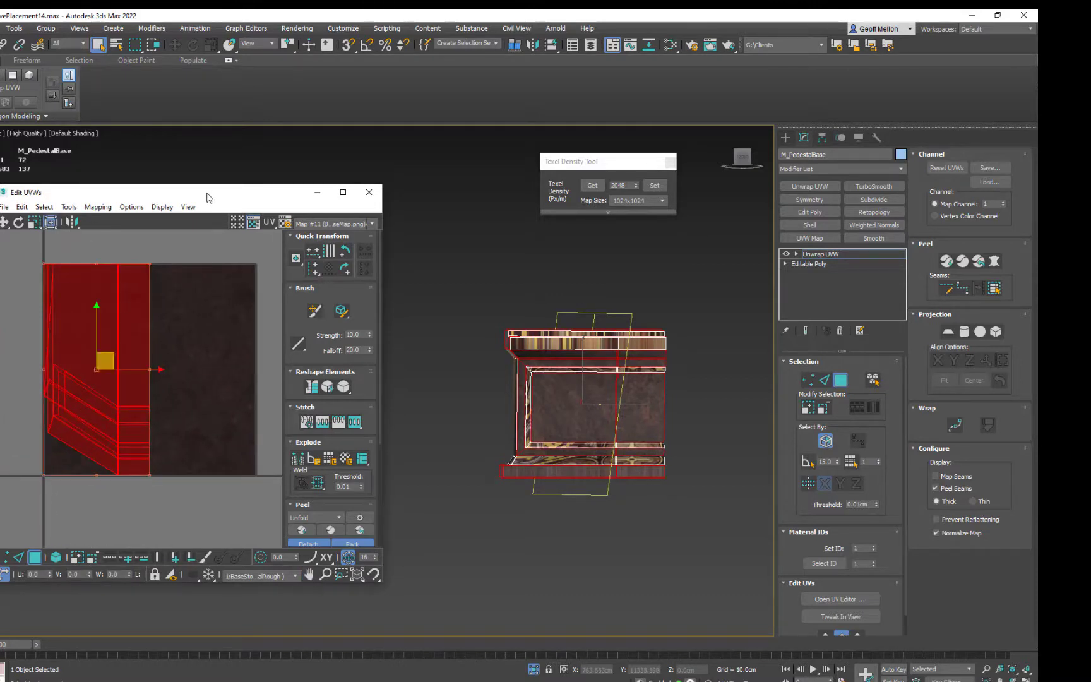
Move the UV editor higher, enlarge its window to fit more of the UV space and clear the polygon selection
{"action": "left_click_drag", "start_coordinate": [211, 193], "coordinate": [203, 116]}
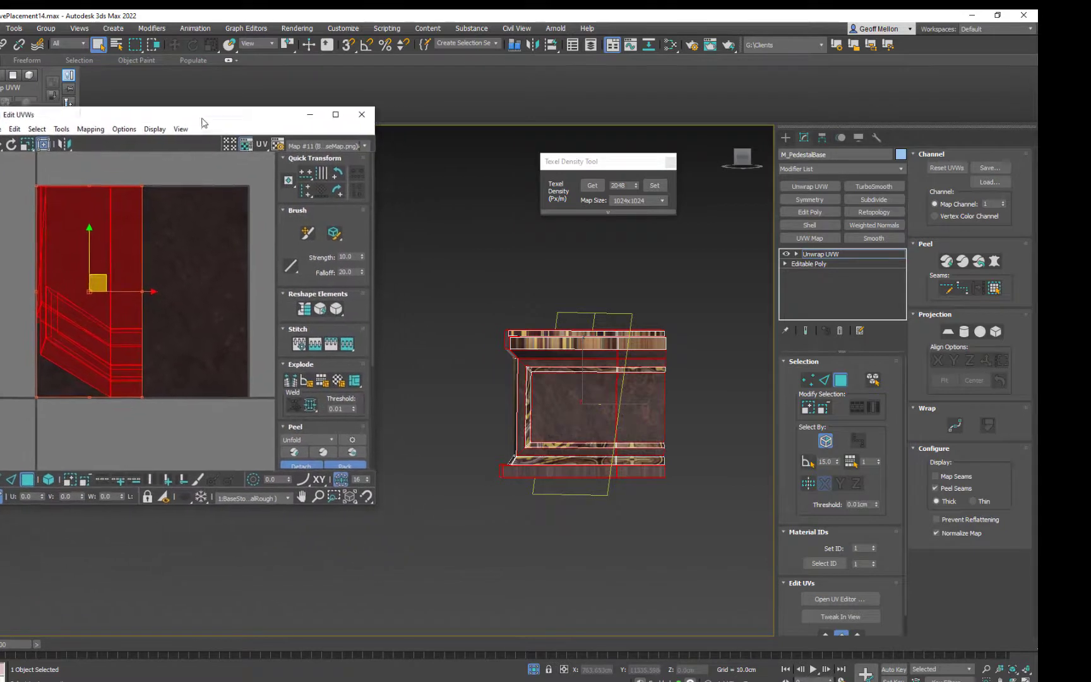
{"action": "left_click_drag", "start_coordinate": [382, 496], "coordinate": [464, 625]}
{"action": "middle_click_drag", "start_coordinate": [195, 374], "coordinate": [218, 402]}
{"action": "scroll", "coordinate": [219, 403], "scroll_direction": "down", "scroll_amount": 2}
{"action": "left_click", "coordinate": [127, 499]}
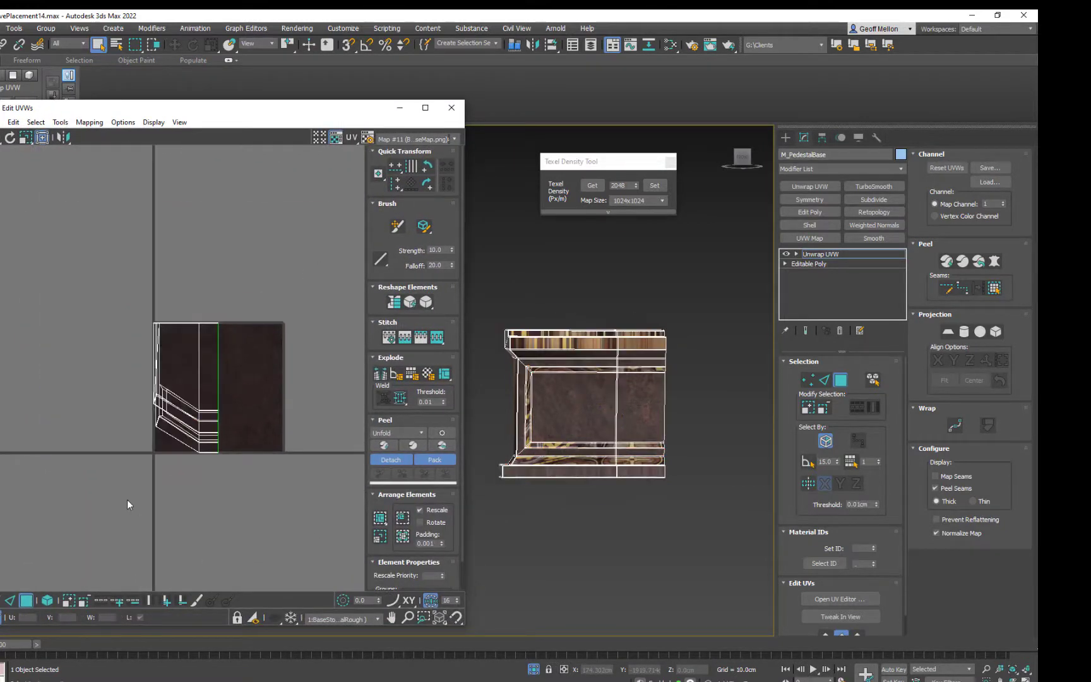
Flatten map all BaseStone polygons with a 45 angle threshold and 0.001 spacing
{"action": "key", "text": "ctrl+a"}
{"action": "left_click", "coordinate": [89, 122]}
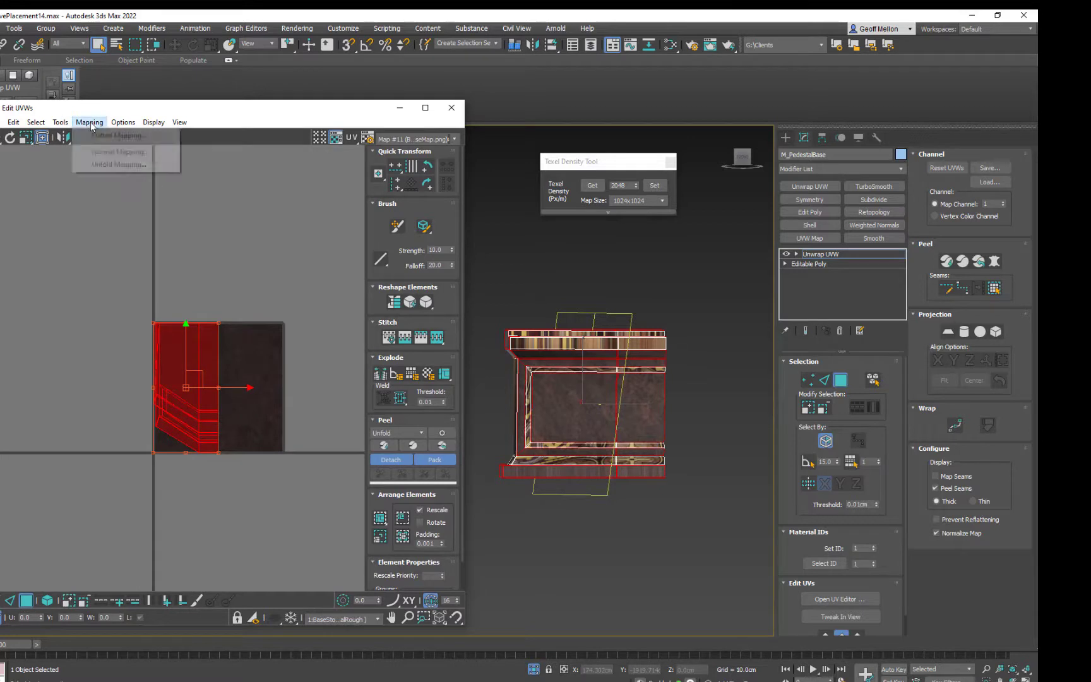
{"action": "left_click", "coordinate": [108, 135]}
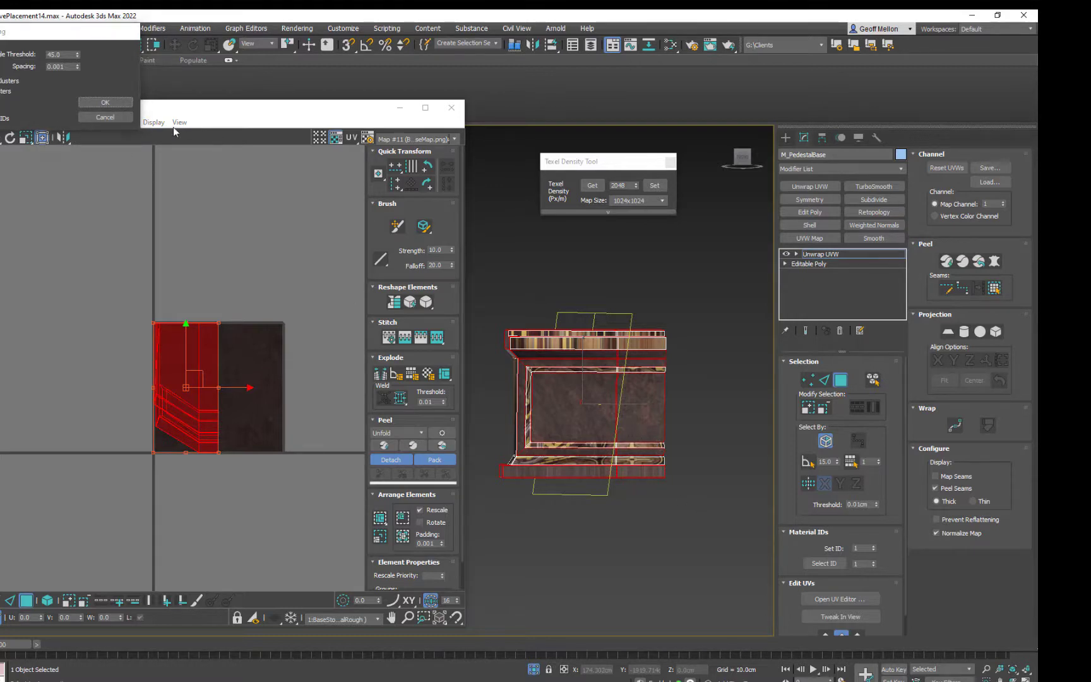
{"action": "left_click", "coordinate": [126, 103]}
Examine the flattened stone faces on the pedestal base from several angles, with selected-face shading on and off
{"action": "mouse_move", "coordinate": [710, 375]}
{"action": "middle_mouse_down"}
{"action": "mouse_move", "coordinate": [702, 361]}
{"action": "mouse_move", "coordinate": [718, 383]}
{"action": "middle_mouse_up"}
{"action": "key", "text": "F2"}
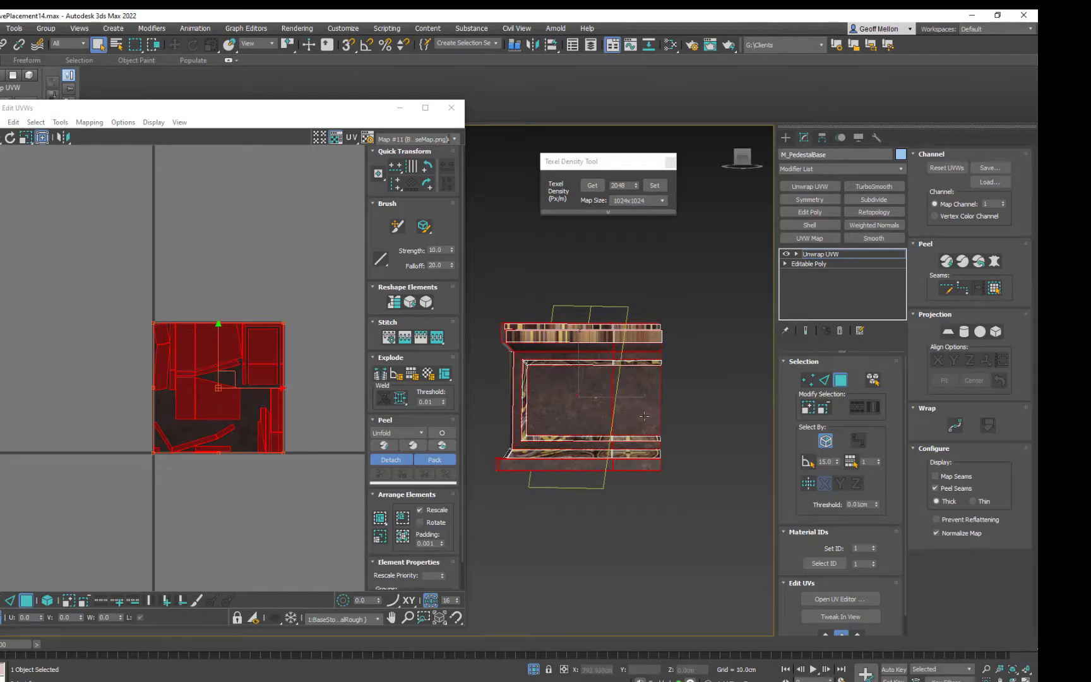
{"action": "middle_click_drag", "start_coordinate": [626, 411], "coordinate": [688, 424], "text": "alt"}
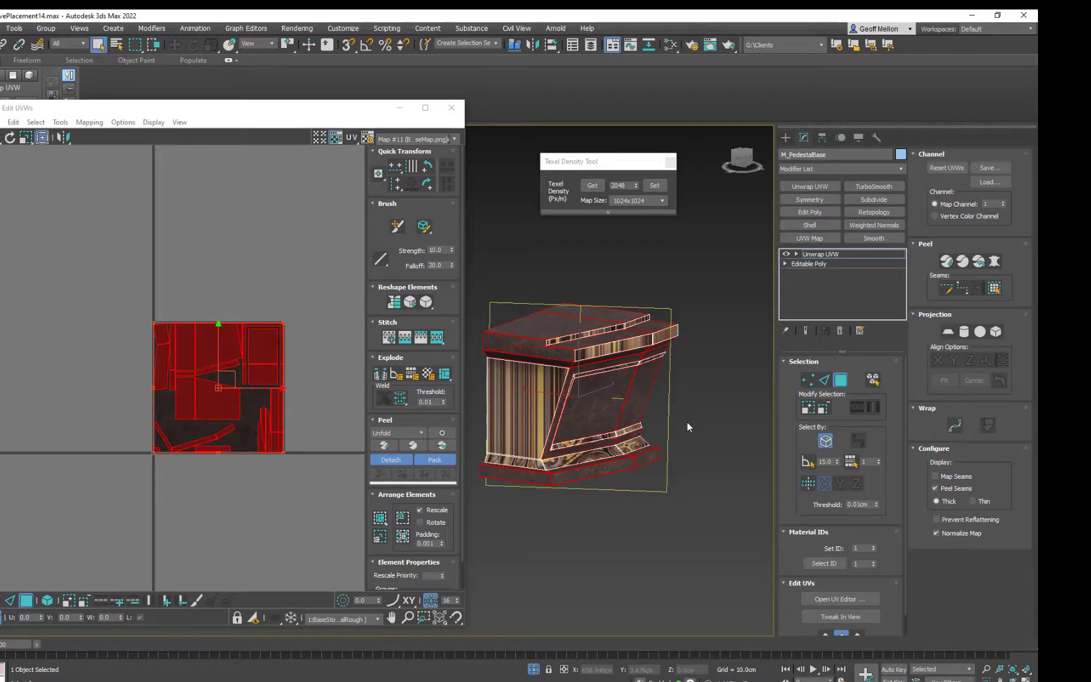
{"action": "key", "text": "F2"}
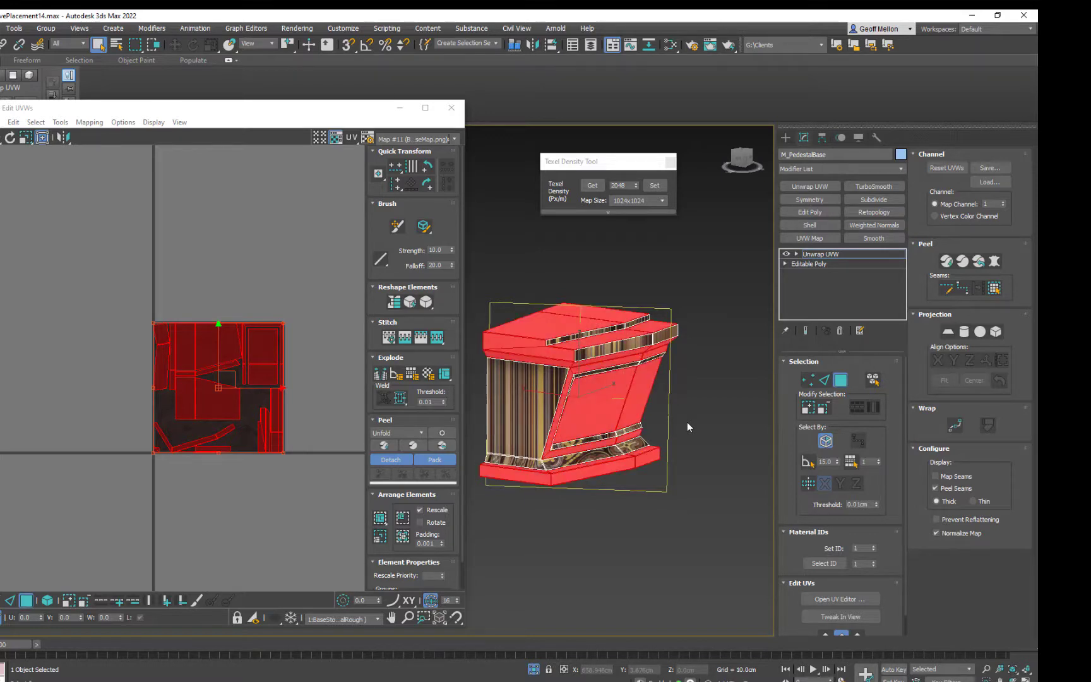
{"action": "key", "text": "F2"}
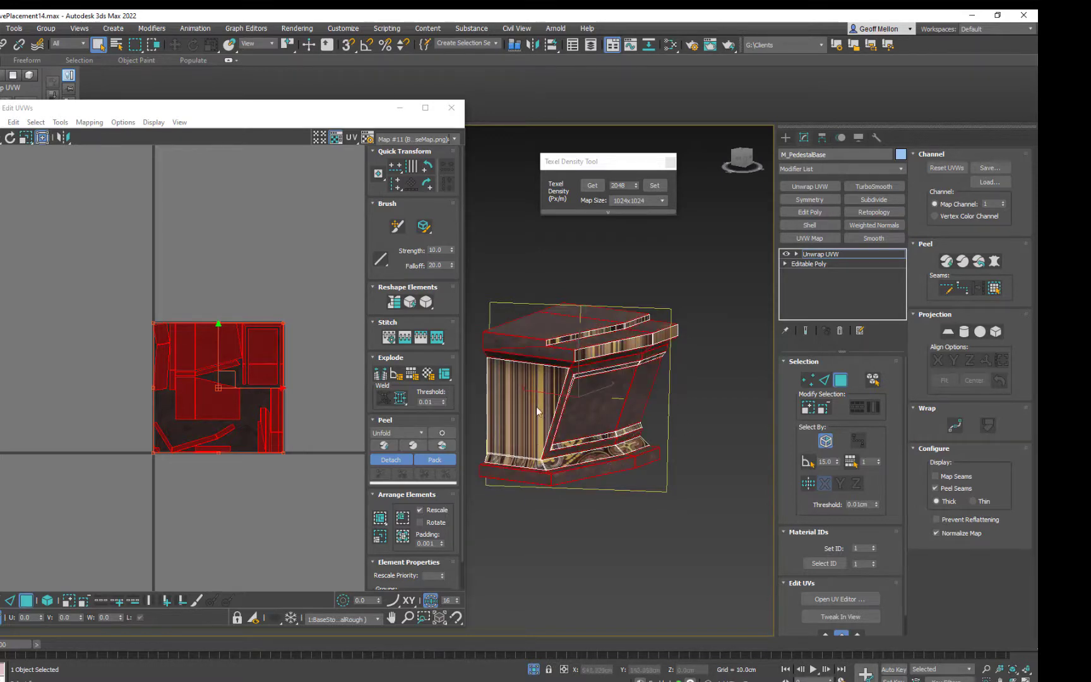
{"action": "middle_click_drag", "start_coordinate": [536, 406], "coordinate": [559, 382], "text": "alt"}
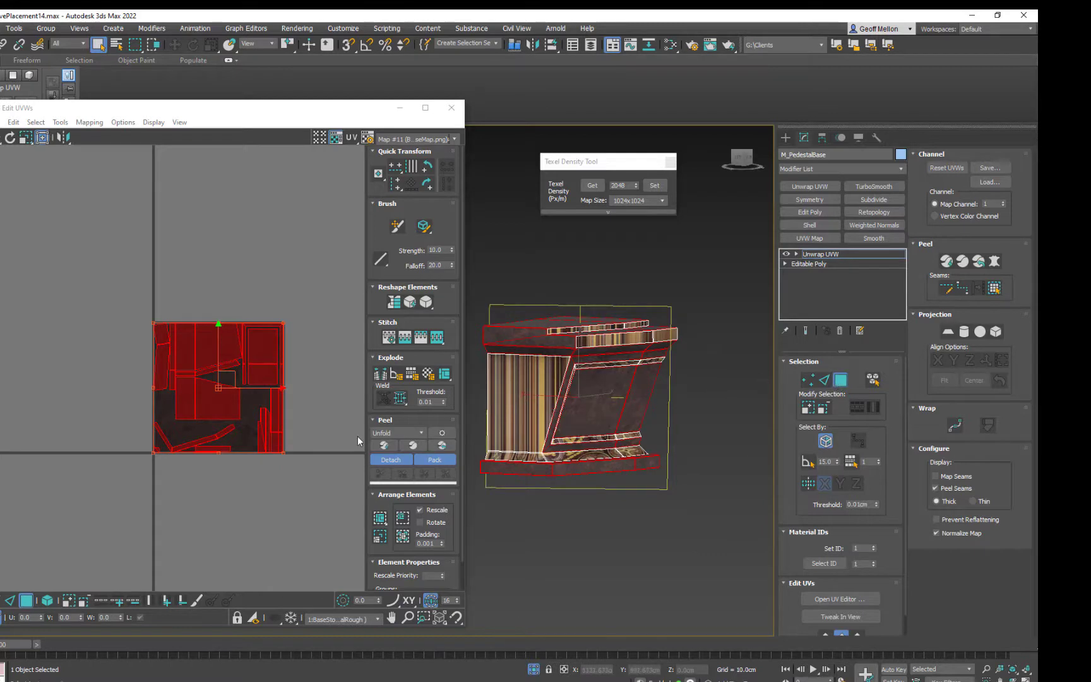
{"action": "left_click_drag", "start_coordinate": [690, 294], "coordinate": [482, 611]}
{"action": "left_click_drag", "start_coordinate": [713, 266], "coordinate": [685, 320]}
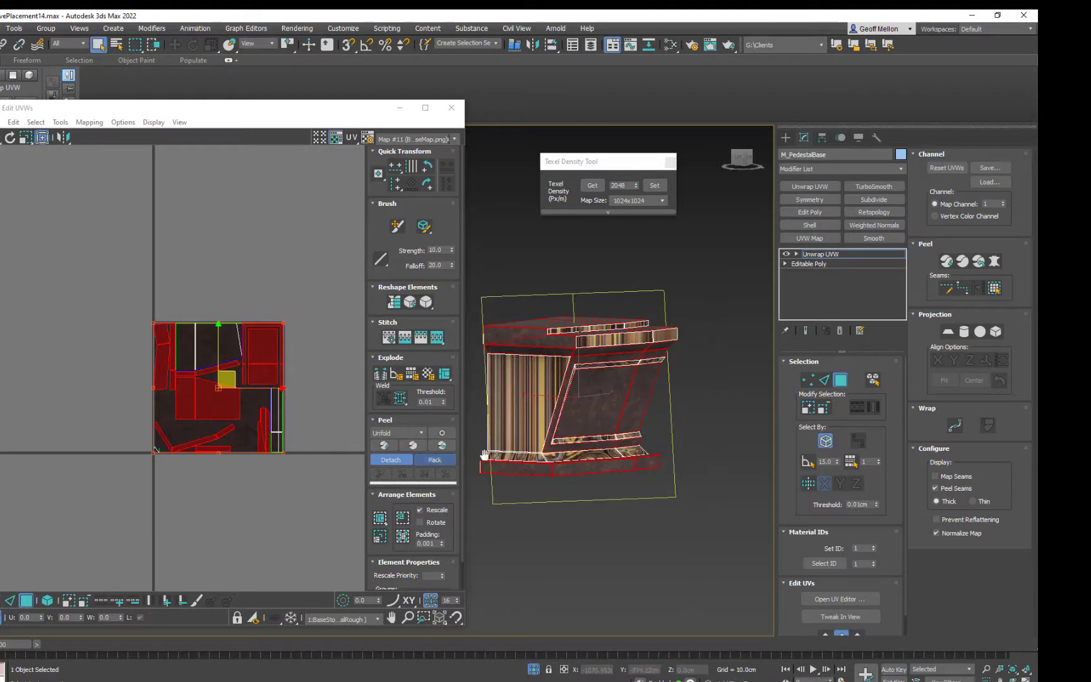
Limit the UV editor to the Trim 1 material ID and select the large striped side panel of the pedestal base
{"action": "left_click", "coordinate": [378, 618]}
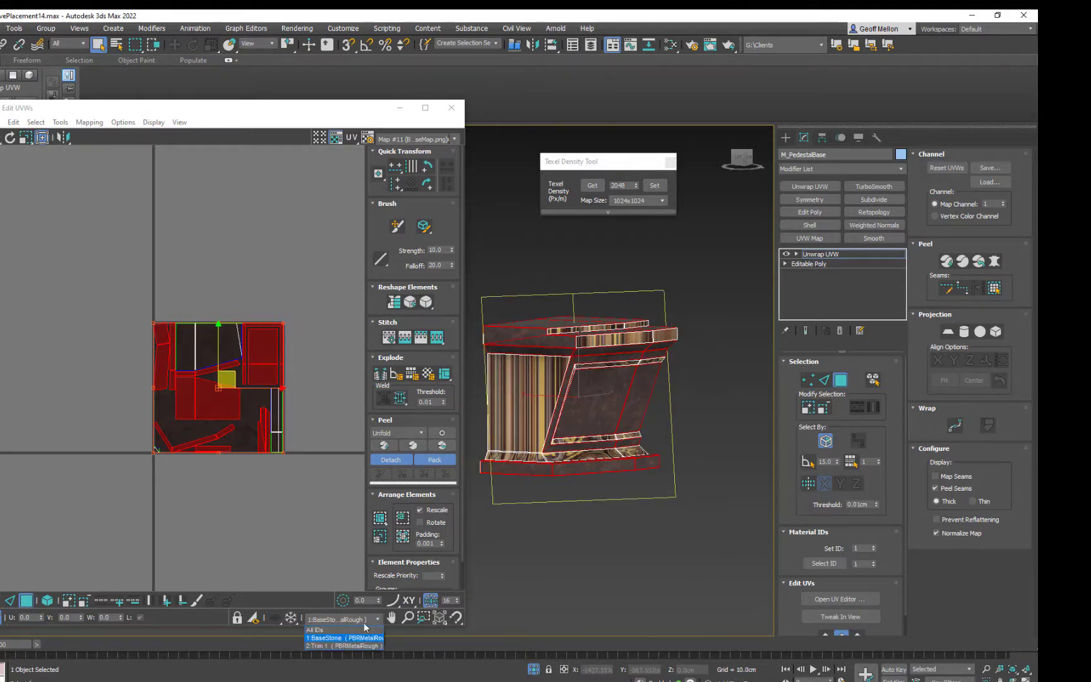
{"action": "left_click", "coordinate": [341, 646]}
{"action": "left_click", "coordinate": [532, 386]}
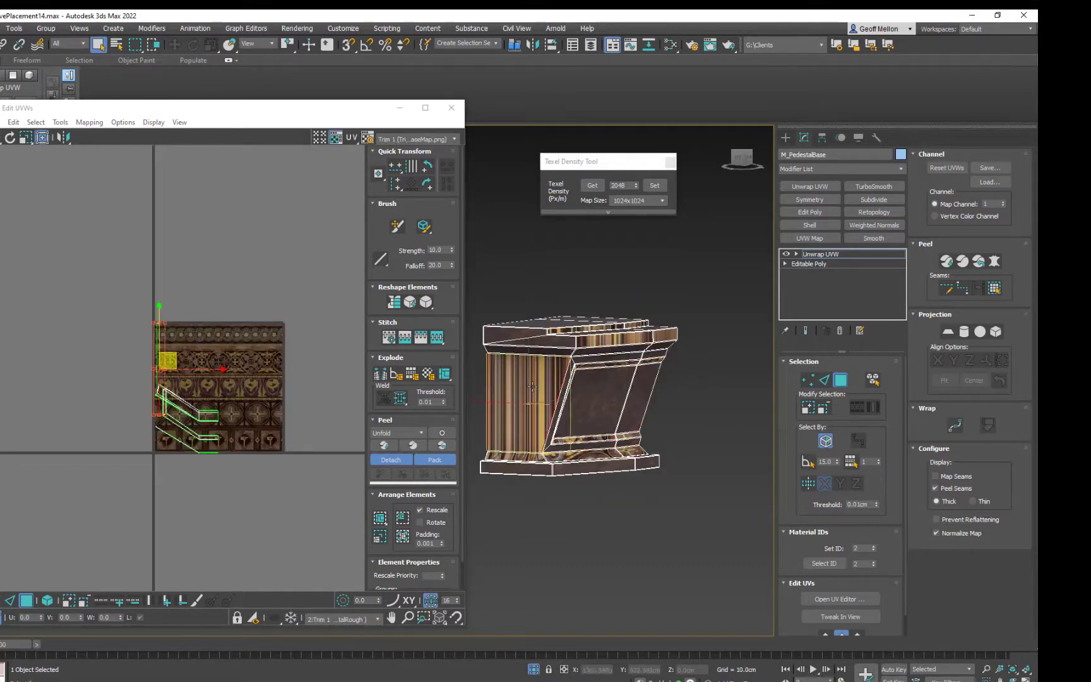
{"action": "scroll", "coordinate": [168, 360], "scroll_direction": "up", "scroll_amount": 4}
{"action": "middle_click_drag", "start_coordinate": [154, 400], "coordinate": [193, 414]}
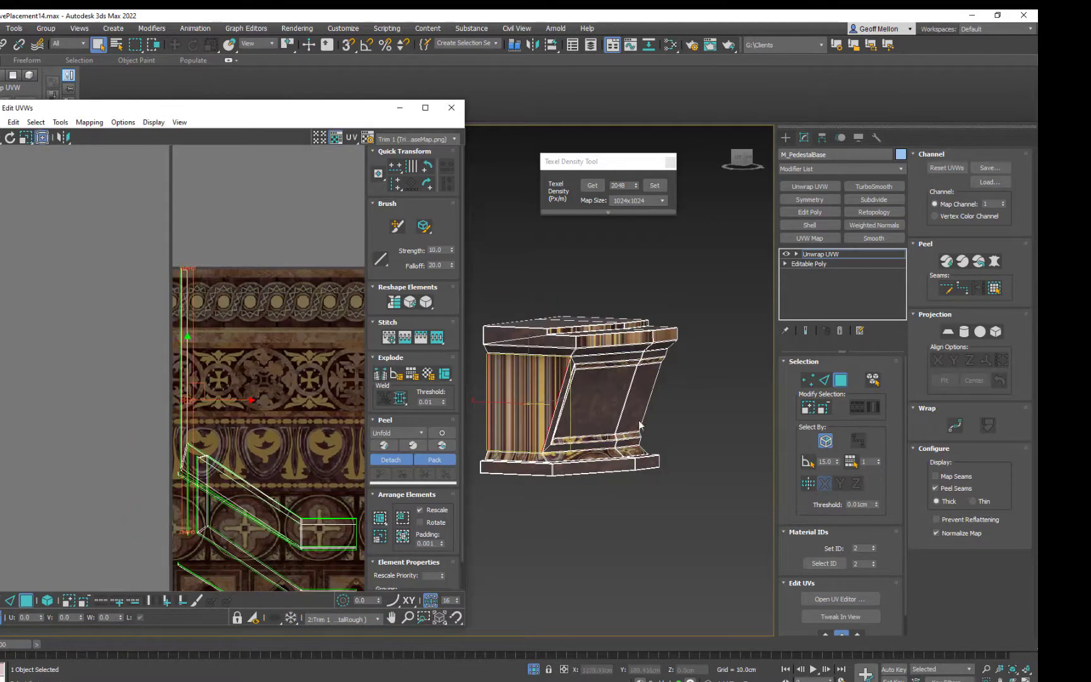
Add the thin bevel strip along the side panel's upper edge to the polygon selection
{"action": "scroll", "coordinate": [566, 376], "scroll_direction": "up", "scroll_amount": 5}
{"action": "middle_click_drag", "start_coordinate": [566, 376], "coordinate": [652, 399]}
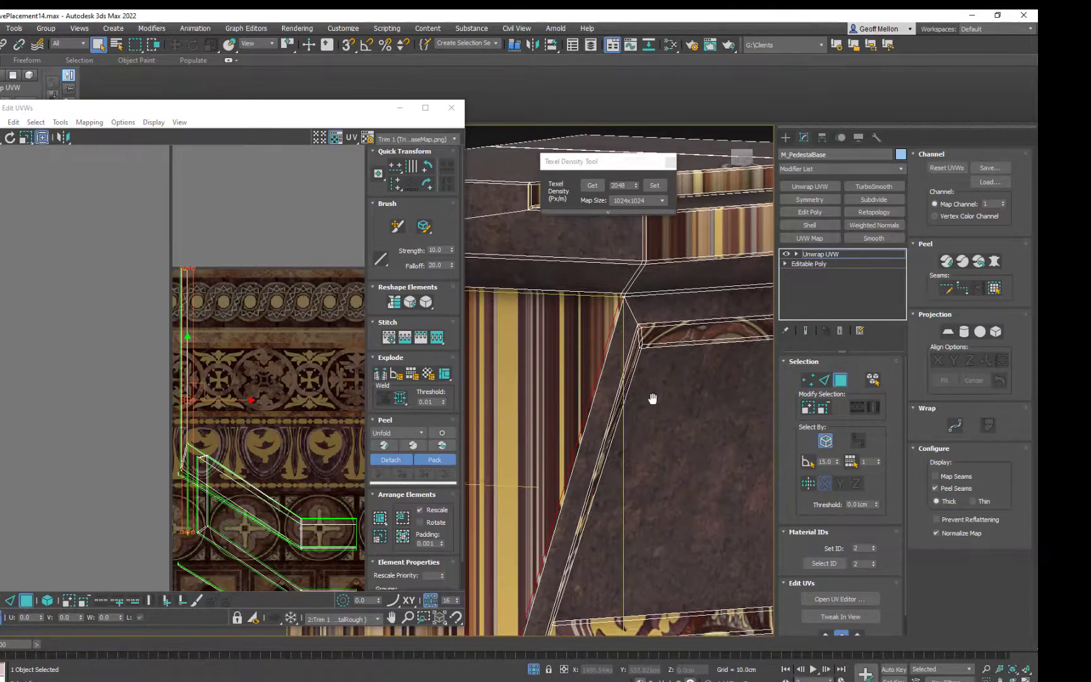
{"action": "left_click", "coordinate": [615, 339], "text": "ctrl"}
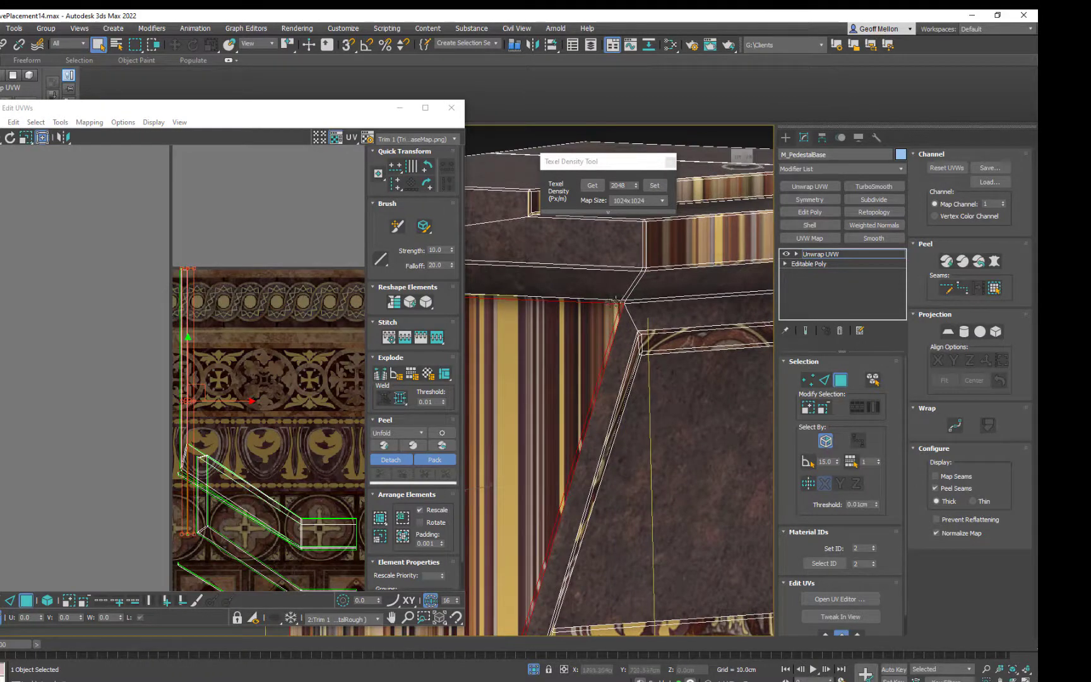
{"action": "scroll", "coordinate": [227, 333], "scroll_direction": "down", "scroll_amount": 3}
{"action": "scroll", "coordinate": [148, 414], "scroll_direction": "up", "scroll_amount": 3}
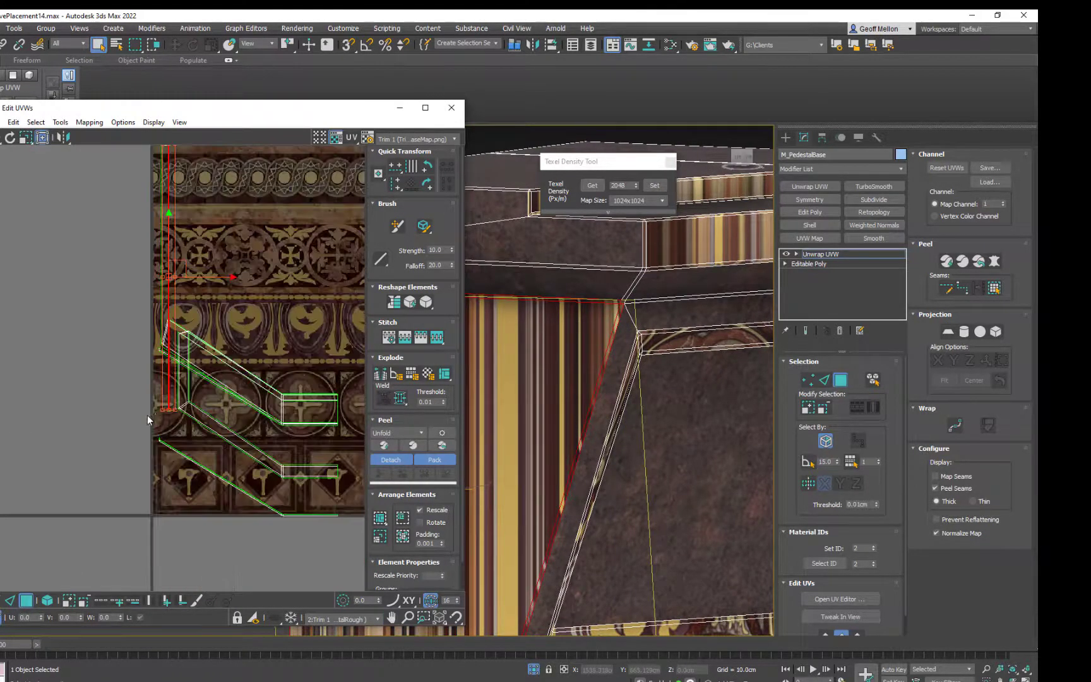
{"action": "scroll", "coordinate": [147, 404], "scroll_direction": "up", "scroll_amount": 2}
{"action": "scroll", "coordinate": [668, 414], "scroll_direction": "down", "scroll_amount": 5}
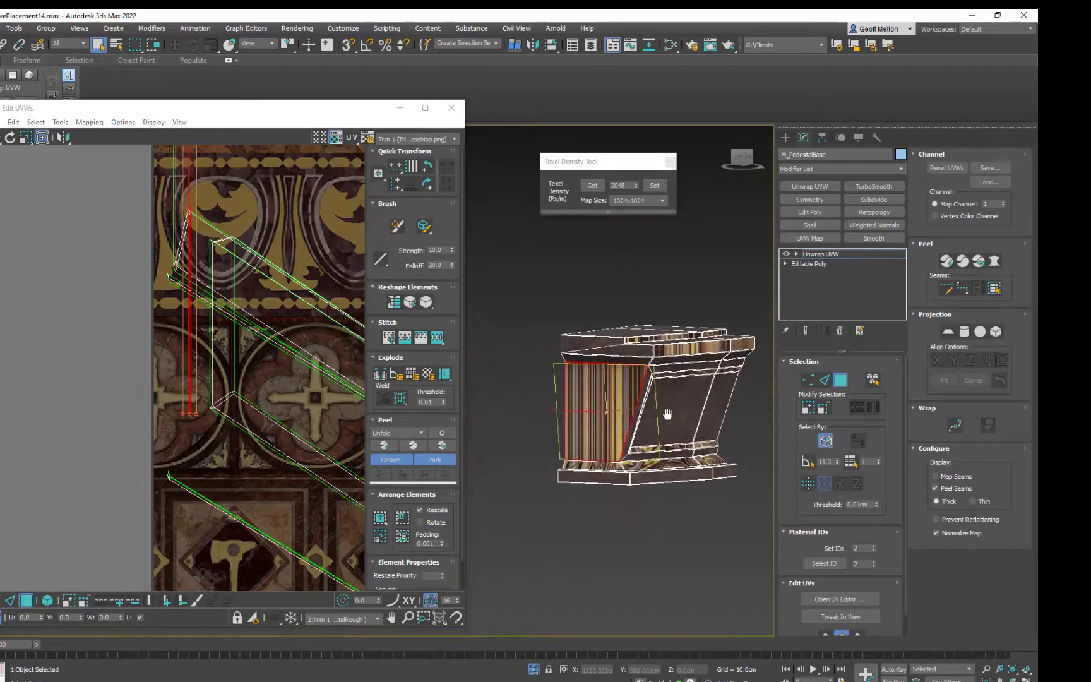
Add the bevel strip below the side panel and the curved moulding polygons beneath it to the selection
{"action": "middle_click_drag", "start_coordinate": [667, 414], "coordinate": [605, 465], "text": "alt"}
{"action": "scroll", "coordinate": [667, 438], "scroll_direction": "up", "scroll_amount": 8}
{"action": "left_click", "coordinate": [596, 475], "text": "ctrl"}
{"action": "left_click", "coordinate": [614, 536], "text": "ctrl"}
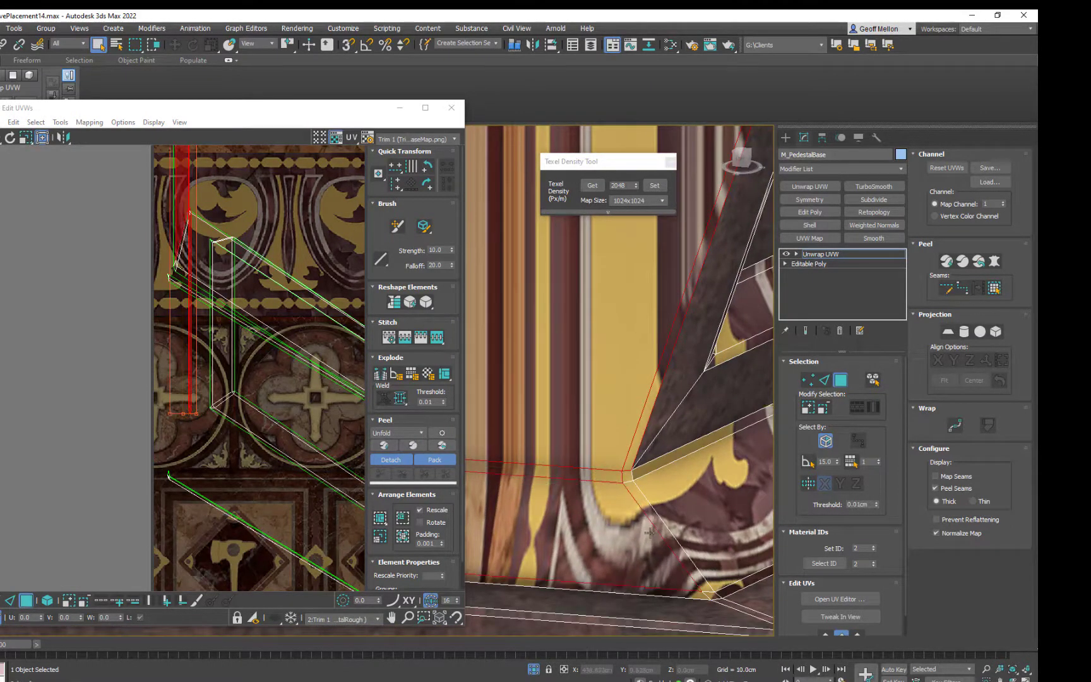
{"action": "scroll", "coordinate": [650, 531], "scroll_direction": "down", "scroll_amount": 4}
{"action": "middle_click_drag", "start_coordinate": [650, 531], "coordinate": [661, 514], "text": "alt"}
{"action": "left_click", "coordinate": [691, 503], "text": "ctrl"}
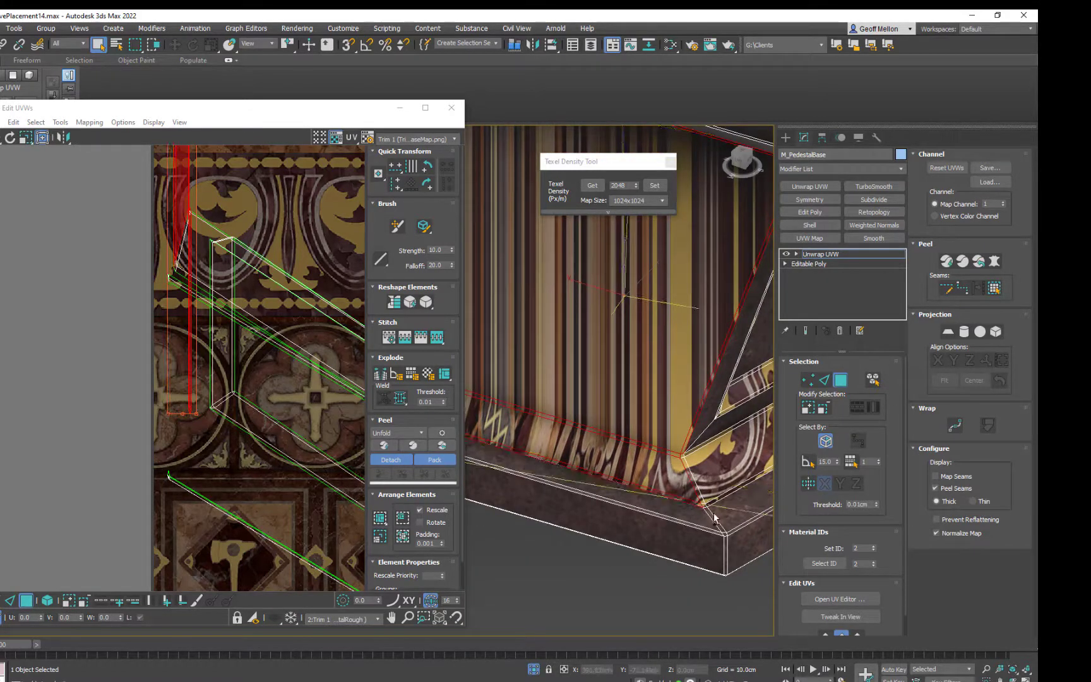
Check the side selection for missed polygons, set its material ID to 1 and clear the selection
{"action": "middle_click_drag", "start_coordinate": [726, 515], "coordinate": [691, 475], "text": "alt"}
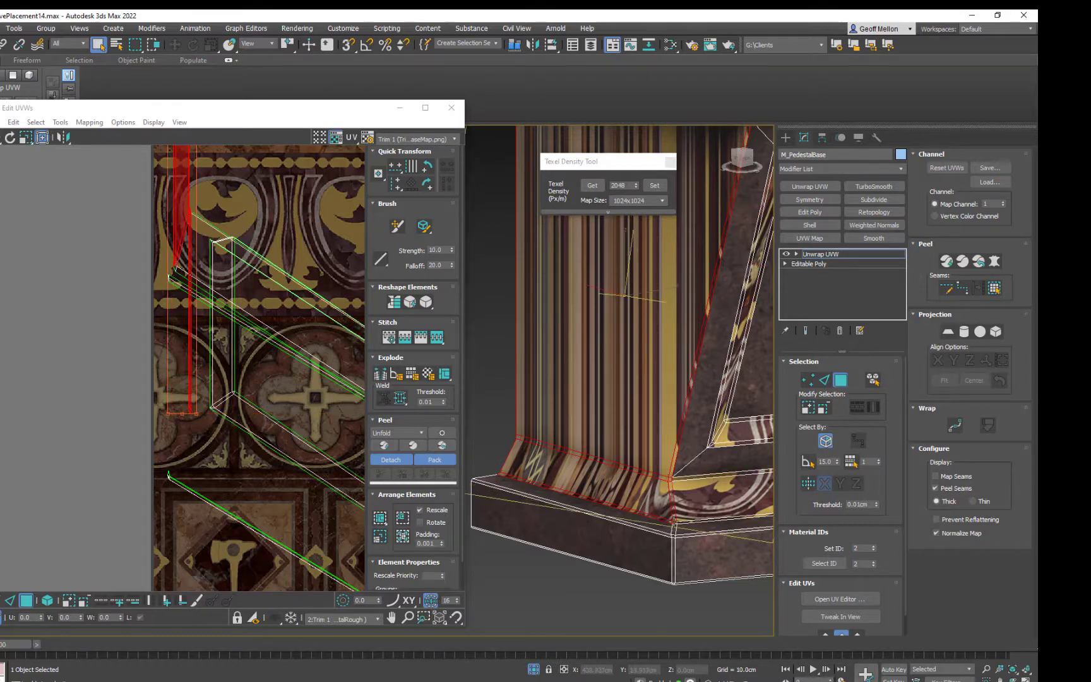
{"action": "middle_click_drag", "start_coordinate": [561, 497], "coordinate": [732, 502], "text": "alt"}
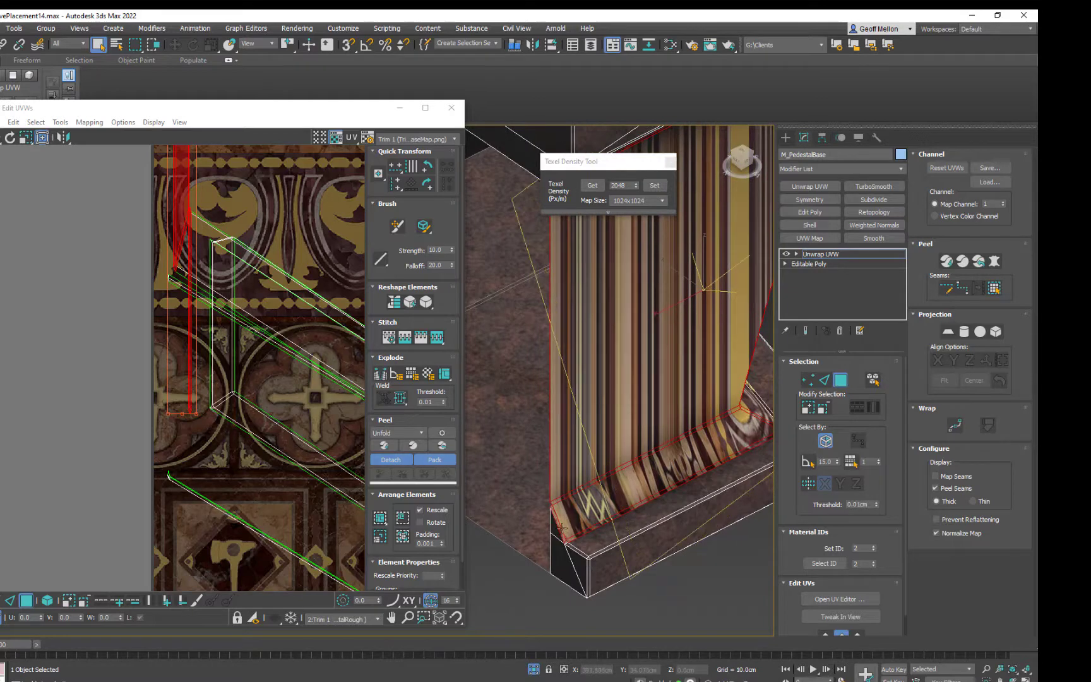
{"action": "middle_click_drag", "start_coordinate": [608, 502], "coordinate": [525, 469], "text": "alt"}
{"action": "scroll", "coordinate": [525, 469], "scroll_direction": "down", "scroll_amount": 3}
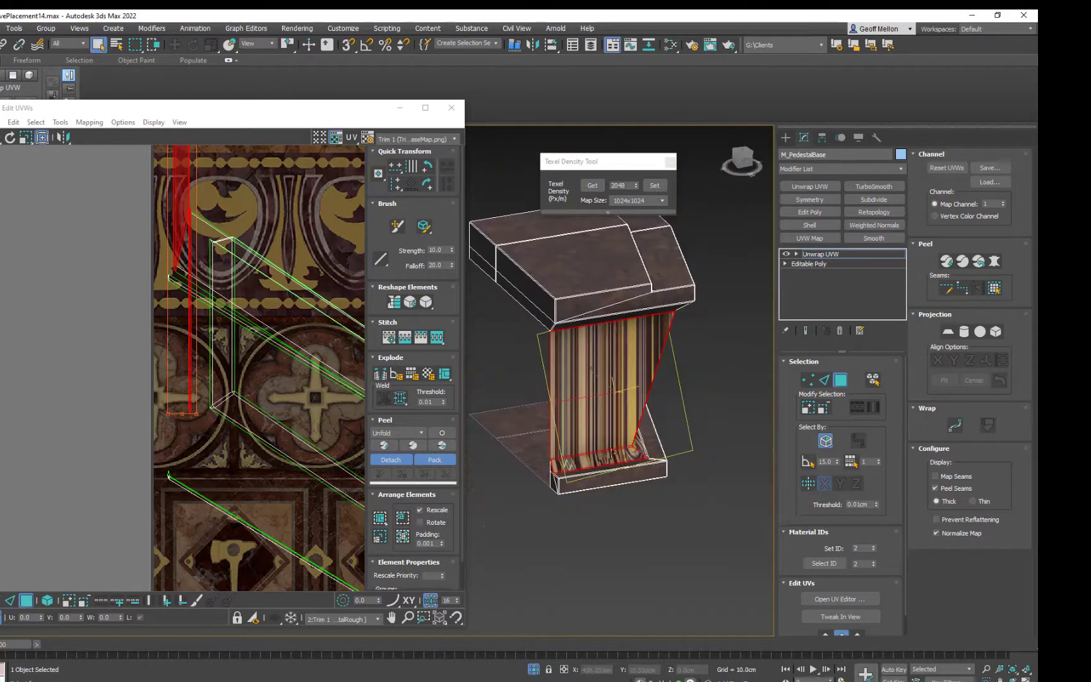
{"action": "middle_click_drag", "start_coordinate": [686, 417], "coordinate": [653, 438], "text": "alt"}
{"action": "scroll", "coordinate": [687, 453], "scroll_direction": "up", "scroll_amount": 6}
{"action": "scroll", "coordinate": [687, 452], "scroll_direction": "down", "scroll_amount": 2}
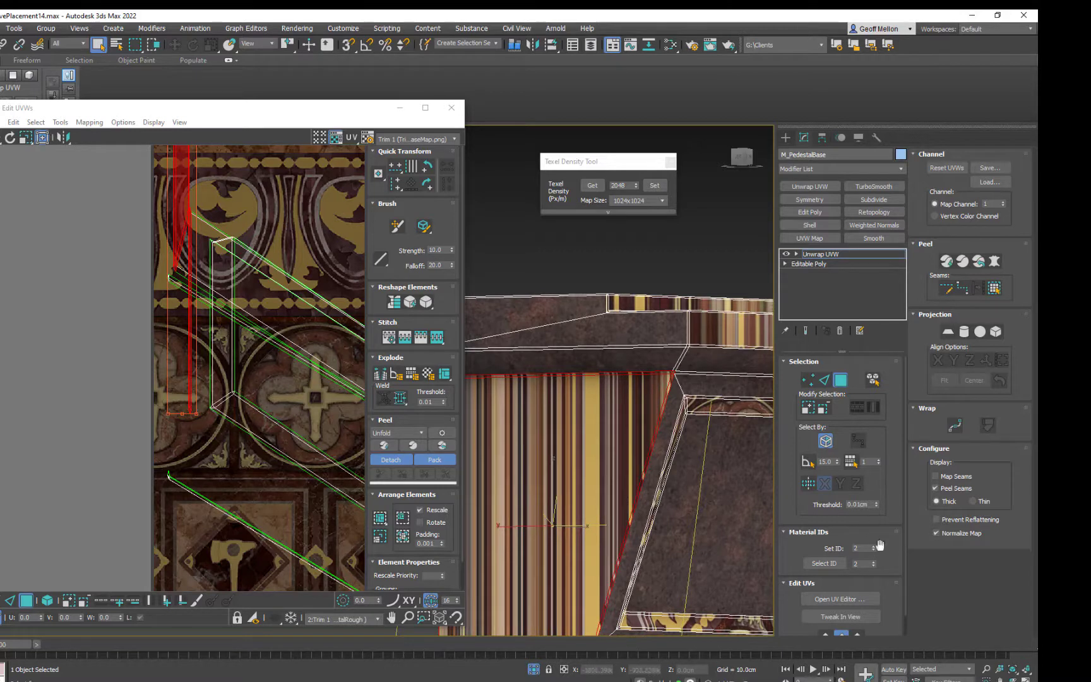
{"action": "left_click_drag", "start_coordinate": [863, 549], "coordinate": [798, 543]}
{"action": "type", "text": "1"}
{"action": "key", "text": "Return"}
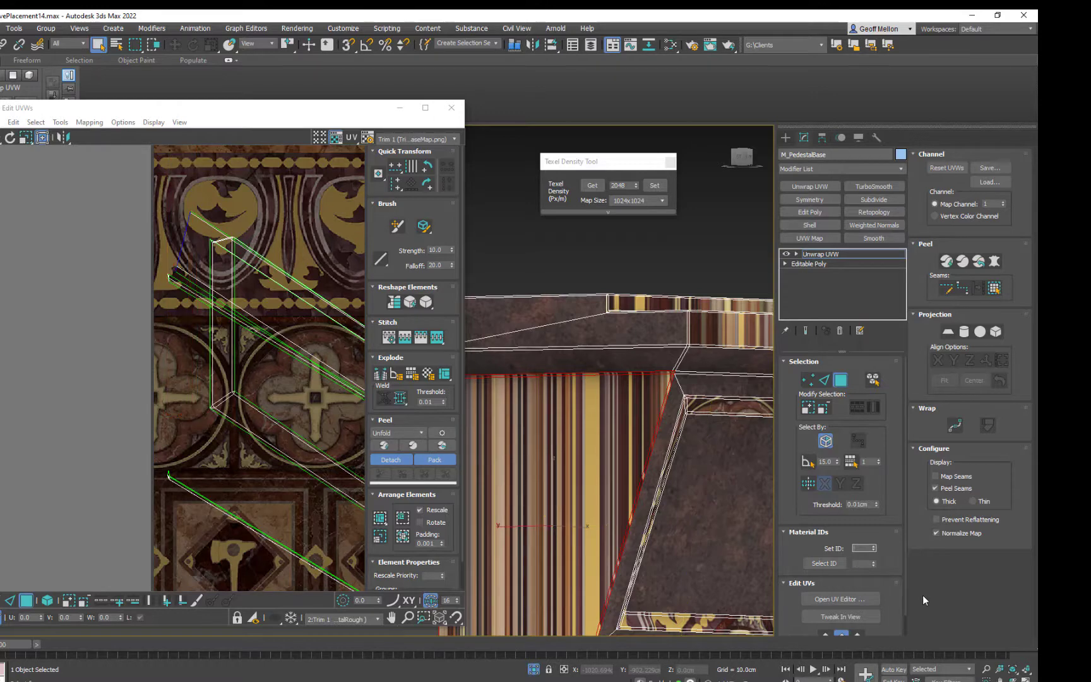
{"action": "middle_click_drag", "start_coordinate": [636, 436], "coordinate": [545, 387]}
{"action": "left_click", "coordinate": [648, 436]}
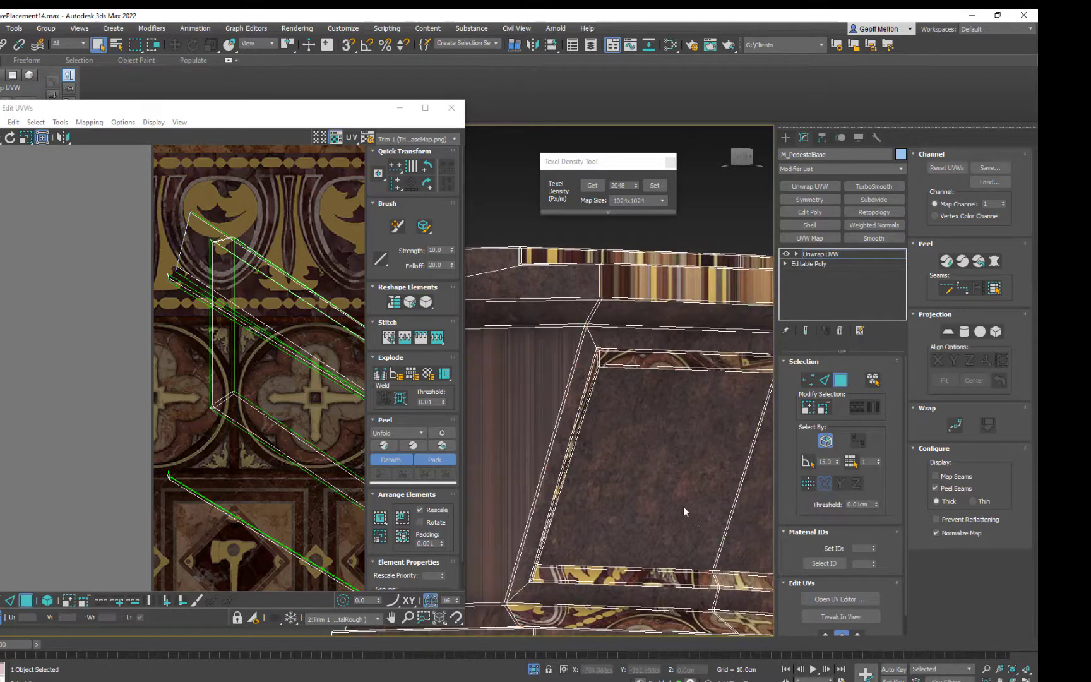
Switch the UV editor from the trim back to the BaseStone material ID and select all of its polygons
{"action": "middle_click_drag", "start_coordinate": [635, 422], "coordinate": [689, 416]}
{"action": "scroll", "coordinate": [99, 294], "scroll_direction": "down", "scroll_amount": 3}
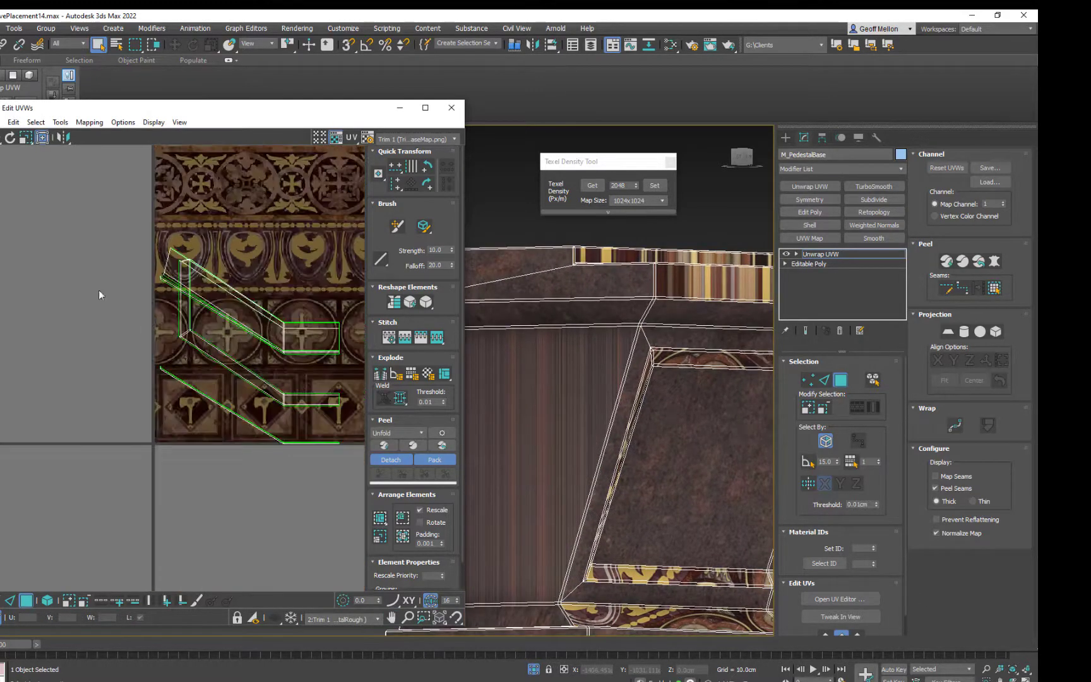
{"action": "middle_click_drag", "start_coordinate": [227, 278], "coordinate": [114, 276]}
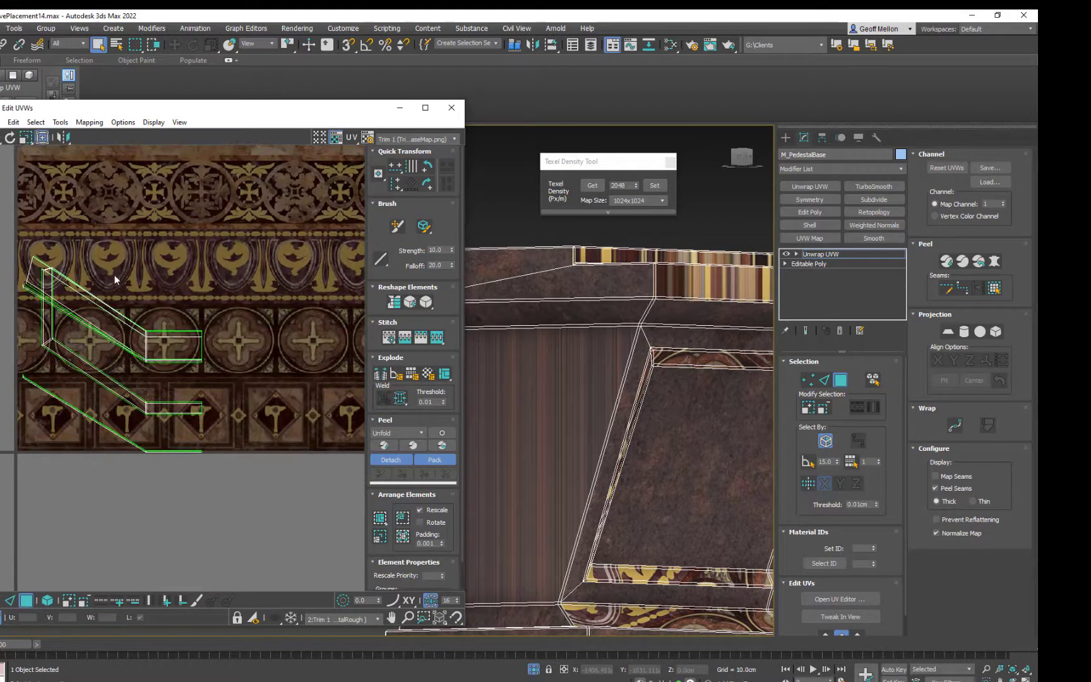
{"action": "left_click", "coordinate": [380, 619]}
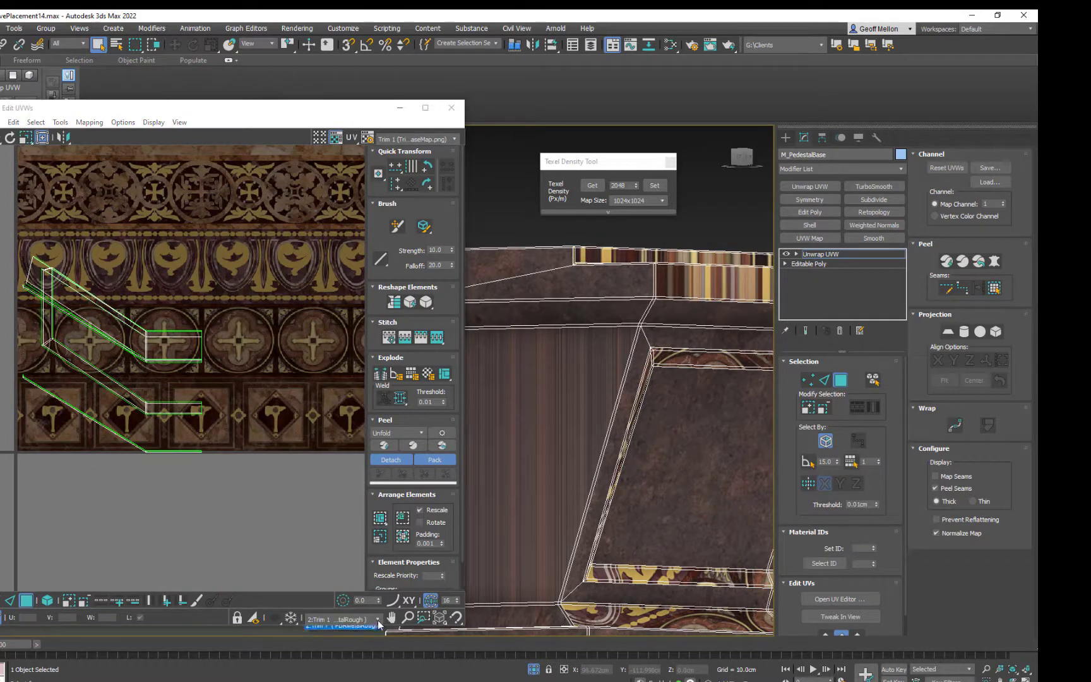
{"action": "left_click", "coordinate": [344, 638]}
{"action": "scroll", "coordinate": [154, 306], "scroll_direction": "down", "scroll_amount": 3}
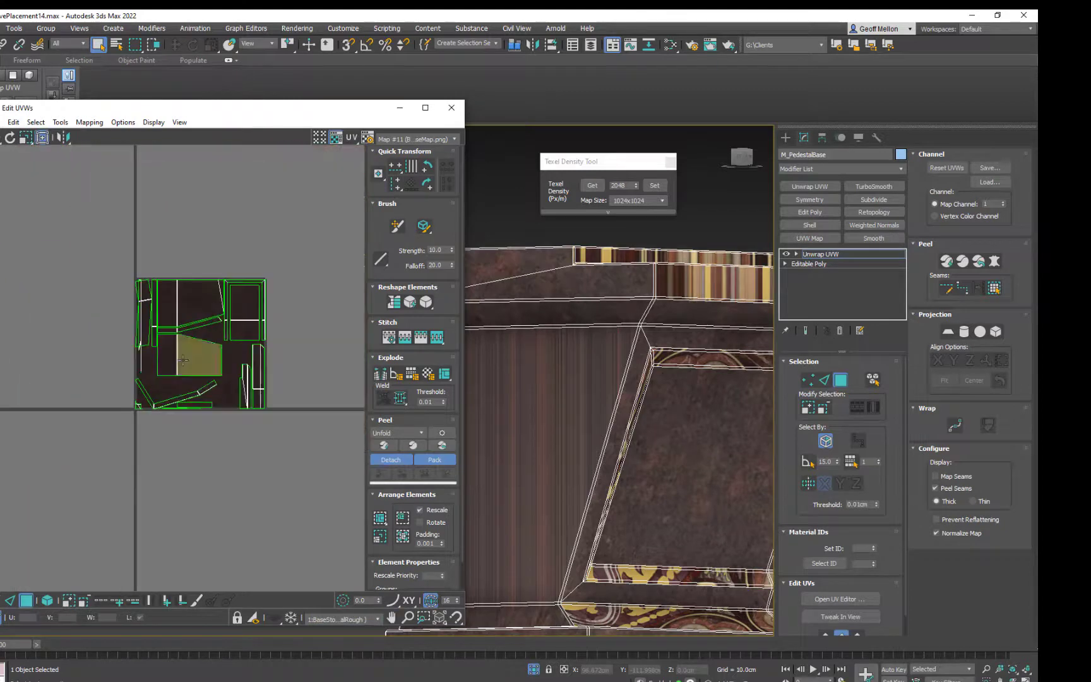
{"action": "left_click_drag", "start_coordinate": [80, 249], "coordinate": [325, 495]}
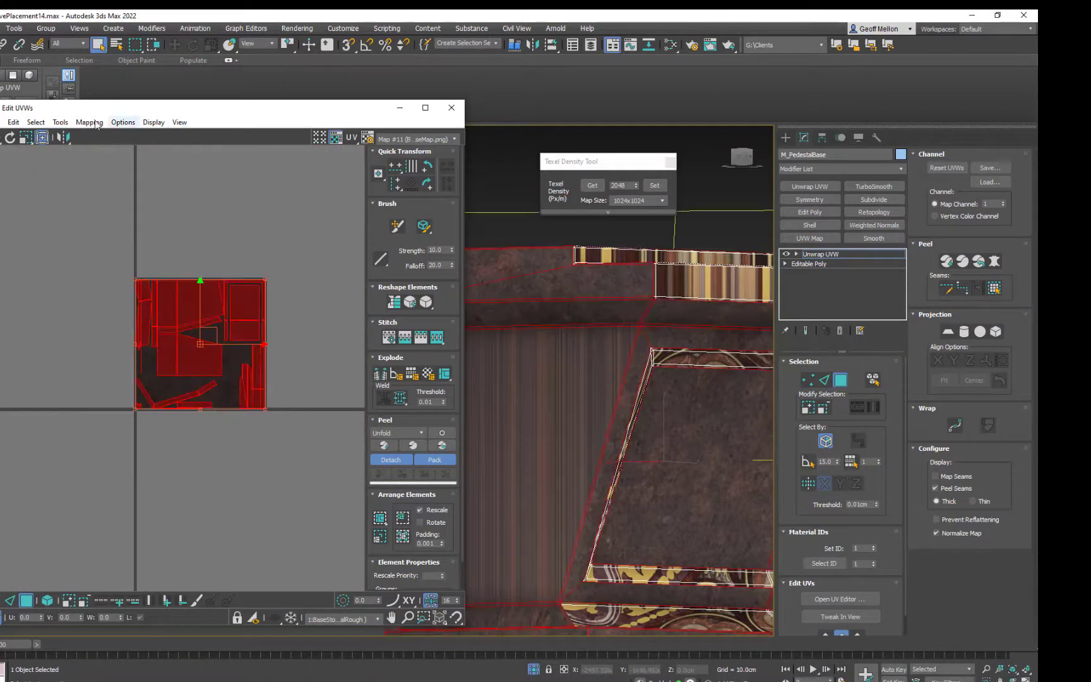
Flatten-map the selected BaseStone polygons with an angle threshold of 45 and 0.001 spacing
{"action": "left_click", "coordinate": [60, 122]}
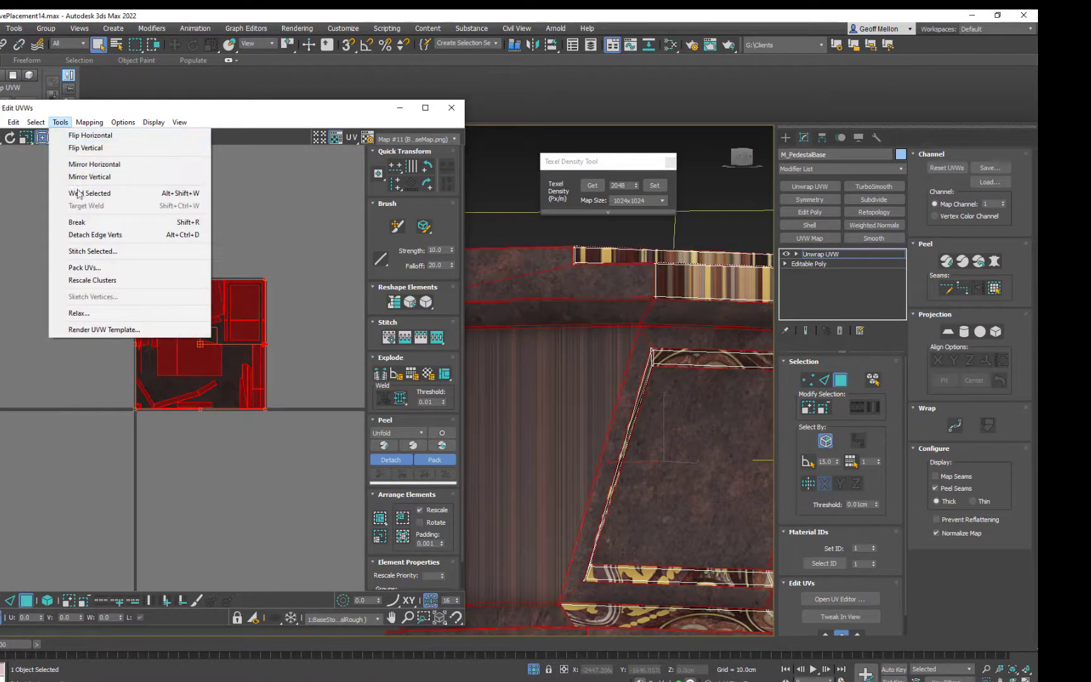
{"action": "left_click", "coordinate": [94, 134]}
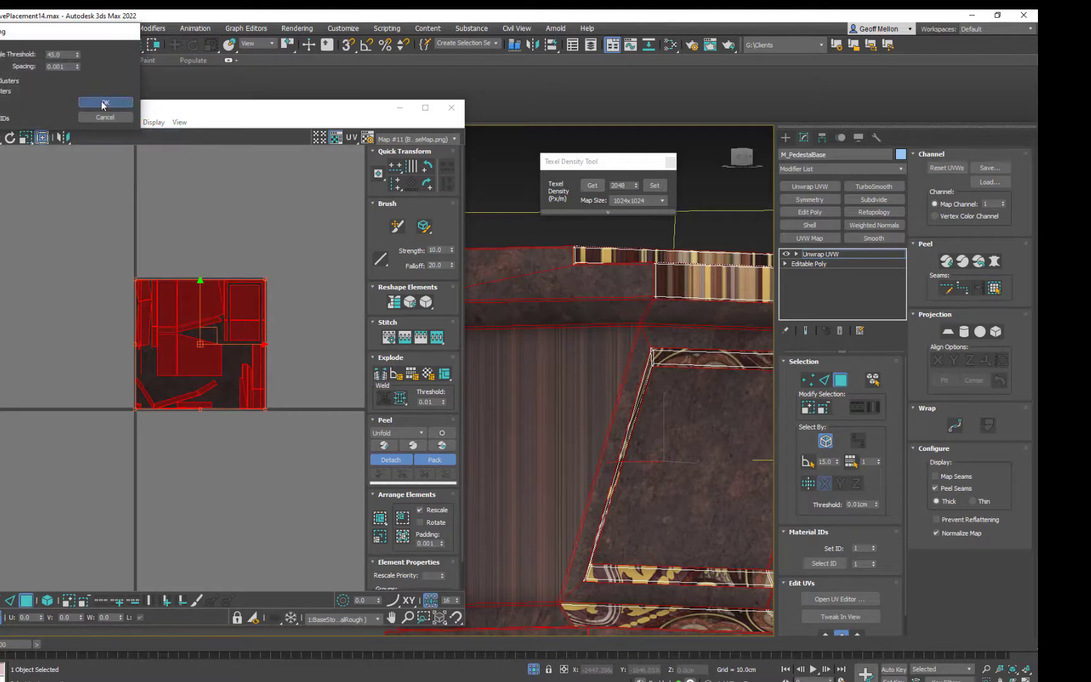
{"action": "left_click", "coordinate": [101, 100]}
{"action": "key", "text": "z"}
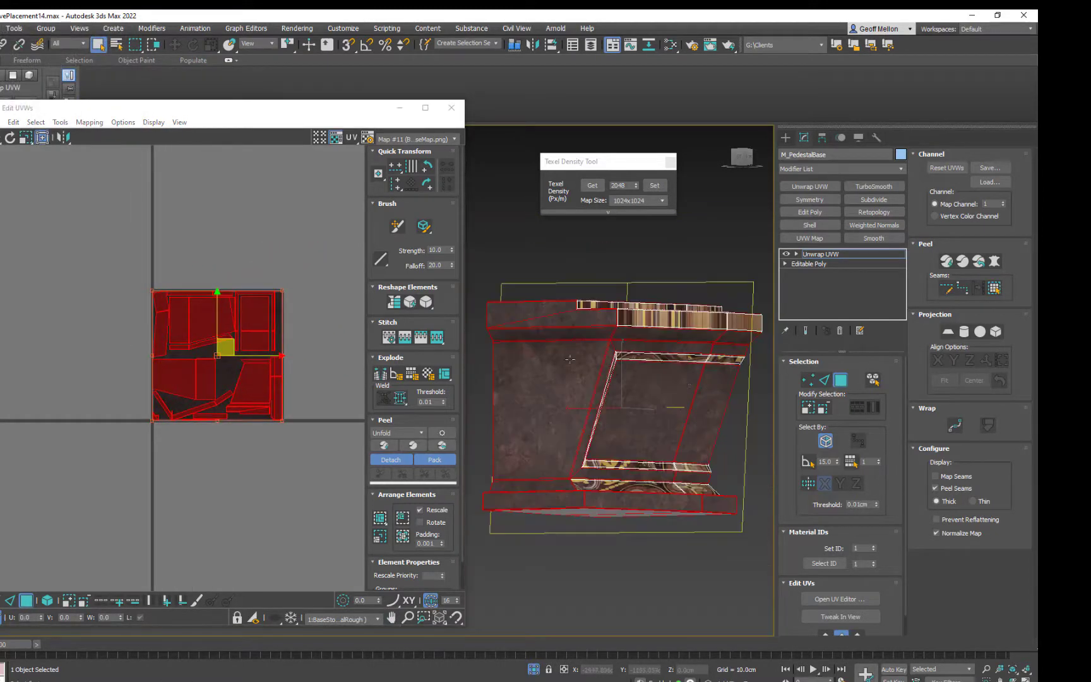
{"action": "middle_click_drag", "start_coordinate": [570, 360], "coordinate": [644, 385], "text": "alt"}
{"action": "scroll", "coordinate": [649, 399], "scroll_direction": "up", "scroll_amount": 5}
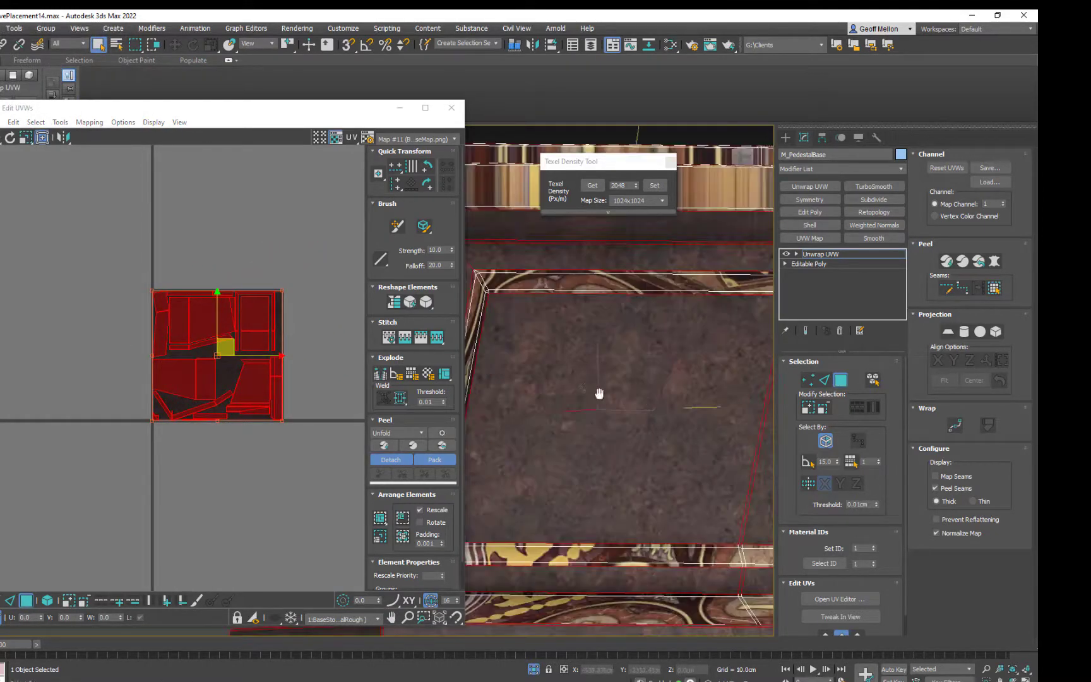
{"action": "scroll", "coordinate": [599, 393], "scroll_direction": "down", "scroll_amount": 5}
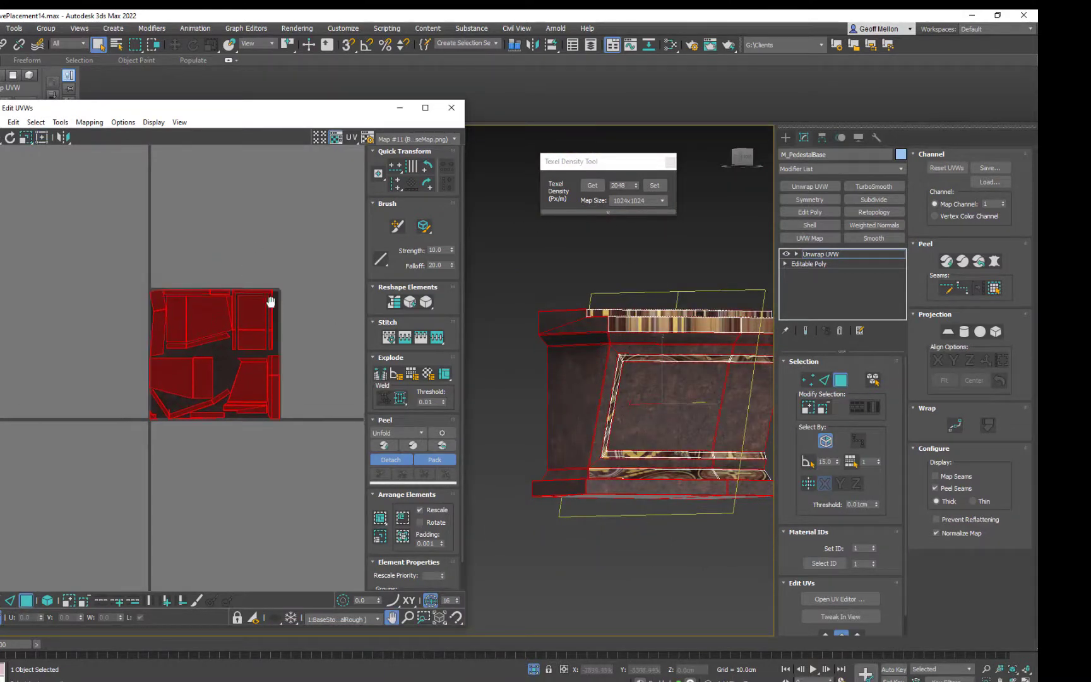
Apply a texel density of 2048 px/m to the BaseStone UVs for a 2048x2048 map size
{"action": "middle_click_drag", "start_coordinate": [270, 300], "coordinate": [295, 288]}
{"action": "scroll", "coordinate": [239, 365], "scroll_direction": "up", "scroll_amount": 6}
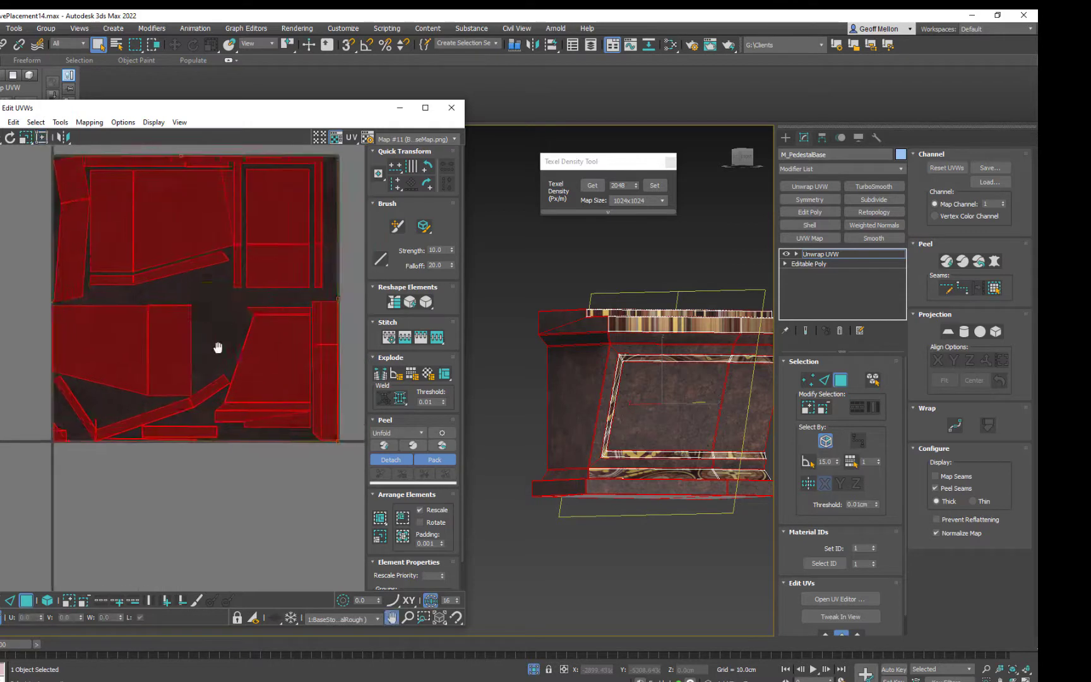
{"action": "scroll", "coordinate": [309, 325], "scroll_direction": "down", "scroll_amount": 4}
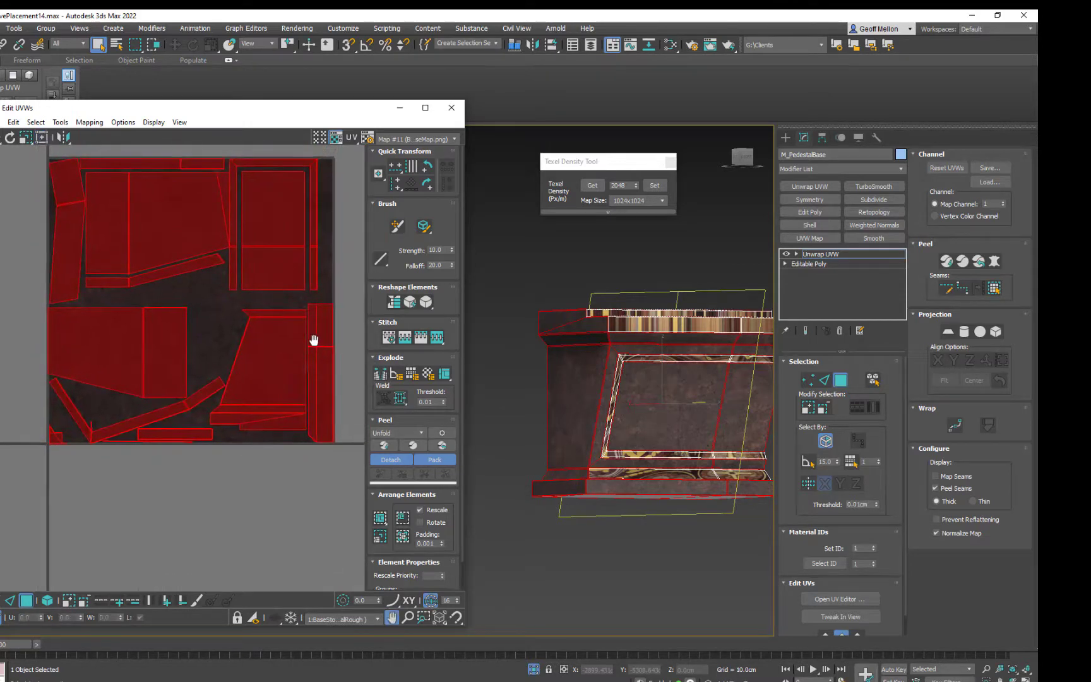
{"action": "left_click_drag", "start_coordinate": [612, 163], "coordinate": [619, 125]}
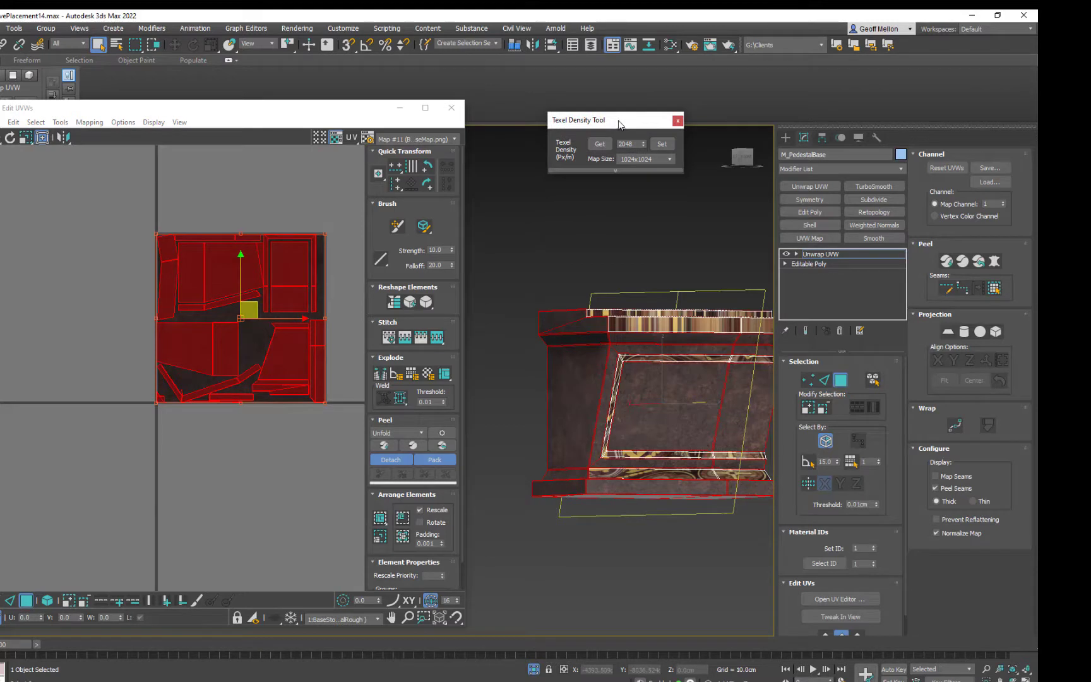
{"action": "left_click", "coordinate": [668, 159]}
{"action": "left_click", "coordinate": [642, 185]}
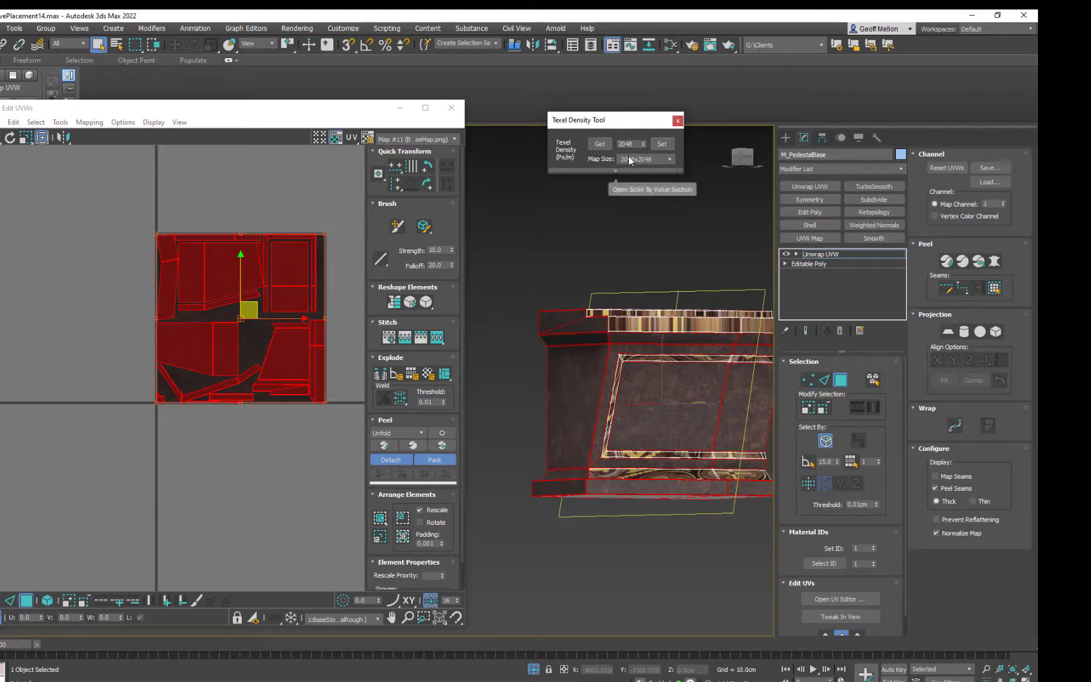
{"action": "left_click", "coordinate": [663, 145]}
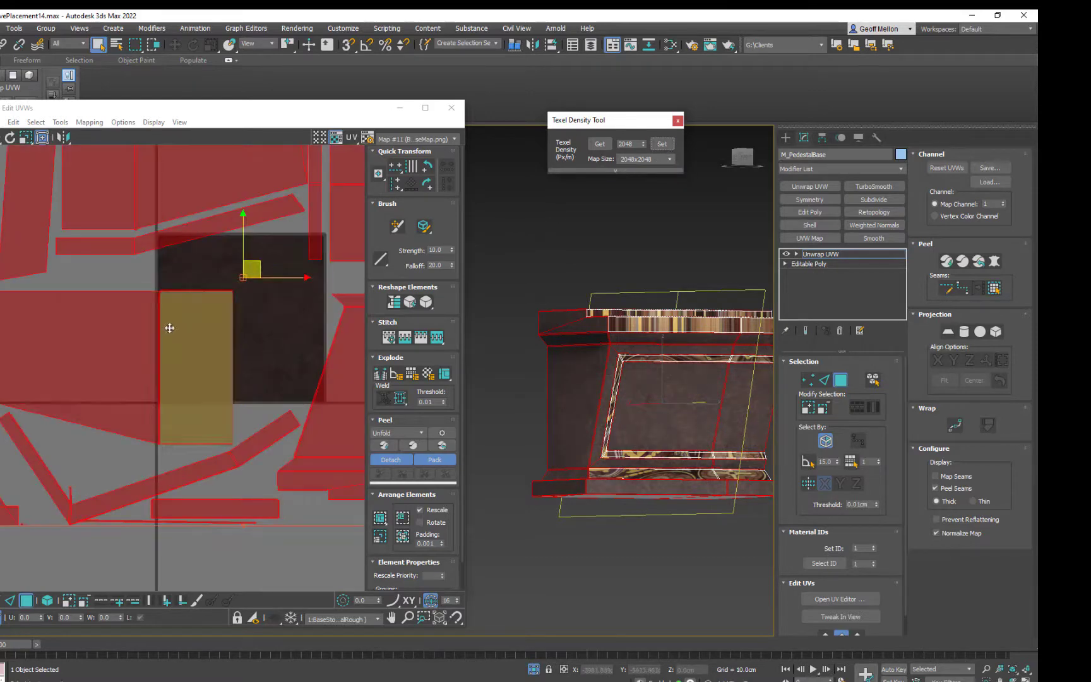
{"action": "middle_click_drag", "start_coordinate": [742, 426], "coordinate": [678, 367], "text": "alt"}
{"action": "mouse_move", "coordinate": [225, 255]}
{"action": "middle_mouse_down"}
{"action": "mouse_move", "coordinate": [277, 272]}
{"action": "mouse_move", "coordinate": [244, 261]}
{"action": "middle_mouse_up"}
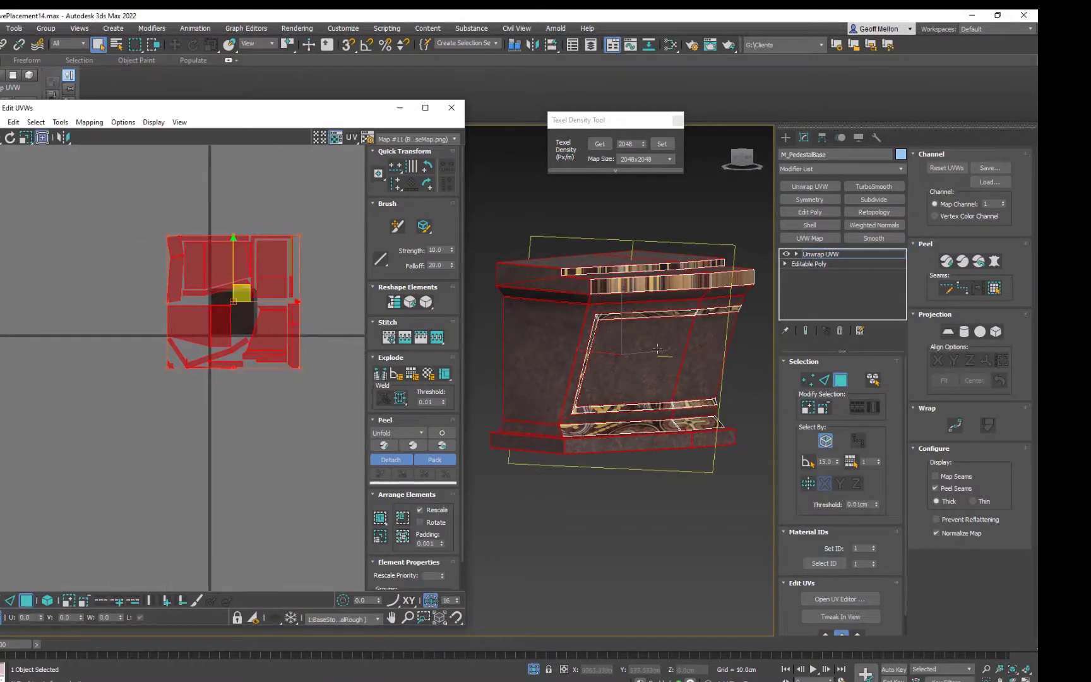
{"action": "middle_click_drag", "start_coordinate": [657, 348], "coordinate": [706, 404], "text": "alt"}
{"action": "middle_click_drag", "start_coordinate": [325, 281], "coordinate": [251, 267]}
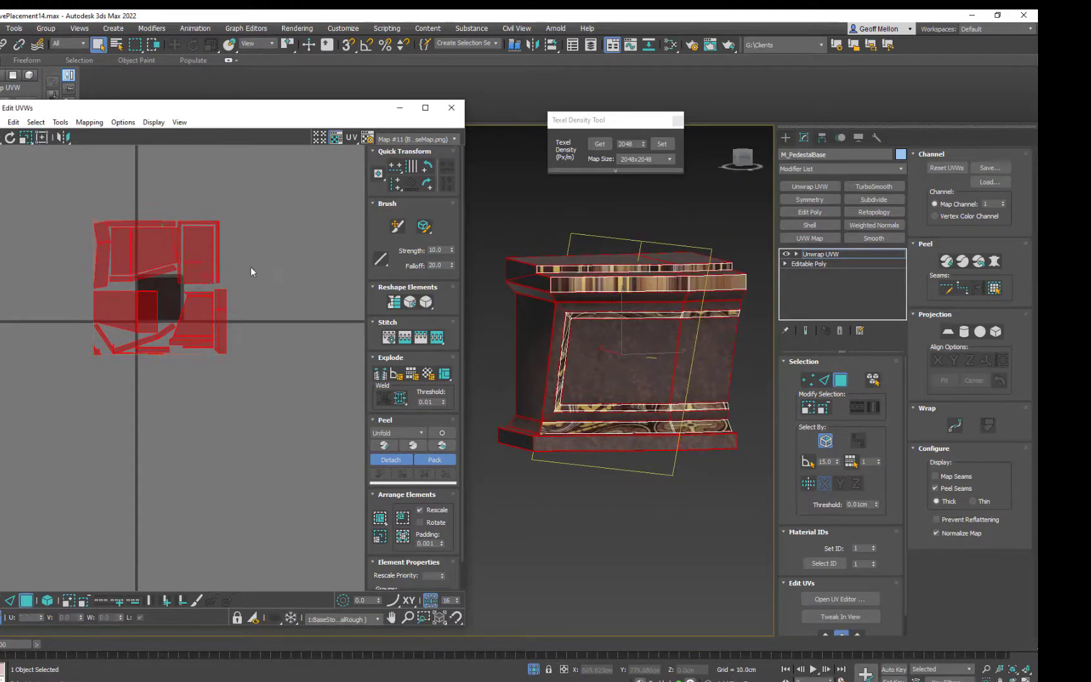
Switch the UV editor to the Trim 1 material ID and flatten-map all of its polygons
{"action": "key", "text": "ctrl+a"}
{"action": "left_click", "coordinate": [368, 620]}
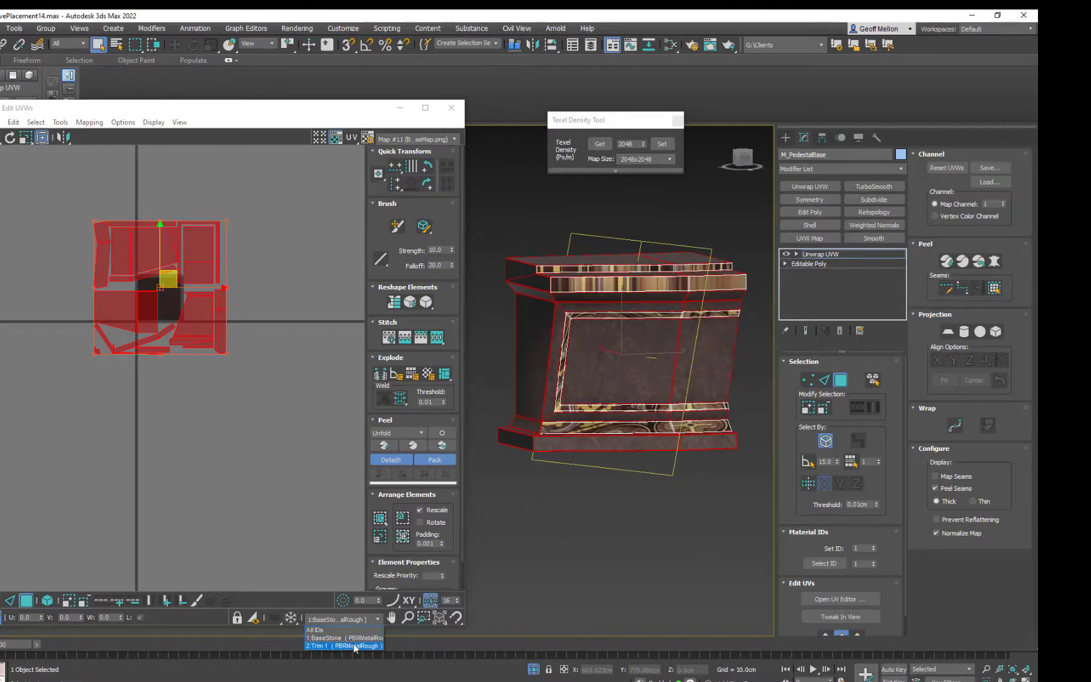
{"action": "left_click", "coordinate": [344, 646]}
{"action": "key", "text": "ctrl+a"}
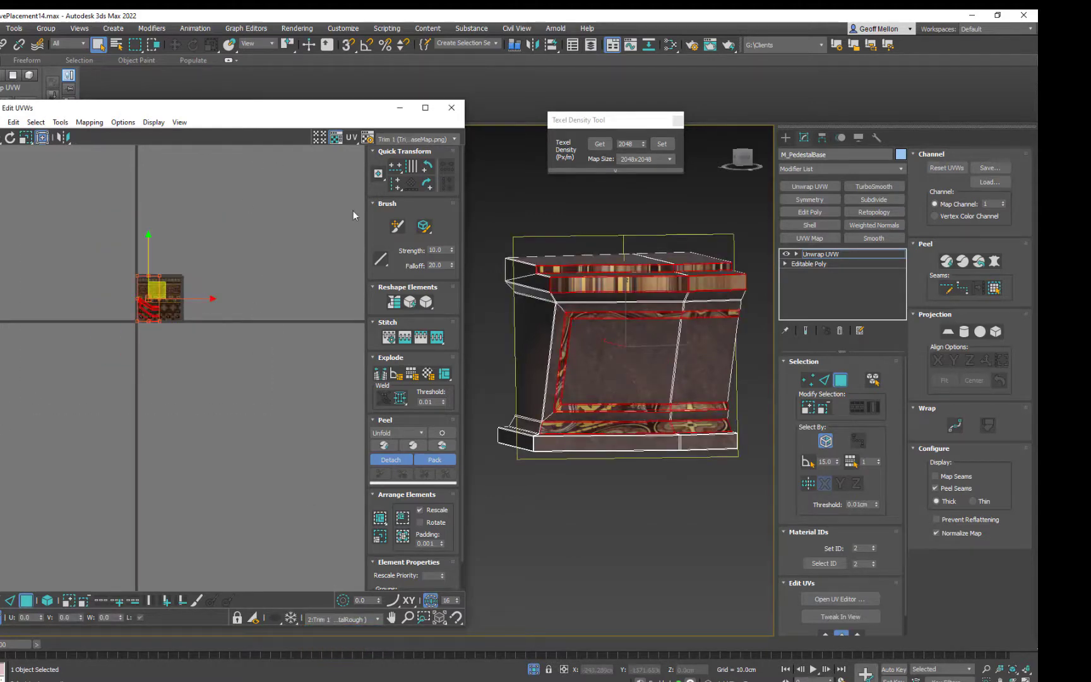
{"action": "middle_click_drag", "start_coordinate": [681, 379], "coordinate": [711, 401], "text": "alt"}
{"action": "left_click", "coordinate": [89, 122]}
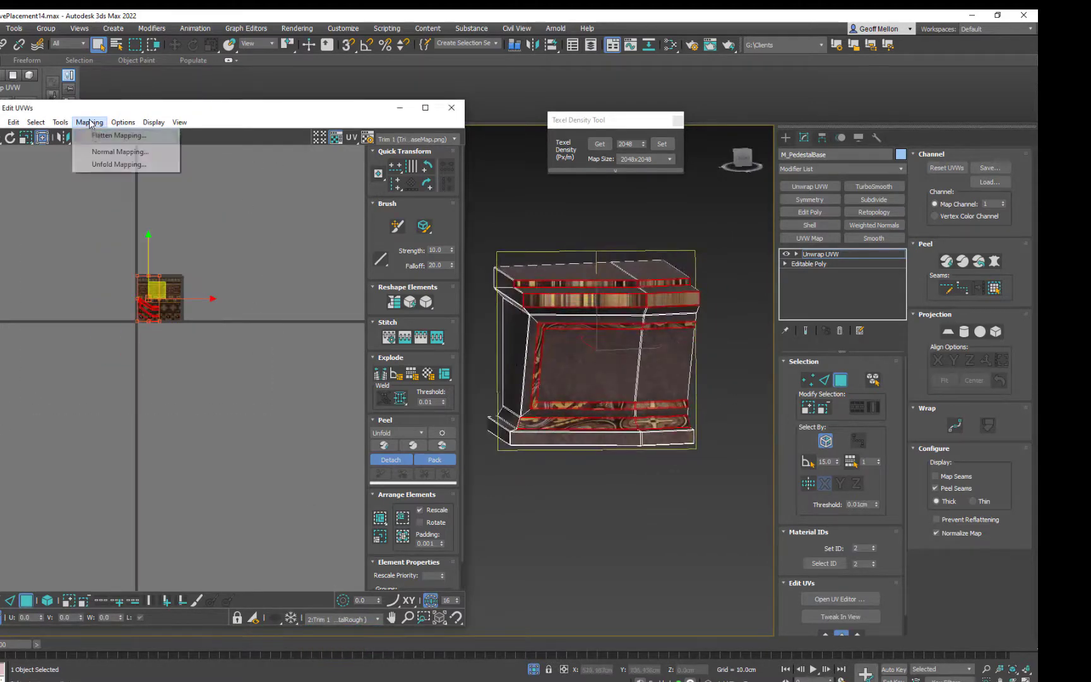
{"action": "left_click", "coordinate": [119, 135]}
{"action": "key", "text": "Return"}
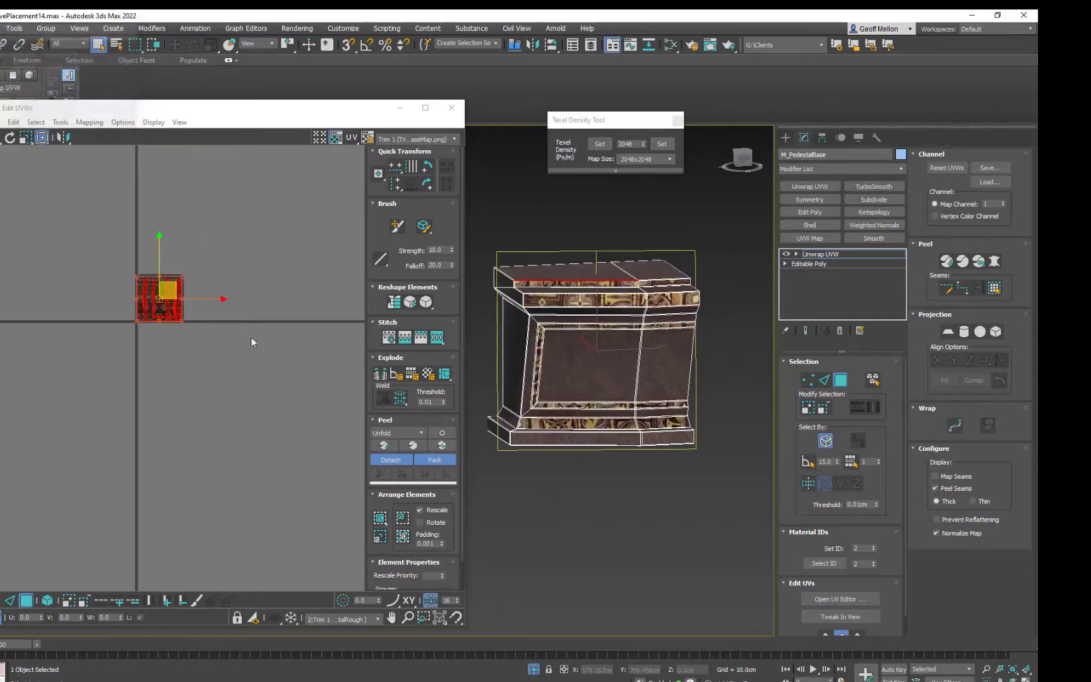
Select all the flattened trim UVs and rotate them 90 degrees so the strips run horizontally
{"action": "scroll", "coordinate": [167, 303], "scroll_direction": "up", "scroll_amount": 3}
{"action": "left_click_drag", "start_coordinate": [285, 180], "coordinate": [2, 440]}
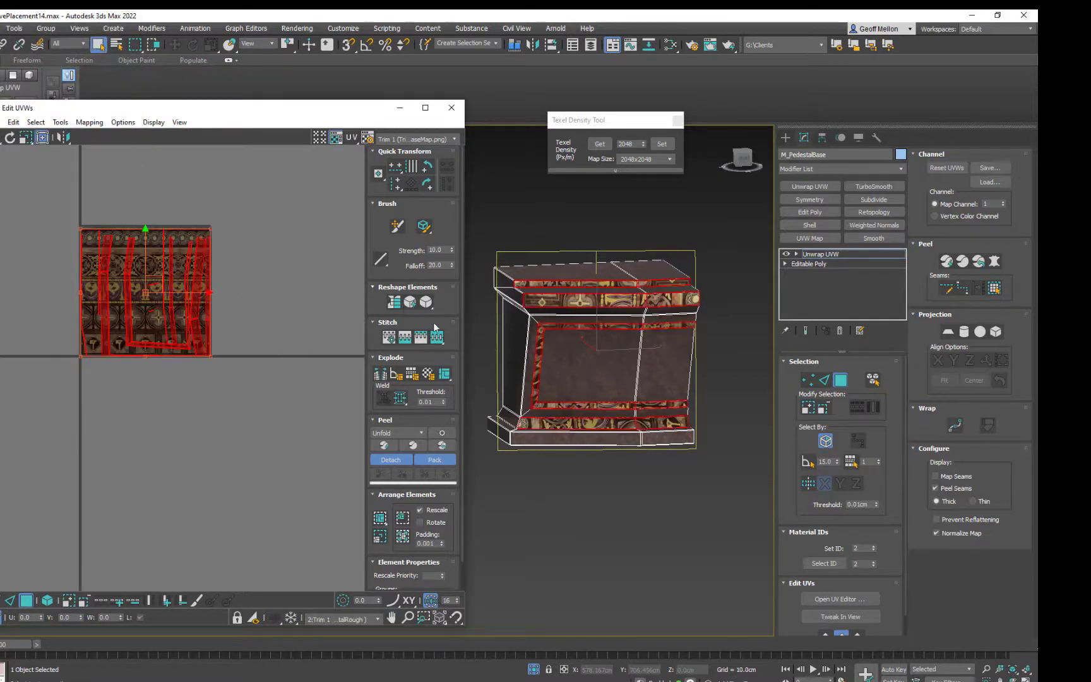
{"action": "left_click", "coordinate": [430, 185]}
{"action": "middle_click_drag", "start_coordinate": [256, 217], "coordinate": [329, 243]}
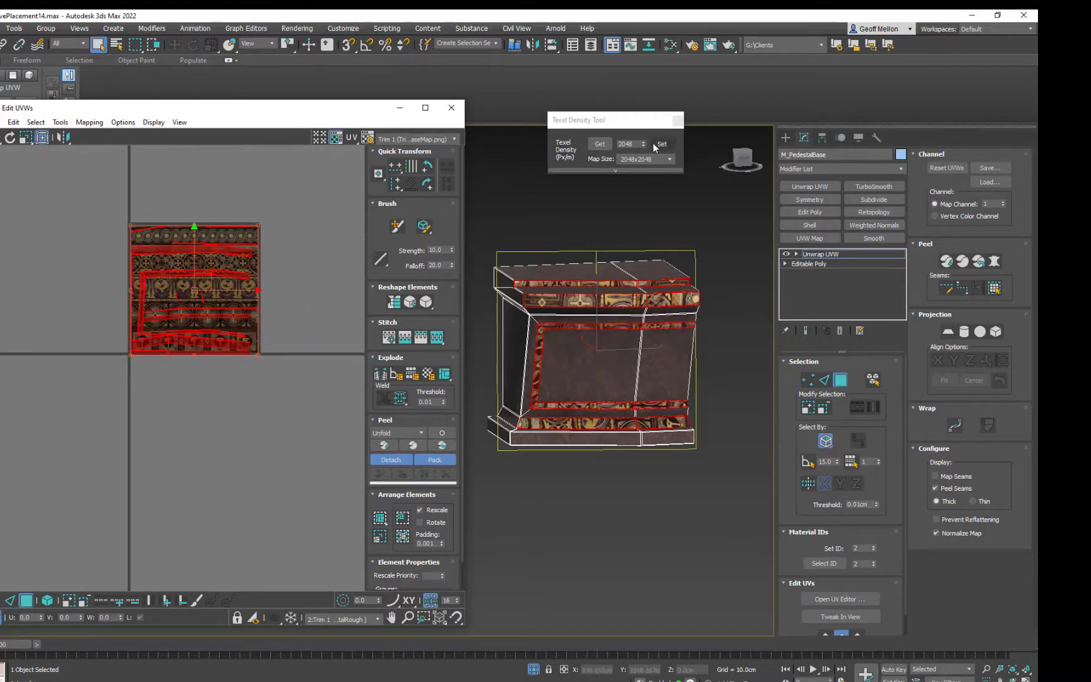
Apply a texel density of 2048 px/m to the trim UVs for a 1024x1024 map size
{"action": "left_click", "coordinate": [668, 160]}
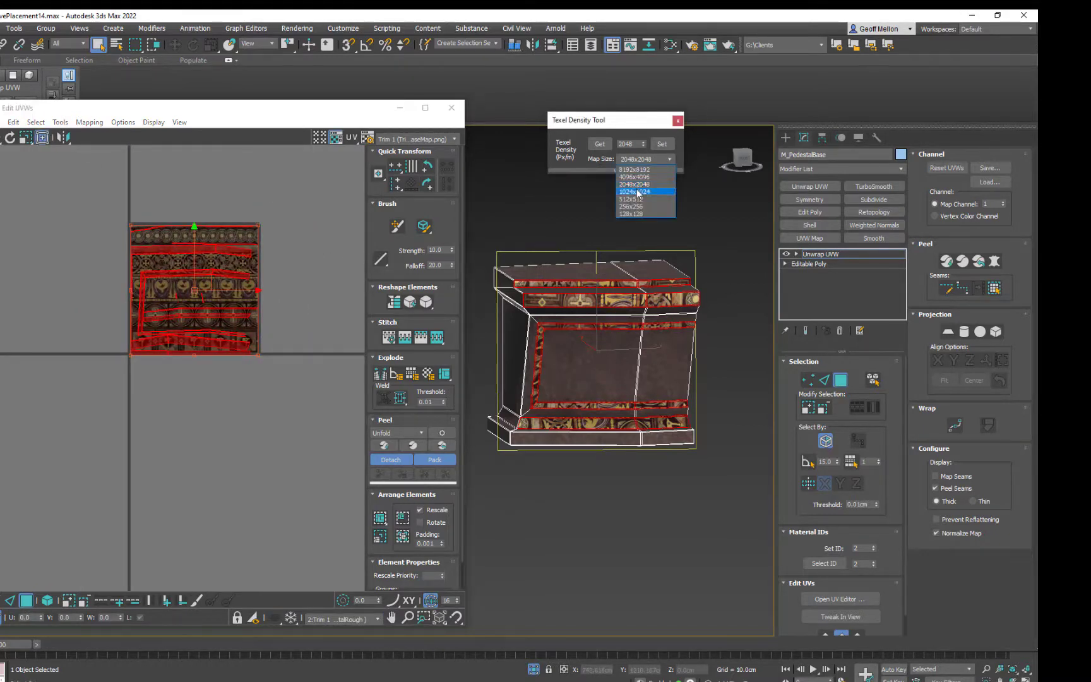
{"action": "left_click", "coordinate": [638, 192]}
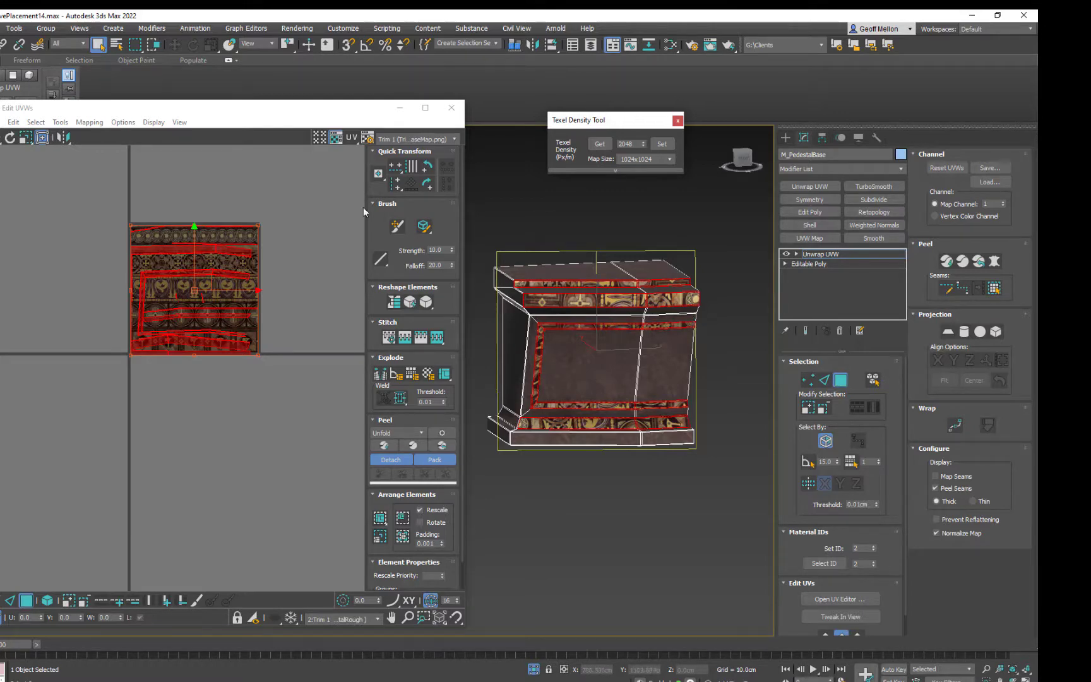
{"action": "scroll", "coordinate": [189, 284], "scroll_direction": "up", "scroll_amount": 5}
{"action": "scroll", "coordinate": [238, 278], "scroll_direction": "down", "scroll_amount": 3}
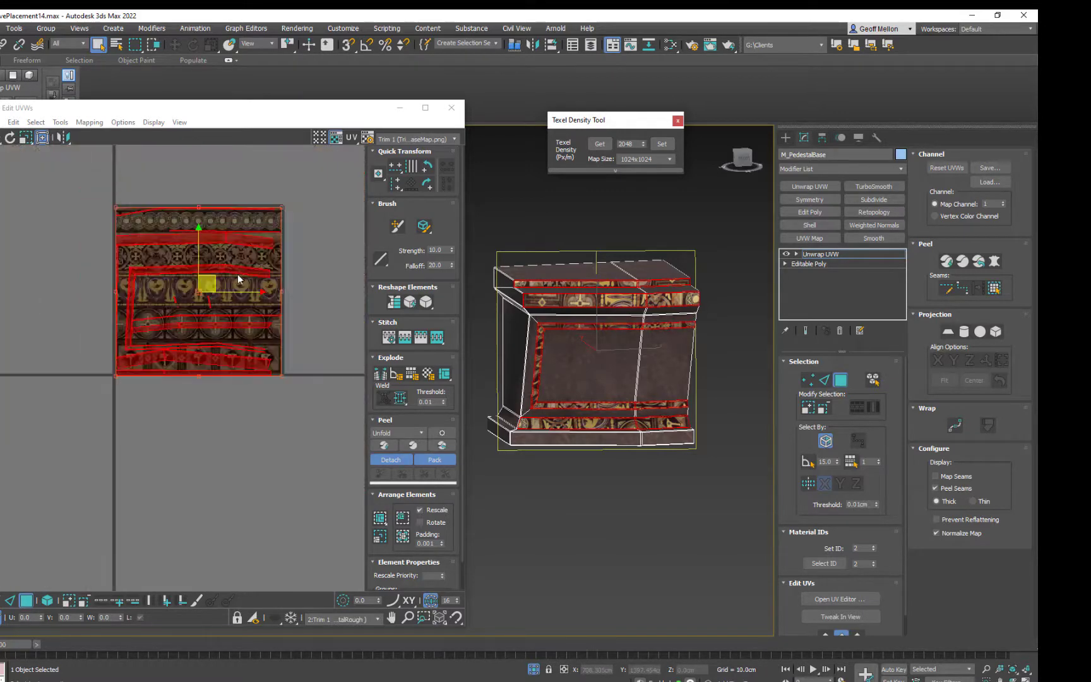
{"action": "left_click", "coordinate": [661, 146]}
{"action": "scroll", "coordinate": [246, 322], "scroll_direction": "down", "scroll_amount": 3}
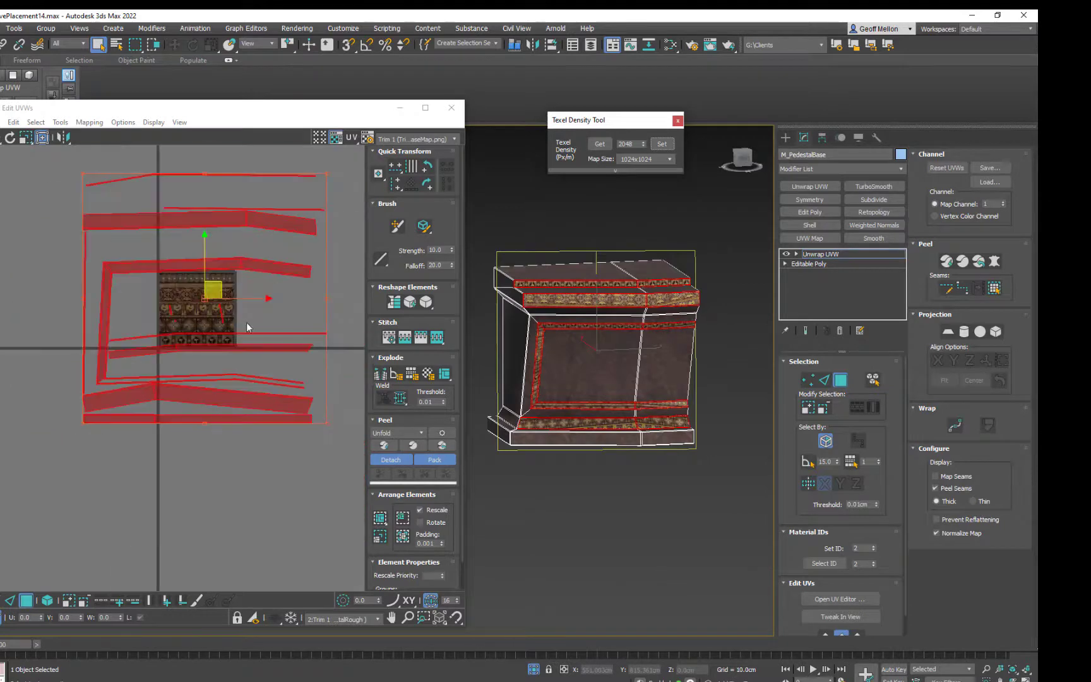
Select the trim strip along the front panel's upper edge and inspect it in the UV layout and on the model
{"action": "scroll", "coordinate": [183, 256], "scroll_direction": "up", "scroll_amount": 5}
{"action": "left_click", "coordinate": [251, 272]}
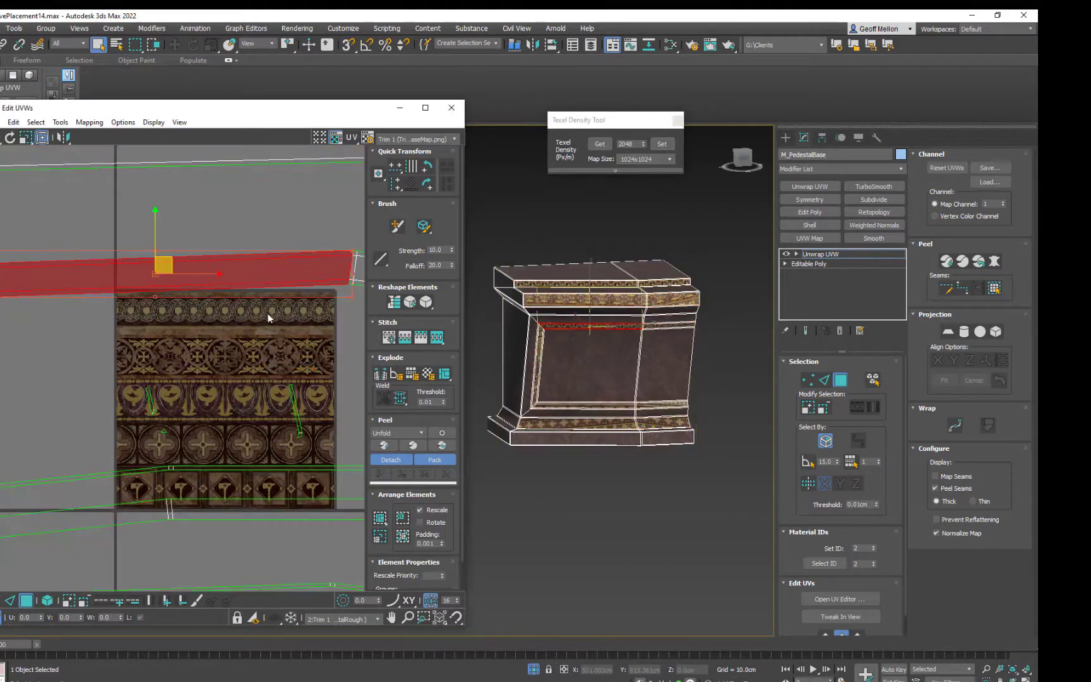
{"action": "scroll", "coordinate": [545, 395], "scroll_direction": "up", "scroll_amount": 5}
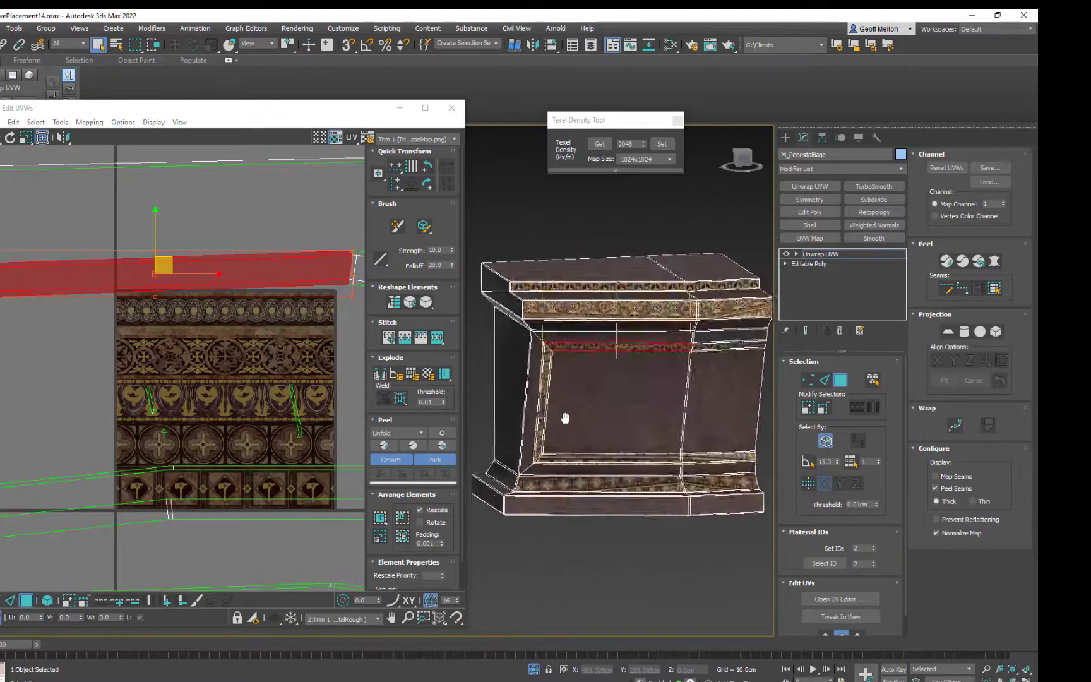
{"action": "scroll", "coordinate": [256, 276], "scroll_direction": "down", "scroll_amount": 3}
{"action": "middle_click_drag", "start_coordinate": [279, 287], "coordinate": [205, 279]}
{"action": "middle_click_drag", "start_coordinate": [577, 334], "coordinate": [630, 316]}
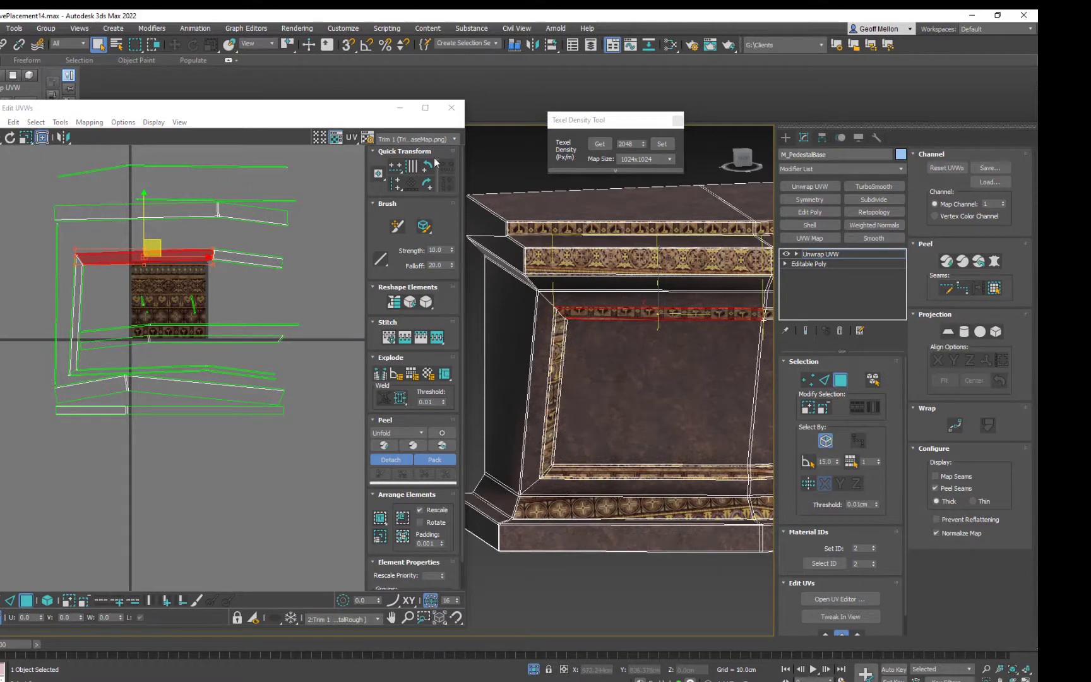
Display the checker pattern on the pedestal and compare the checker sizes of the trim and stone surfaces
{"action": "left_click", "coordinate": [417, 140]}
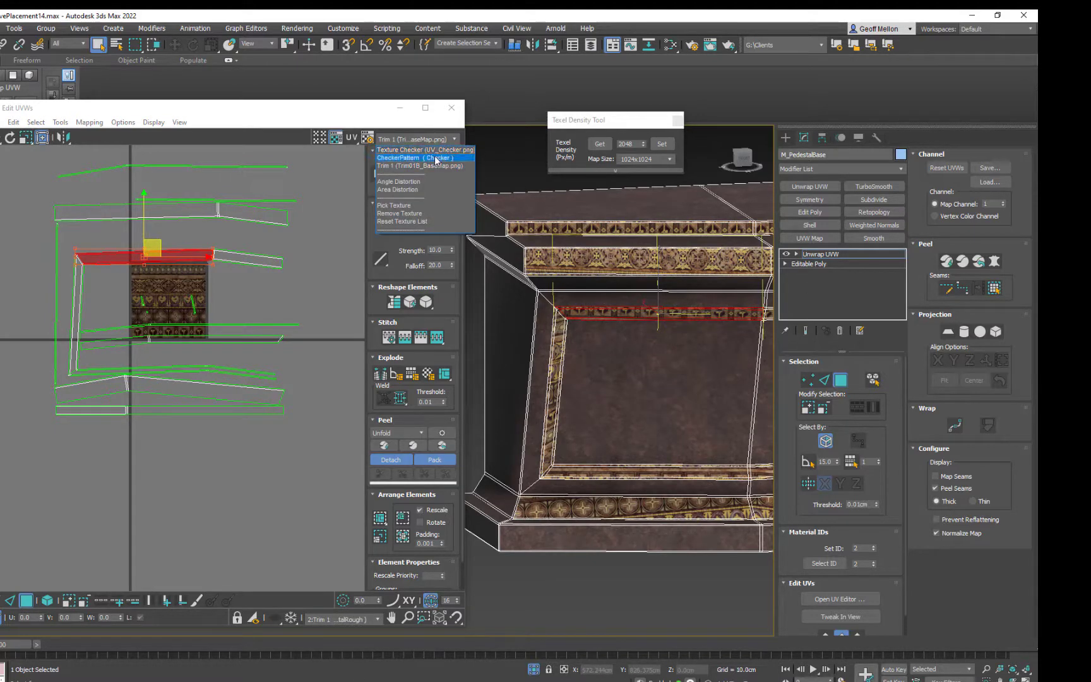
{"action": "left_click", "coordinate": [435, 160]}
{"action": "scroll", "coordinate": [669, 300], "scroll_direction": "down", "scroll_amount": 3}
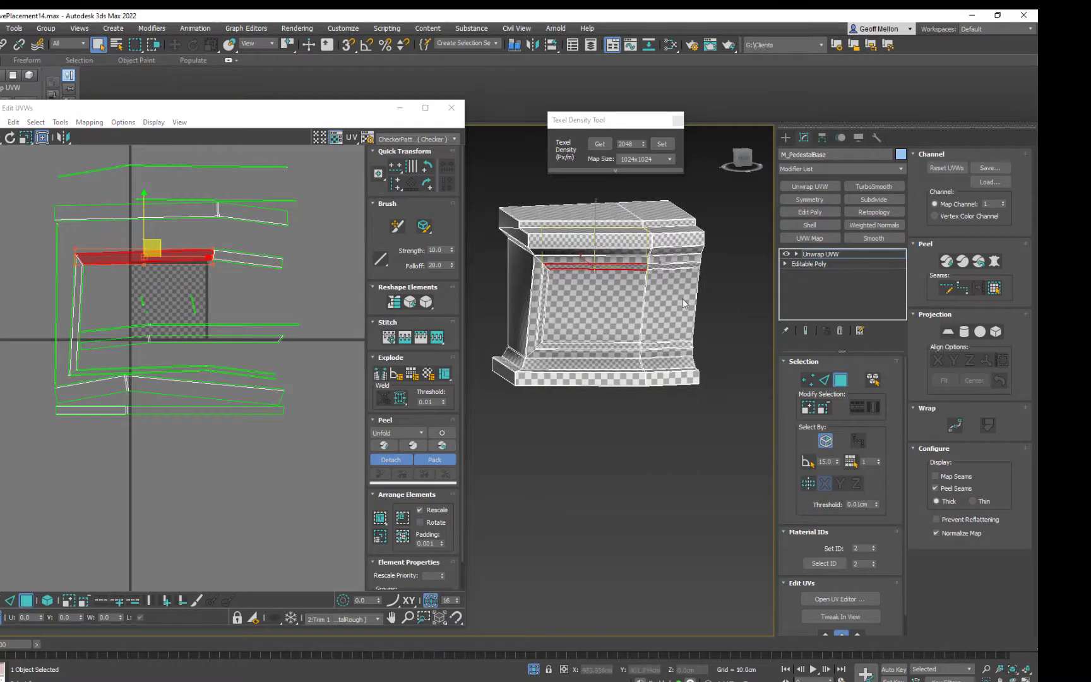
{"action": "middle_click_drag", "start_coordinate": [594, 253], "coordinate": [641, 292]}
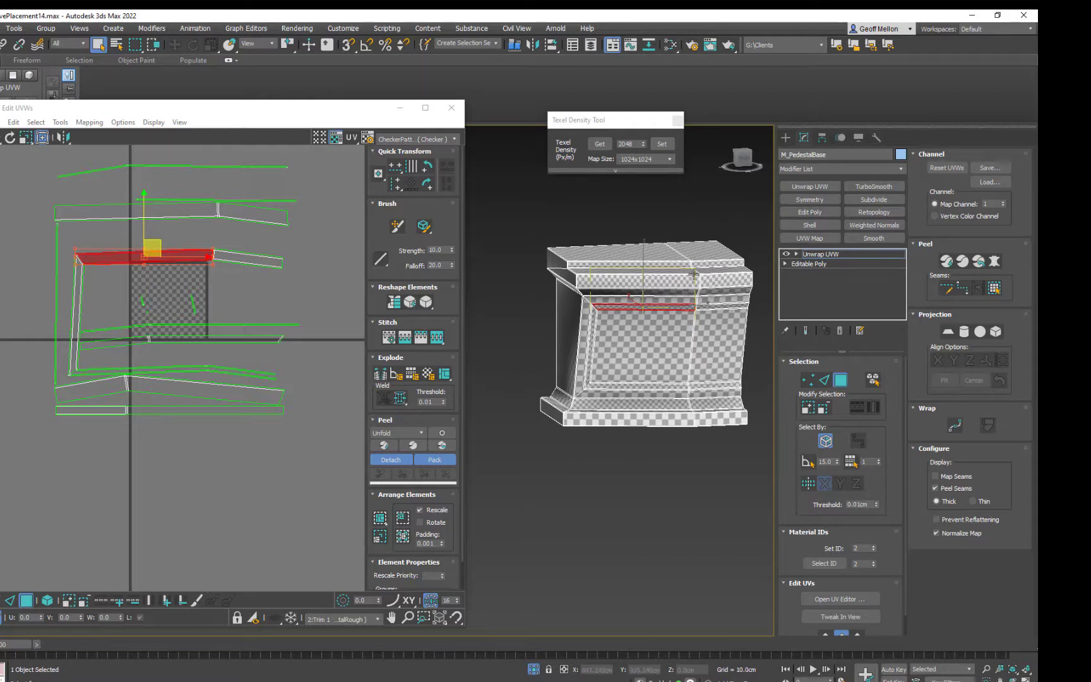
{"action": "middle_click_drag", "start_coordinate": [691, 370], "coordinate": [627, 375]}
Switch to the BaseStone material ID, select the pedestal's top surface and examine its checker scale against the neighbouring faces
{"action": "left_click", "coordinate": [365, 620]}
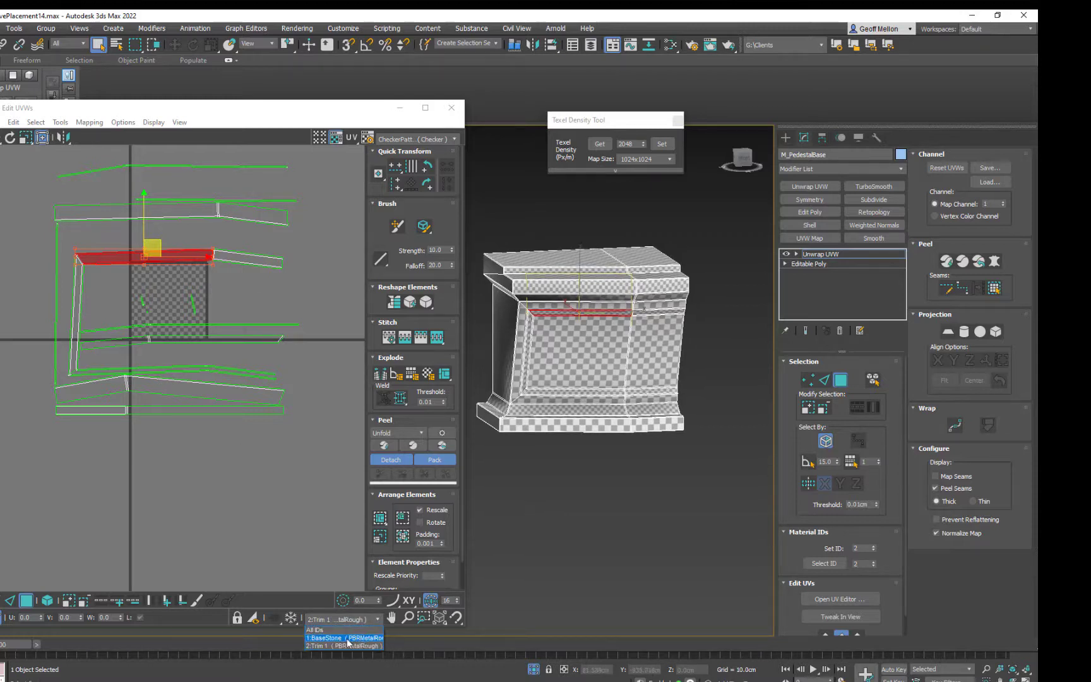
{"action": "left_click", "coordinate": [328, 638]}
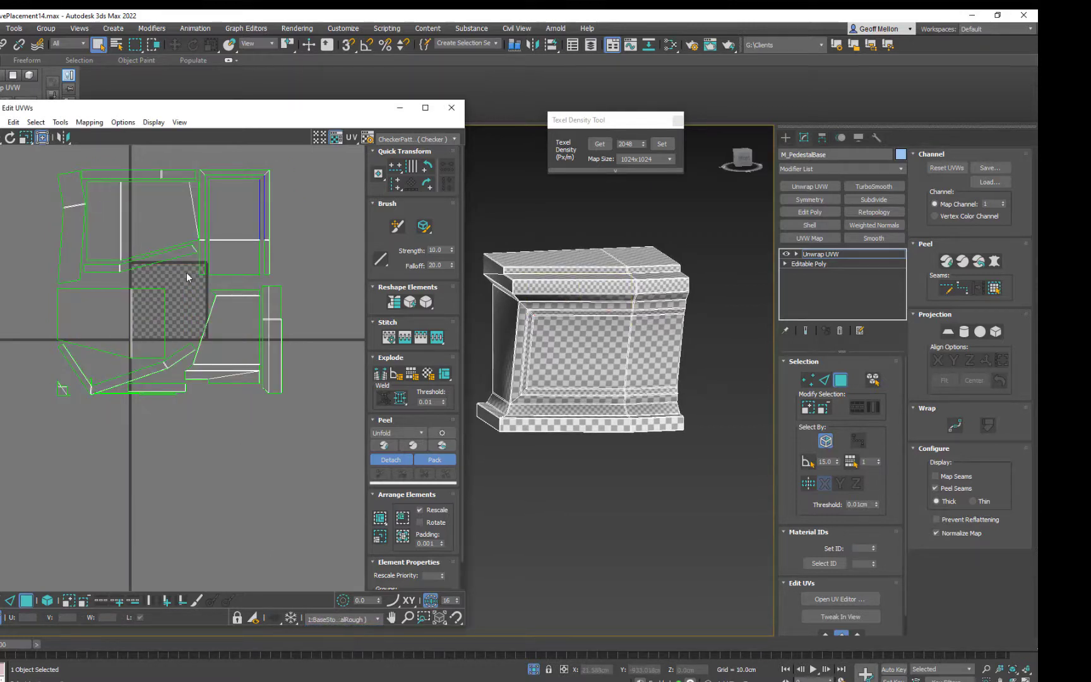
{"action": "left_click", "coordinate": [153, 301]}
{"action": "key", "text": "z"}
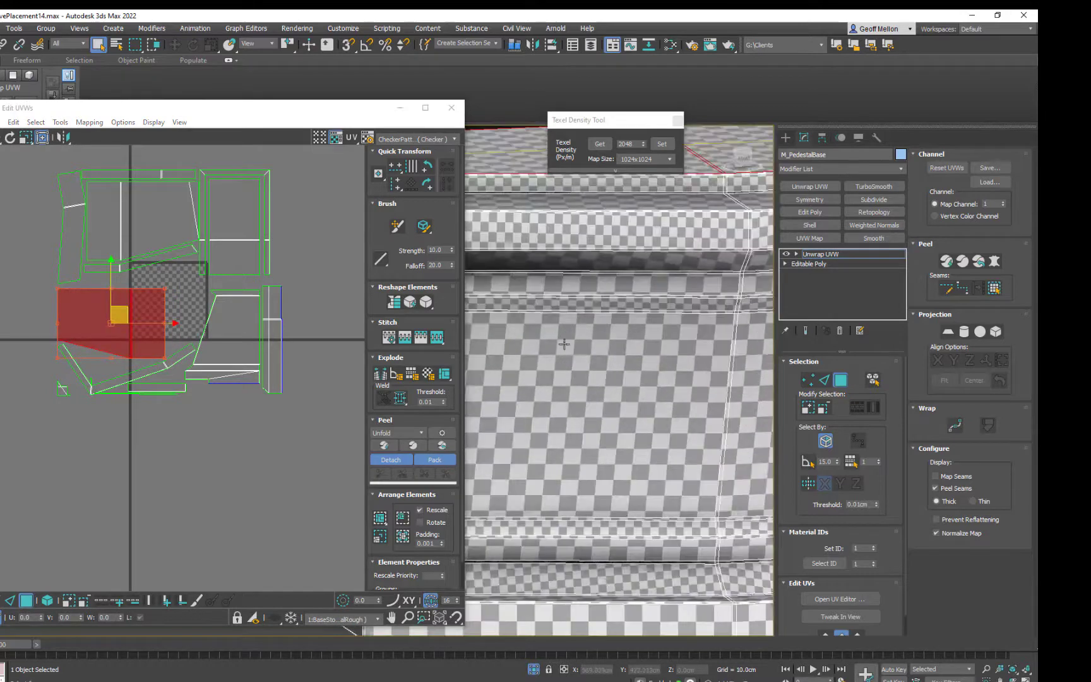
{"action": "middle_click_drag", "start_coordinate": [622, 390], "coordinate": [671, 503]}
{"action": "middle_click_drag", "start_coordinate": [607, 313], "coordinate": [607, 346]}
{"action": "scroll", "coordinate": [607, 346], "scroll_direction": "down", "scroll_amount": 5}
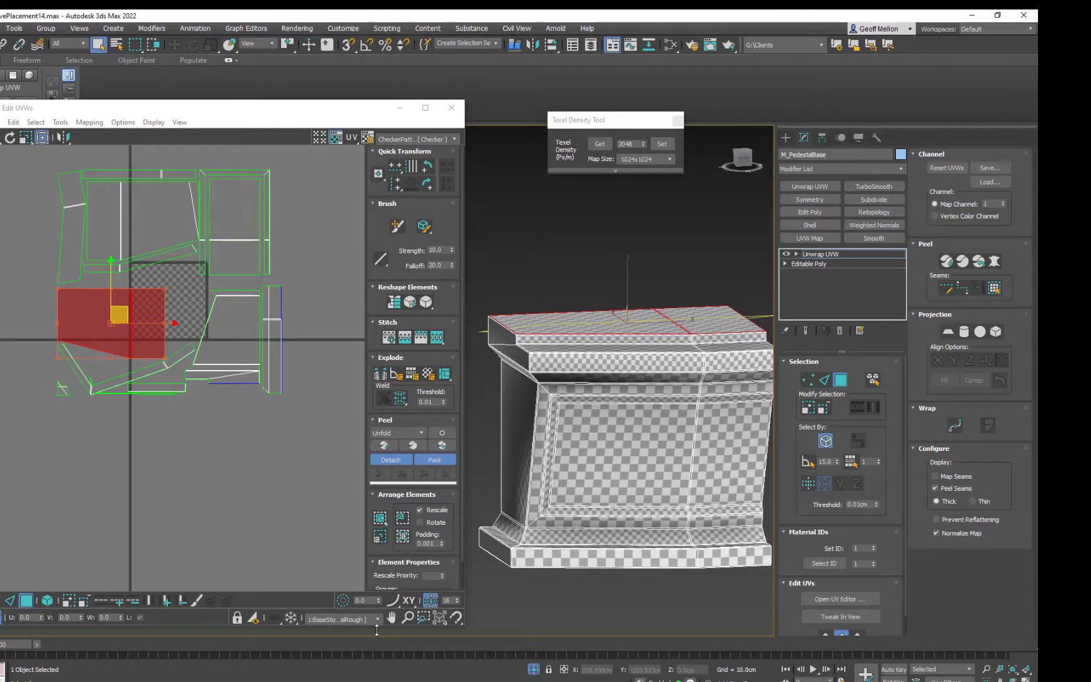
Switch back to the Trim 1 material ID and display the Trim01B_BaseMap.png texture in place of the checker
{"action": "left_click", "coordinate": [357, 619]}
{"action": "left_click", "coordinate": [344, 646]}
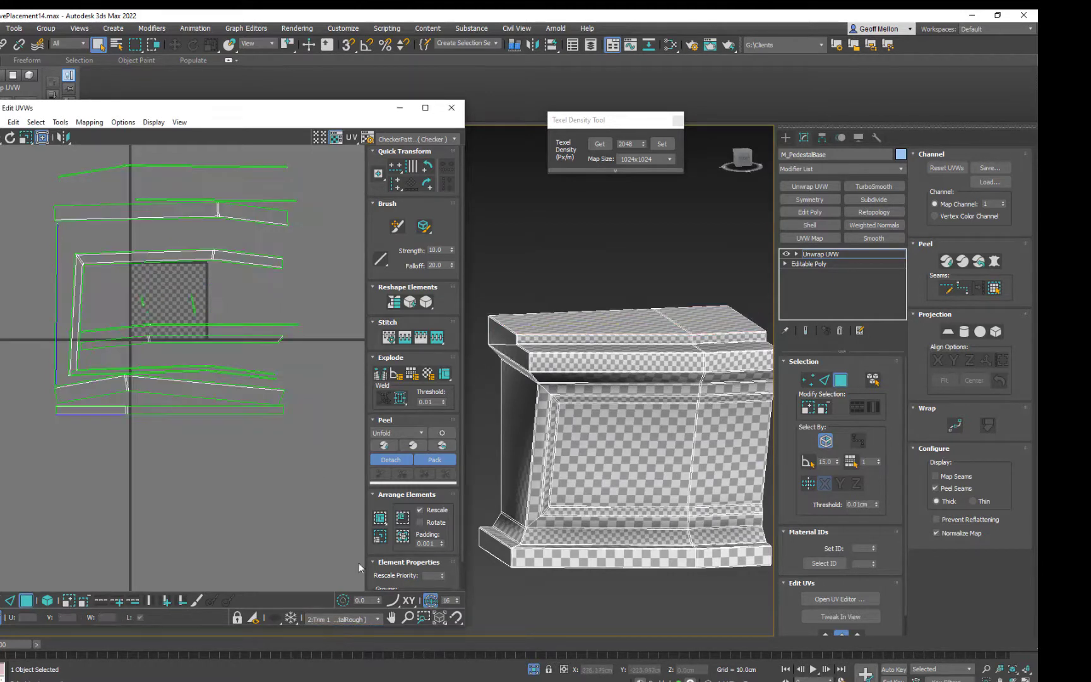
{"action": "left_click", "coordinate": [417, 139]}
{"action": "left_click", "coordinate": [439, 168]}
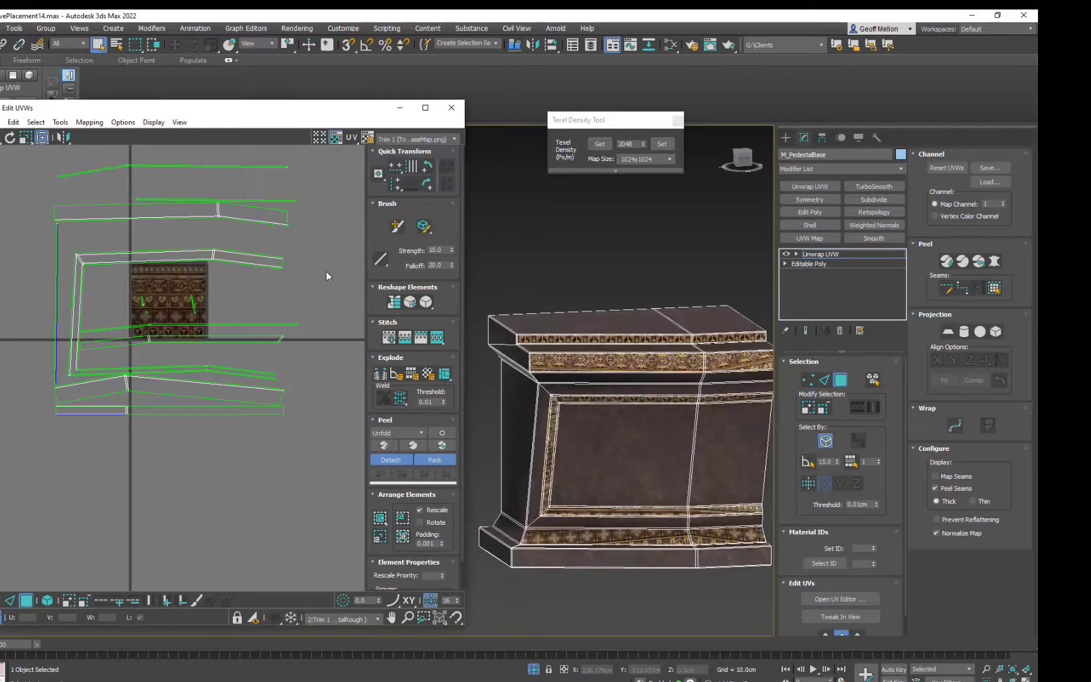
{"action": "middle_click_drag", "start_coordinate": [242, 341], "coordinate": [258, 362]}
{"action": "scroll", "coordinate": [253, 341], "scroll_direction": "down", "scroll_amount": 6}
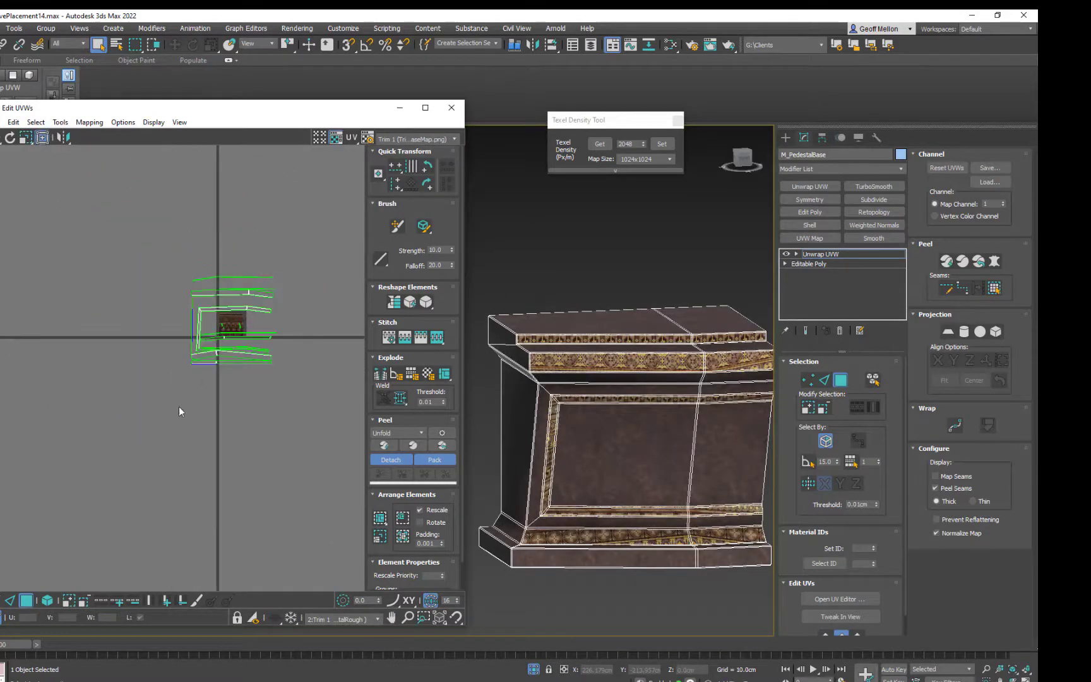
Move all the trim UV shells off the texture tile into the empty space beside it
{"action": "key", "text": "ctrl+a"}
{"action": "left_click_drag", "start_coordinate": [246, 310], "coordinate": [153, 271]}
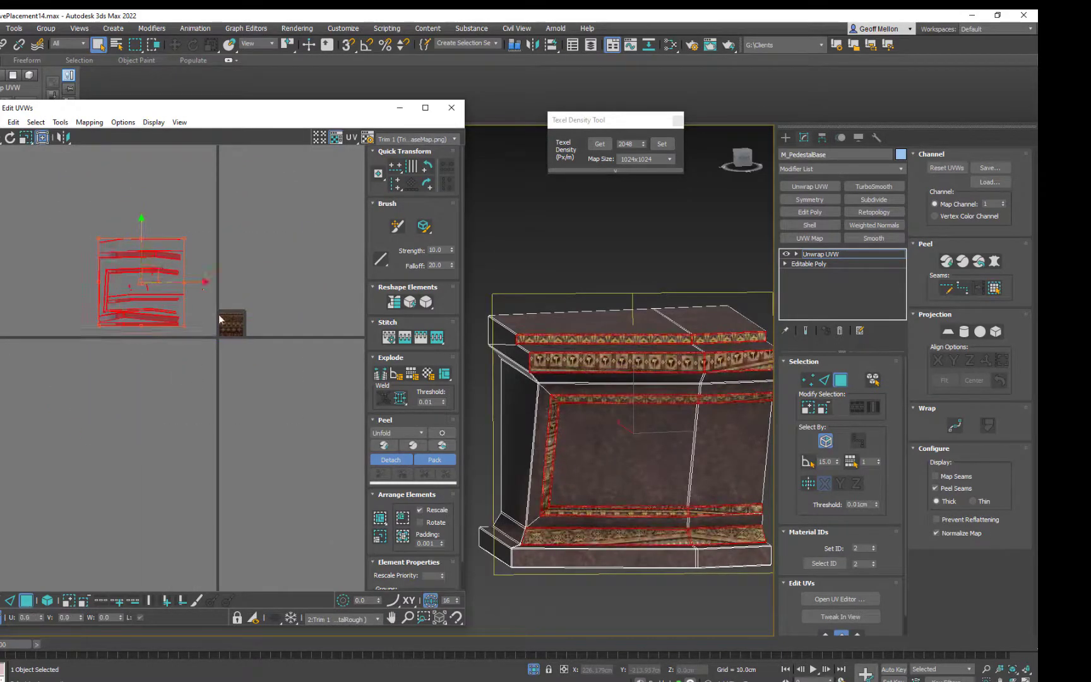
{"action": "scroll", "coordinate": [220, 319], "scroll_direction": "up", "scroll_amount": 5}
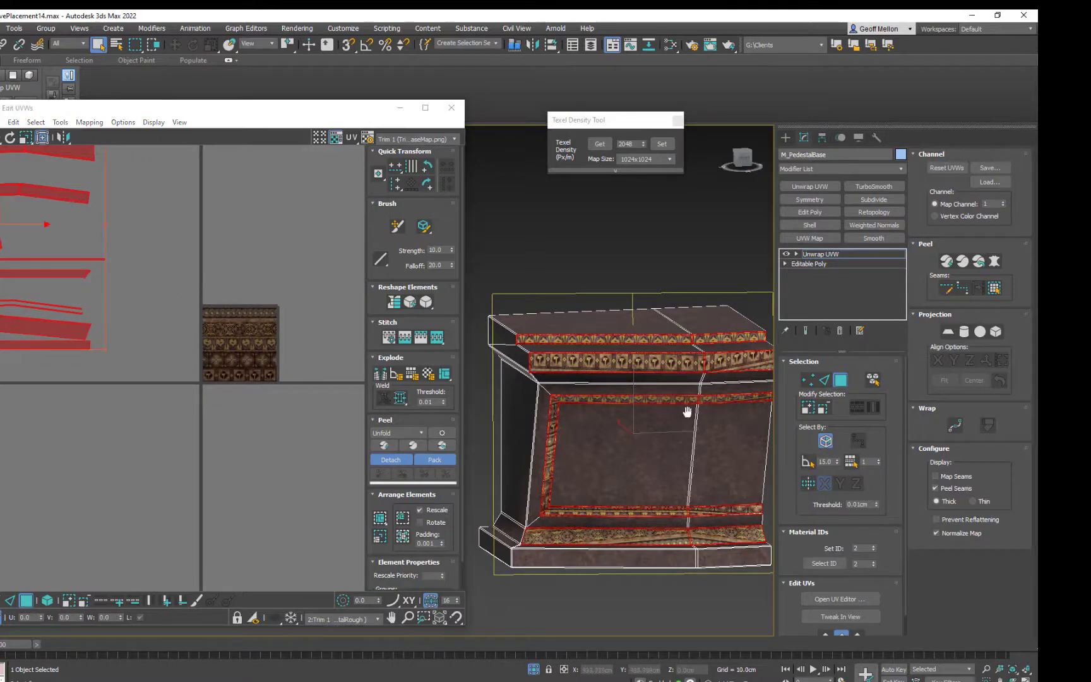
Select the trim faces that run along the front panel's lower edge, including the bevelled end piece, using the model and the UV layout
{"action": "middle_click_drag", "start_coordinate": [688, 415], "coordinate": [614, 360], "text": "alt"}
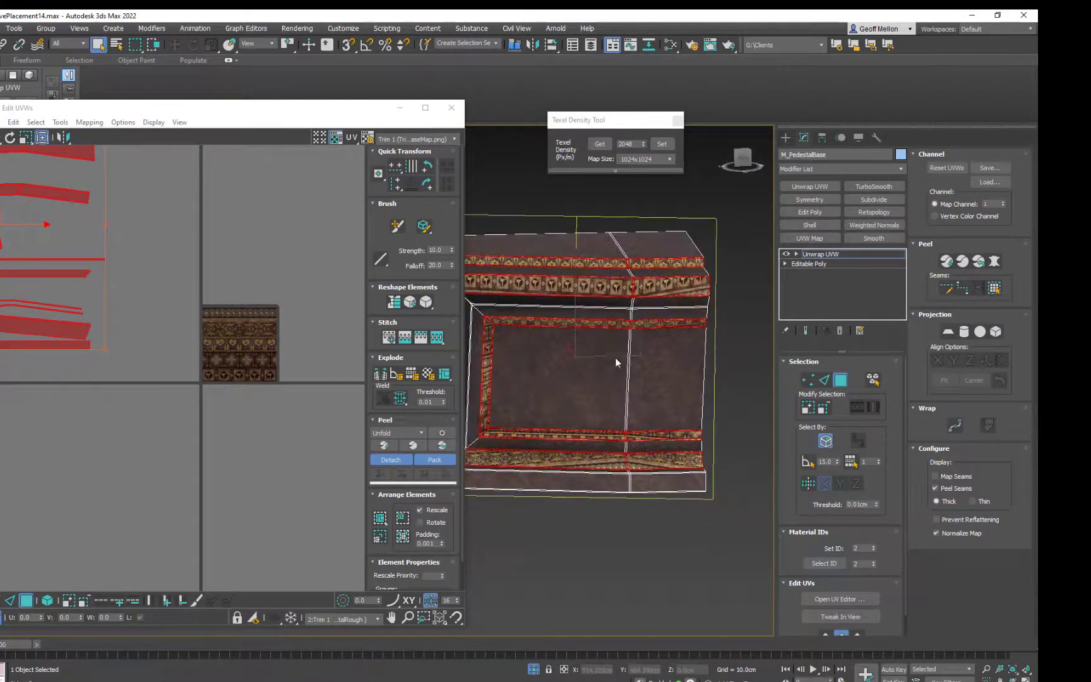
{"action": "scroll", "coordinate": [673, 453], "scroll_direction": "up", "scroll_amount": 5}
{"action": "left_click", "coordinate": [671, 462]}
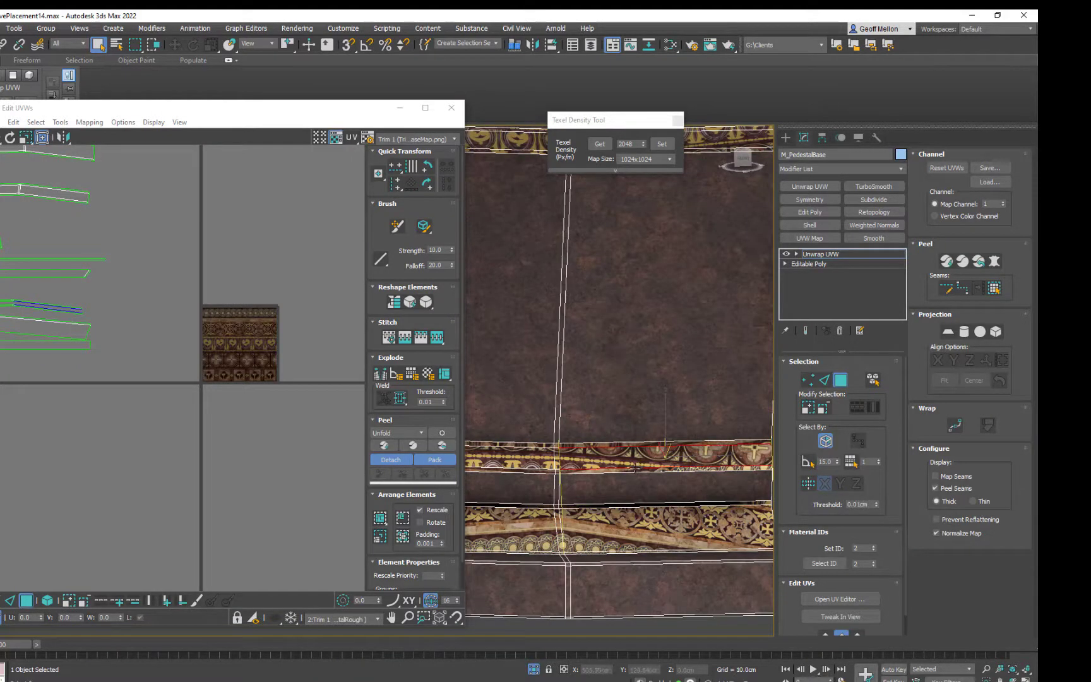
{"action": "scroll", "coordinate": [177, 358], "scroll_direction": "up", "scroll_amount": 6}
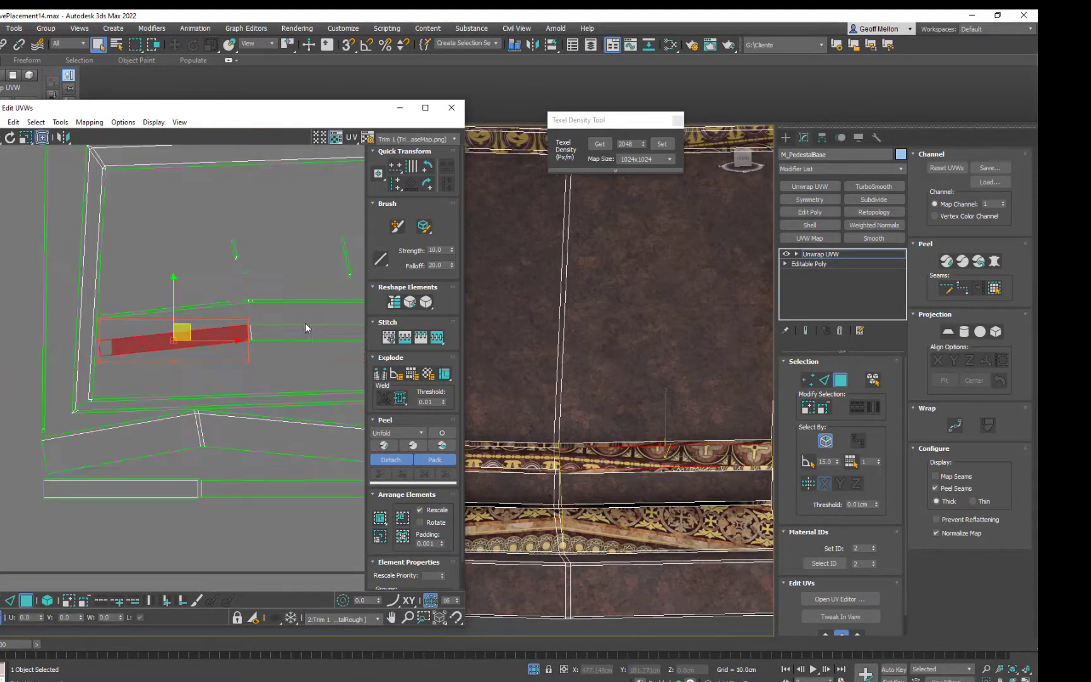
{"action": "left_click_drag", "start_coordinate": [204, 362], "coordinate": [247, 360]}
{"action": "scroll", "coordinate": [339, 354], "scroll_direction": "down", "scroll_amount": 3}
{"action": "middle_click_drag", "start_coordinate": [339, 354], "coordinate": [126, 327]}
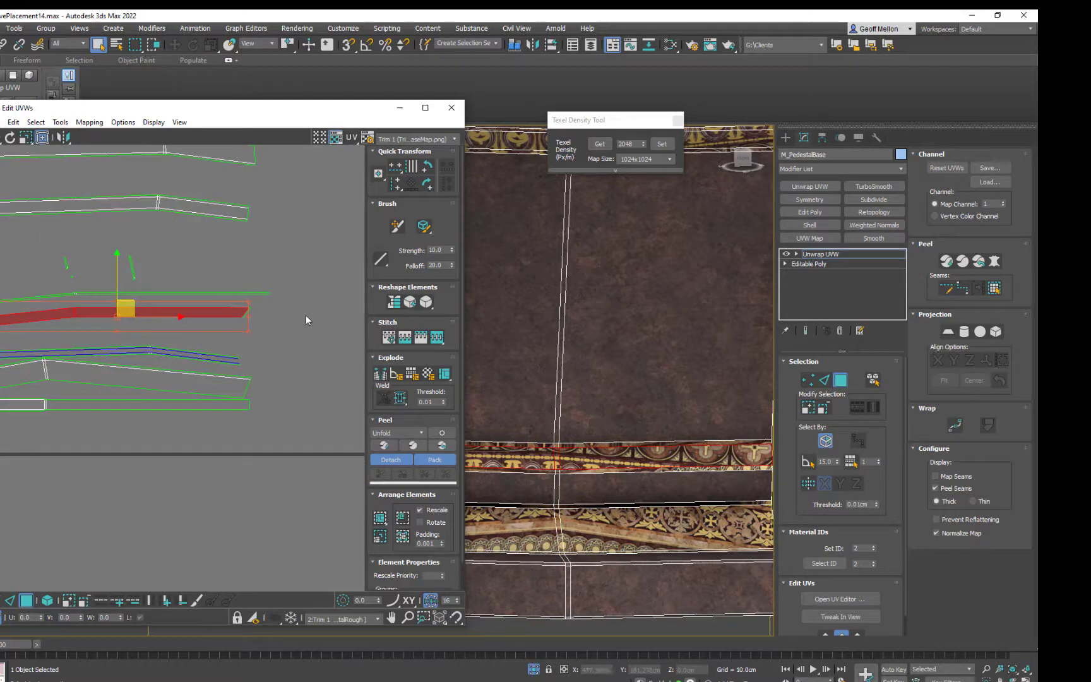
{"action": "left_click_drag", "start_coordinate": [238, 310], "coordinate": [238, 310]}
{"action": "scroll", "coordinate": [485, 406], "scroll_direction": "down", "scroll_amount": 3}
{"action": "middle_click_drag", "start_coordinate": [619, 445], "coordinate": [670, 458]}
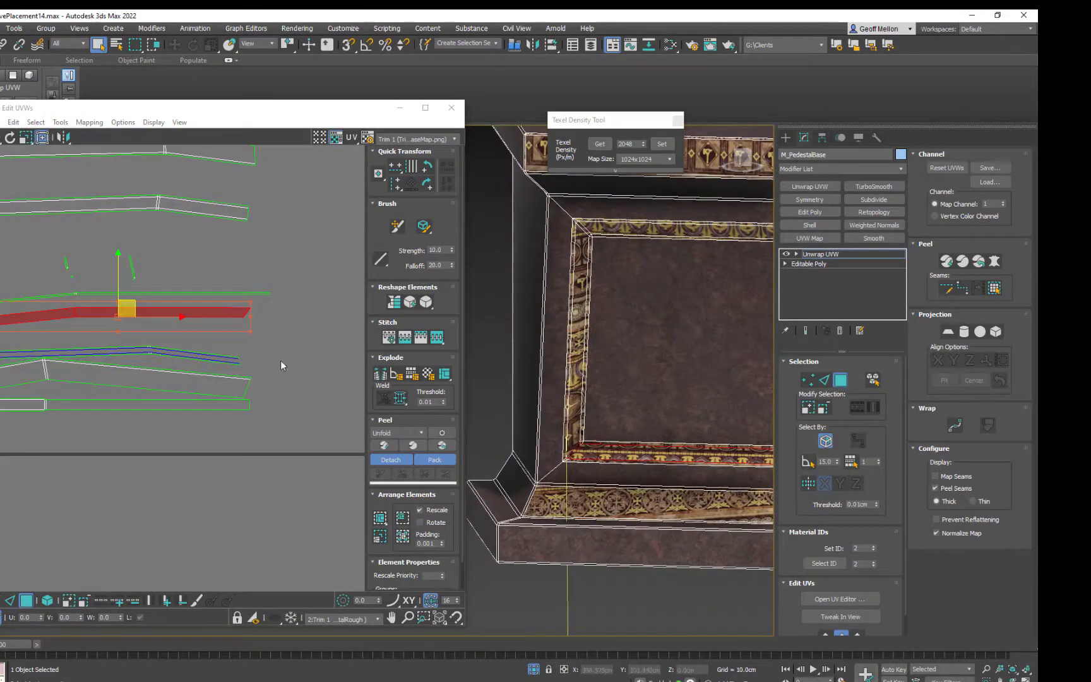
{"action": "left_click", "coordinate": [246, 312], "text": "alt"}
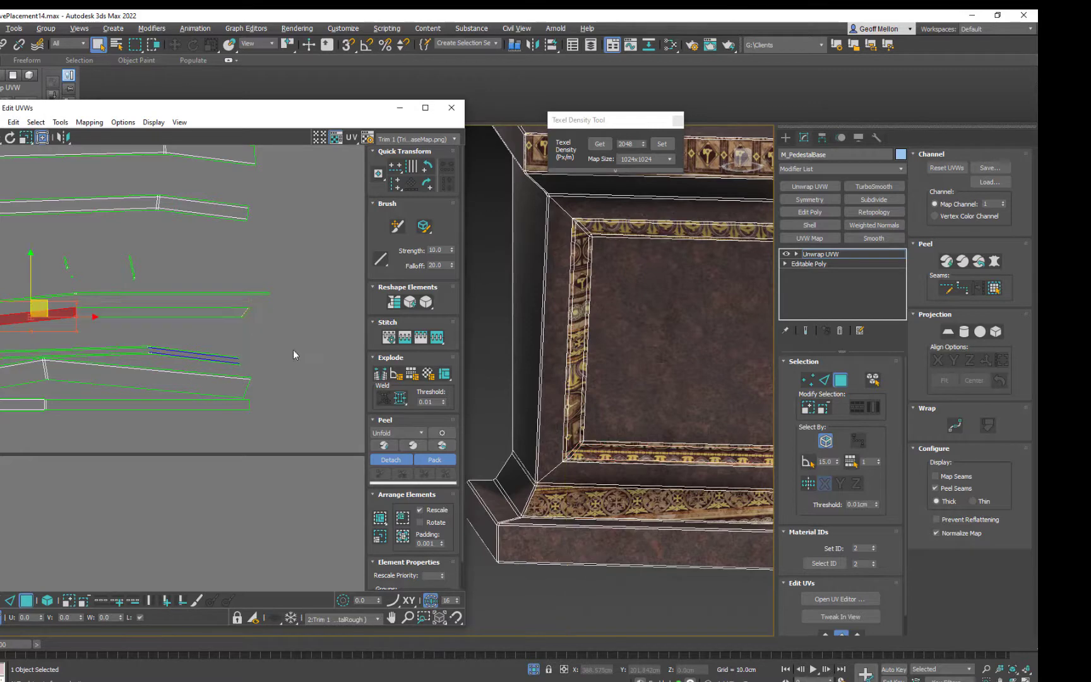
{"action": "left_click", "coordinate": [244, 310], "text": "ctrl"}
{"action": "middle_click_drag", "start_coordinate": [108, 344], "coordinate": [129, 320]}
{"action": "middle_click_drag", "start_coordinate": [720, 426], "coordinate": [654, 417]}
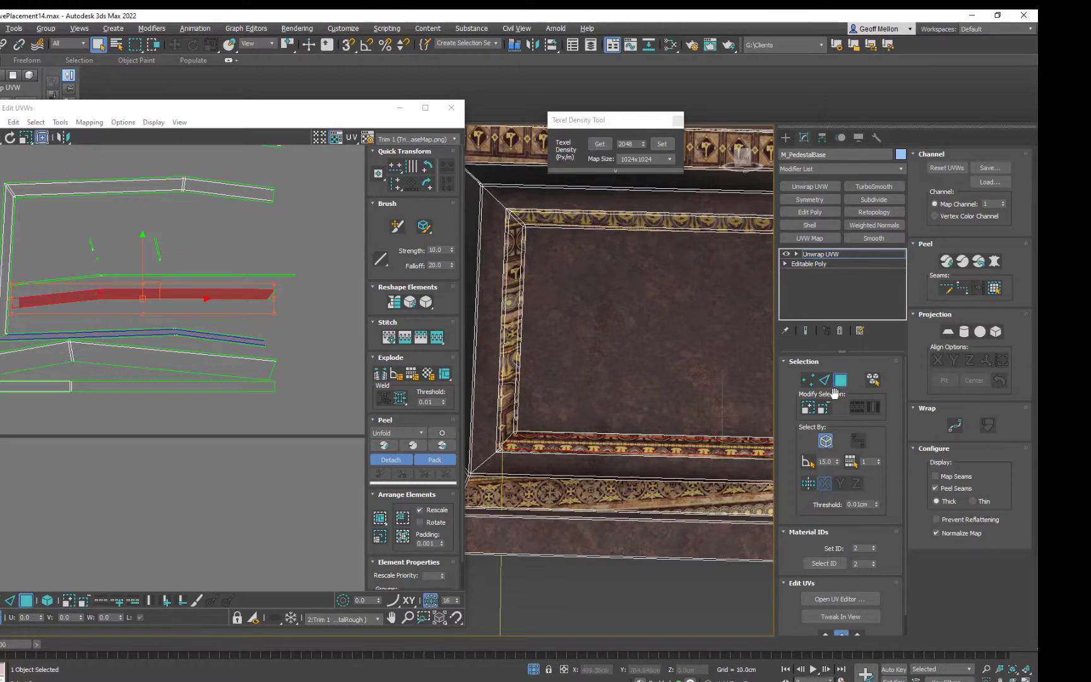
Grow the selection to the lower trim strip's adjoining faces and apply a quick planar map to them
{"action": "left_click", "coordinate": [806, 408]}
{"action": "middle_click_drag", "start_coordinate": [549, 401], "coordinate": [372, 351]}
{"action": "middle_click_drag", "start_coordinate": [621, 390], "coordinate": [587, 419]}
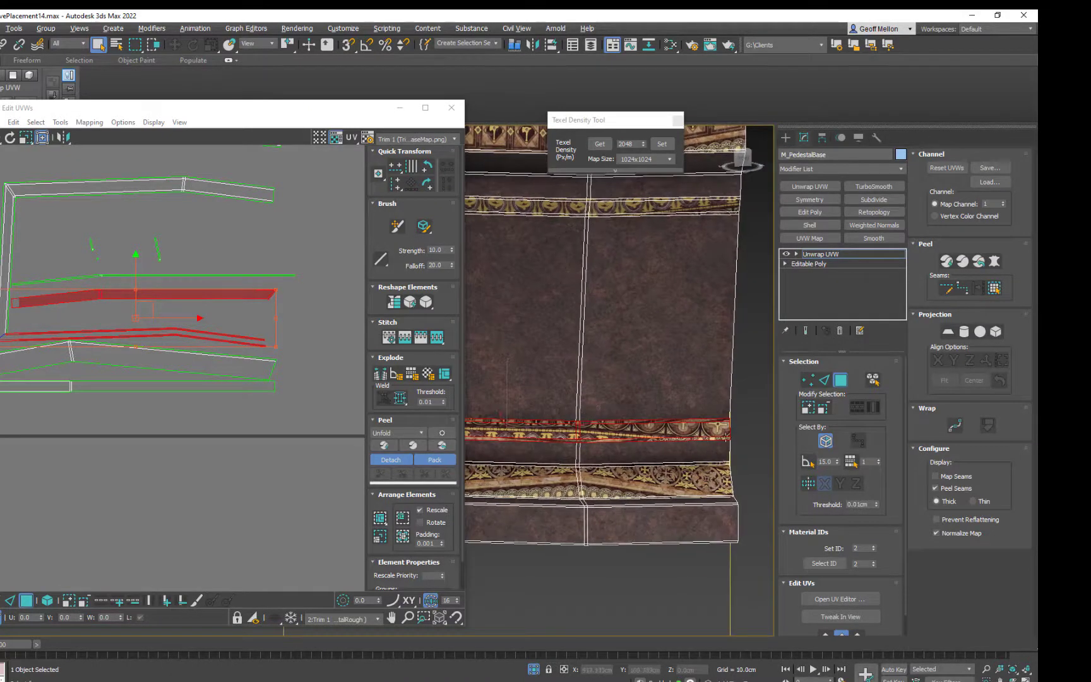
{"action": "middle_click_drag", "start_coordinate": [146, 332], "coordinate": [207, 349]}
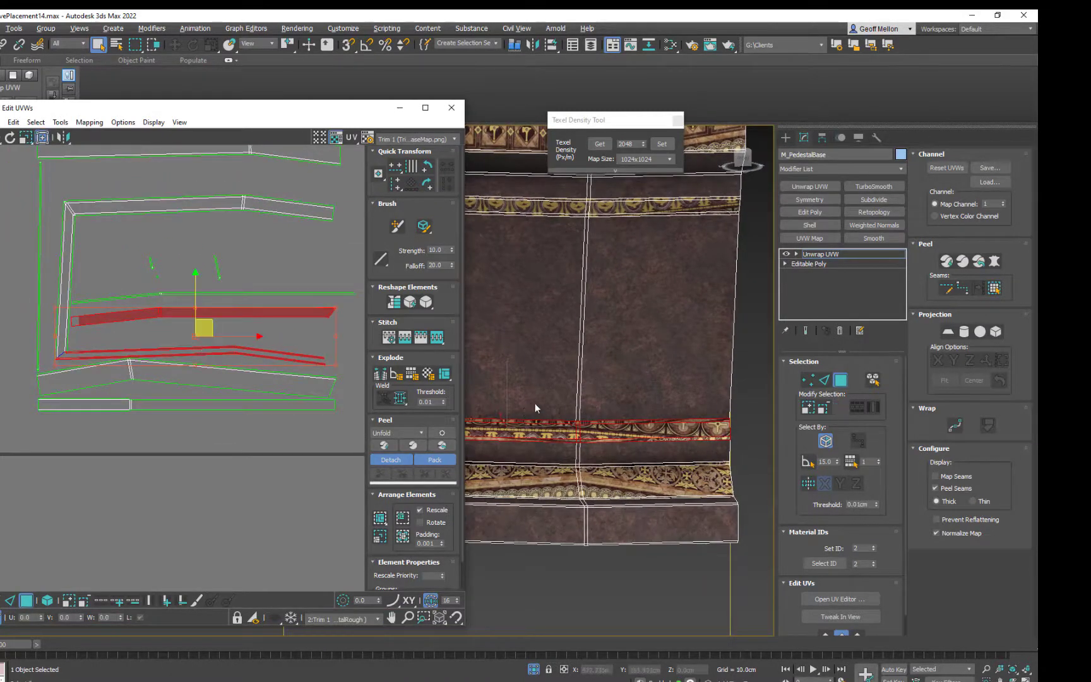
{"action": "scroll", "coordinate": [535, 408], "scroll_direction": "down", "scroll_amount": 6}
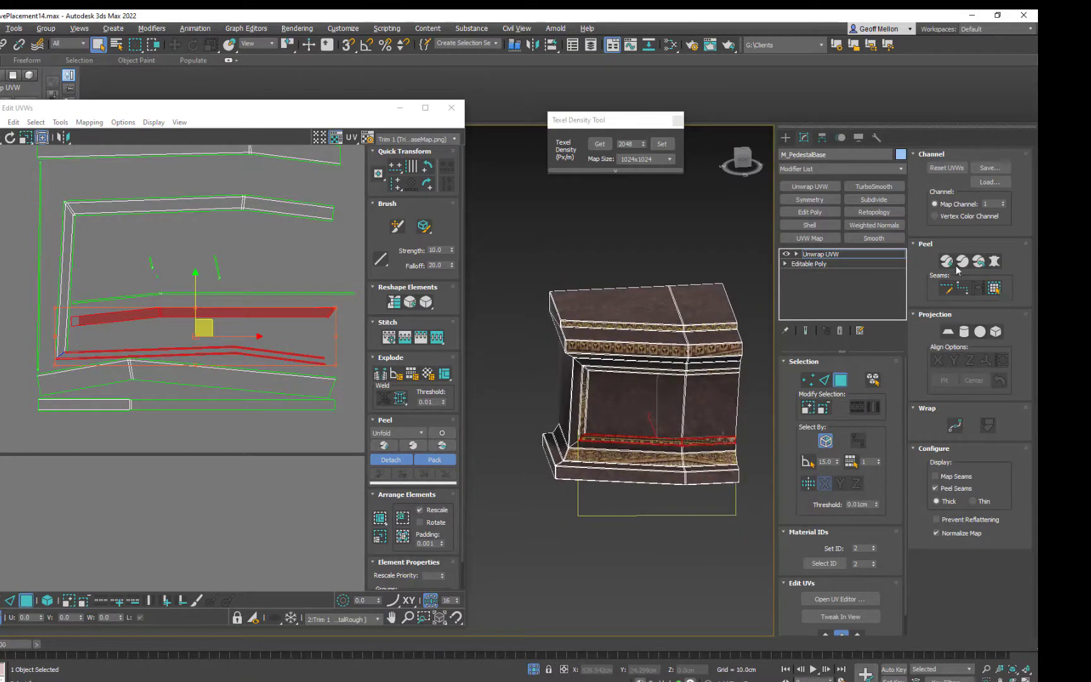
{"action": "scroll", "coordinate": [884, 586], "scroll_direction": "down", "scroll_amount": 1}
{"action": "left_click", "coordinate": [558, 513]}
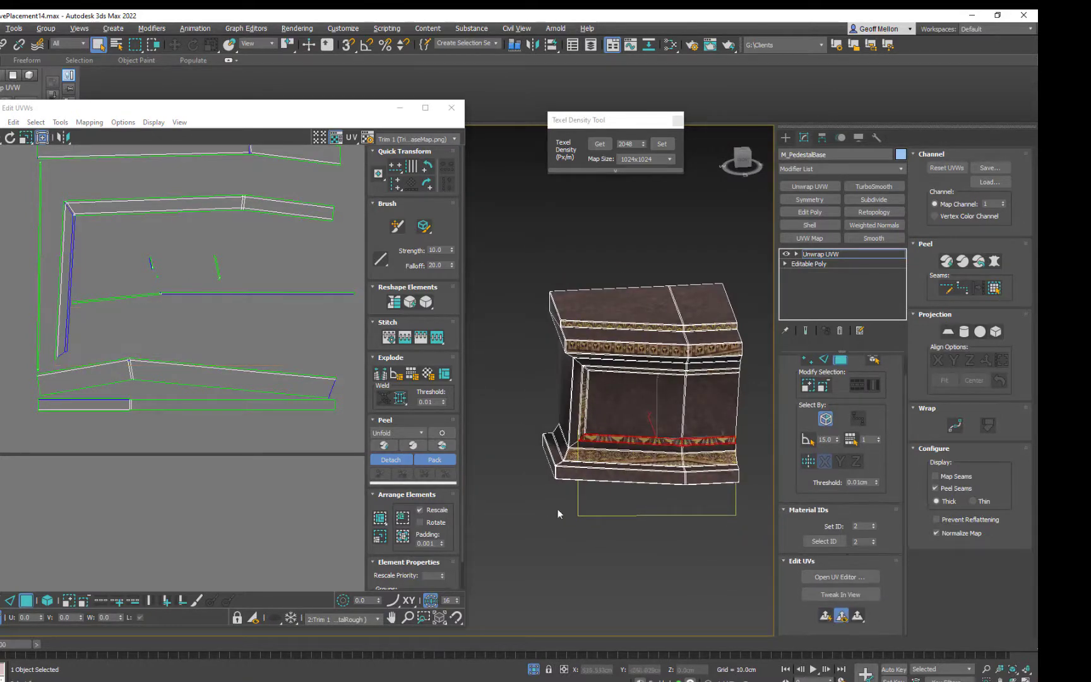
Move the lower strip's UV shell above the texture tile and set its texel density to 2048 for a 1024x1024 map
{"action": "scroll", "coordinate": [243, 292], "scroll_direction": "down", "scroll_amount": 3}
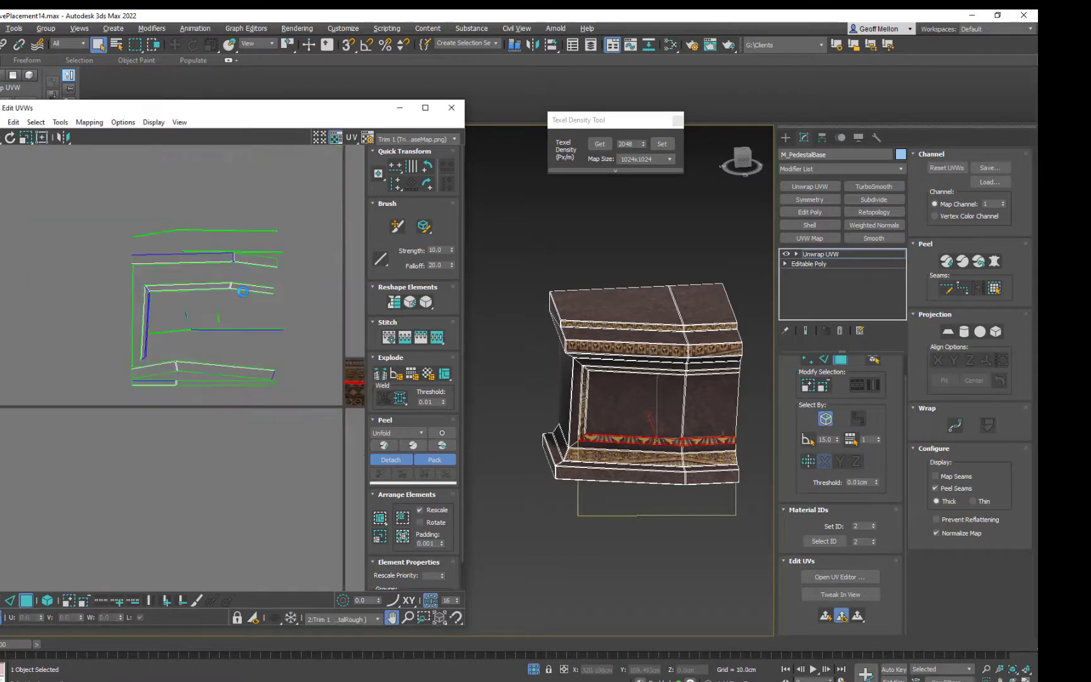
{"action": "middle_click_drag", "start_coordinate": [244, 290], "coordinate": [163, 343]}
{"action": "scroll", "coordinate": [163, 343], "scroll_direction": "up", "scroll_amount": 2}
{"action": "left_click", "coordinate": [307, 373]}
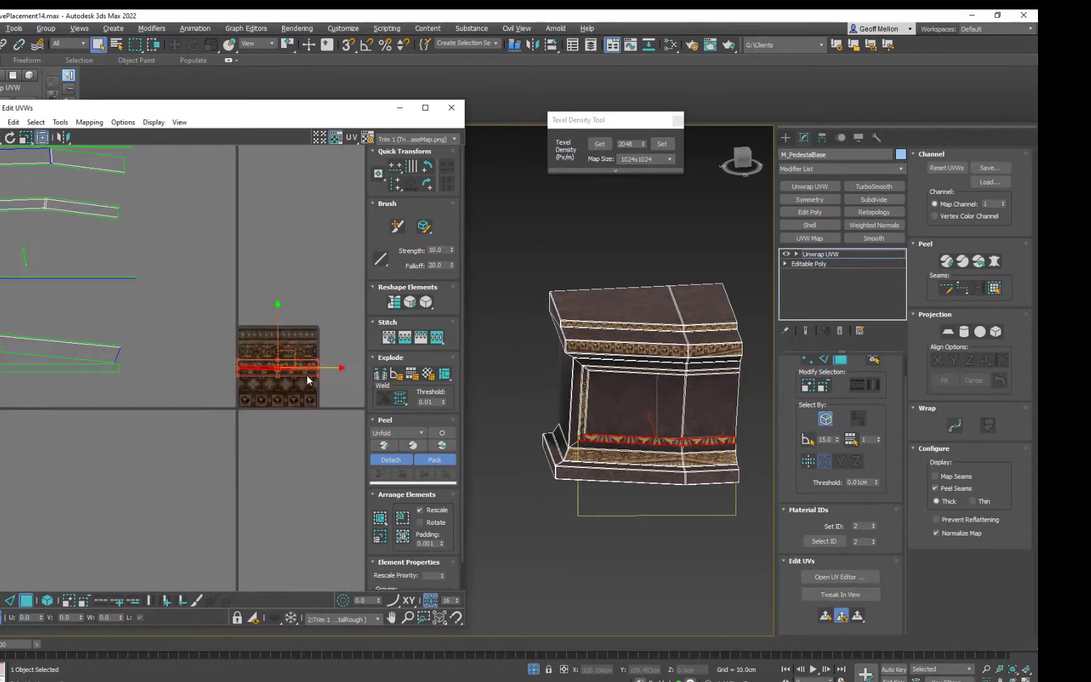
{"action": "left_click_drag", "start_coordinate": [291, 355], "coordinate": [295, 268]}
{"action": "left_click", "coordinate": [661, 143]}
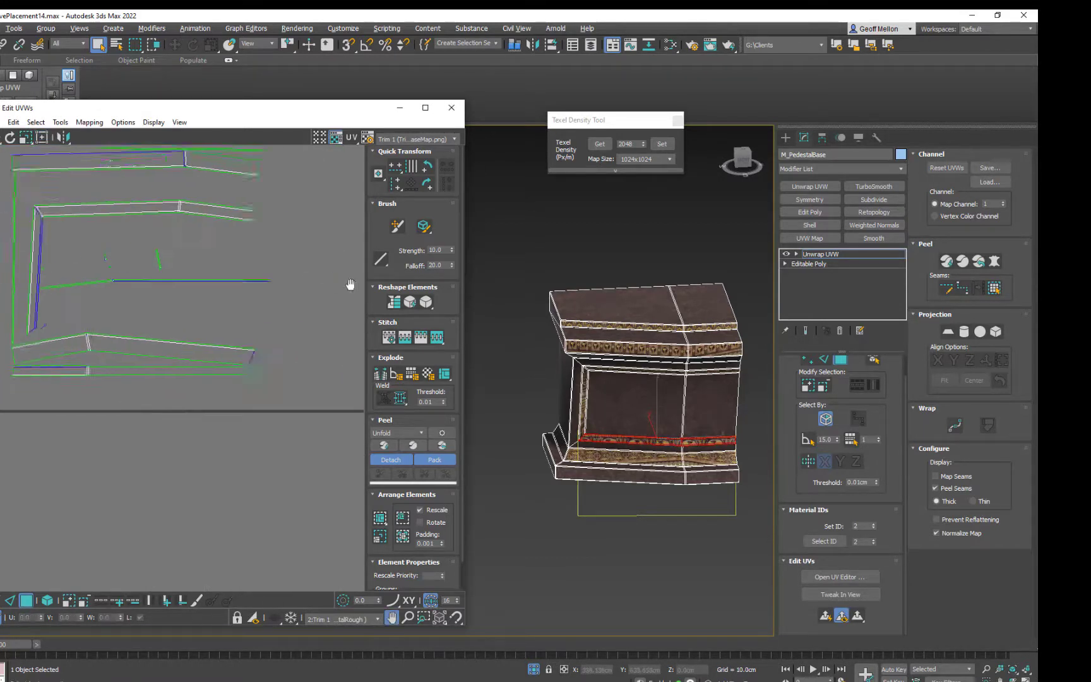
{"action": "middle_click_drag", "start_coordinate": [348, 282], "coordinate": [310, 331]}
Select the trim faces along the front panel's upper edge and grow the selection to include their adjoining faces
{"action": "middle_click_drag", "start_coordinate": [704, 439], "coordinate": [710, 424], "text": "alt"}
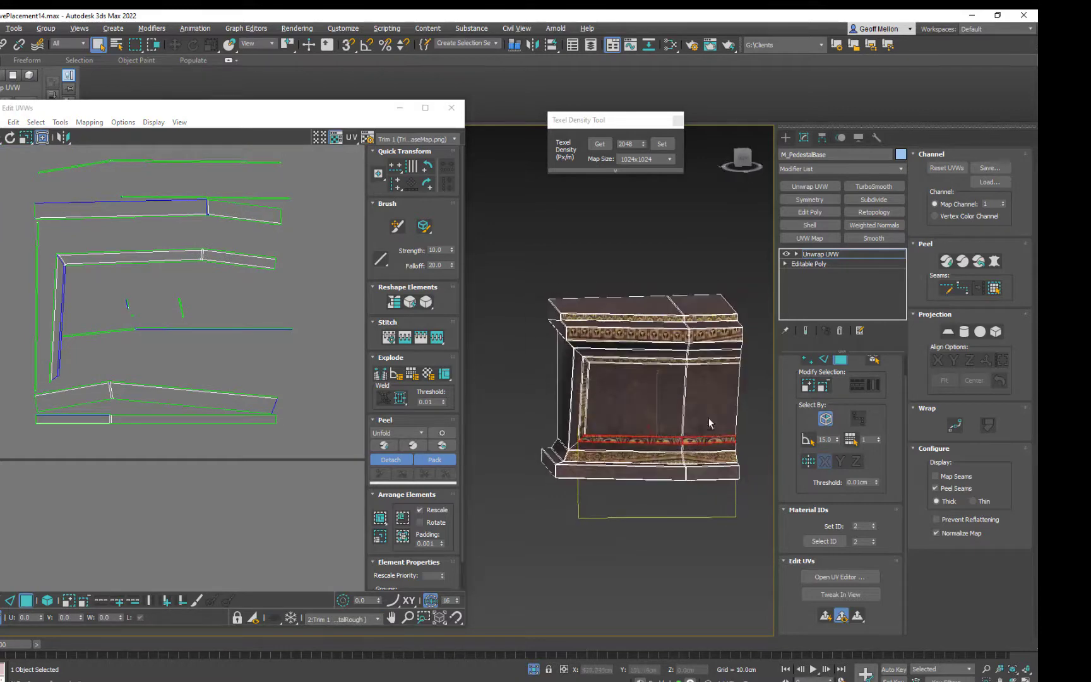
{"action": "left_click", "coordinate": [714, 361]}
{"action": "left_click", "coordinate": [669, 361], "text": "ctrl"}
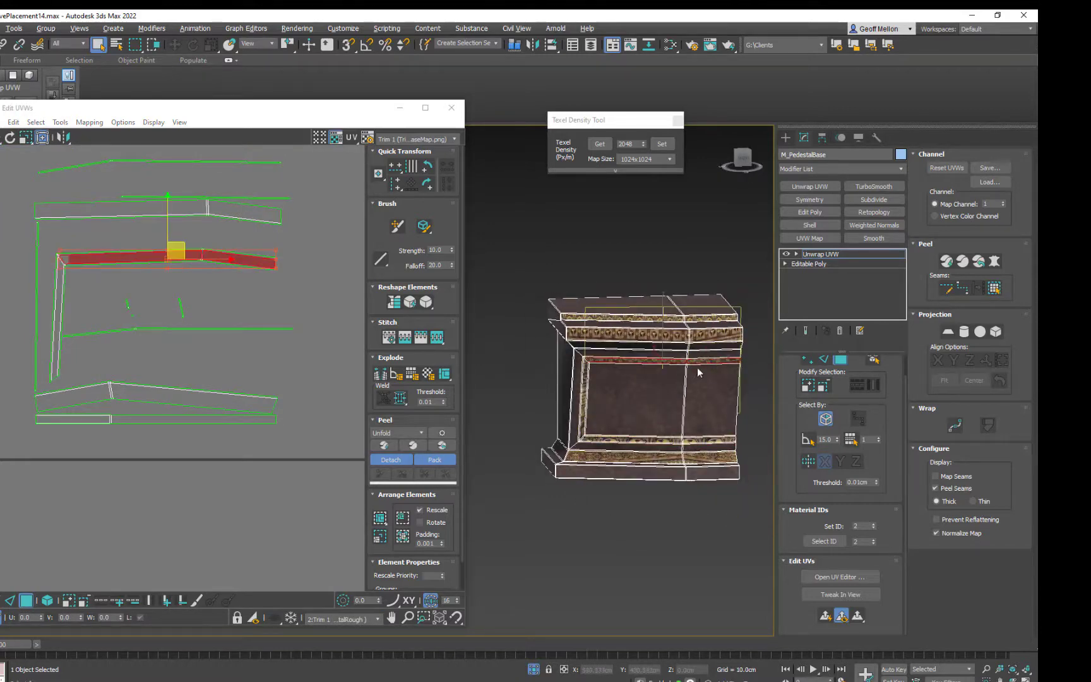
{"action": "key", "text": "z"}
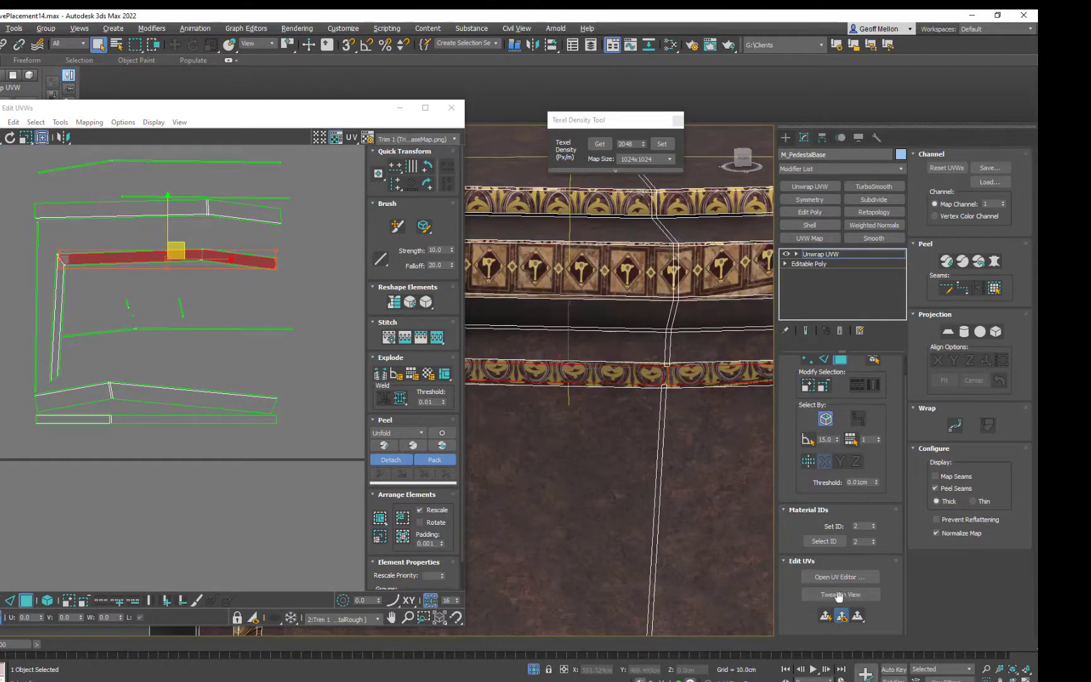
{"action": "left_click", "coordinate": [808, 386]}
{"action": "scroll", "coordinate": [490, 380], "scroll_direction": "down", "scroll_amount": 5}
{"action": "middle_click_drag", "start_coordinate": [491, 380], "coordinate": [478, 358], "text": "alt"}
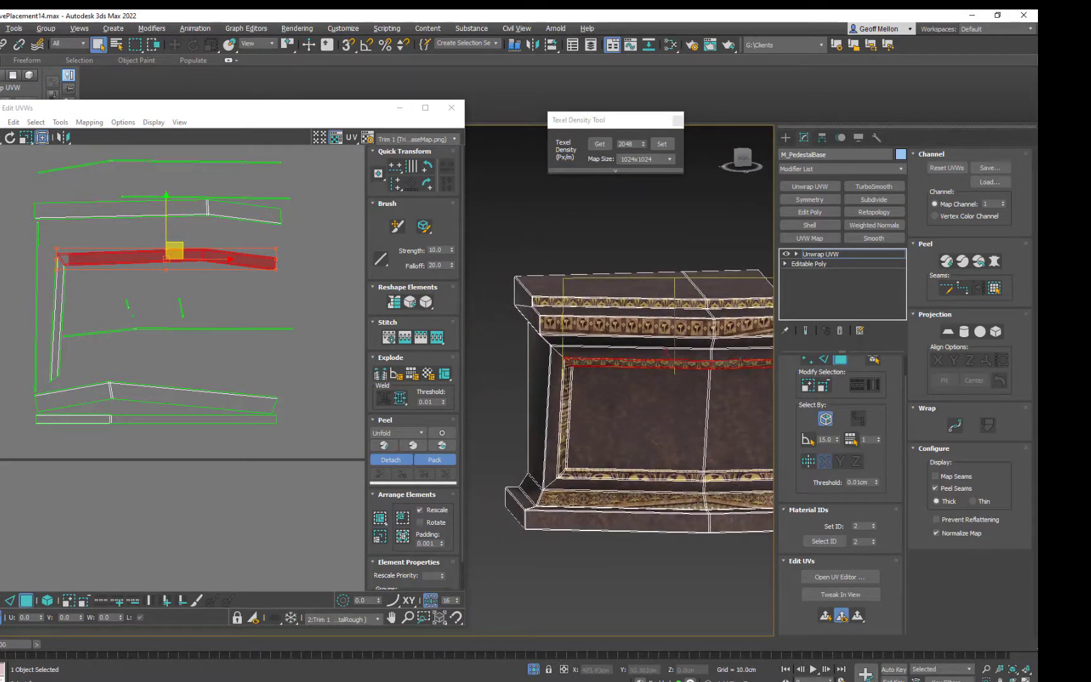
Preview the quick planar projection on the Y axis from the pedestal's side and return it to averaged normals
{"action": "middle_click_drag", "start_coordinate": [644, 423], "coordinate": [728, 408], "text": "alt"}
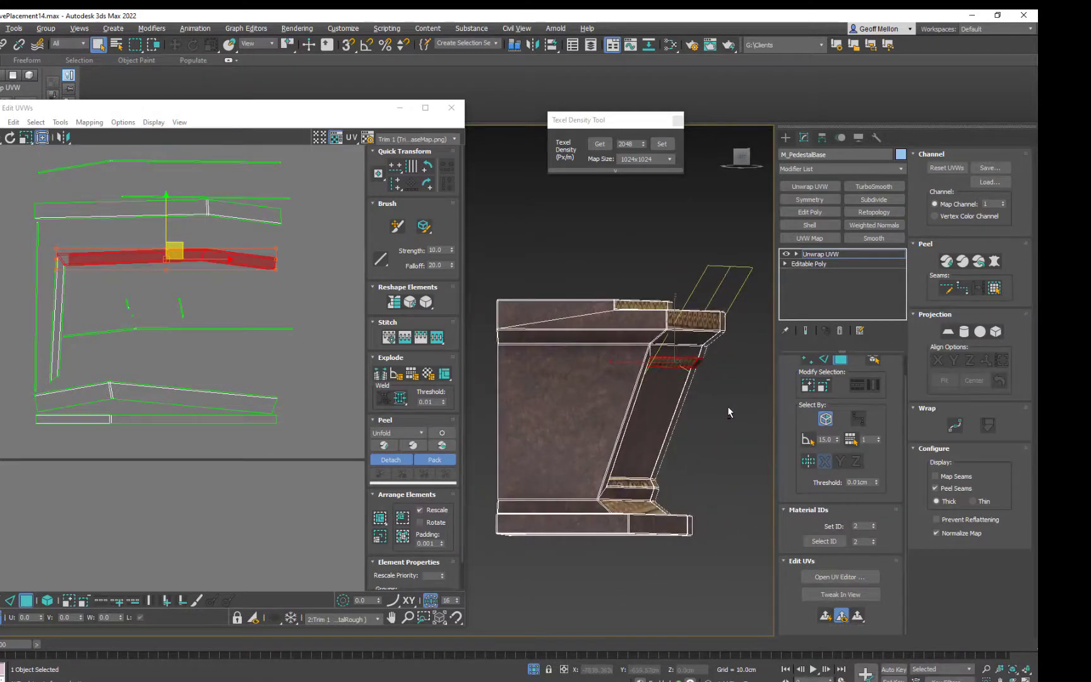
{"action": "scroll", "coordinate": [225, 229], "scroll_direction": "down", "scroll_amount": 1}
{"action": "middle_click_drag", "start_coordinate": [225, 228], "coordinate": [238, 310]}
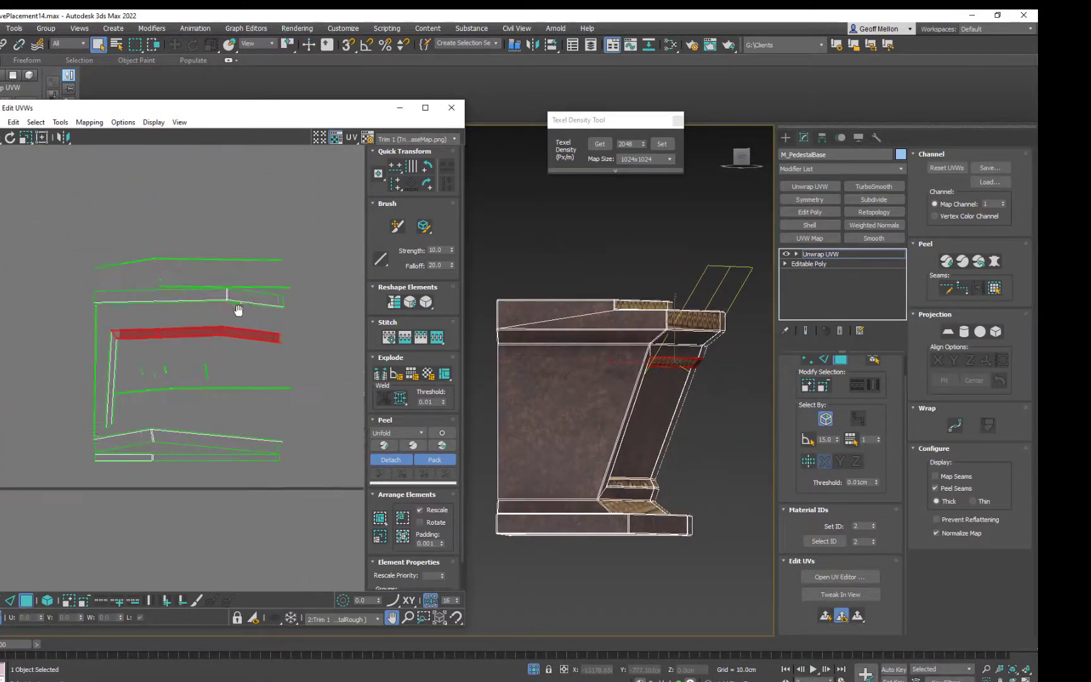
{"action": "scroll", "coordinate": [238, 309], "scroll_direction": "down", "scroll_amount": 1}
{"action": "left_click", "coordinate": [857, 617]}
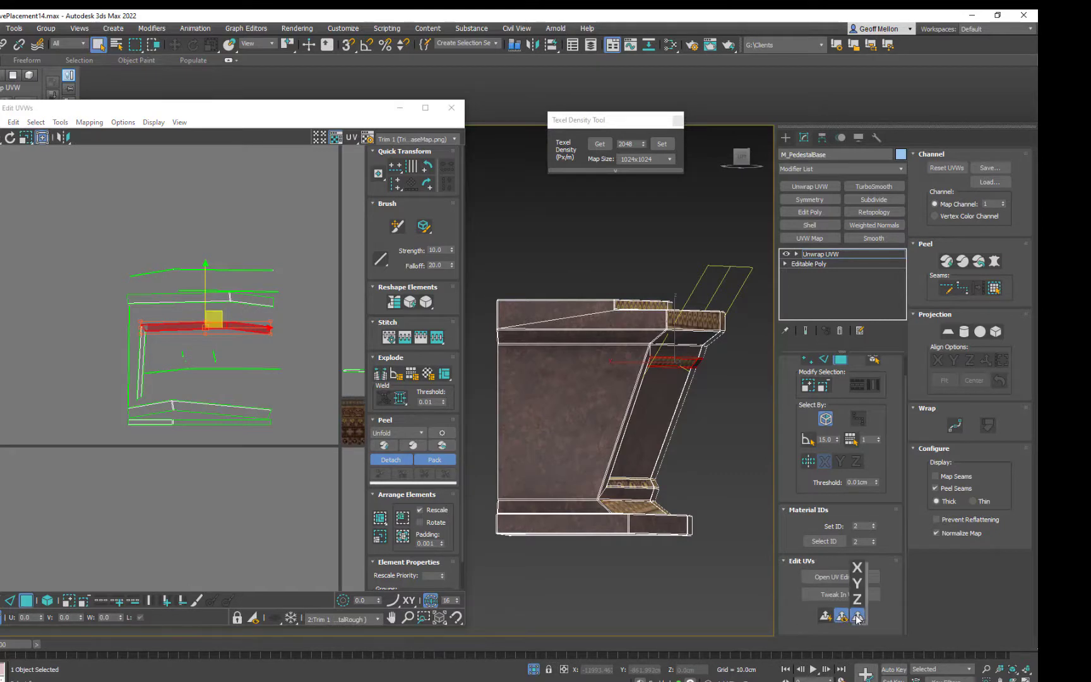
{"action": "left_click", "coordinate": [858, 582]}
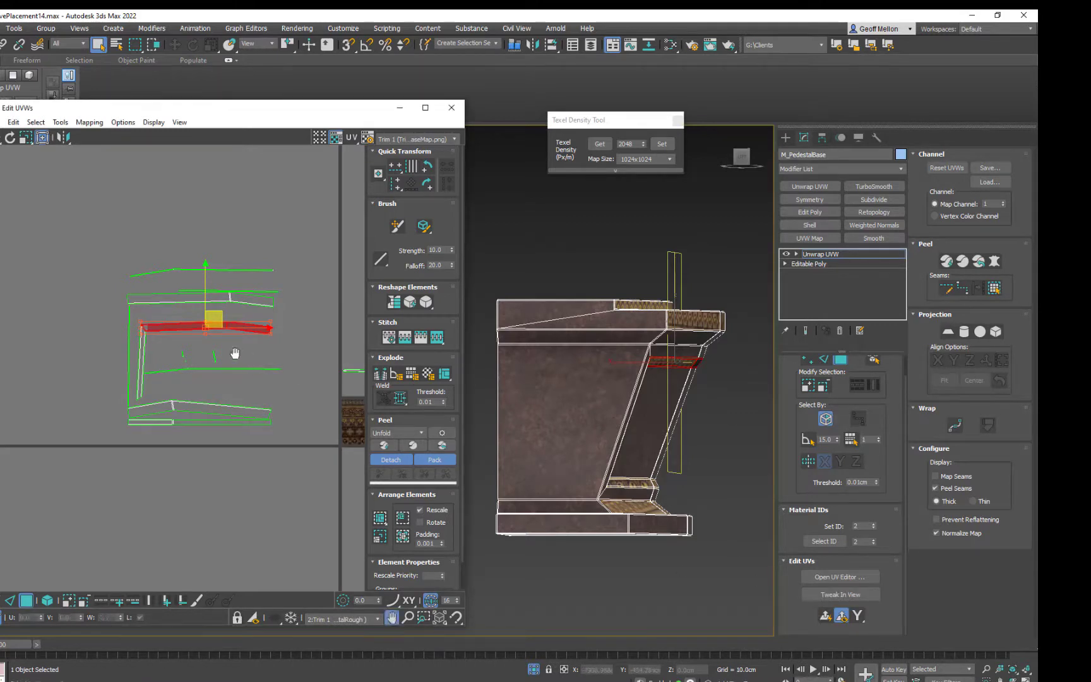
{"action": "scroll", "coordinate": [236, 353], "scroll_direction": "up", "scroll_amount": 3}
{"action": "middle_click_drag", "start_coordinate": [378, 278], "coordinate": [332, 358]}
{"action": "scroll", "coordinate": [158, 374], "scroll_direction": "down", "scroll_amount": 3}
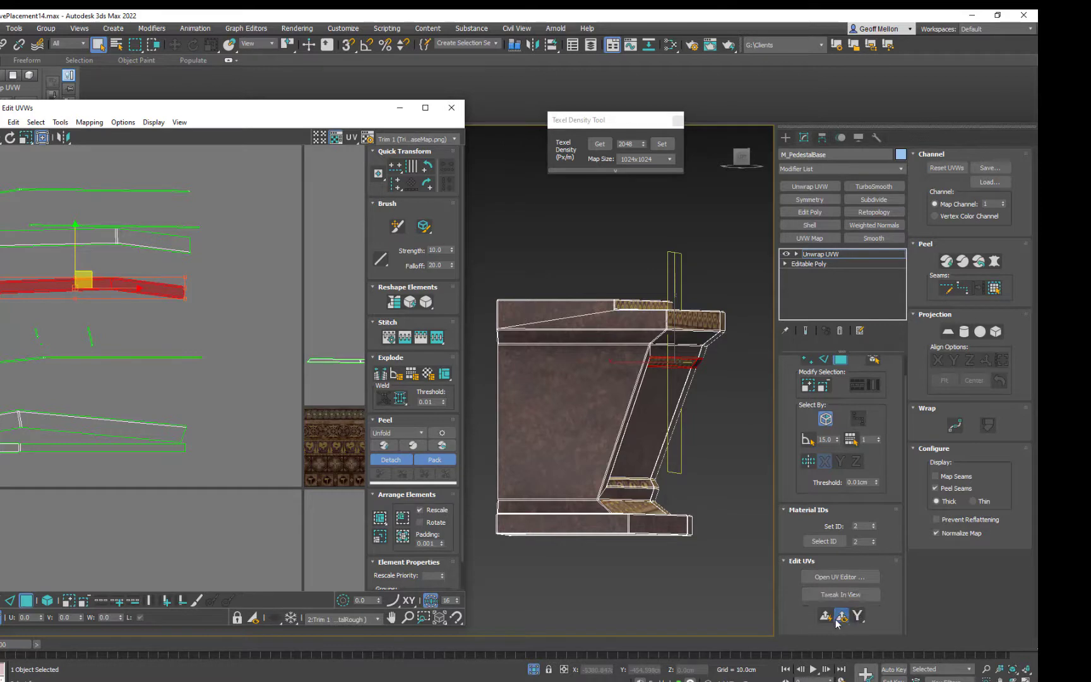
{"action": "left_click", "coordinate": [858, 616]}
{"action": "left_click_drag", "start_coordinate": [858, 617], "coordinate": [858, 648]}
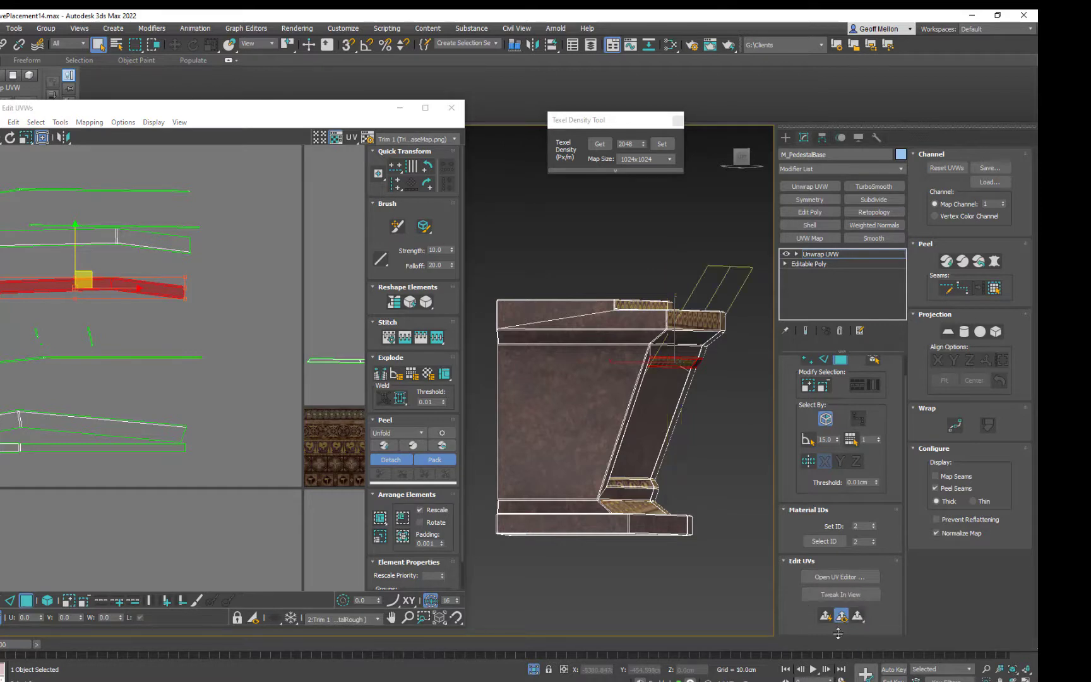
Apply a quick planar map to the upper trim strip and check the pattern on the model
{"action": "left_click", "coordinate": [826, 616]}
{"action": "middle_click_drag", "start_coordinate": [77, 270], "coordinate": [58, 242]}
{"action": "middle_click_drag", "start_coordinate": [233, 335], "coordinate": [384, 342]}
{"action": "middle_click_drag", "start_coordinate": [707, 475], "coordinate": [650, 479], "text": "alt"}
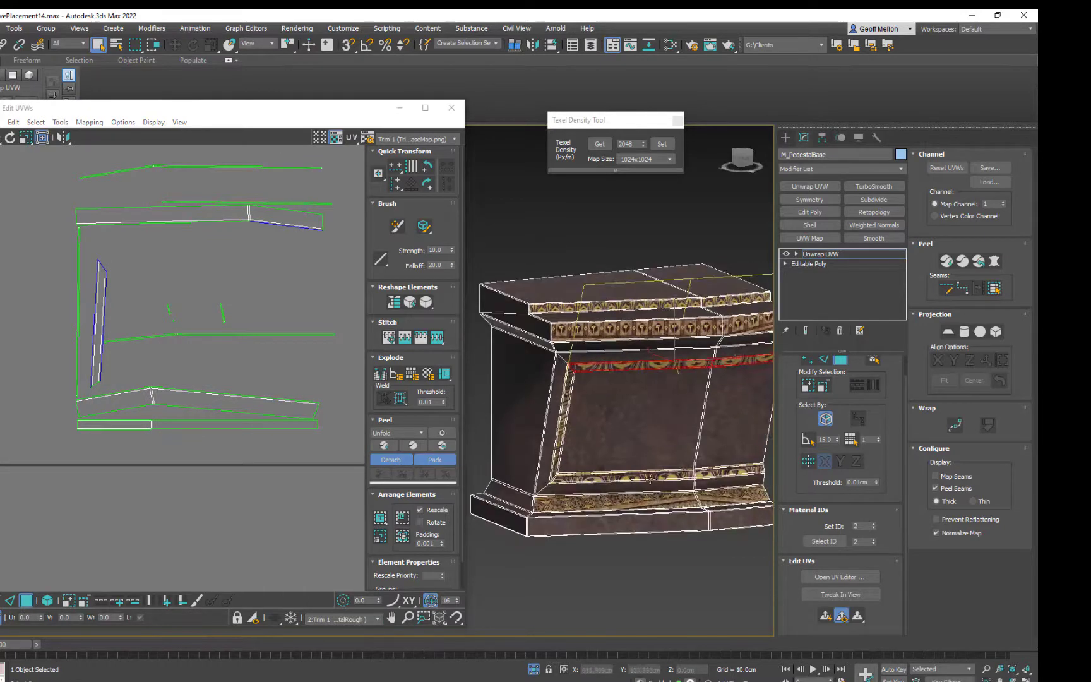
Move the upper strip's UV shell above the texture tile, next to the lower strip's shell
{"action": "left_click", "coordinate": [675, 473]}
{"action": "scroll", "coordinate": [178, 378], "scroll_direction": "down", "scroll_amount": 5}
{"action": "scroll", "coordinate": [85, 366], "scroll_direction": "up", "scroll_amount": 3}
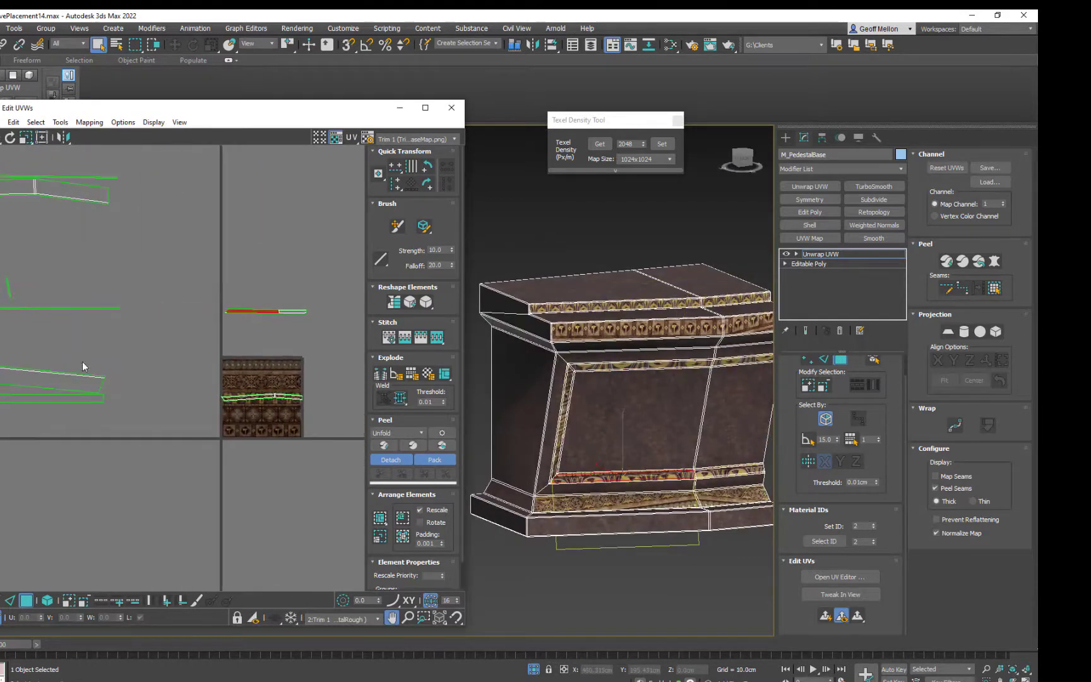
{"action": "left_click_drag", "start_coordinate": [341, 372], "coordinate": [218, 405]}
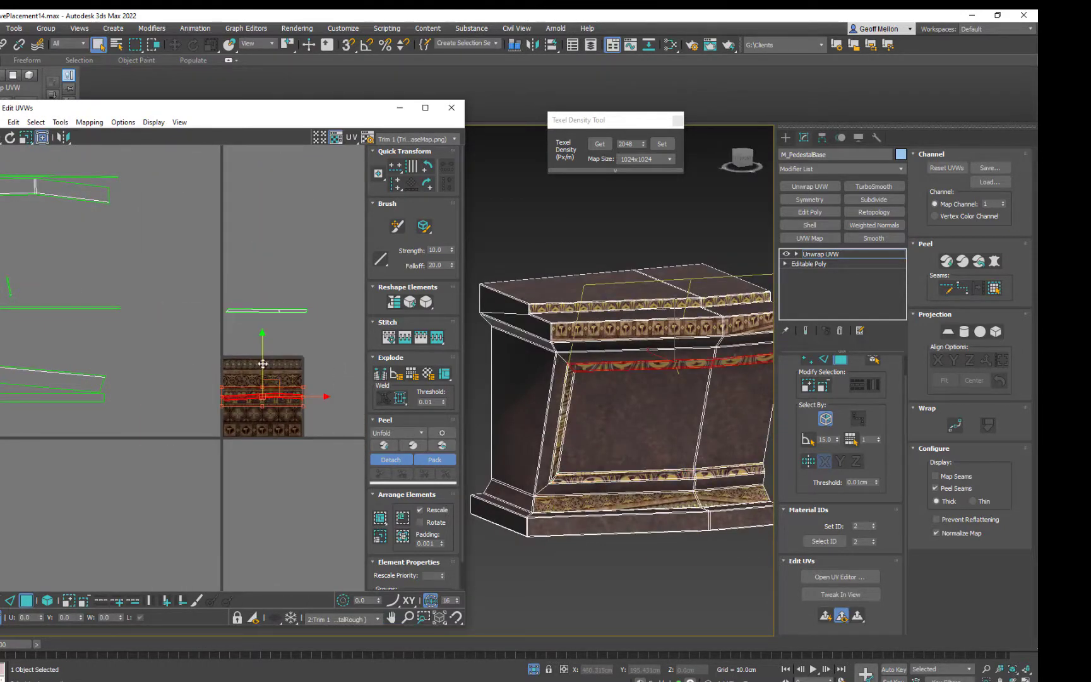
{"action": "left_click_drag", "start_coordinate": [263, 364], "coordinate": [185, 343]}
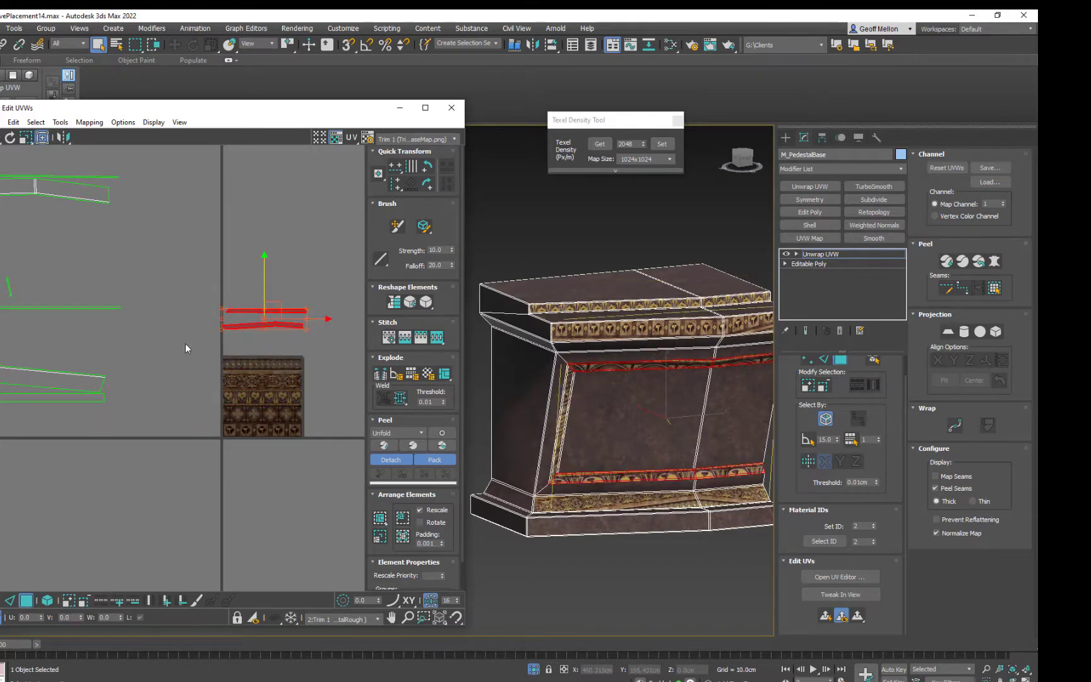
{"action": "middle_click_drag", "start_coordinate": [99, 319], "coordinate": [314, 336]}
Planar-map the front panel's vertical side trim strip and rotate its UV shell 90 degrees so it lies horizontally
{"action": "left_click", "coordinate": [562, 402]}
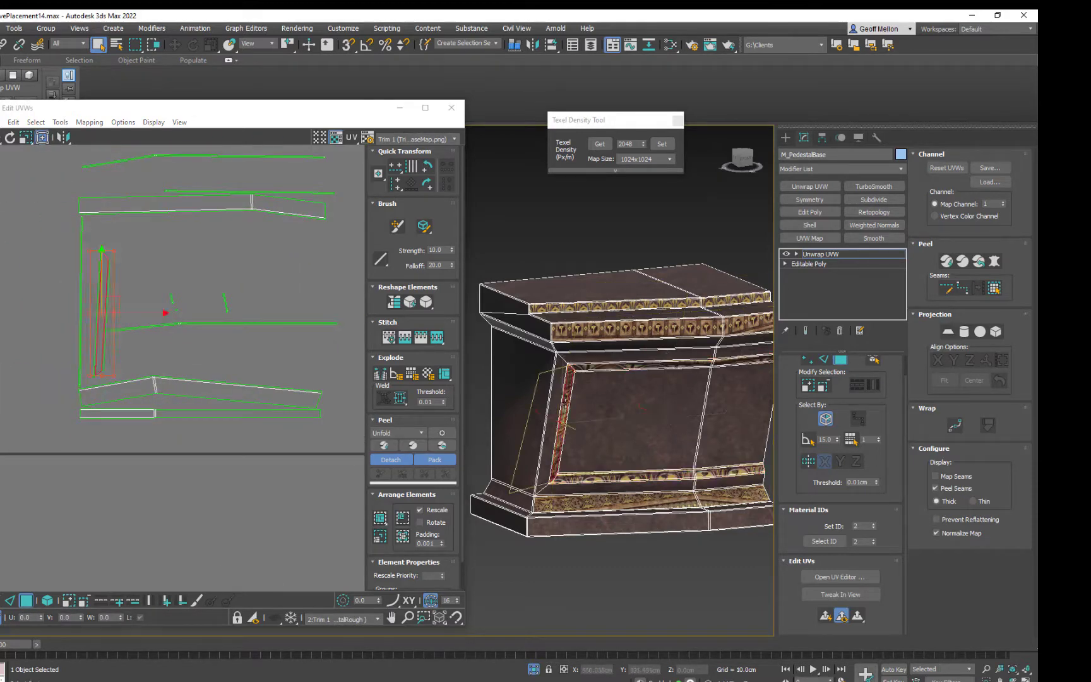
{"action": "key", "text": "z"}
{"action": "left_click_drag", "start_coordinate": [603, 478], "coordinate": [576, 579]}
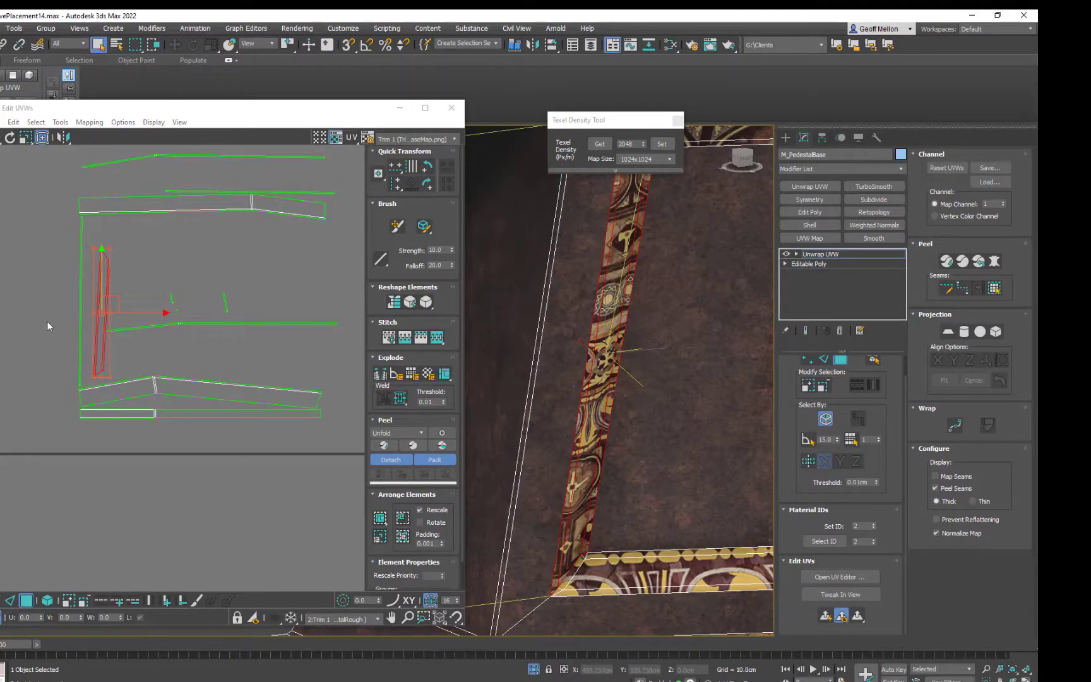
{"action": "left_click", "coordinate": [841, 614]}
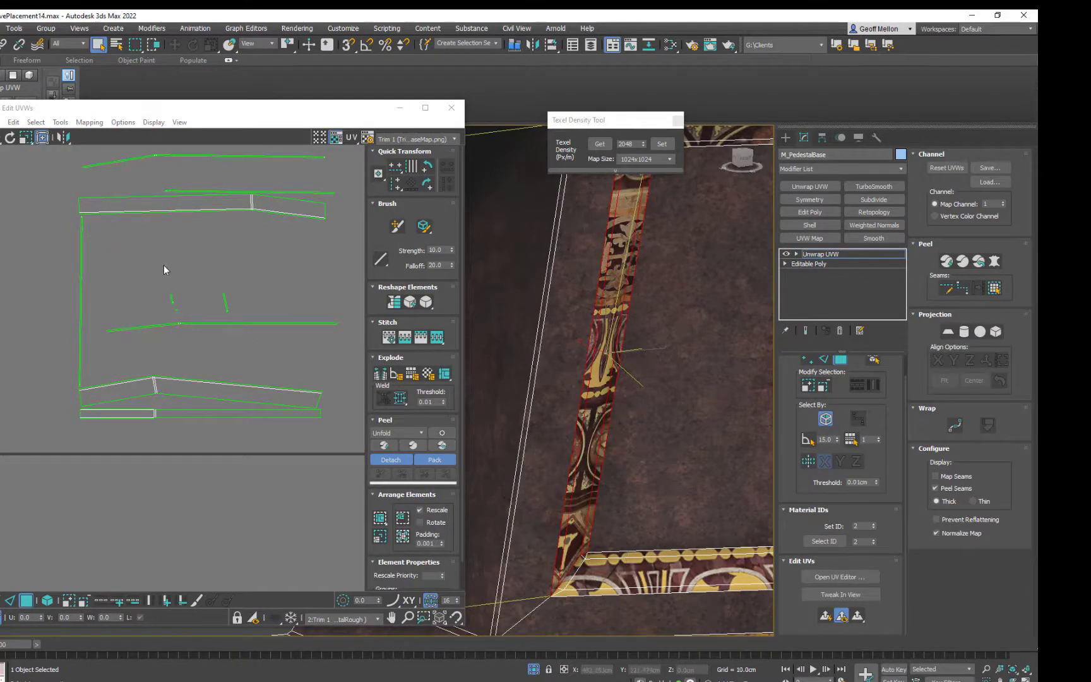
{"action": "scroll", "coordinate": [130, 266], "scroll_direction": "down", "scroll_amount": 2}
{"action": "scroll", "coordinate": [290, 283], "scroll_direction": "up", "scroll_amount": 2}
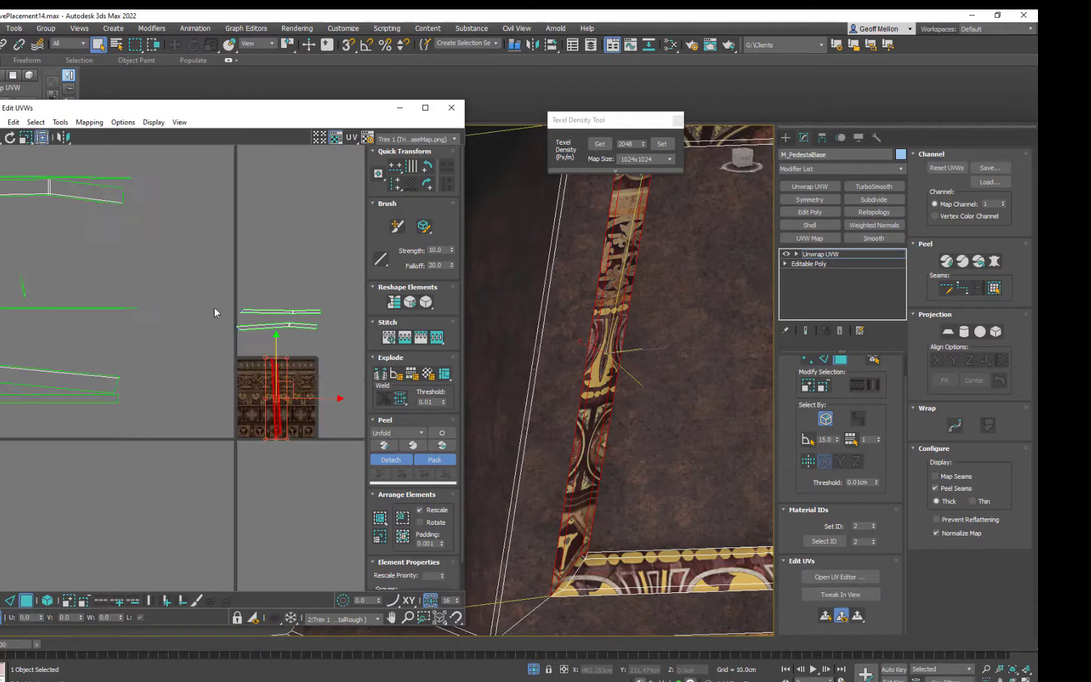
{"action": "left_click", "coordinate": [427, 184]}
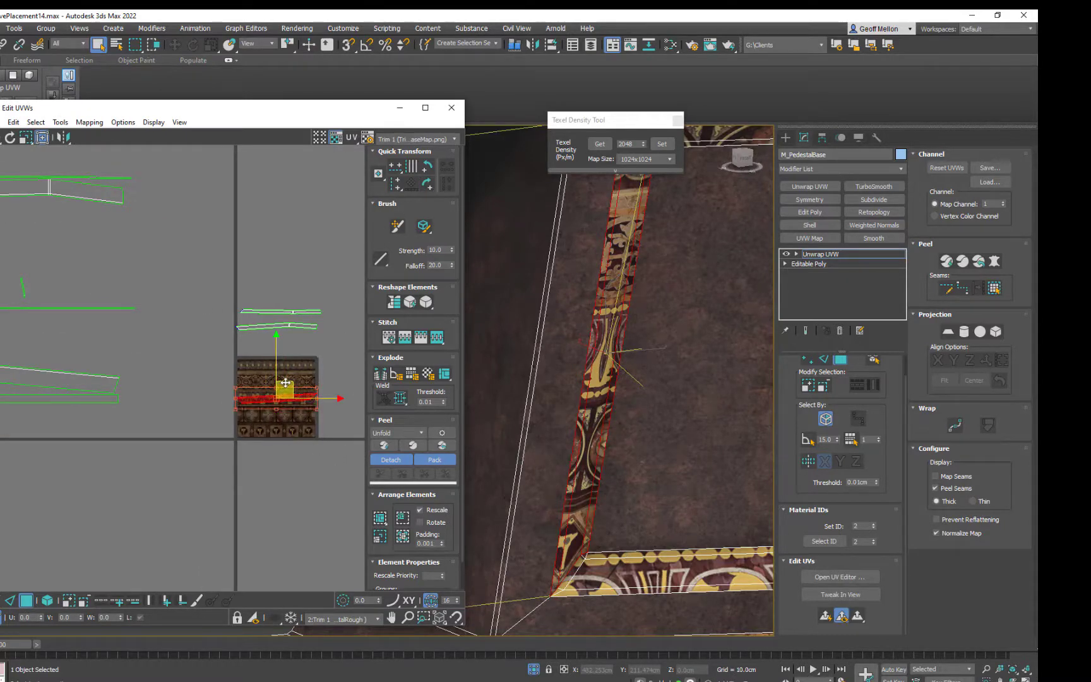
Move the side trim strip's UV shell above the texture tile, just beneath the other strip shells
{"action": "left_click_drag", "start_coordinate": [285, 383], "coordinate": [286, 334]}
{"action": "scroll", "coordinate": [343, 342], "scroll_direction": "up", "scroll_amount": 3}
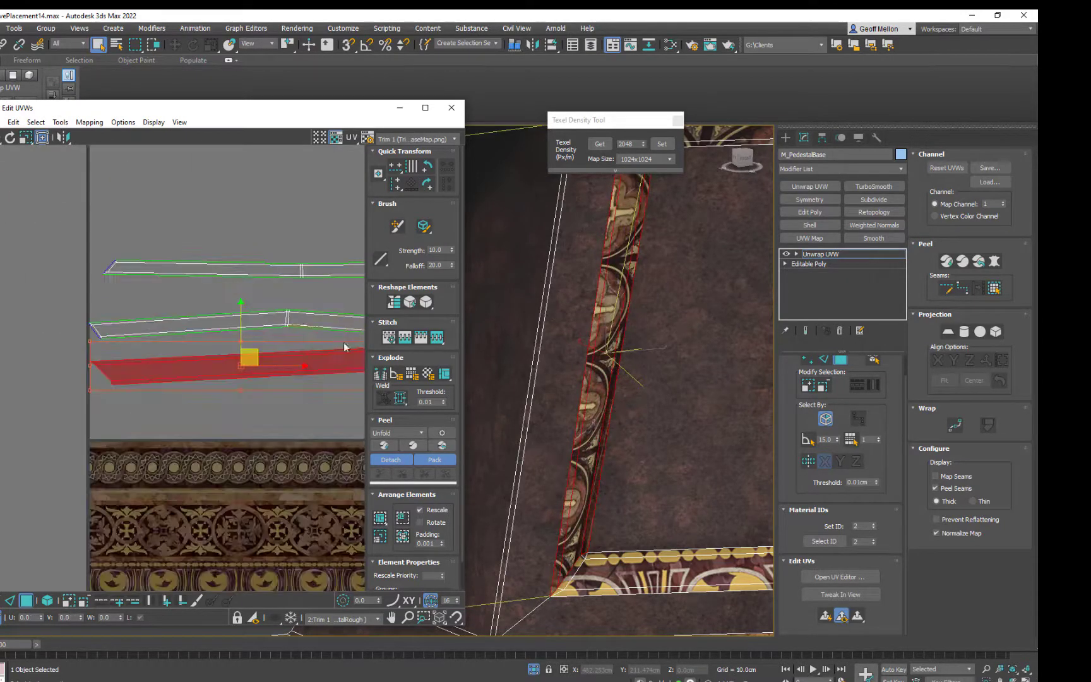
{"action": "scroll", "coordinate": [343, 342], "scroll_direction": "down", "scroll_amount": 2}
{"action": "middle_click_drag", "start_coordinate": [243, 354], "coordinate": [272, 348]}
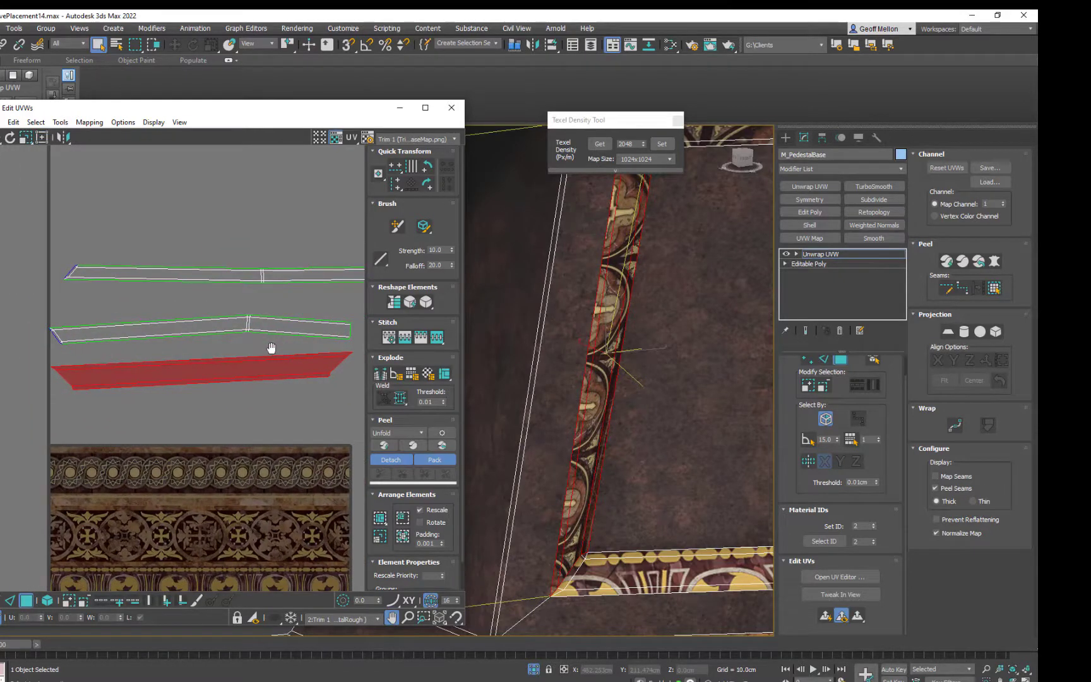
{"action": "middle_click_drag", "start_coordinate": [270, 348], "coordinate": [272, 347]}
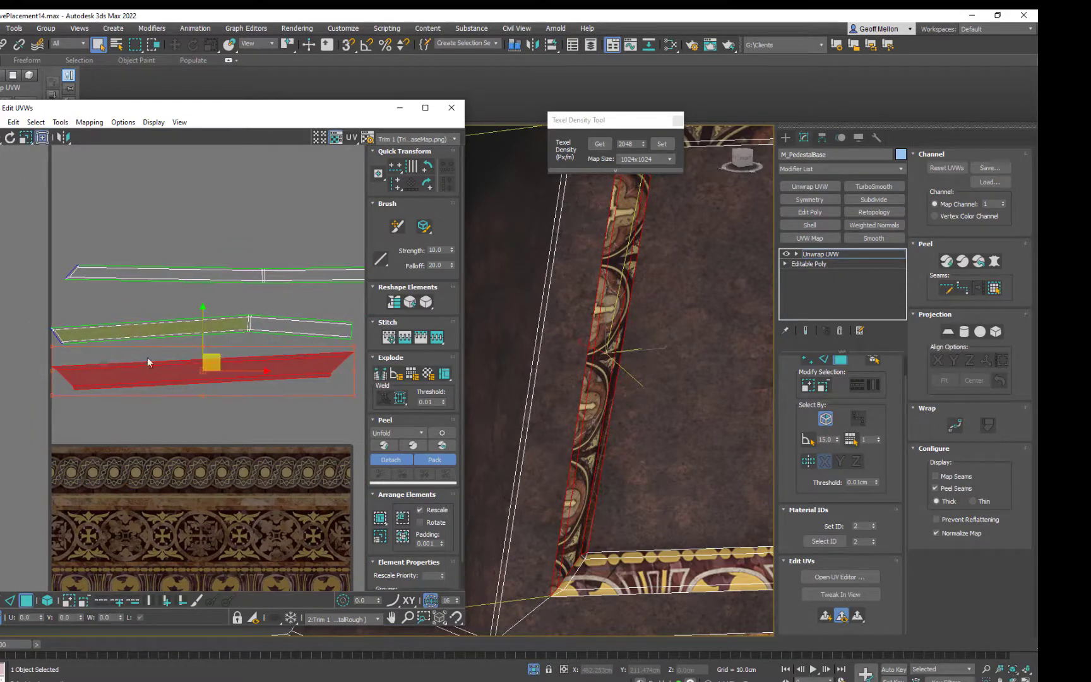
{"action": "left_click_drag", "start_coordinate": [351, 371], "coordinate": [351, 378]}
{"action": "scroll", "coordinate": [221, 357], "scroll_direction": "up", "scroll_amount": 5}
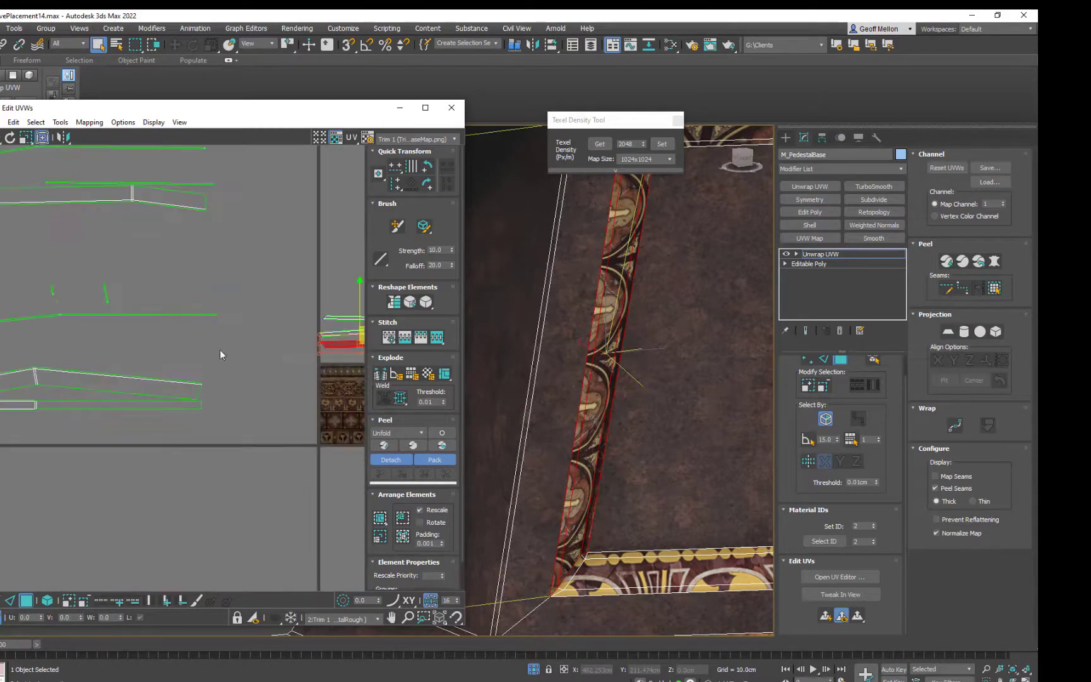
Select the sloped trim strip above the pedestal's bottom plinth, grow the selection to its bordering faces and apply a quick planar map
{"action": "scroll", "coordinate": [685, 434], "scroll_direction": "down", "scroll_amount": 6}
{"action": "middle_click_drag", "start_coordinate": [685, 433], "coordinate": [485, 427], "text": "alt"}
{"action": "middle_click_drag", "start_coordinate": [278, 341], "coordinate": [71, 336]}
{"action": "scroll", "coordinate": [214, 322], "scroll_direction": "up", "scroll_amount": 4}
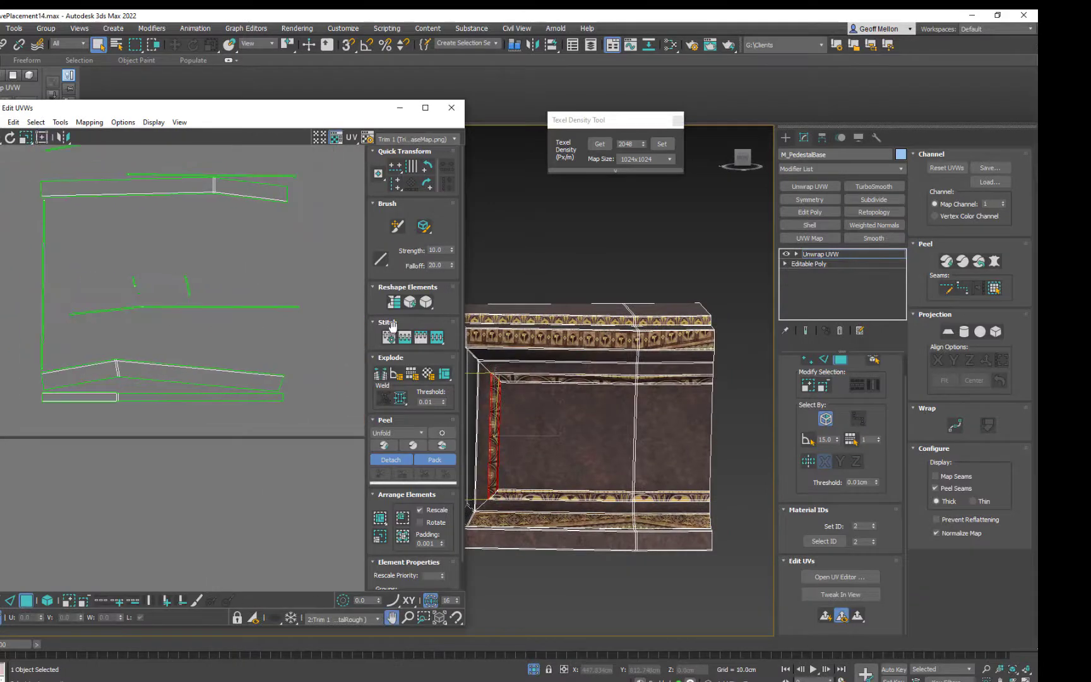
{"action": "middle_click_drag", "start_coordinate": [287, 327], "coordinate": [320, 318]}
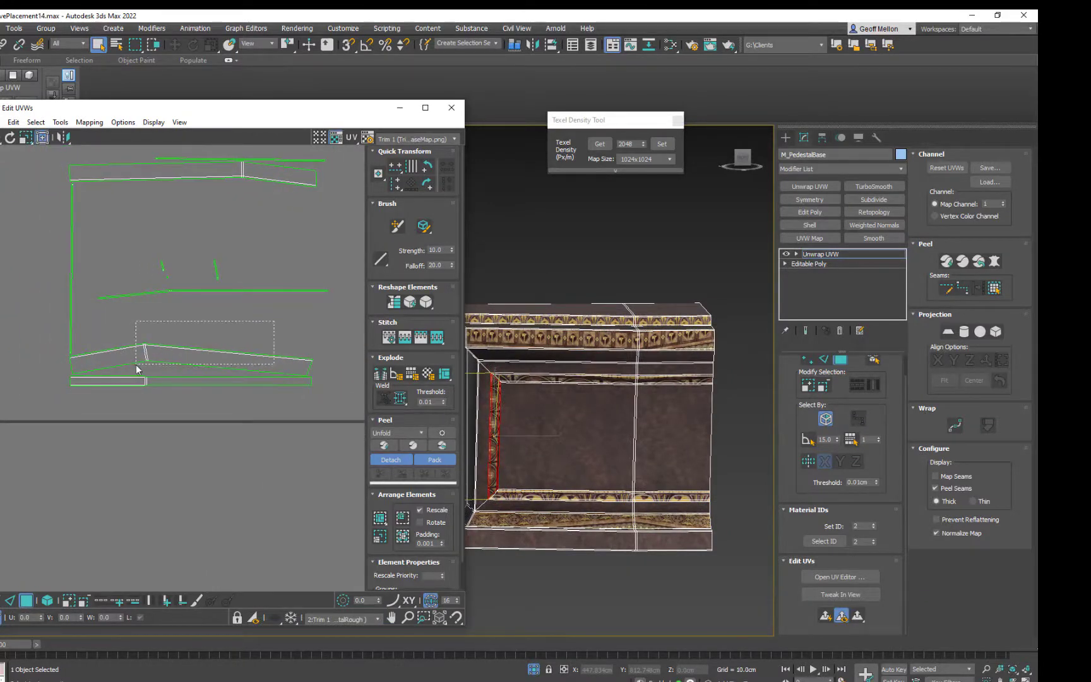
{"action": "left_click_drag", "start_coordinate": [273, 321], "coordinate": [138, 370]}
{"action": "scroll", "coordinate": [592, 453], "scroll_direction": "up", "scroll_amount": 5}
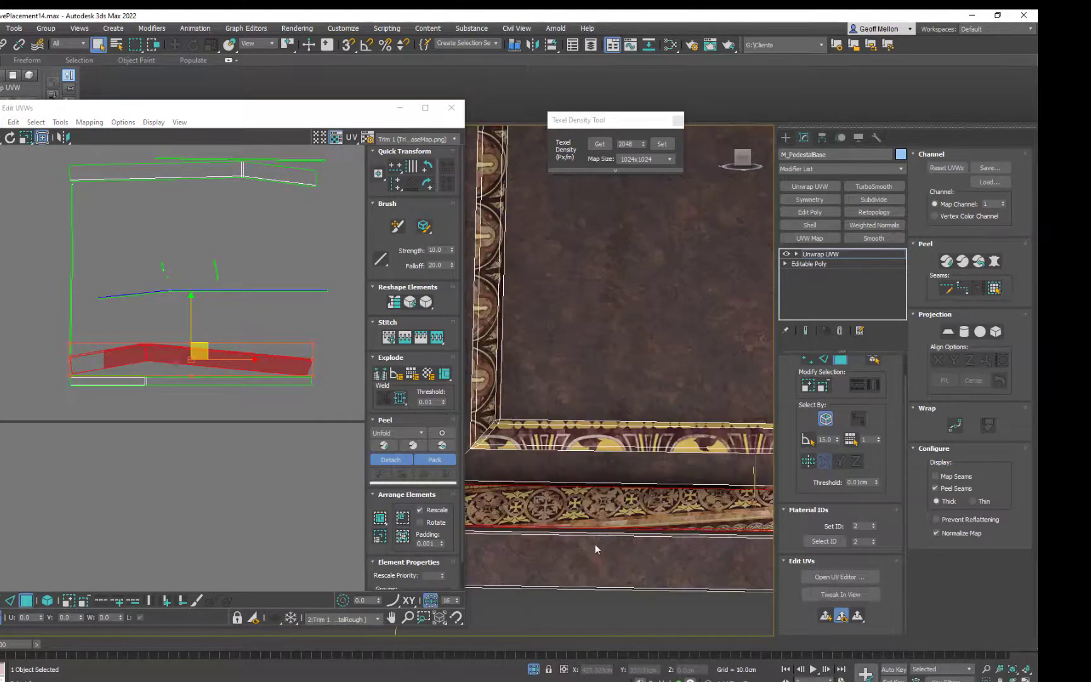
{"action": "middle_click_drag", "start_coordinate": [605, 522], "coordinate": [443, 489]}
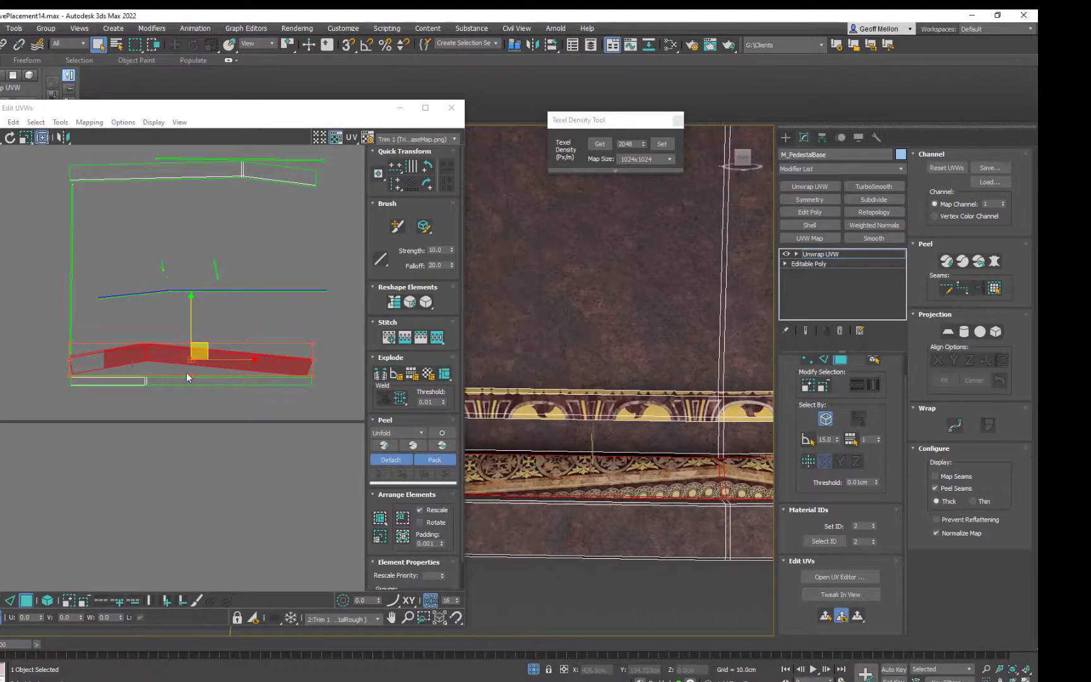
{"action": "scroll", "coordinate": [145, 355], "scroll_direction": "up", "scroll_amount": 5}
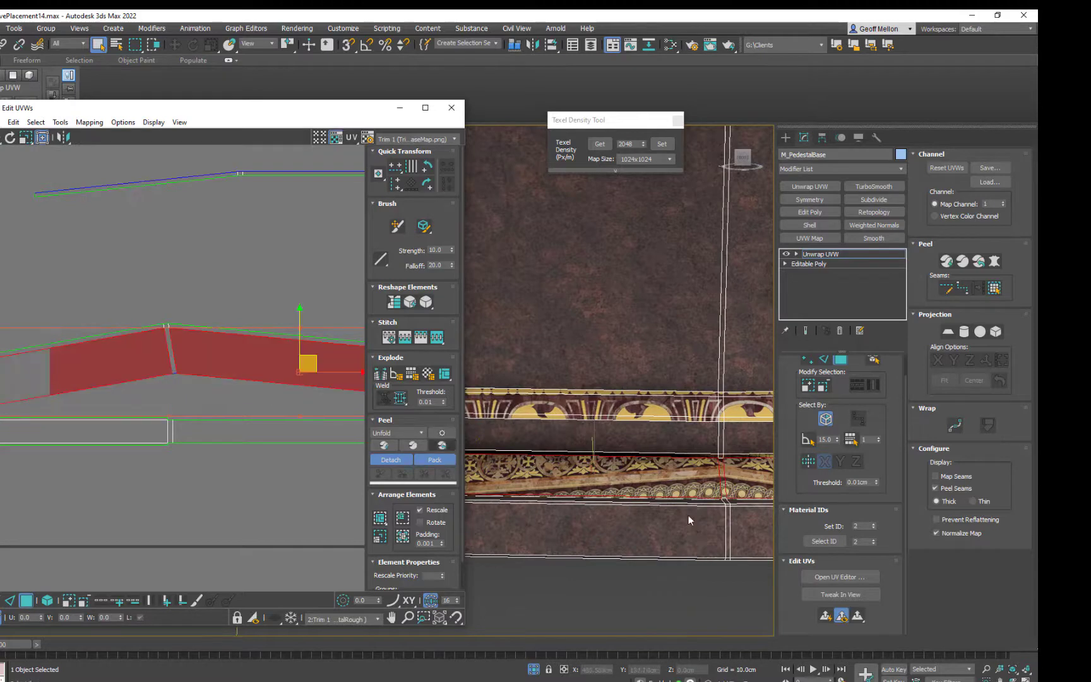
{"action": "scroll", "coordinate": [687, 515], "scroll_direction": "down", "scroll_amount": 5}
{"action": "left_click", "coordinate": [808, 384]}
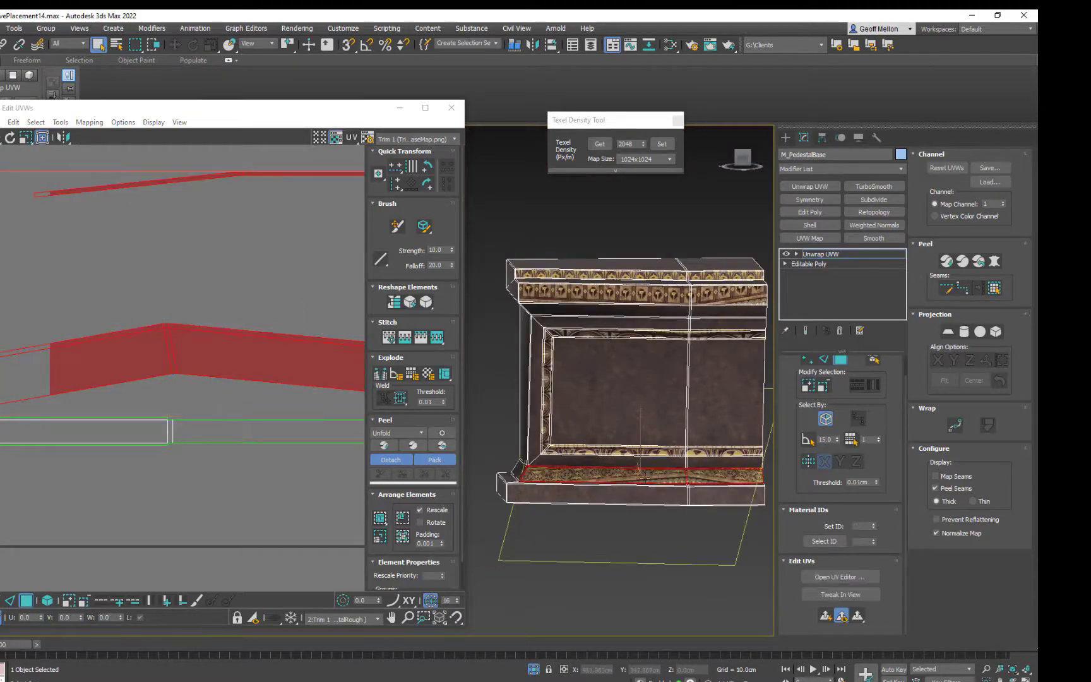
{"action": "scroll", "coordinate": [275, 339], "scroll_direction": "down", "scroll_amount": 4}
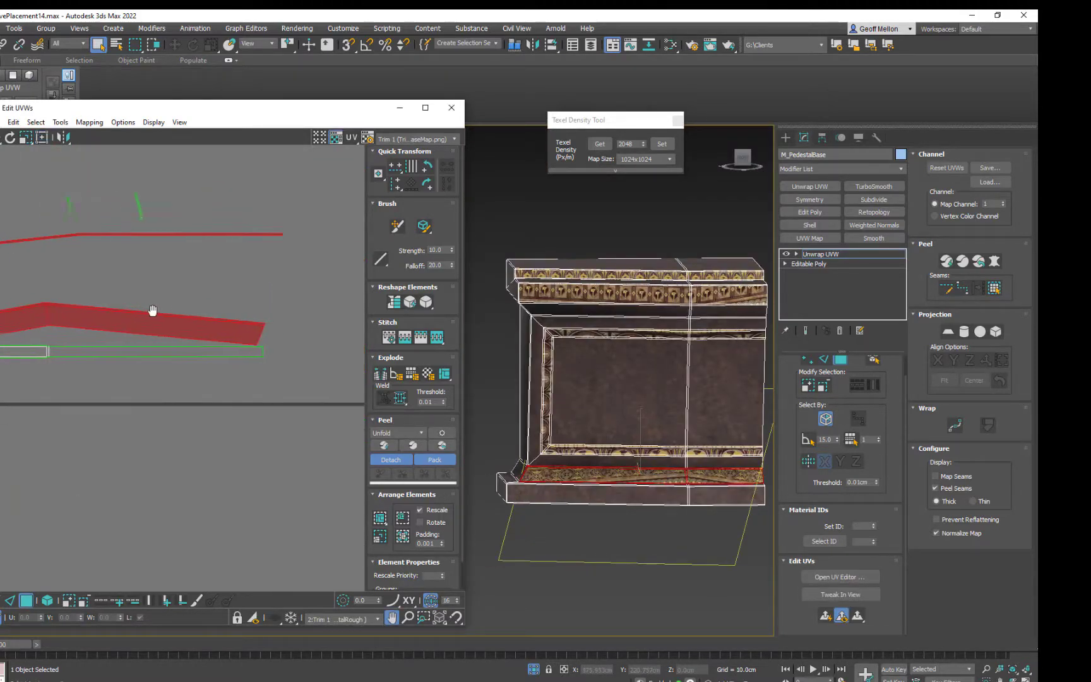
{"action": "middle_click_drag", "start_coordinate": [529, 382], "coordinate": [764, 416], "text": "alt"}
{"action": "left_click", "coordinate": [825, 616]}
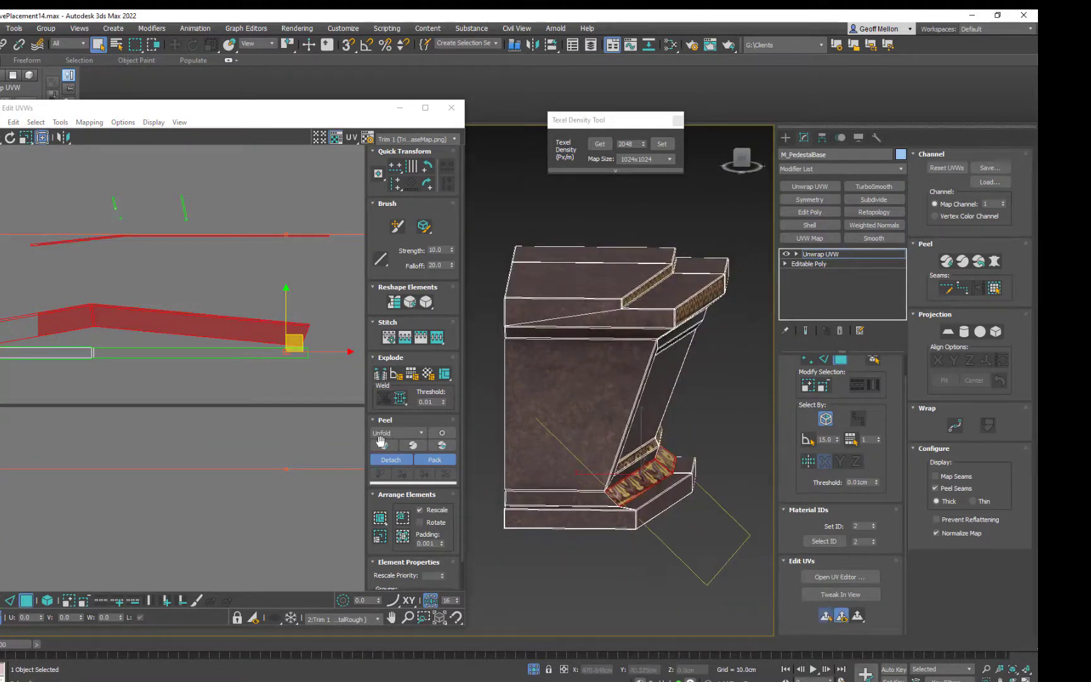
Move the sloped base strip's UV shell off the texture tile into the empty space beside it and check the pattern on the model
{"action": "scroll", "coordinate": [254, 314], "scroll_direction": "up", "scroll_amount": 8}
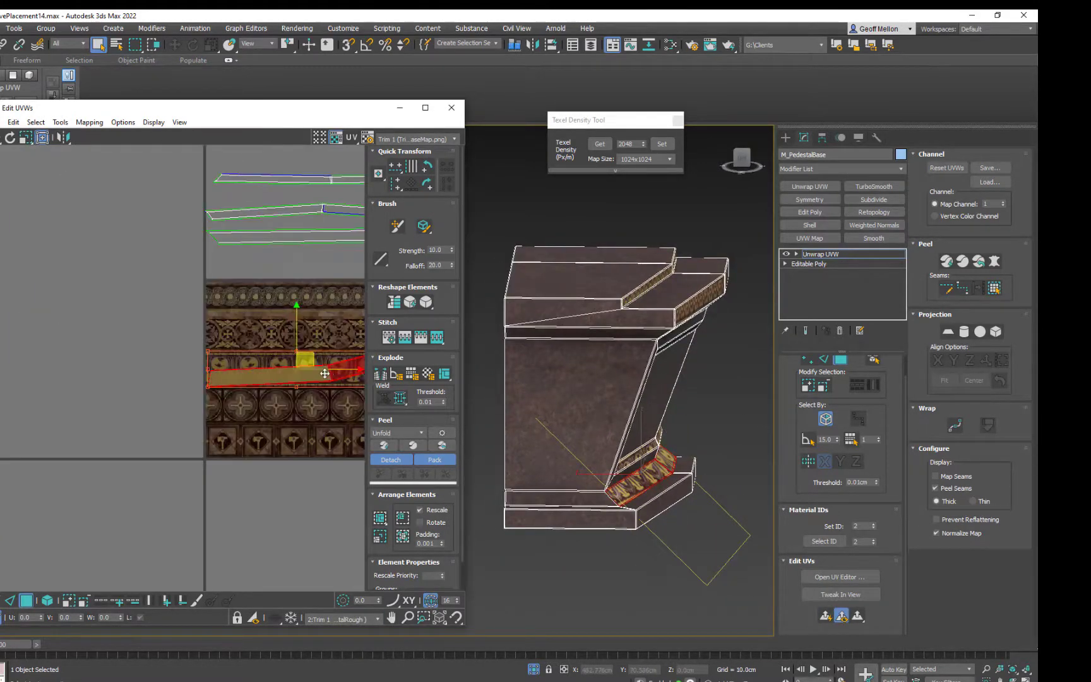
{"action": "left_click_drag", "start_coordinate": [313, 360], "coordinate": [26, 242]}
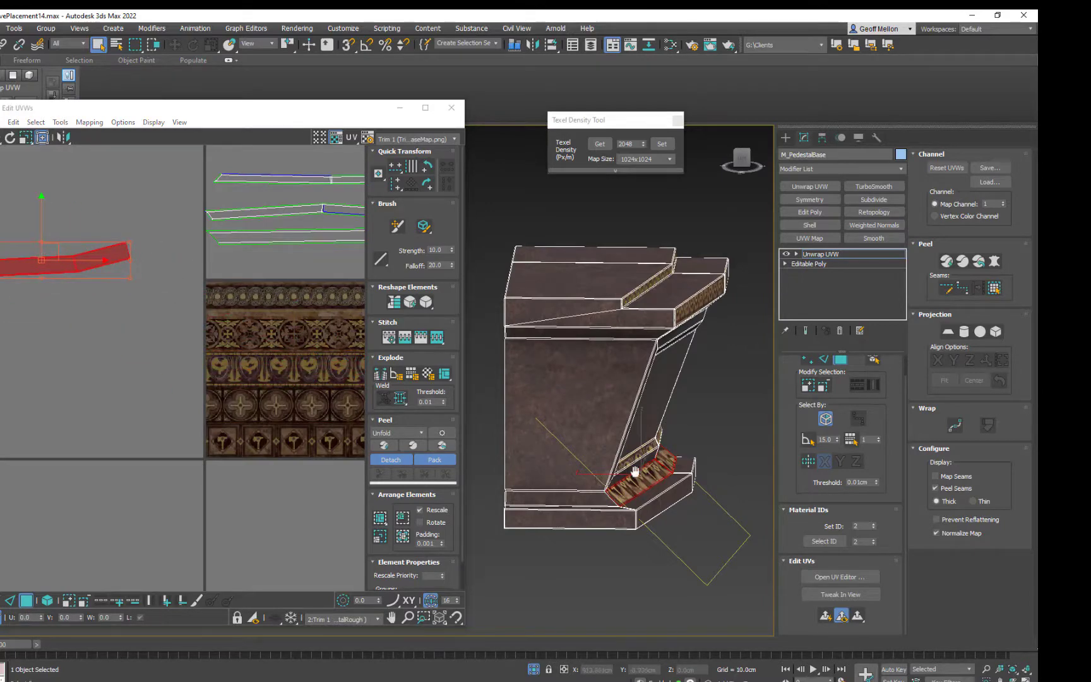
{"action": "middle_click_drag", "start_coordinate": [633, 472], "coordinate": [435, 473], "text": "alt"}
{"action": "middle_click_drag", "start_coordinate": [574, 503], "coordinate": [701, 516]}
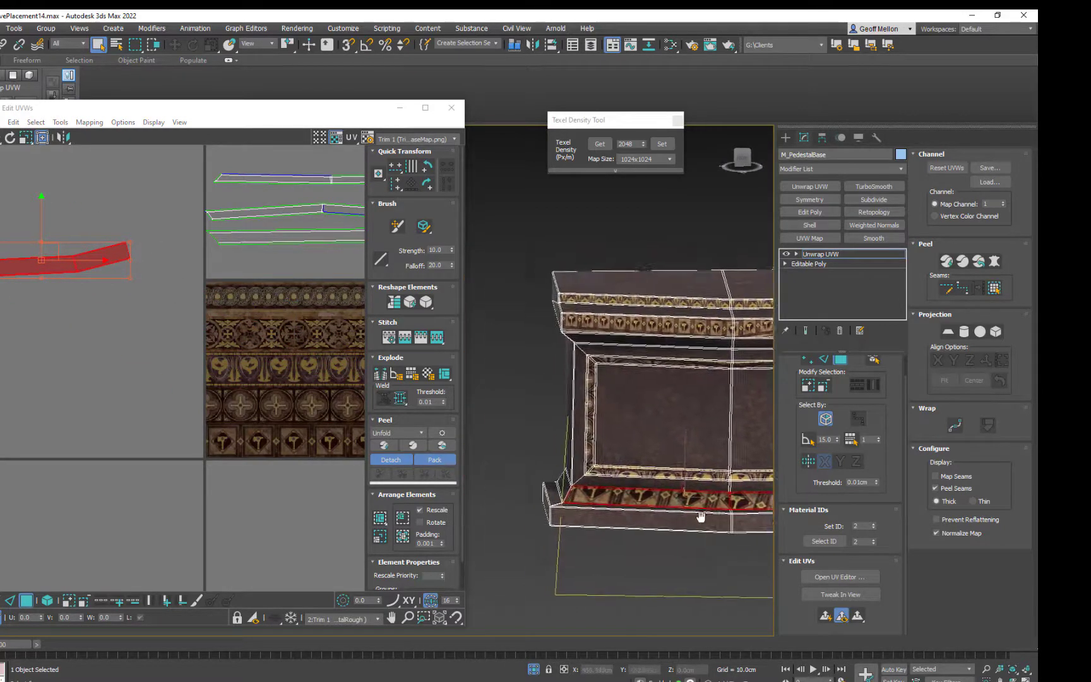
{"action": "scroll", "coordinate": [188, 312], "scroll_direction": "down", "scroll_amount": 4}
{"action": "middle_click_drag", "start_coordinate": [135, 292], "coordinate": [368, 339]}
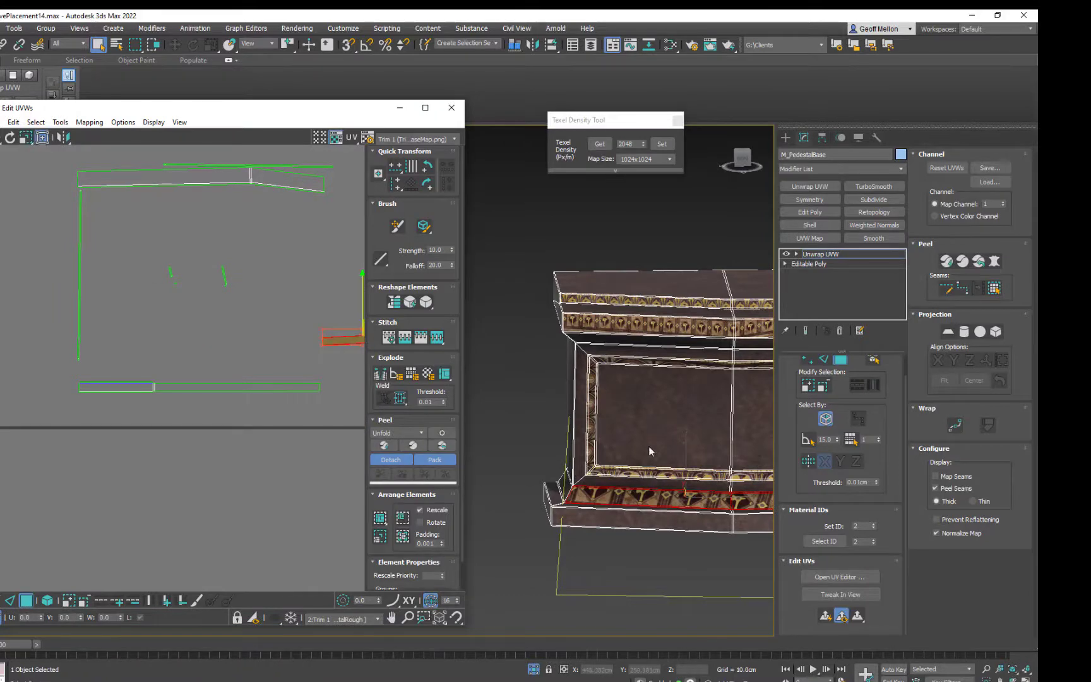
{"action": "middle_click_drag", "start_coordinate": [647, 450], "coordinate": [540, 366]}
{"action": "middle_click_drag", "start_coordinate": [248, 290], "coordinate": [223, 371]}
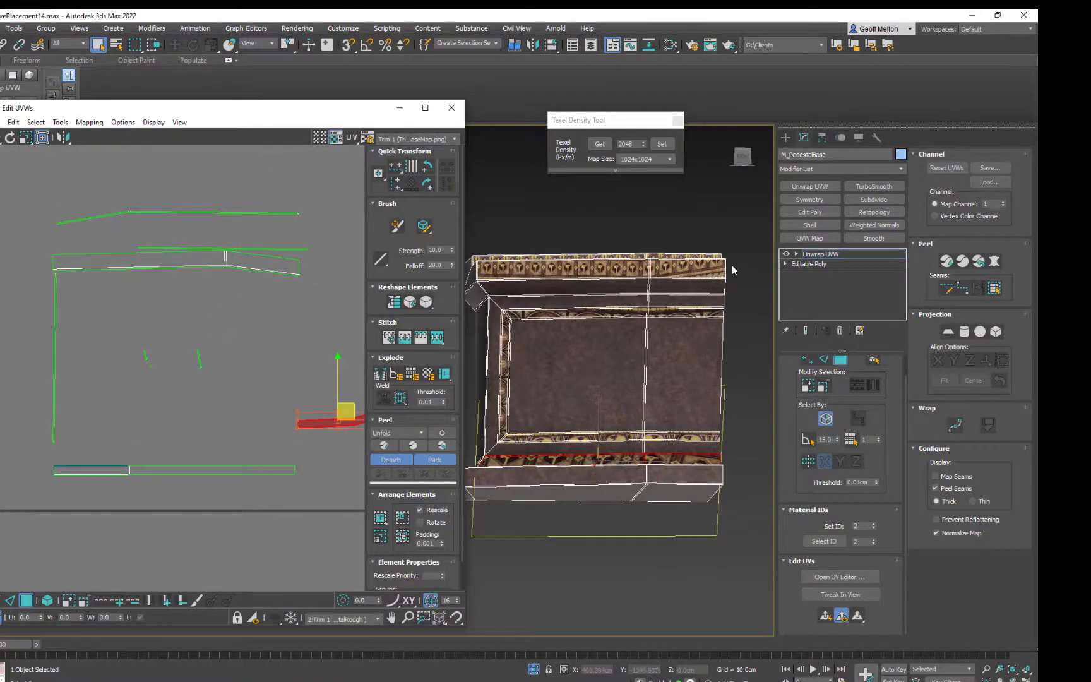
Select the wide trim band below the pedestal's top step, grow the selection to its bordering faces and apply a quick planar map
{"action": "left_click", "coordinate": [721, 270]}
{"action": "middle_click_drag", "start_coordinate": [245, 292], "coordinate": [282, 317]}
{"action": "middle_click_drag", "start_coordinate": [547, 325], "coordinate": [599, 348], "text": "alt"}
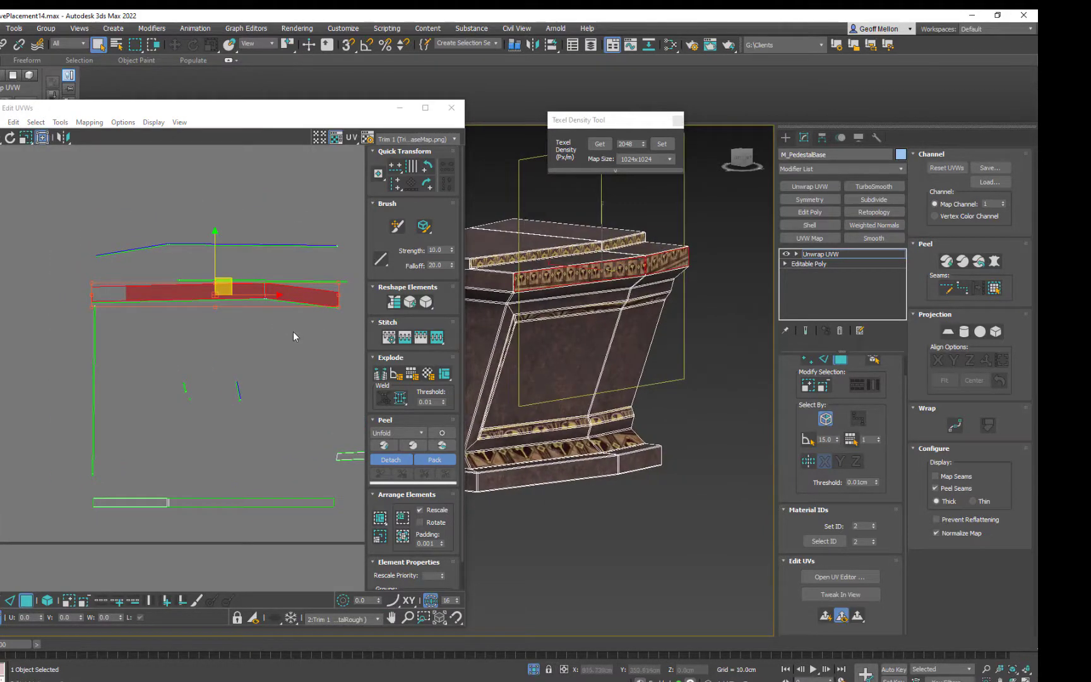
{"action": "middle_click_drag", "start_coordinate": [333, 362], "coordinate": [57, 331]}
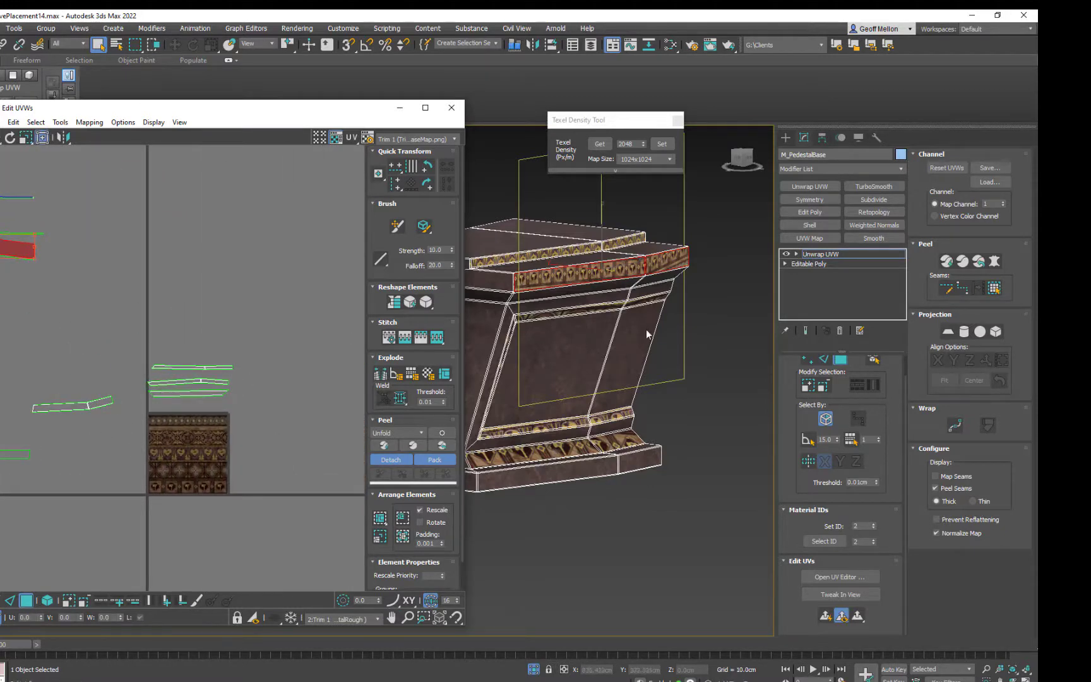
{"action": "left_click", "coordinate": [826, 616]}
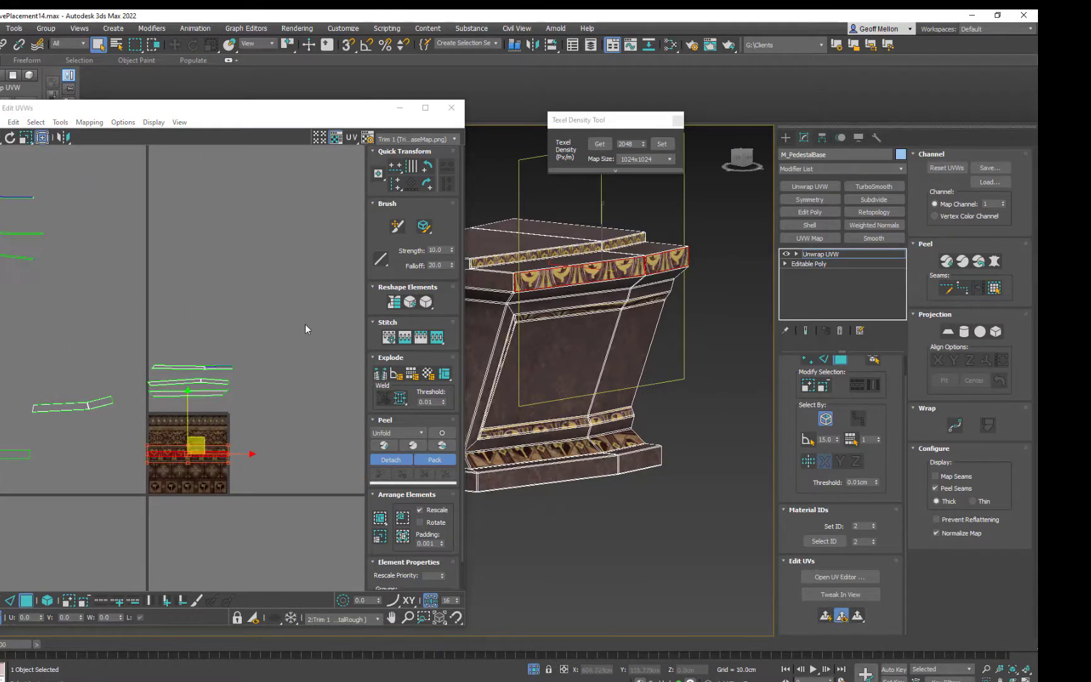
{"action": "key", "text": "ctrl+z"}
{"action": "left_click", "coordinate": [808, 383]}
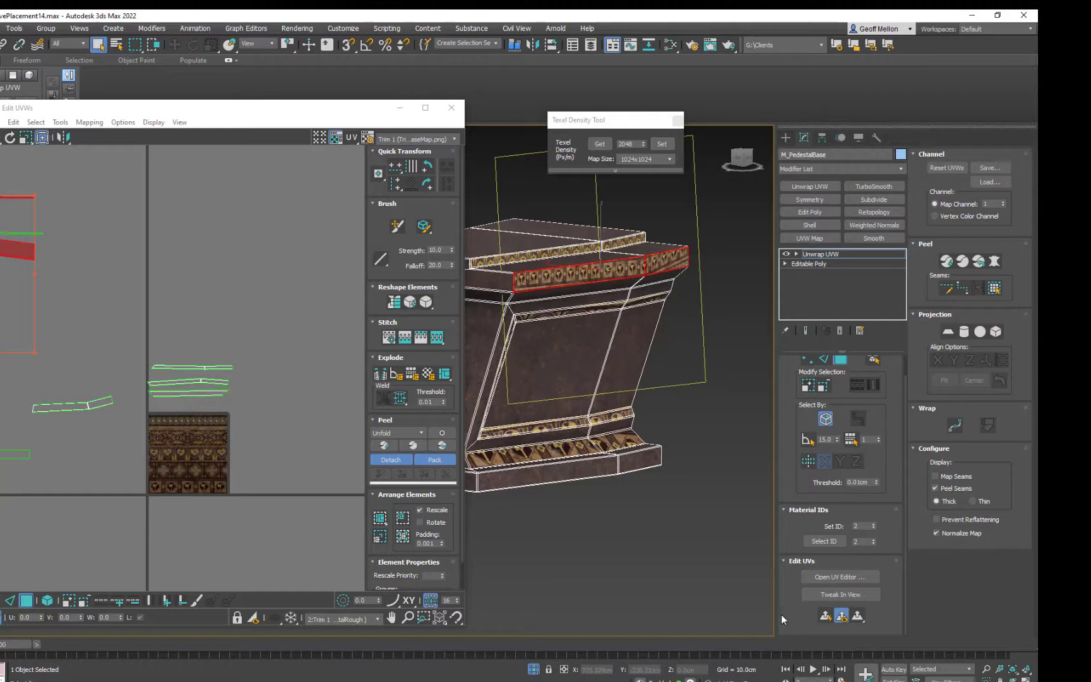
{"action": "left_click", "coordinate": [826, 616]}
{"action": "scroll", "coordinate": [165, 275], "scroll_direction": "up", "scroll_amount": 3}
{"action": "scroll", "coordinate": [139, 316], "scroll_direction": "down", "scroll_amount": 4}
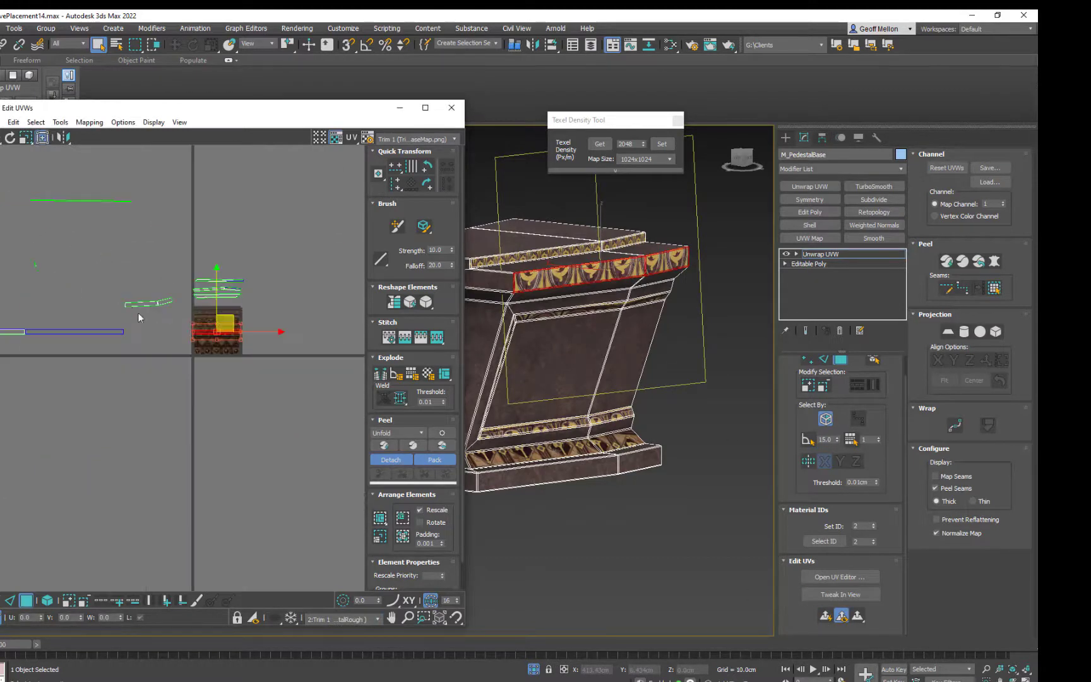
Move the wide upper band's UV shell and the sloped base strip's shell above the texture tile with the other strips
{"action": "scroll", "coordinate": [330, 332], "scroll_direction": "up", "scroll_amount": 3}
{"action": "left_click_drag", "start_coordinate": [331, 346], "coordinate": [330, 167]}
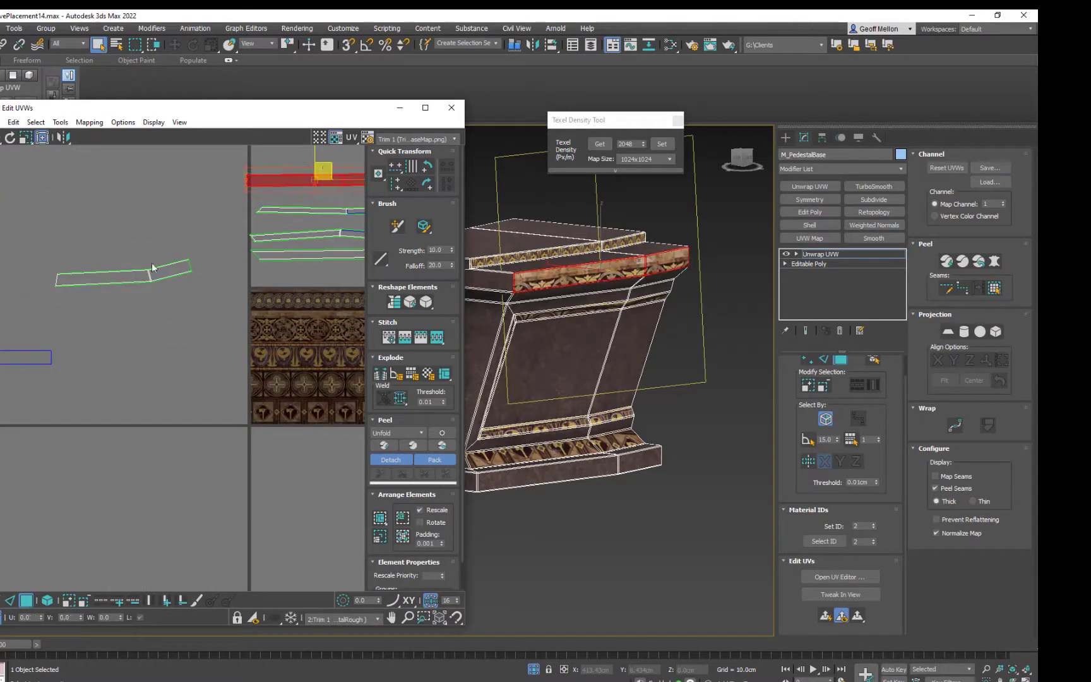
{"action": "middle_click_drag", "start_coordinate": [134, 255], "coordinate": [182, 233]}
{"action": "left_click_drag", "start_coordinate": [57, 208], "coordinate": [257, 265]}
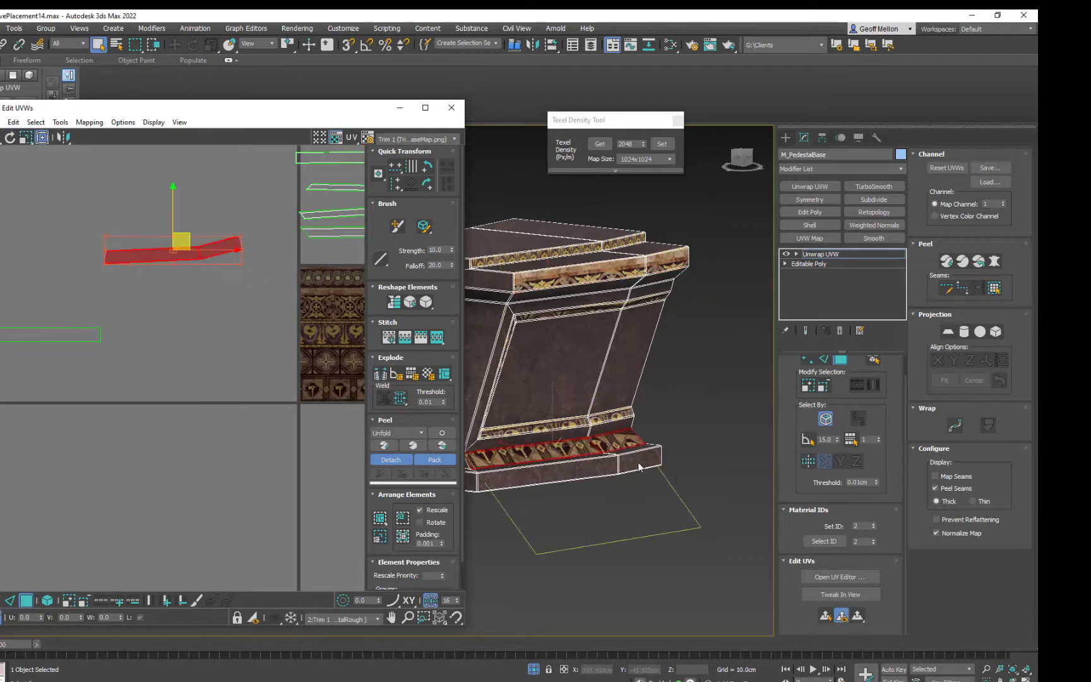
{"action": "left_click_drag", "start_coordinate": [184, 235], "coordinate": [387, 251]}
Planar-map the narrow trim strip around the pedestal's top step, including its bordering faces
{"action": "middle_click_drag", "start_coordinate": [139, 274], "coordinate": [236, 274]}
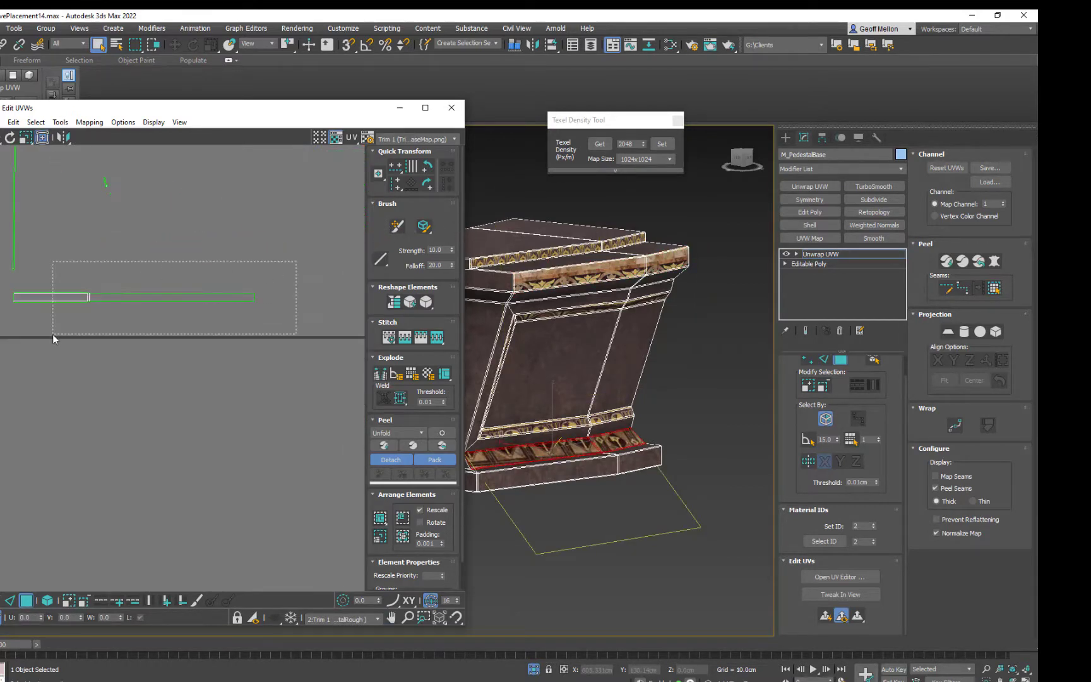
{"action": "left_click_drag", "start_coordinate": [53, 339], "coordinate": [53, 337]}
{"action": "middle_click_drag", "start_coordinate": [572, 419], "coordinate": [565, 363], "text": "alt"}
{"action": "middle_click_drag", "start_coordinate": [36, 304], "coordinate": [77, 362]}
{"action": "scroll", "coordinate": [154, 372], "scroll_direction": "up", "scroll_amount": 4}
{"action": "left_click", "coordinate": [127, 299]}
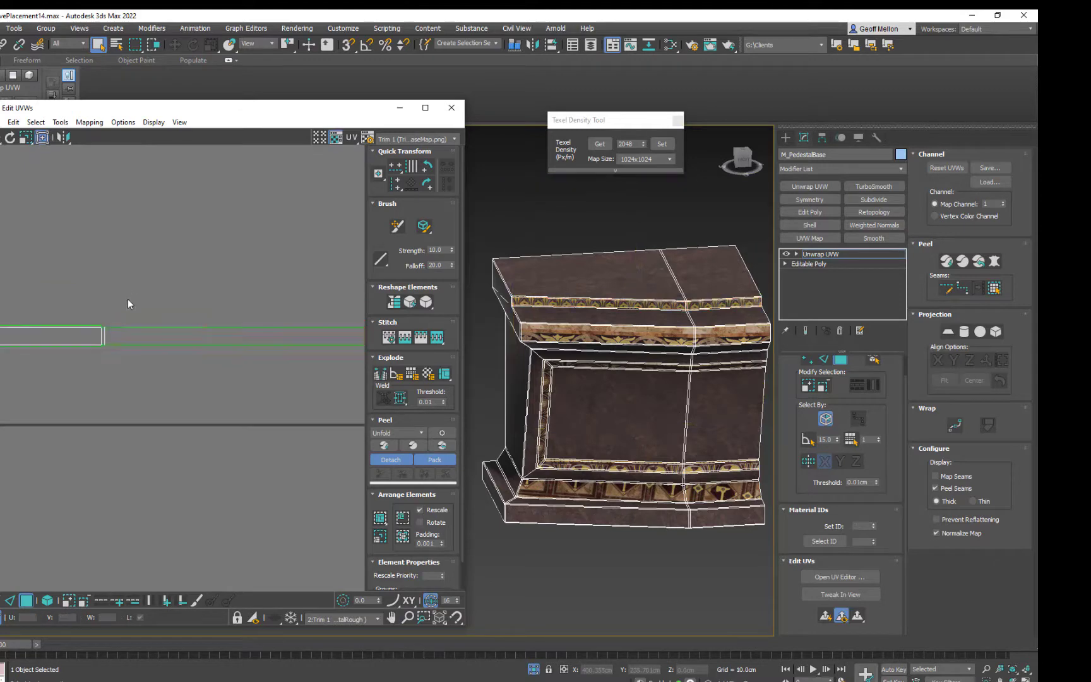
{"action": "left_click", "coordinate": [131, 337]}
{"action": "left_click", "coordinate": [76, 336], "text": "ctrl"}
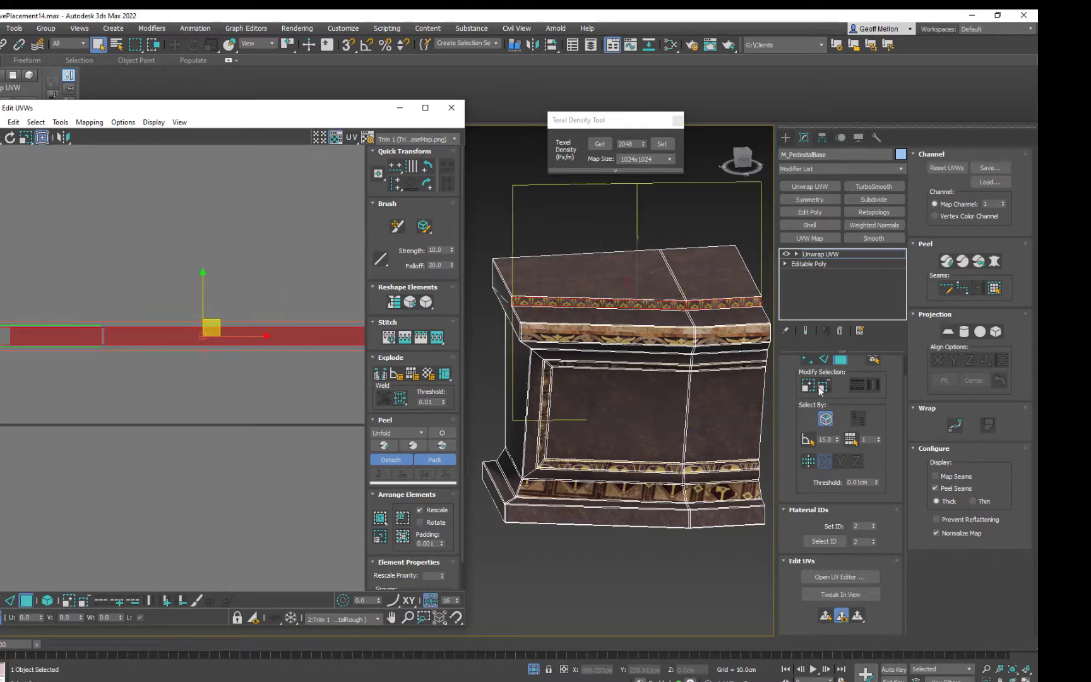
{"action": "scroll", "coordinate": [653, 289], "scroll_direction": "up", "scroll_amount": 8}
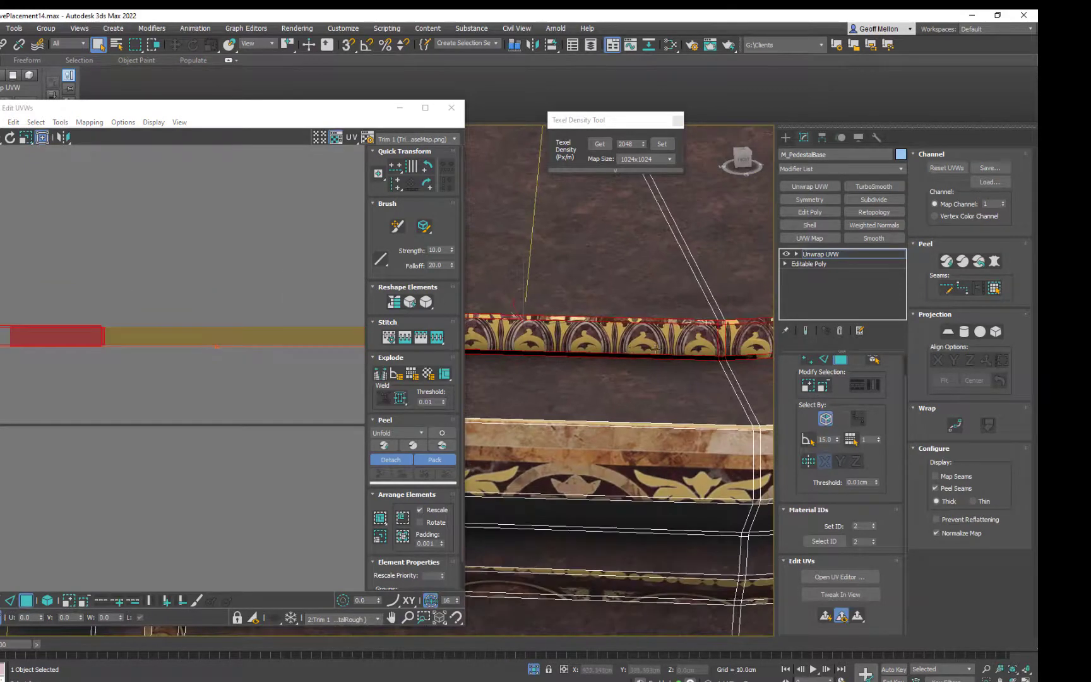
{"action": "scroll", "coordinate": [655, 347], "scroll_direction": "down", "scroll_amount": 8}
{"action": "key", "text": "2"}
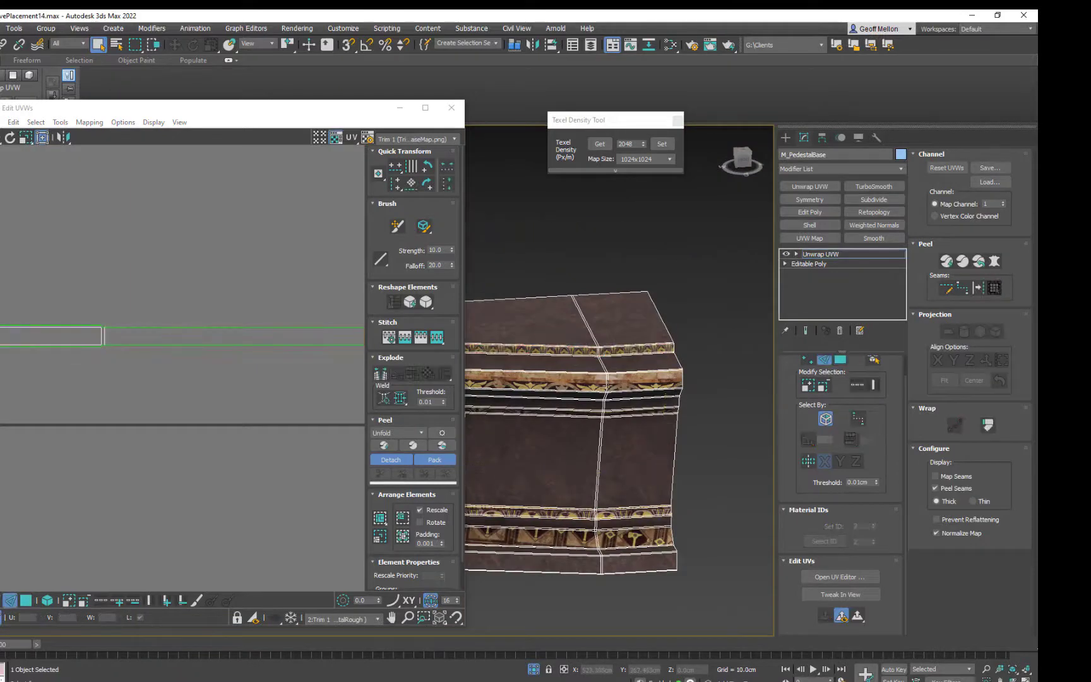
{"action": "key", "text": "3"}
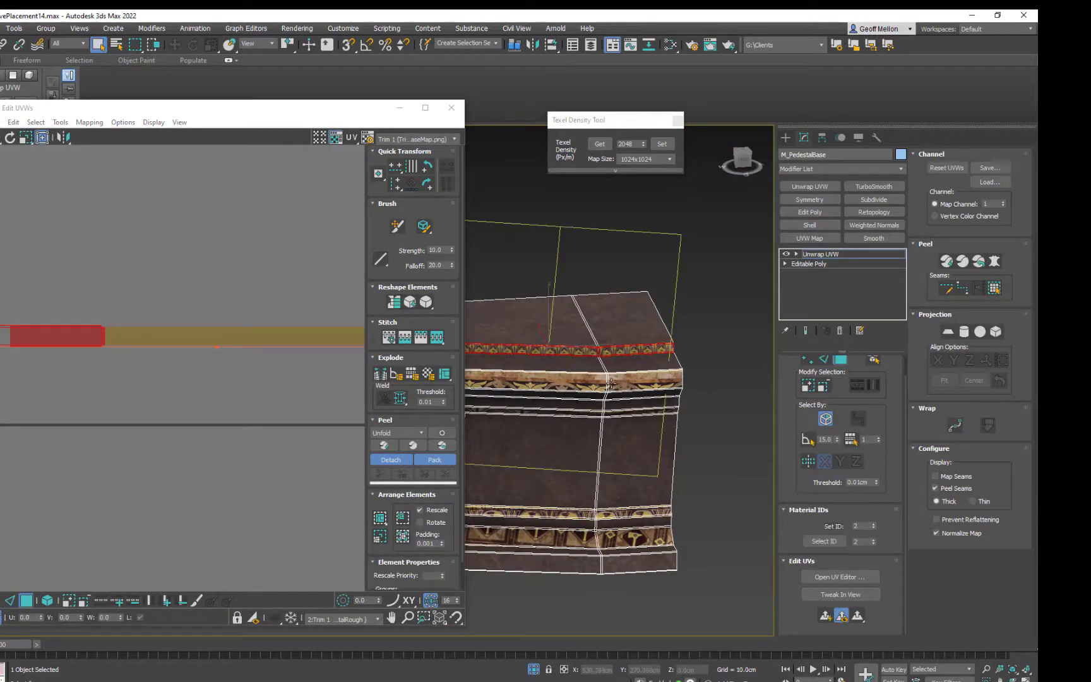
{"action": "scroll", "coordinate": [610, 383], "scroll_direction": "up", "scroll_amount": 6}
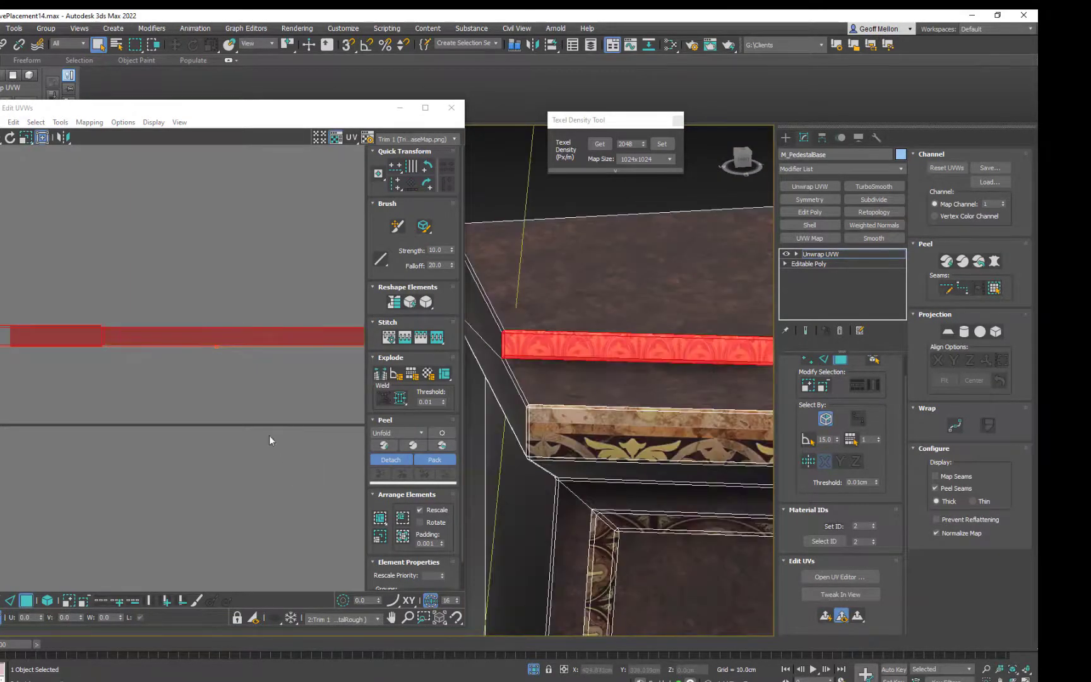
{"action": "left_click", "coordinate": [825, 617]}
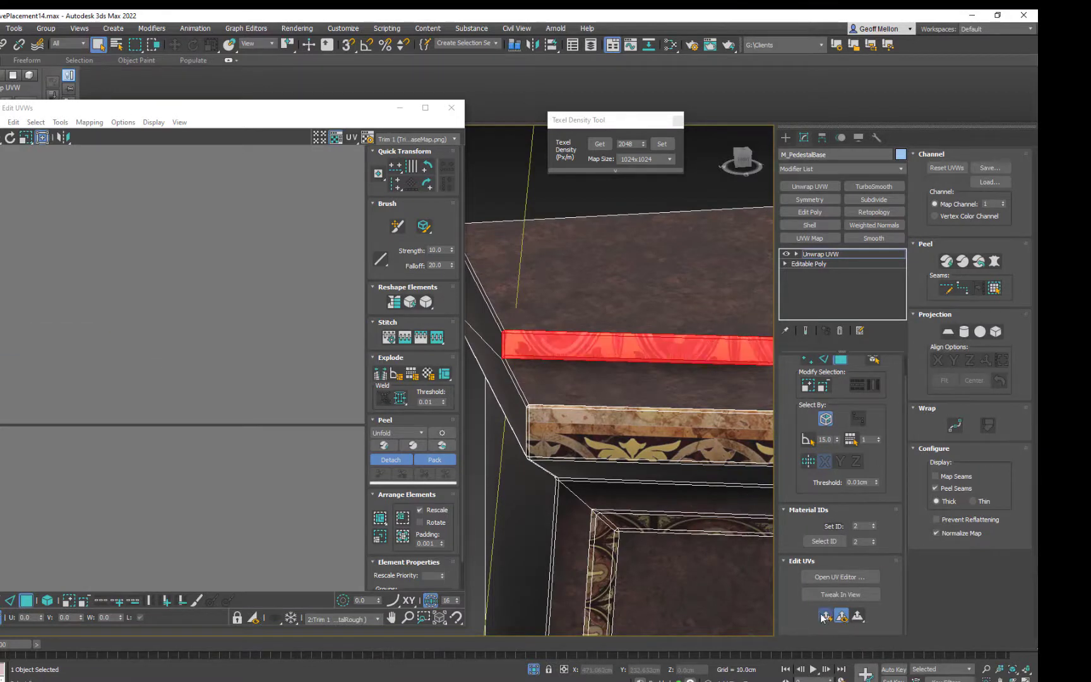
Move the narrow top strip's UV shell above the texture tile, over the other strip shells
{"action": "scroll", "coordinate": [130, 355], "scroll_direction": "down", "scroll_amount": 1}
{"action": "scroll", "coordinate": [130, 359], "scroll_direction": "down", "scroll_amount": 5}
{"action": "scroll", "coordinate": [199, 356], "scroll_direction": "up", "scroll_amount": 3}
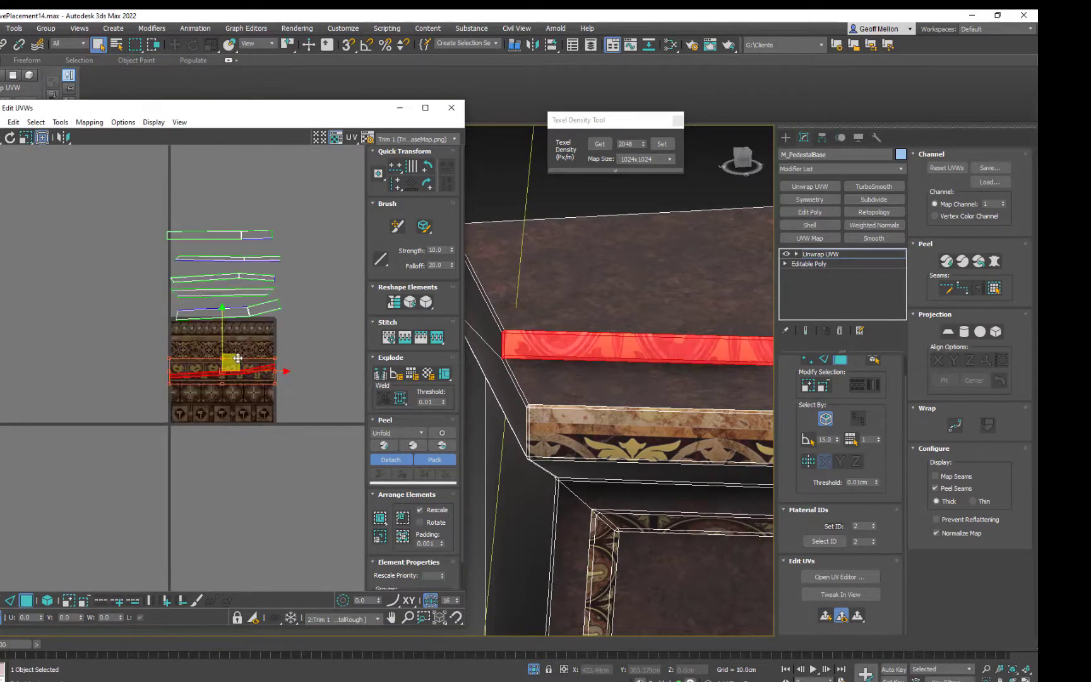
{"action": "left_click_drag", "start_coordinate": [238, 355], "coordinate": [264, 192]}
Select the tiny leftover UV shells, take their corner faces out of the trim material by changing the material ID, and clear the selection
{"action": "scroll", "coordinate": [82, 284], "scroll_direction": "down", "scroll_amount": 6}
{"action": "middle_click_drag", "start_coordinate": [110, 295], "coordinate": [274, 347]}
{"action": "left_click_drag", "start_coordinate": [234, 293], "coordinate": [161, 395]}
{"action": "scroll", "coordinate": [581, 404], "scroll_direction": "down", "scroll_amount": 4}
{"action": "middle_click_drag", "start_coordinate": [667, 467], "coordinate": [597, 399]}
{"action": "scroll", "coordinate": [625, 463], "scroll_direction": "up", "scroll_amount": 10}
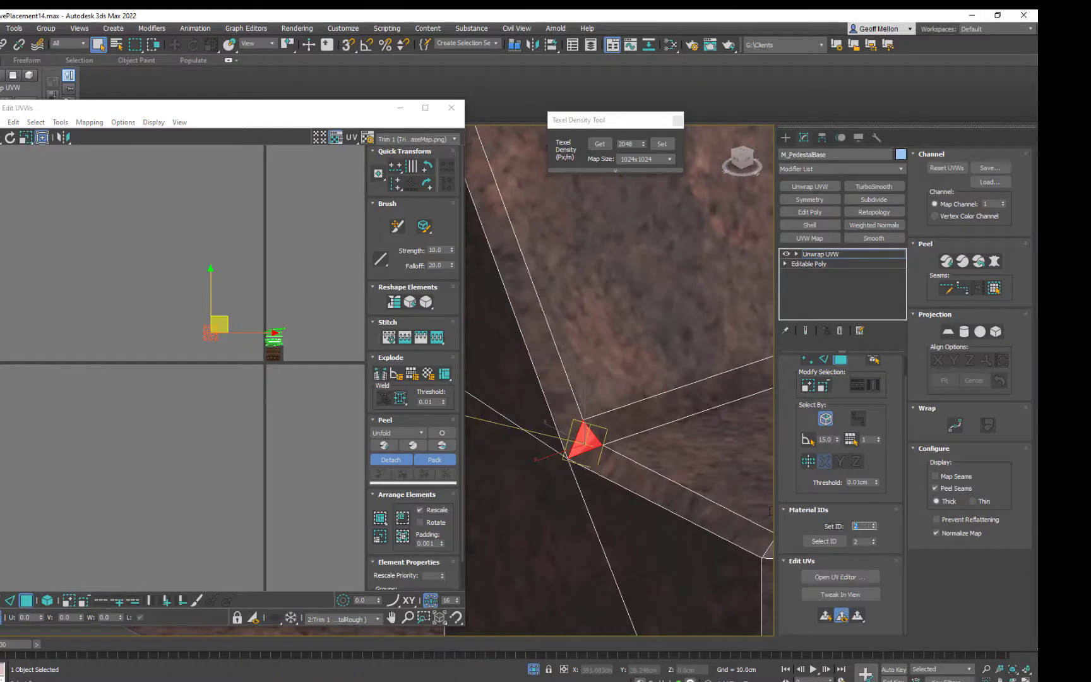
{"action": "key", "text": "ctrl+d"}
{"action": "scroll", "coordinate": [673, 420], "scroll_direction": "down", "scroll_amount": 6}
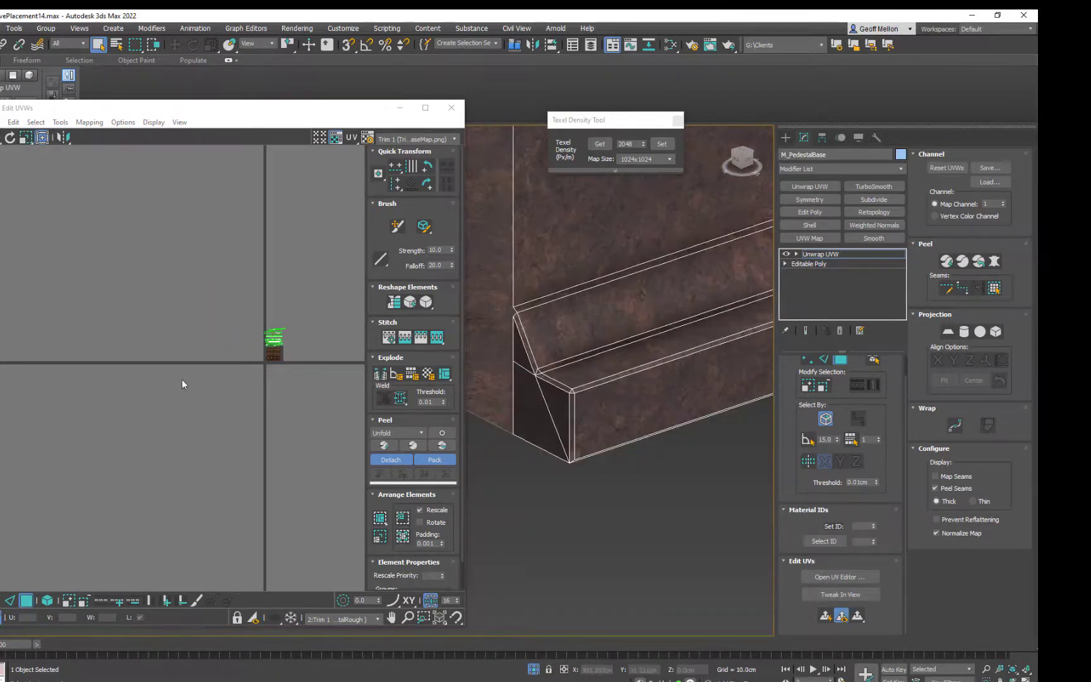
Examine the trim around the pedestal base's corner, base, and upper strips, together with the UV shell layout
{"action": "middle_click_drag", "start_coordinate": [346, 348], "coordinate": [409, 381]}
{"action": "scroll", "coordinate": [409, 380], "scroll_direction": "down", "scroll_amount": 1}
{"action": "scroll", "coordinate": [304, 384], "scroll_direction": "up", "scroll_amount": 4}
{"action": "middle_click_drag", "start_coordinate": [293, 346], "coordinate": [94, 355]}
{"action": "scroll", "coordinate": [609, 335], "scroll_direction": "down", "scroll_amount": 5}
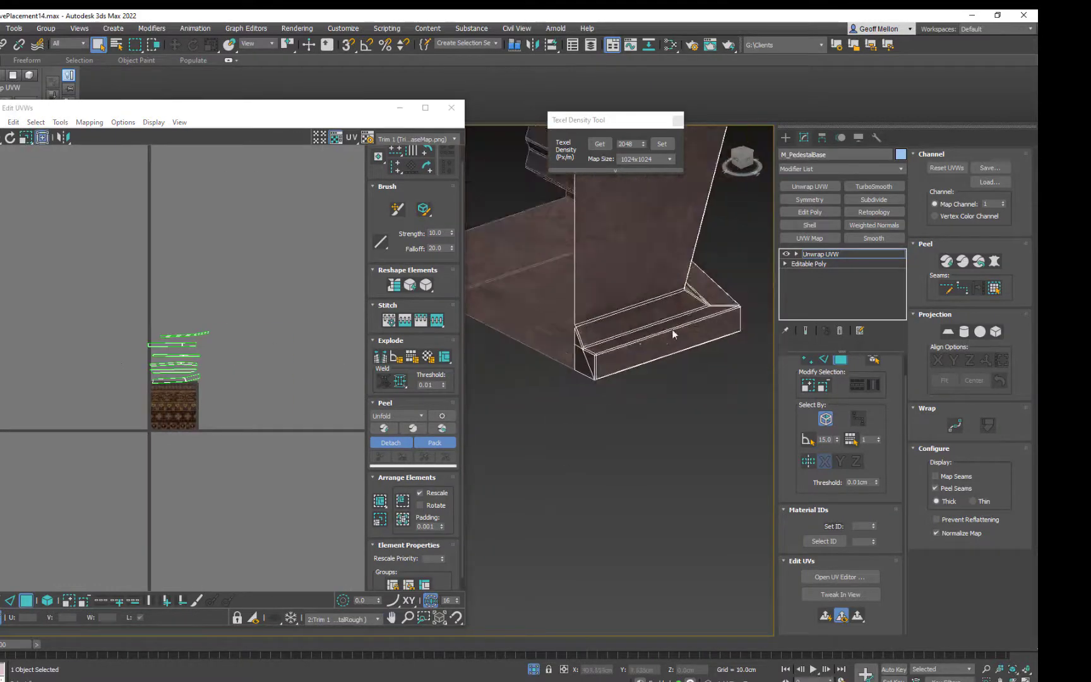
{"action": "scroll", "coordinate": [673, 331], "scroll_direction": "down", "scroll_amount": 3}
{"action": "mouse_move", "coordinate": [689, 309]}
{"action": "middle_mouse_down", "text": "alt"}
{"action": "mouse_move", "coordinate": [672, 227]}
{"action": "mouse_move", "coordinate": [641, 243]}
{"action": "mouse_move", "coordinate": [628, 349]}
{"action": "mouse_move", "coordinate": [637, 385]}
{"action": "mouse_move", "coordinate": [612, 370]}
{"action": "mouse_move", "coordinate": [631, 316]}
{"action": "mouse_move", "coordinate": [669, 316]}
{"action": "middle_mouse_up", "text": "alt"}
{"action": "scroll", "coordinate": [696, 372], "scroll_direction": "up", "scroll_amount": 5}
{"action": "middle_click_drag", "start_coordinate": [669, 316], "coordinate": [691, 471]}
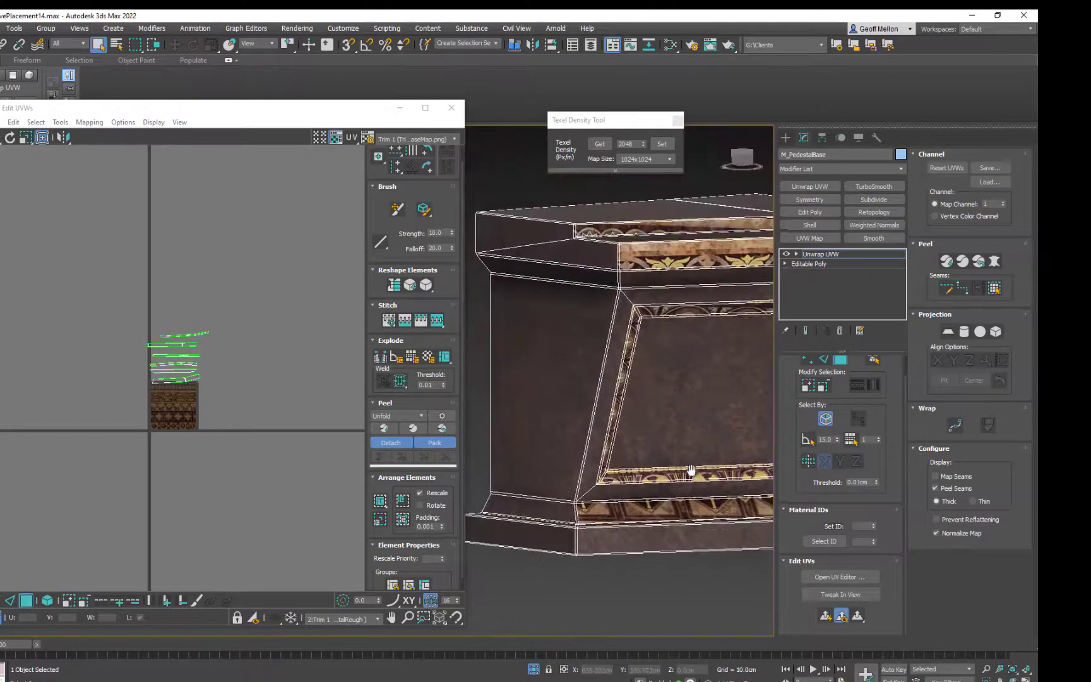
{"action": "middle_click_drag", "start_coordinate": [669, 373], "coordinate": [629, 385], "text": "alt"}
{"action": "scroll", "coordinate": [650, 372], "scroll_direction": "up", "scroll_amount": 2}
{"action": "middle_click_drag", "start_coordinate": [629, 385], "coordinate": [502, 483]}
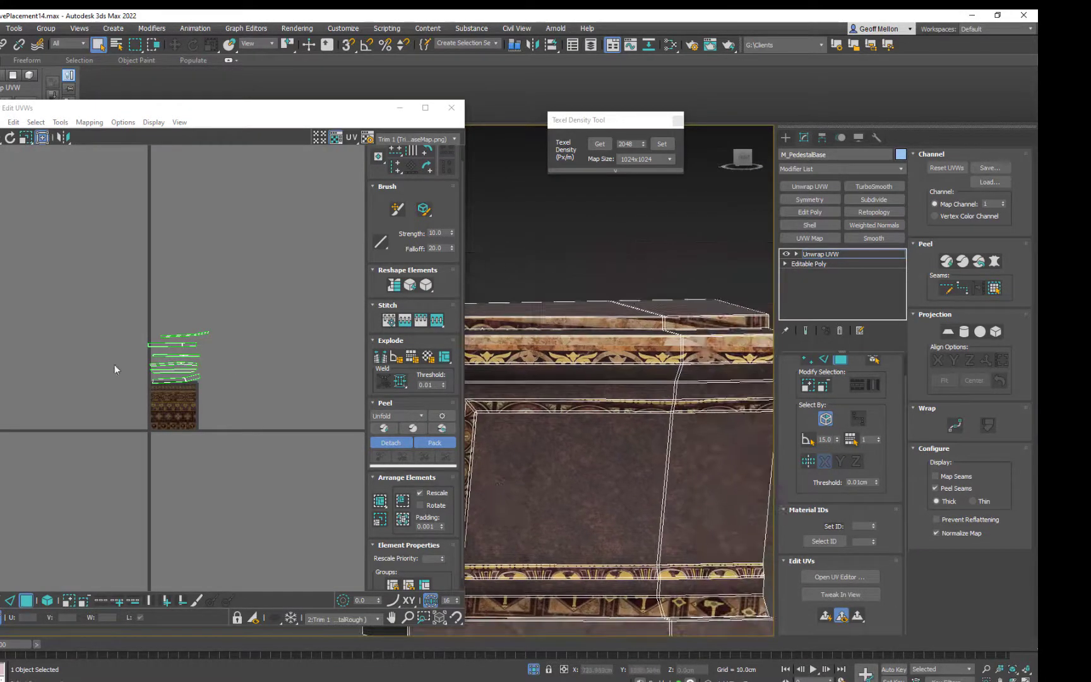
Select the pedestal's topmost trim strip and extend the selection to its whole UV shell
{"action": "scroll", "coordinate": [114, 363], "scroll_direction": "up", "scroll_amount": 4}
{"action": "left_click", "coordinate": [603, 323]}
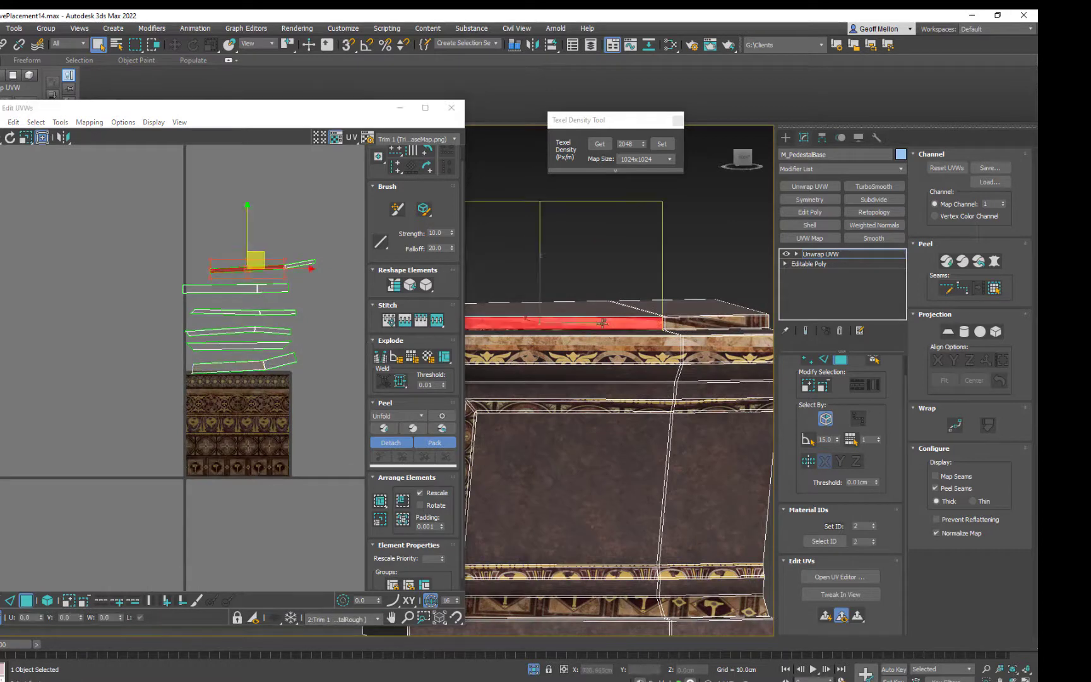
{"action": "scroll", "coordinate": [233, 284], "scroll_direction": "up", "scroll_amount": 4}
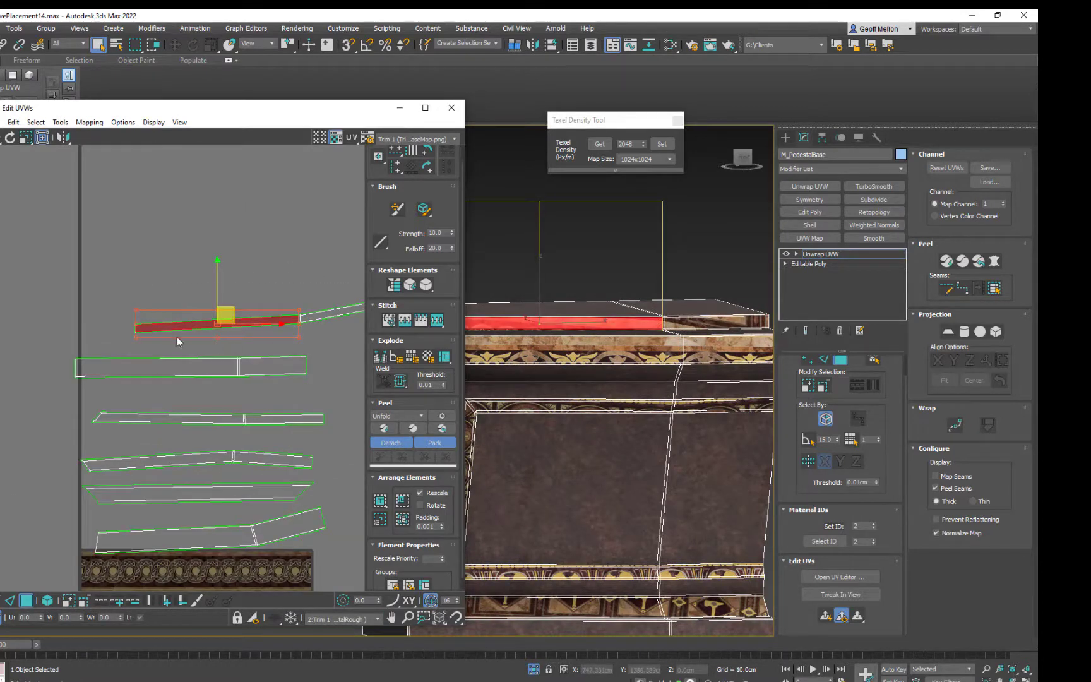
{"action": "double_click", "coordinate": [197, 325]}
{"action": "middle_click_drag", "start_coordinate": [227, 302], "coordinate": [71, 285]}
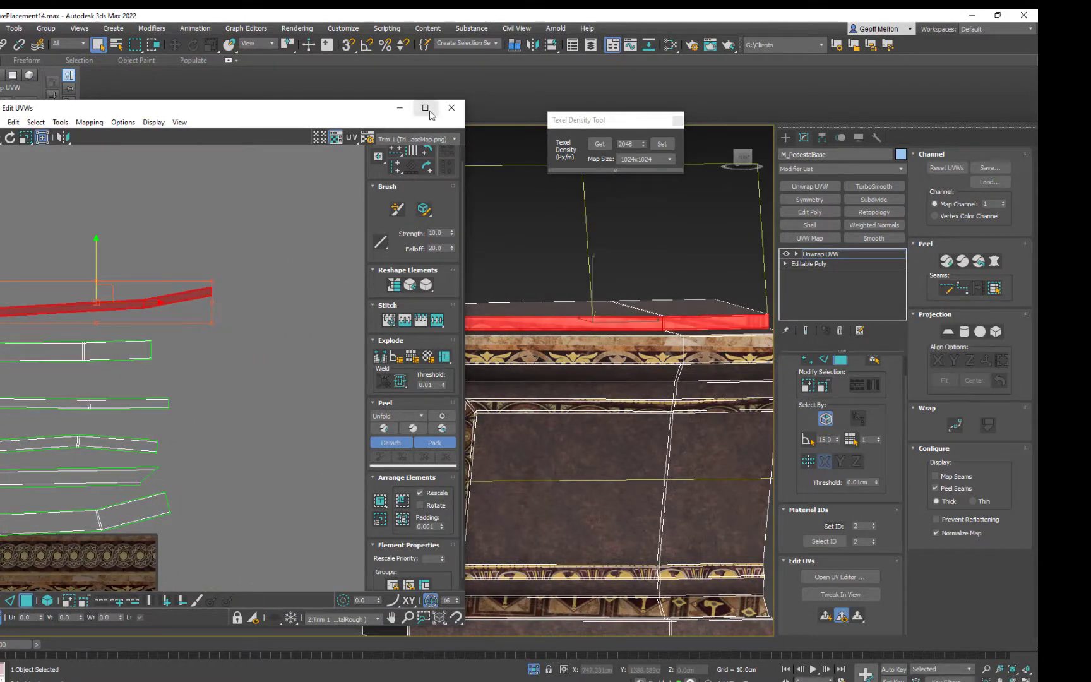
Reposition and widen the UV editor window so that all strip shells fit in view
{"action": "left_click_drag", "start_coordinate": [263, 112], "coordinate": [294, 73]}
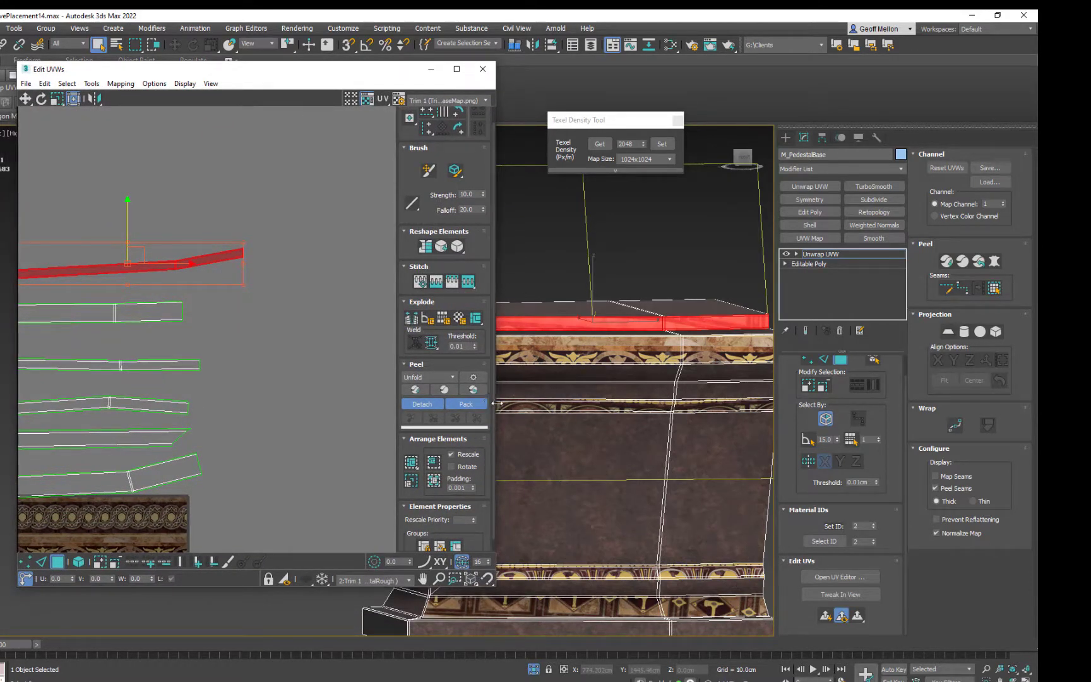
{"action": "left_click_drag", "start_coordinate": [497, 406], "coordinate": [766, 406]}
{"action": "middle_click_drag", "start_coordinate": [463, 264], "coordinate": [541, 280]}
{"action": "middle_click_drag", "start_coordinate": [525, 277], "coordinate": [533, 271]}
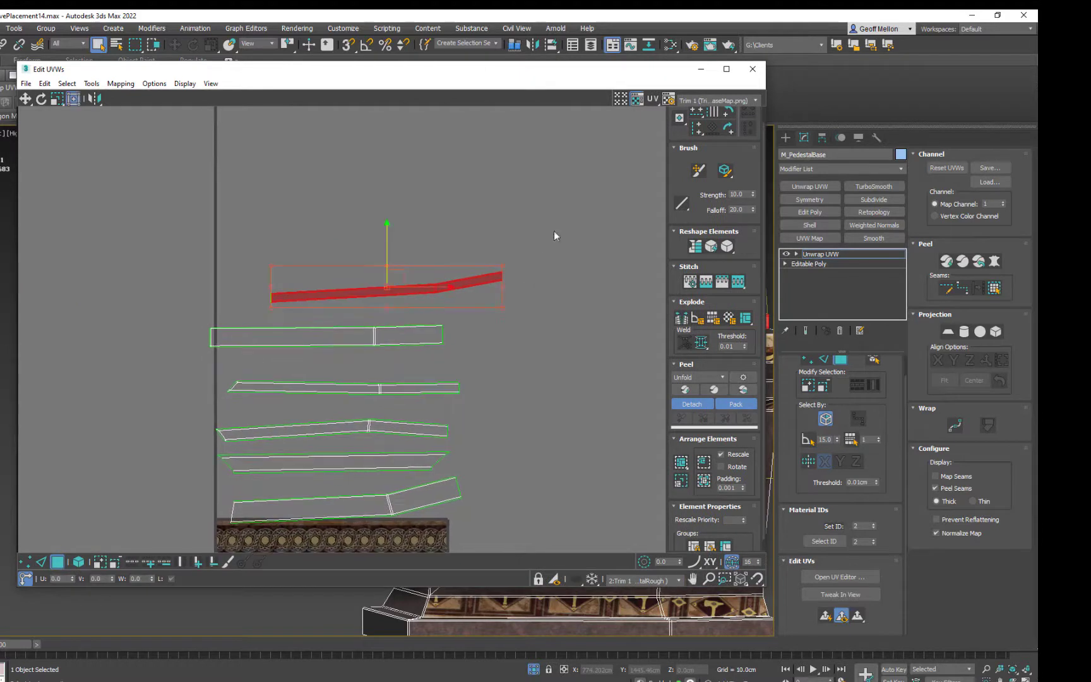
{"action": "middle_click_drag", "start_coordinate": [466, 207], "coordinate": [457, 186]}
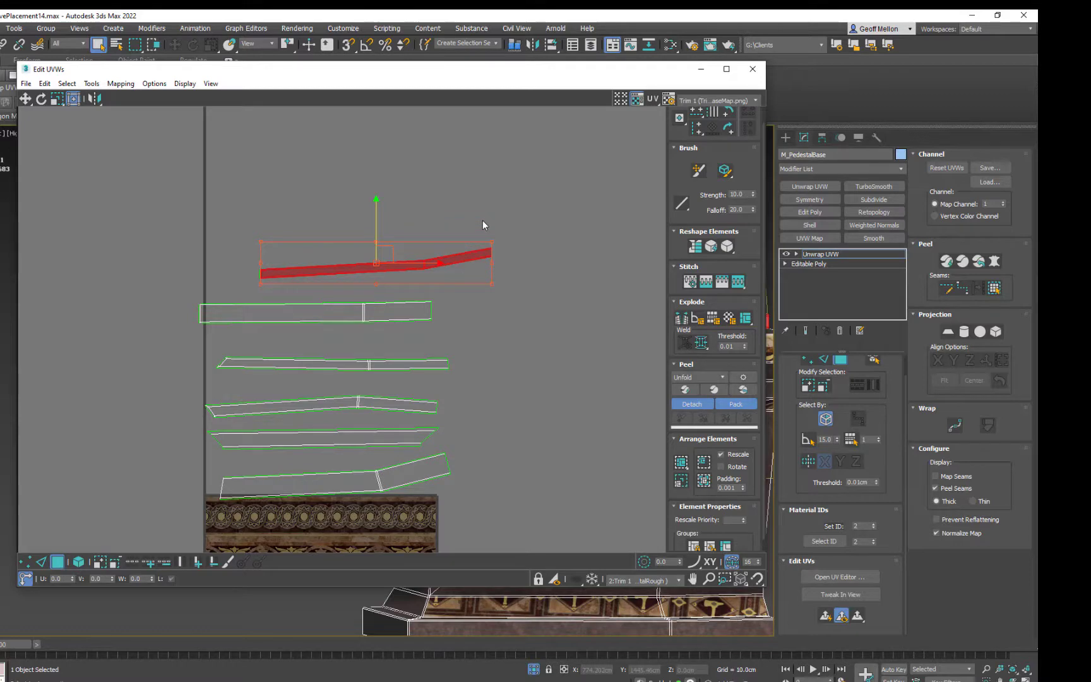
Select all the trim strip shells and set their texel density to 2048 px/m for a 1024x1024 map
{"action": "key", "text": "ctrl+a"}
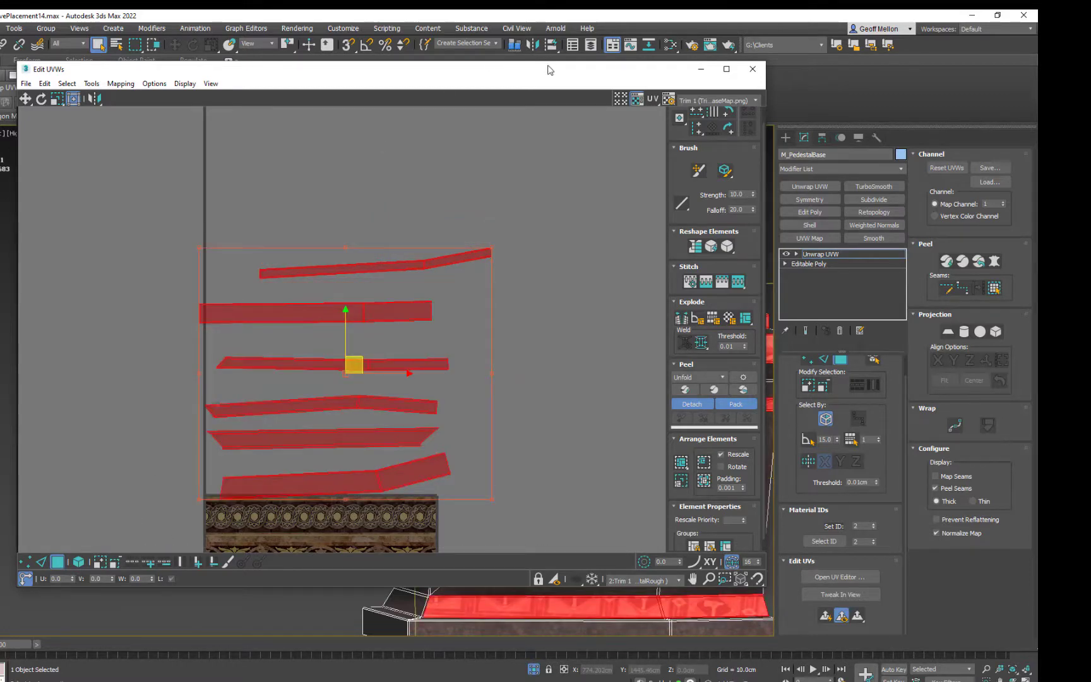
{"action": "left_click_drag", "start_coordinate": [548, 70], "coordinate": [381, 79]}
{"action": "left_click", "coordinate": [662, 144]}
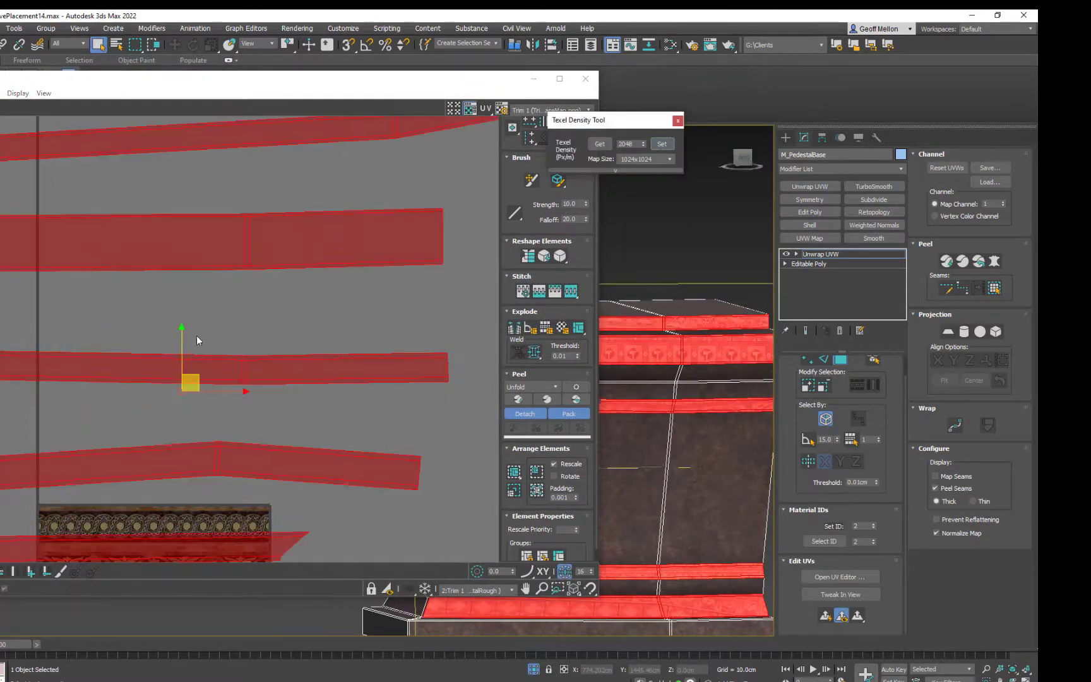
{"action": "scroll", "coordinate": [230, 334], "scroll_direction": "down", "scroll_amount": 5}
{"action": "middle_click_drag", "start_coordinate": [226, 346], "coordinate": [351, 287]}
{"action": "scroll", "coordinate": [322, 382], "scroll_direction": "up", "scroll_amount": 6}
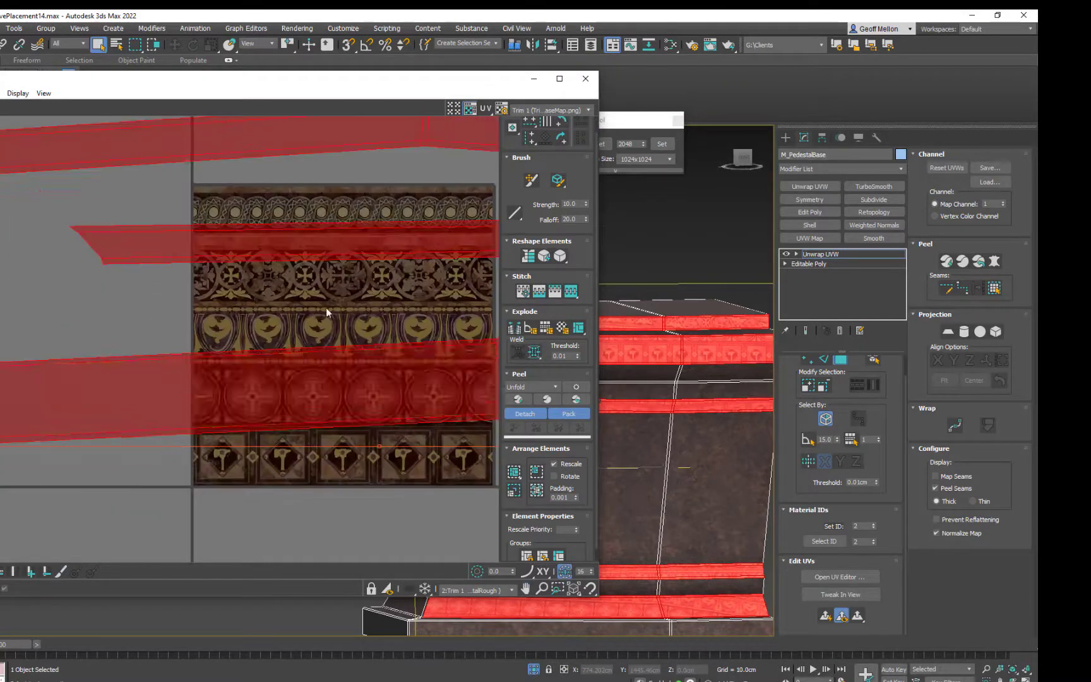
{"action": "middle_click_drag", "start_coordinate": [364, 389], "coordinate": [233, 395]}
{"action": "scroll", "coordinate": [234, 395], "scroll_direction": "down", "scroll_amount": 4}
{"action": "scroll", "coordinate": [284, 306], "scroll_direction": "down", "scroll_amount": 2}
{"action": "middle_click_drag", "start_coordinate": [284, 307], "coordinate": [361, 349]}
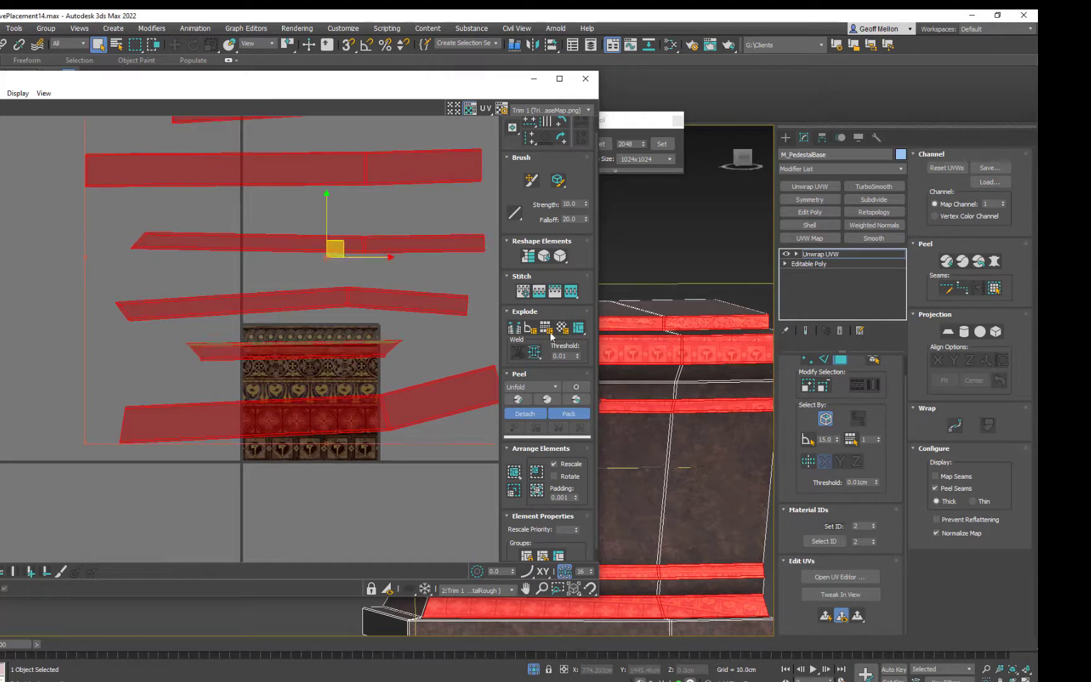
Straighten the mitred strip lying over the texture by selecting its long edges and aligning them horizontally in place
{"action": "left_click", "coordinate": [824, 360]}
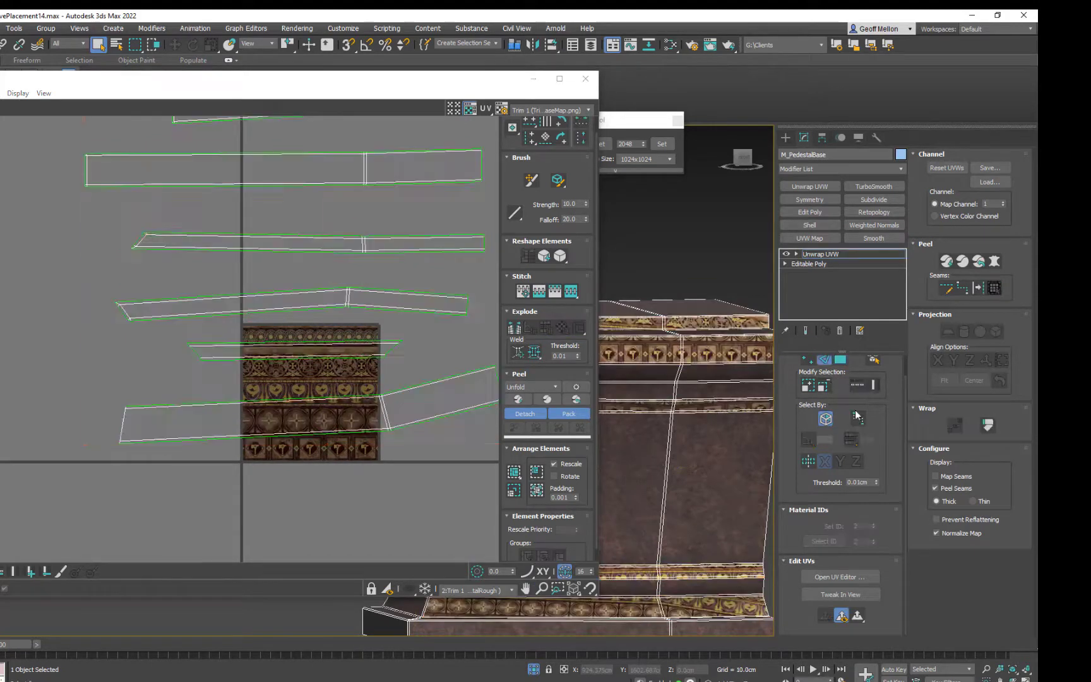
{"action": "left_click_drag", "start_coordinate": [350, 333], "coordinate": [339, 386]}
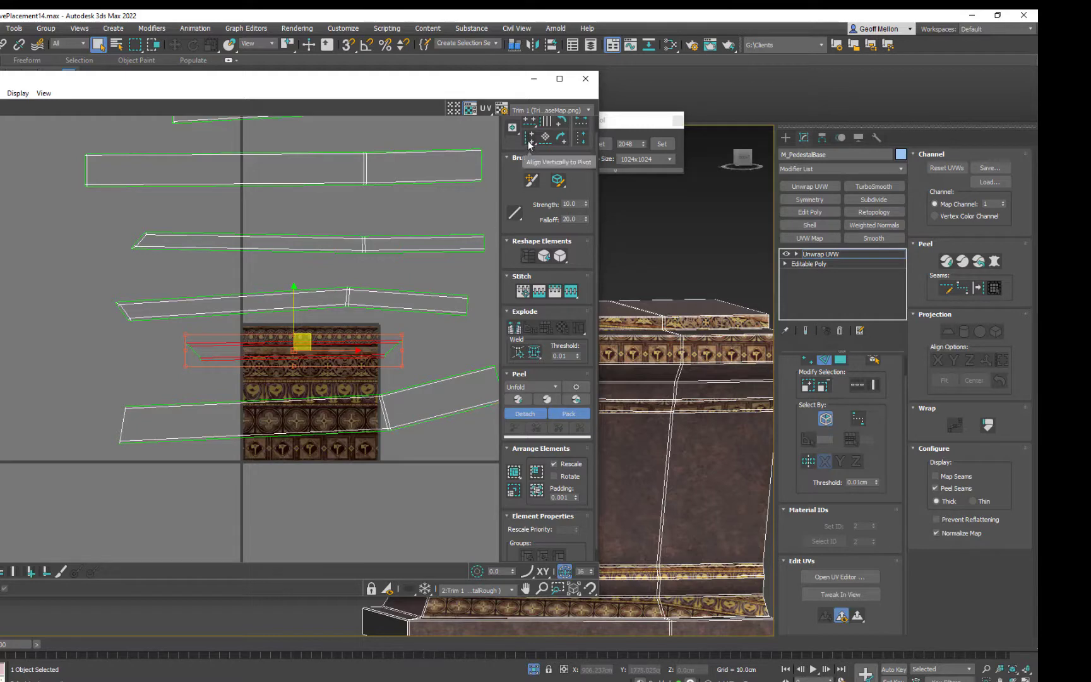
{"action": "scroll", "coordinate": [529, 145], "scroll_direction": "up", "scroll_amount": 1}
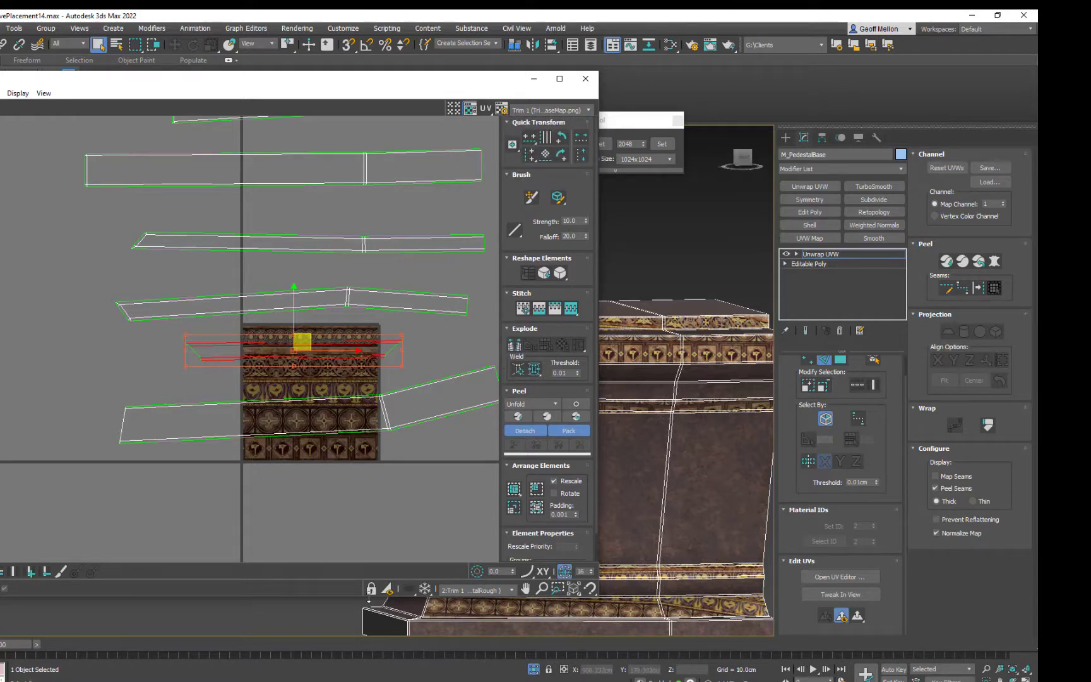
{"action": "left_click_drag", "start_coordinate": [338, 597], "coordinate": [341, 664]}
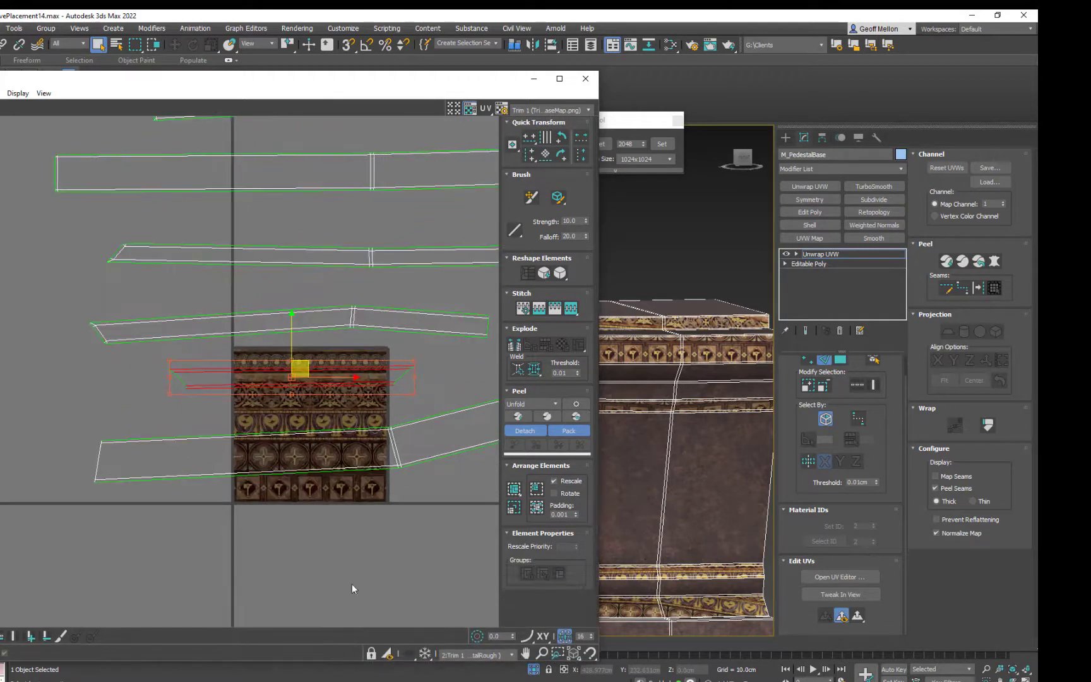
{"action": "left_click", "coordinate": [570, 402]}
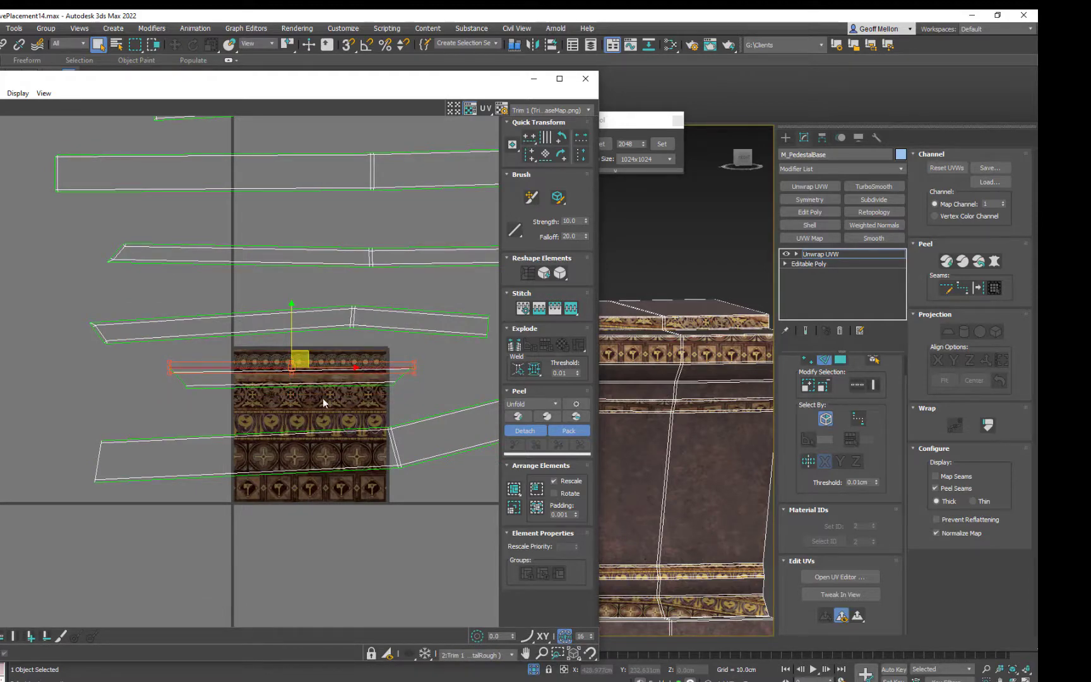
{"action": "scroll", "coordinate": [323, 398], "scroll_direction": "up", "scroll_amount": 2}
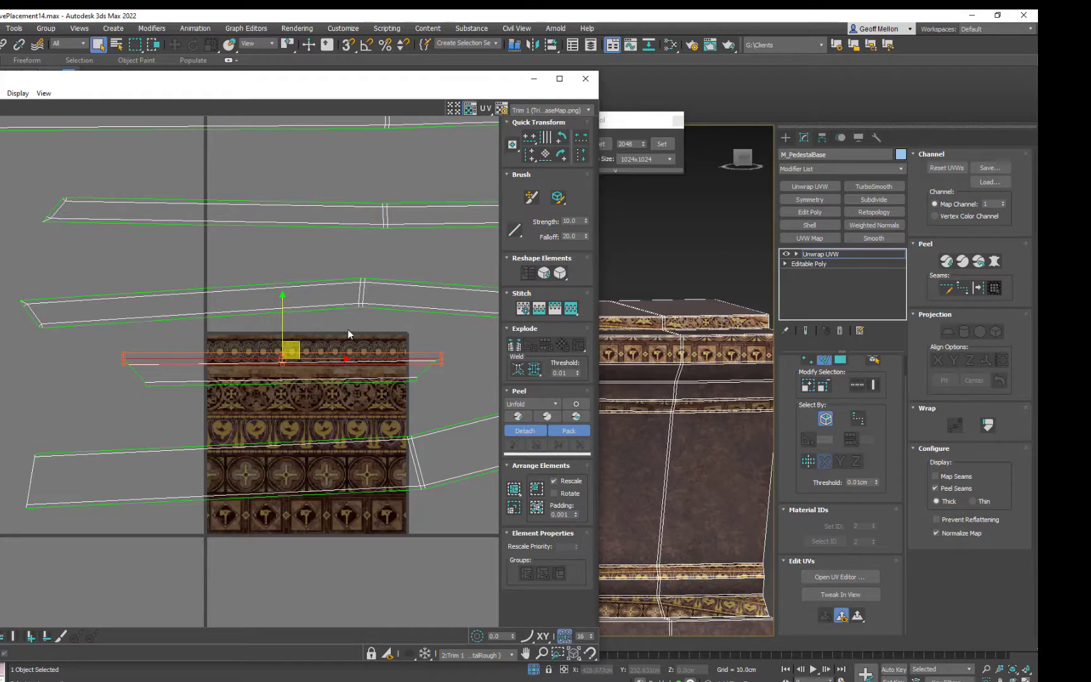
{"action": "key", "text": "ctrl+z"}
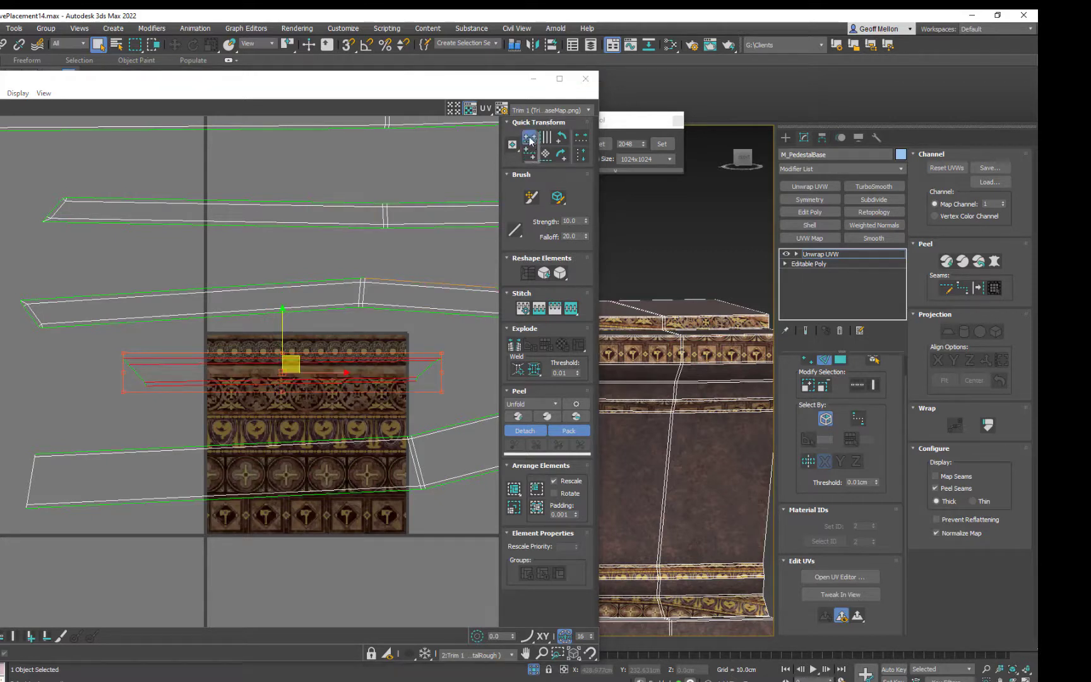
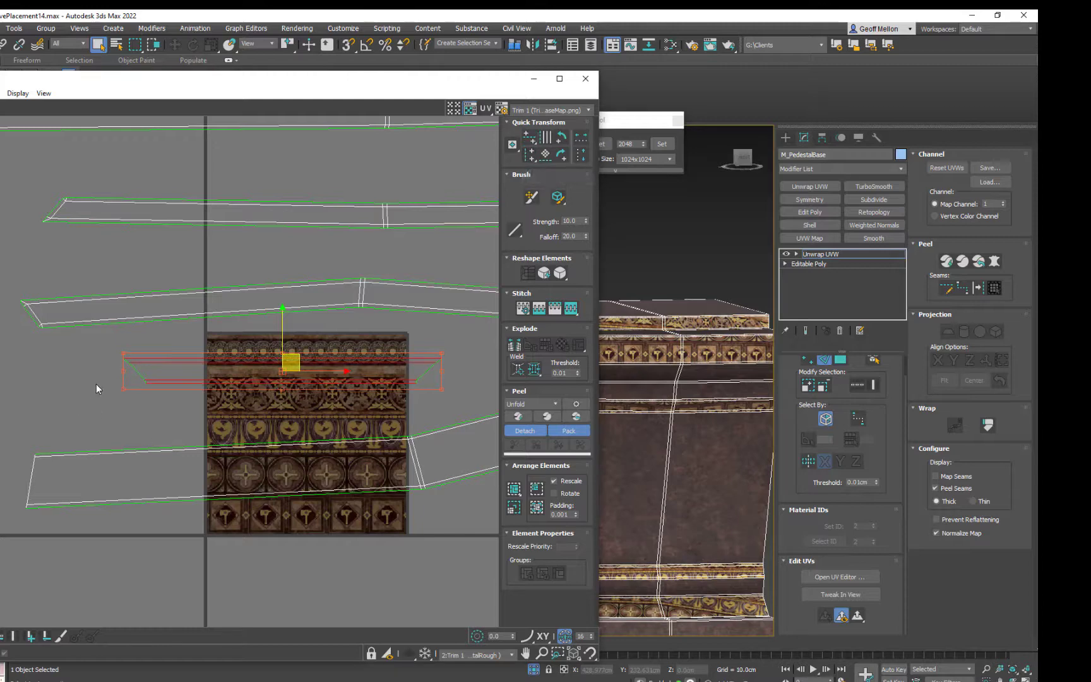
Select the long edges of the bent strip directly above the texture and extend the selection along their full loops
{"action": "middle_click_drag", "start_coordinate": [94, 350], "coordinate": [77, 344]}
{"action": "middle_click_drag", "start_coordinate": [266, 321], "coordinate": [210, 361]}
{"action": "left_click_drag", "start_coordinate": [353, 353], "coordinate": [364, 348]}
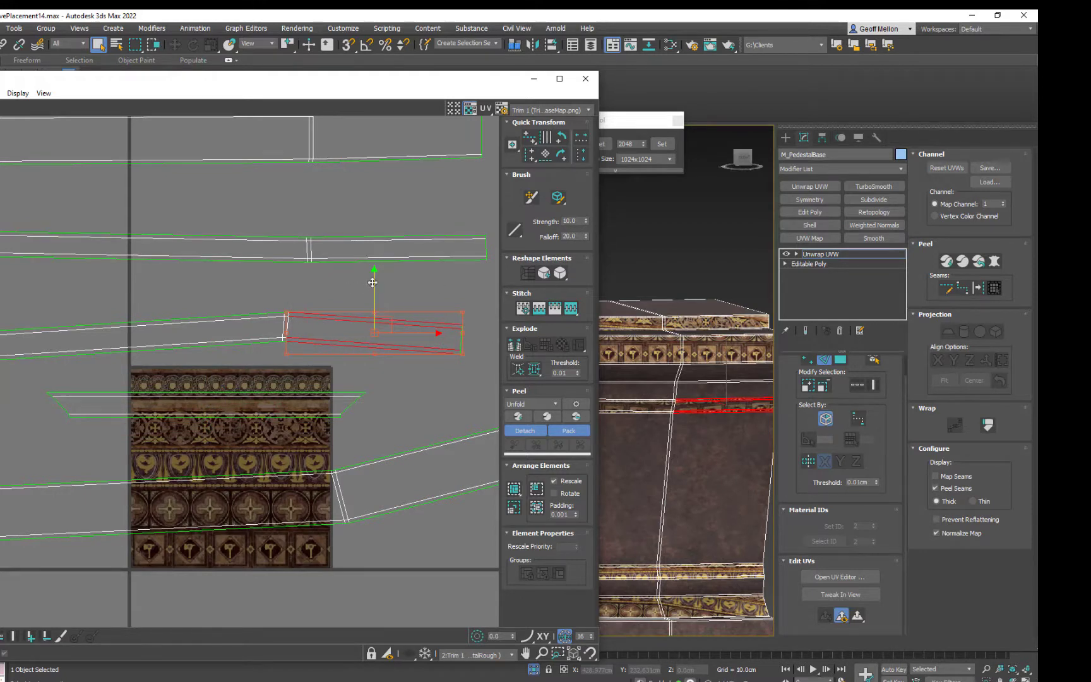
{"action": "left_click_drag", "start_coordinate": [382, 284], "coordinate": [379, 392]}
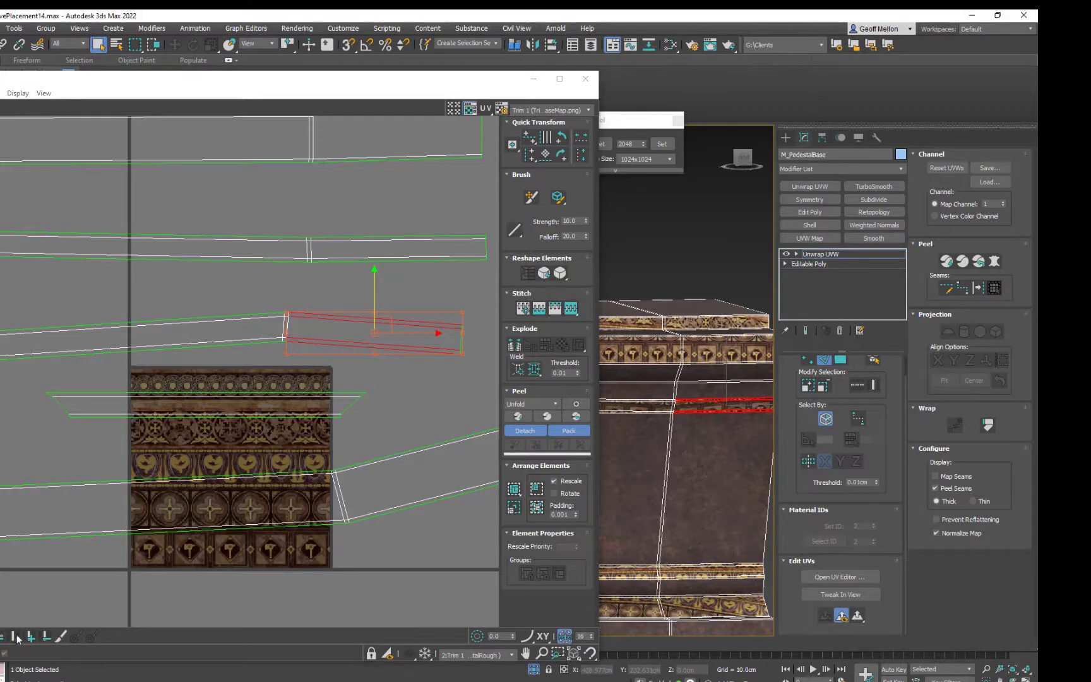
{"action": "middle_click_drag", "start_coordinate": [241, 448], "coordinate": [383, 407]}
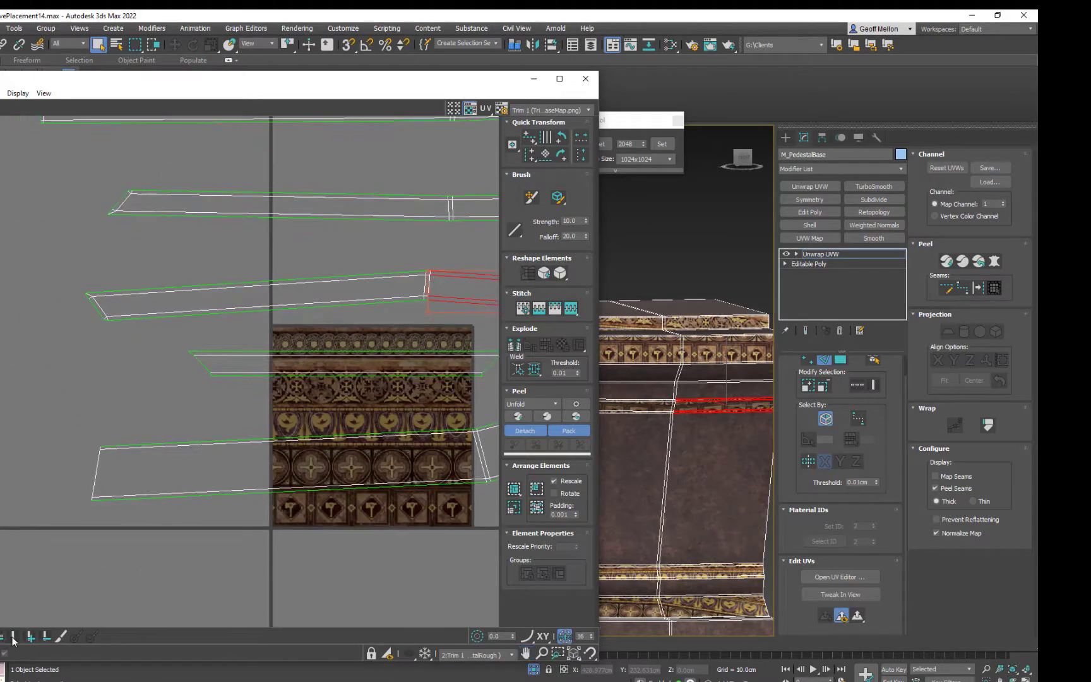
{"action": "key", "text": "alt+l"}
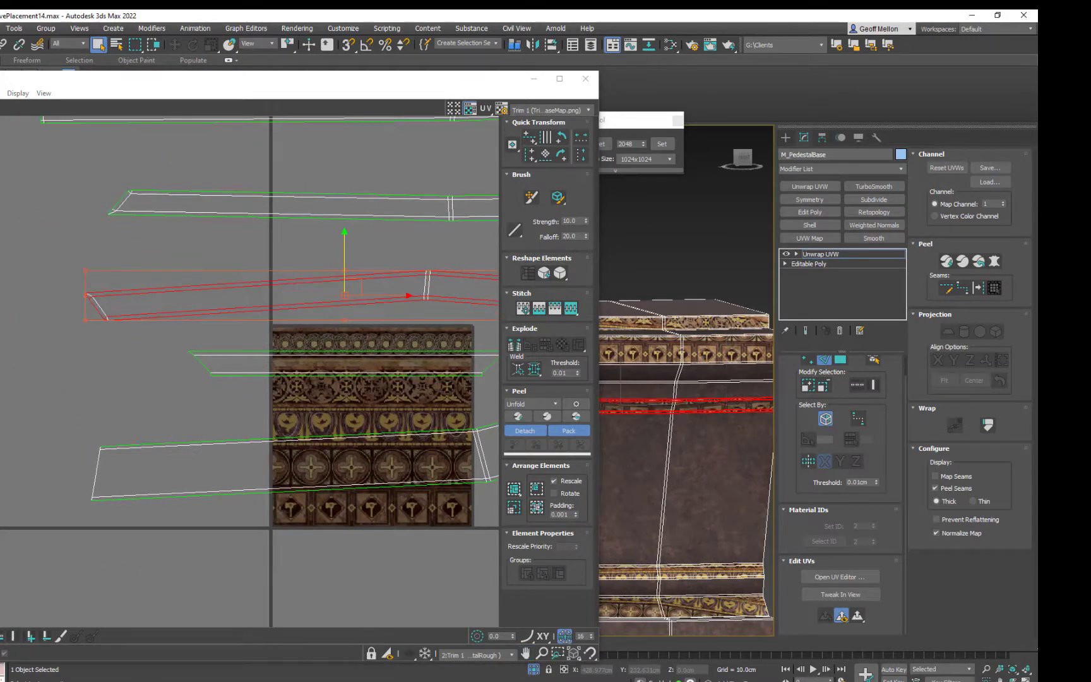
Remove the slanted end edges from the selection and align the bent strip's long edges horizontally in place
{"action": "middle_click_drag", "start_coordinate": [321, 344], "coordinate": [250, 372]}
{"action": "scroll", "coordinate": [157, 304], "scroll_direction": "up", "scroll_amount": 3}
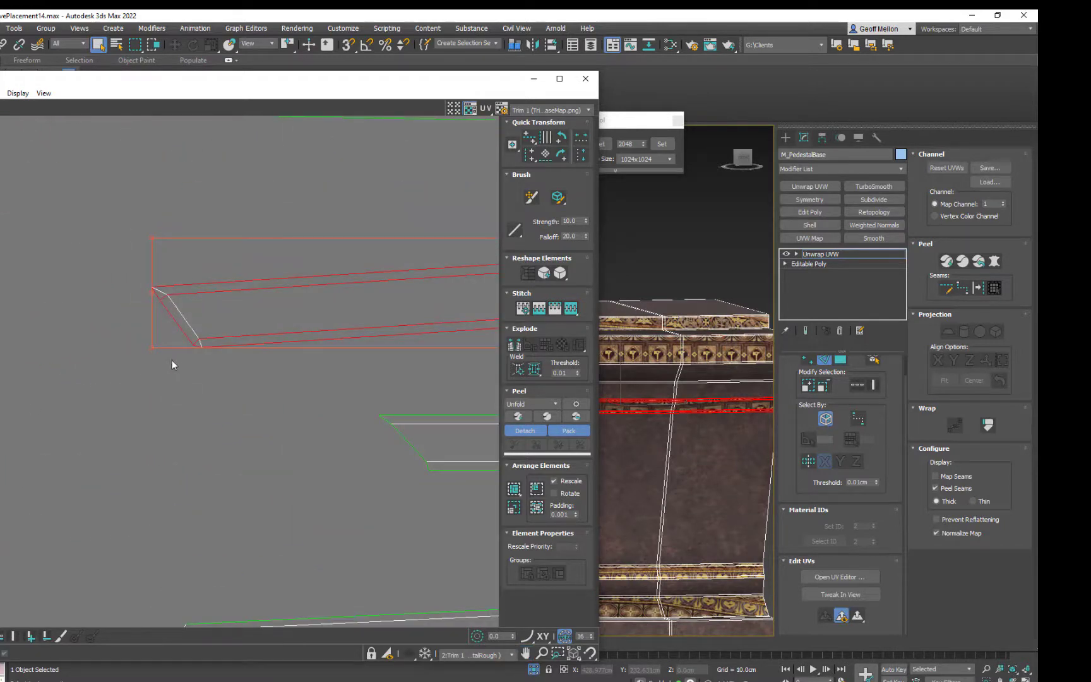
{"action": "left_click_drag", "start_coordinate": [143, 383], "coordinate": [198, 310]}
{"action": "left_click_drag", "start_coordinate": [95, 351], "coordinate": [171, 296]}
{"action": "scroll", "coordinate": [284, 364], "scroll_direction": "down", "scroll_amount": 3}
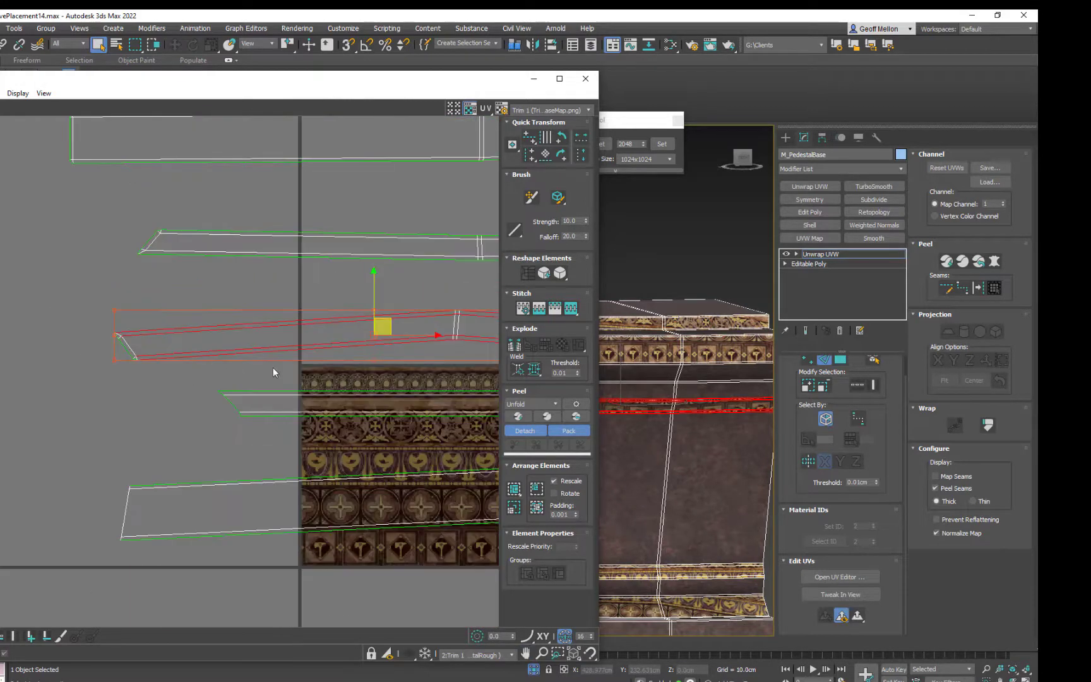
{"action": "middle_click_drag", "start_coordinate": [273, 367], "coordinate": [317, 349]}
{"action": "left_click", "coordinate": [529, 138]}
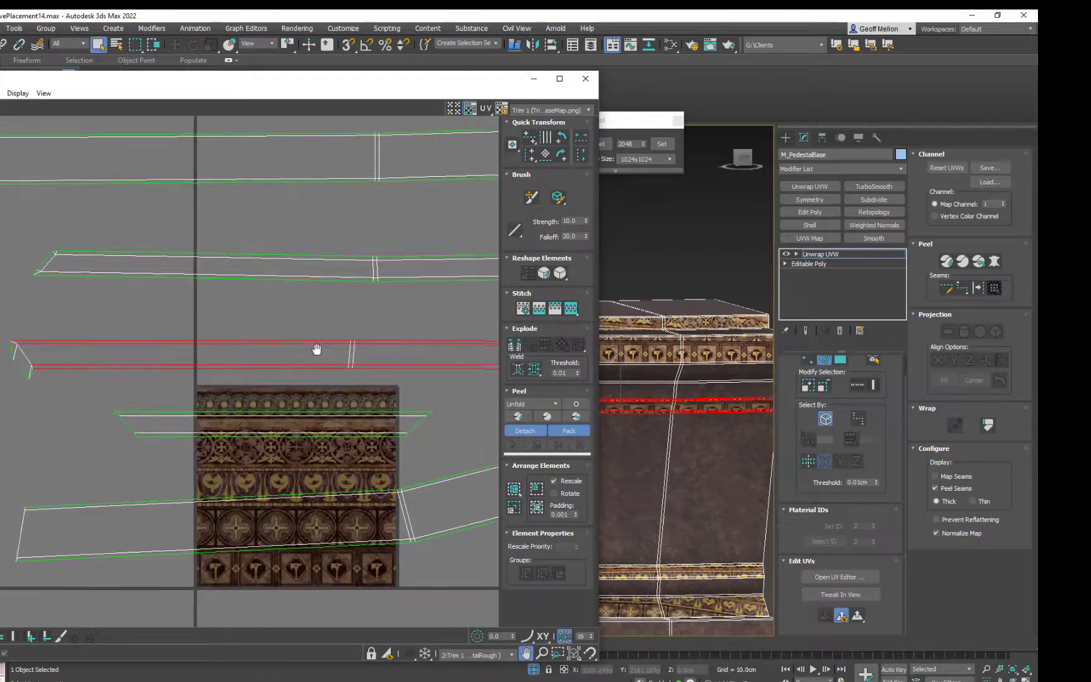
Select the slanted end edges of the straightened strip and extend the selection to all its cross edges
{"action": "scroll", "coordinate": [309, 348], "scroll_direction": "up", "scroll_amount": 2}
{"action": "scroll", "coordinate": [212, 361], "scroll_direction": "up", "scroll_amount": 2}
{"action": "scroll", "coordinate": [204, 386], "scroll_direction": "up", "scroll_amount": 1}
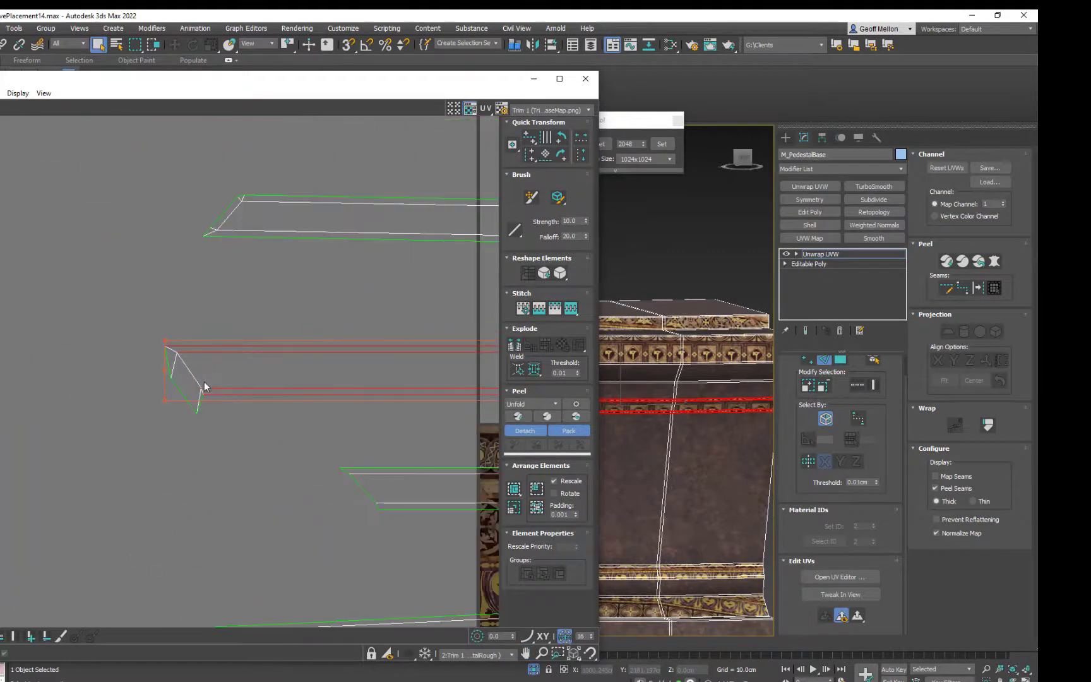
{"action": "scroll", "coordinate": [204, 386], "scroll_direction": "down", "scroll_amount": 1}
{"action": "left_click", "coordinate": [196, 392]}
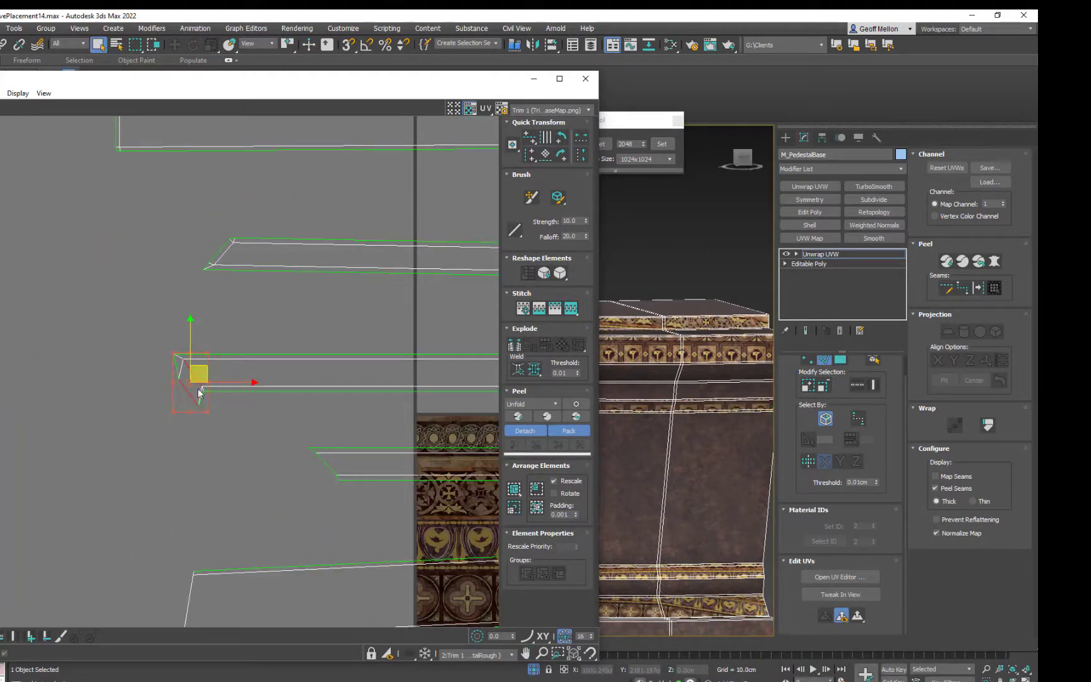
{"action": "middle_click_drag", "start_coordinate": [199, 393], "coordinate": [321, 384]}
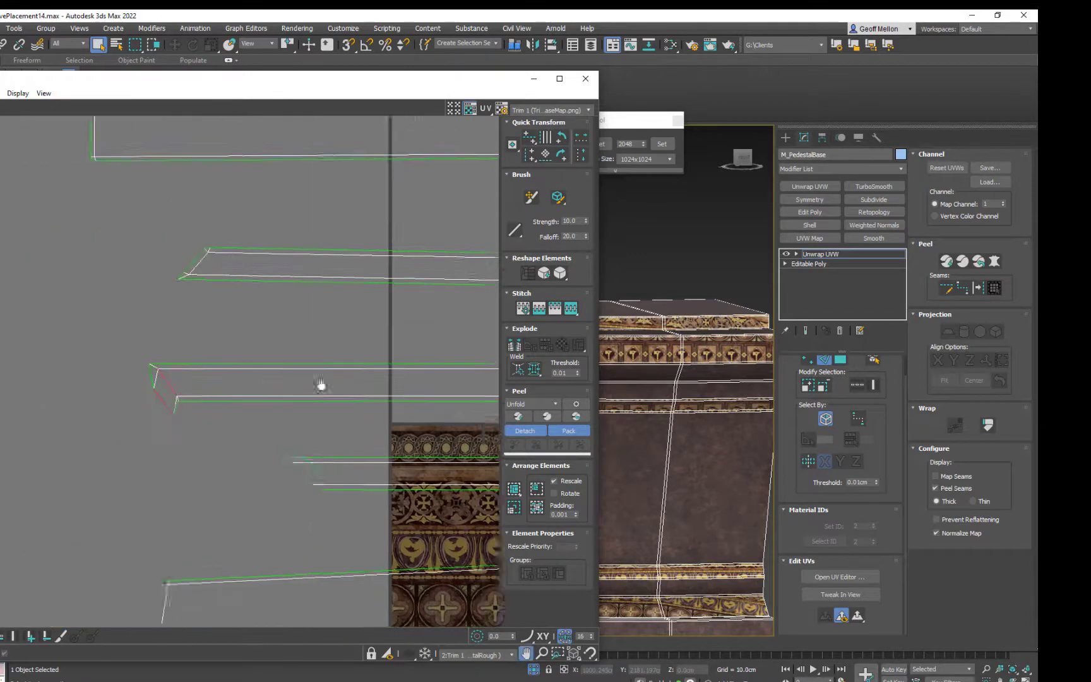
{"action": "scroll", "coordinate": [177, 360], "scroll_direction": "up", "scroll_amount": 3}
{"action": "left_click", "coordinate": [198, 411], "text": "ctrl"}
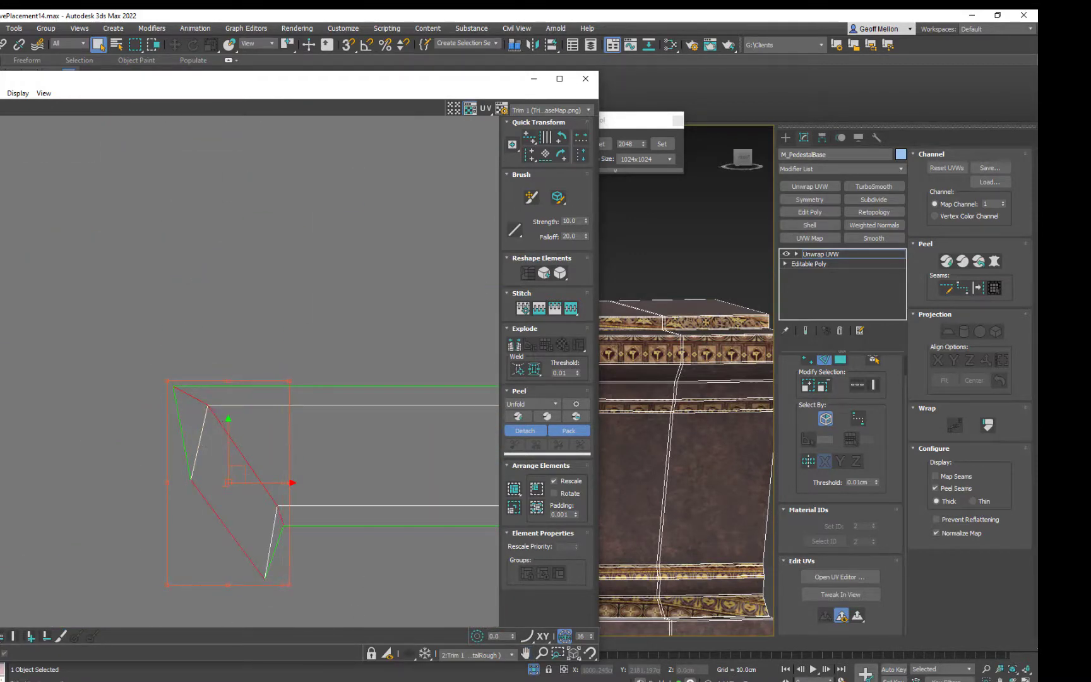
{"action": "left_click", "coordinate": [14, 637]}
Align the straightened strip's cross edges vertically in place and clear the selection
{"action": "scroll", "coordinate": [359, 483], "scroll_direction": "down", "scroll_amount": 4}
{"action": "middle_click_drag", "start_coordinate": [367, 485], "coordinate": [188, 469]}
{"action": "scroll", "coordinate": [188, 470], "scroll_direction": "down", "scroll_amount": 3}
{"action": "middle_click_drag", "start_coordinate": [348, 454], "coordinate": [270, 418]}
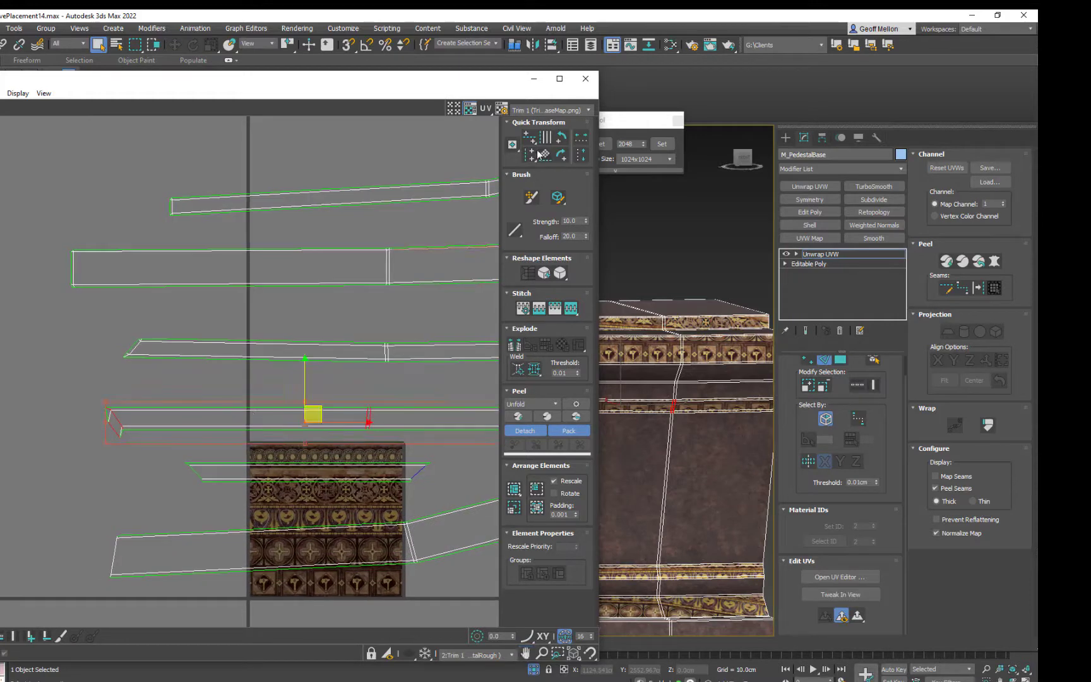
{"action": "key", "text": "ctrl+z"}
{"action": "mouse_move", "coordinate": [530, 154]}
{"action": "left_mouse_down"}
{"action": "mouse_move", "coordinate": [532, 182]}
{"action": "mouse_move", "coordinate": [535, 168]}
{"action": "left_mouse_up"}
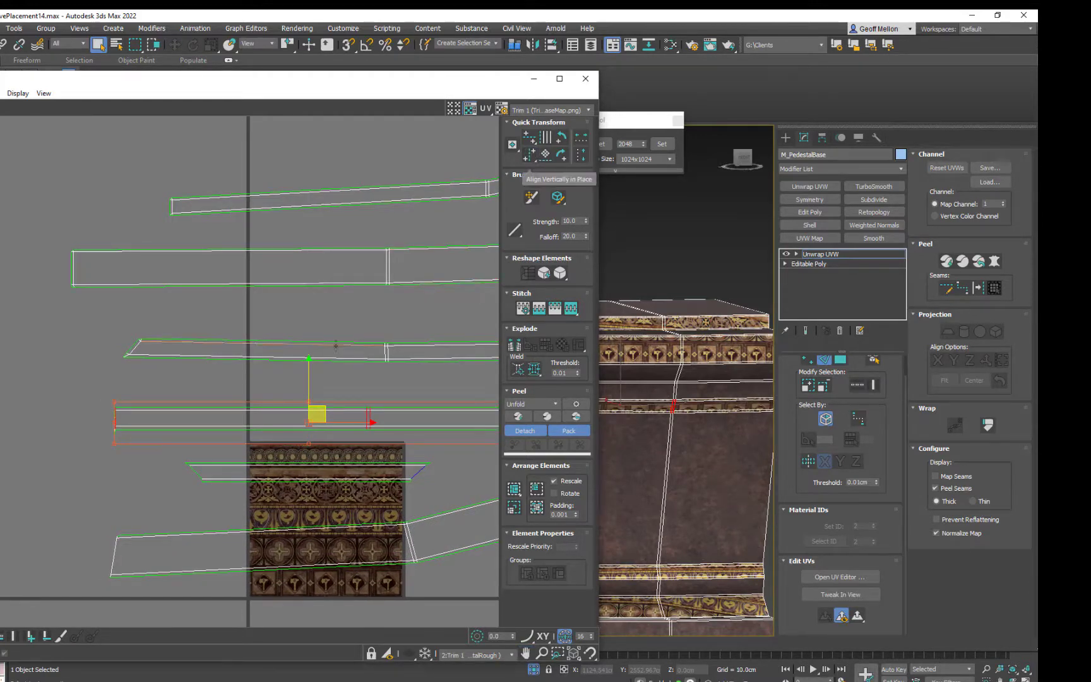
{"action": "scroll", "coordinate": [302, 394], "scroll_direction": "up", "scroll_amount": 5}
{"action": "left_click", "coordinate": [247, 398]}
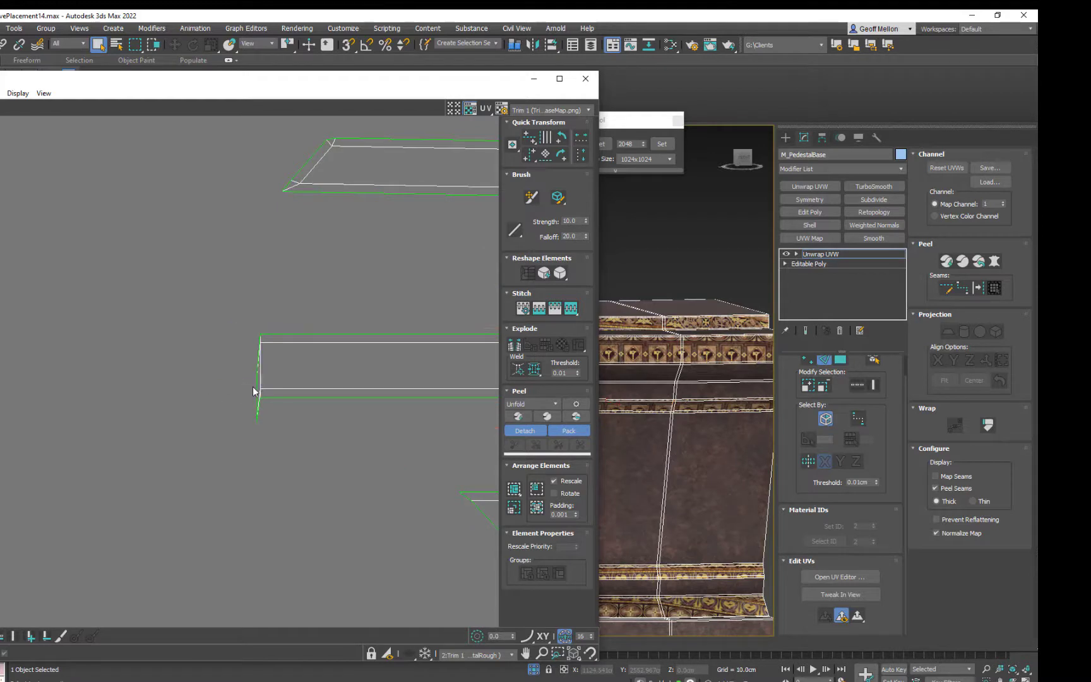
Undo the stray end-edge selection on the straightened strip and reselect its outer end edges, moving them slightly beyond the neighbouring cross edge
{"action": "left_click", "coordinate": [257, 390]}
{"action": "scroll", "coordinate": [258, 386], "scroll_direction": "up", "scroll_amount": 5}
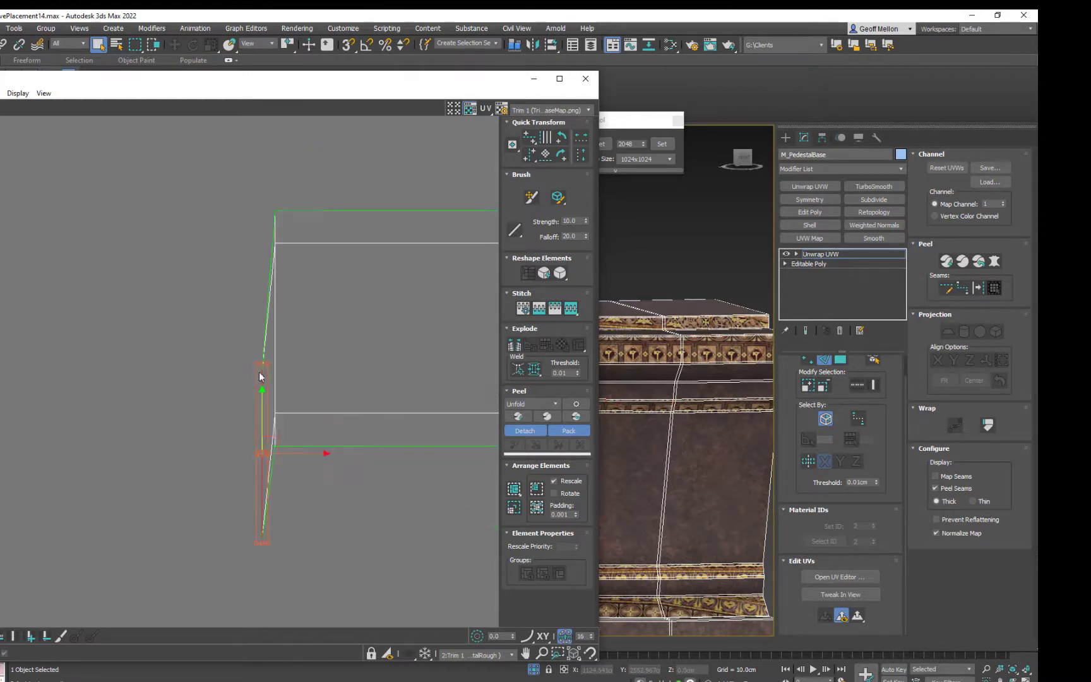
{"action": "key", "text": "ctrl+z"}
{"action": "left_click", "coordinate": [263, 442]}
{"action": "left_click_drag", "start_coordinate": [278, 441], "coordinate": [240, 313]}
{"action": "scroll", "coordinate": [404, 329], "scroll_direction": "down", "scroll_amount": 5}
{"action": "scroll", "coordinate": [681, 386], "scroll_direction": "down", "scroll_amount": 5}
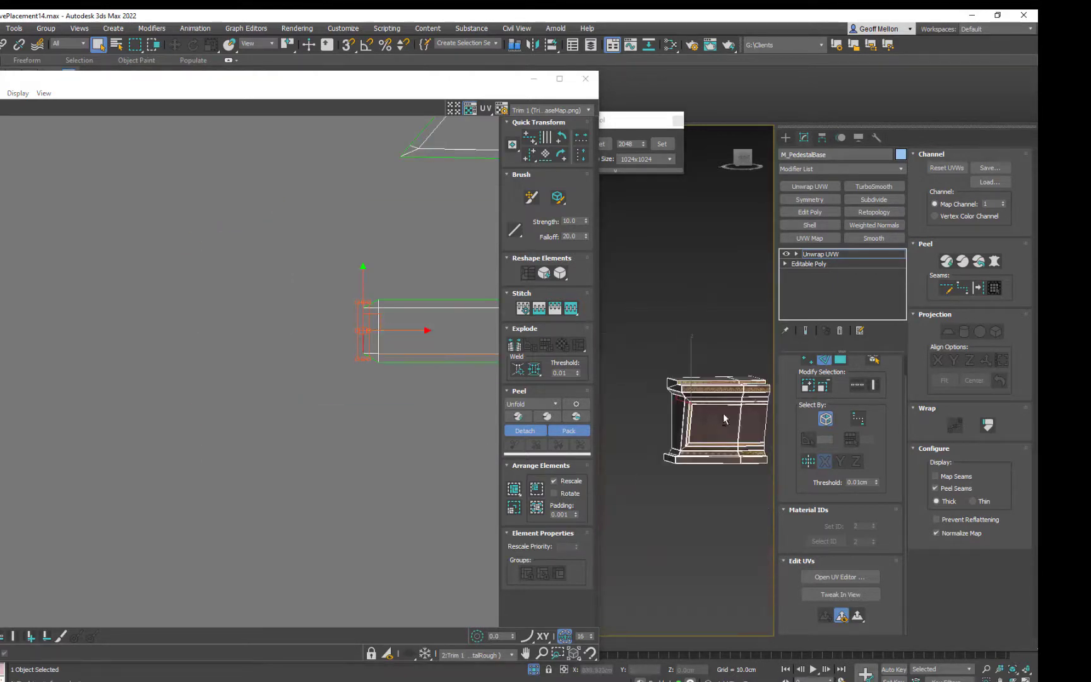
Locate the selected edges at the panel frame's corner, and select the slanted-end strip's long edges without its end edges
{"action": "middle_click_drag", "start_coordinate": [723, 412], "coordinate": [694, 399], "text": "alt"}
{"action": "scroll", "coordinate": [694, 399], "scroll_direction": "up", "scroll_amount": 3}
{"action": "scroll", "coordinate": [686, 429], "scroll_direction": "up", "scroll_amount": 5}
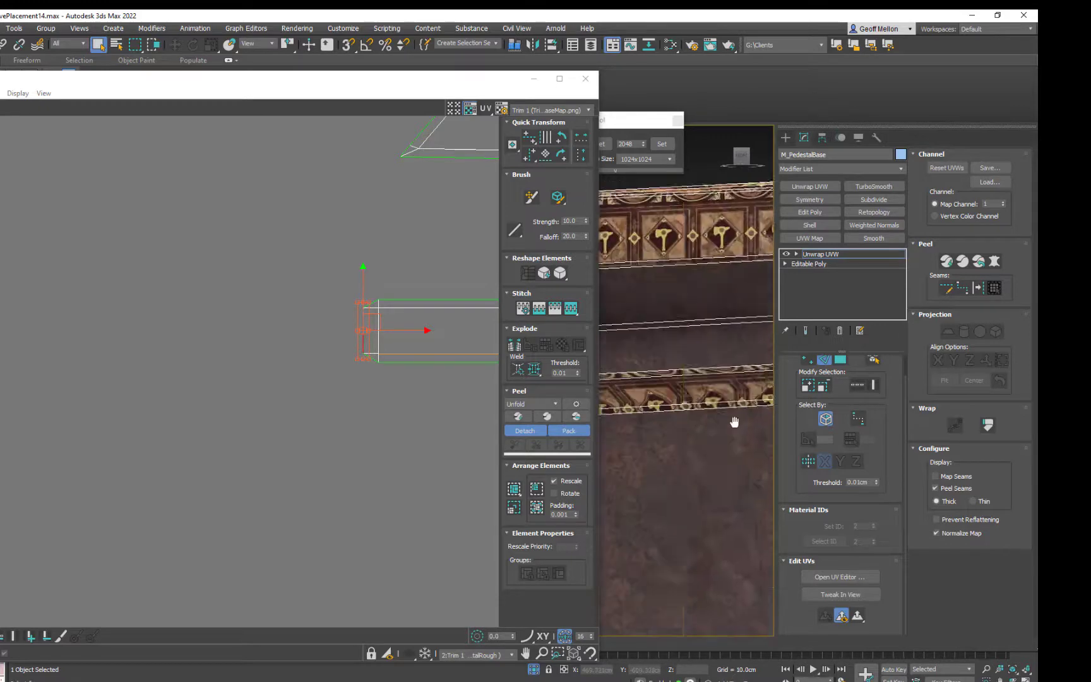
{"action": "scroll", "coordinate": [707, 410], "scroll_direction": "down", "scroll_amount": 2}
{"action": "middle_click_drag", "start_coordinate": [780, 412], "coordinate": [748, 396]}
{"action": "scroll", "coordinate": [748, 396], "scroll_direction": "up", "scroll_amount": 3}
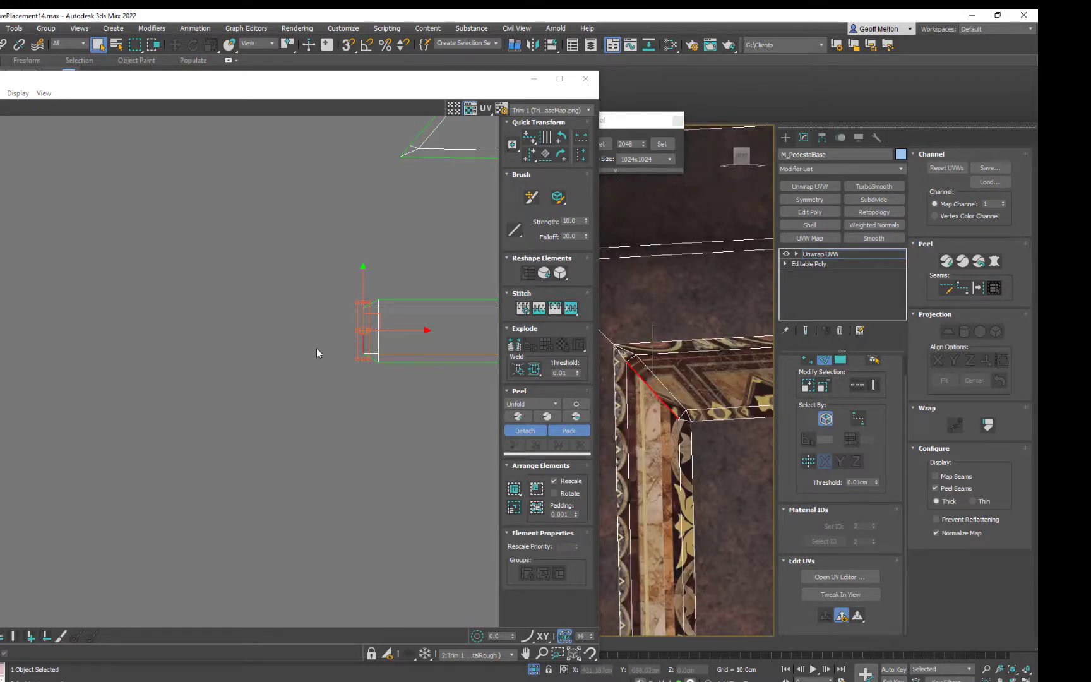
{"action": "scroll", "coordinate": [317, 353], "scroll_direction": "down", "scroll_amount": 5}
{"action": "middle_click_drag", "start_coordinate": [433, 341], "coordinate": [429, 387]}
{"action": "left_click_drag", "start_coordinate": [443, 331], "coordinate": [224, 357]}
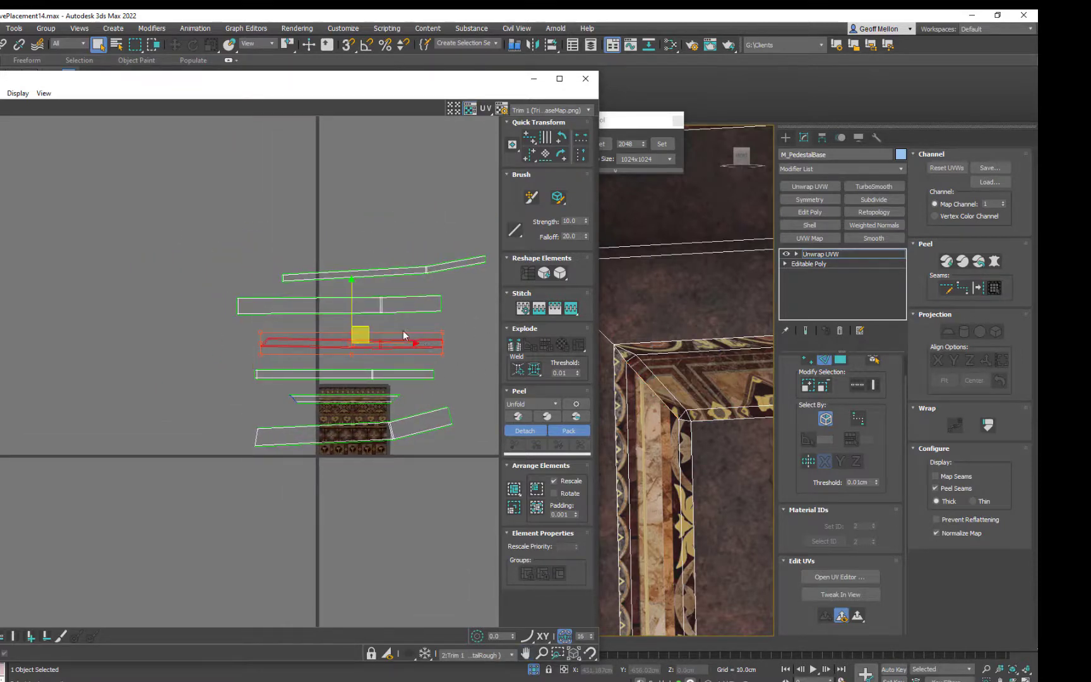
{"action": "scroll", "coordinate": [388, 322], "scroll_direction": "up", "scroll_amount": 3}
{"action": "left_click_drag", "start_coordinate": [436, 313], "coordinate": [379, 397]}
{"action": "left_click_drag", "start_coordinate": [246, 307], "coordinate": [148, 386], "text": "ctrl"}
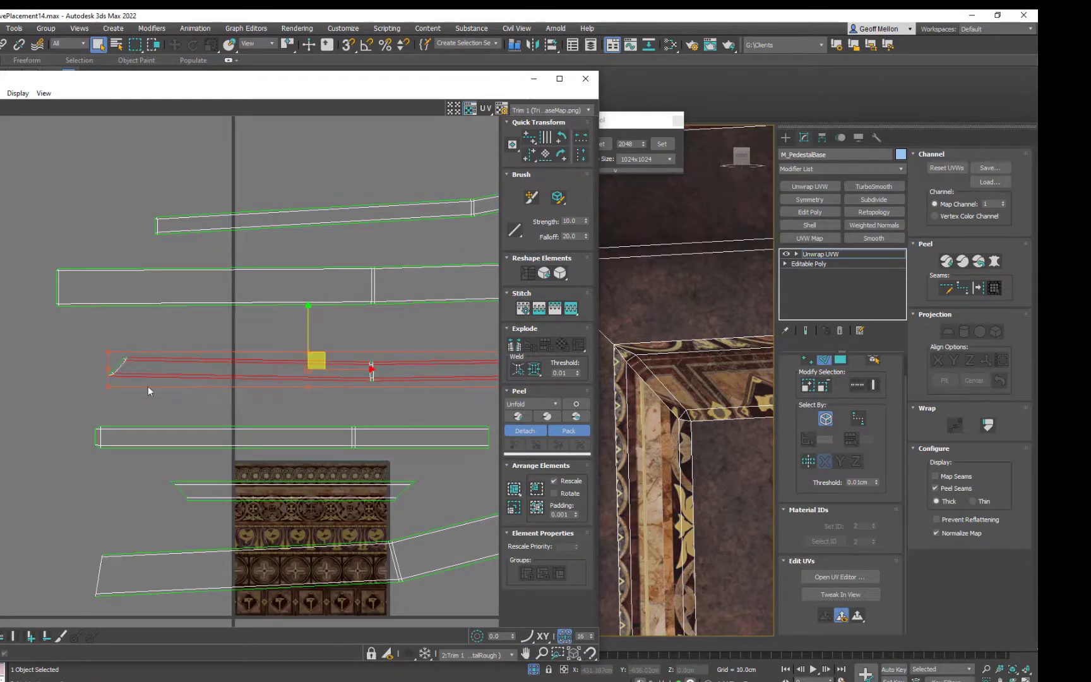
Try to extend a selection of the slanted-end strip's two ends along edge loops, and clear the selection
{"action": "left_click_drag", "start_coordinate": [71, 361], "coordinate": [127, 371]}
{"action": "middle_click_drag", "start_coordinate": [342, 370], "coordinate": [187, 376]}
{"action": "left_click_drag", "start_coordinate": [206, 377], "coordinate": [387, 377], "text": "ctrl"}
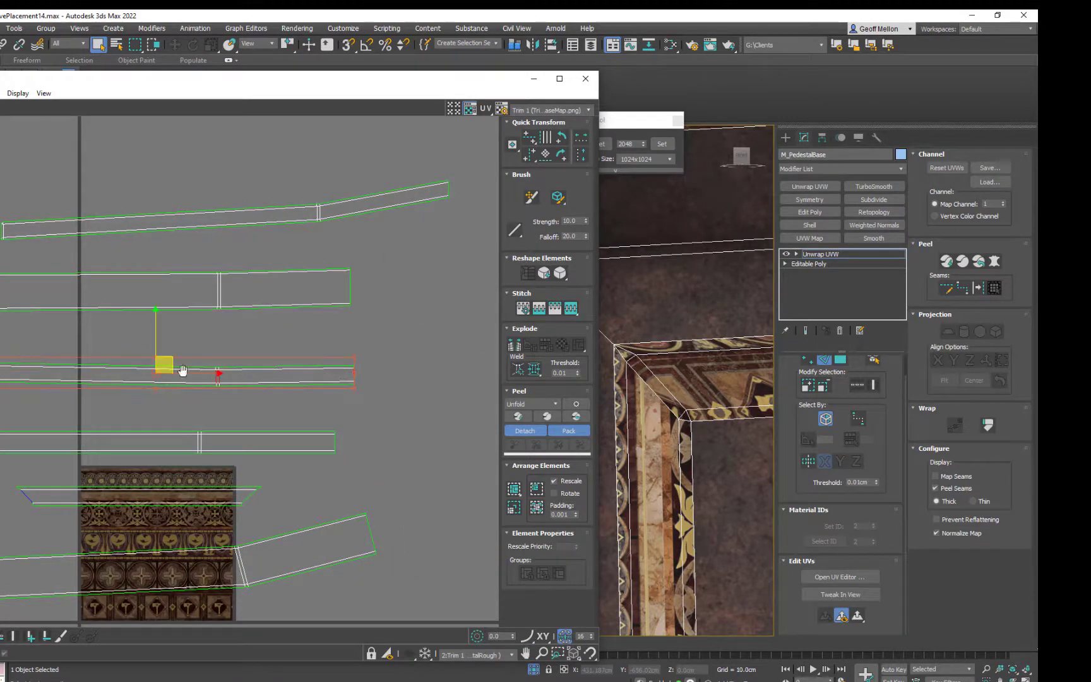
{"action": "middle_click_drag", "start_coordinate": [162, 373], "coordinate": [312, 356]}
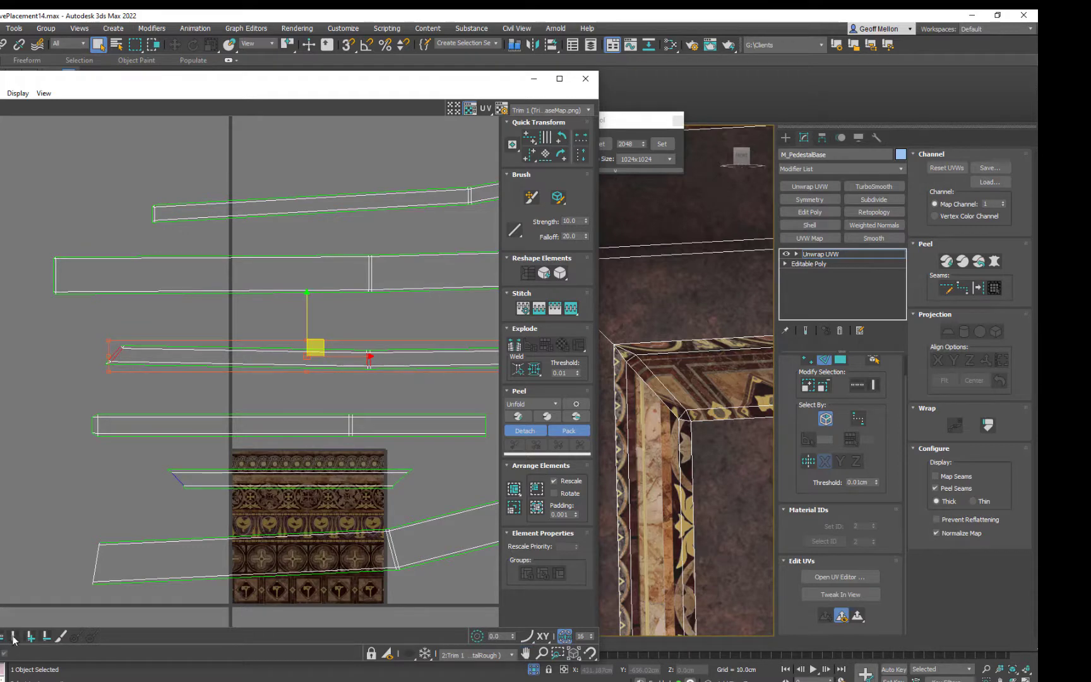
{"action": "key", "text": "alt+l"}
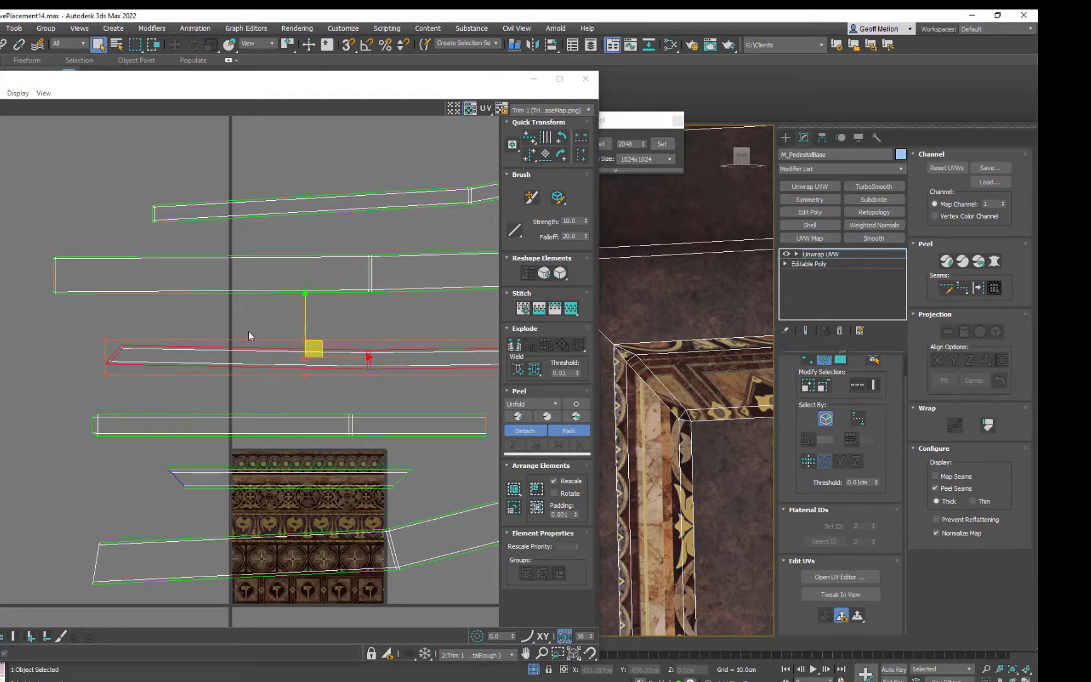
{"action": "middle_click_drag", "start_coordinate": [248, 331], "coordinate": [158, 353]}
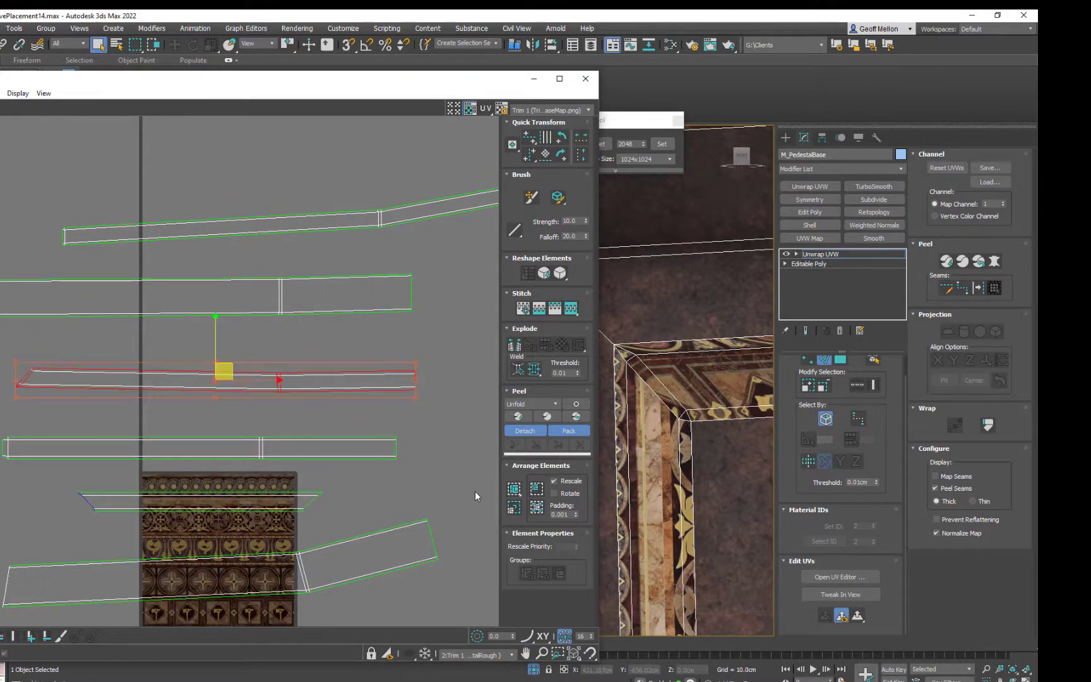
{"action": "left_click", "coordinate": [449, 387]}
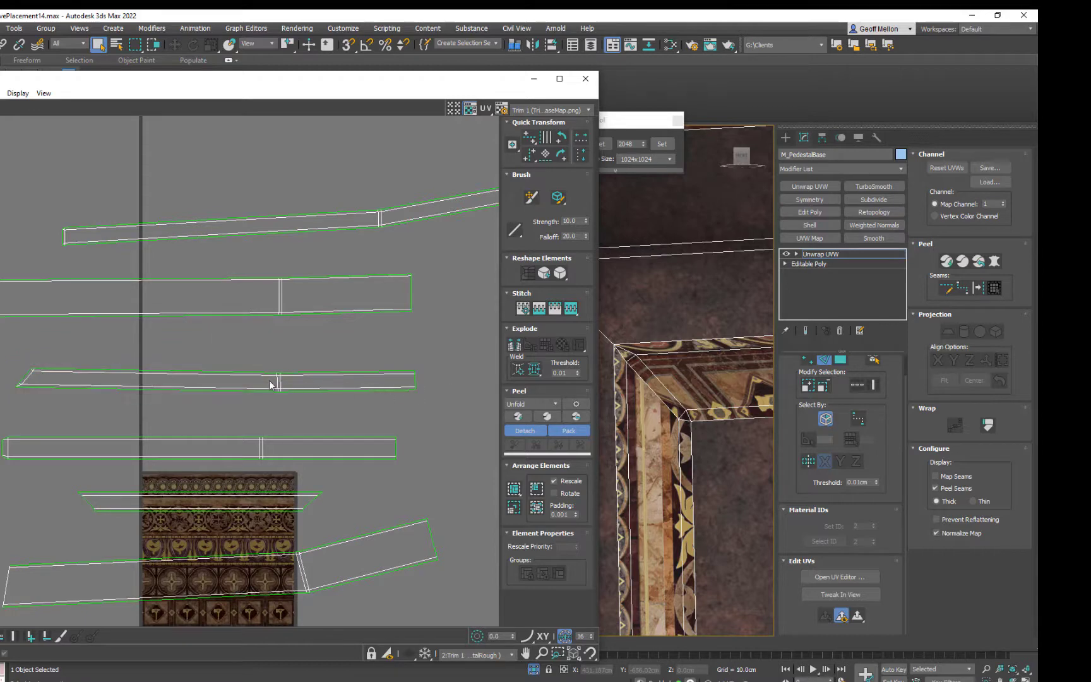
Select the inner and outer slanted end edges of the strip one by one, together with their short corner edges
{"action": "scroll", "coordinate": [29, 393], "scroll_direction": "up", "scroll_amount": 4}
{"action": "middle_click_drag", "start_coordinate": [30, 392], "coordinate": [226, 372]}
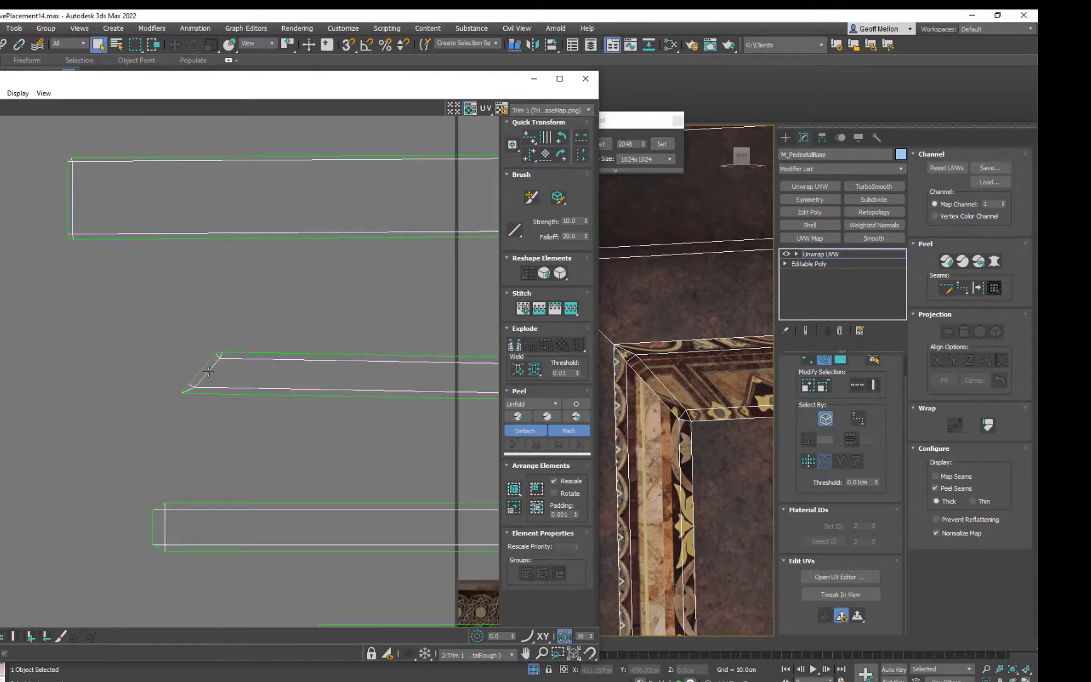
{"action": "left_click", "coordinate": [208, 372]}
{"action": "scroll", "coordinate": [217, 358], "scroll_direction": "up", "scroll_amount": 3}
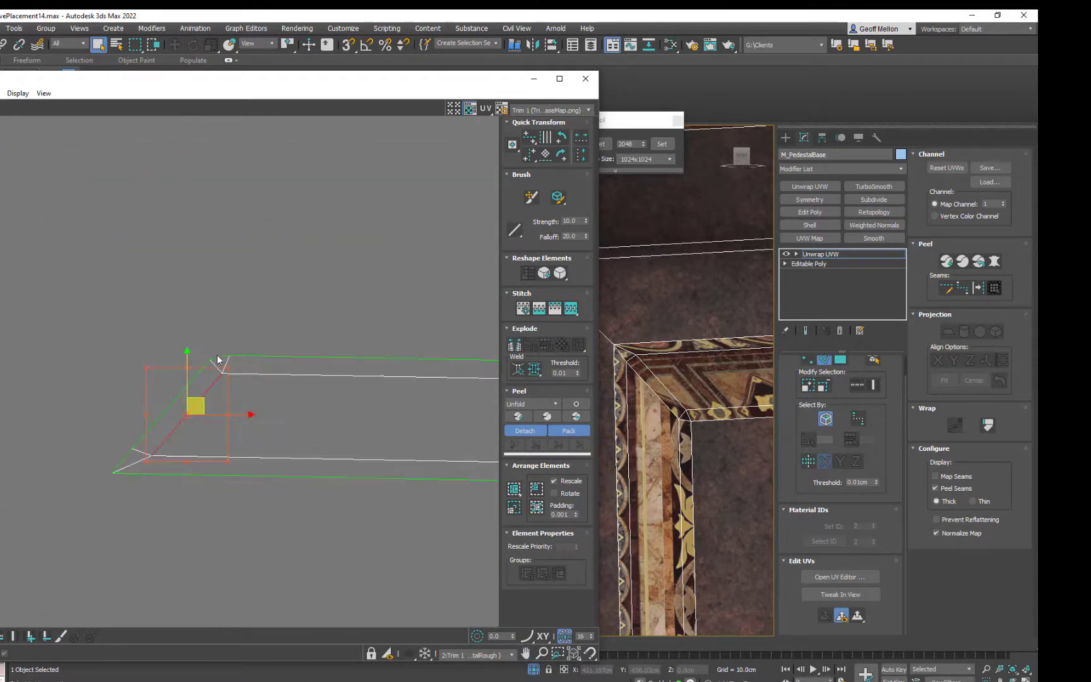
{"action": "left_click", "coordinate": [226, 364], "text": "ctrl"}
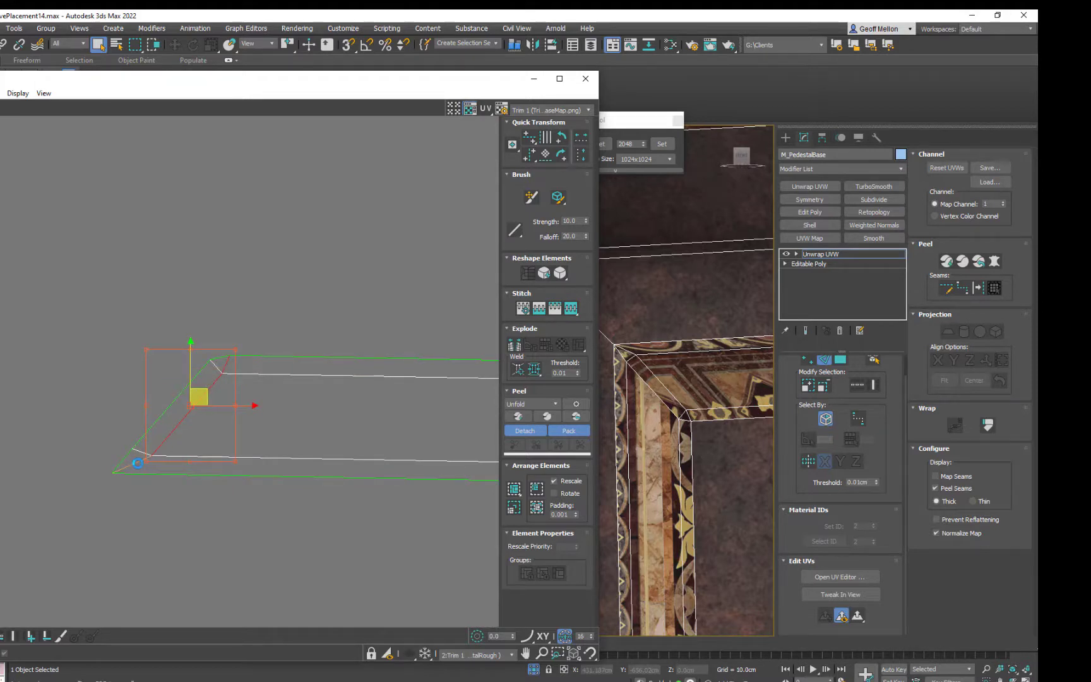
{"action": "left_click", "coordinate": [181, 413], "text": "ctrl"}
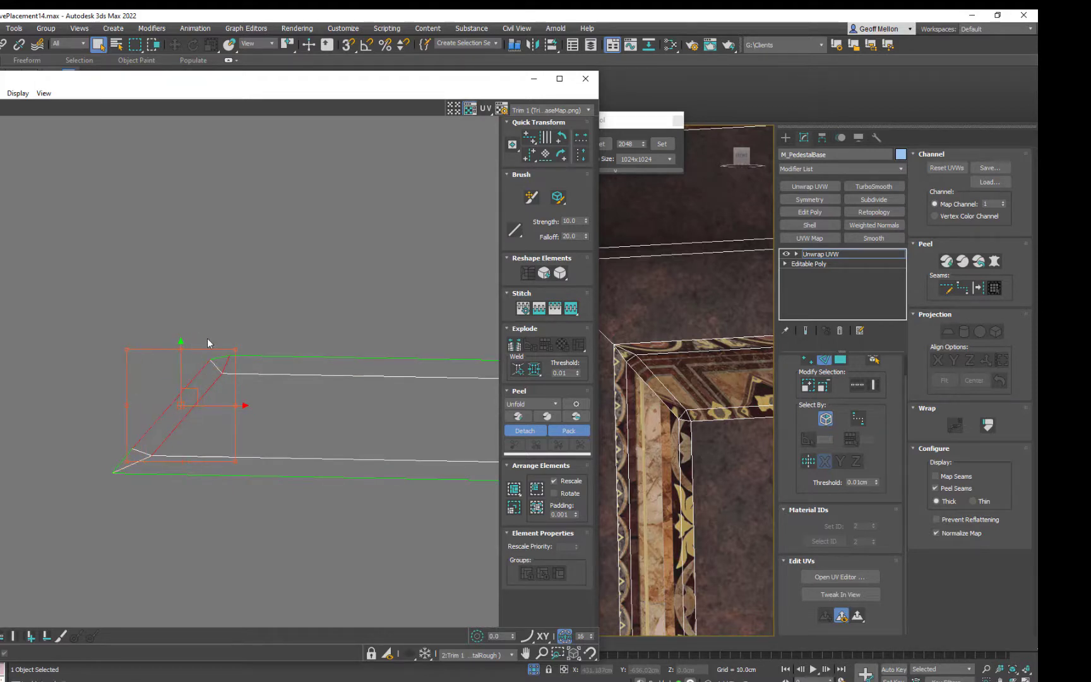
{"action": "left_click", "coordinate": [125, 459], "text": "ctrl"}
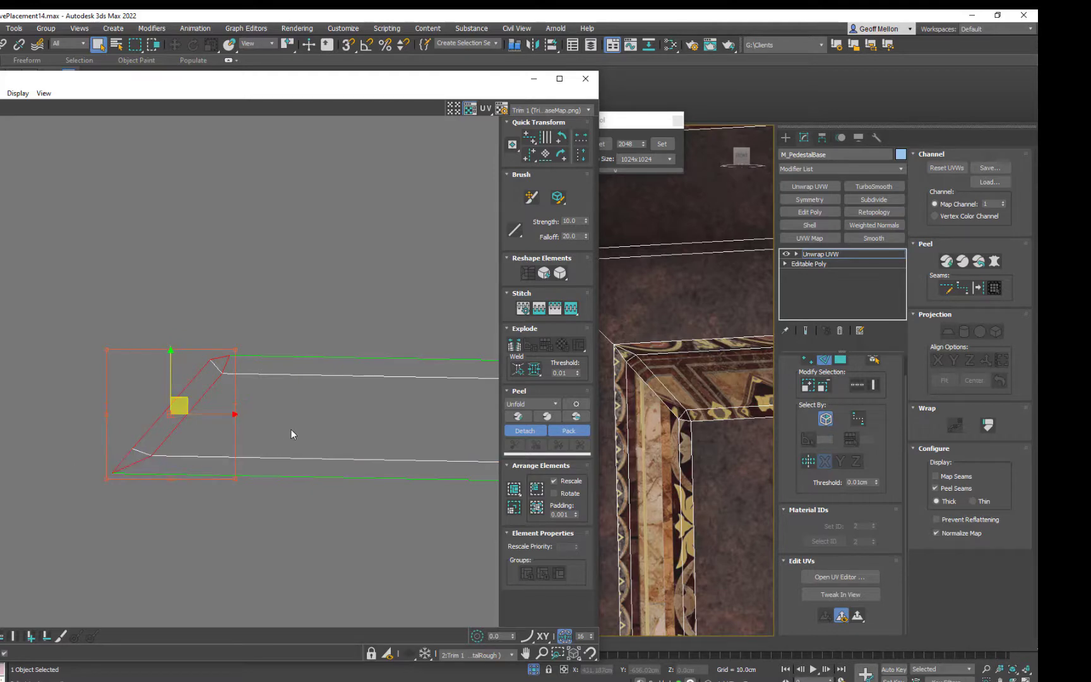
Try a loop extension of the slanted end selection, and switch the selection to all the strip's cross edges
{"action": "scroll", "coordinate": [291, 428], "scroll_direction": "down", "scroll_amount": 4}
{"action": "middle_click_drag", "start_coordinate": [412, 434], "coordinate": [287, 414]}
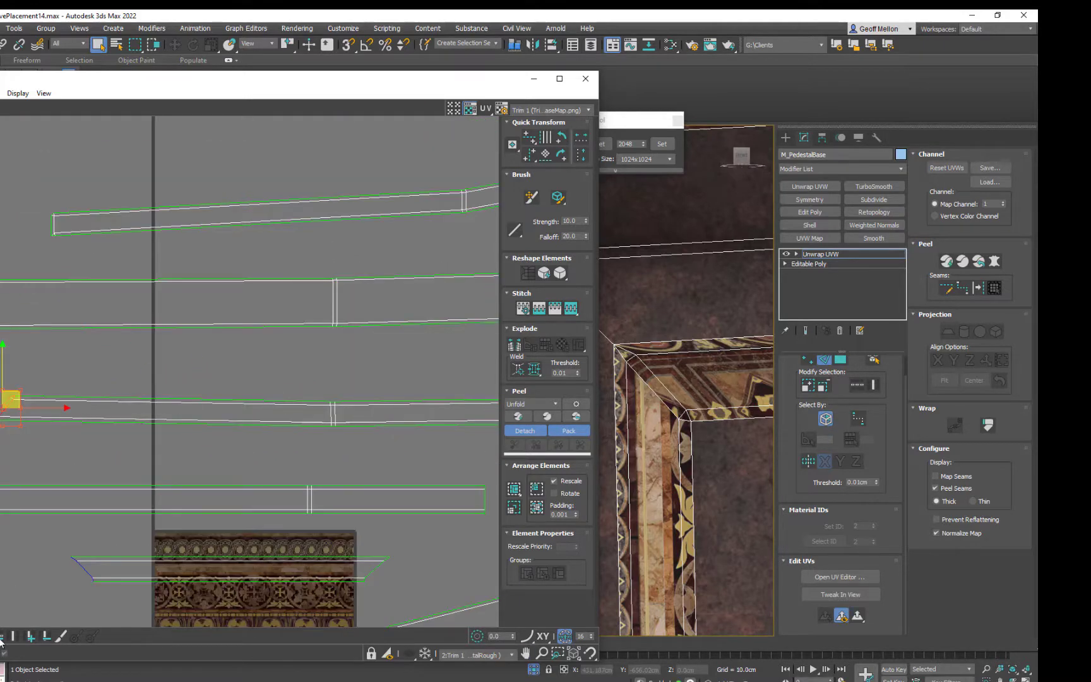
{"action": "left_click", "coordinate": [367, 424]}
{"action": "middle_click_drag", "start_coordinate": [368, 449], "coordinate": [353, 445]}
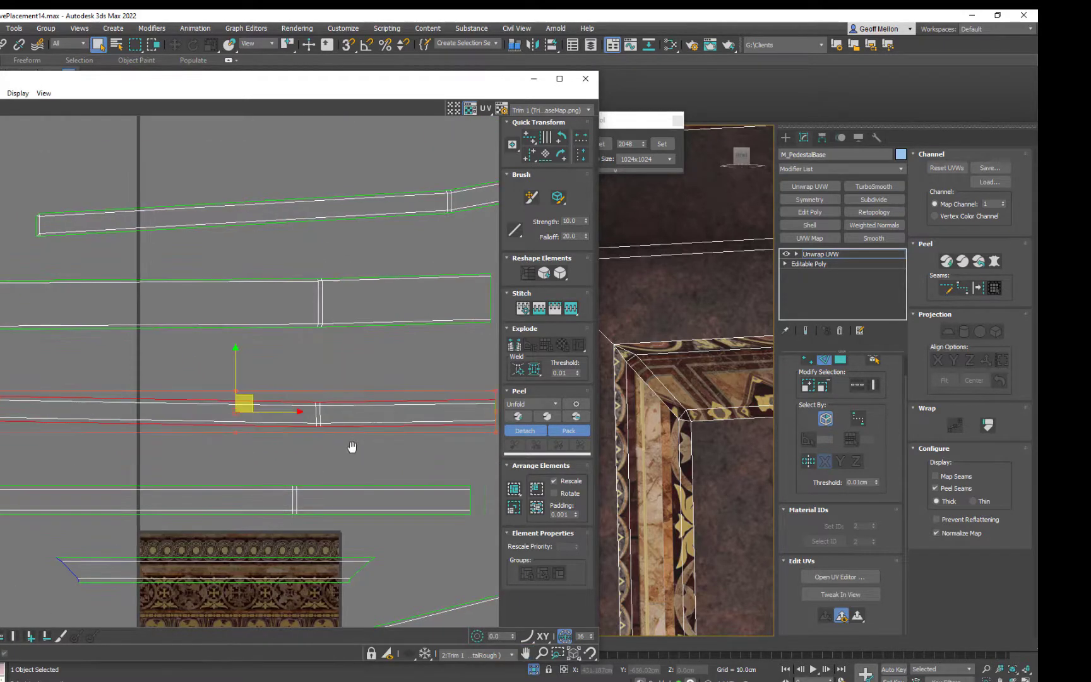
{"action": "key", "text": "ctrl+z"}
{"action": "key", "text": "ctrl+y"}
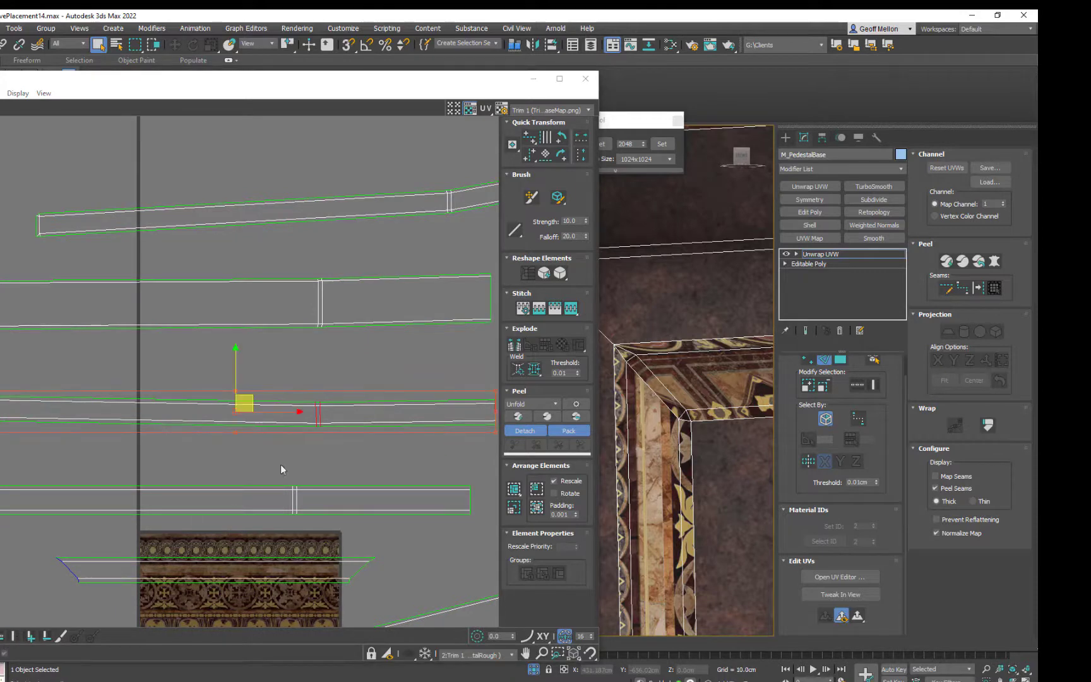
{"action": "middle_click_drag", "start_coordinate": [280, 464], "coordinate": [437, 402]}
{"action": "double_click", "coordinate": [437, 403]}
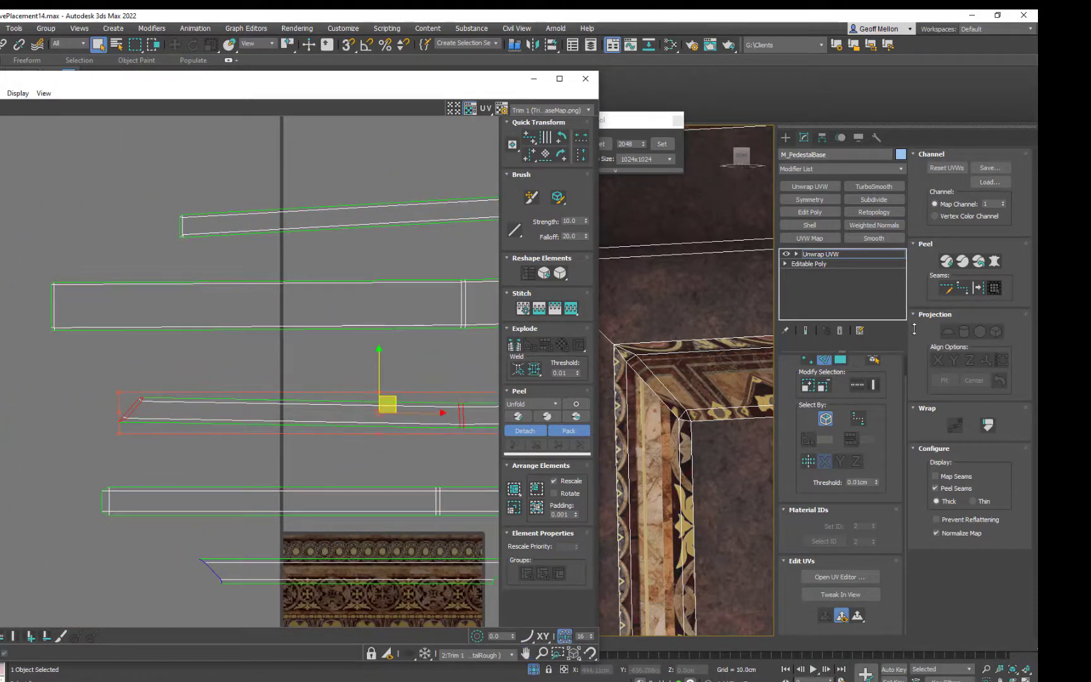
Align the strip's cross edges vertically and its long edges horizontally in place, comparing the result with the bent shape
{"action": "middle_click_drag", "start_coordinate": [355, 428], "coordinate": [207, 421]}
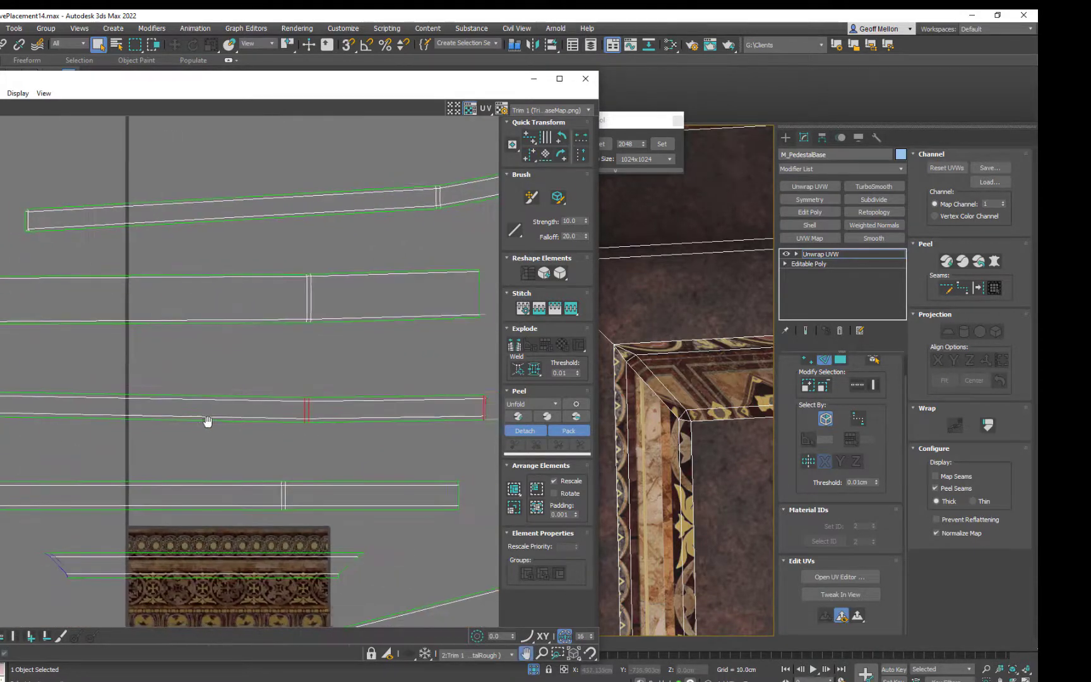
{"action": "left_click", "coordinate": [374, 406]}
{"action": "key", "text": "ctrl+z"}
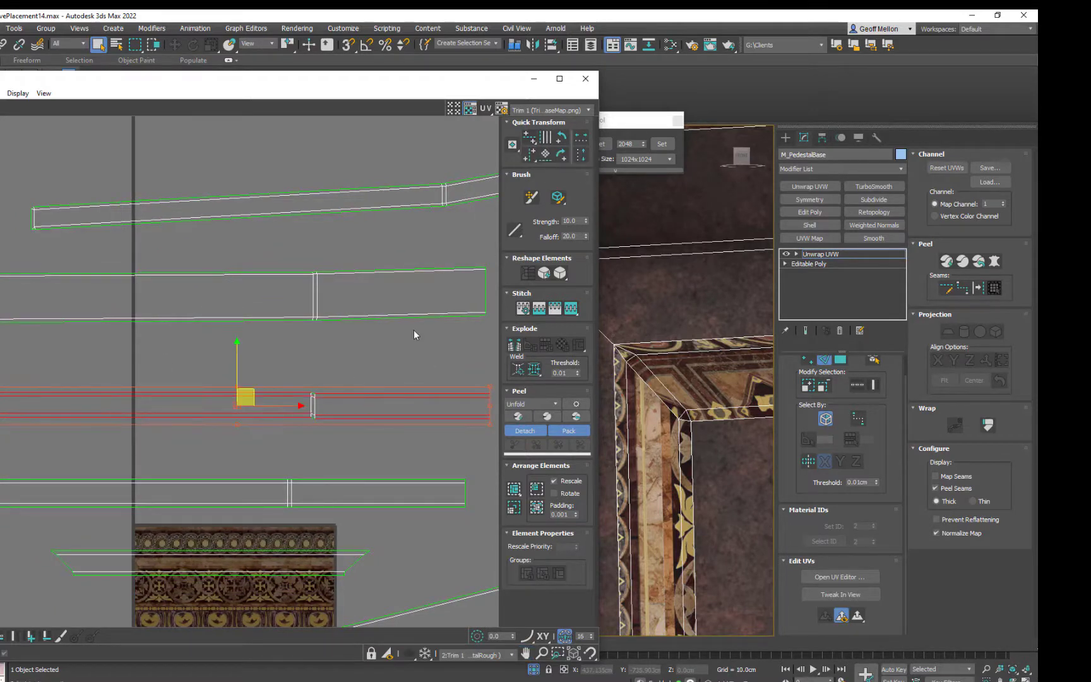
{"action": "scroll", "coordinate": [327, 383], "scroll_direction": "up", "scroll_amount": 5}
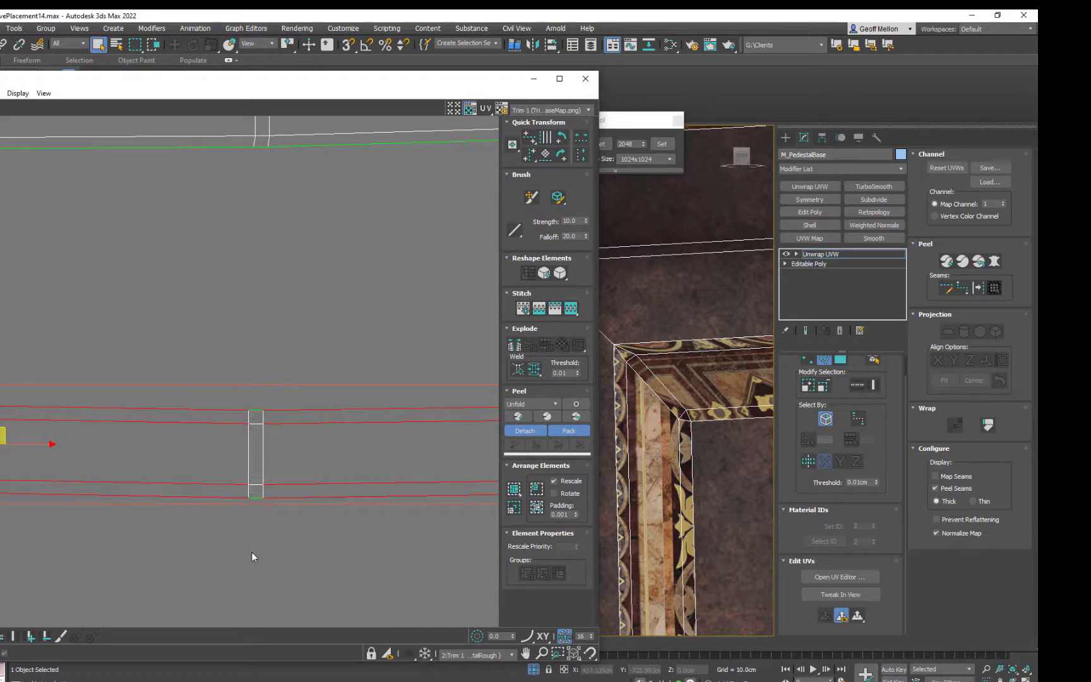
{"action": "scroll", "coordinate": [268, 361], "scroll_direction": "down", "scroll_amount": 5}
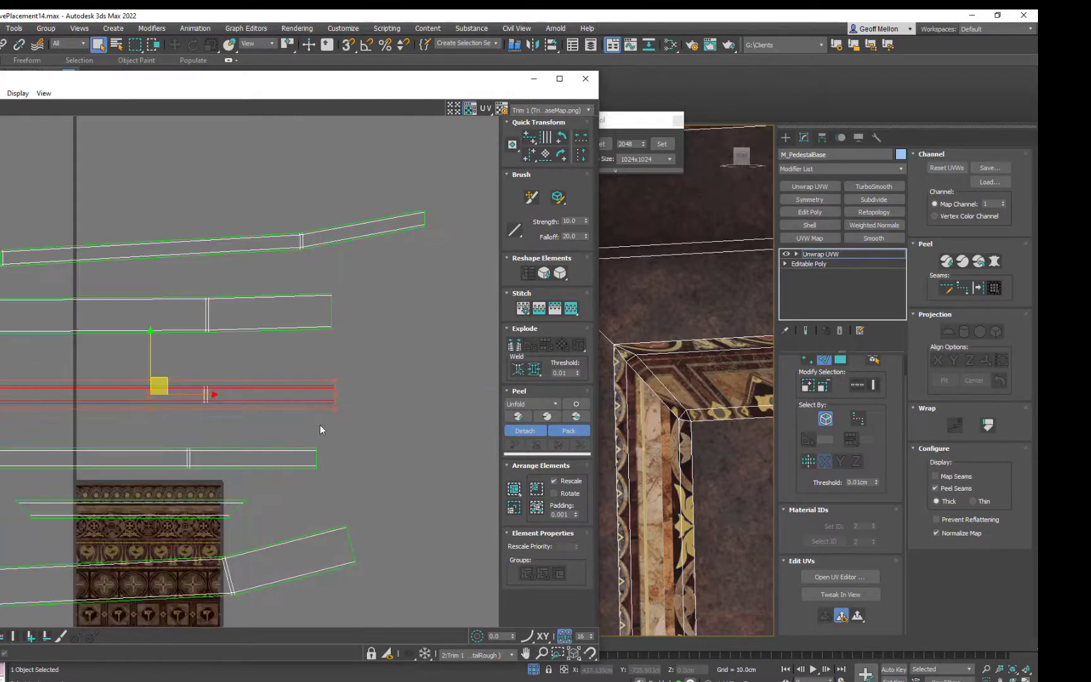
Clear the selection, select the inner end edge of the straightened slanted-end strip and pull it outward
{"action": "left_click", "coordinate": [282, 464]}
{"action": "middle_click_drag", "start_coordinate": [281, 464], "coordinate": [363, 390]}
{"action": "scroll", "coordinate": [243, 432], "scroll_direction": "up", "scroll_amount": 5}
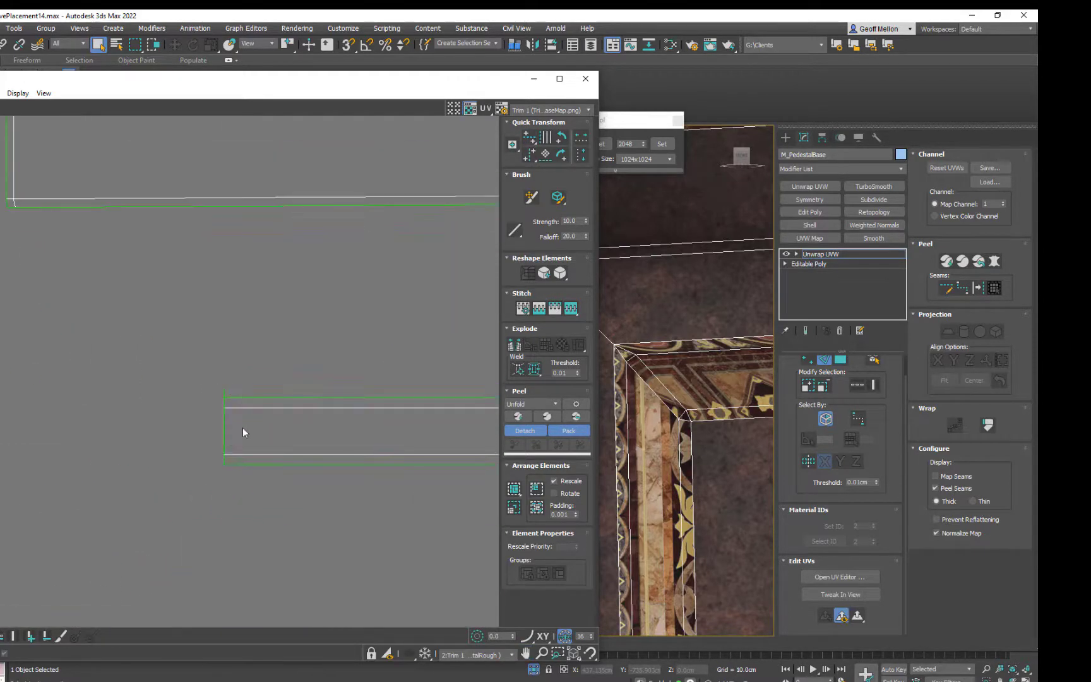
{"action": "left_click", "coordinate": [225, 392]}
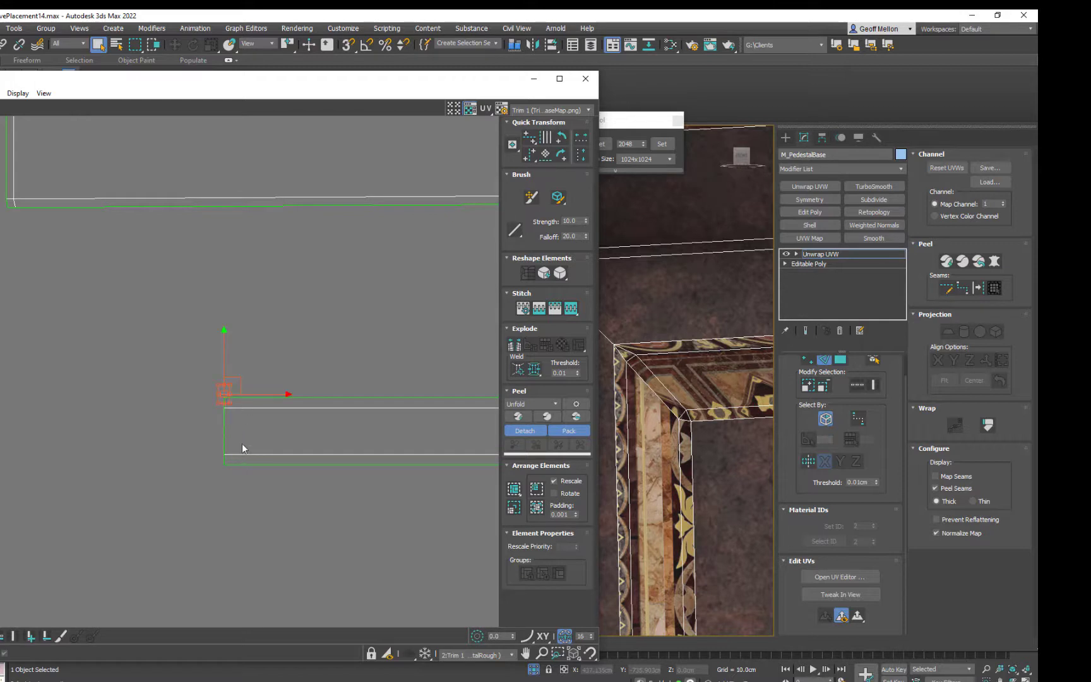
{"action": "scroll", "coordinate": [235, 429], "scroll_direction": "up", "scroll_amount": 3}
{"action": "left_click", "coordinate": [228, 425]}
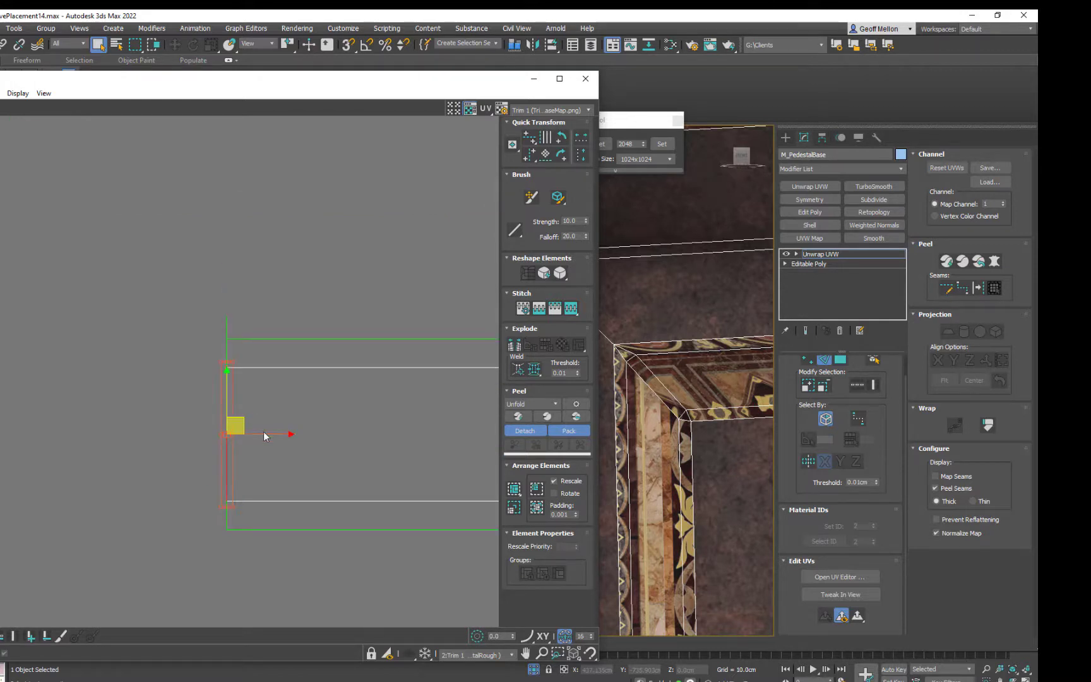
{"action": "left_click_drag", "start_coordinate": [263, 434], "coordinate": [176, 418]}
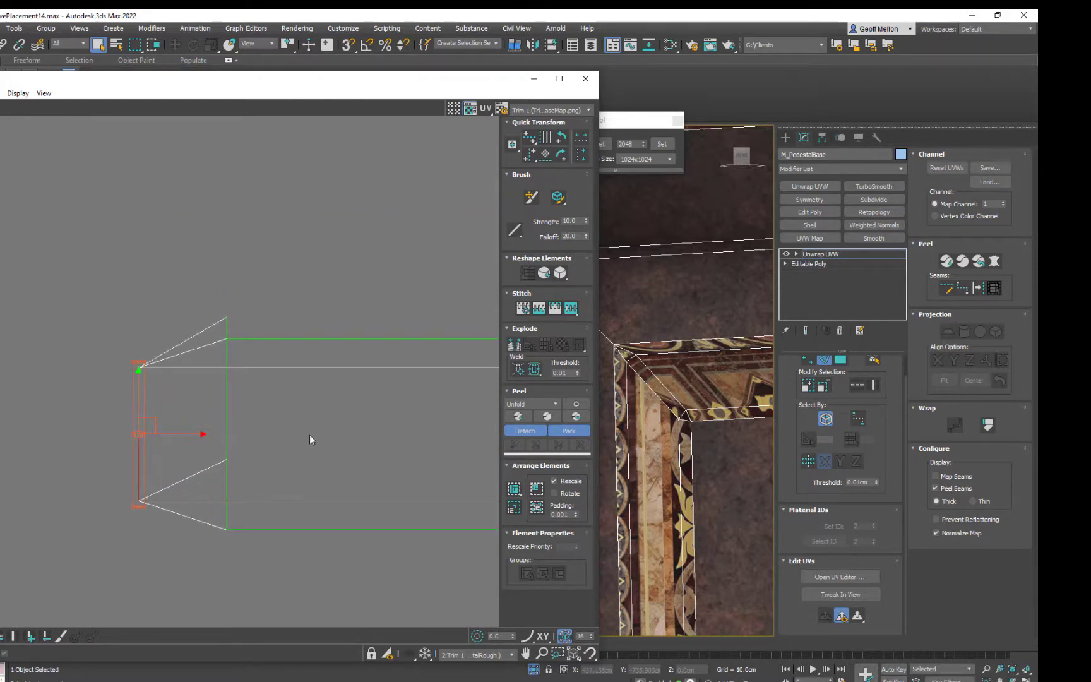
Undo the end-edge move and the strip's vertical and horizontal alignments, back to its slanted-end shape
{"action": "scroll", "coordinate": [302, 406], "scroll_direction": "down", "scroll_amount": 2}
{"action": "key", "text": "ctrl+z"}
{"action": "key", "text": "ctrl+z"}
{"action": "key", "text": "ctrl+z"}
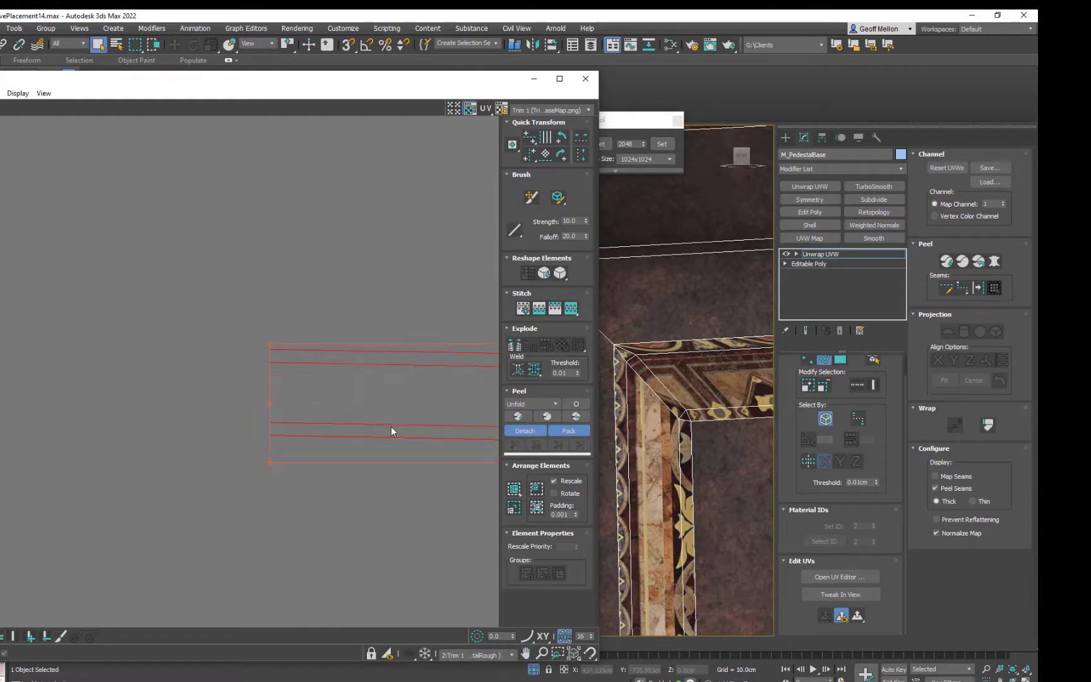
{"action": "key", "text": "ctrl+z"}
{"action": "key", "text": "ctrl+z"}
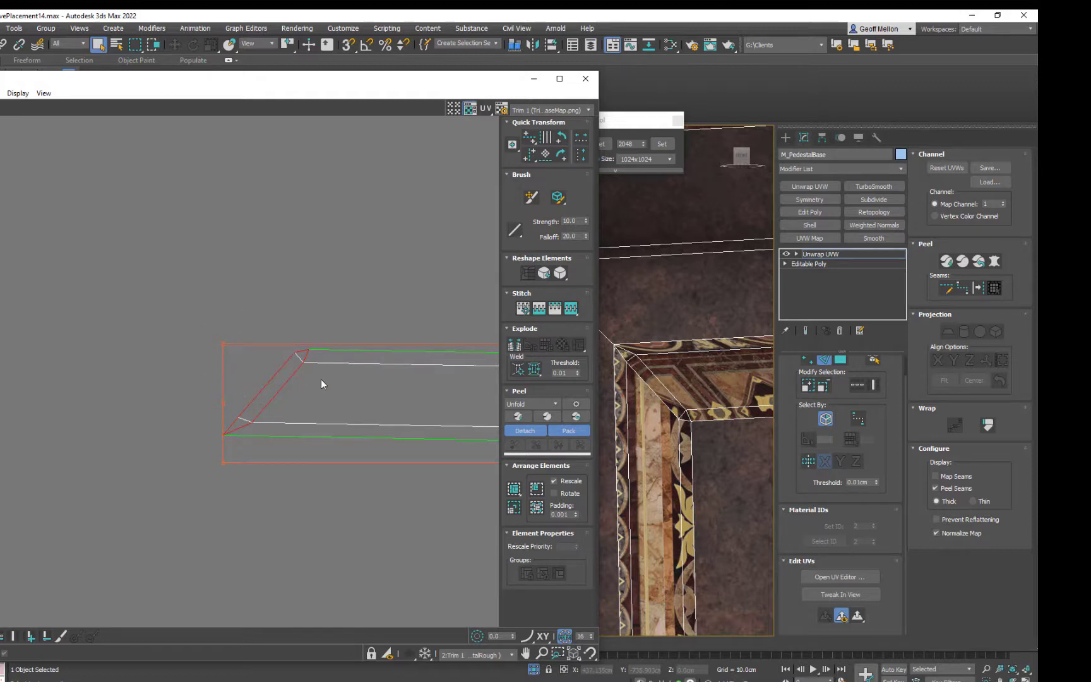
{"action": "key", "text": "ctrl+z"}
Select the slanted-end strip's long edges, exclude its slanted end edges, and align the long edges horizontally in place
{"action": "left_click_drag", "start_coordinate": [153, 340], "coordinate": [231, 390]}
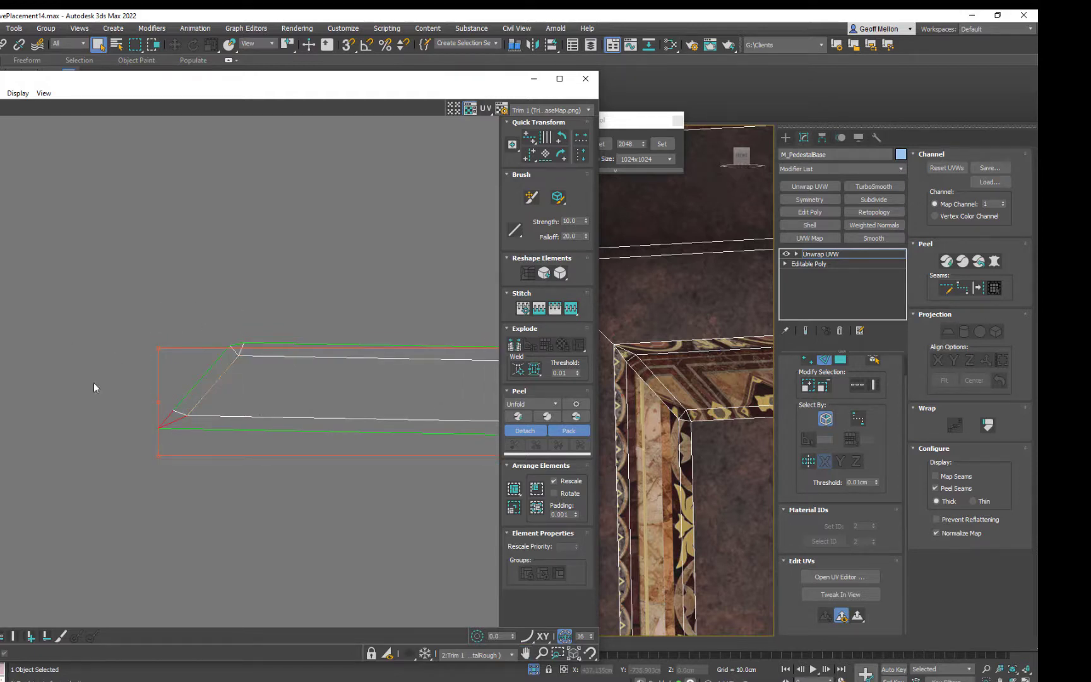
{"action": "middle_click_drag", "start_coordinate": [343, 397], "coordinate": [204, 389]}
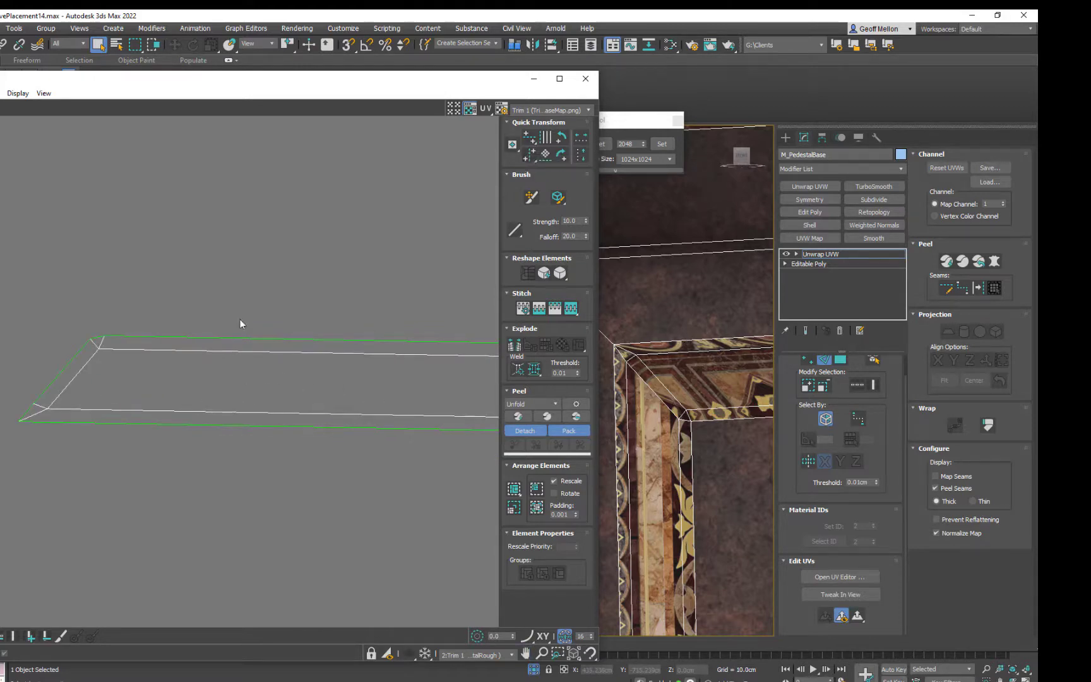
{"action": "left_click_drag", "start_coordinate": [240, 320], "coordinate": [381, 451]}
{"action": "scroll", "coordinate": [381, 451], "scroll_direction": "down", "scroll_amount": 5}
{"action": "middle_click_drag", "start_coordinate": [452, 401], "coordinate": [112, 345]}
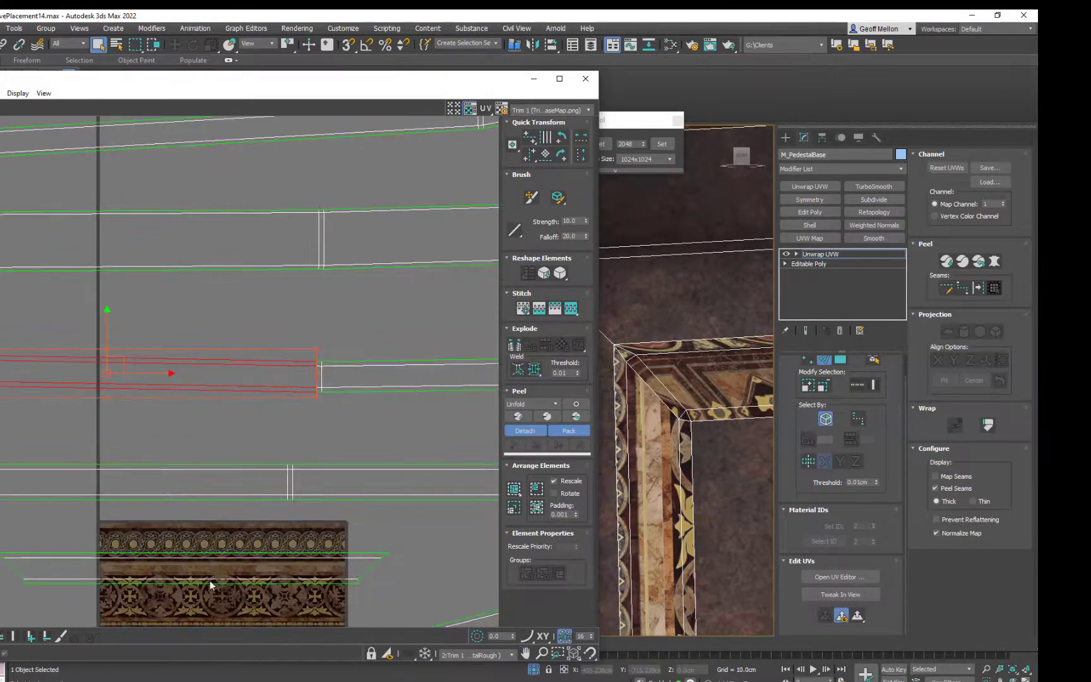
{"action": "middle_click_drag", "start_coordinate": [165, 405], "coordinate": [359, 355]}
{"action": "key", "text": "plus"}
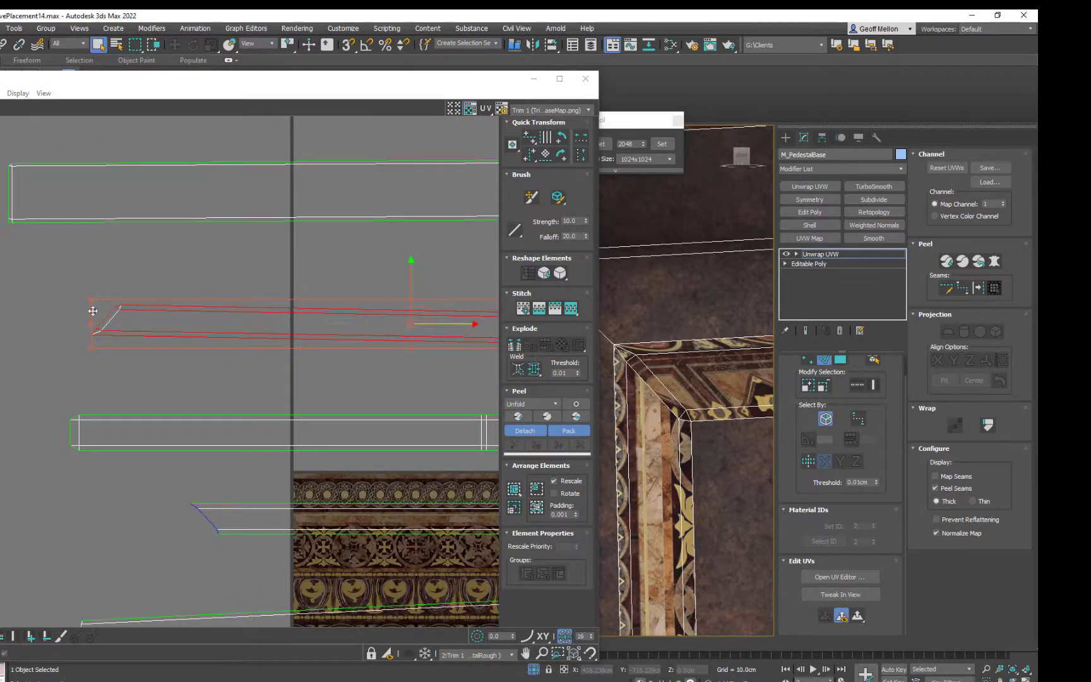
{"action": "left_click_drag", "start_coordinate": [61, 288], "coordinate": [114, 323], "text": "alt"}
{"action": "key", "text": "z"}
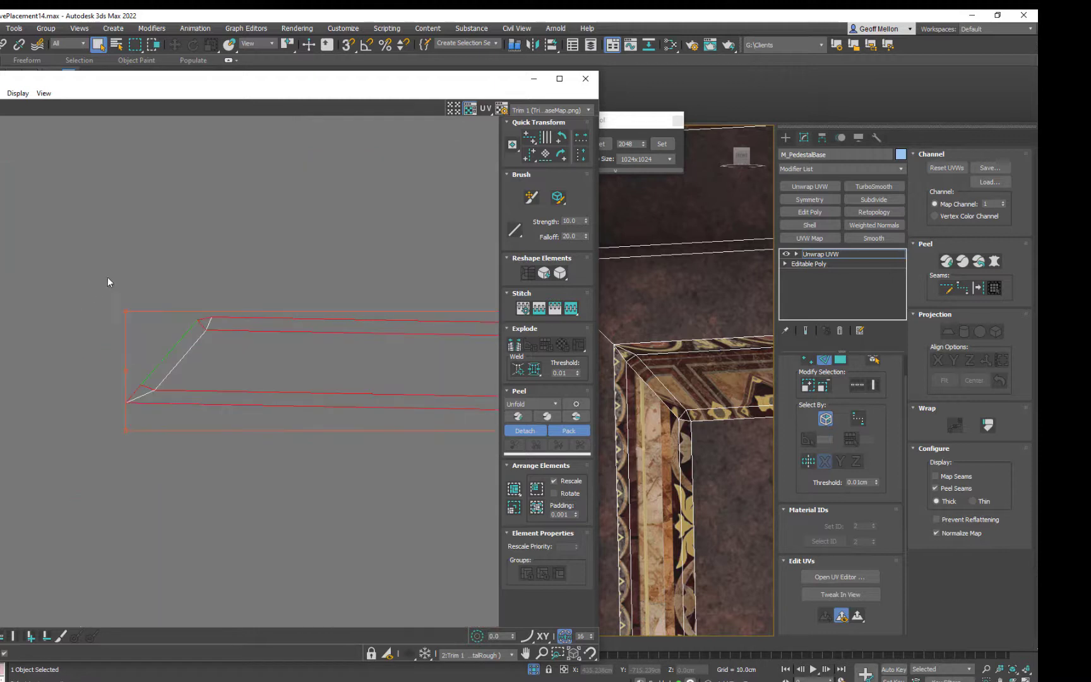
{"action": "left_click_drag", "start_coordinate": [145, 392], "coordinate": [145, 389], "text": "alt"}
{"action": "left_click_drag", "start_coordinate": [204, 326], "coordinate": [205, 327], "text": "alt"}
{"action": "left_click", "coordinate": [538, 143]}
{"action": "scroll", "coordinate": [285, 244], "scroll_direction": "down", "scroll_amount": 2}
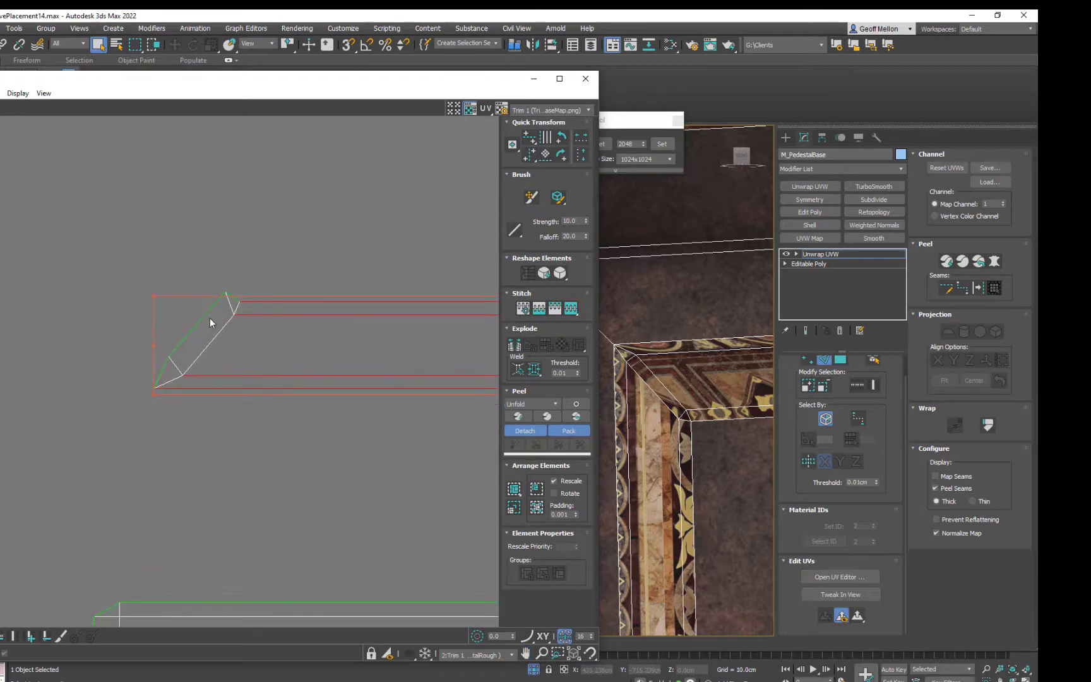
Pull the strip's slanted outer end edge away from the body, align the end edges vertically in place and shift them outward
{"action": "left_click", "coordinate": [205, 318]}
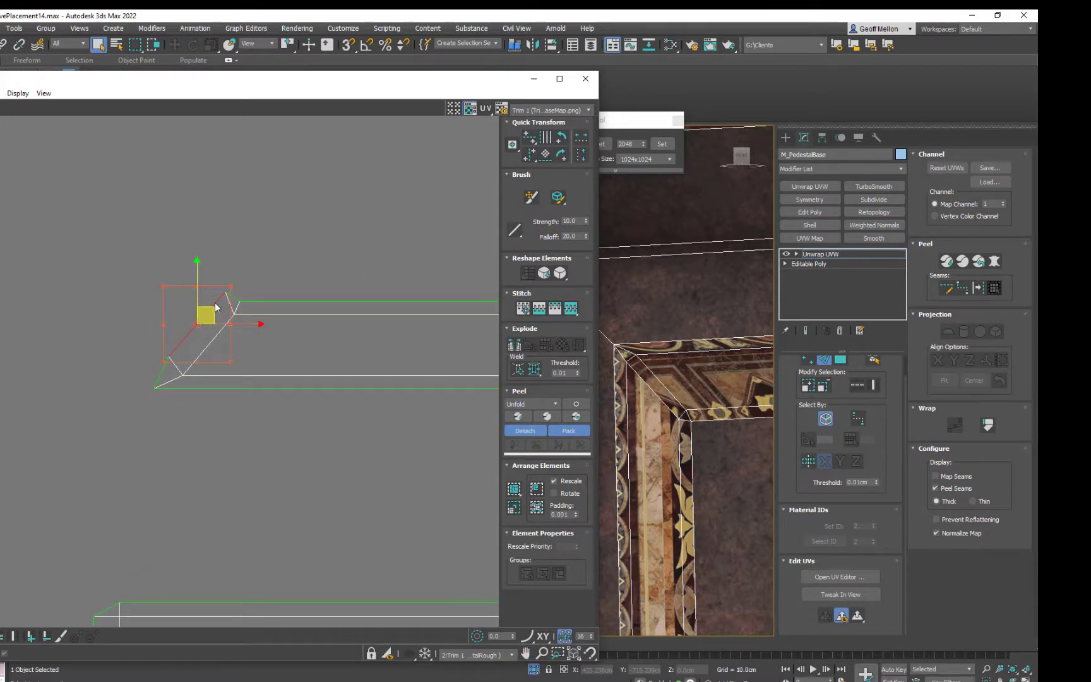
{"action": "left_click", "coordinate": [209, 312]}
{"action": "left_click_drag", "start_coordinate": [209, 312], "coordinate": [180, 324]}
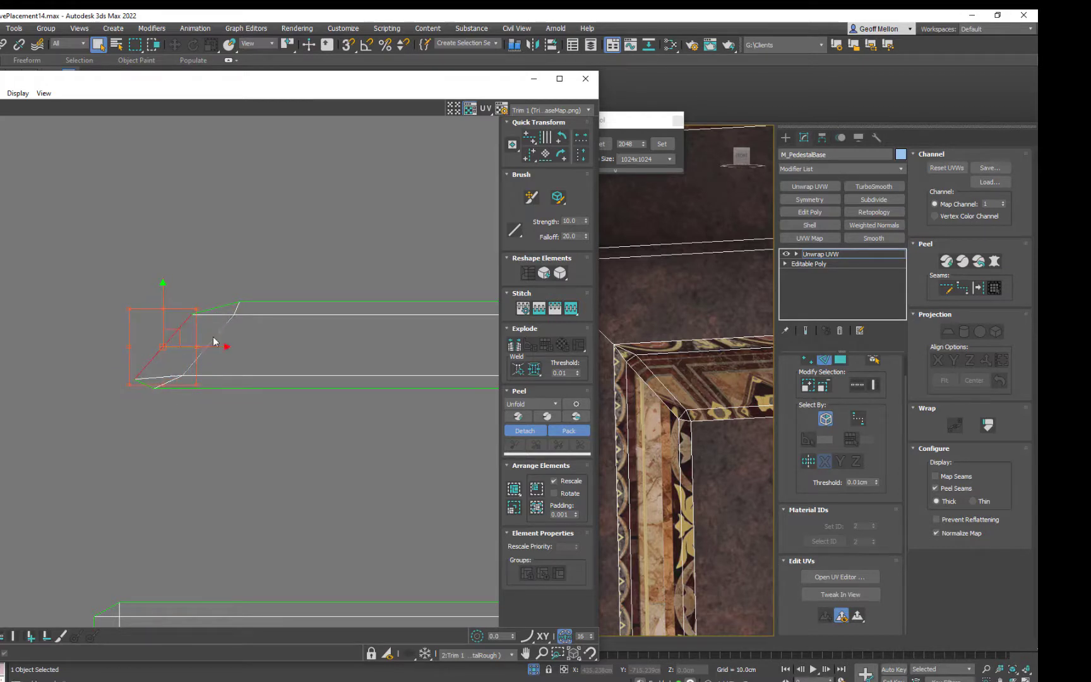
{"action": "left_click", "coordinate": [544, 154]}
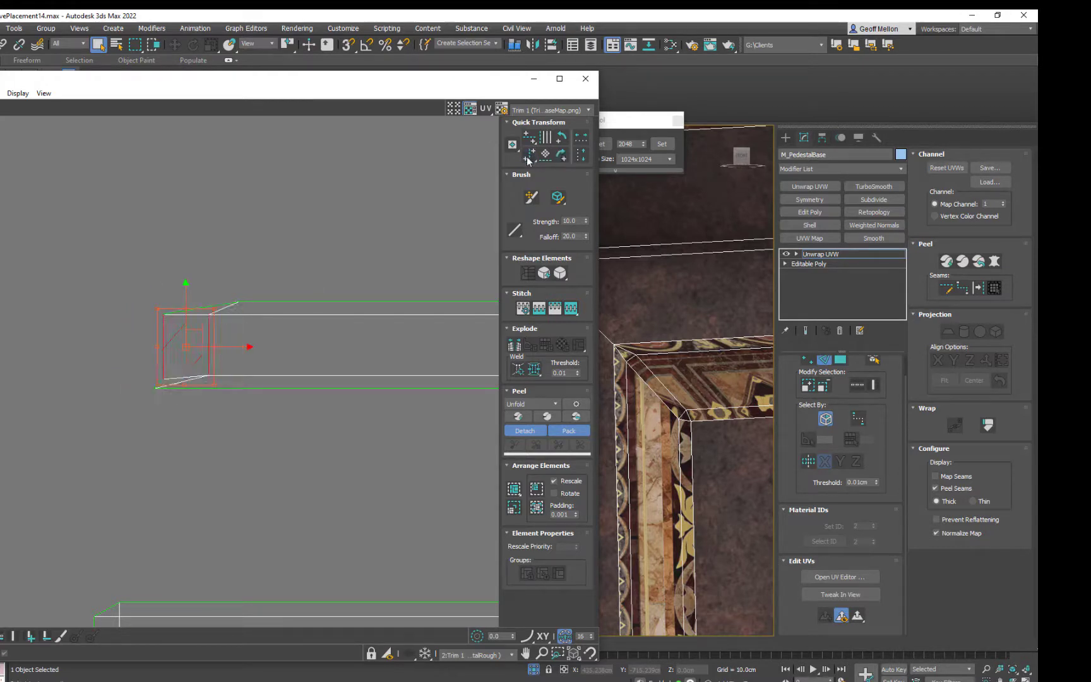
{"action": "left_click_drag", "start_coordinate": [232, 346], "coordinate": [187, 343]}
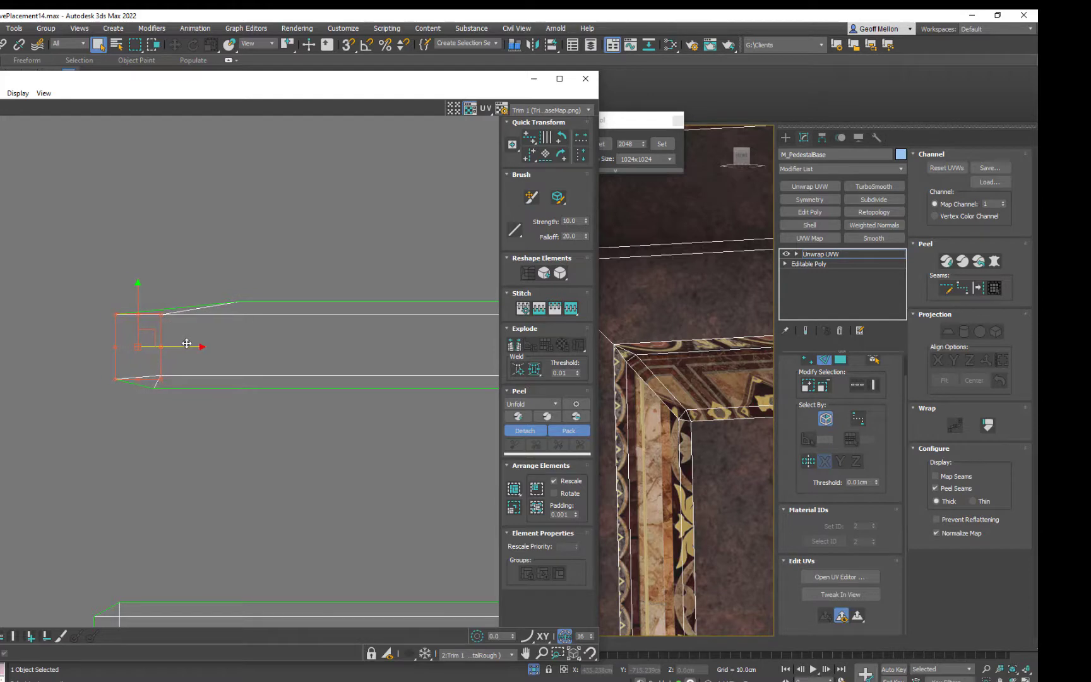
Move the strip's upper corner vertex horizontally outward until it lines up with the inner end edge
{"action": "key", "text": "1"}
{"action": "left_click", "coordinate": [239, 301]}
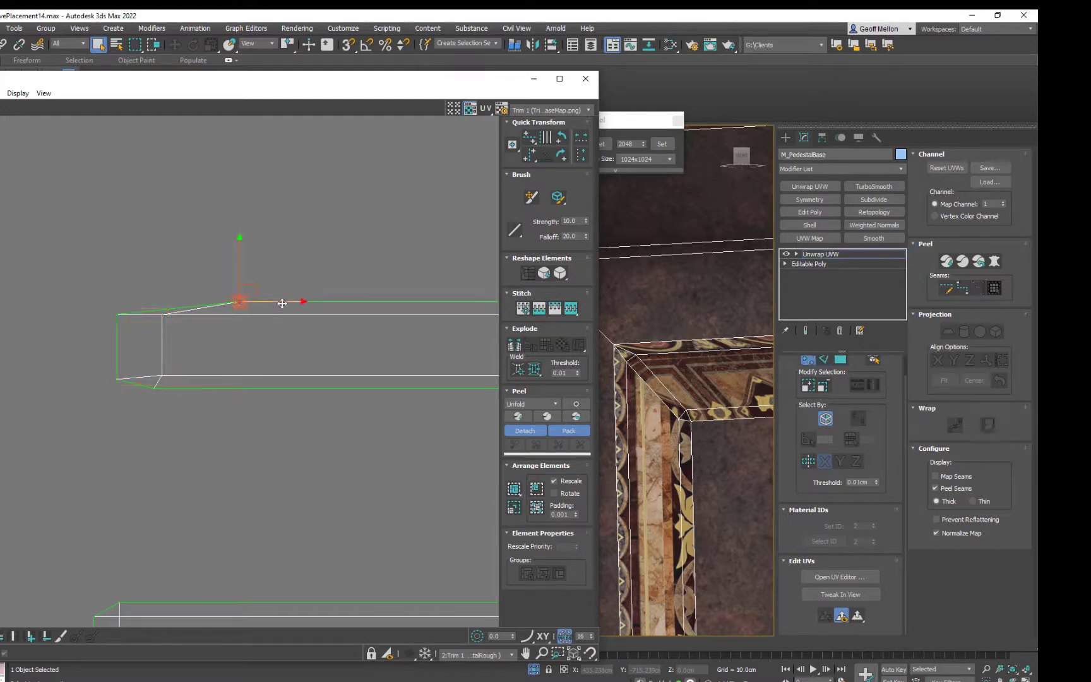
{"action": "left_click_drag", "start_coordinate": [282, 303], "coordinate": [210, 302]}
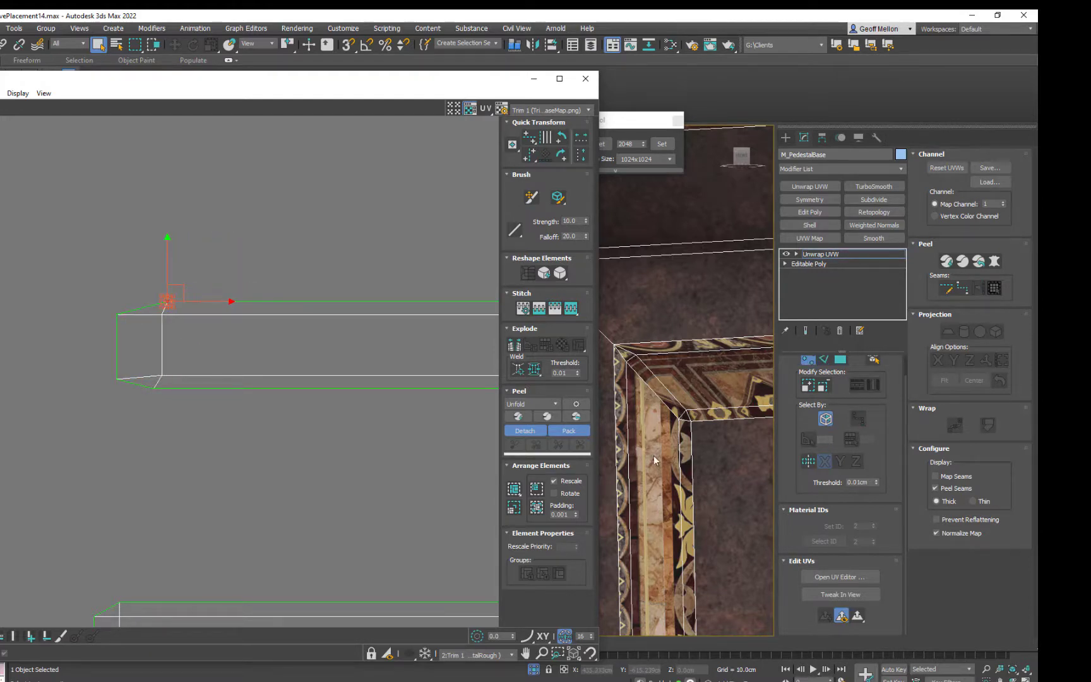
Check the strip's mitred corner on the model, and move its outermost UV end edge inward close to the inner end edge
{"action": "scroll", "coordinate": [654, 457], "scroll_direction": "down", "scroll_amount": 3}
{"action": "middle_click_drag", "start_coordinate": [696, 514], "coordinate": [695, 310]}
{"action": "scroll", "coordinate": [662, 461], "scroll_direction": "up", "scroll_amount": 5}
{"action": "middle_click_drag", "start_coordinate": [725, 558], "coordinate": [726, 432]}
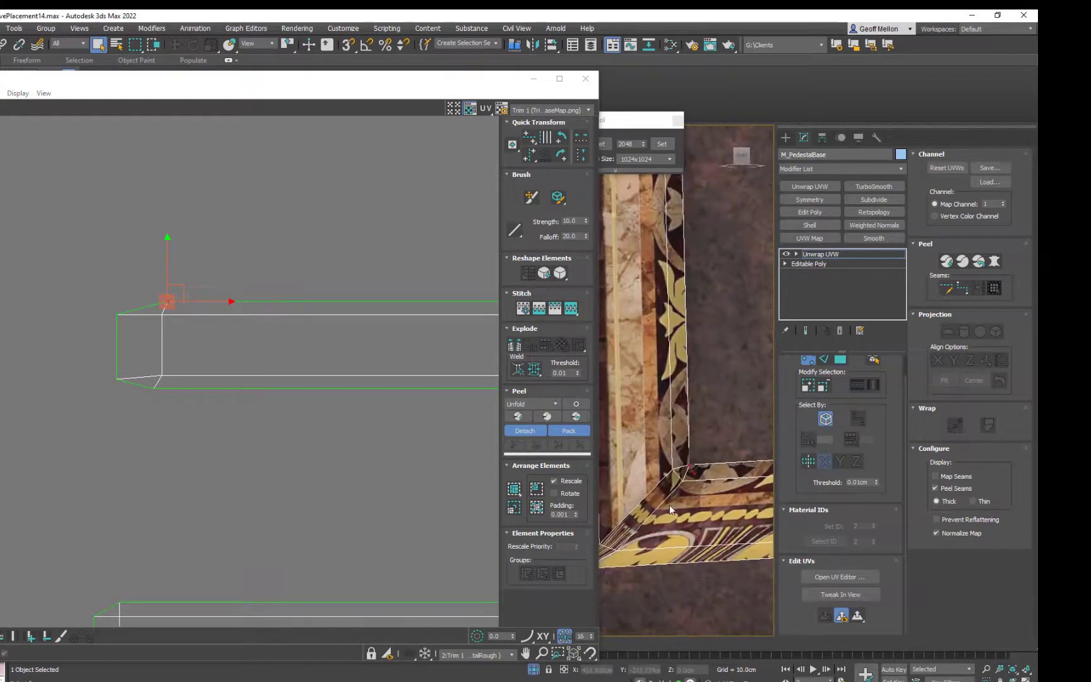
{"action": "middle_click_drag", "start_coordinate": [669, 504], "coordinate": [701, 416]}
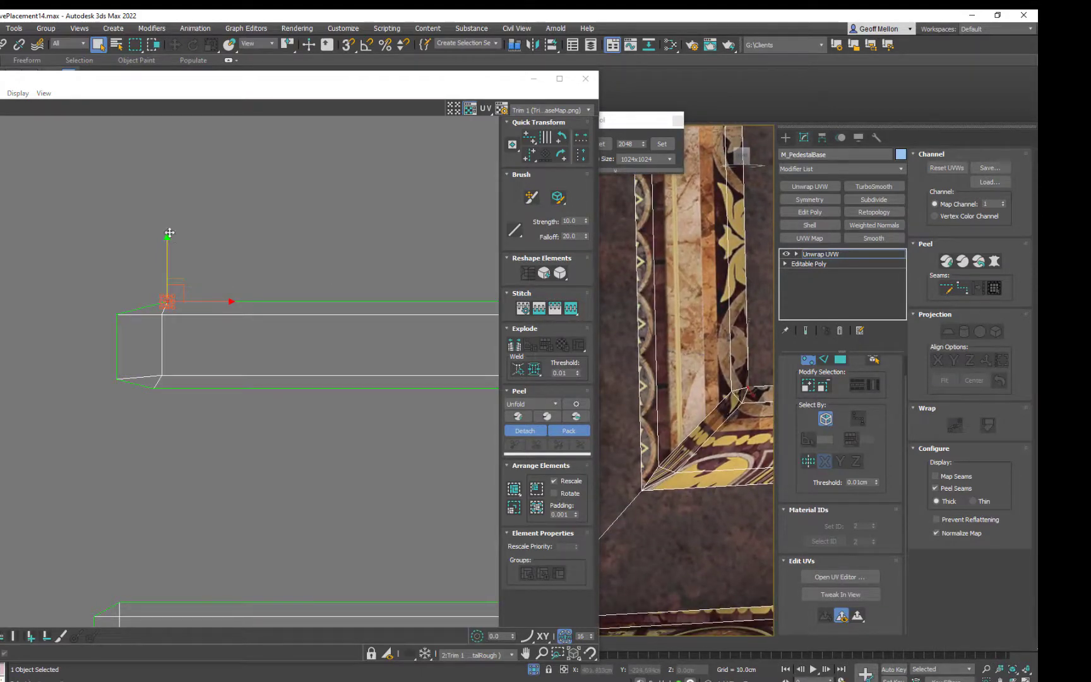
{"action": "middle_click_drag", "start_coordinate": [171, 241], "coordinate": [256, 213]}
{"action": "left_click_drag", "start_coordinate": [122, 239], "coordinate": [210, 387]}
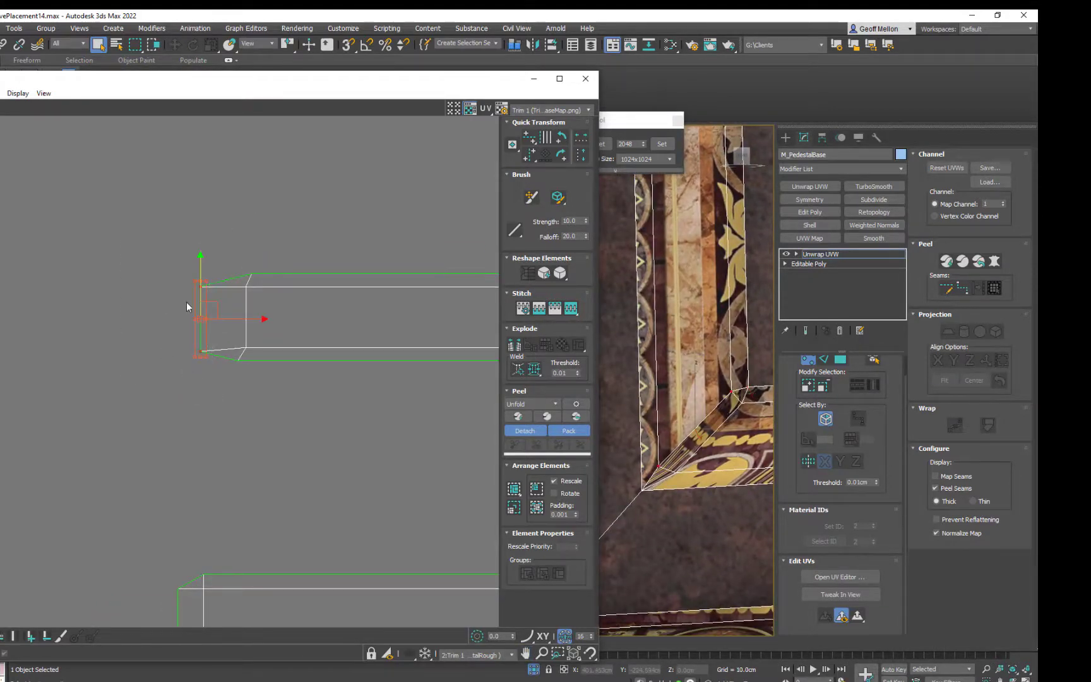
{"action": "left_click", "coordinate": [200, 324]}
{"action": "key", "text": "2"}
{"action": "left_click_drag", "start_coordinate": [161, 302], "coordinate": [269, 323]}
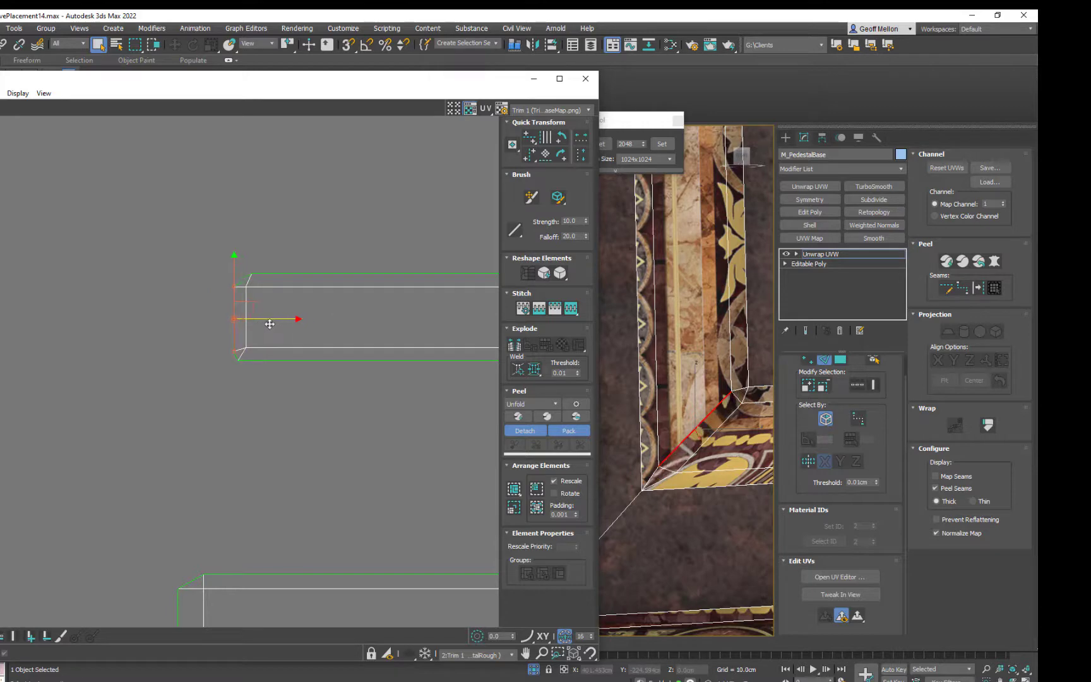
Select the long edges of the wide strip above the straightened one and align them horizontally in place
{"action": "scroll", "coordinate": [358, 312], "scroll_direction": "down", "scroll_amount": 5}
{"action": "middle_click_drag", "start_coordinate": [358, 312], "coordinate": [275, 295]}
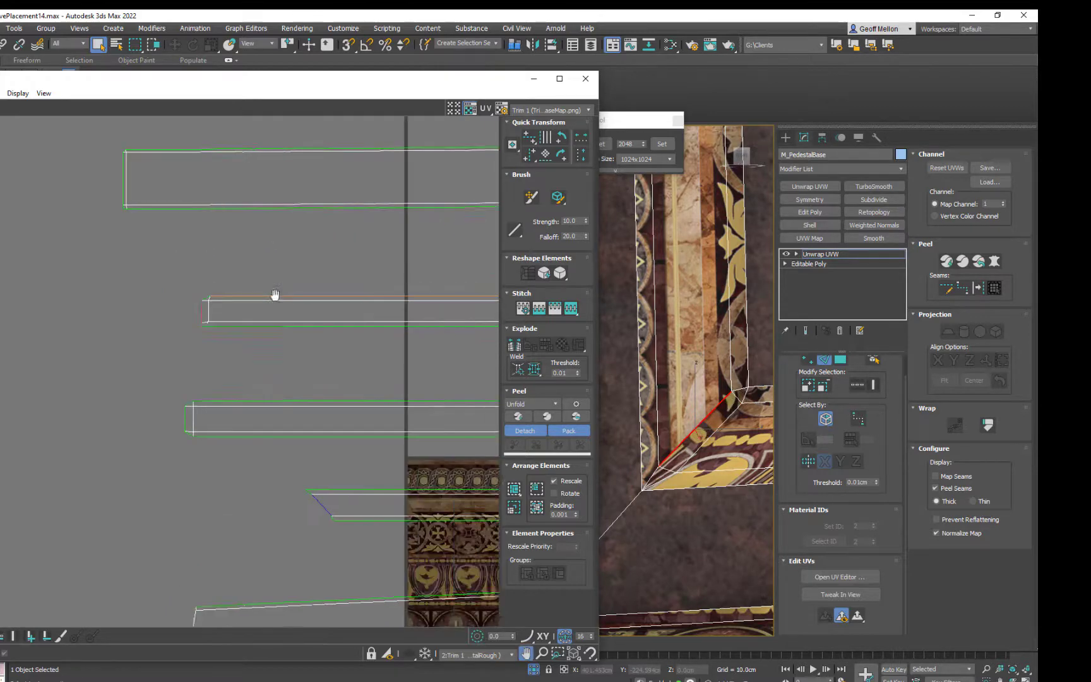
{"action": "scroll", "coordinate": [275, 295], "scroll_direction": "down", "scroll_amount": 3}
{"action": "middle_click_drag", "start_coordinate": [382, 341], "coordinate": [385, 444]}
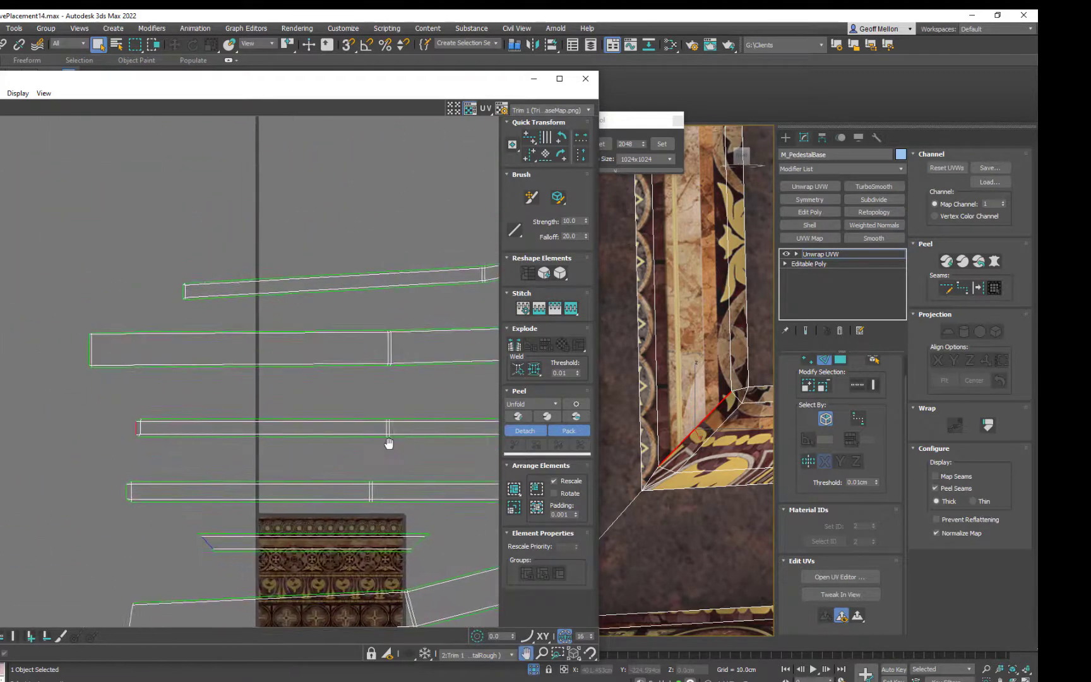
{"action": "left_click", "coordinate": [259, 333]}
{"action": "middle_click_drag", "start_coordinate": [388, 353], "coordinate": [440, 361]}
{"action": "middle_click_drag", "start_coordinate": [256, 321], "coordinate": [325, 357]}
{"action": "scroll", "coordinate": [254, 449], "scroll_direction": "up", "scroll_amount": 4}
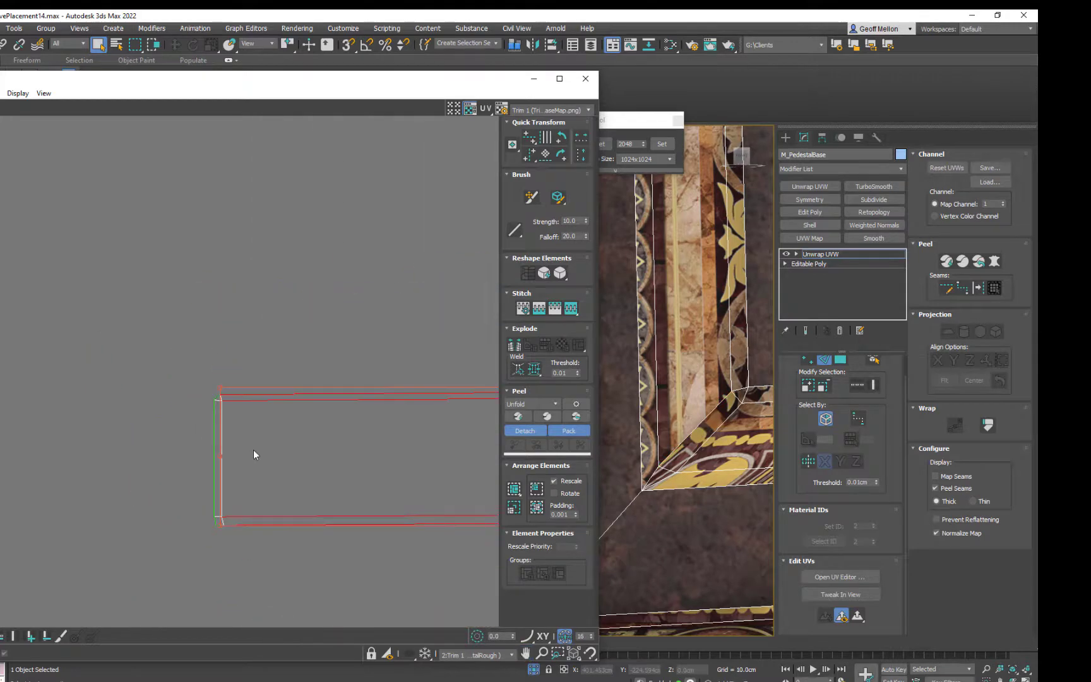
{"action": "scroll", "coordinate": [238, 316], "scroll_direction": "down", "scroll_amount": 4}
{"action": "middle_click_drag", "start_coordinate": [239, 317], "coordinate": [258, 353]}
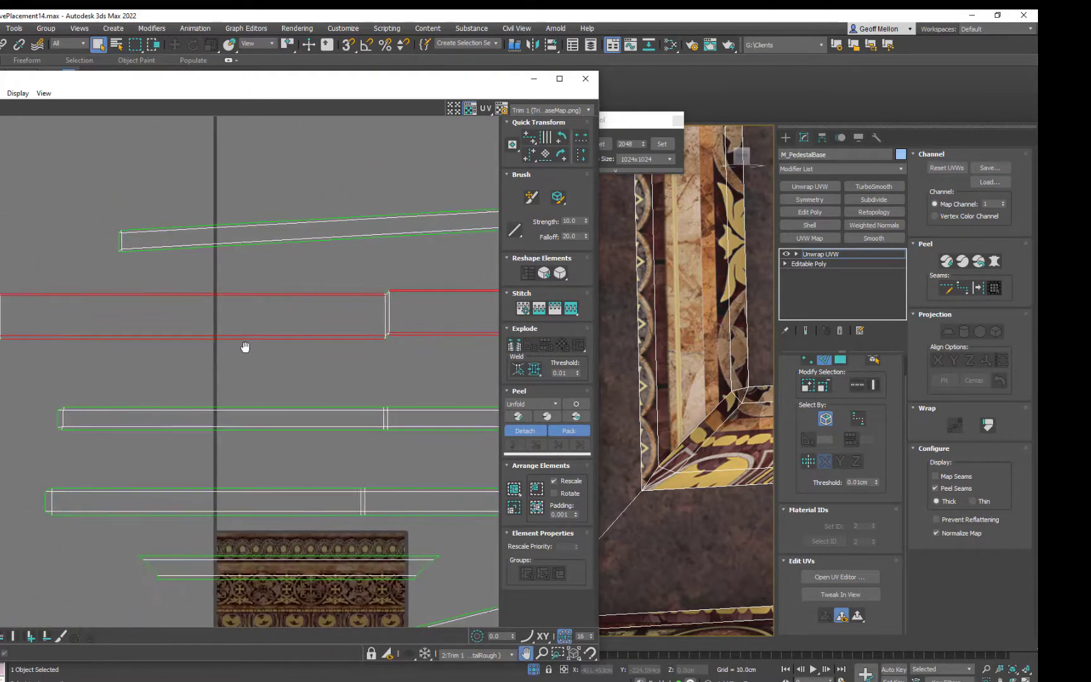
{"action": "scroll", "coordinate": [377, 367], "scroll_direction": "up", "scroll_amount": 2}
{"action": "scroll", "coordinate": [377, 371], "scroll_direction": "up", "scroll_amount": 2}
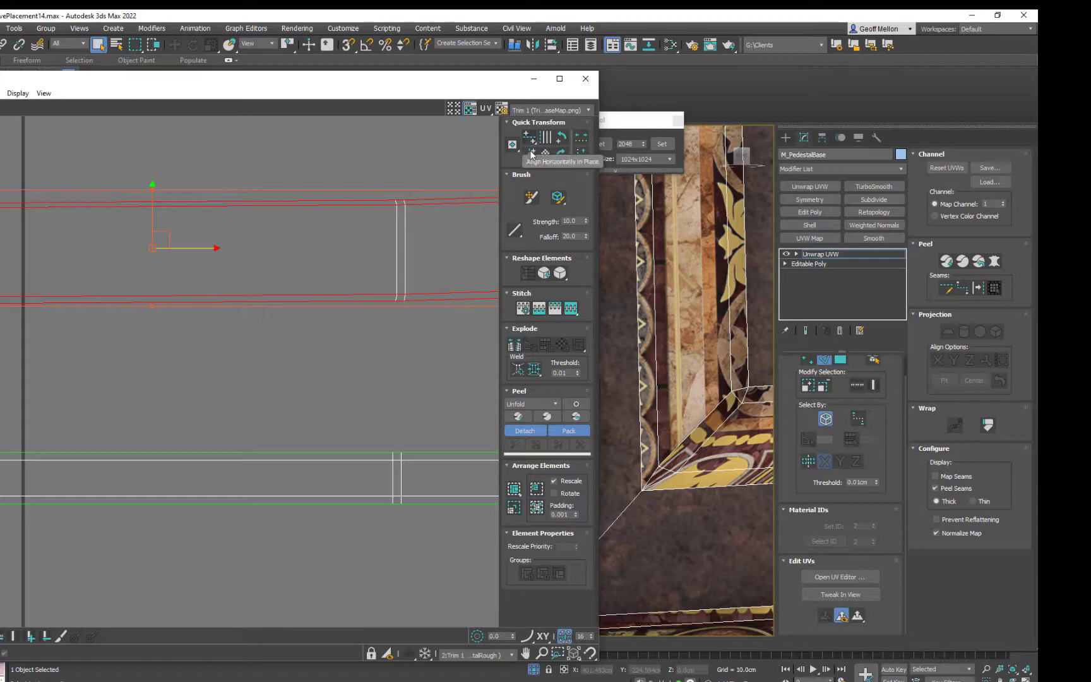
{"action": "mouse_move", "coordinate": [294, 284]}
{"action": "middle_mouse_down"}
{"action": "mouse_move", "coordinate": [237, 276]}
{"action": "mouse_move", "coordinate": [273, 278]}
{"action": "middle_mouse_up"}
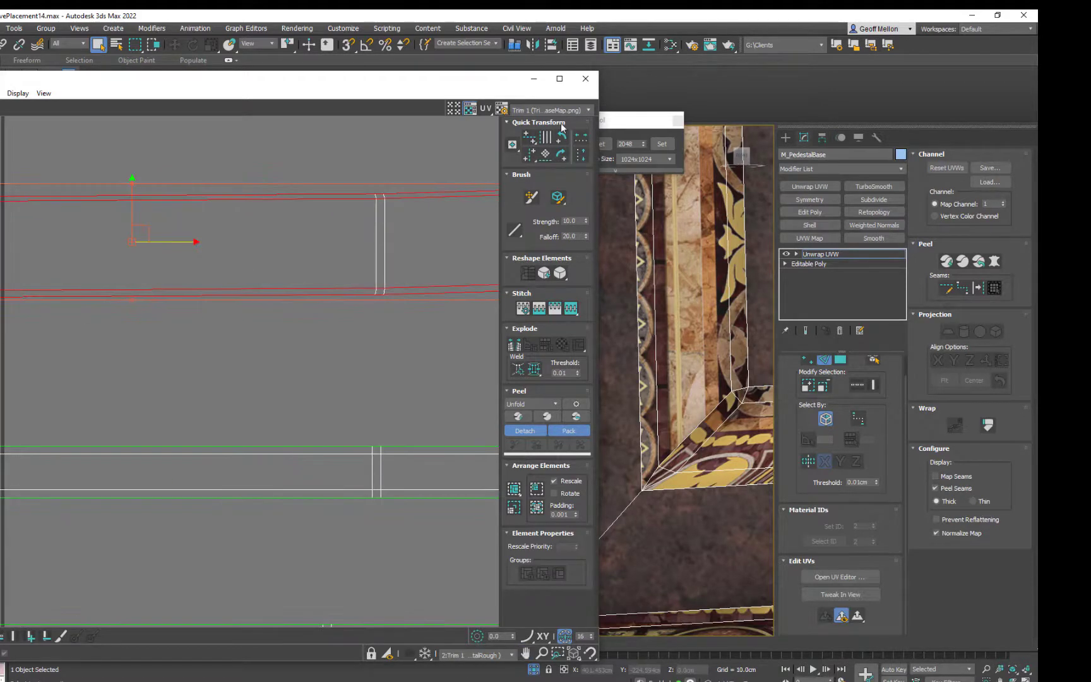
{"action": "left_click", "coordinate": [531, 140]}
{"action": "scroll", "coordinate": [240, 216], "scroll_direction": "down", "scroll_amount": 3}
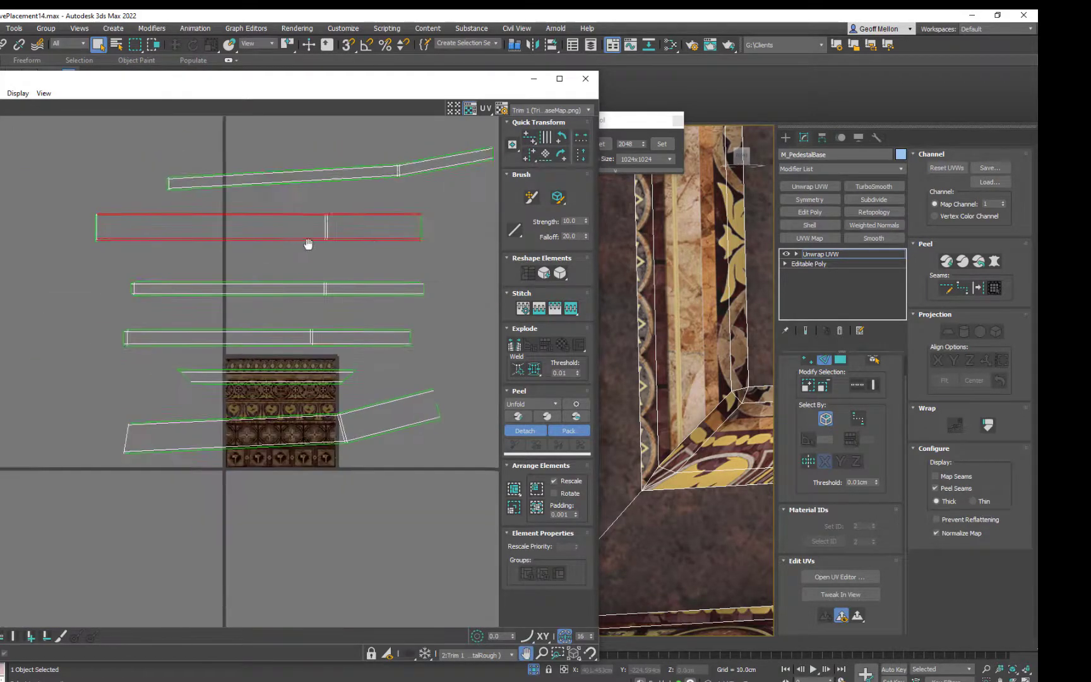
Select the two short diagonal corner edges at the wide strip's outer end and align them horizontally in place
{"action": "middle_click_drag", "start_coordinate": [310, 244], "coordinate": [475, 251]}
{"action": "scroll", "coordinate": [320, 272], "scroll_direction": "up", "scroll_amount": 4}
{"action": "middle_click_drag", "start_coordinate": [63, 251], "coordinate": [265, 252]}
{"action": "scroll", "coordinate": [265, 251], "scroll_direction": "up", "scroll_amount": 3}
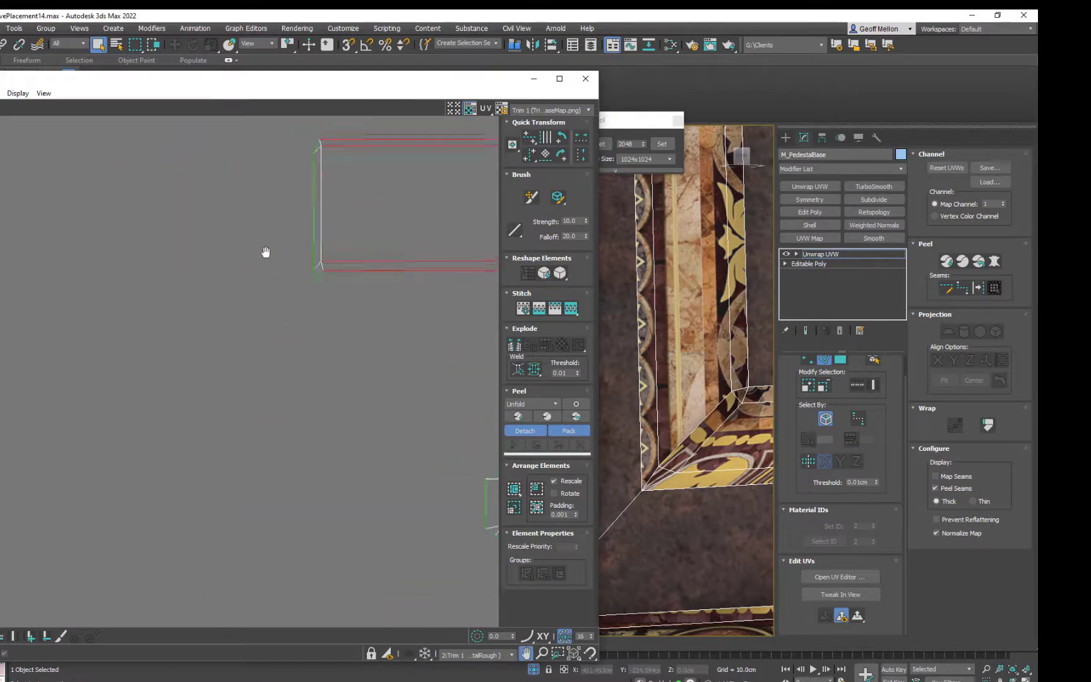
{"action": "left_click", "coordinate": [346, 266]}
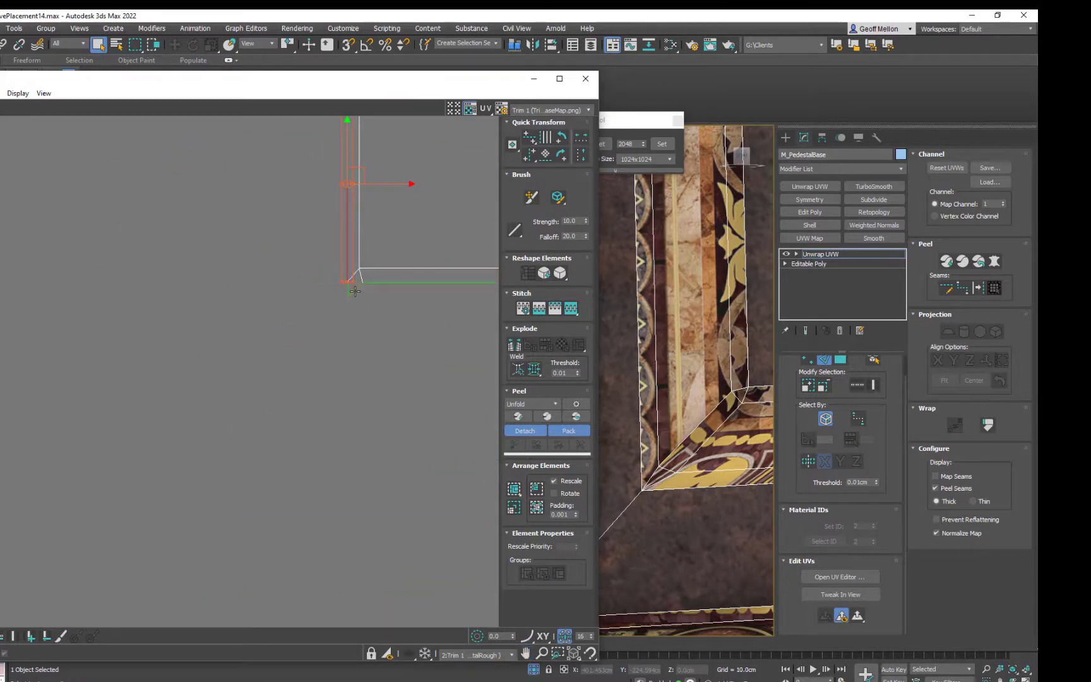
{"action": "left_click", "coordinate": [354, 291]}
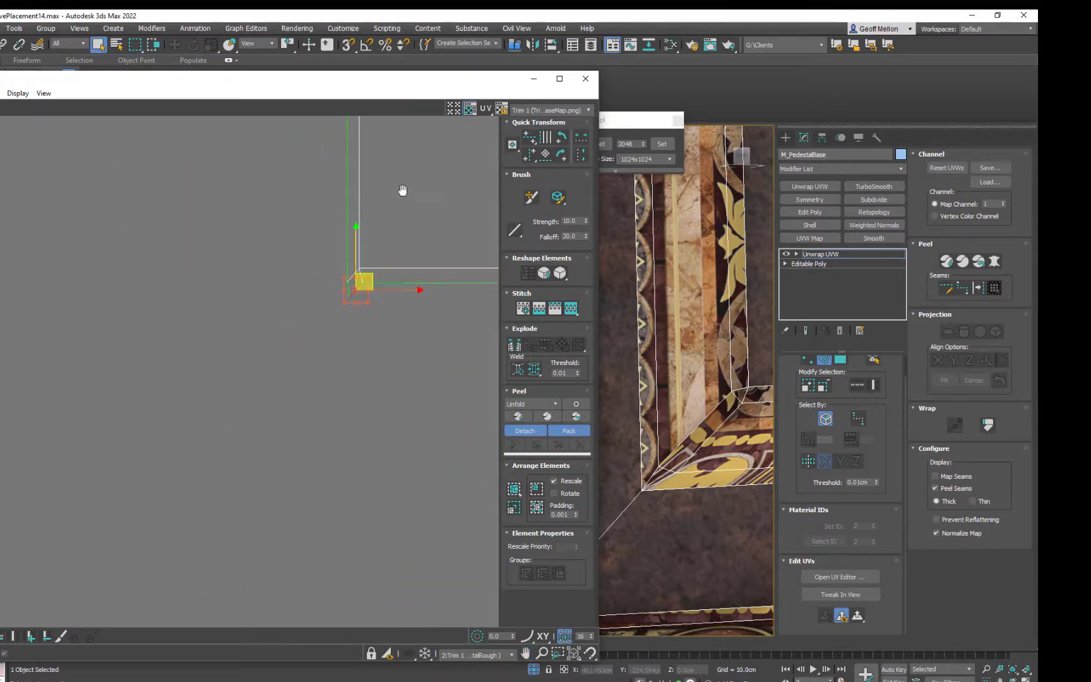
{"action": "middle_click_drag", "start_coordinate": [402, 190], "coordinate": [383, 362]}
{"action": "left_click", "coordinate": [334, 248], "text": "ctrl"}
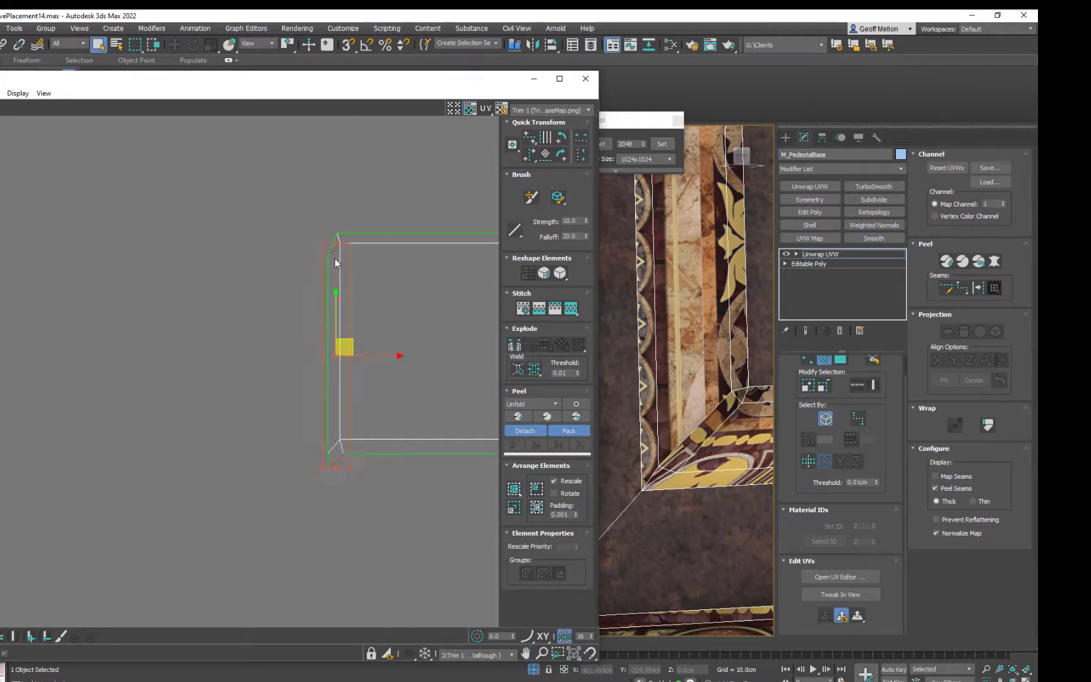
{"action": "scroll", "coordinate": [299, 457], "scroll_direction": "up", "scroll_amount": 3}
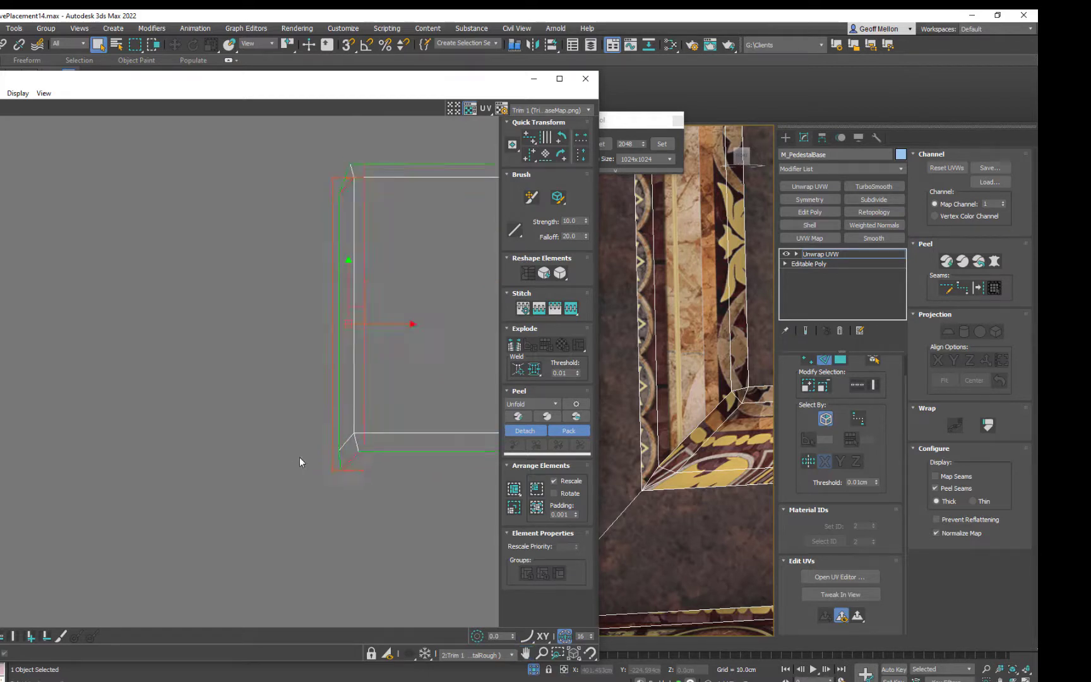
{"action": "left_click", "coordinate": [529, 139]}
{"action": "scroll", "coordinate": [387, 294], "scroll_direction": "down", "scroll_amount": 5}
{"action": "middle_click_drag", "start_coordinate": [387, 294], "coordinate": [152, 290]}
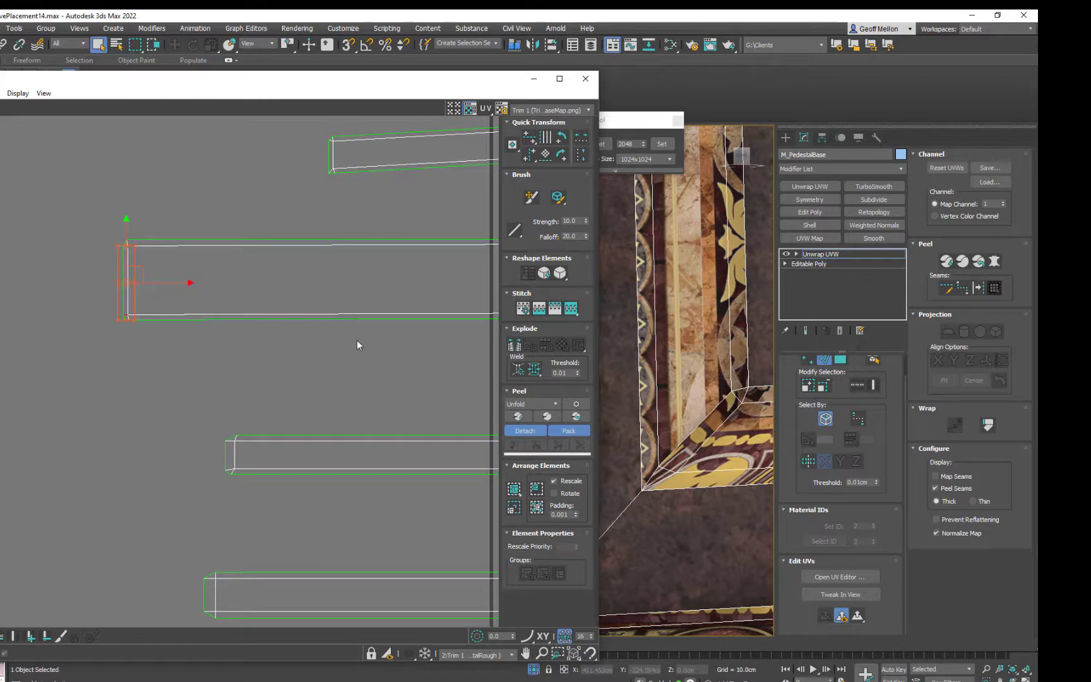
Add the wide strip's upper and lower long edges, including those between its middle cross edges, and align them horizontally in place
{"action": "left_click_drag", "start_coordinate": [360, 341], "coordinate": [391, 303], "text": "ctrl"}
{"action": "middle_click_drag", "start_coordinate": [393, 311], "coordinate": [87, 308]}
{"action": "middle_click_drag", "start_coordinate": [438, 334], "coordinate": [146, 336]}
{"action": "left_click_drag", "start_coordinate": [350, 339], "coordinate": [331, 303], "text": "ctrl"}
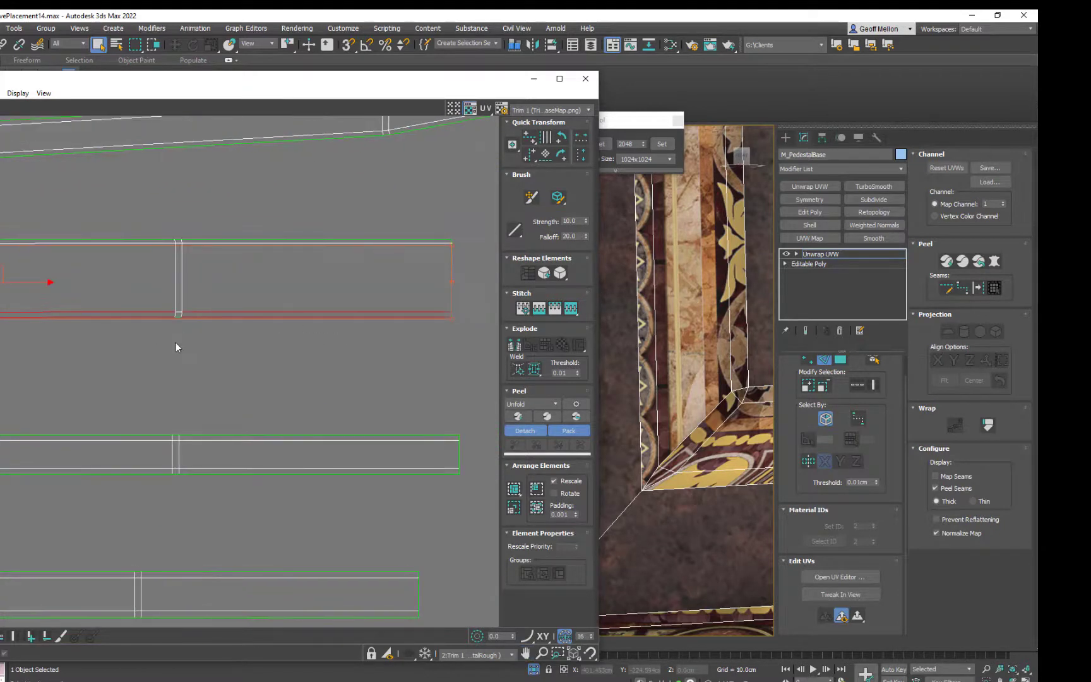
{"action": "scroll", "coordinate": [177, 328], "scroll_direction": "up", "scroll_amount": 5}
{"action": "left_click_drag", "start_coordinate": [186, 246], "coordinate": [187, 244], "text": "ctrl"}
{"action": "middle_click_drag", "start_coordinate": [138, 255], "coordinate": [416, 495]}
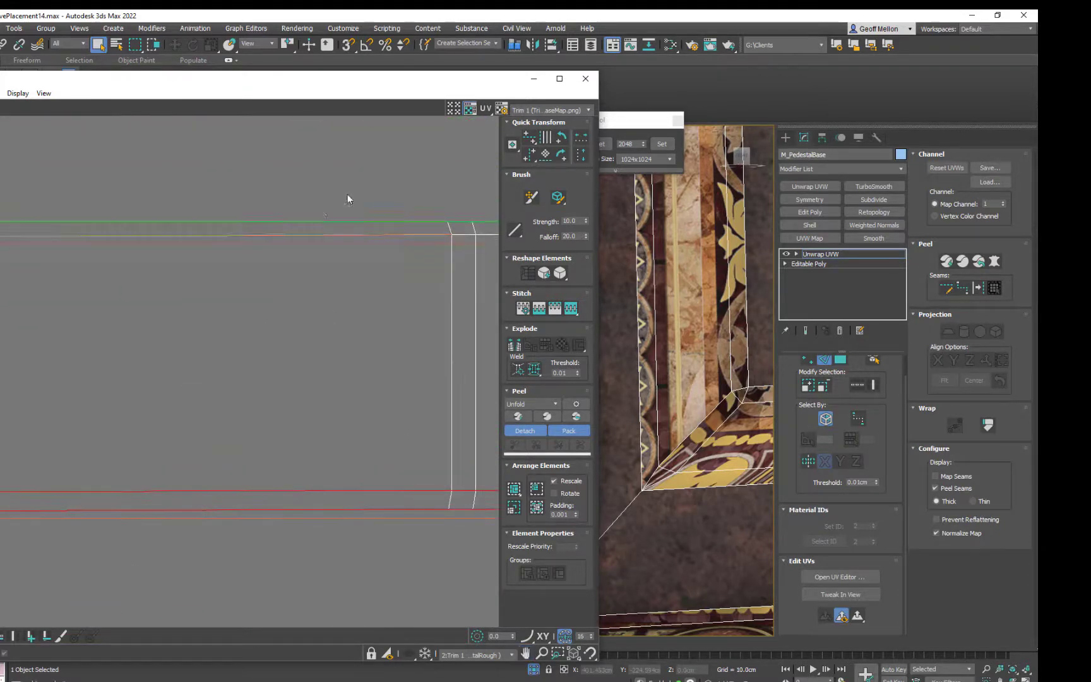
{"action": "left_click_drag", "start_coordinate": [344, 200], "coordinate": [325, 288], "text": "ctrl"}
{"action": "middle_click_drag", "start_coordinate": [334, 309], "coordinate": [69, 321]}
{"action": "left_click_drag", "start_coordinate": [322, 194], "coordinate": [297, 259], "text": "ctrl"}
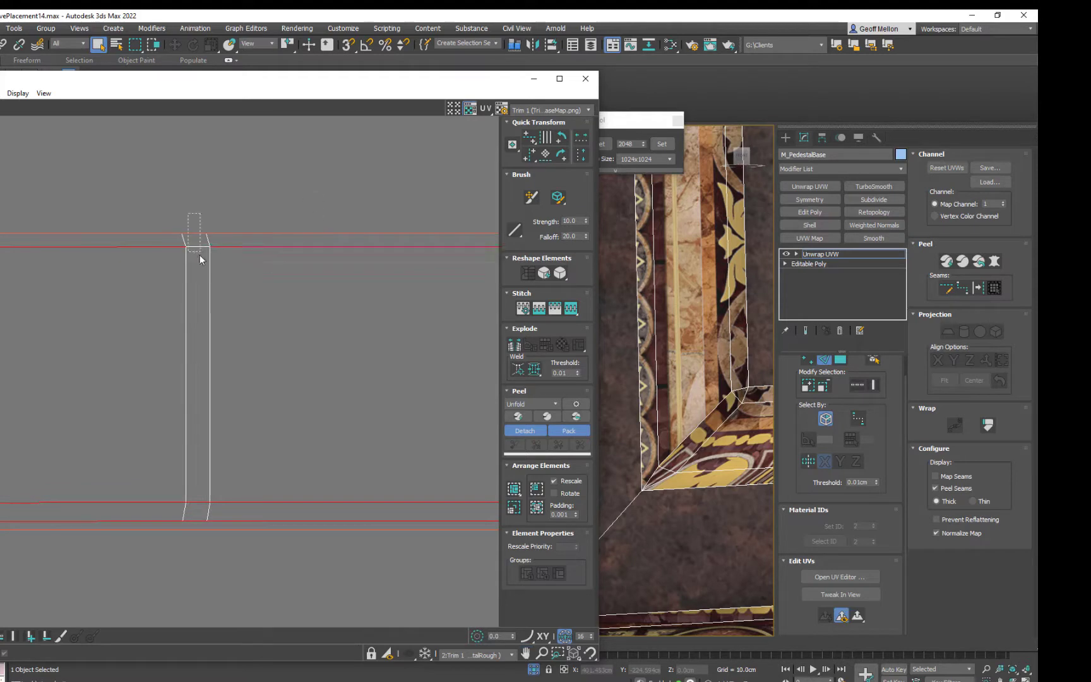
{"action": "left_click", "coordinate": [529, 138]}
{"action": "scroll", "coordinate": [135, 275], "scroll_direction": "down", "scroll_amount": 4}
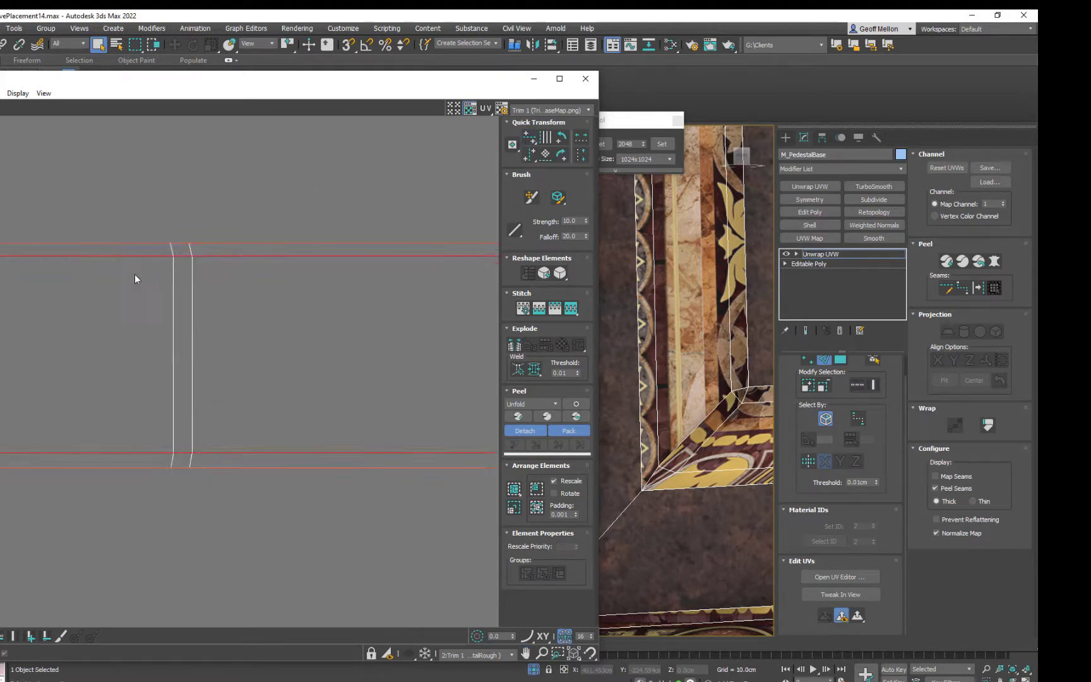
Select the upper and lower long edges along both slanted halves of the topmost UV strip
{"action": "middle_click_drag", "start_coordinate": [136, 284], "coordinate": [422, 325]}
{"action": "scroll", "coordinate": [355, 312], "scroll_direction": "down", "scroll_amount": 2}
{"action": "middle_click_drag", "start_coordinate": [171, 323], "coordinate": [173, 228]}
{"action": "scroll", "coordinate": [478, 317], "scroll_direction": "up", "scroll_amount": 2}
{"action": "scroll", "coordinate": [384, 296], "scroll_direction": "up", "scroll_amount": 2}
{"action": "scroll", "coordinate": [174, 229], "scroll_direction": "down", "scroll_amount": 3}
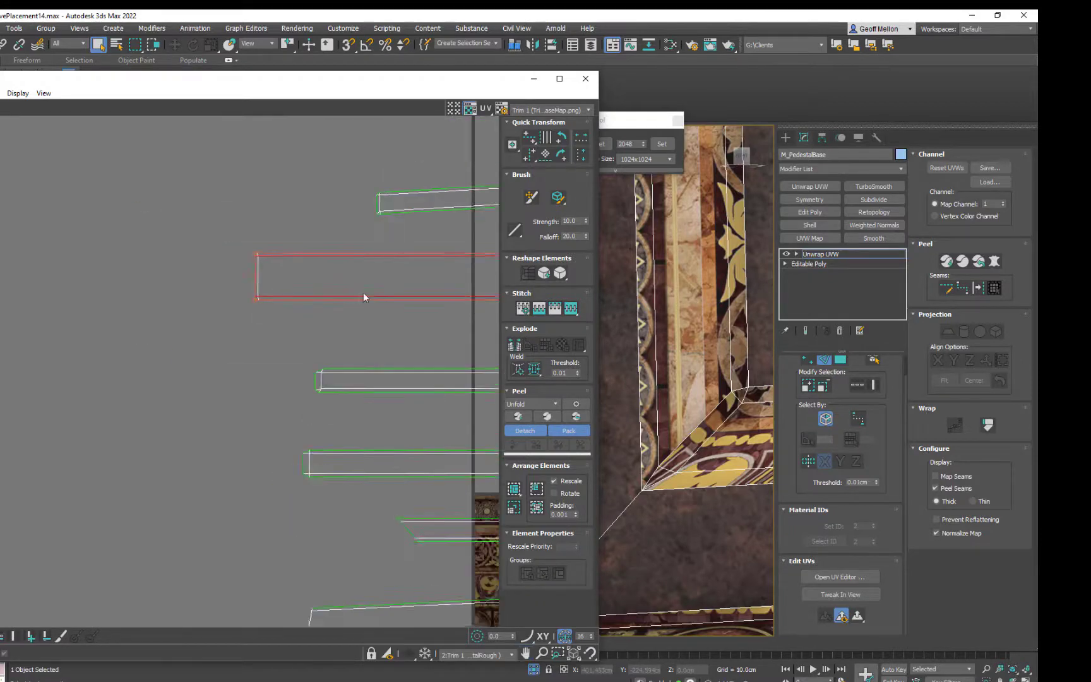
{"action": "middle_click_drag", "start_coordinate": [493, 294], "coordinate": [229, 333]}
{"action": "scroll", "coordinate": [229, 310], "scroll_direction": "down", "scroll_amount": 2}
{"action": "middle_click_drag", "start_coordinate": [343, 273], "coordinate": [253, 292]}
{"action": "left_click_drag", "start_coordinate": [302, 238], "coordinate": [303, 312]}
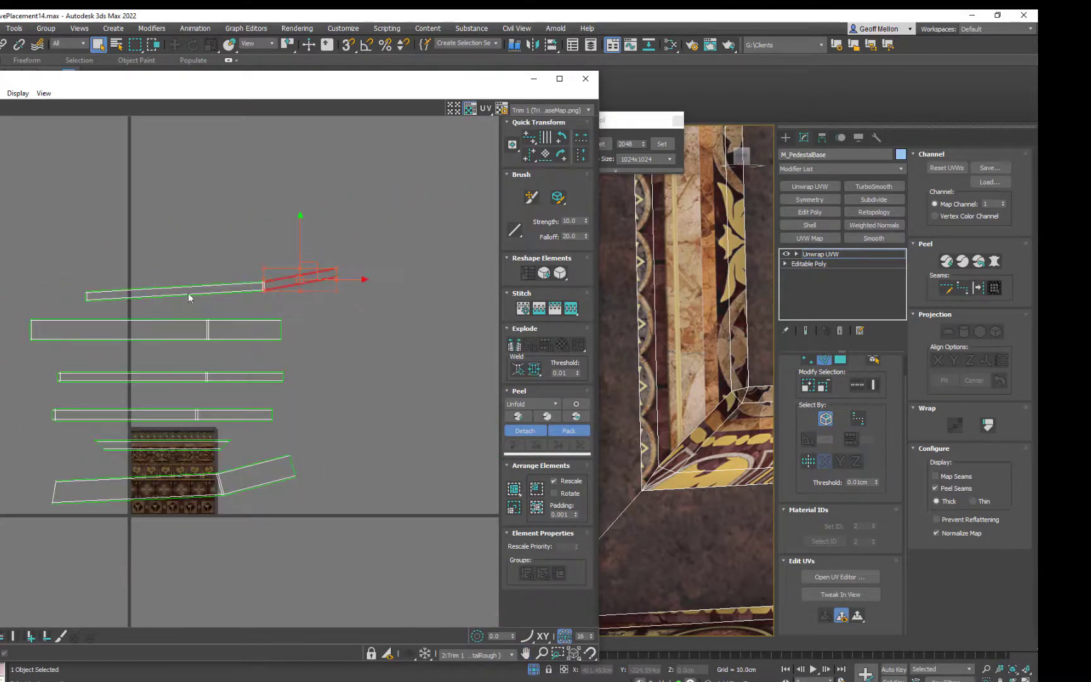
{"action": "scroll", "coordinate": [189, 293], "scroll_direction": "up", "scroll_amount": 3}
{"action": "middle_click_drag", "start_coordinate": [237, 267], "coordinate": [474, 314]}
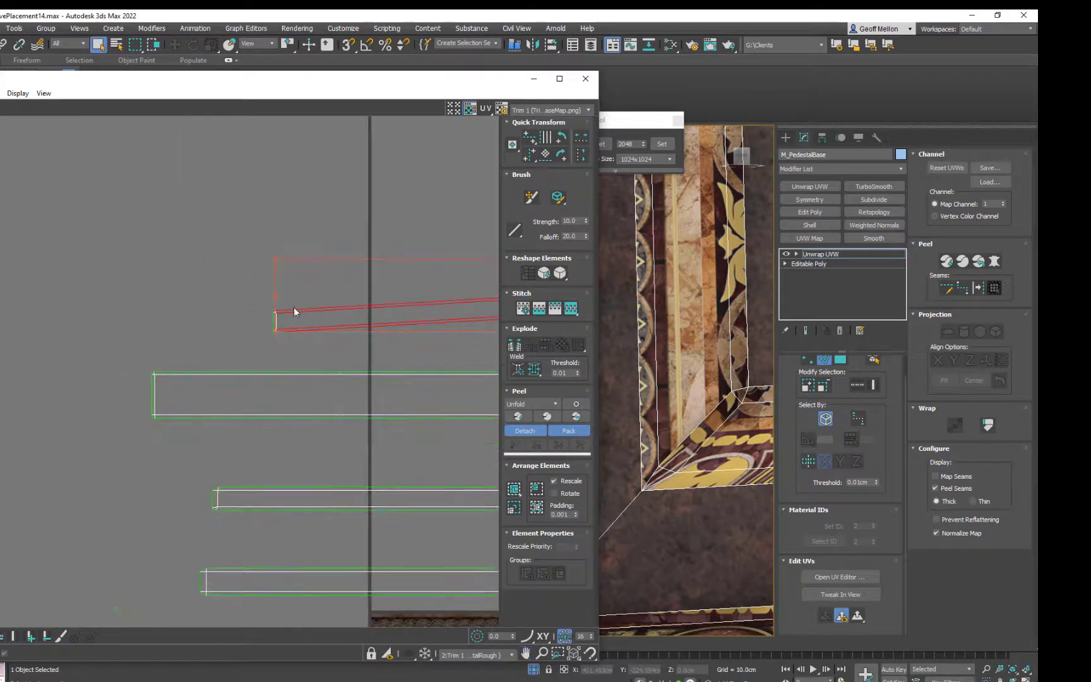
Add the short edges between the topmost strip's middle cross edges to the long-edge selection
{"action": "middle_click_drag", "start_coordinate": [382, 295], "coordinate": [261, 285]}
{"action": "scroll", "coordinate": [260, 282], "scroll_direction": "up", "scroll_amount": 2}
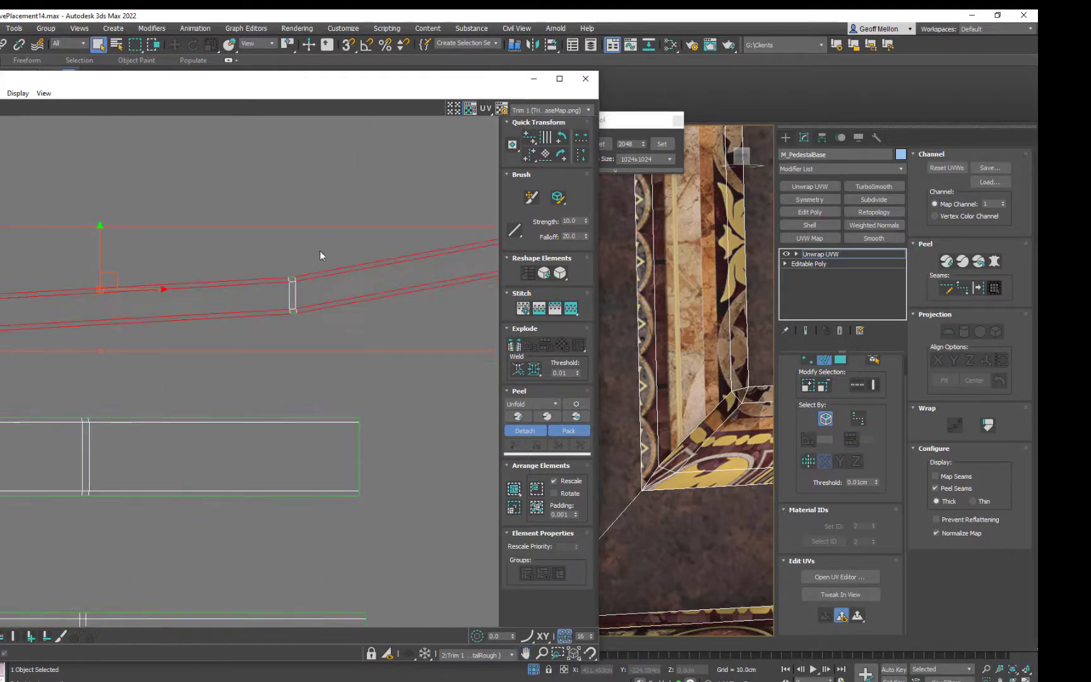
{"action": "scroll", "coordinate": [298, 259], "scroll_direction": "up", "scroll_amount": 4}
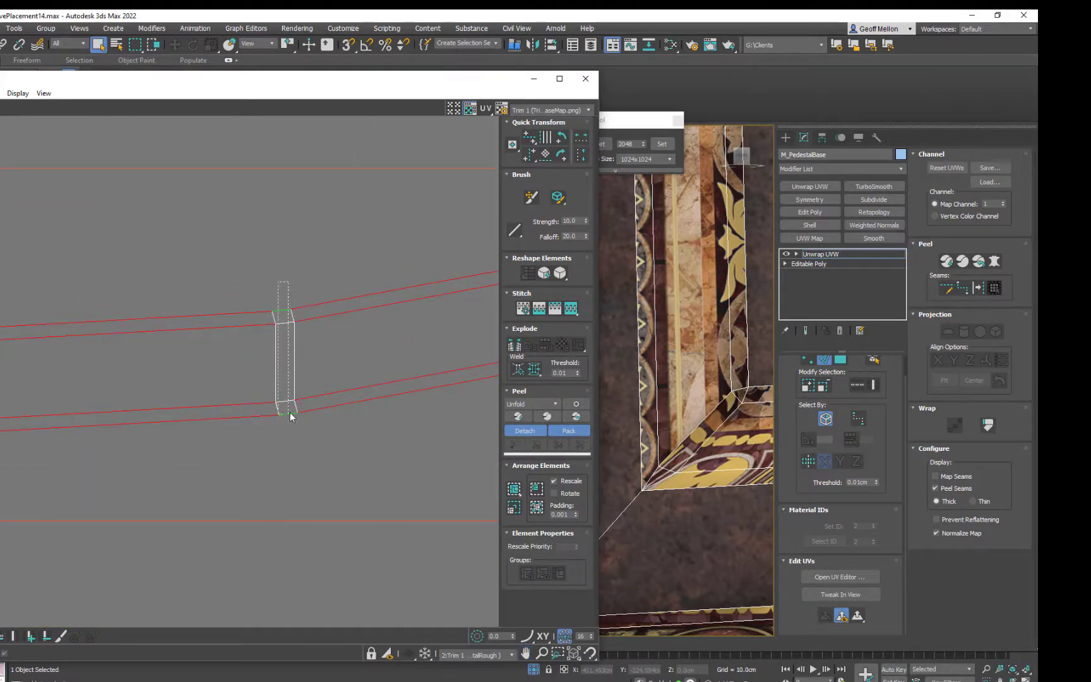
{"action": "left_click", "coordinate": [289, 433]}
Try to align the topmost strip's selected long edges horizontally in place
{"action": "scroll", "coordinate": [165, 378], "scroll_direction": "down", "scroll_amount": 4}
{"action": "middle_click_drag", "start_coordinate": [162, 377], "coordinate": [467, 383]}
{"action": "middle_click_drag", "start_coordinate": [231, 370], "coordinate": [481, 317]}
{"action": "scroll", "coordinate": [287, 357], "scroll_direction": "up", "scroll_amount": 5}
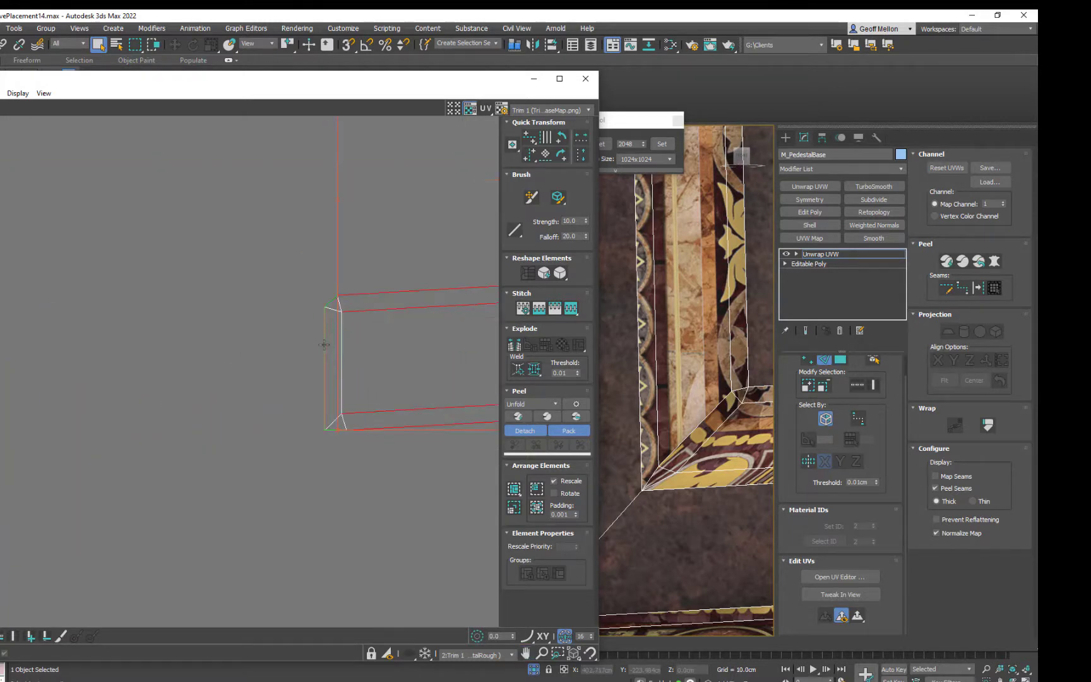
{"action": "left_click", "coordinate": [534, 140]}
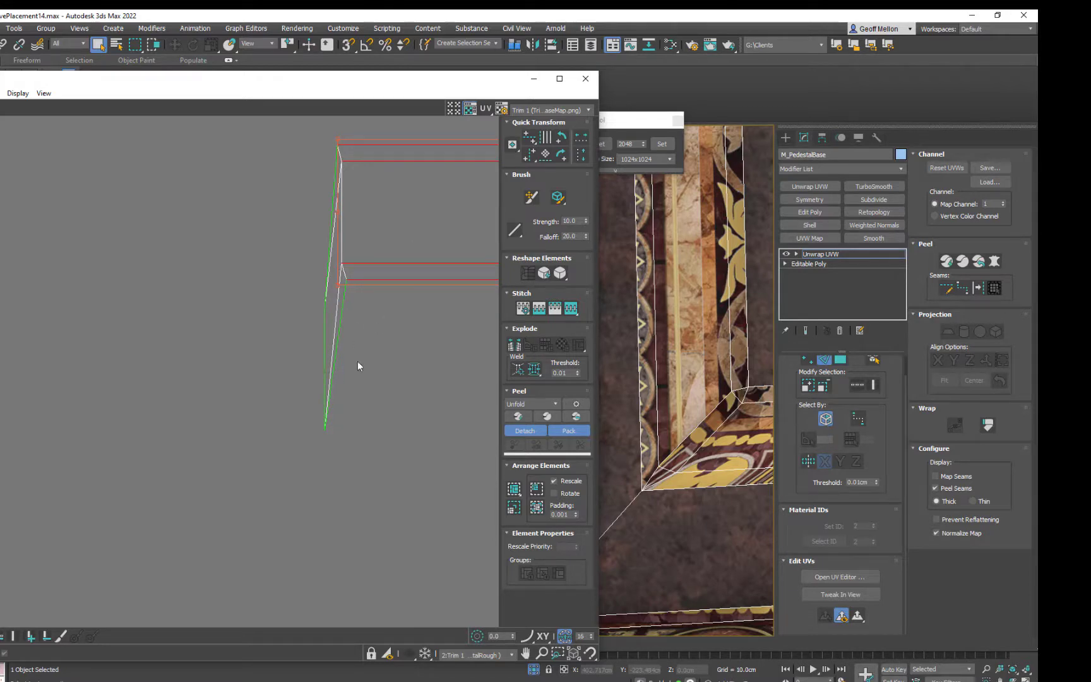
{"action": "scroll", "coordinate": [358, 365], "scroll_direction": "down", "scroll_amount": 3}
{"action": "middle_click_drag", "start_coordinate": [378, 341], "coordinate": [380, 377]}
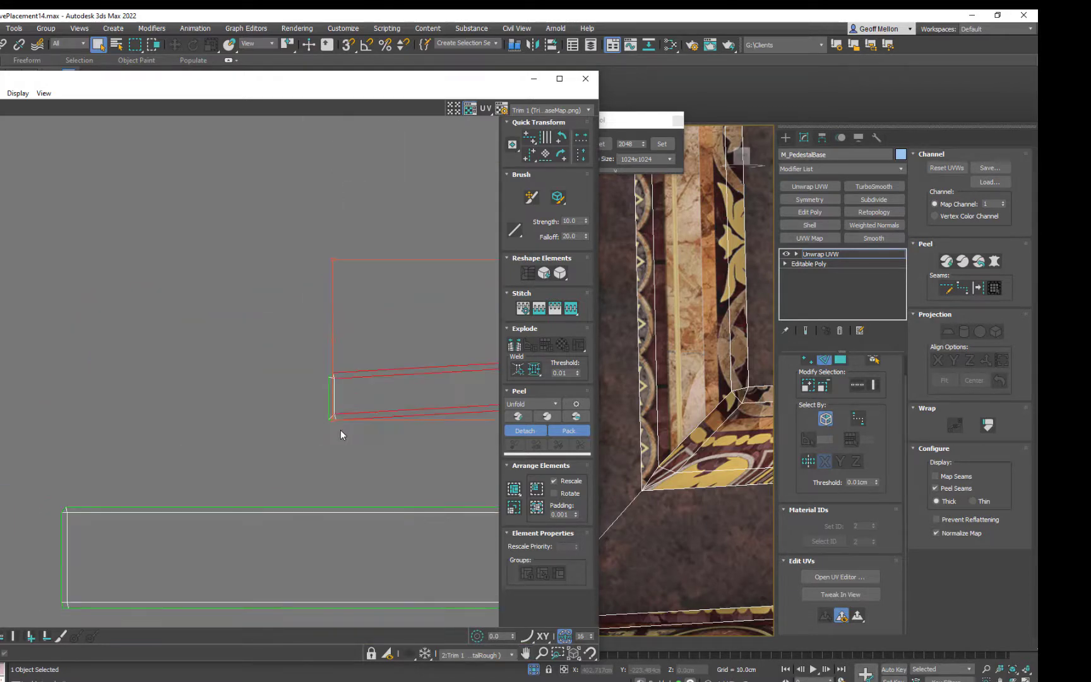
Try to align the topmost strip horizontally with its outer end edge included, and shift that end edge outward
{"action": "scroll", "coordinate": [341, 433], "scroll_direction": "up", "scroll_amount": 3}
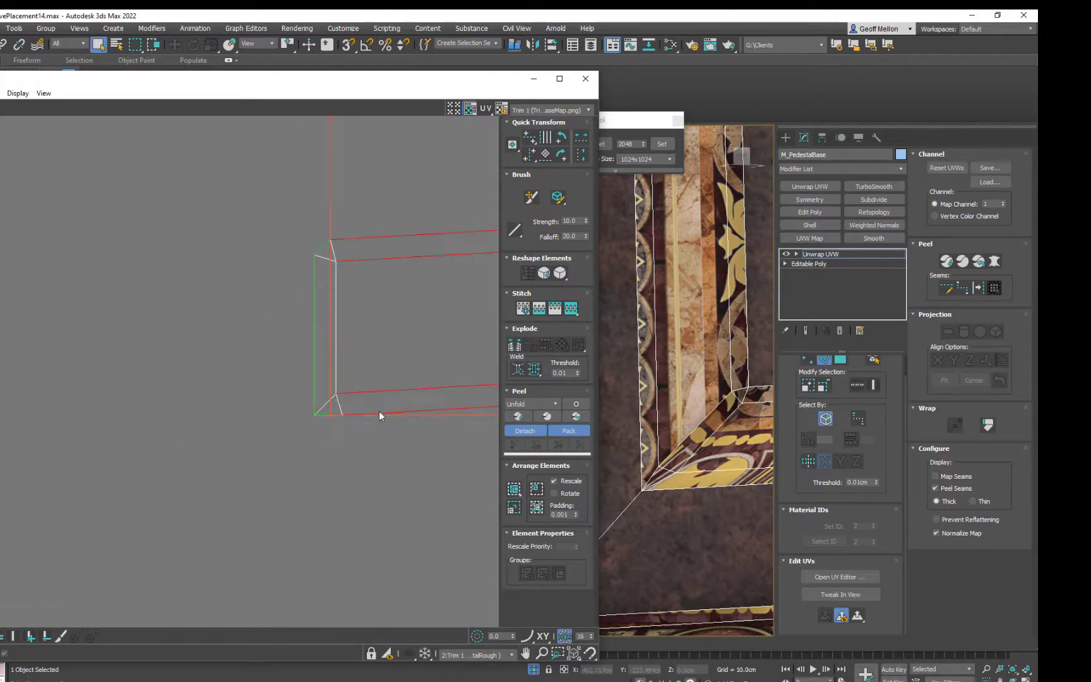
{"action": "left_click", "coordinate": [324, 416], "text": "ctrl"}
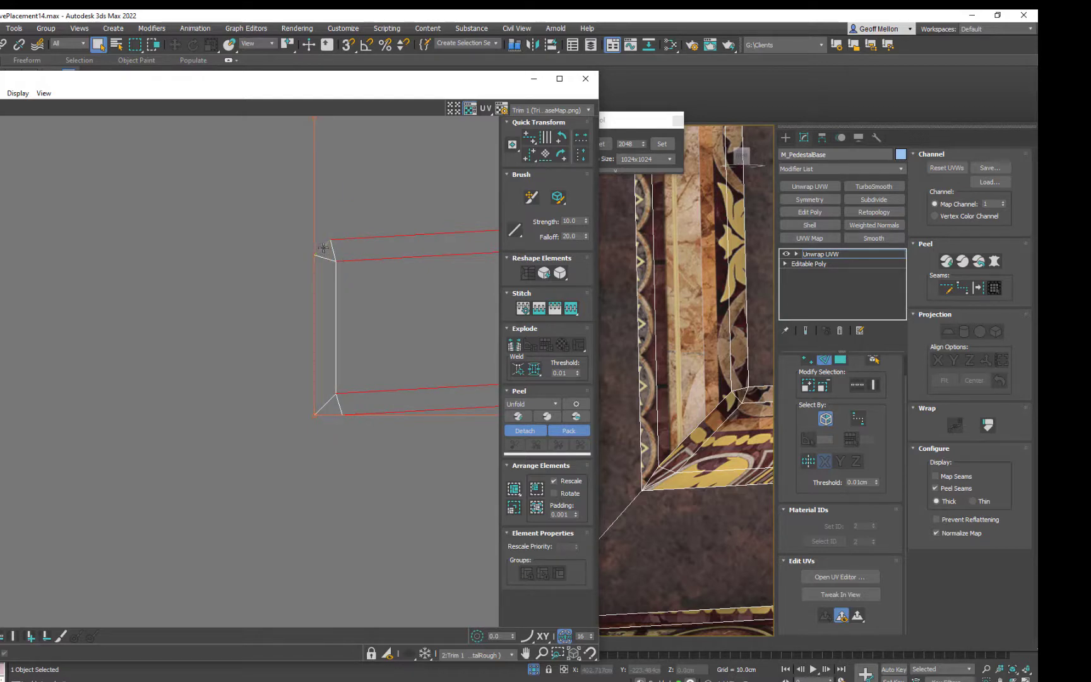
{"action": "left_click", "coordinate": [523, 141]}
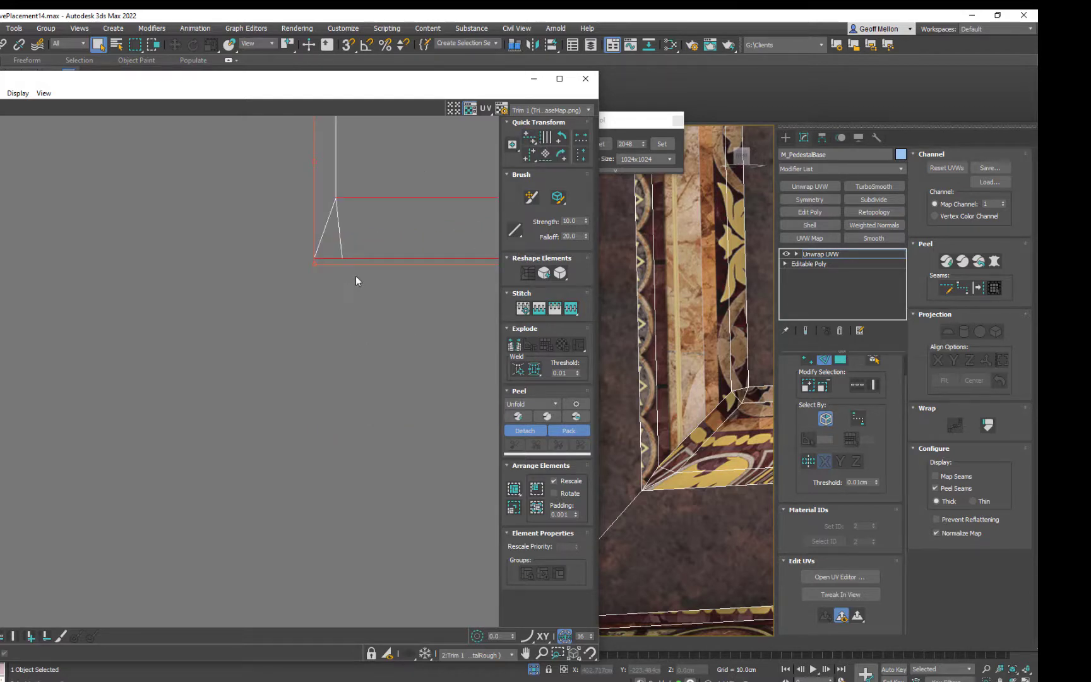
{"action": "scroll", "coordinate": [409, 226], "scroll_direction": "down", "scroll_amount": 2}
{"action": "middle_click_drag", "start_coordinate": [409, 227], "coordinate": [446, 324]}
{"action": "left_click", "coordinate": [338, 395]}
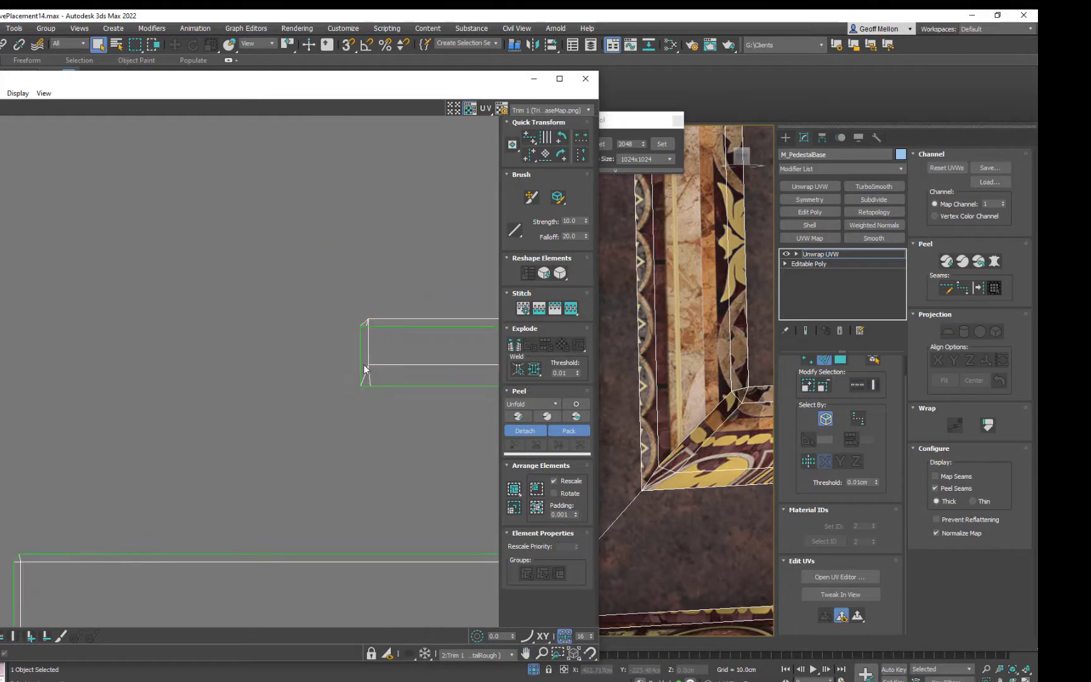
{"action": "left_click_drag", "start_coordinate": [394, 356], "coordinate": [381, 353]}
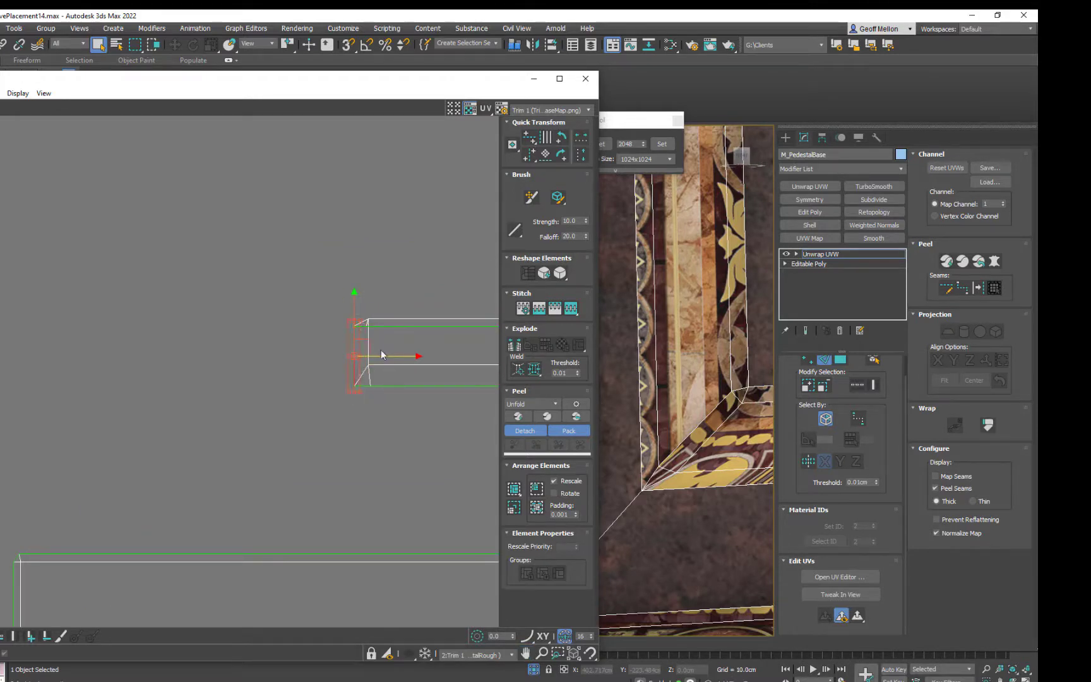
Undo the outer end-edge move and the last horizontal alignment of the topmost strip
{"action": "middle_click_drag", "start_coordinate": [461, 355], "coordinate": [205, 389]}
{"action": "scroll", "coordinate": [206, 389], "scroll_direction": "down", "scroll_amount": 3}
{"action": "middle_click_drag", "start_coordinate": [381, 386], "coordinate": [467, 385]}
{"action": "scroll", "coordinate": [136, 374], "scroll_direction": "down", "scroll_amount": 3}
{"action": "scroll", "coordinate": [371, 379], "scroll_direction": "up", "scroll_amount": 4}
{"action": "key", "text": "ctrl+z"}
{"action": "key", "text": "ctrl+z"}
{"action": "scroll", "coordinate": [450, 390], "scroll_direction": "down", "scroll_amount": 4}
{"action": "middle_click_drag", "start_coordinate": [252, 366], "coordinate": [251, 397]}
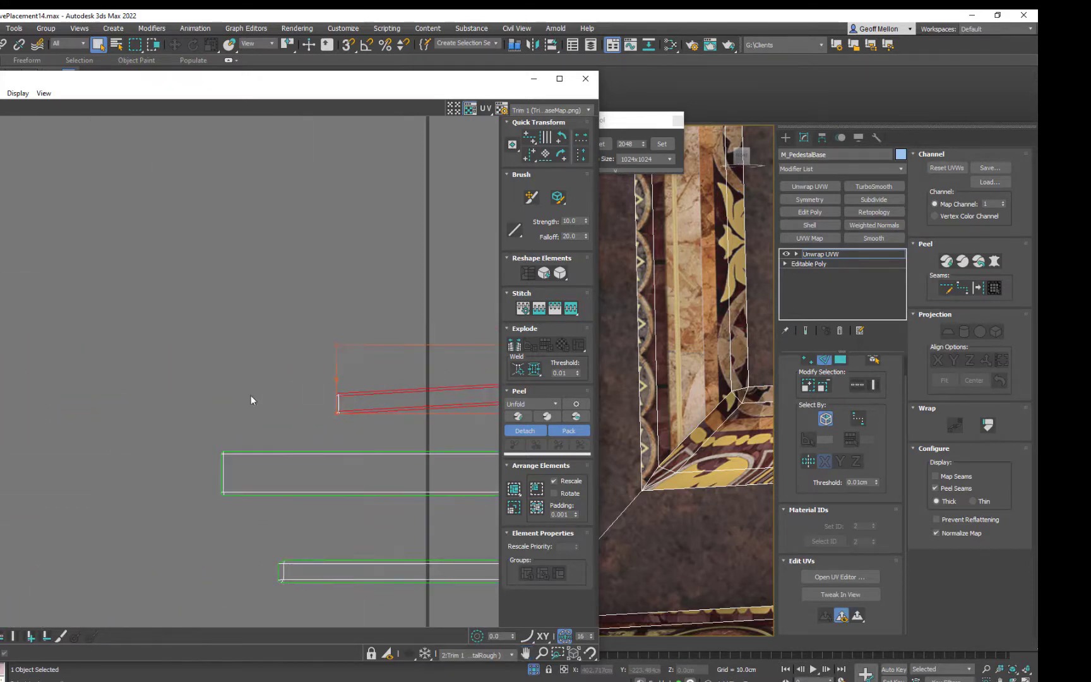
Align the topmost strip's long edges horizontally in place, and move its outer end edge up level with the strip
{"action": "scroll", "coordinate": [282, 316], "scroll_direction": "up", "scroll_amount": 3}
{"action": "middle_click_drag", "start_coordinate": [283, 316], "coordinate": [254, 346]}
{"action": "left_click_drag", "start_coordinate": [253, 339], "coordinate": [308, 479]}
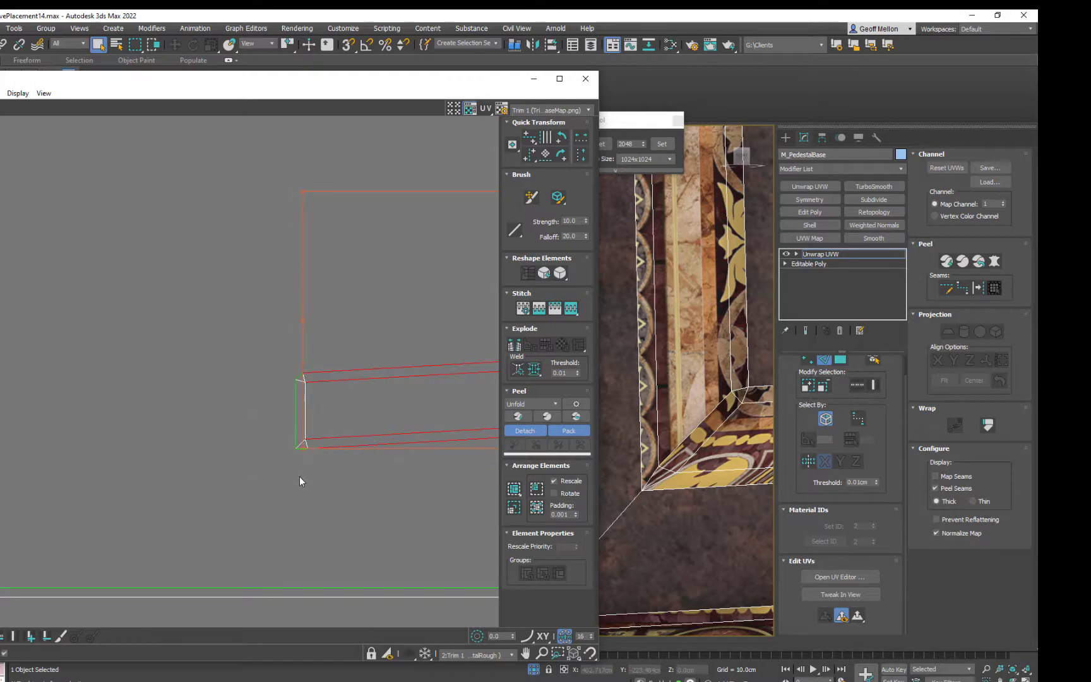
{"action": "left_click", "coordinate": [530, 136]}
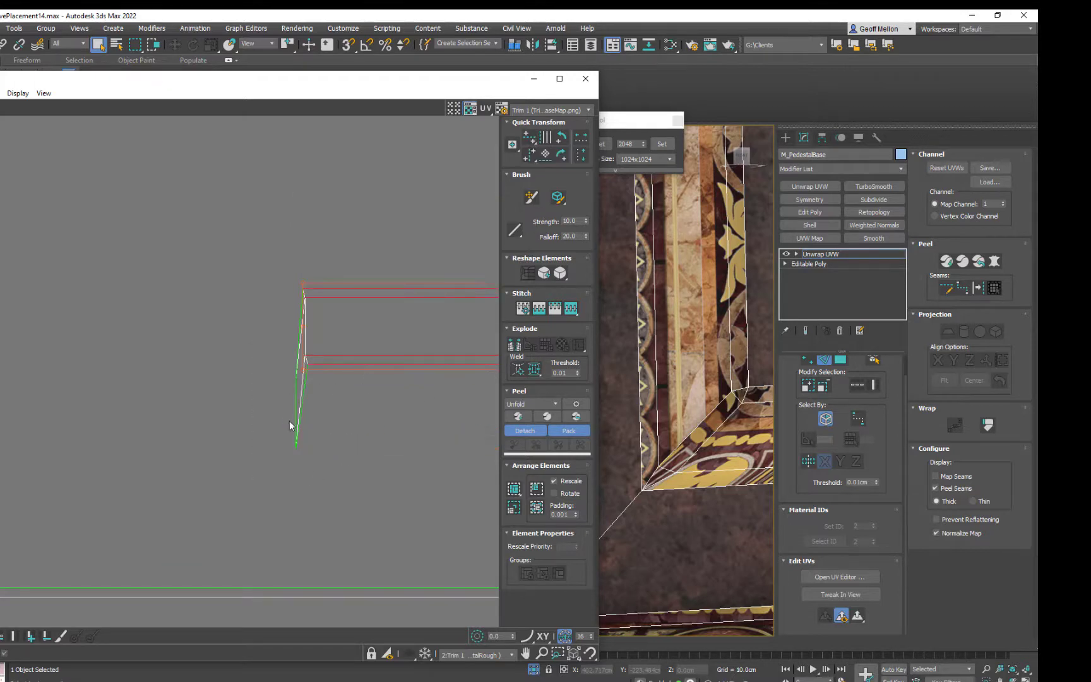
{"action": "left_click_drag", "start_coordinate": [296, 412], "coordinate": [296, 324]}
{"action": "scroll", "coordinate": [429, 336], "scroll_direction": "down", "scroll_amount": 5}
{"action": "middle_click_drag", "start_coordinate": [477, 341], "coordinate": [91, 317]}
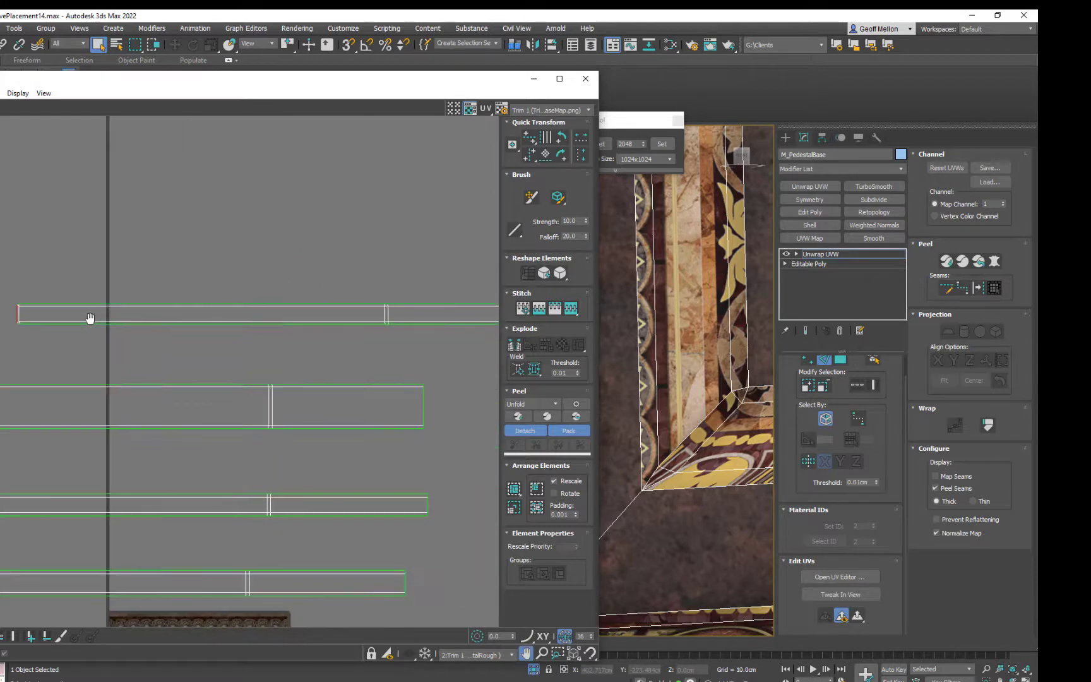
Select the long edges of both halves of the lowest bent strip and align them horizontally in place
{"action": "scroll", "coordinate": [411, 272], "scroll_direction": "down", "scroll_amount": 5}
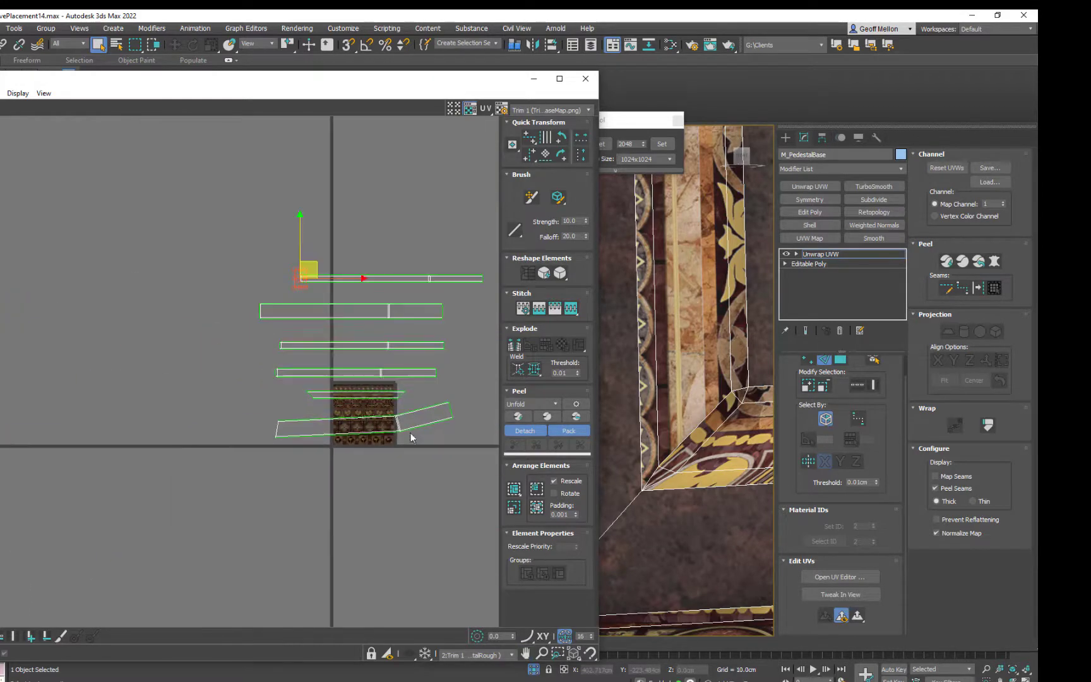
{"action": "scroll", "coordinate": [417, 414], "scroll_direction": "up", "scroll_amount": 5}
{"action": "left_click", "coordinate": [430, 398]}
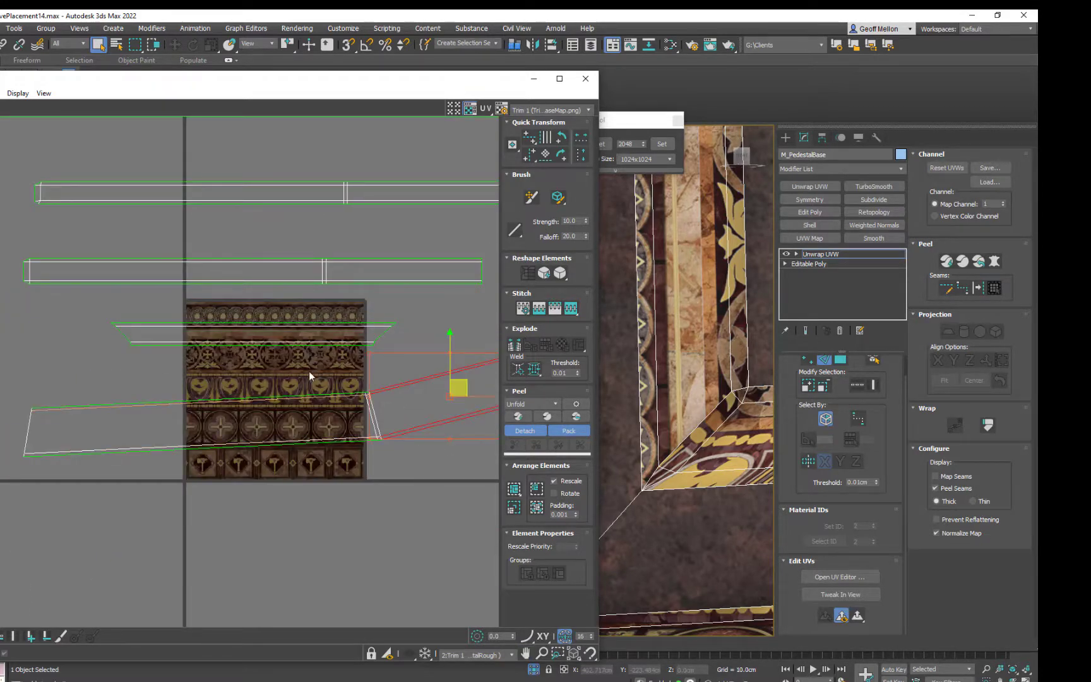
{"action": "left_click_drag", "start_coordinate": [111, 376], "coordinate": [135, 482], "text": "ctrl"}
{"action": "middle_click_drag", "start_coordinate": [136, 485], "coordinate": [529, 360]}
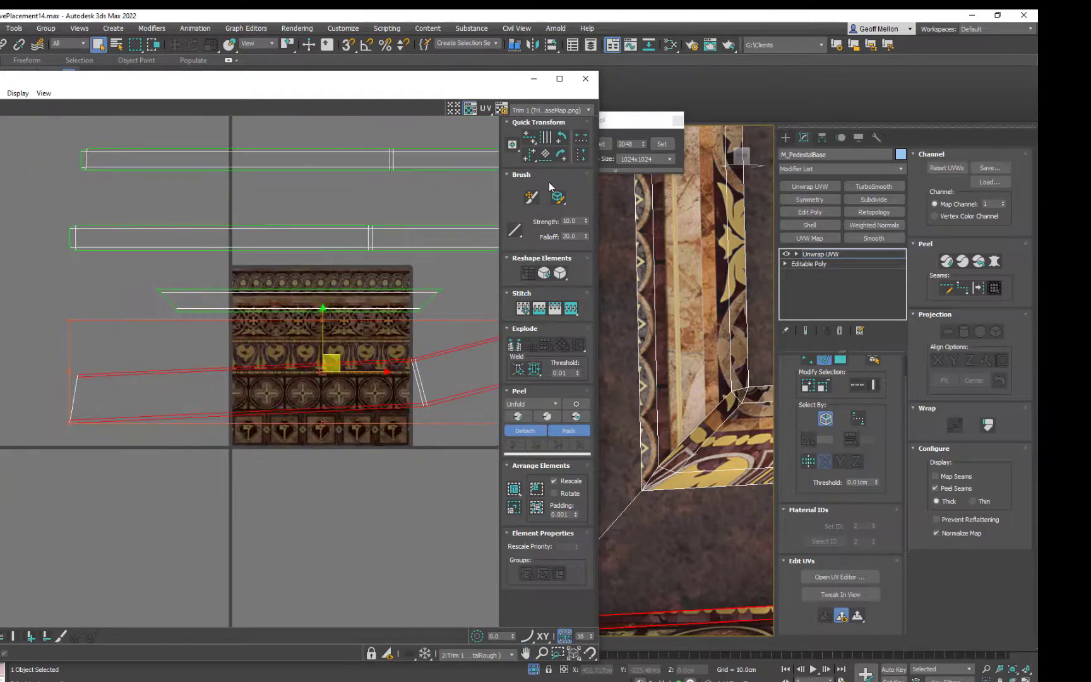
{"action": "left_click", "coordinate": [534, 145]}
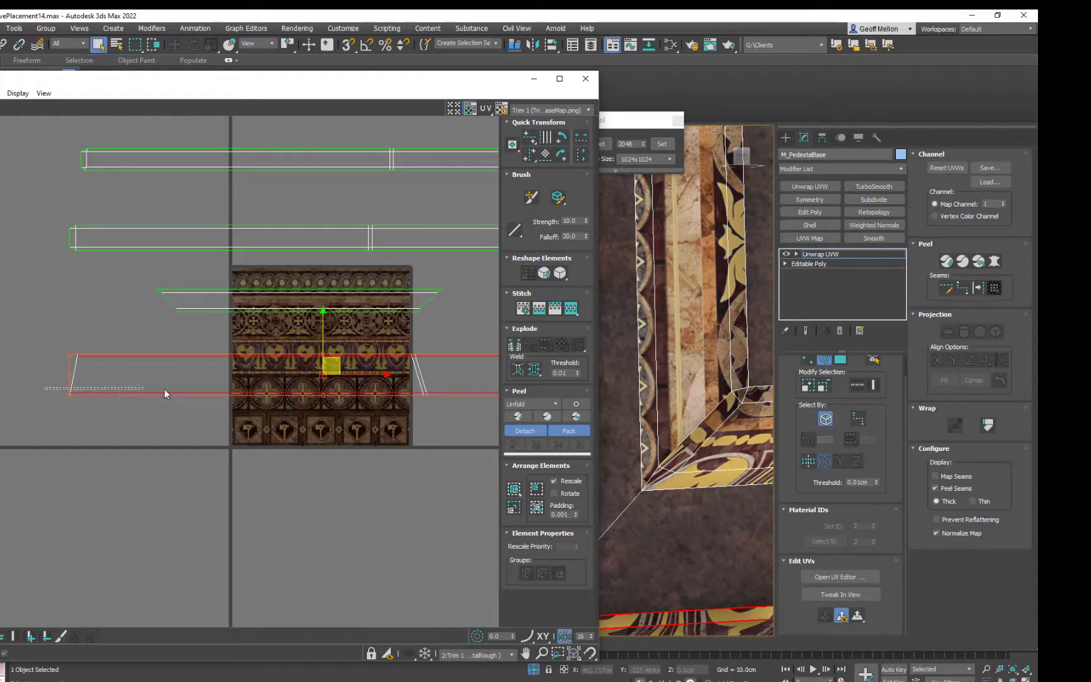
Select the lowest strip's slanted end and middle cross edges and align them vertically in place
{"action": "middle_click_drag", "start_coordinate": [455, 372], "coordinate": [363, 437]}
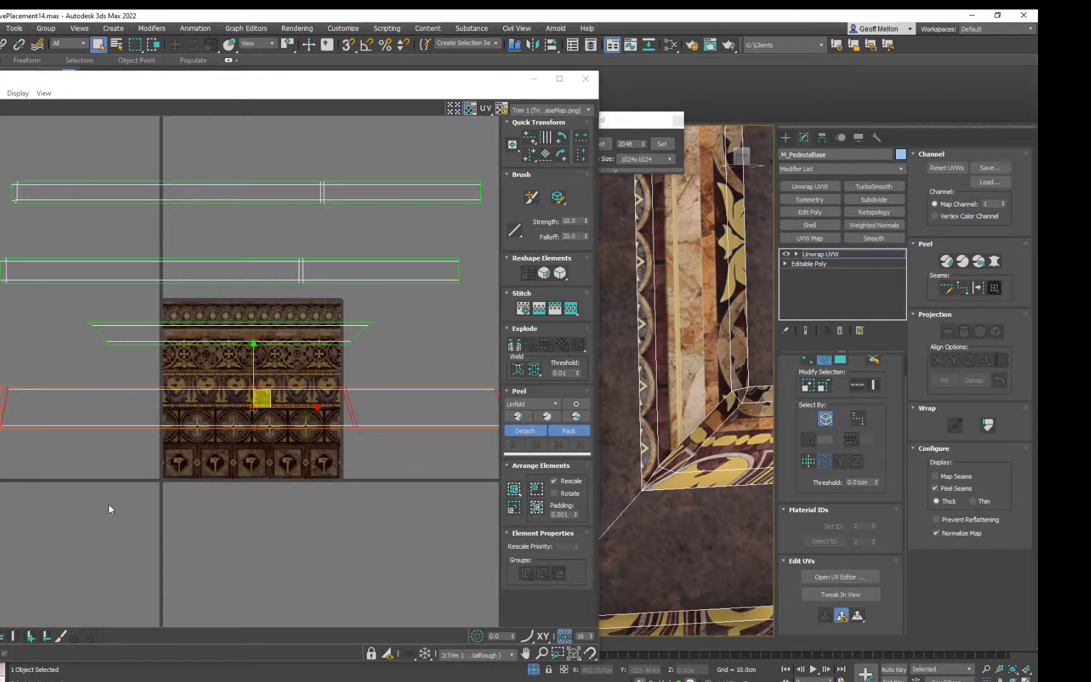
{"action": "scroll", "coordinate": [354, 427], "scroll_direction": "up", "scroll_amount": 5}
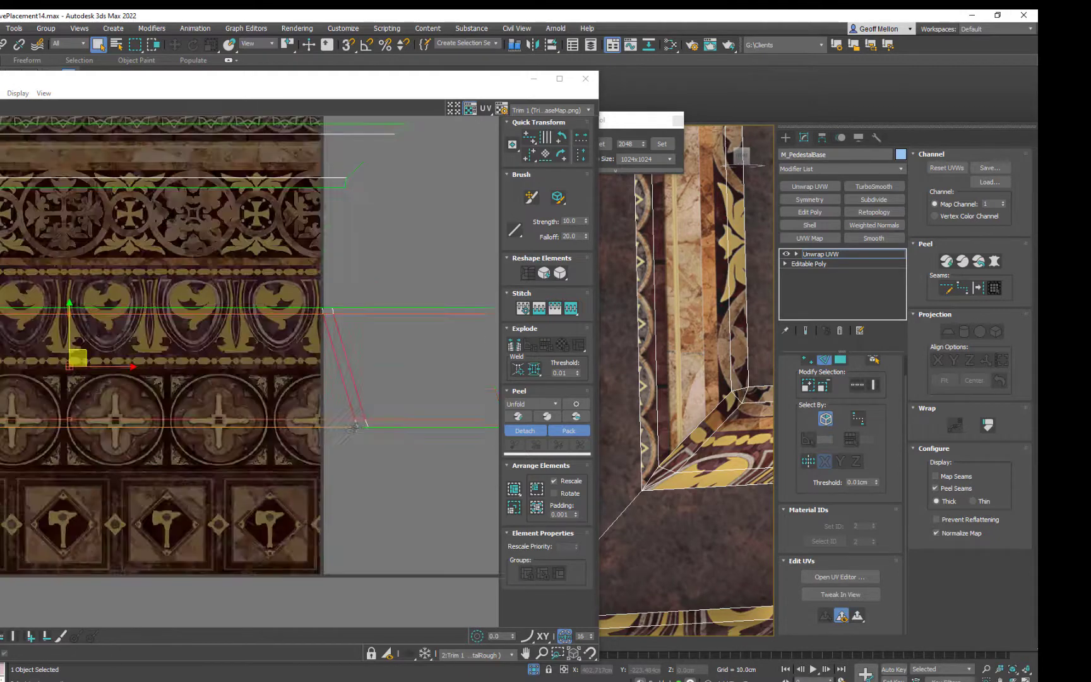
{"action": "left_click", "coordinate": [353, 421]}
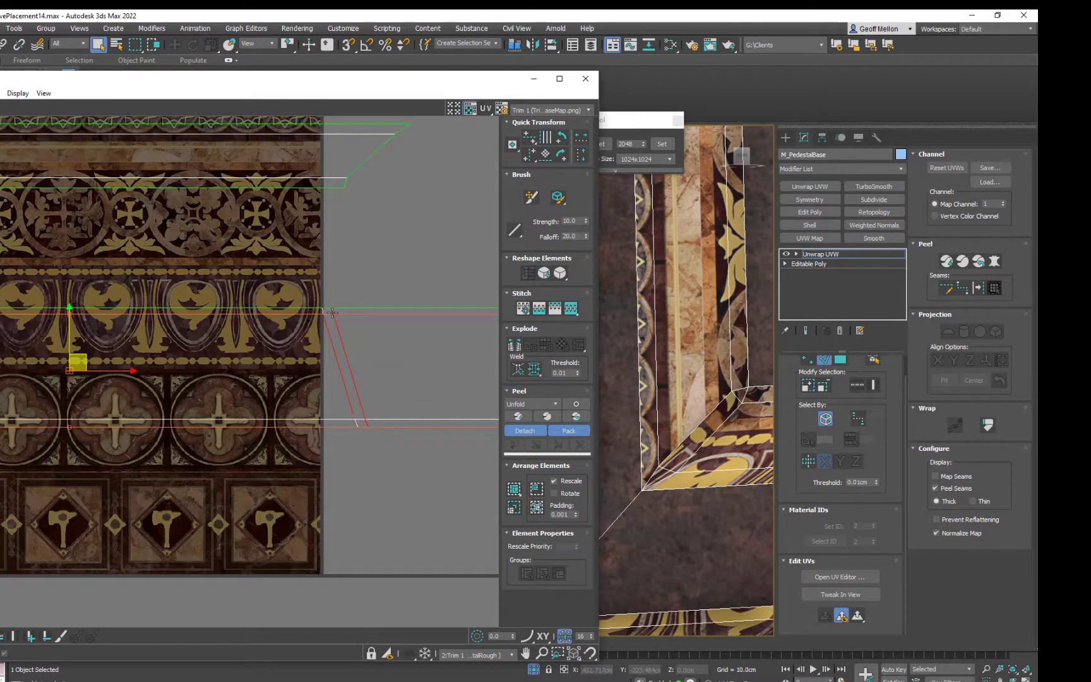
{"action": "left_click", "coordinate": [331, 312]}
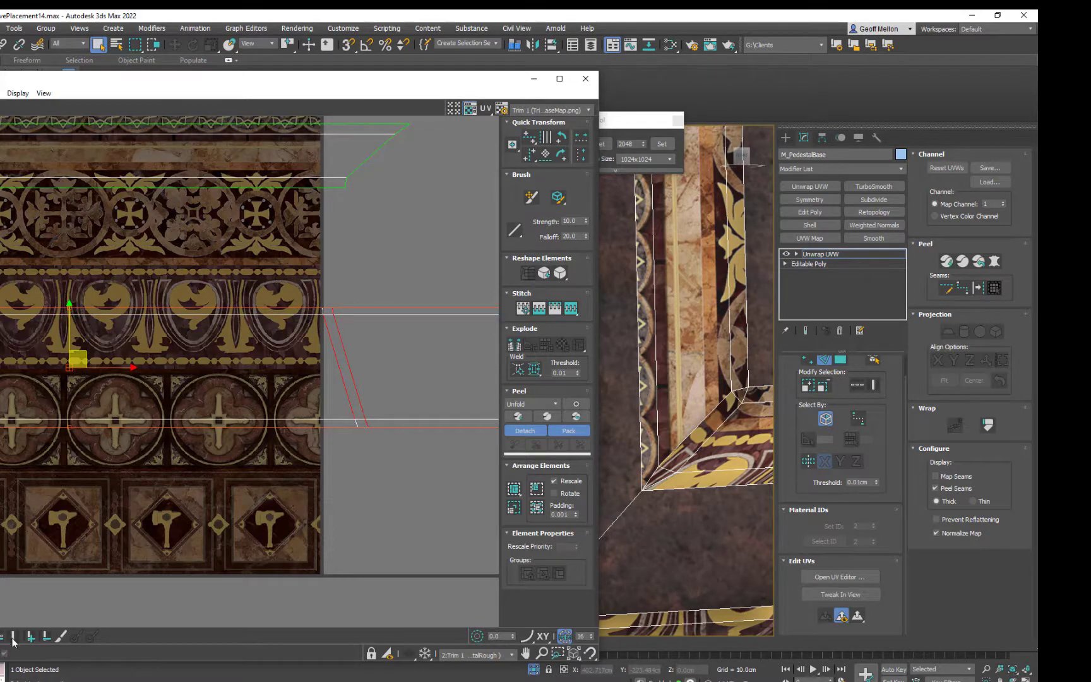
{"action": "scroll", "coordinate": [221, 461], "scroll_direction": "down", "scroll_amount": 5}
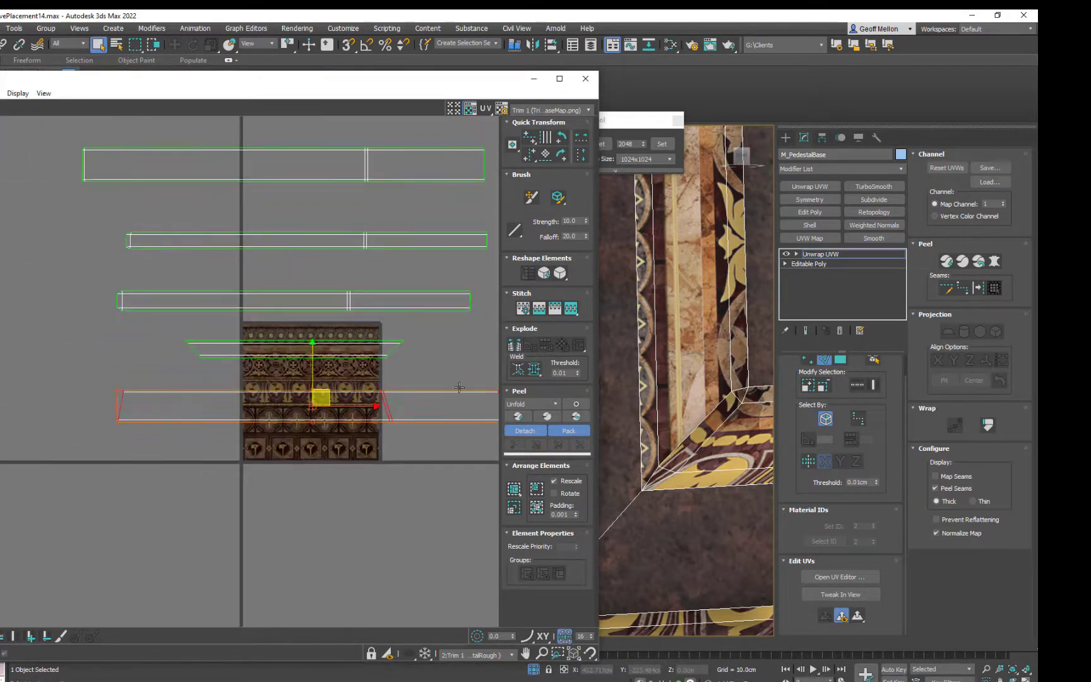
{"action": "left_click", "coordinate": [546, 137]}
{"action": "middle_click_drag", "start_coordinate": [387, 363], "coordinate": [287, 341]}
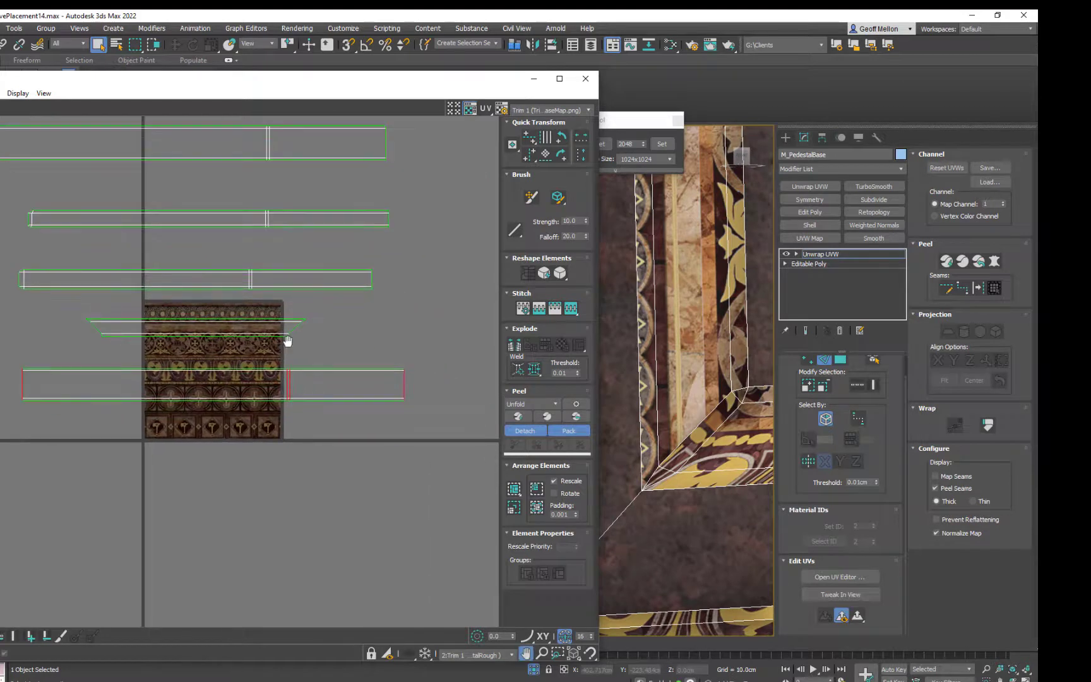
Select all the UV strips and set their texel density to 2048 for a 1024x1024 map
{"action": "scroll", "coordinate": [288, 341], "scroll_direction": "down", "scroll_amount": 3}
{"action": "left_click_drag", "start_coordinate": [443, 200], "coordinate": [103, 344]}
{"action": "left_click_drag", "start_coordinate": [425, 153], "coordinate": [100, 475]}
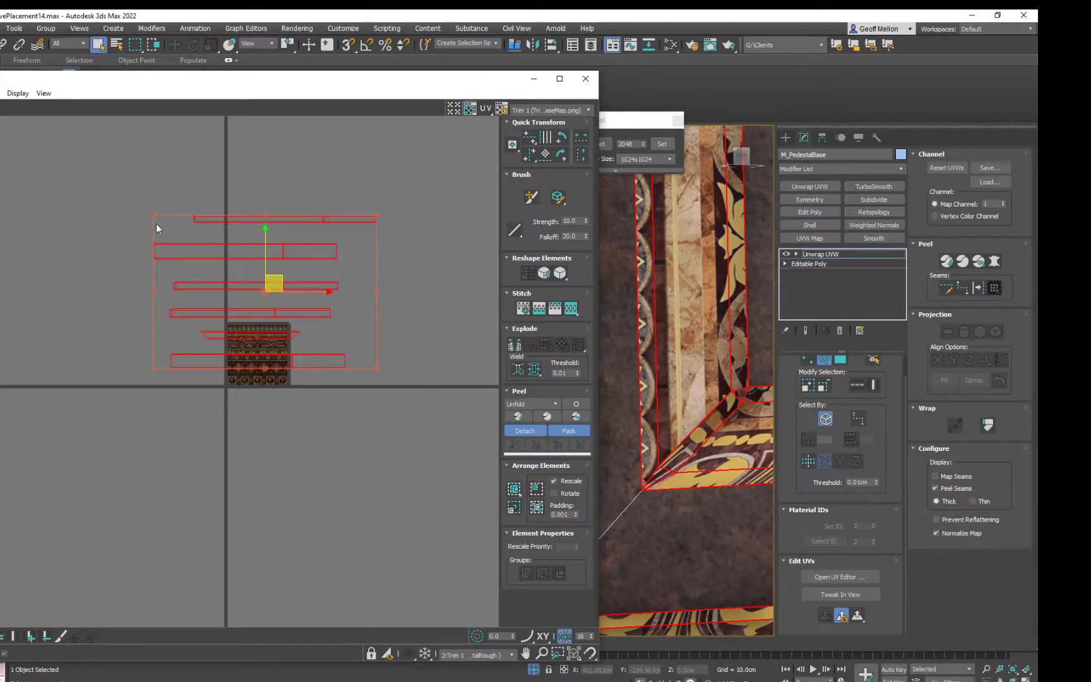
{"action": "mouse_move", "coordinate": [402, 301]}
{"action": "middle_mouse_down"}
{"action": "mouse_move", "coordinate": [415, 320]}
{"action": "mouse_move", "coordinate": [404, 307]}
{"action": "middle_mouse_up"}
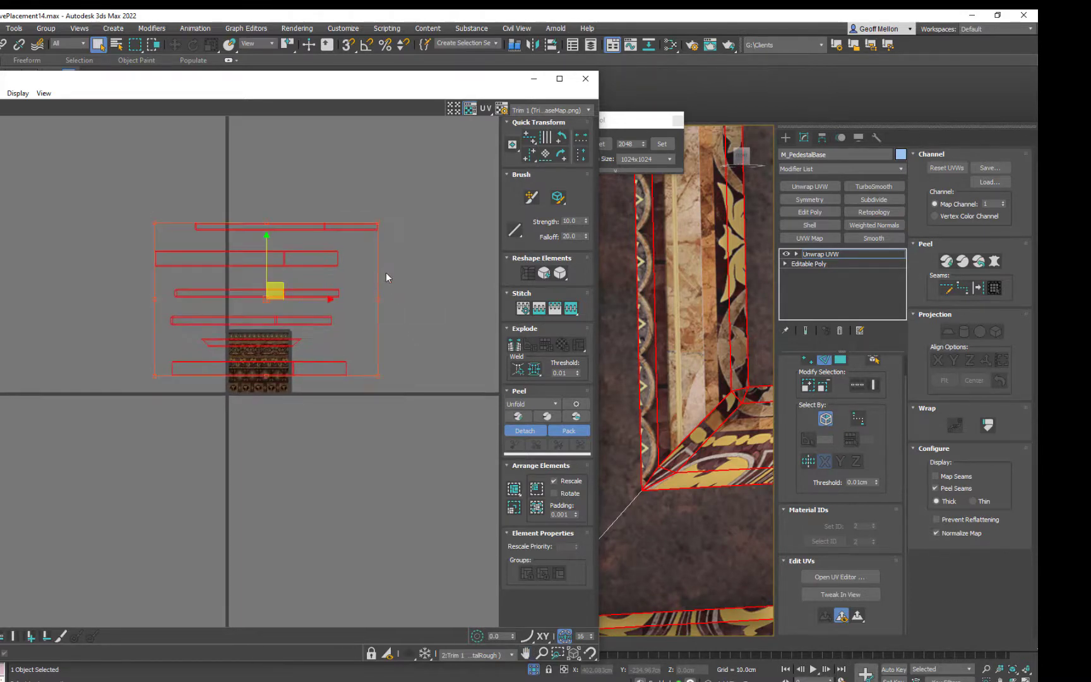
{"action": "left_click", "coordinate": [663, 144]}
Select the lowest strip, narrow the UV editor to expose the model, and move the Texel Density Tool above the viewport
{"action": "middle_click_drag", "start_coordinate": [271, 316], "coordinate": [320, 276]}
{"action": "scroll", "coordinate": [319, 276], "scroll_direction": "up", "scroll_amount": 3}
{"action": "middle_click_drag", "start_coordinate": [399, 329], "coordinate": [404, 265]}
{"action": "scroll", "coordinate": [284, 307], "scroll_direction": "down", "scroll_amount": 2}
{"action": "left_click_drag", "start_coordinate": [442, 333], "coordinate": [156, 407]}
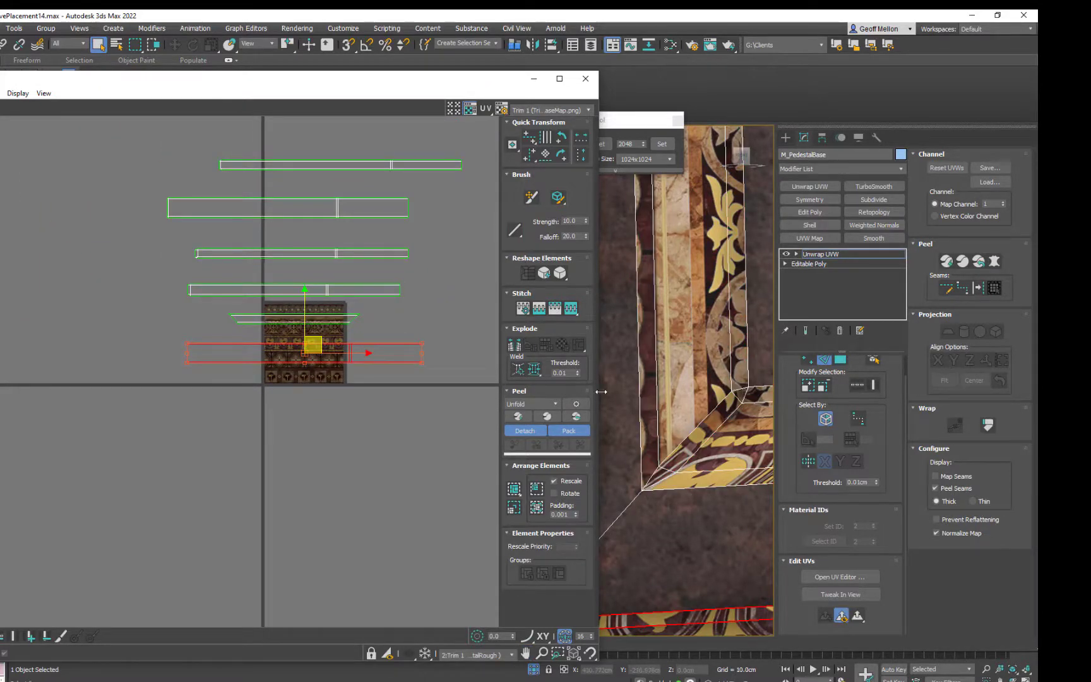
{"action": "left_click_drag", "start_coordinate": [601, 392], "coordinate": [373, 392]}
{"action": "left_click_drag", "start_coordinate": [628, 125], "coordinate": [661, 71]}
Frame the pedestal's lower trim corner, and move the lowest strip and the slanted-end strip below the trim texture tile
{"action": "scroll", "coordinate": [540, 335], "scroll_direction": "down", "scroll_amount": 6}
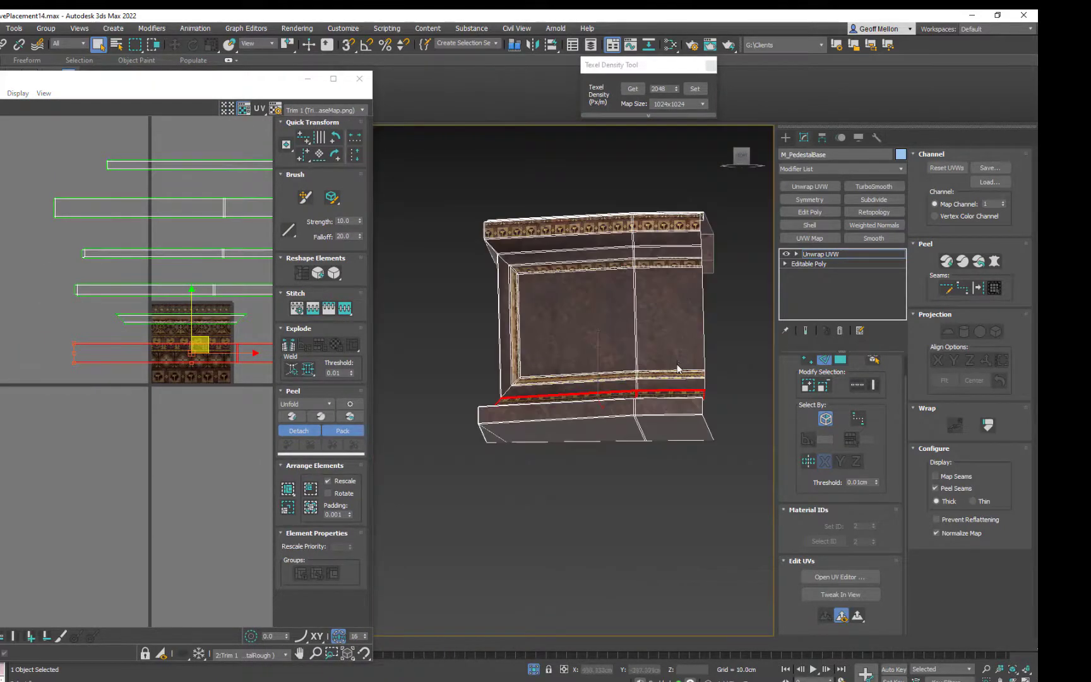
{"action": "middle_click_drag", "start_coordinate": [677, 364], "coordinate": [776, 379], "text": "alt"}
{"action": "scroll", "coordinate": [579, 412], "scroll_direction": "up", "scroll_amount": 6}
{"action": "middle_click_drag", "start_coordinate": [652, 433], "coordinate": [561, 483], "text": "alt"}
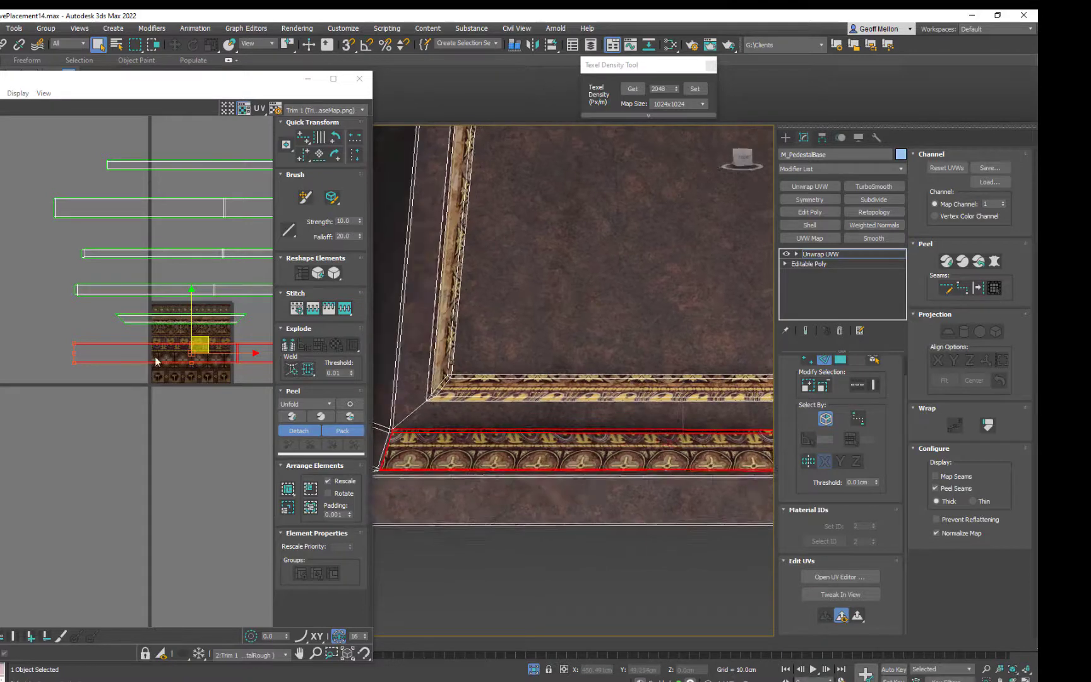
{"action": "mouse_move", "coordinate": [192, 351]}
{"action": "middle_mouse_down"}
{"action": "mouse_move", "coordinate": [17, 355]}
{"action": "mouse_move", "coordinate": [221, 325]}
{"action": "mouse_move", "coordinate": [177, 366]}
{"action": "middle_mouse_up"}
{"action": "key", "text": "ctrl+z"}
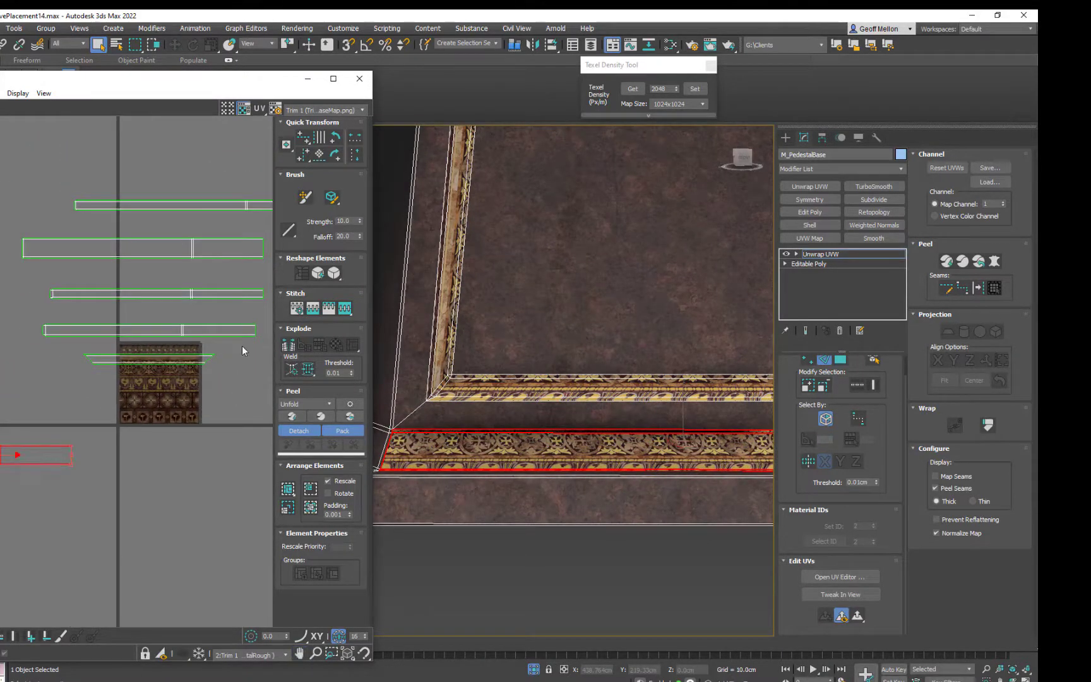
{"action": "left_click_drag", "start_coordinate": [241, 346], "coordinate": [55, 391]}
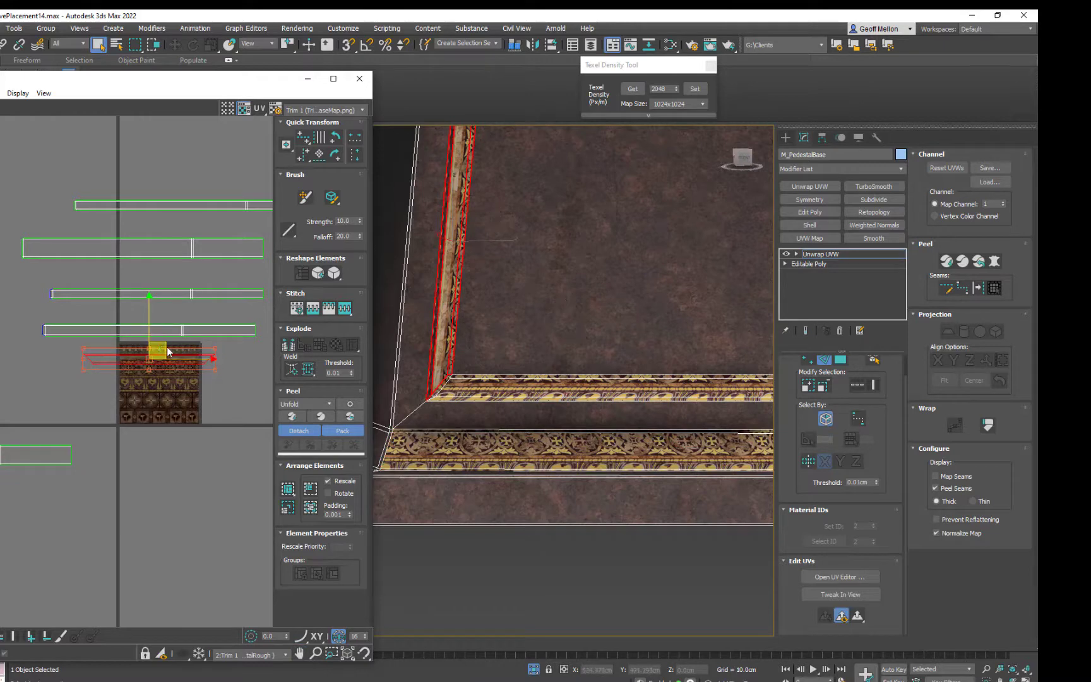
{"action": "left_click_drag", "start_coordinate": [164, 350], "coordinate": [159, 463]}
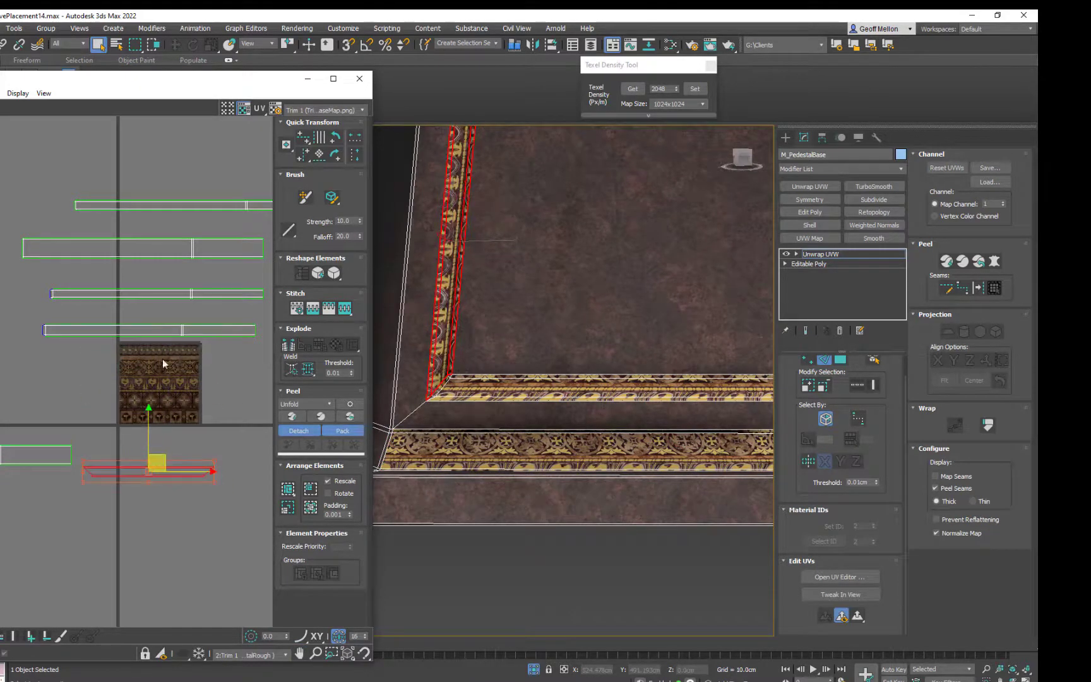
Select the lower horizontal trim's UV strip and overlay it on the upper horizontal trim's strip just above the texture tile
{"action": "middle_click_drag", "start_coordinate": [167, 328], "coordinate": [159, 355]}
{"action": "left_click", "coordinate": [238, 353]}
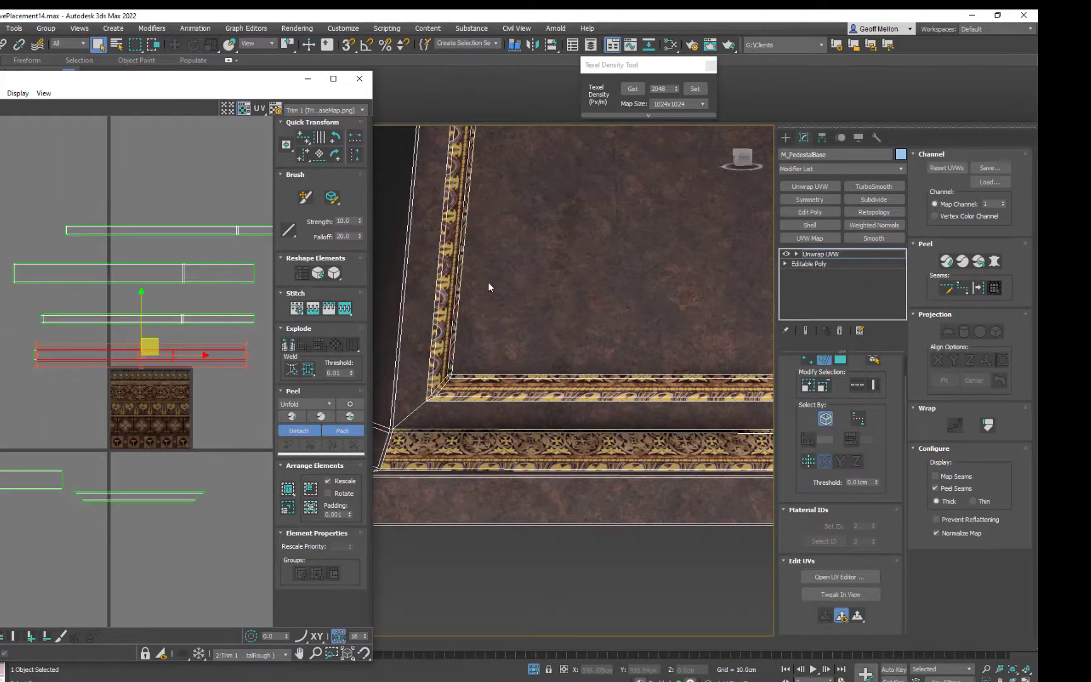
{"action": "scroll", "coordinate": [488, 281], "scroll_direction": "down", "scroll_amount": 5}
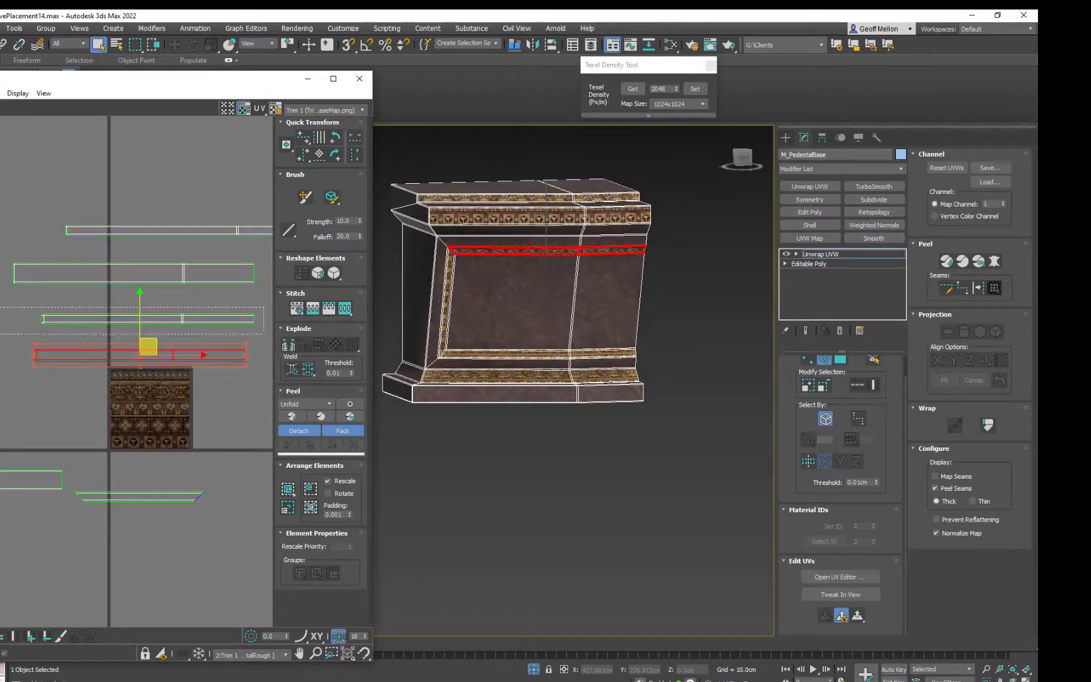
{"action": "left_click", "coordinate": [189, 319]}
{"action": "left_click_drag", "start_coordinate": [149, 287], "coordinate": [145, 321]}
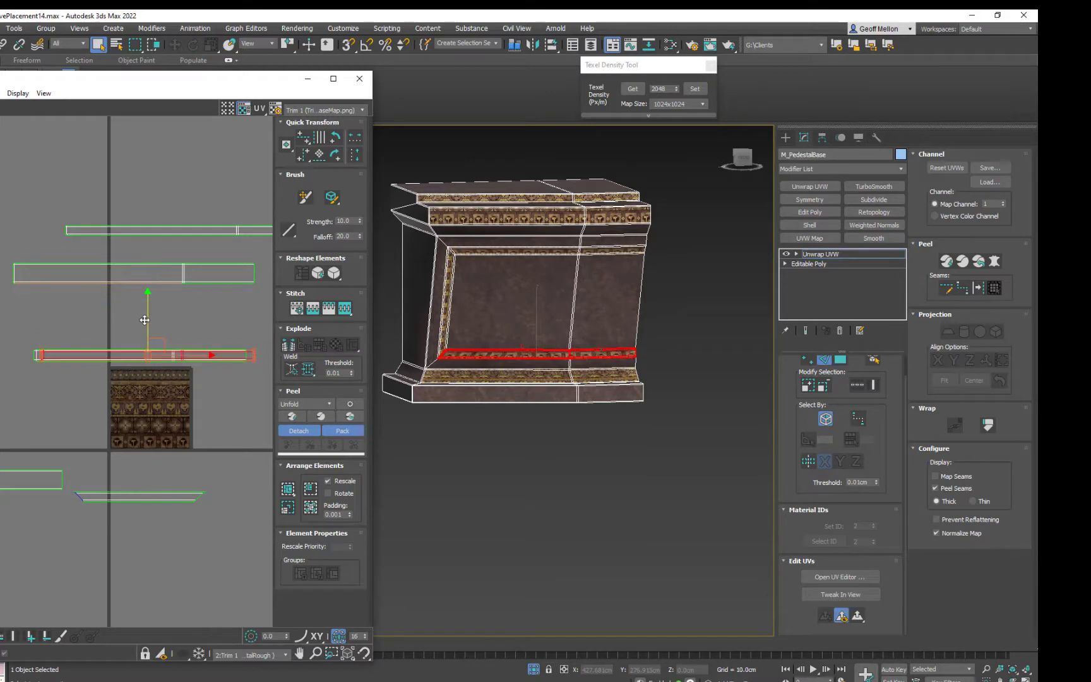
Compare how the two overlaid trim strips line up at both of their ends
{"action": "scroll", "coordinate": [205, 355], "scroll_direction": "up", "scroll_amount": 3}
{"action": "middle_click_drag", "start_coordinate": [206, 355], "coordinate": [41, 304]}
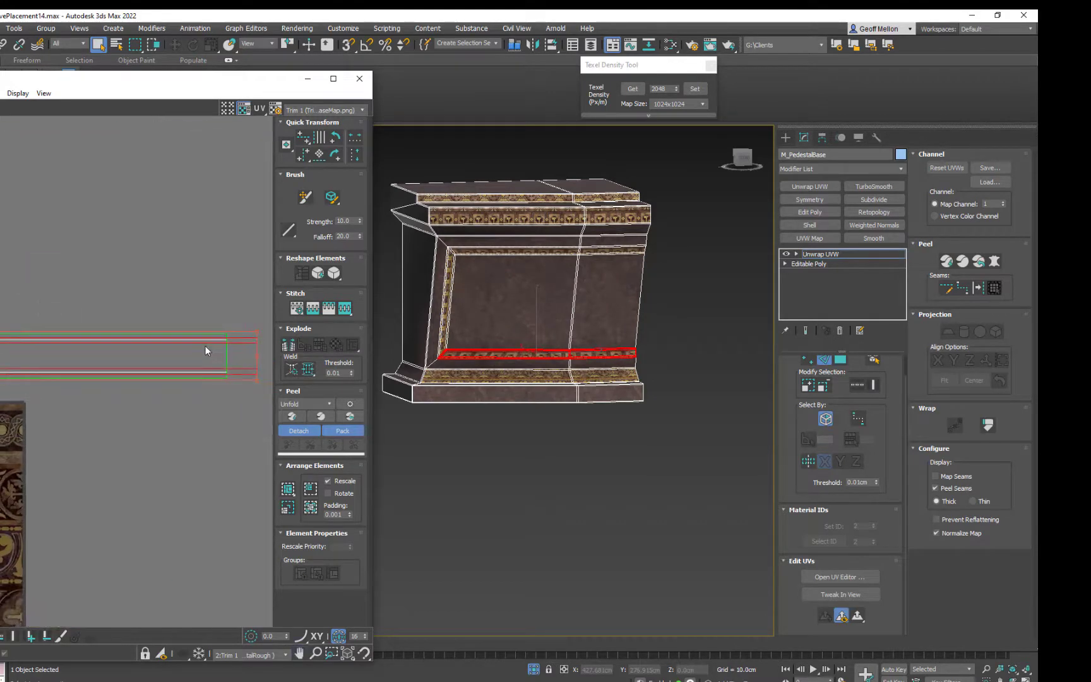
{"action": "middle_click_drag", "start_coordinate": [204, 345], "coordinate": [335, 344]}
{"action": "scroll", "coordinate": [215, 336], "scroll_direction": "down", "scroll_amount": 1}
{"action": "middle_click_drag", "start_coordinate": [189, 334], "coordinate": [359, 338]}
{"action": "middle_click_drag", "start_coordinate": [260, 338], "coordinate": [166, 317]}
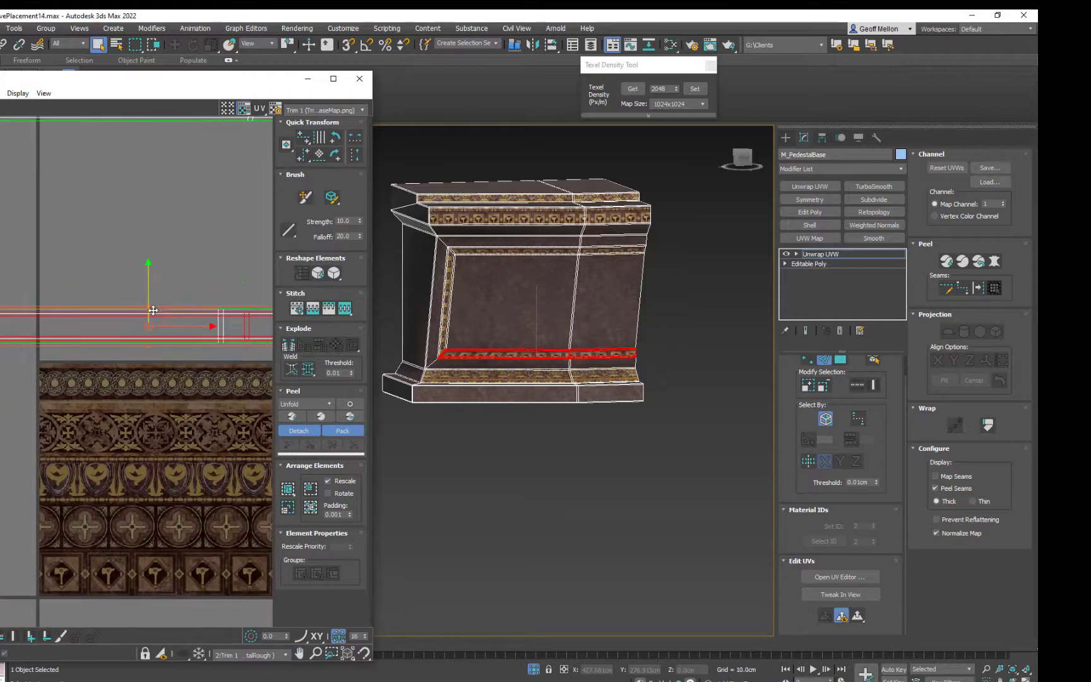
{"action": "scroll", "coordinate": [35, 314], "scroll_direction": "down", "scroll_amount": 2}
{"action": "mouse_move", "coordinate": [35, 313]}
{"action": "middle_mouse_down"}
{"action": "mouse_move", "coordinate": [143, 326]}
{"action": "mouse_move", "coordinate": [46, 307]}
{"action": "middle_mouse_up"}
{"action": "scroll", "coordinate": [144, 327], "scroll_direction": "up", "scroll_amount": 2}
{"action": "scroll", "coordinate": [46, 307], "scroll_direction": "up", "scroll_amount": 1}
{"action": "left_click_drag", "start_coordinate": [62, 314], "coordinate": [62, 365]}
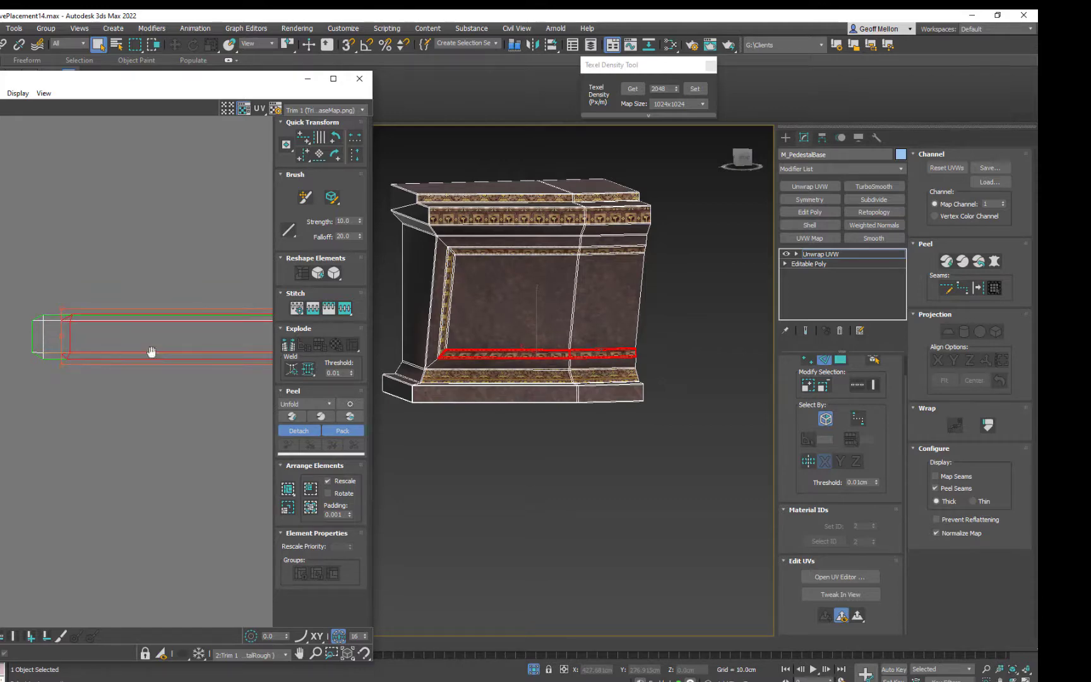
Fine-tune the overlaid lower trim strip so its long edges line up with the upper trim strip's
{"action": "scroll", "coordinate": [151, 351], "scroll_direction": "down", "scroll_amount": 5}
{"action": "middle_click_drag", "start_coordinate": [253, 348], "coordinate": [191, 324]}
{"action": "scroll", "coordinate": [246, 341], "scroll_direction": "up", "scroll_amount": 4}
{"action": "scroll", "coordinate": [216, 319], "scroll_direction": "up", "scroll_amount": 3}
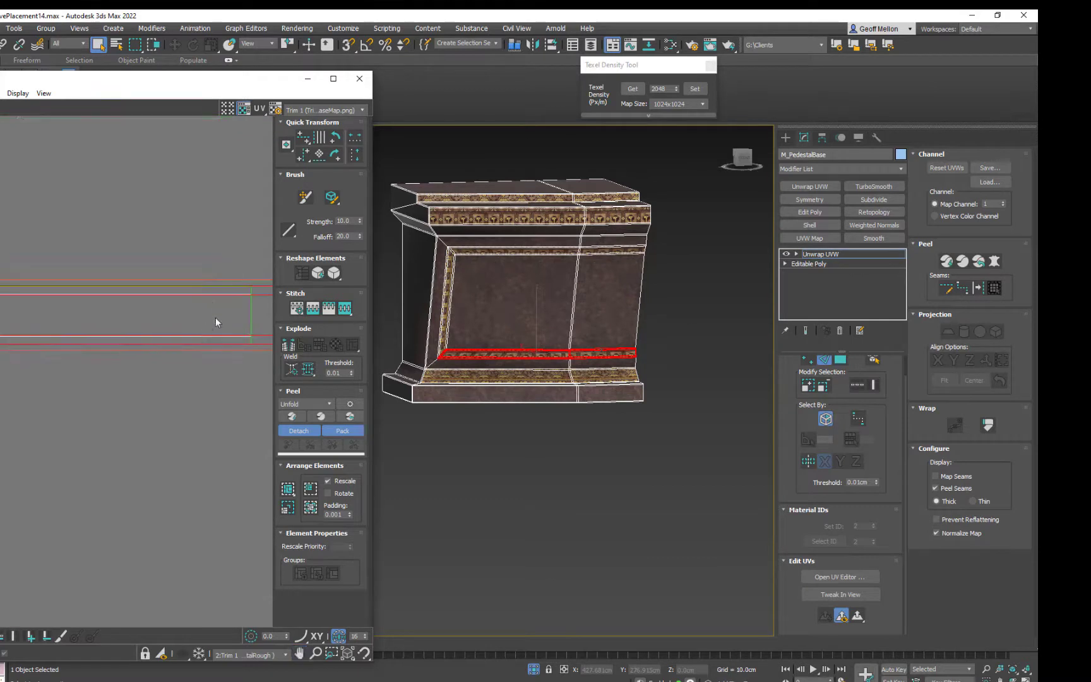
{"action": "left_click_drag", "start_coordinate": [223, 307], "coordinate": [200, 294]}
{"action": "middle_click_drag", "start_coordinate": [76, 304], "coordinate": [314, 332]}
{"action": "middle_click_drag", "start_coordinate": [103, 329], "coordinate": [226, 343]}
{"action": "double_click", "coordinate": [240, 324]}
{"action": "scroll", "coordinate": [226, 343], "scroll_direction": "up", "scroll_amount": 3}
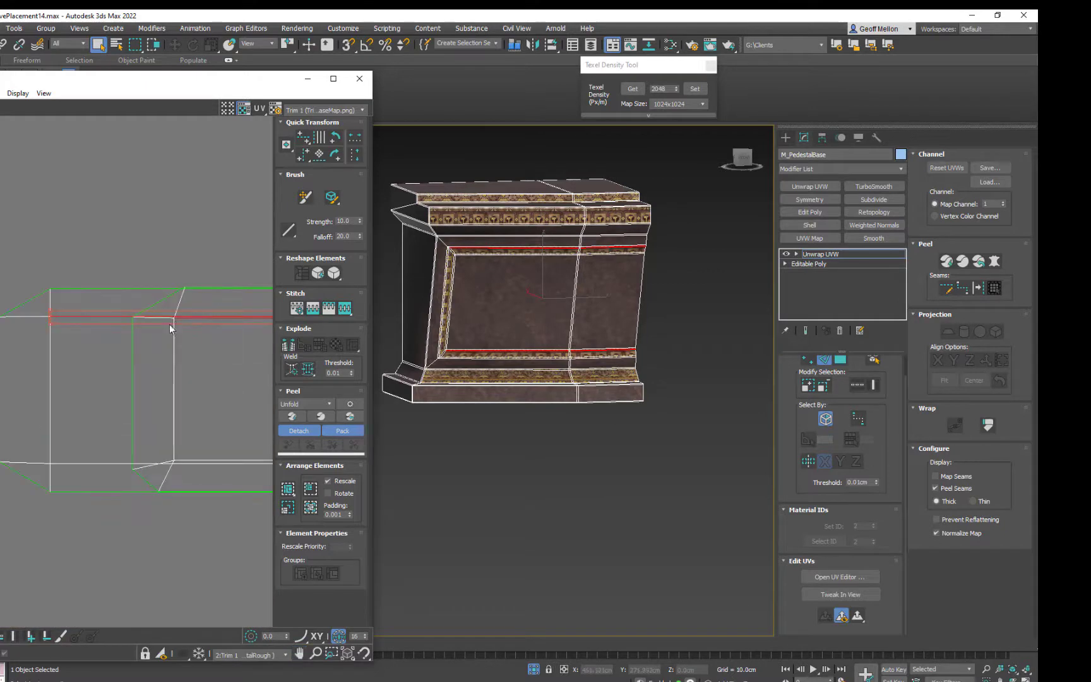
{"action": "left_click", "coordinate": [30, 317], "text": "ctrl"}
Select the lower inner long edges of both overlaid strips along their full length and align them horizontally
{"action": "left_click", "coordinate": [105, 461]}
{"action": "left_click", "coordinate": [76, 463]}
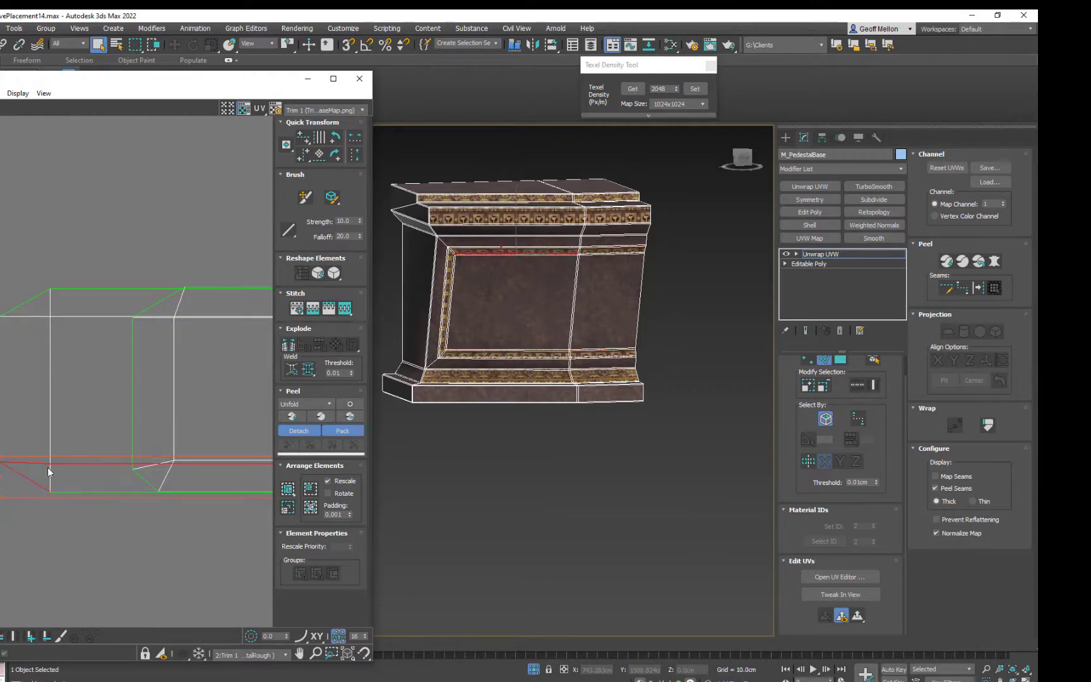
{"action": "left_click", "coordinate": [157, 465], "text": "ctrl"}
{"action": "left_click", "coordinate": [231, 460], "text": "ctrl"}
{"action": "scroll", "coordinate": [223, 442], "scroll_direction": "down", "scroll_amount": 5}
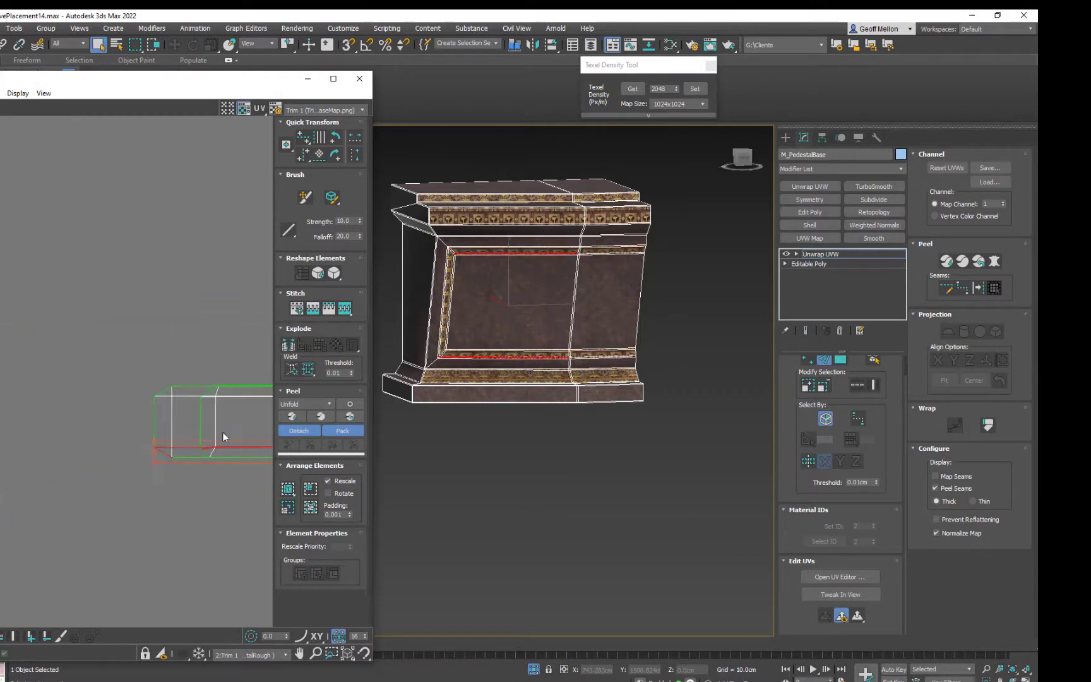
{"action": "middle_click_drag", "start_coordinate": [33, 371], "coordinate": [0, 300]}
{"action": "scroll", "coordinate": [154, 381], "scroll_direction": "up", "scroll_amount": 5}
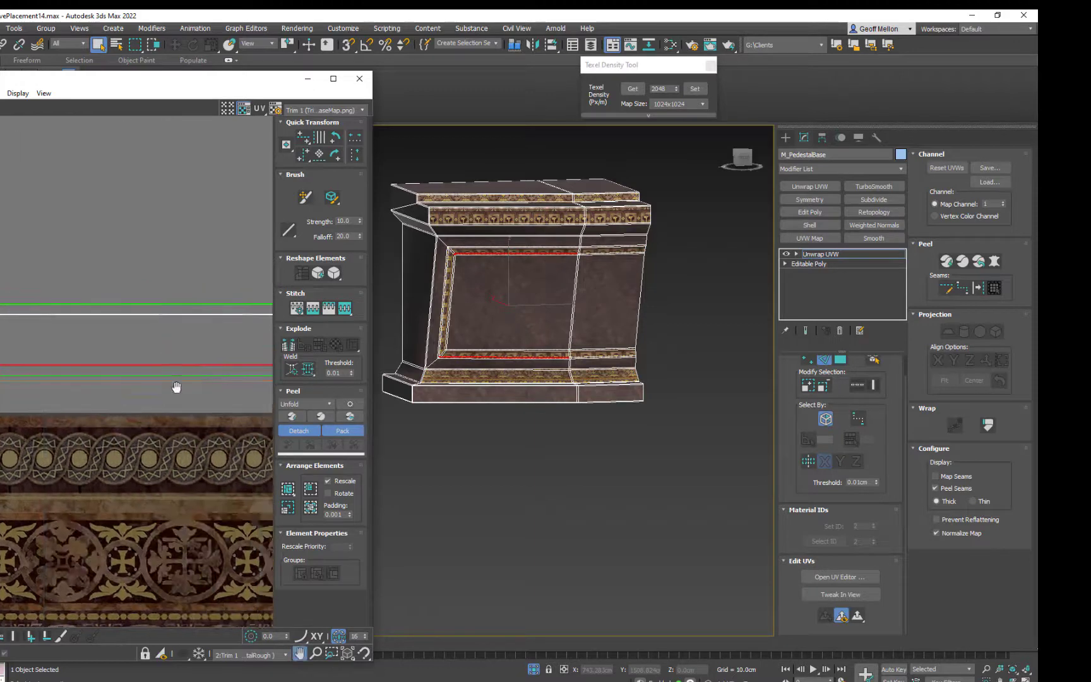
{"action": "double_click", "coordinate": [106, 390], "text": "ctrl"}
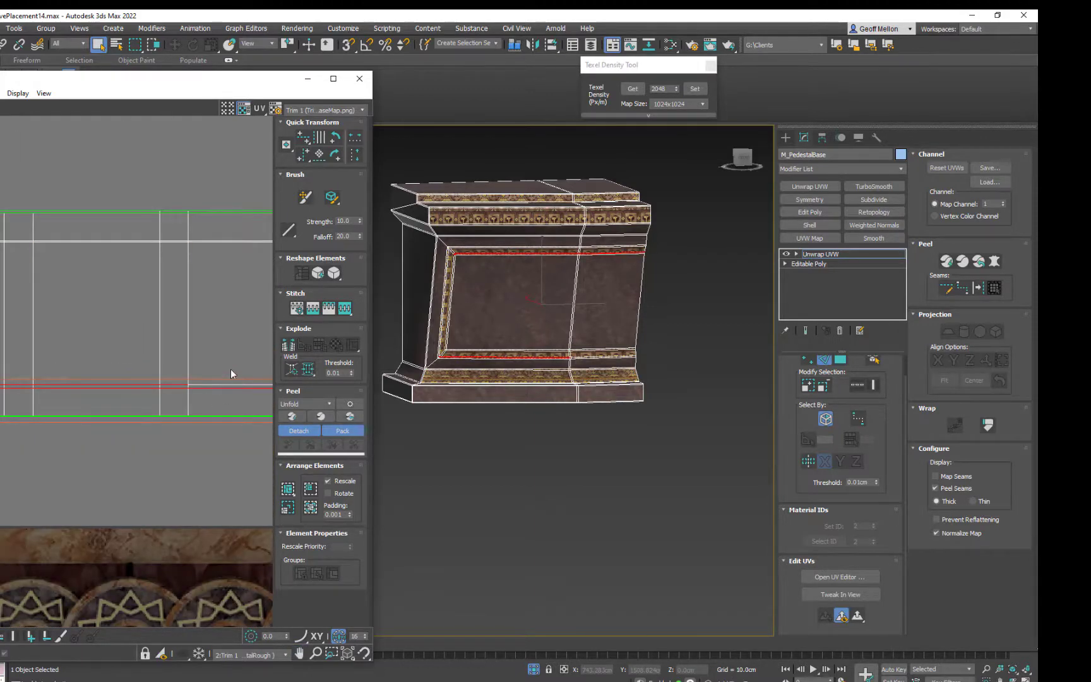
{"action": "middle_click_drag", "start_coordinate": [230, 372], "coordinate": [103, 365]}
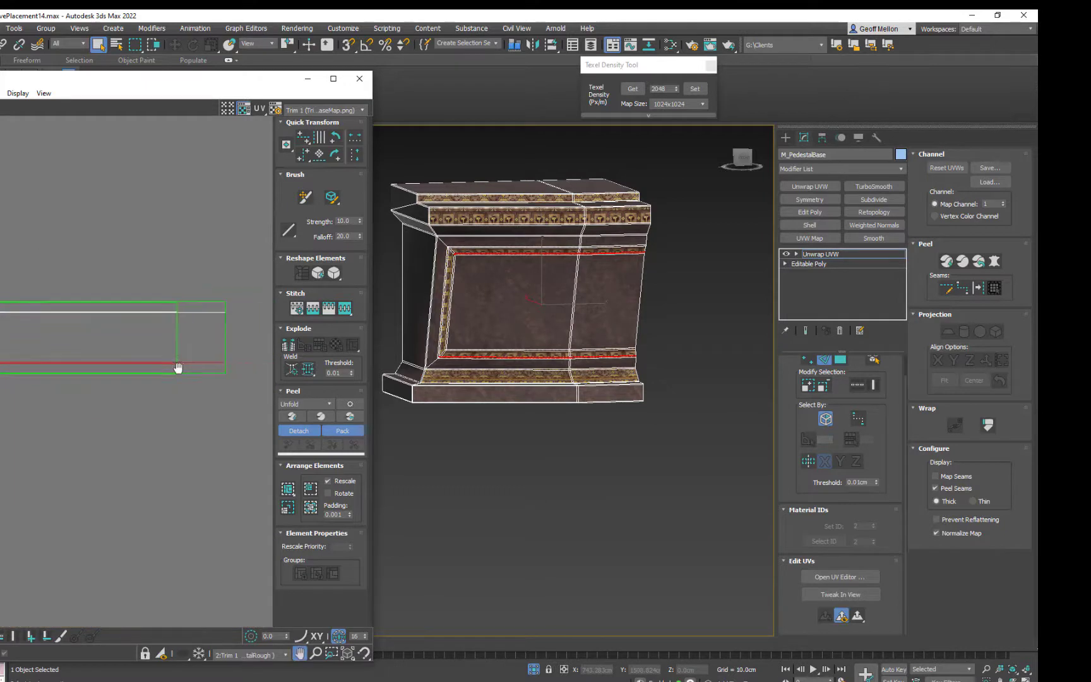
{"action": "scroll", "coordinate": [211, 361], "scroll_direction": "down", "scroll_amount": 3}
{"action": "left_click_drag", "start_coordinate": [308, 139], "coordinate": [308, 123]}
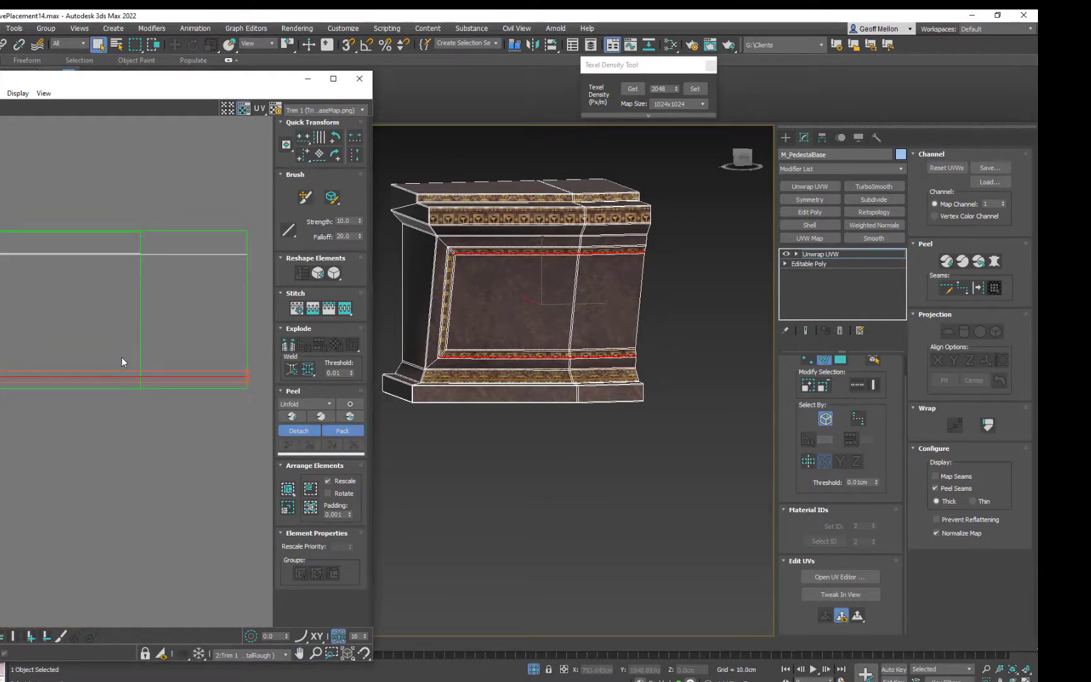
Select the upper inner long edges of both overlaid strips along their full length and align them horizontally
{"action": "scroll", "coordinate": [121, 359], "scroll_direction": "down", "scroll_amount": 3}
{"action": "scroll", "coordinate": [34, 375], "scroll_direction": "down", "scroll_amount": 5}
{"action": "middle_click_drag", "start_coordinate": [95, 369], "coordinate": [180, 359]}
{"action": "scroll", "coordinate": [180, 358], "scroll_direction": "up", "scroll_amount": 5}
{"action": "middle_click_drag", "start_coordinate": [18, 330], "coordinate": [250, 359]}
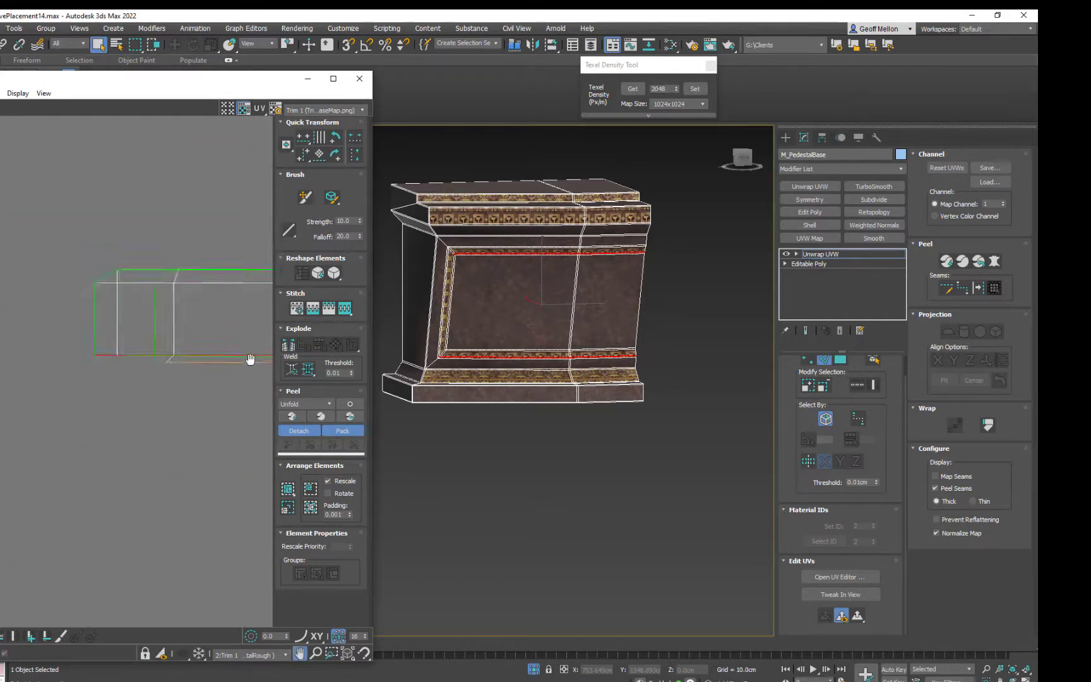
{"action": "scroll", "coordinate": [215, 361], "scroll_direction": "up", "scroll_amount": 3}
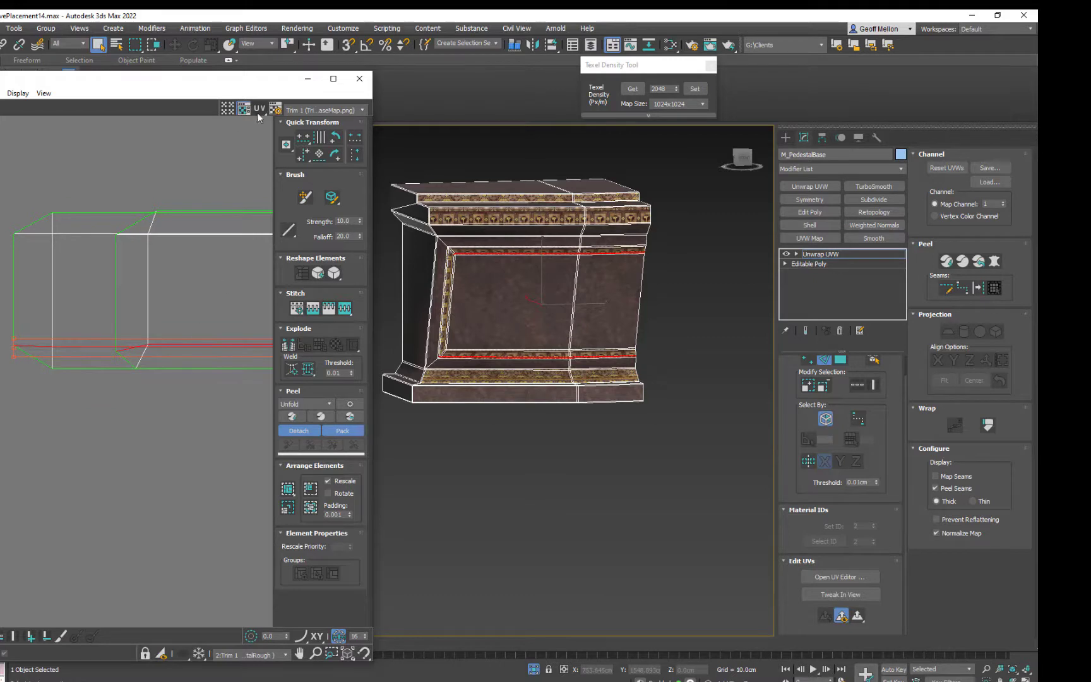
{"action": "middle_click_drag", "start_coordinate": [198, 348], "coordinate": [171, 343]}
{"action": "left_click_drag", "start_coordinate": [212, 302], "coordinate": [145, 282]}
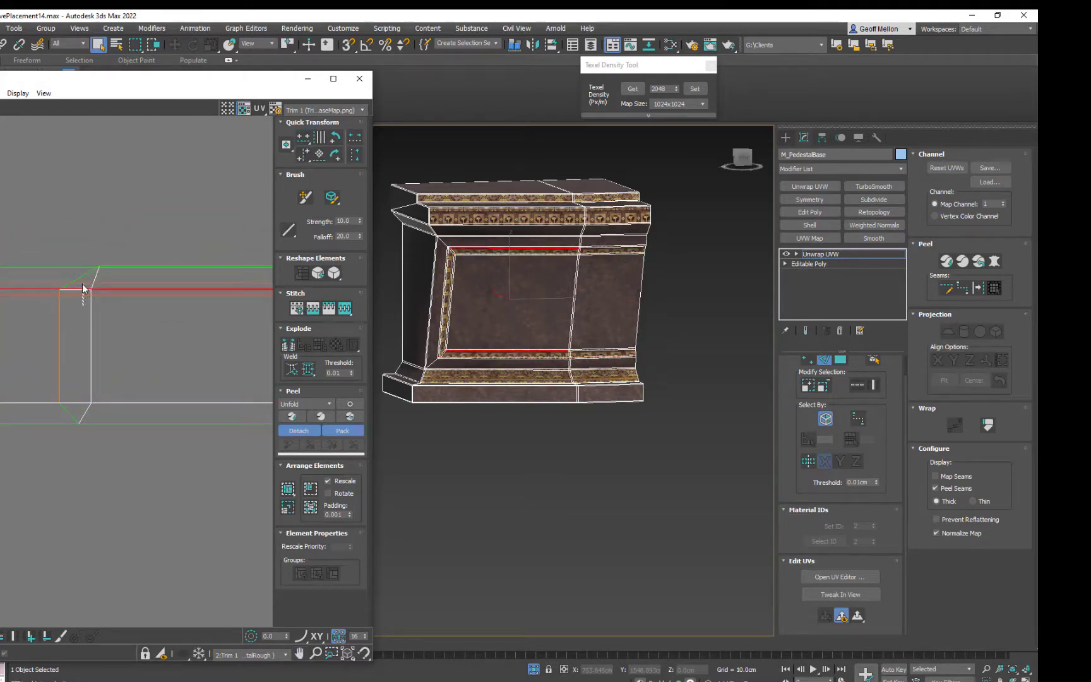
{"action": "scroll", "coordinate": [136, 321], "scroll_direction": "down", "scroll_amount": 4}
{"action": "middle_click_drag", "start_coordinate": [259, 321], "coordinate": [1, 330]}
{"action": "left_click", "coordinate": [54, 296], "text": "ctrl"}
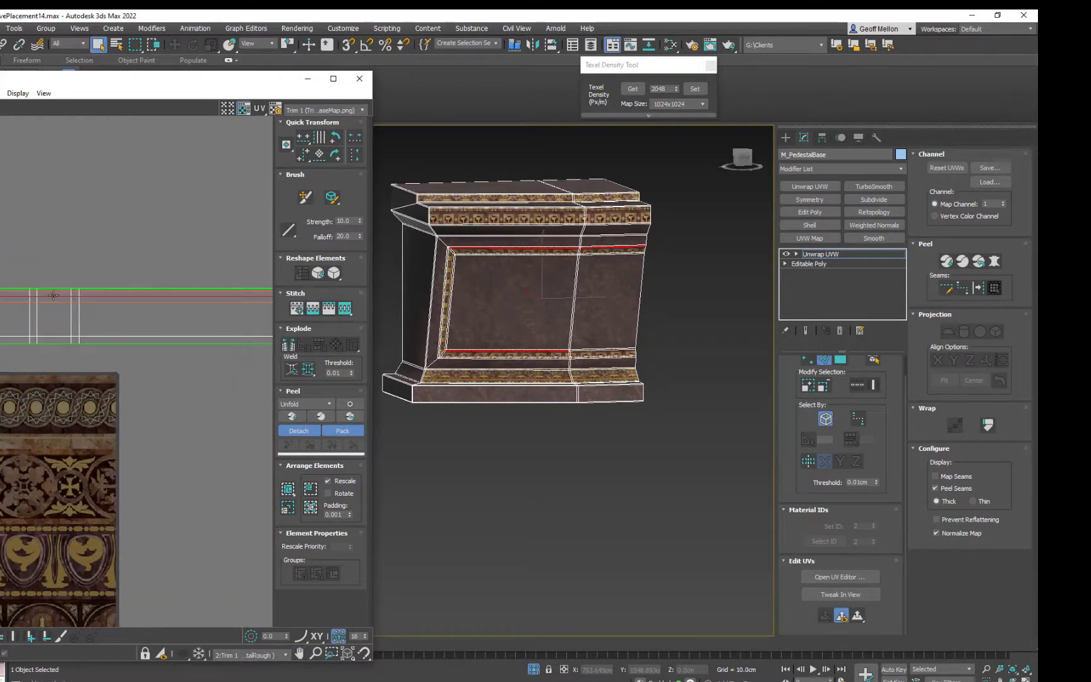
{"action": "scroll", "coordinate": [36, 304], "scroll_direction": "up", "scroll_amount": 4}
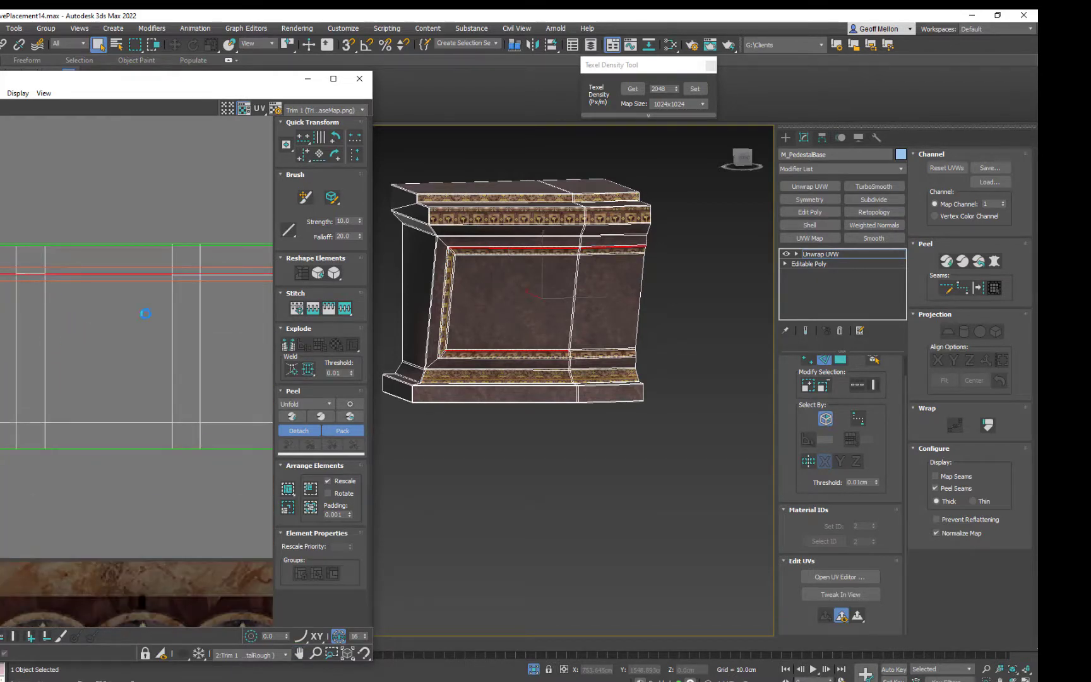
{"action": "scroll", "coordinate": [153, 320], "scroll_direction": "down", "scroll_amount": 3}
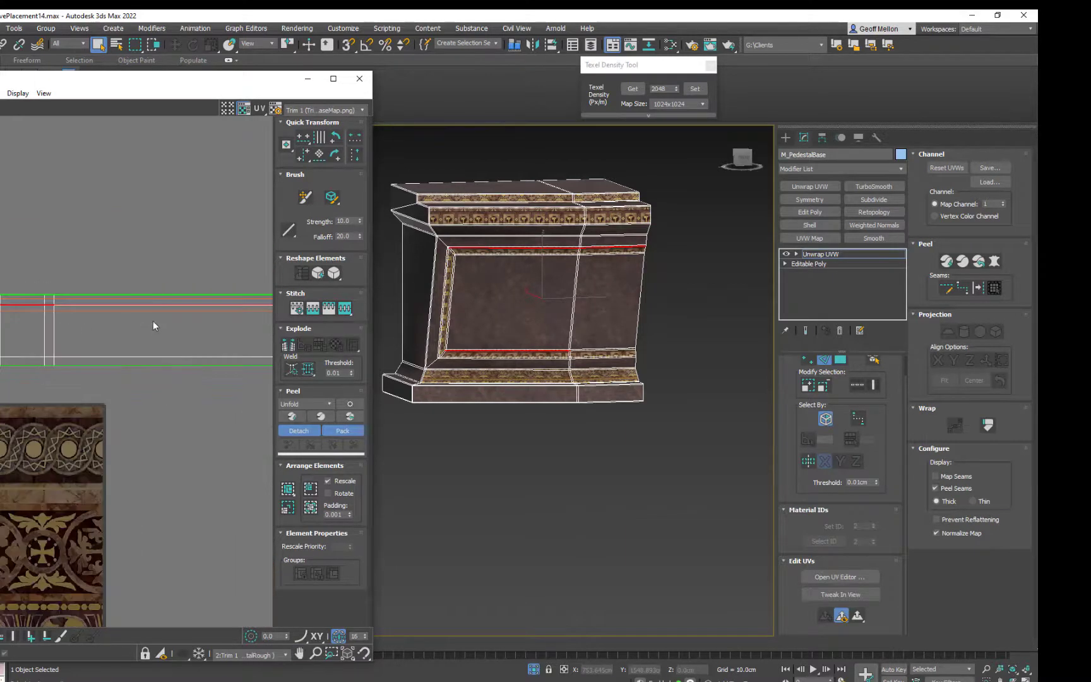
{"action": "left_click_drag", "start_coordinate": [155, 299], "coordinate": [156, 299], "text": "ctrl"}
{"action": "middle_click_drag", "start_coordinate": [162, 336], "coordinate": [189, 328]}
{"action": "left_click", "coordinate": [307, 139]}
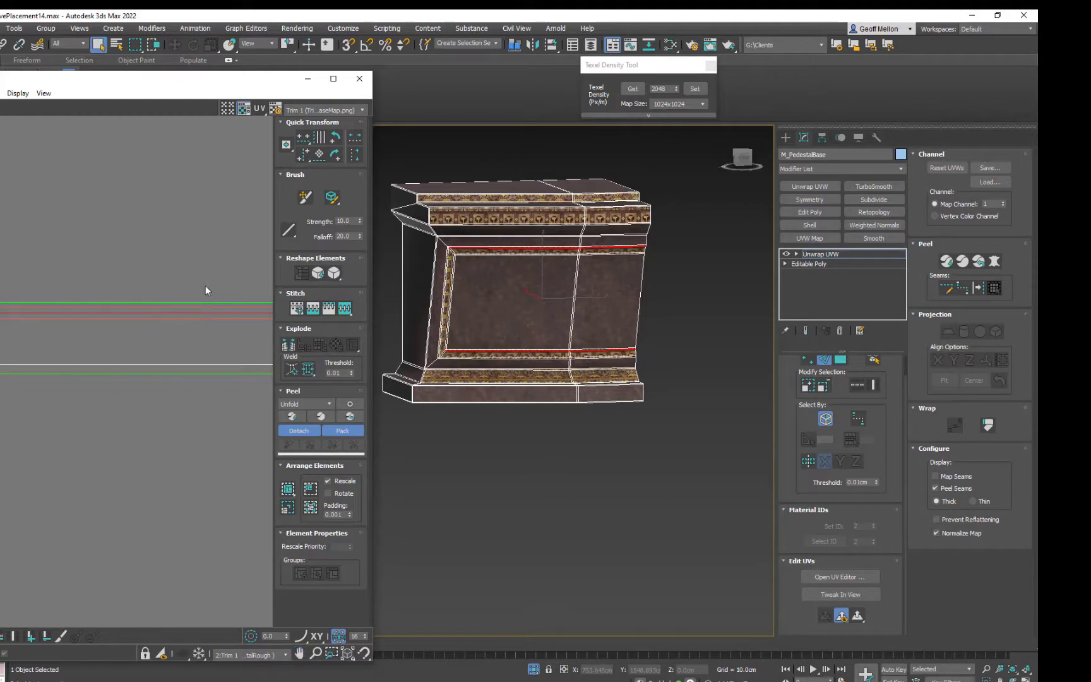
Examine how the UV strips of the panel's frame trim lie relative to the trim texture and the pedestal base
{"action": "left_click_drag", "start_coordinate": [206, 285], "coordinate": [129, 309]}
{"action": "scroll", "coordinate": [120, 323], "scroll_direction": "down", "scroll_amount": 7}
{"action": "middle_click_drag", "start_coordinate": [88, 379], "coordinate": [125, 352]}
{"action": "scroll", "coordinate": [119, 374], "scroll_direction": "up", "scroll_amount": 2}
{"action": "middle_click_drag", "start_coordinate": [625, 329], "coordinate": [605, 288], "text": "alt"}
{"action": "middle_click_drag", "start_coordinate": [129, 453], "coordinate": [161, 407]}
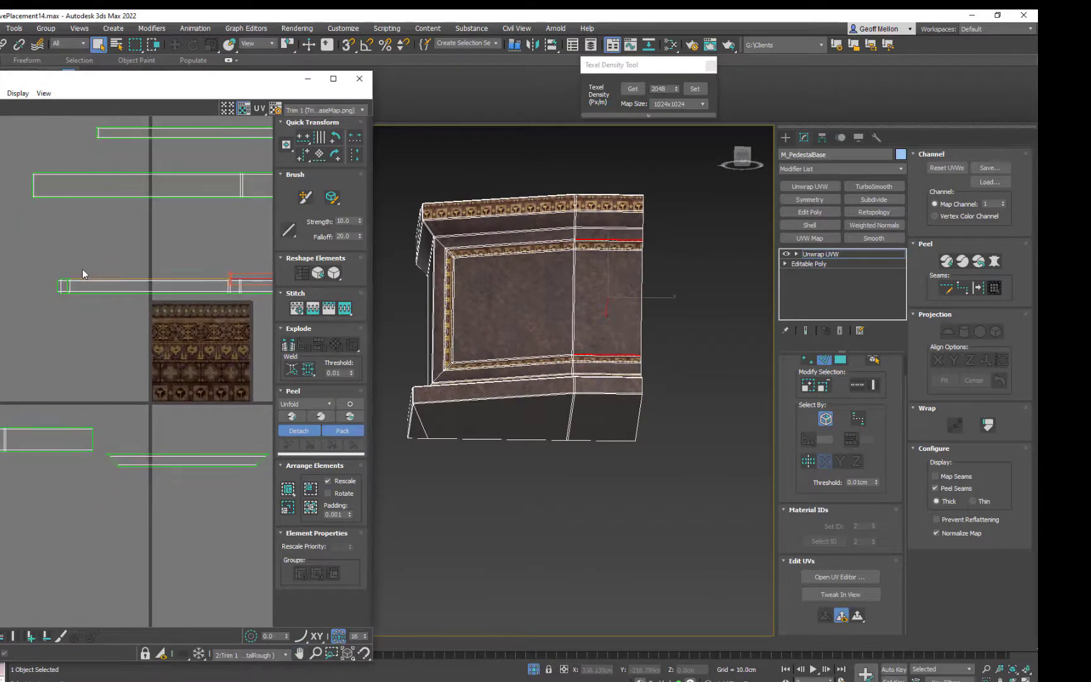
{"action": "middle_click_drag", "start_coordinate": [82, 270], "coordinate": [56, 302]}
{"action": "left_click_drag", "start_coordinate": [10, 292], "coordinate": [273, 345]}
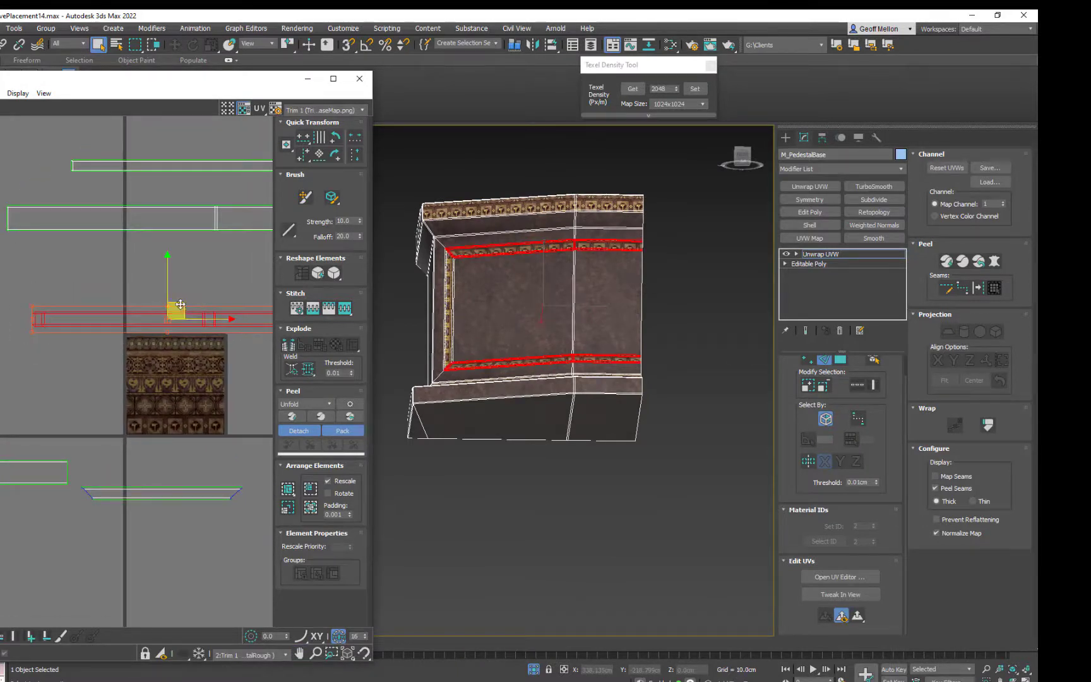
{"action": "middle_click_drag", "start_coordinate": [180, 305], "coordinate": [105, 307]}
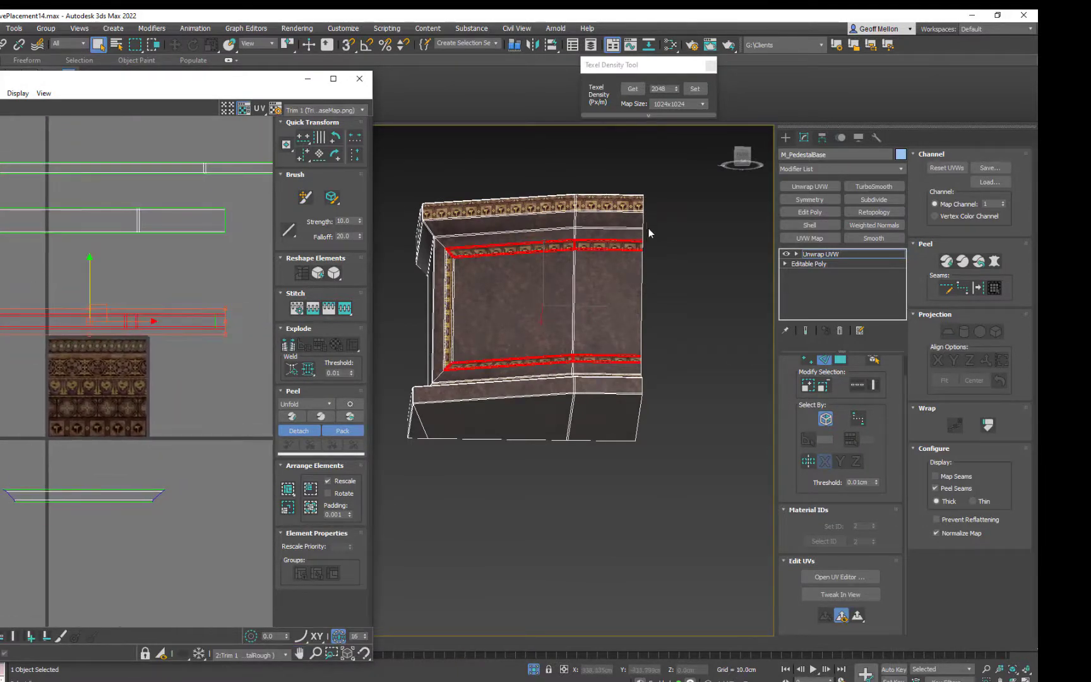
{"action": "middle_click_drag", "start_coordinate": [233, 297], "coordinate": [244, 280]}
{"action": "left_click", "coordinate": [254, 273]}
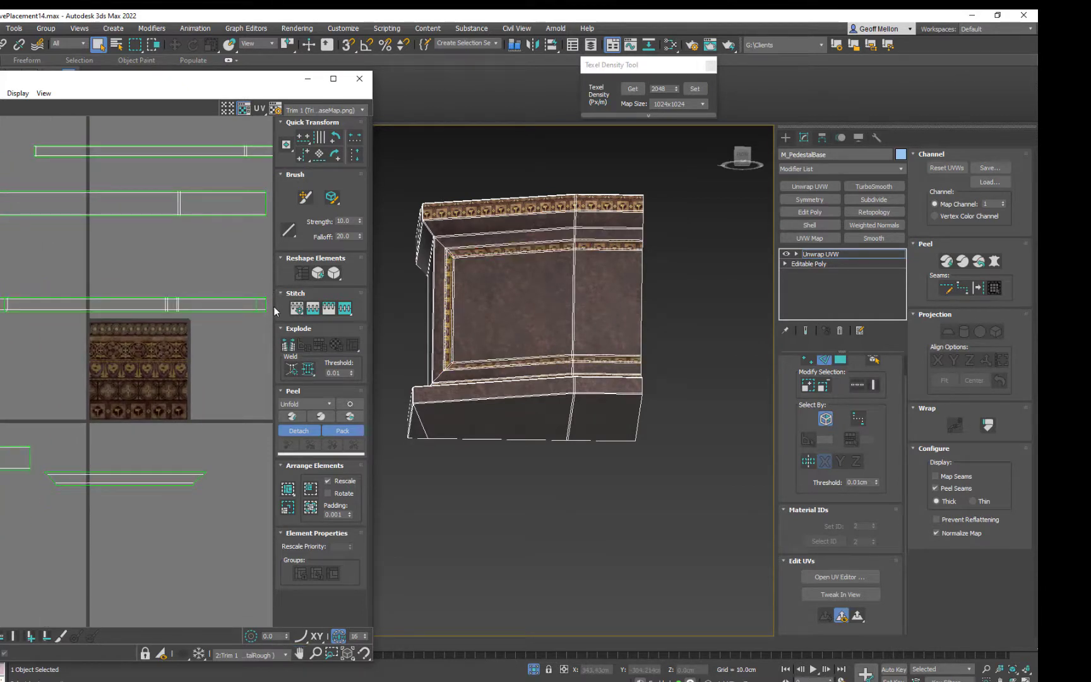
Switch the UV layout to whole-element polygon selection and reposition the UV editor window so its selection tools are in view
{"action": "key", "text": "ctrl+a"}
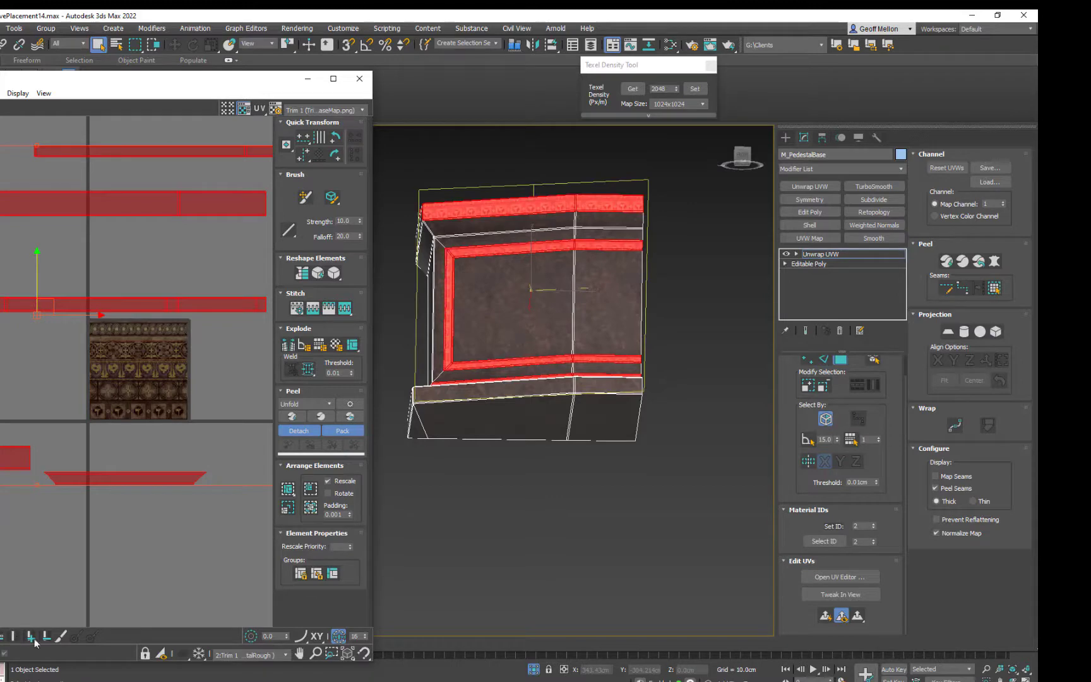
{"action": "left_click_drag", "start_coordinate": [179, 81], "coordinate": [274, 69]}
{"action": "middle_click_drag", "start_coordinate": [278, 344], "coordinate": [235, 365]}
{"action": "middle_click_drag", "start_coordinate": [558, 236], "coordinate": [627, 300]}
{"action": "left_click", "coordinate": [326, 503]}
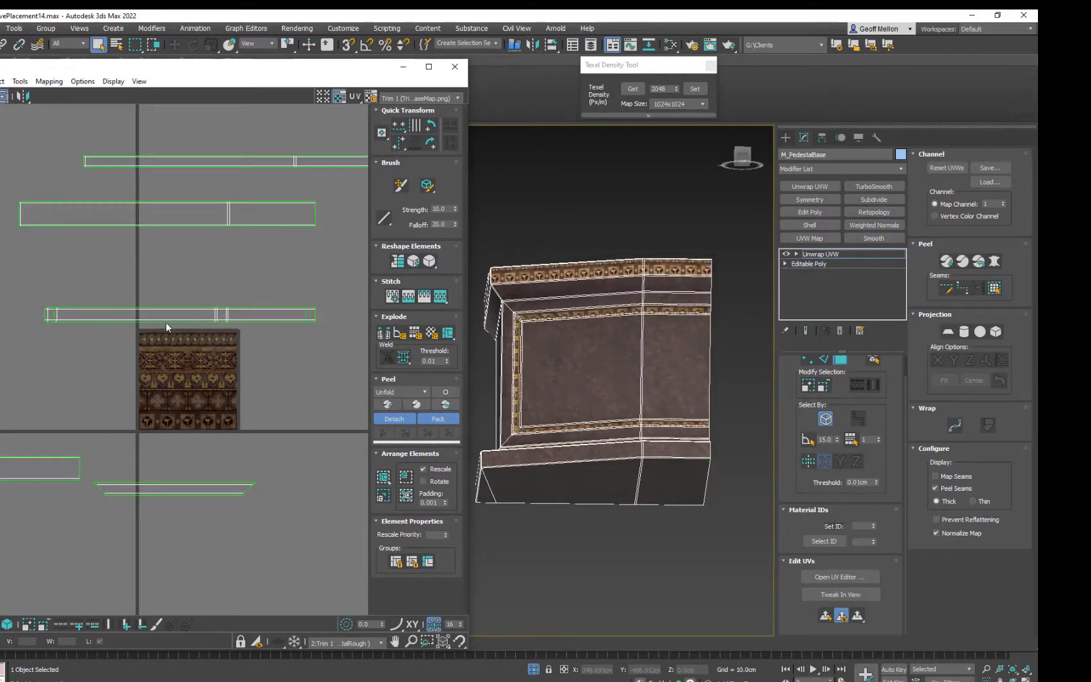
{"action": "left_click", "coordinate": [7, 624]}
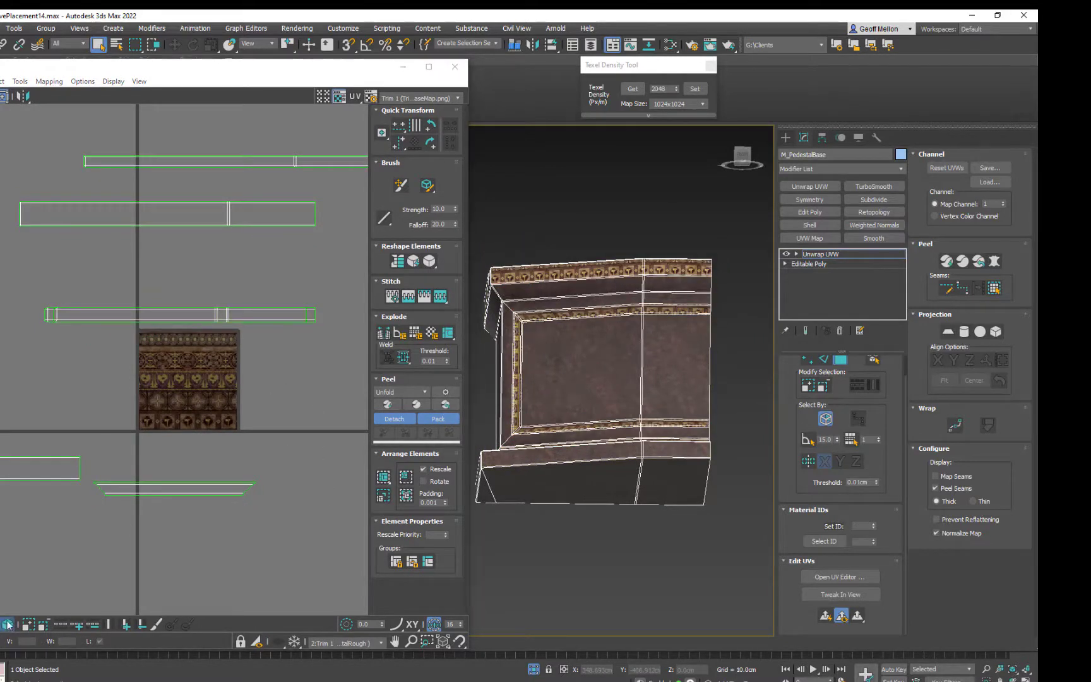
Select the UV elements of the panel frame's lower and upper horizontal trim strips
{"action": "left_click", "coordinate": [307, 311]}
{"action": "scroll", "coordinate": [180, 357], "scroll_direction": "up", "scroll_amount": 3}
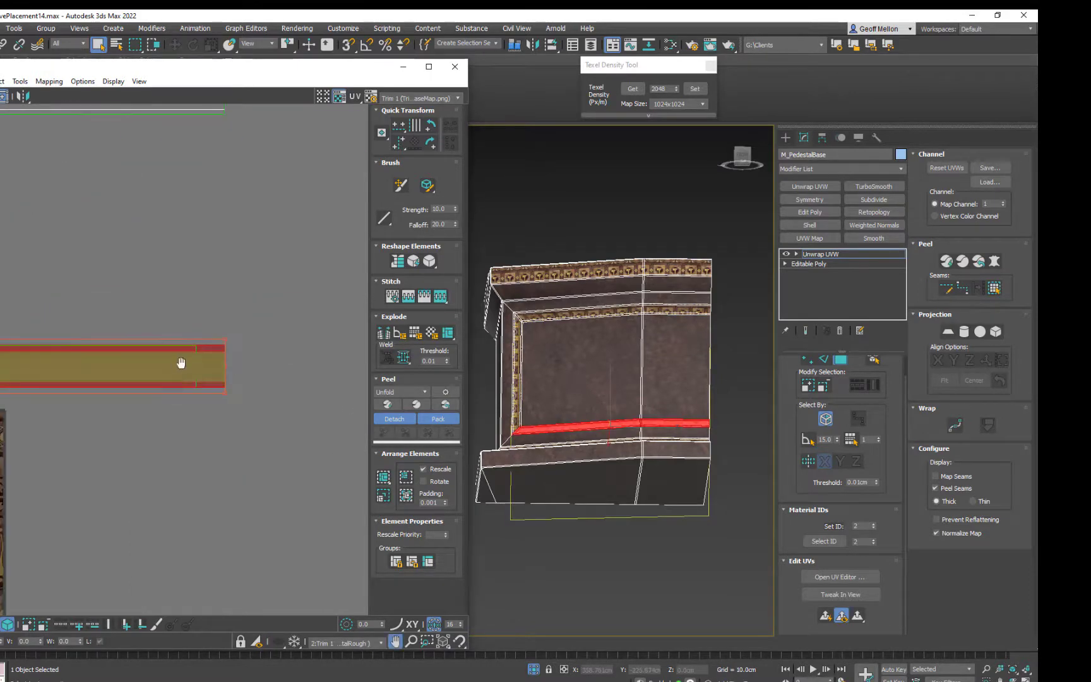
{"action": "left_click_drag", "start_coordinate": [163, 355], "coordinate": [147, 352]}
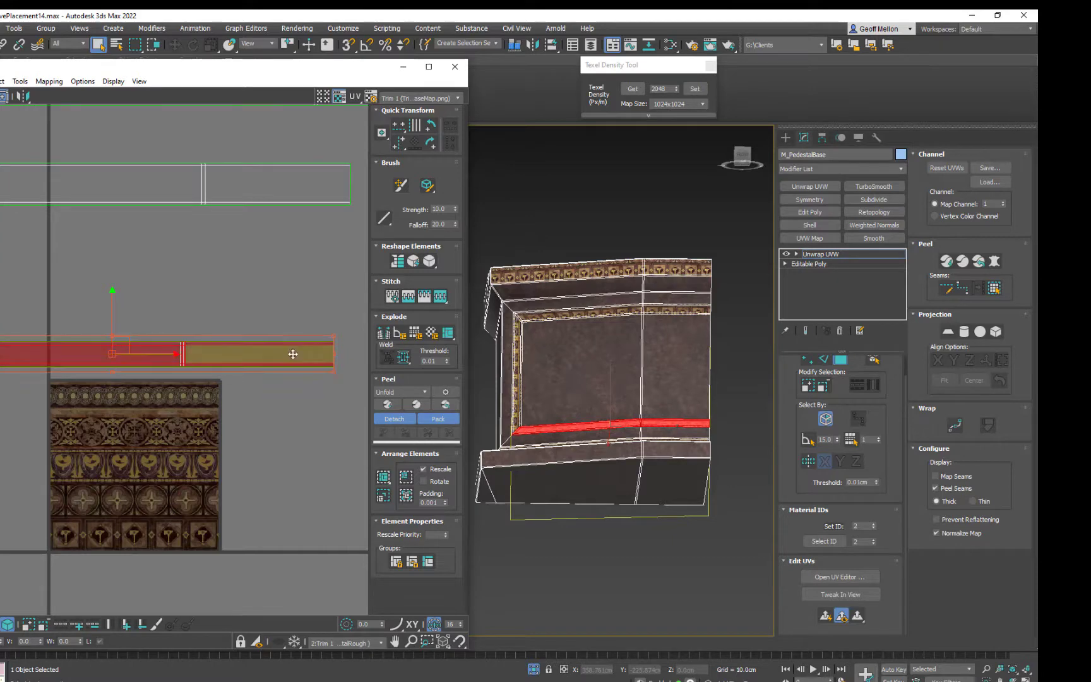
{"action": "scroll", "coordinate": [239, 339], "scroll_direction": "up", "scroll_amount": 3}
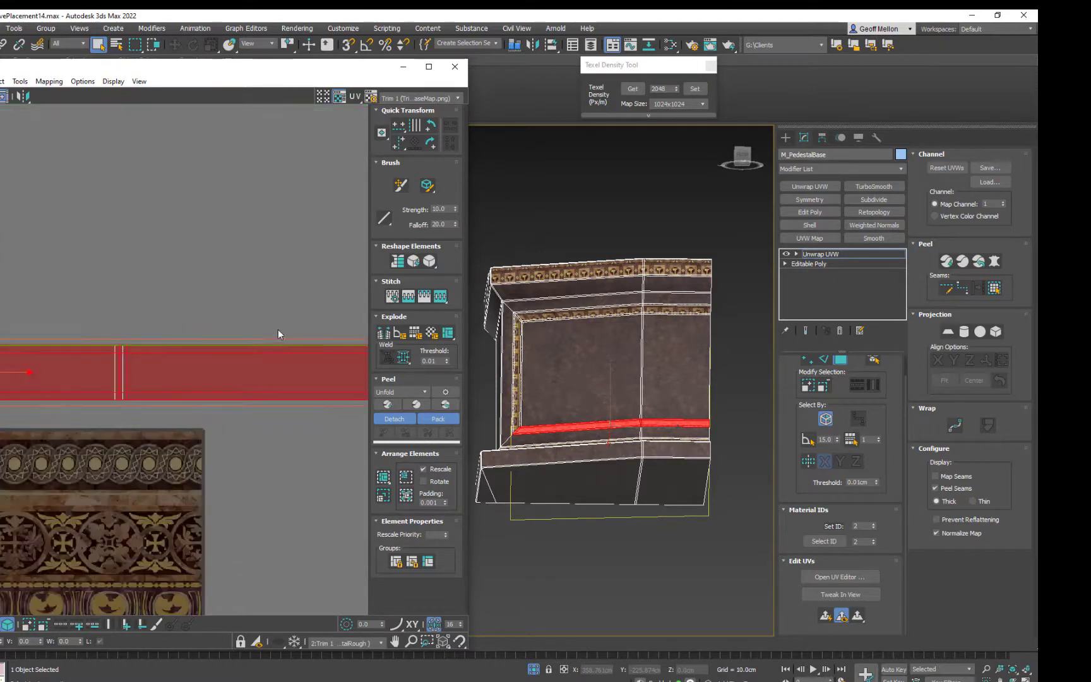
{"action": "scroll", "coordinate": [276, 327], "scroll_direction": "down", "scroll_amount": 5}
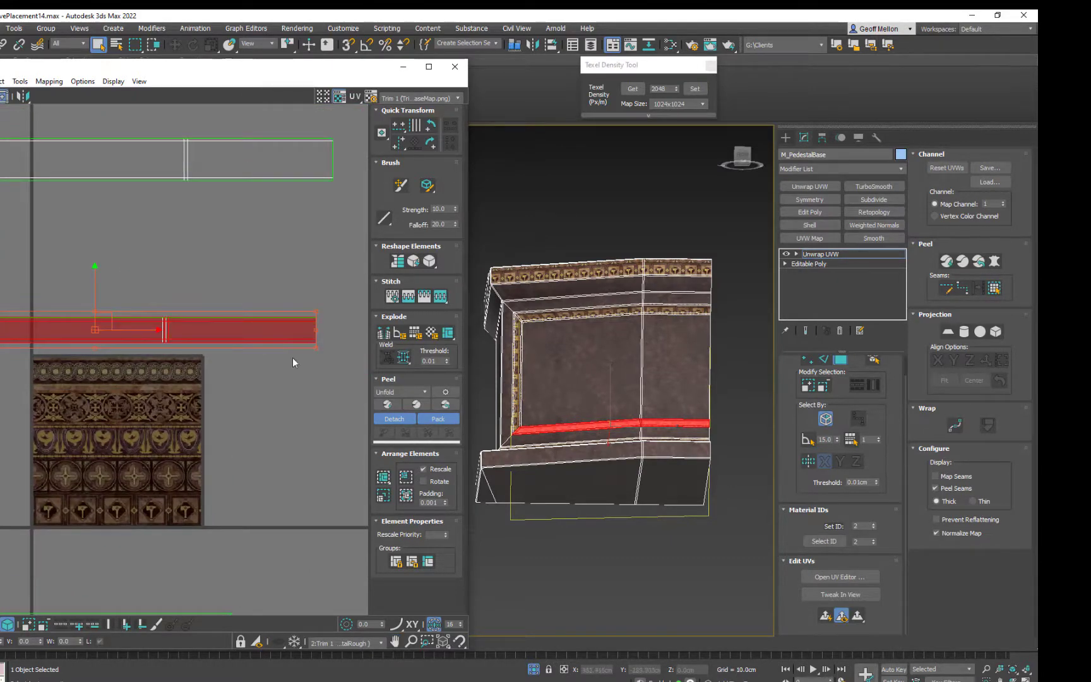
{"action": "middle_click_drag", "start_coordinate": [282, 337], "coordinate": [252, 322]}
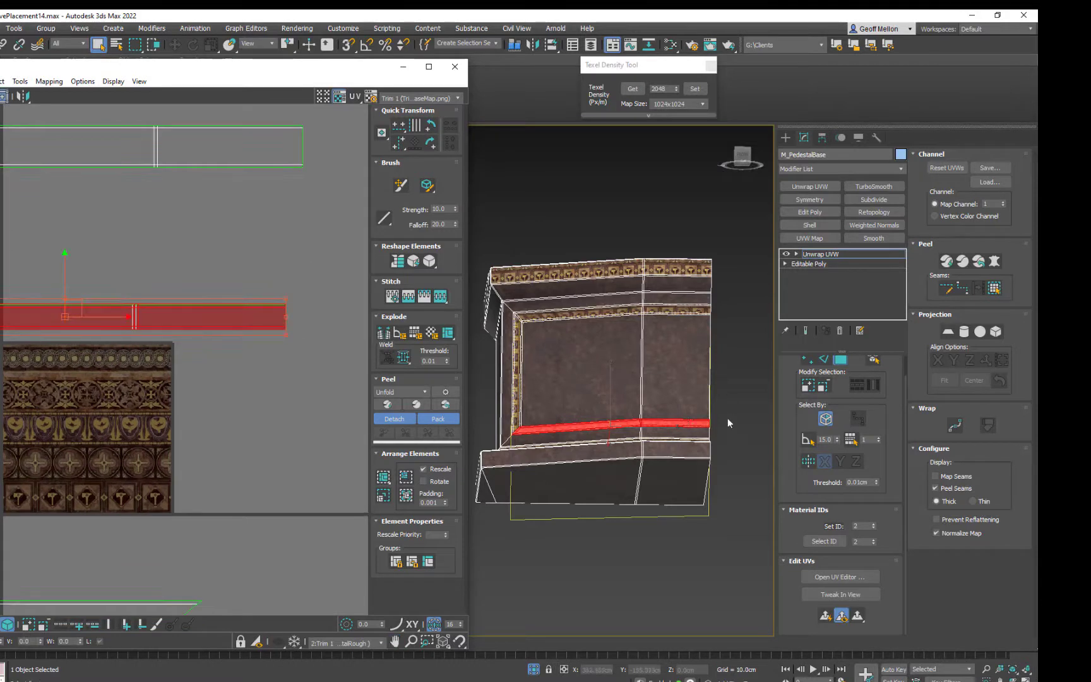
{"action": "middle_click_drag", "start_coordinate": [188, 273], "coordinate": [264, 280]}
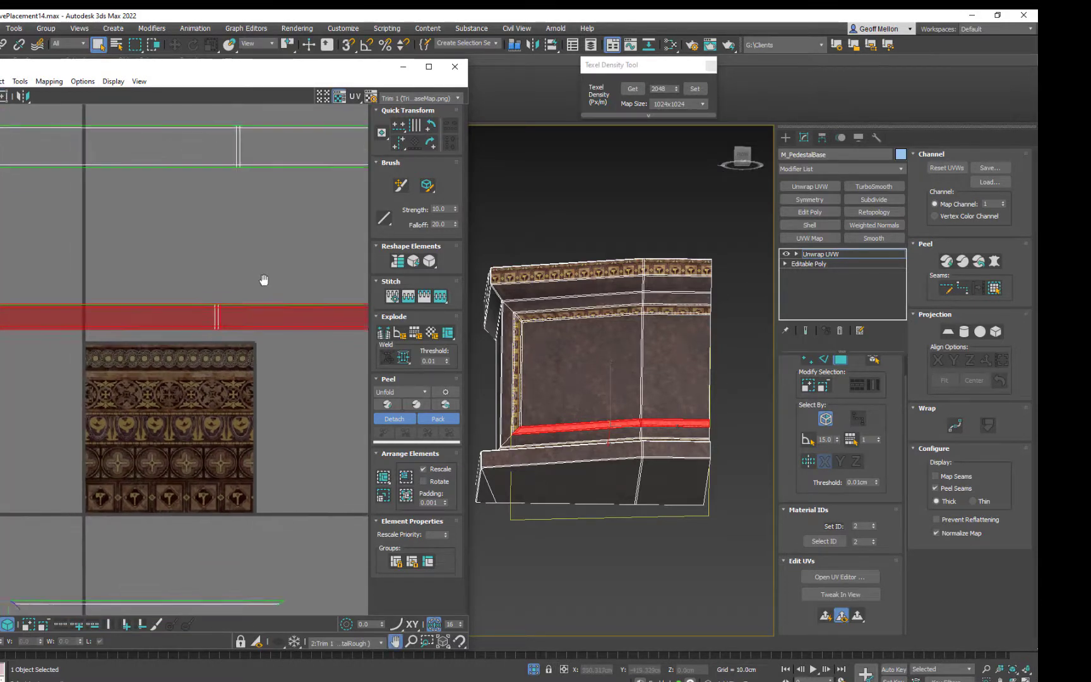
{"action": "scroll", "coordinate": [264, 280], "scroll_direction": "down", "scroll_amount": 2}
{"action": "scroll", "coordinate": [291, 260], "scroll_direction": "down", "scroll_amount": 2}
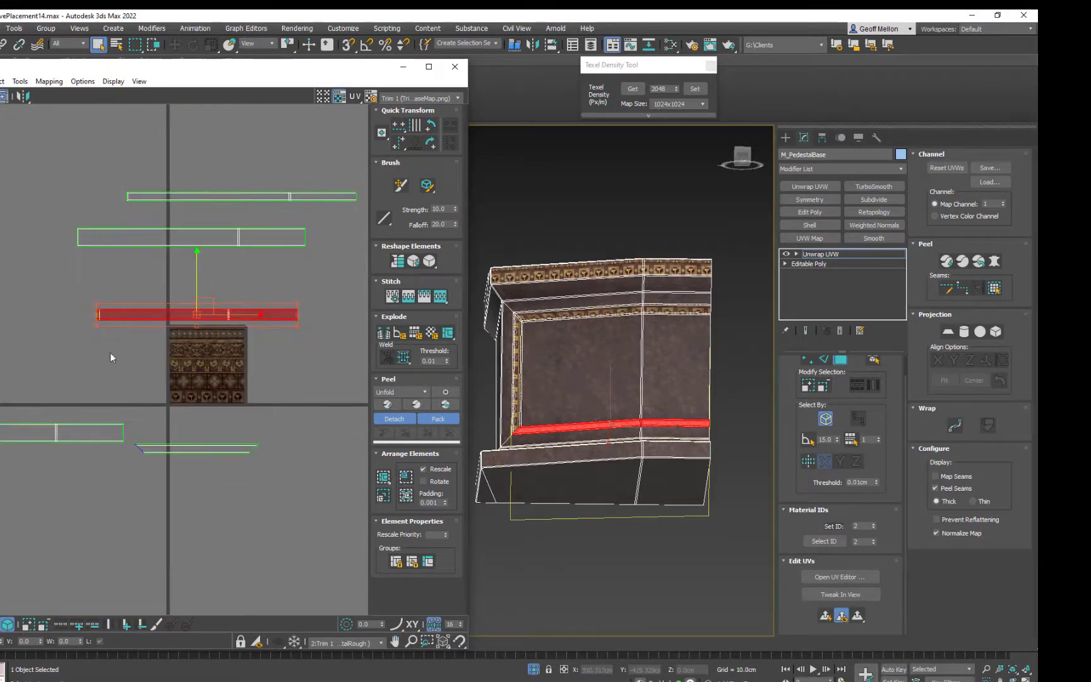
{"action": "left_click", "coordinate": [195, 448], "text": "ctrl"}
Move both frame strips onto the heart-patterned middle row of the trim texture and view the pattern on the model without selection shading
{"action": "left_click_drag", "start_coordinate": [208, 302], "coordinate": [156, 351]}
{"action": "scroll", "coordinate": [212, 368], "scroll_direction": "up", "scroll_amount": 5}
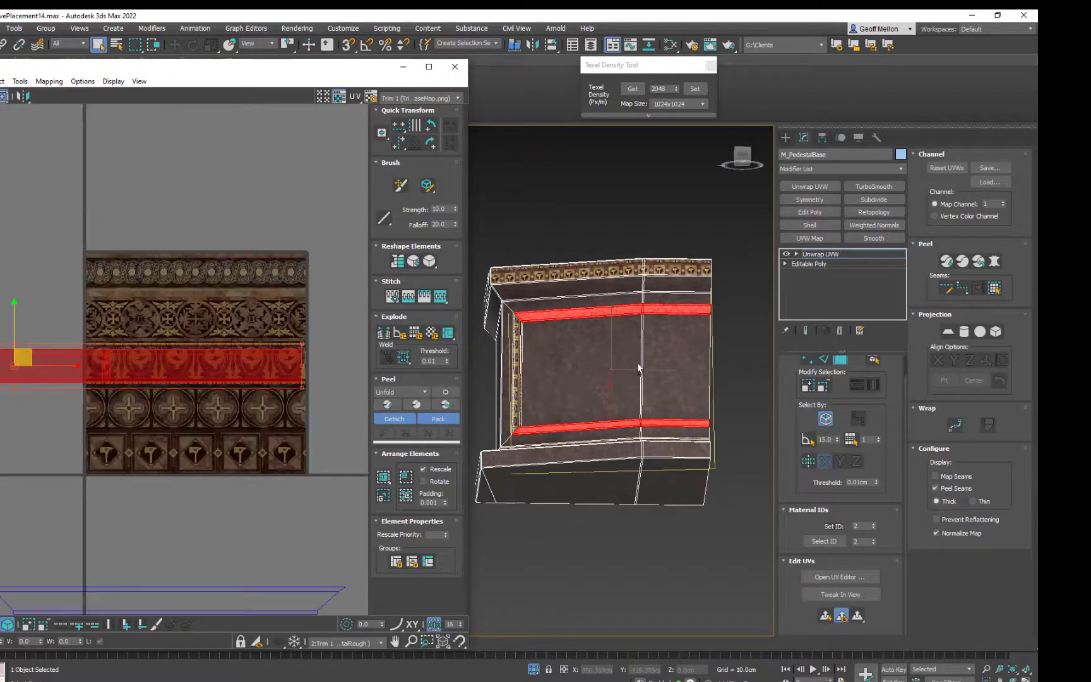
{"action": "middle_click_drag", "start_coordinate": [638, 368], "coordinate": [632, 385], "text": "alt"}
{"action": "key", "text": "F2"}
{"action": "scroll", "coordinate": [599, 358], "scroll_direction": "up", "scroll_amount": 5}
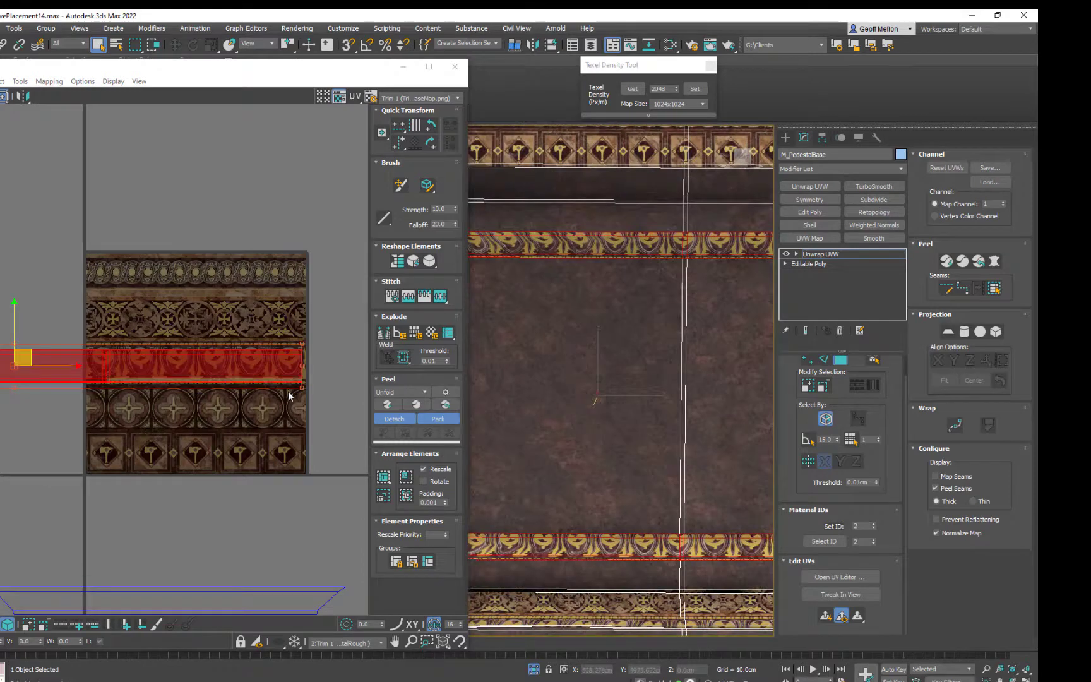
{"action": "middle_click_drag", "start_coordinate": [304, 380], "coordinate": [284, 409]}
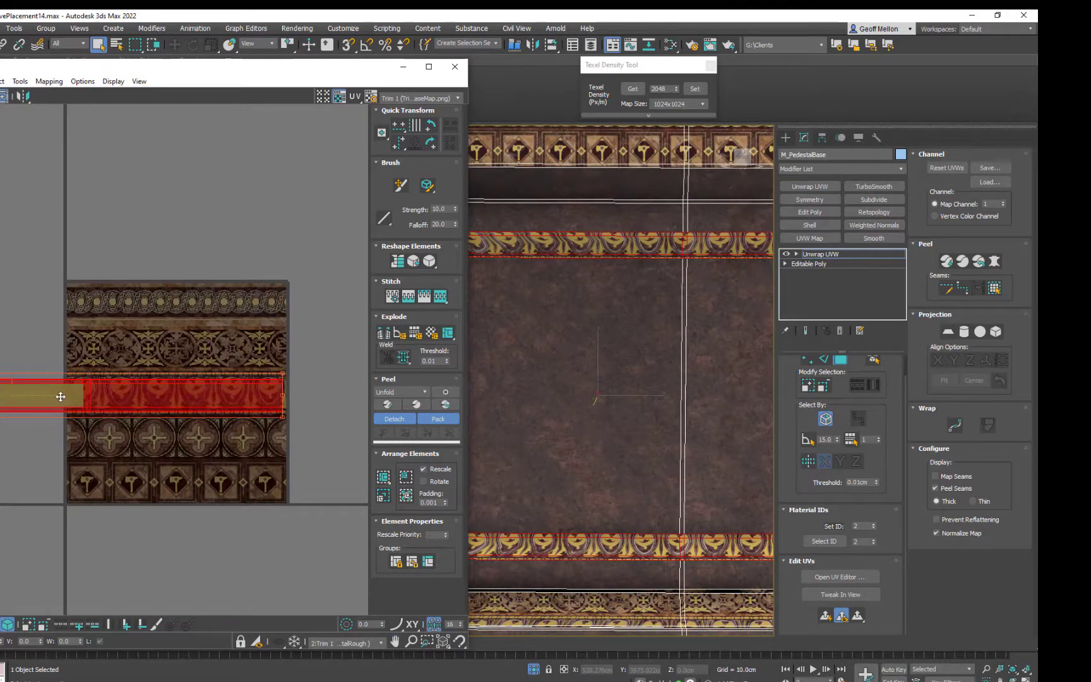
Move both frame strips up onto the topmost ornamental row of the trim texture and check the pattern at the frame's corner
{"action": "left_click_drag", "start_coordinate": [8, 385], "coordinate": [14, 293]}
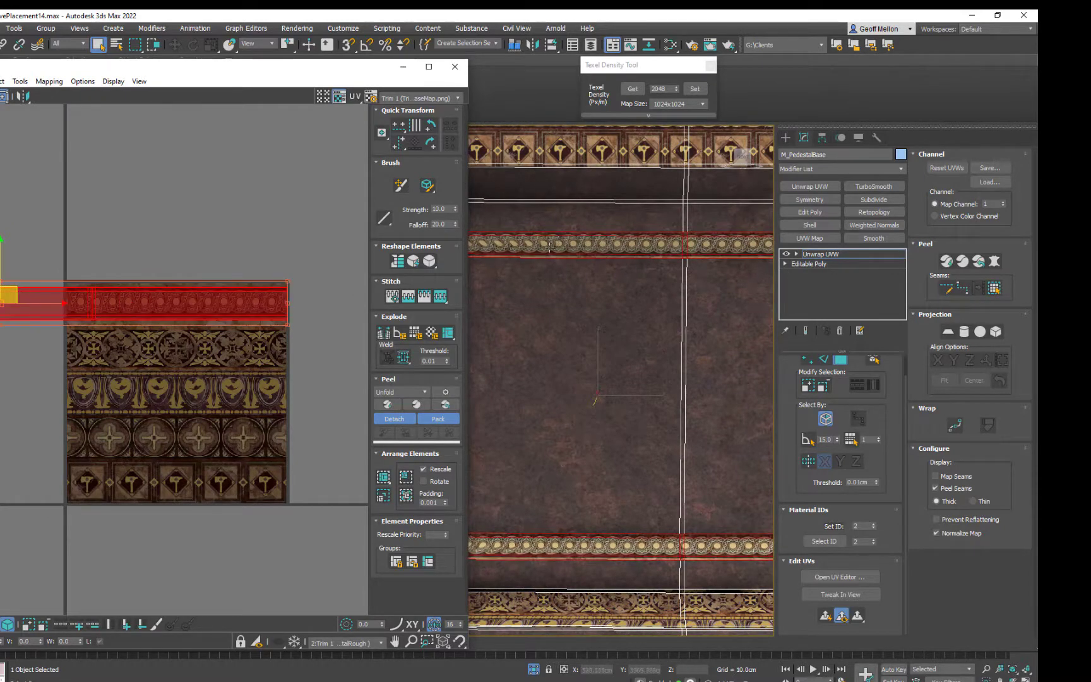
{"action": "middle_click_drag", "start_coordinate": [553, 255], "coordinate": [663, 367]}
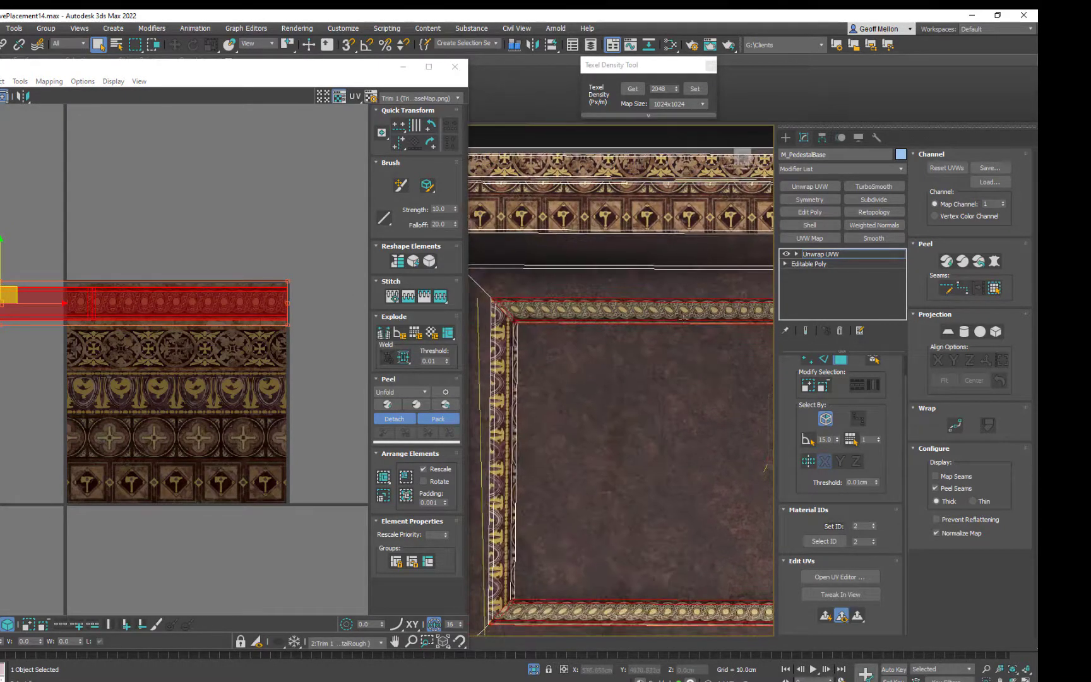
{"action": "middle_click_drag", "start_coordinate": [180, 288], "coordinate": [341, 277]}
{"action": "mouse_move", "coordinate": [6, 295]}
{"action": "middle_mouse_down"}
{"action": "mouse_move", "coordinate": [120, 295]}
{"action": "mouse_move", "coordinate": [1, 291]}
{"action": "middle_mouse_up"}
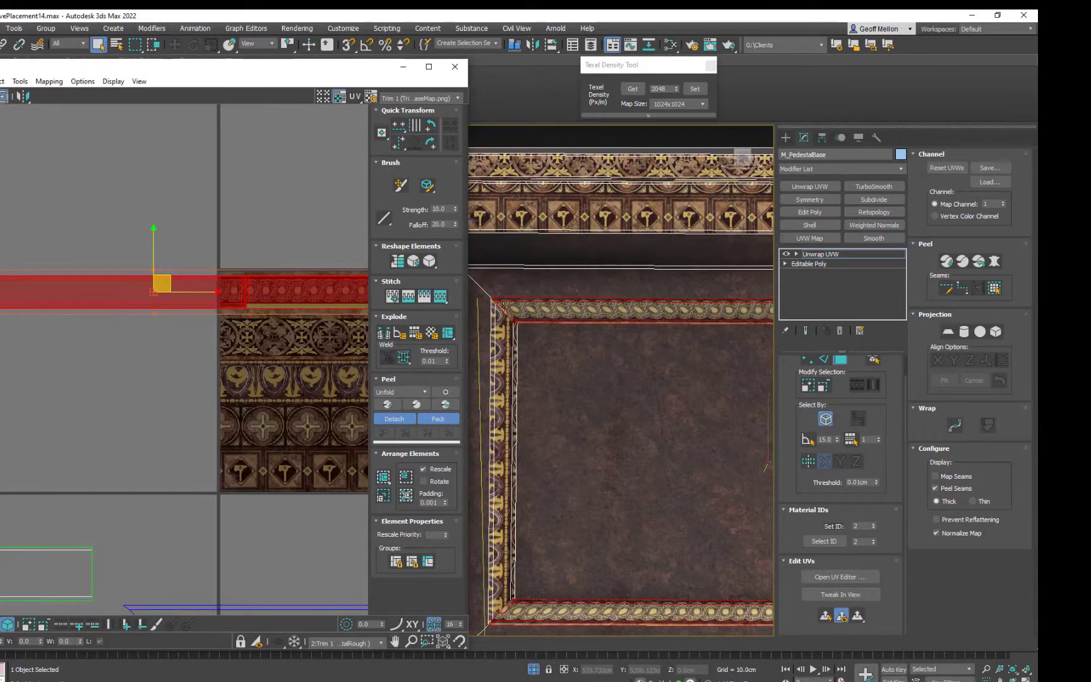
{"action": "middle_click_drag", "start_coordinate": [504, 306], "coordinate": [521, 329]}
{"action": "middle_click_drag", "start_coordinate": [139, 287], "coordinate": [388, 291]}
Select the vertices at the strips' left end in the UV layout to examine which frame corners they match on the model
{"action": "left_click", "coordinate": [143, 306]}
{"action": "key", "text": "1"}
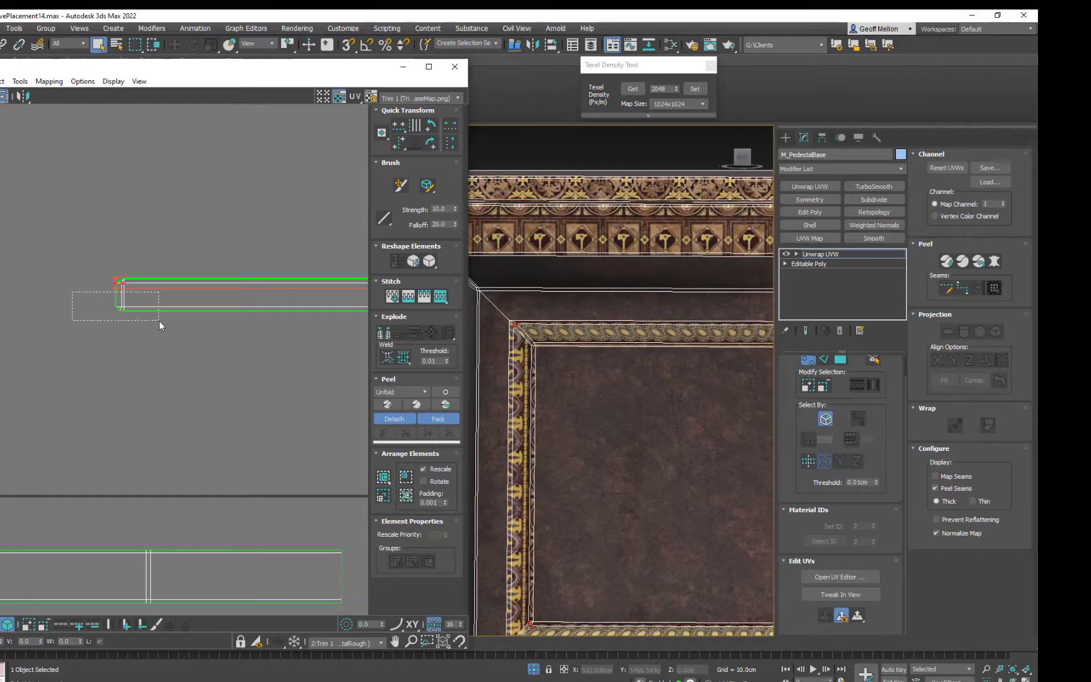
{"action": "middle_click_drag", "start_coordinate": [505, 442], "coordinate": [468, 352]}
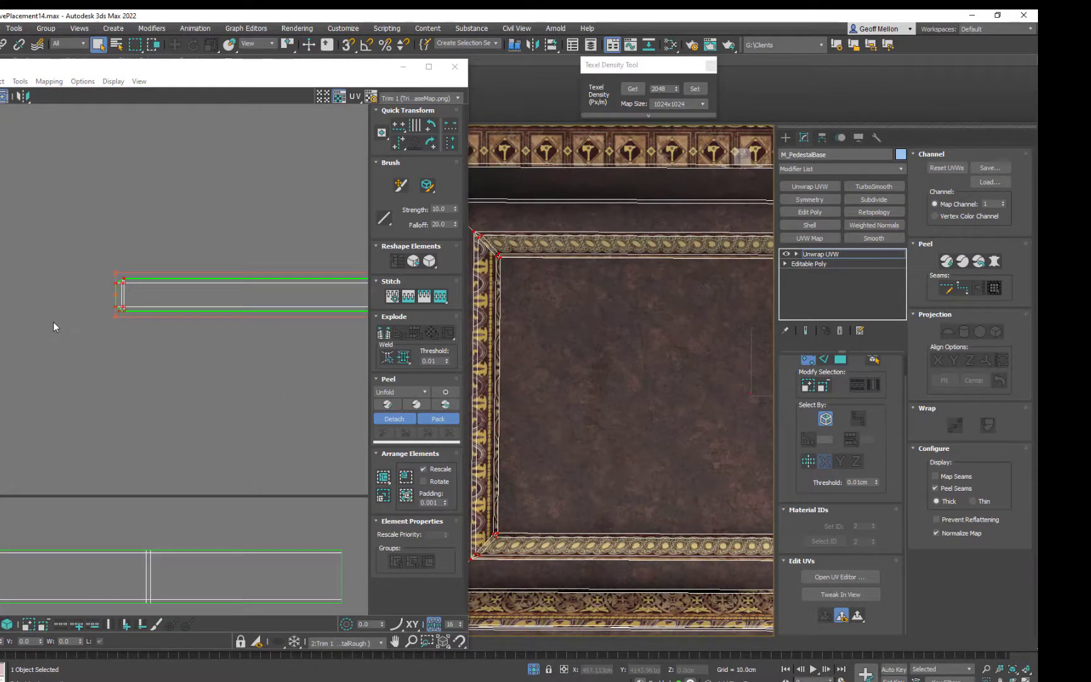
{"action": "left_click_drag", "start_coordinate": [53, 321], "coordinate": [130, 295]}
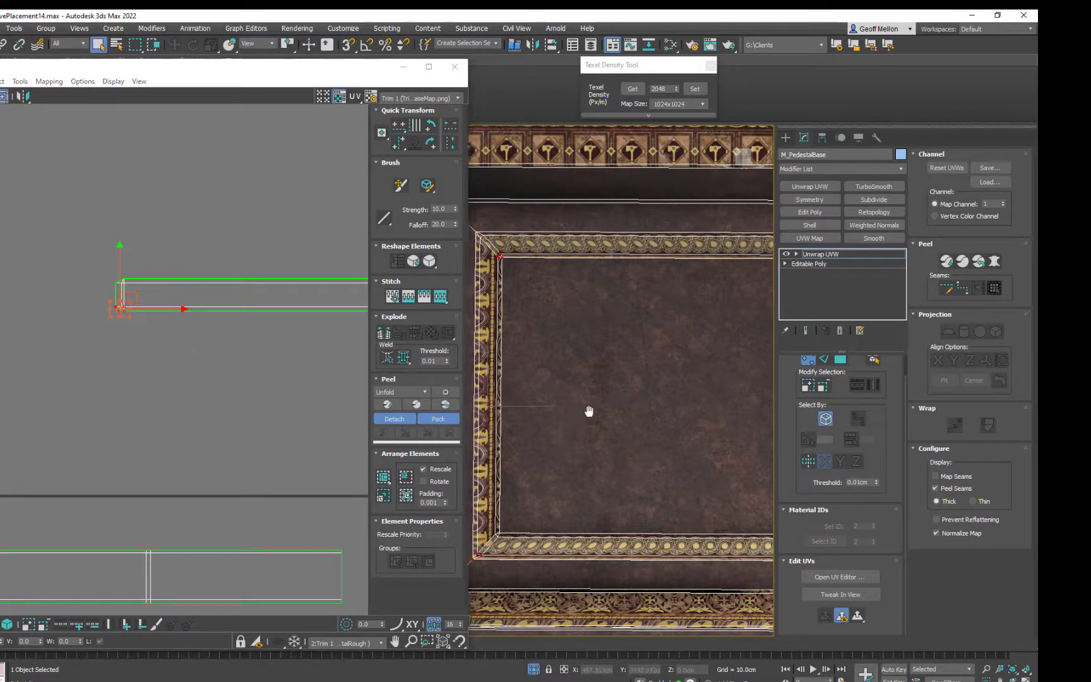
{"action": "middle_click_drag", "start_coordinate": [590, 409], "coordinate": [616, 410]}
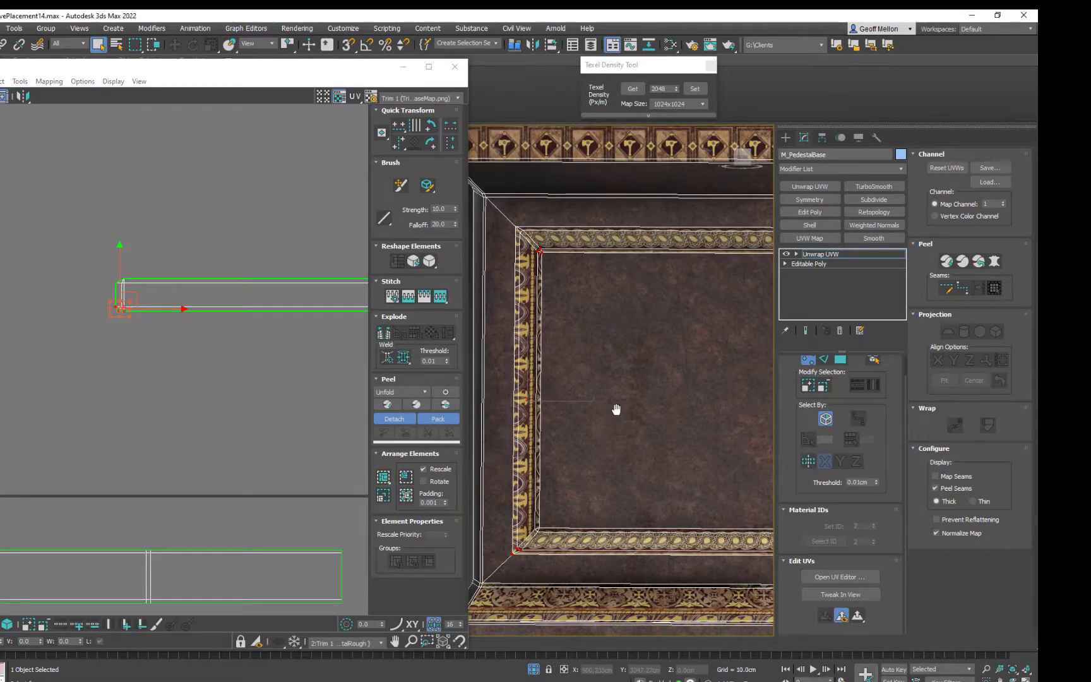
{"action": "middle_click_drag", "start_coordinate": [298, 287], "coordinate": [142, 276]}
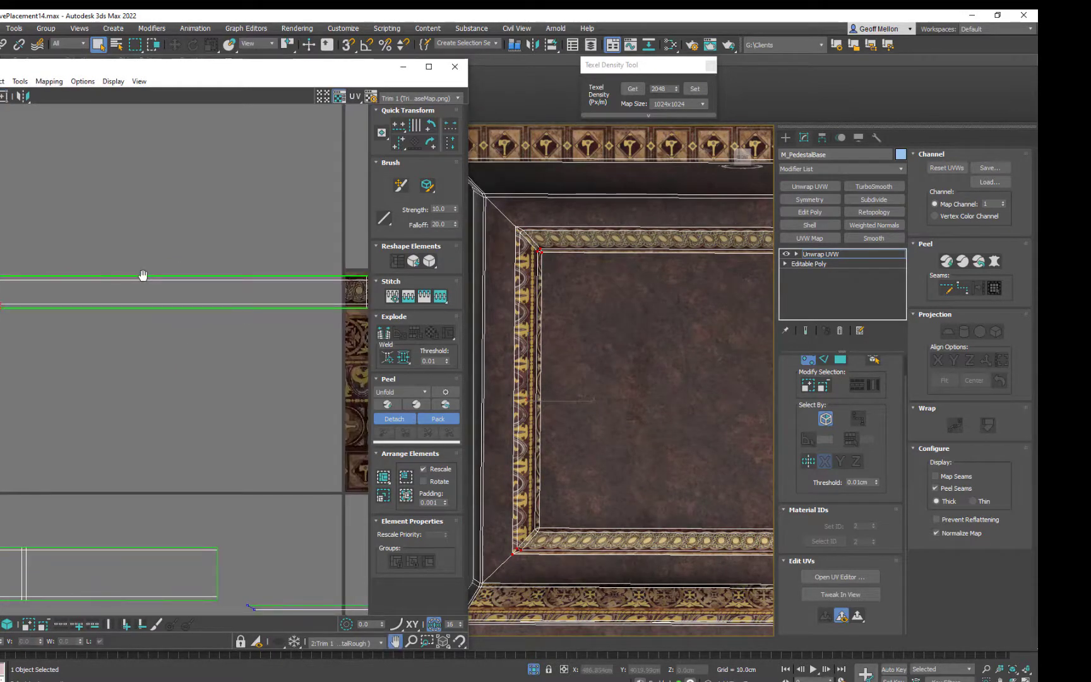
Select the frame's outer upper-left corner vertex on the model and locate its counterparts in the UV layout
{"action": "scroll", "coordinate": [547, 224], "scroll_direction": "up", "scroll_amount": 3}
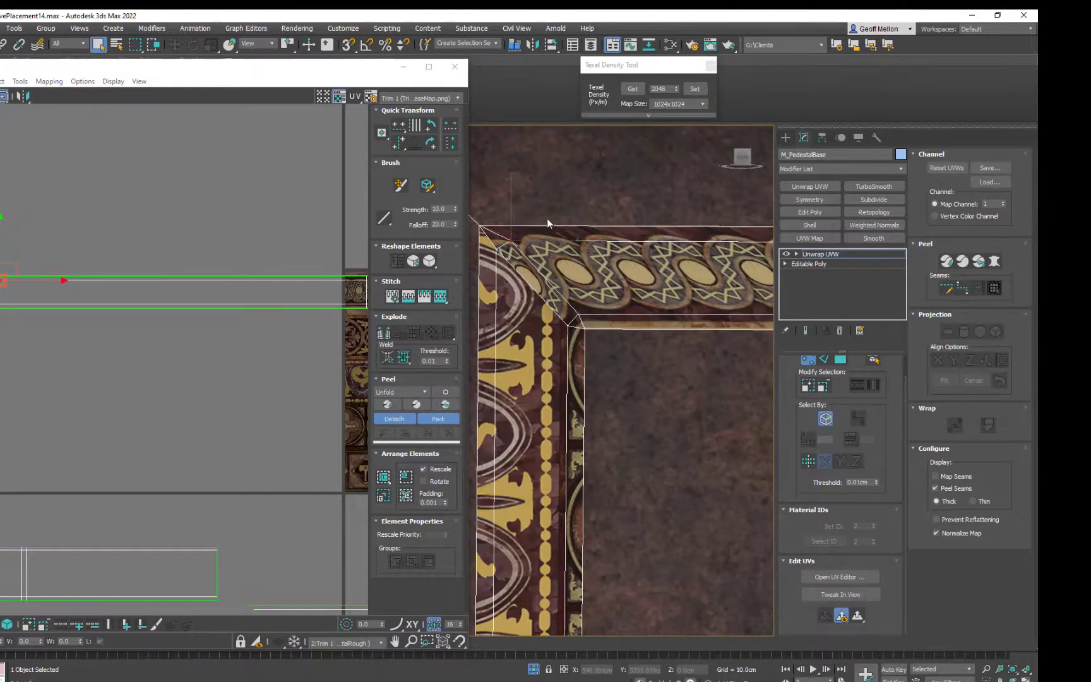
{"action": "left_click", "coordinate": [481, 226]}
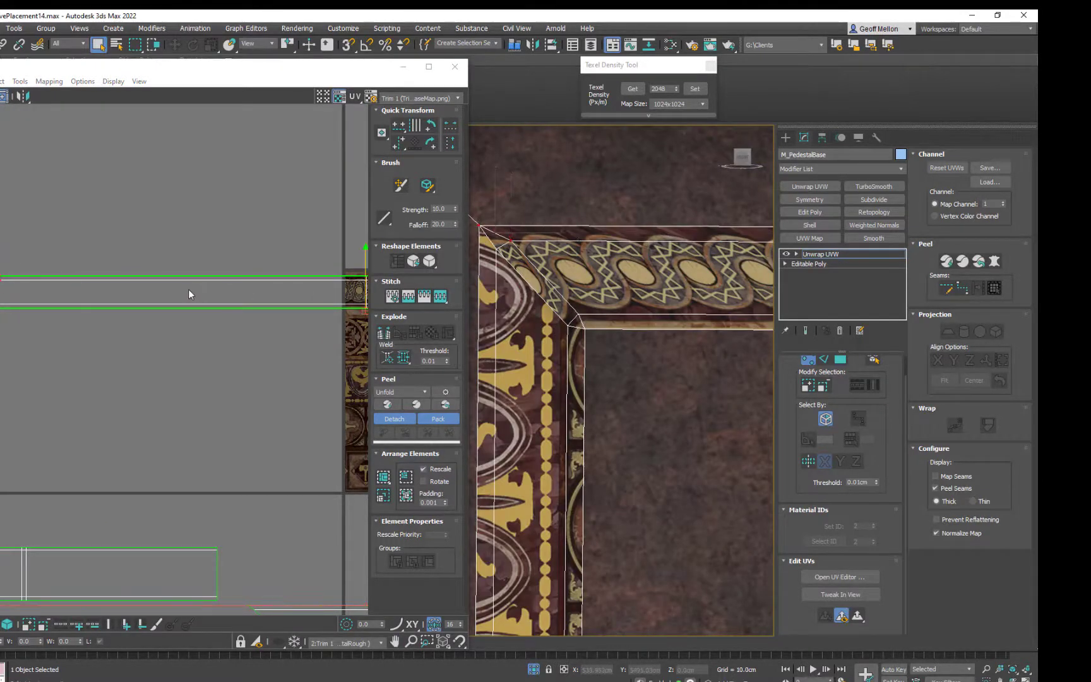
{"action": "scroll", "coordinate": [188, 290], "scroll_direction": "down", "scroll_amount": 5}
{"action": "scroll", "coordinate": [151, 286], "scroll_direction": "up", "scroll_amount": 4}
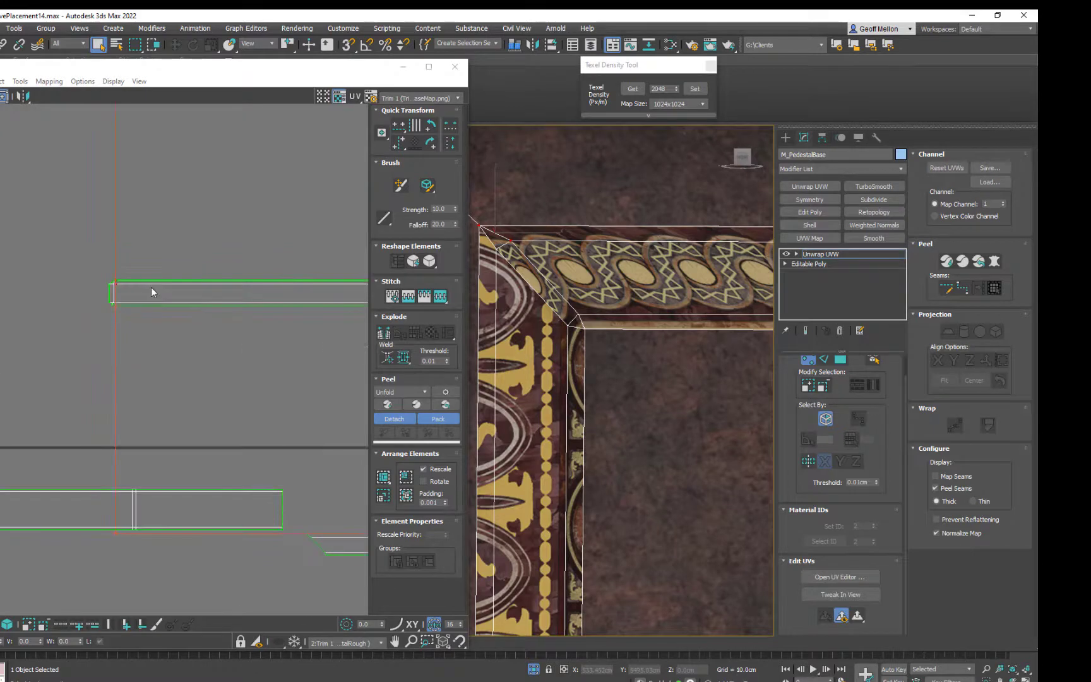
{"action": "scroll", "coordinate": [231, 344], "scroll_direction": "down", "scroll_amount": 3}
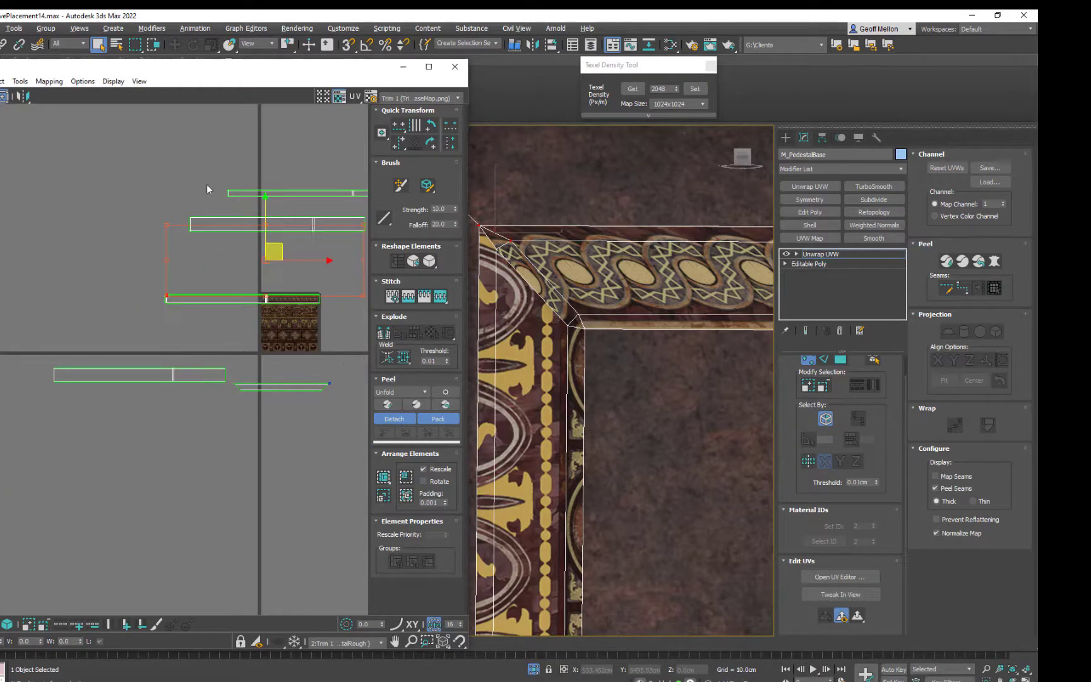
Try to move the selected corner vertices downward in the UV layout
{"action": "left_click_drag", "start_coordinate": [257, 211], "coordinate": [130, 259]}
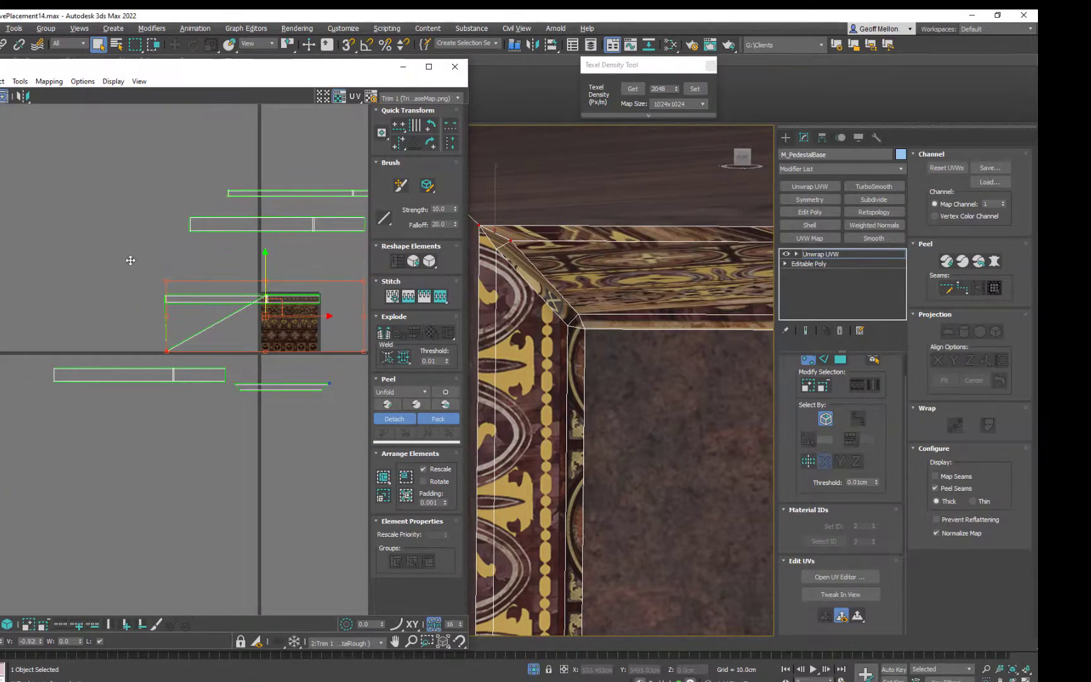
{"action": "key", "text": "ctrl+z"}
{"action": "middle_click_drag", "start_coordinate": [331, 333], "coordinate": [260, 330]}
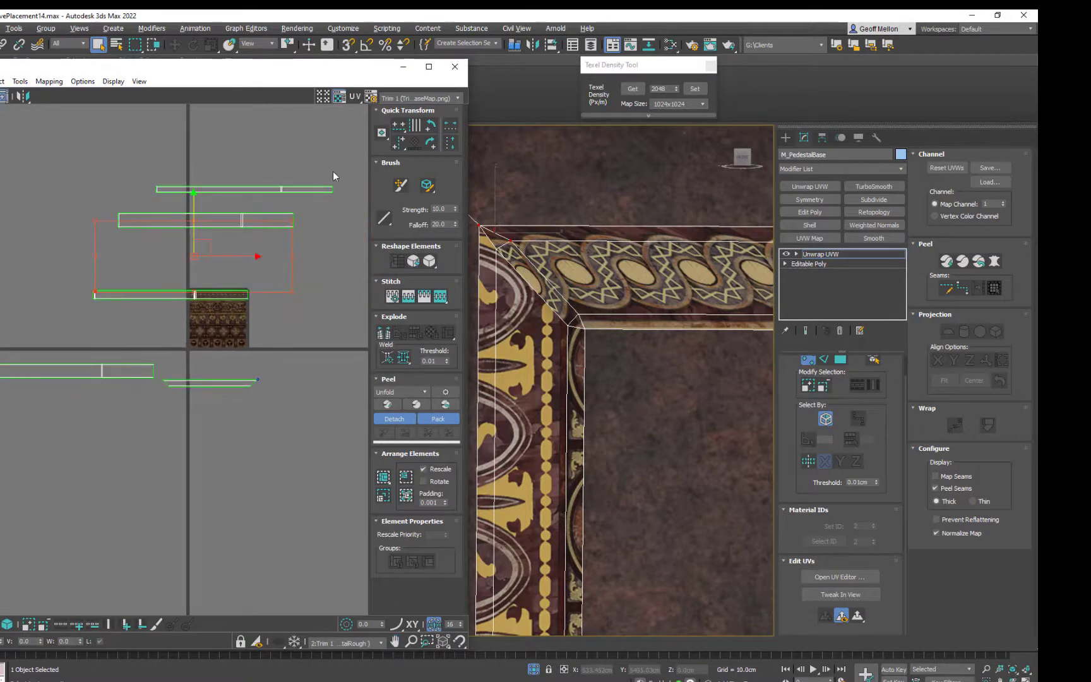
{"action": "middle_click_drag", "start_coordinate": [135, 334], "coordinate": [220, 360]}
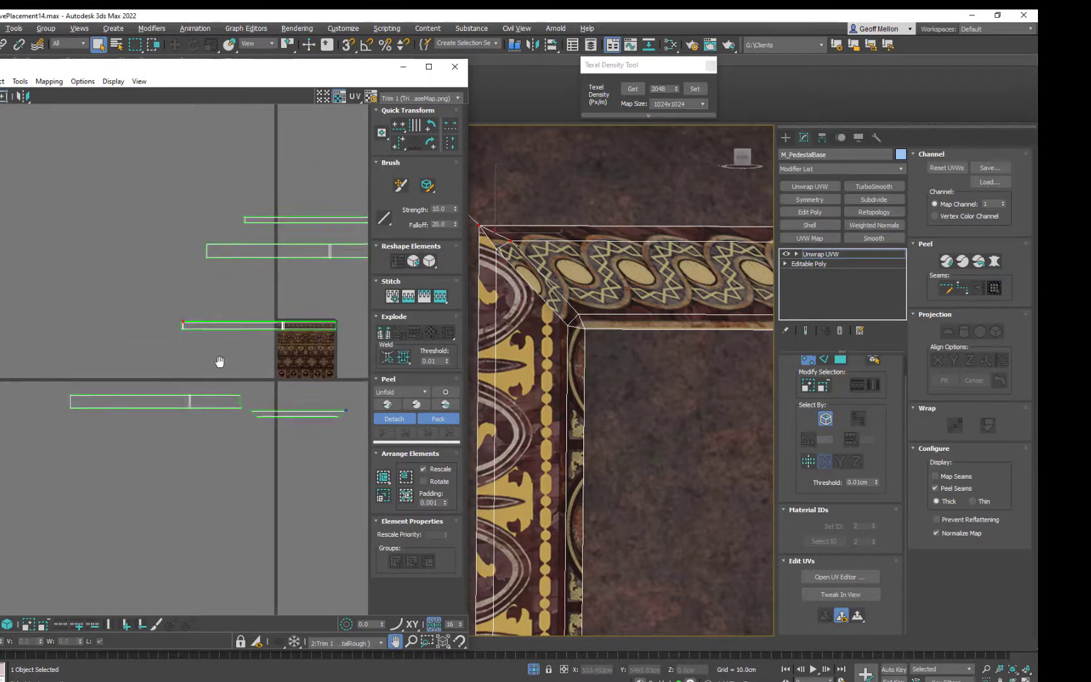
Limit the UV layout to material ID 1, the base stone, and select all of its polygons
{"action": "left_click", "coordinate": [382, 645]}
{"action": "left_click", "coordinate": [344, 658]}
{"action": "middle_click_drag", "start_coordinate": [245, 373], "coordinate": [190, 358]}
{"action": "scroll", "coordinate": [146, 326], "scroll_direction": "up", "scroll_amount": 4}
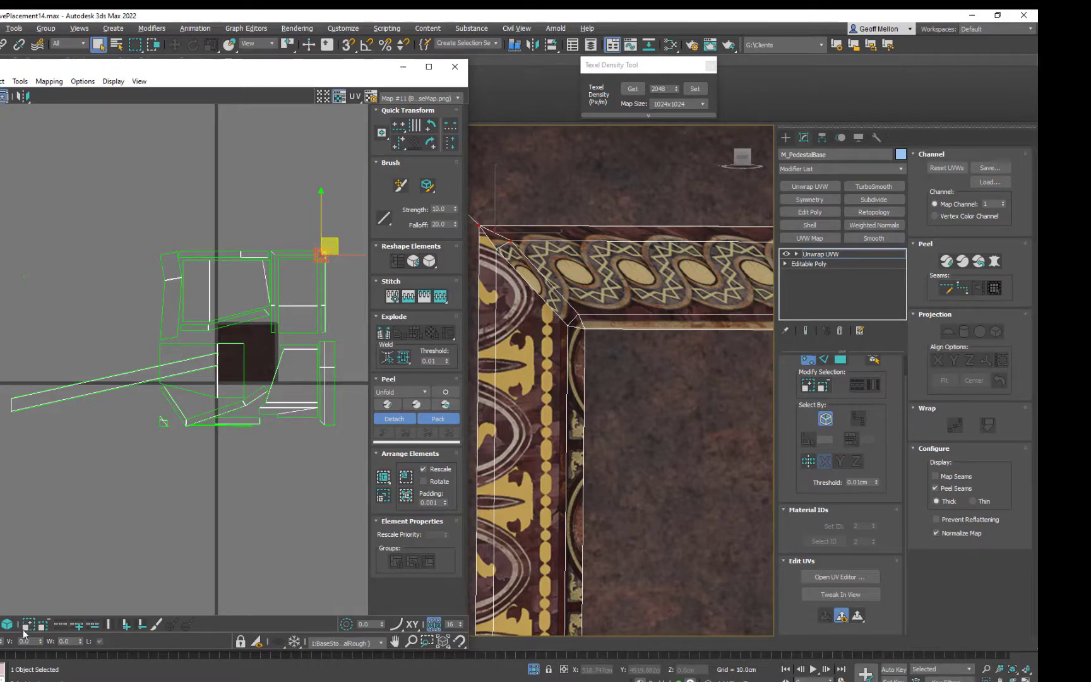
{"action": "key", "text": "3"}
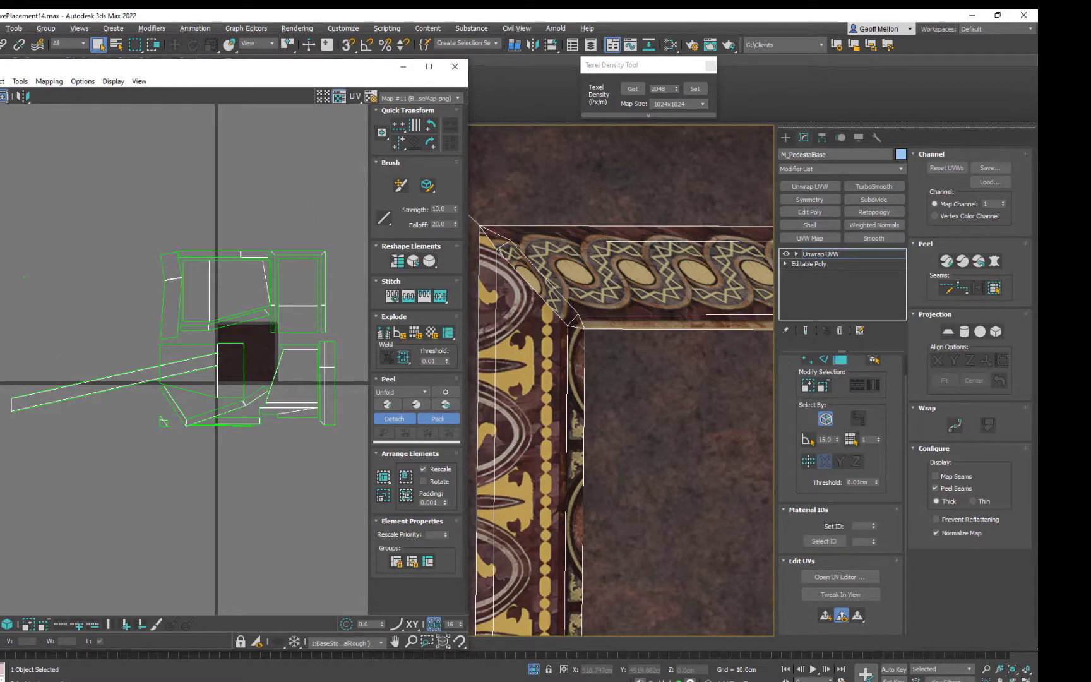
{"action": "key", "text": "ctrl+a"}
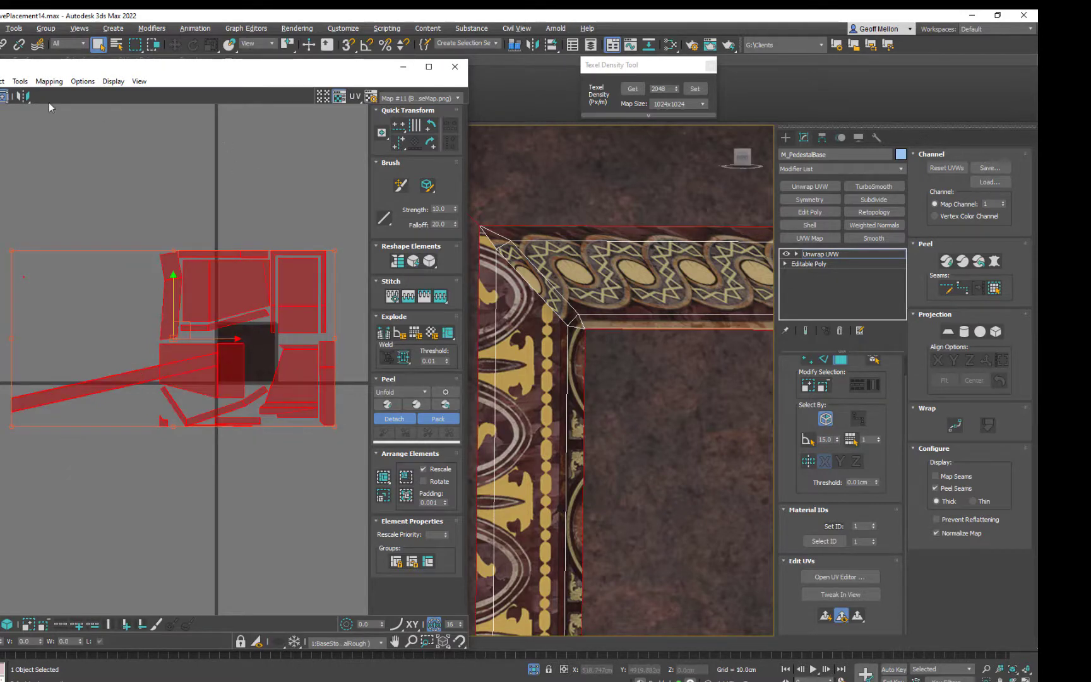
Flatten-map the selected base stone polygons and apply a texel density of 2048 px/m for a 2048x2048 map
{"action": "left_click", "coordinate": [49, 80]}
{"action": "left_click", "coordinate": [69, 94]}
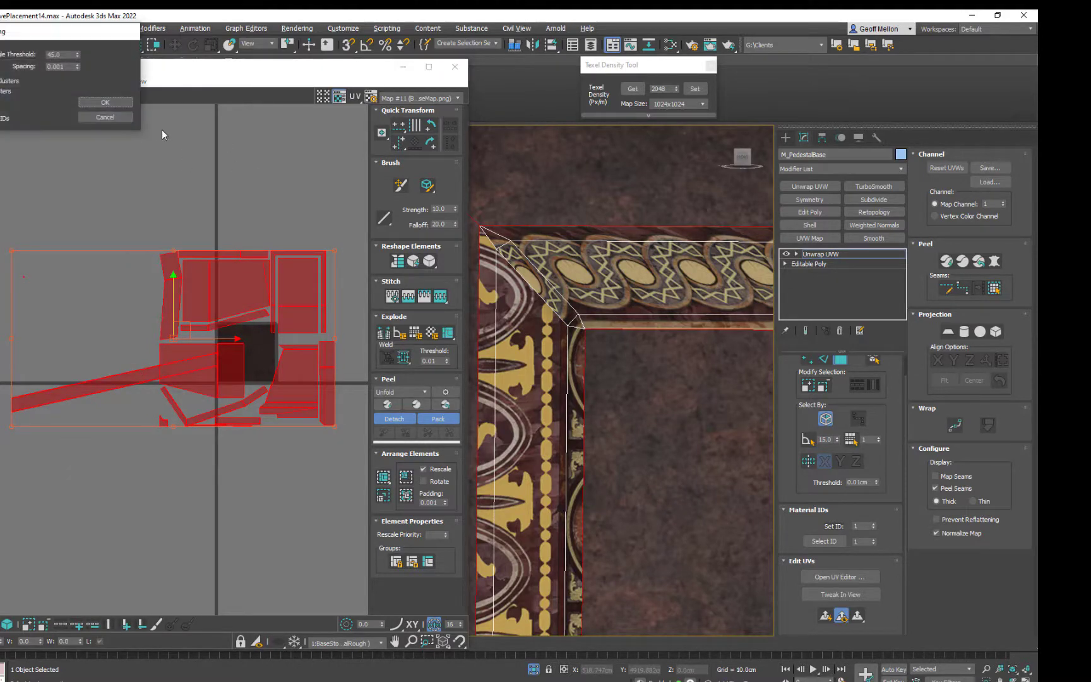
{"action": "key", "text": "Return"}
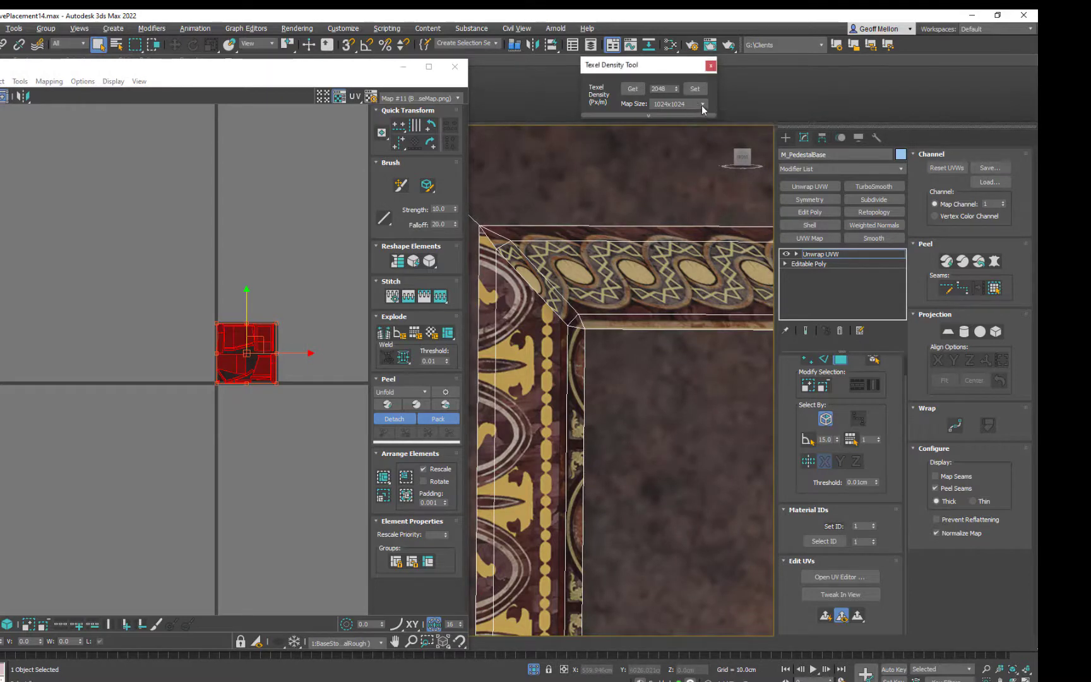
{"action": "left_click", "coordinate": [701, 105]}
{"action": "left_click", "coordinate": [668, 129]}
{"action": "left_click", "coordinate": [694, 88]}
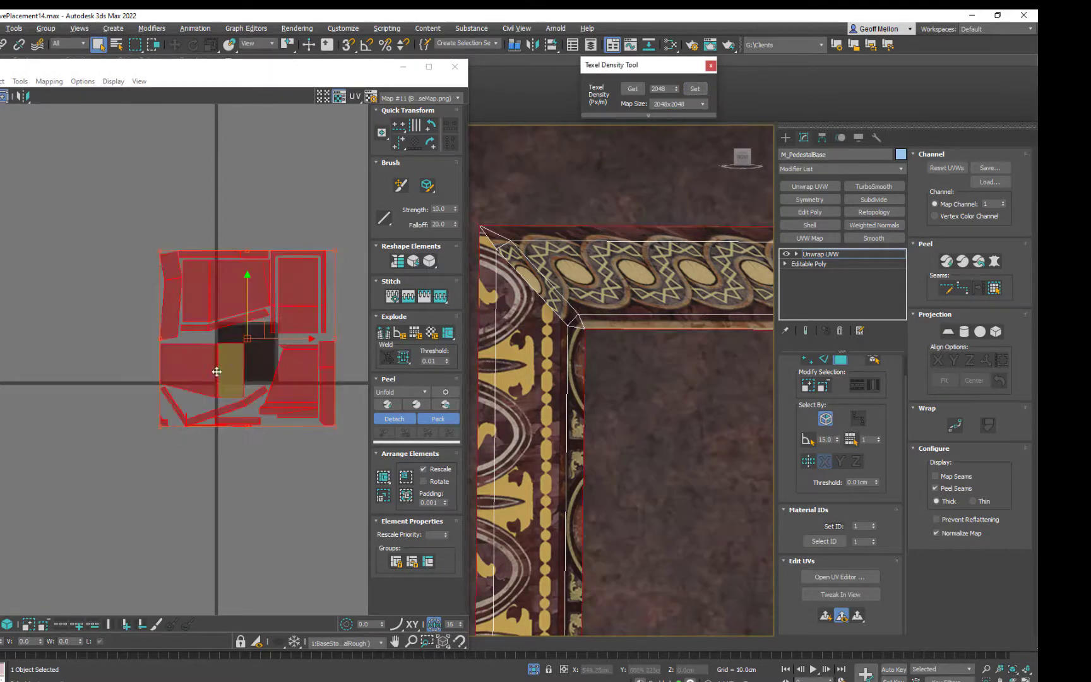
{"action": "middle_click_drag", "start_coordinate": [214, 340], "coordinate": [160, 354]}
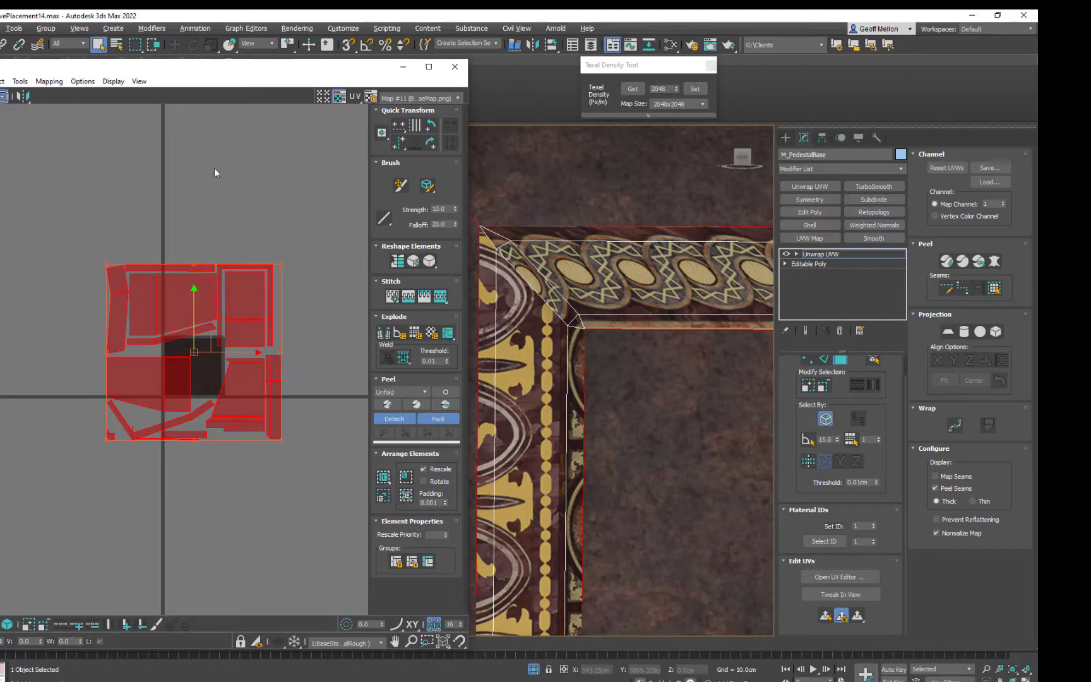
Limit the UV layout to material ID 2, the Trim 1 material, and examine the frame strips against the model
{"action": "left_click", "coordinate": [376, 643]}
{"action": "left_click", "coordinate": [346, 671]}
{"action": "middle_click_drag", "start_coordinate": [188, 381], "coordinate": [243, 379]}
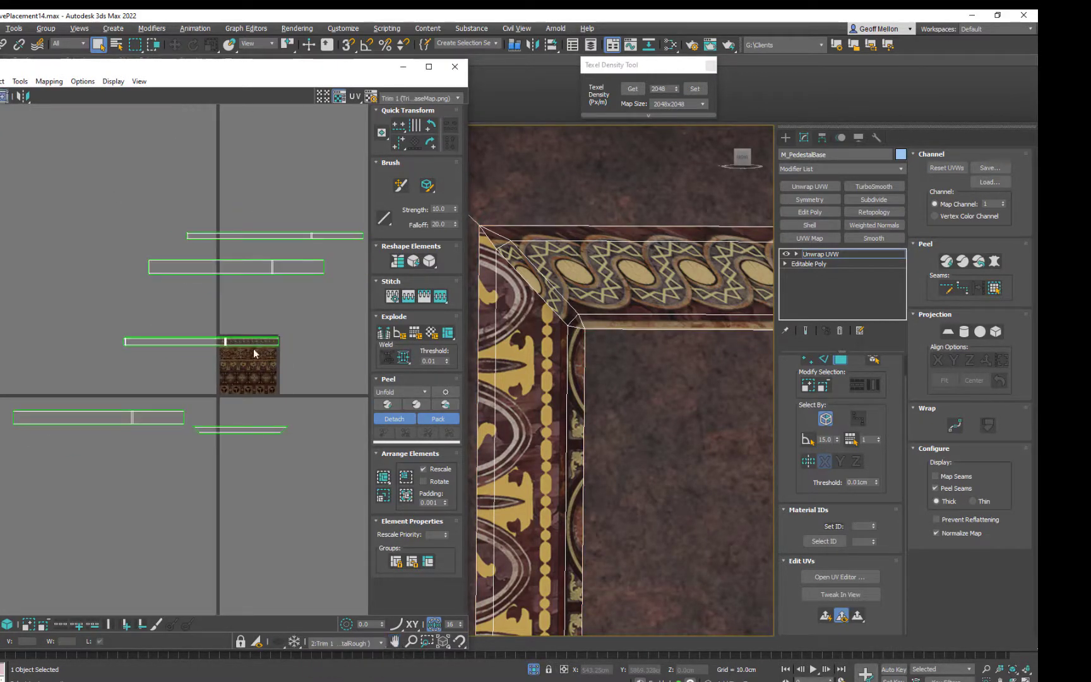
{"action": "scroll", "coordinate": [259, 344], "scroll_direction": "up", "scroll_amount": 8}
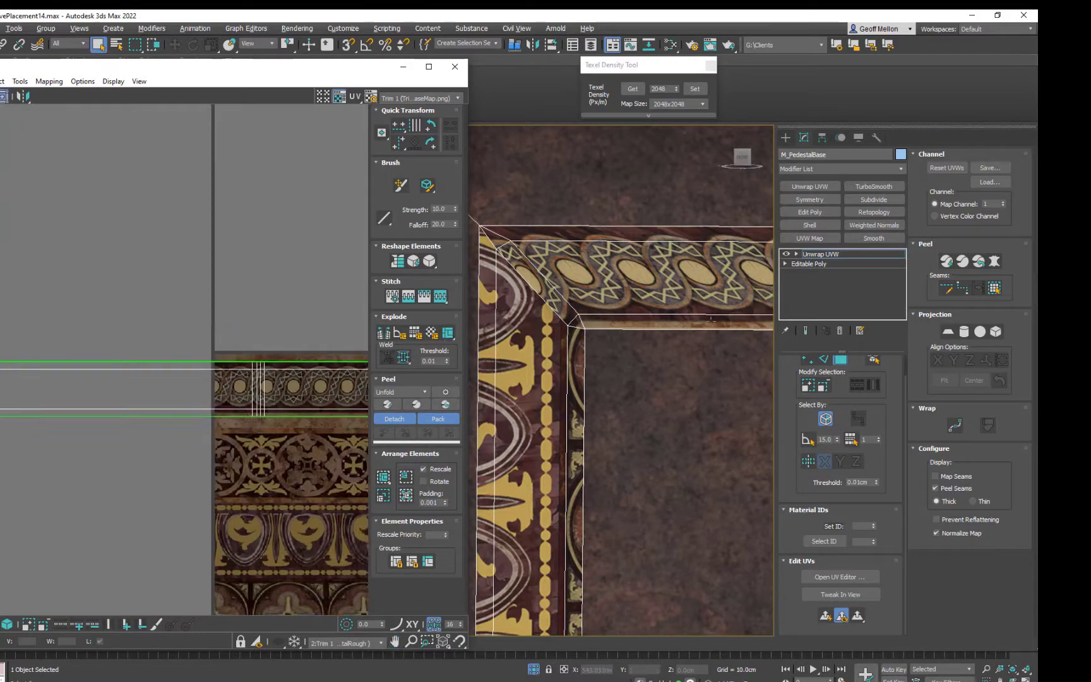
{"action": "scroll", "coordinate": [710, 318], "scroll_direction": "down", "scroll_amount": 5}
{"action": "left_click", "coordinate": [633, 323]}
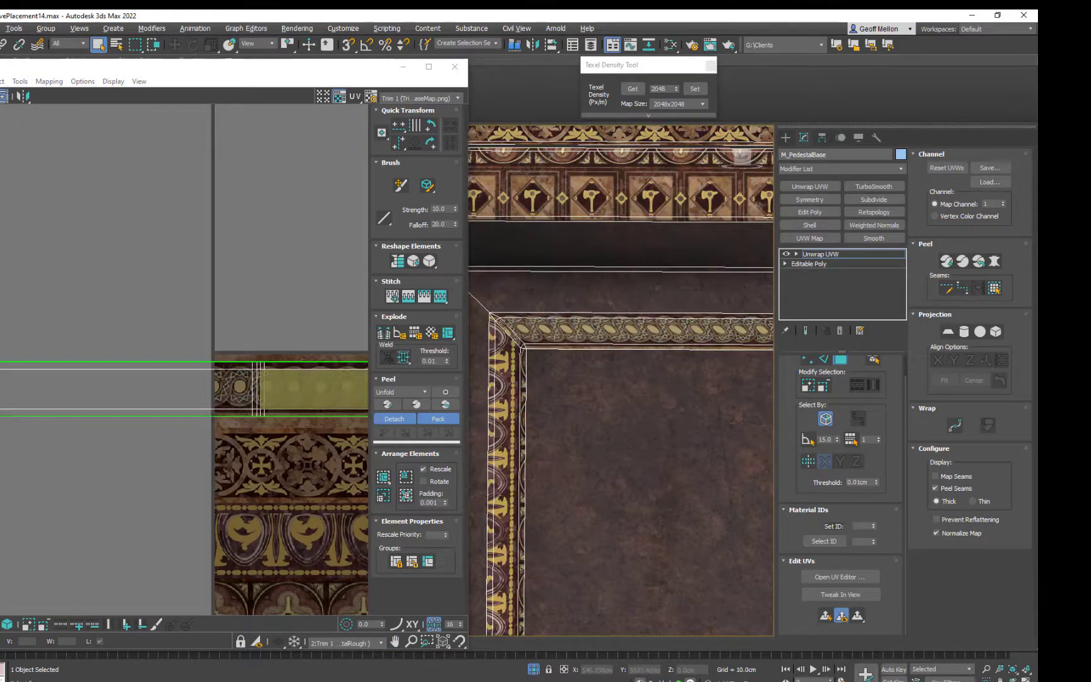
{"action": "middle_click_drag", "start_coordinate": [234, 362], "coordinate": [331, 312]}
{"action": "scroll", "coordinate": [331, 312], "scroll_direction": "down", "scroll_amount": 2}
{"action": "middle_click_drag", "start_coordinate": [126, 306], "coordinate": [207, 321]}
{"action": "scroll", "coordinate": [207, 321], "scroll_direction": "up", "scroll_amount": 2}
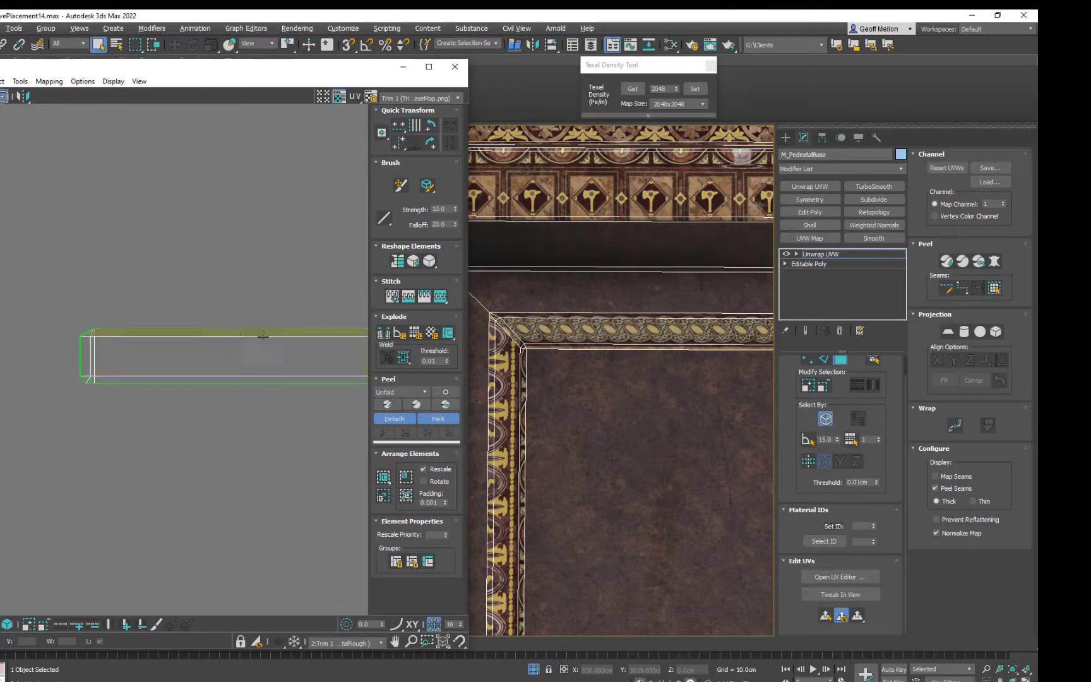
{"action": "scroll", "coordinate": [610, 373], "scroll_direction": "down", "scroll_amount": 4}
{"action": "middle_click_drag", "start_coordinate": [631, 310], "coordinate": [583, 226]}
{"action": "scroll", "coordinate": [630, 377], "scroll_direction": "up", "scroll_amount": 4}
{"action": "middle_click_drag", "start_coordinate": [633, 373], "coordinate": [660, 385]}
{"action": "middle_click_drag", "start_coordinate": [209, 349], "coordinate": [51, 332]}
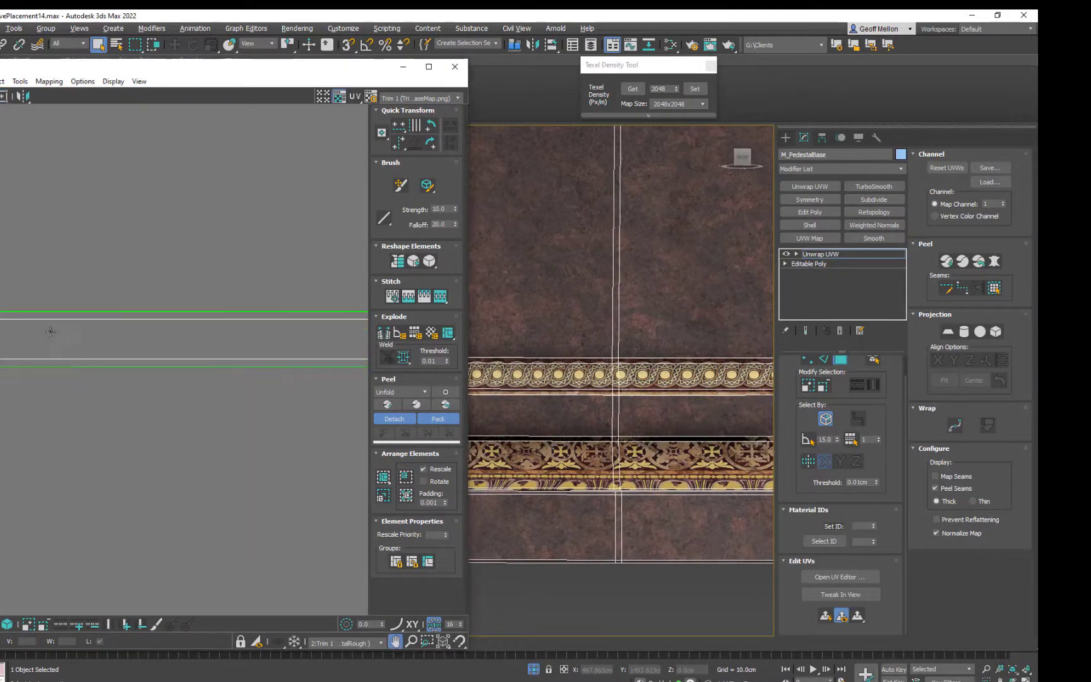
Select the frame trim strip lying across the trim sheet's upper row and mirror its UVs vertically
{"action": "left_click", "coordinate": [51, 331]}
{"action": "key", "text": "3"}
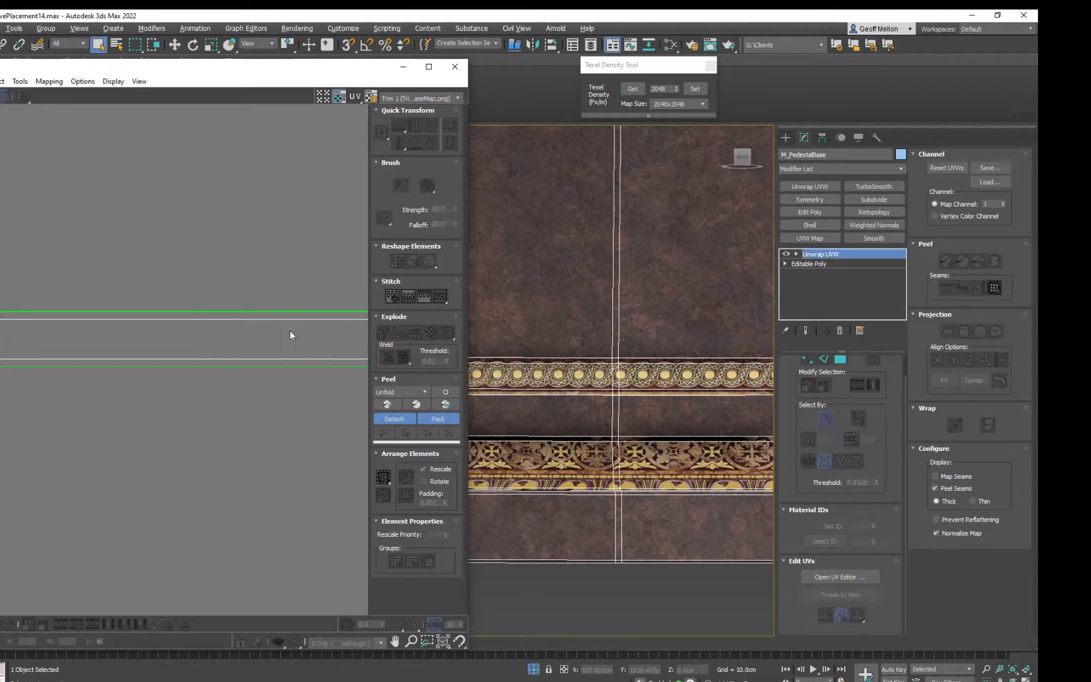
{"action": "key", "text": "3"}
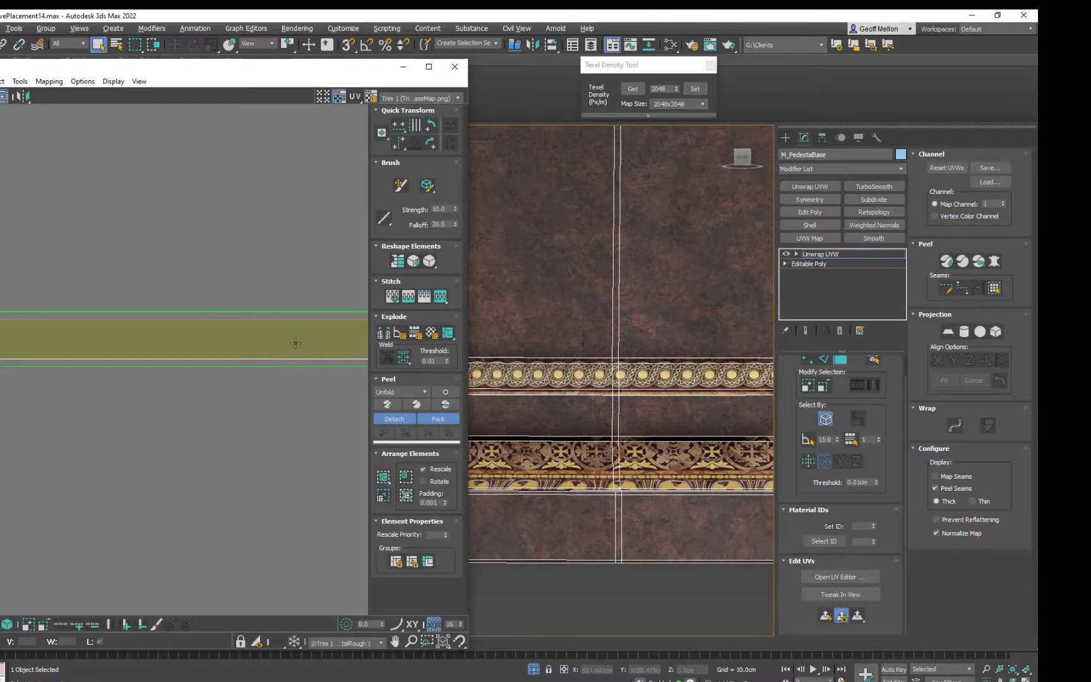
{"action": "left_click", "coordinate": [298, 343]}
{"action": "scroll", "coordinate": [666, 375], "scroll_direction": "down", "scroll_amount": 3}
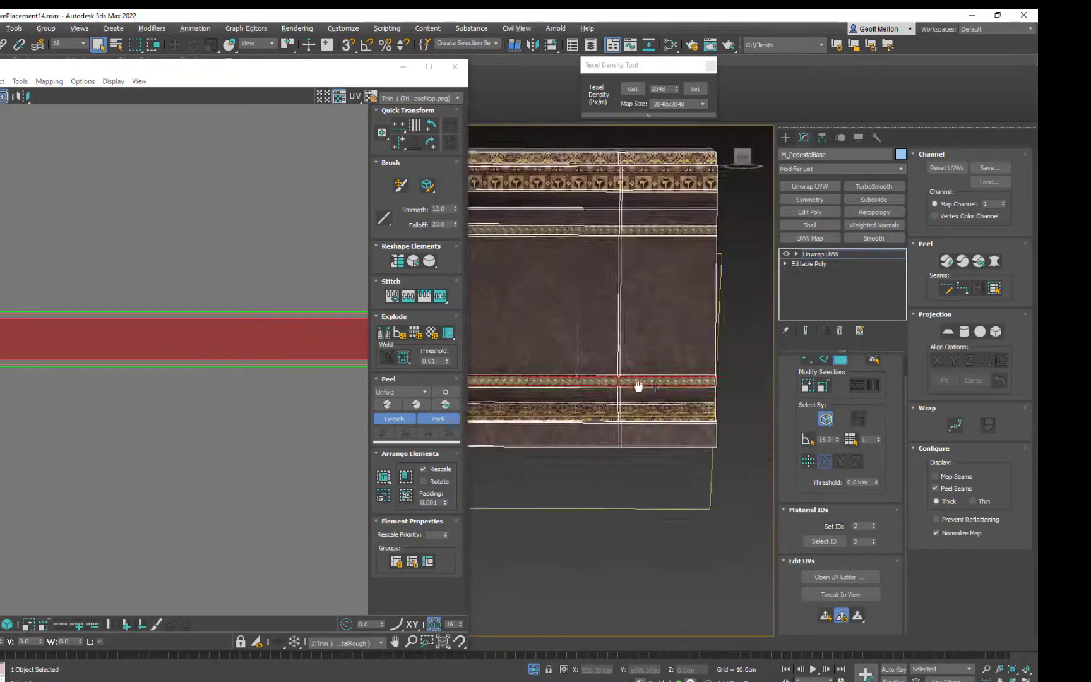
{"action": "scroll", "coordinate": [580, 392], "scroll_direction": "down", "scroll_amount": 2}
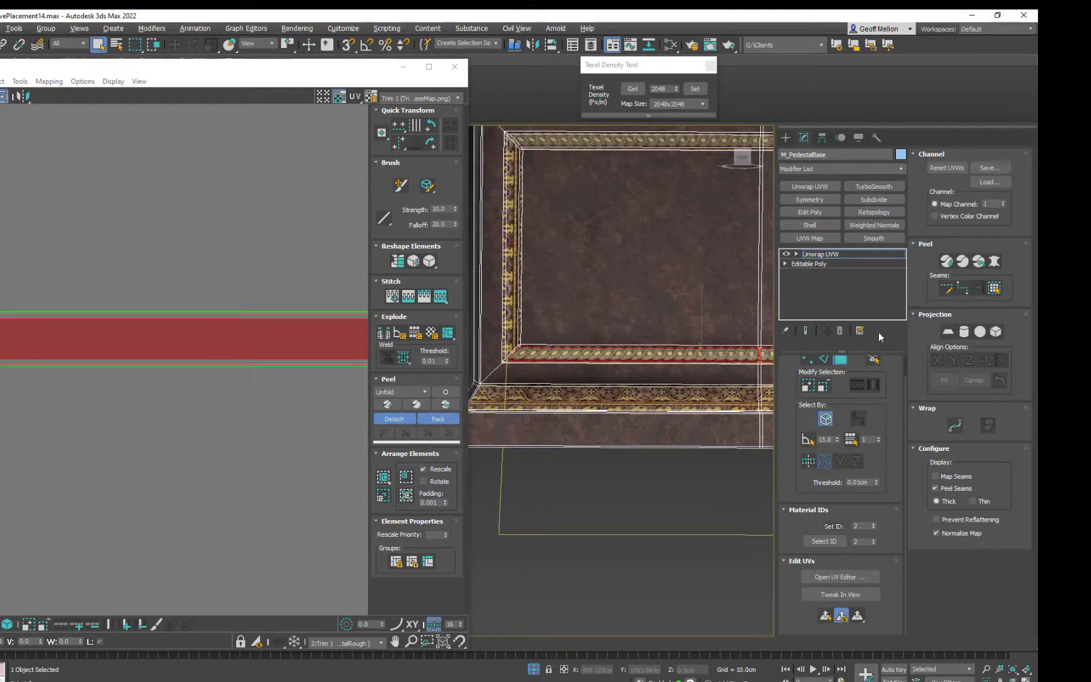
{"action": "scroll", "coordinate": [171, 298], "scroll_direction": "down", "scroll_amount": 4}
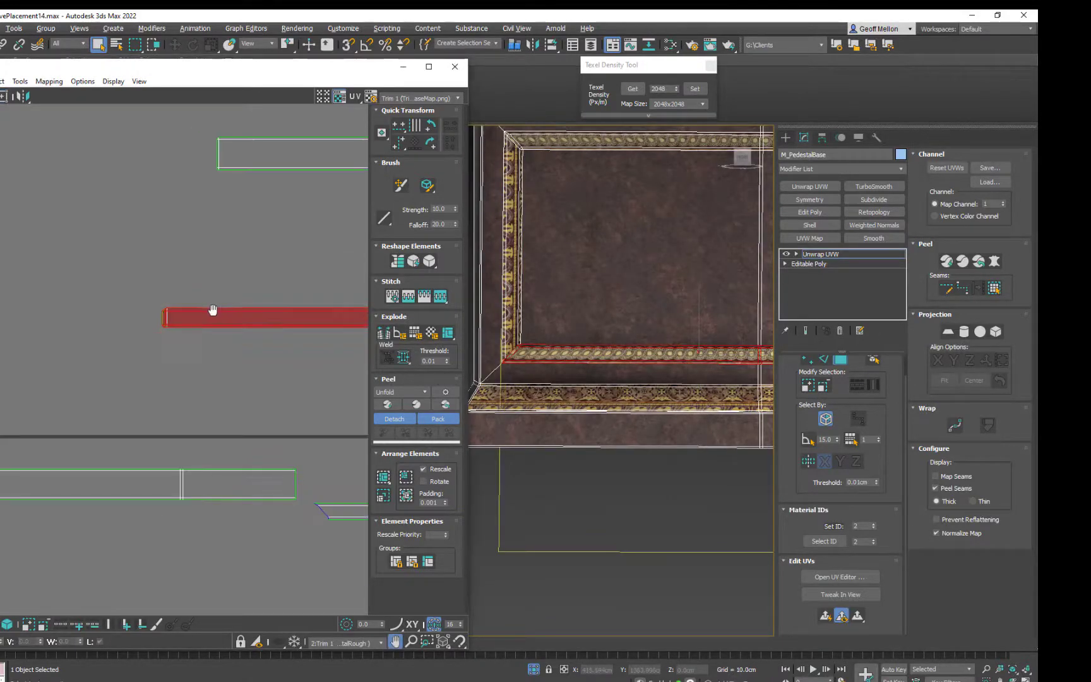
{"action": "middle_click_drag", "start_coordinate": [212, 309], "coordinate": [147, 313]}
{"action": "middle_click_drag", "start_coordinate": [308, 256], "coordinate": [265, 269]}
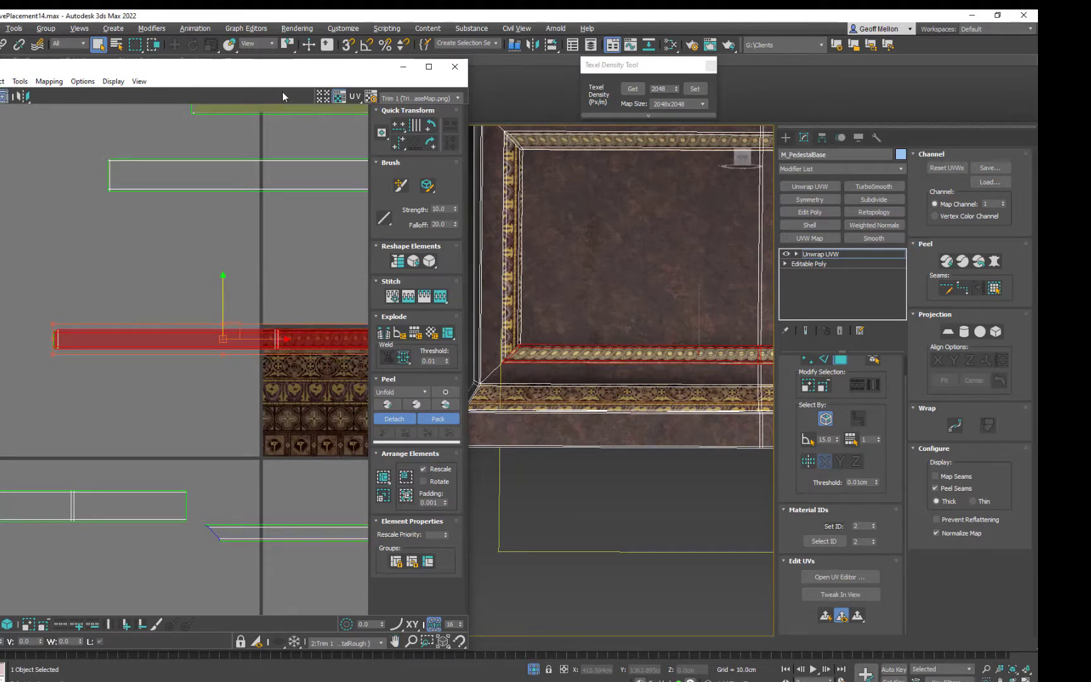
{"action": "mouse_move", "coordinate": [22, 96]}
{"action": "left_mouse_down"}
{"action": "mouse_move", "coordinate": [27, 156]}
{"action": "mouse_move", "coordinate": [24, 112]}
{"action": "left_mouse_up"}
{"action": "middle_click_drag", "start_coordinate": [119, 320], "coordinate": [214, 295]}
{"action": "scroll", "coordinate": [208, 295], "scroll_direction": "up", "scroll_amount": 3}
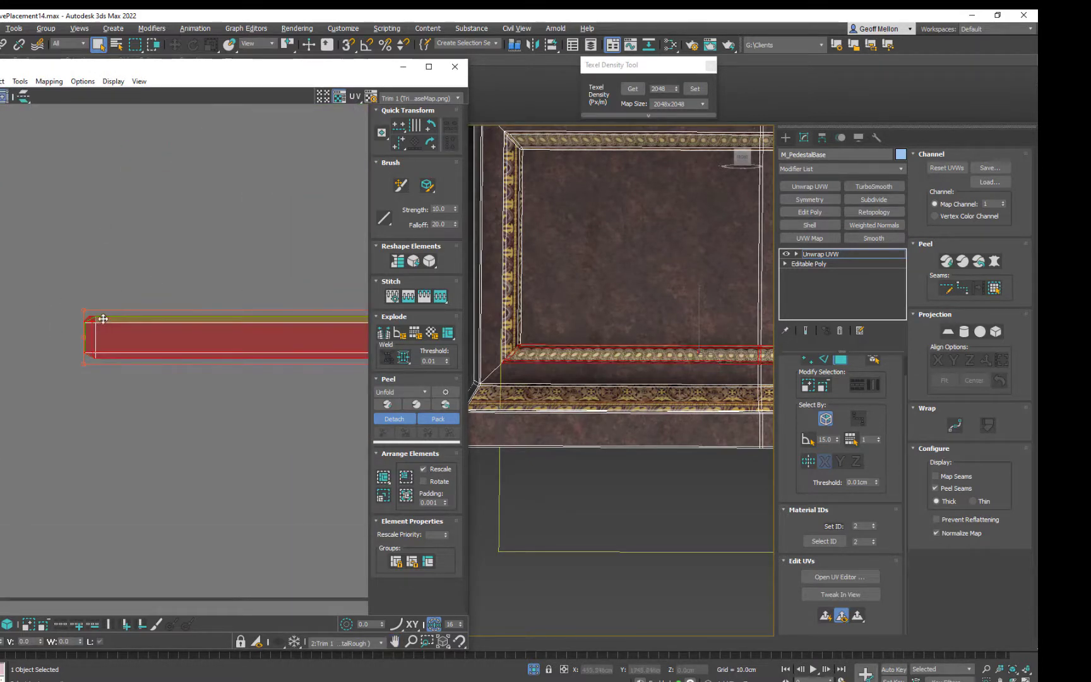
Move the upper vertices at the strip's left end outward in the UV layout to slant it into a mitre
{"action": "key", "text": "1"}
{"action": "left_click_drag", "start_coordinate": [57, 289], "coordinate": [102, 330]}
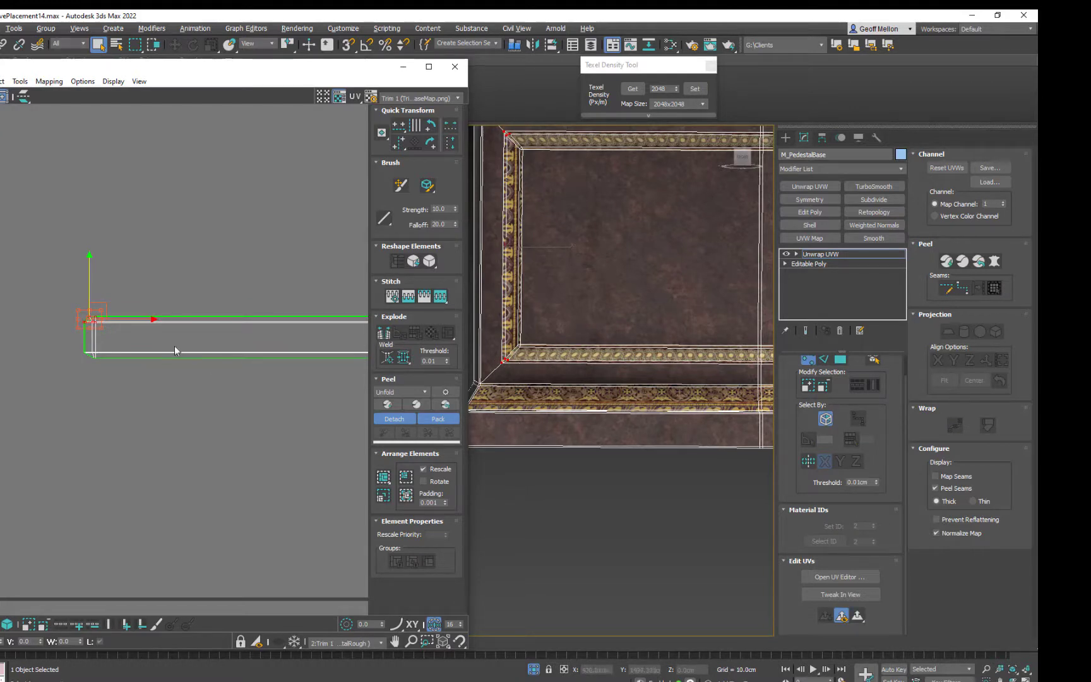
{"action": "middle_click_drag", "start_coordinate": [137, 274], "coordinate": [167, 258]}
{"action": "left_click_drag", "start_coordinate": [167, 304], "coordinate": [145, 309]}
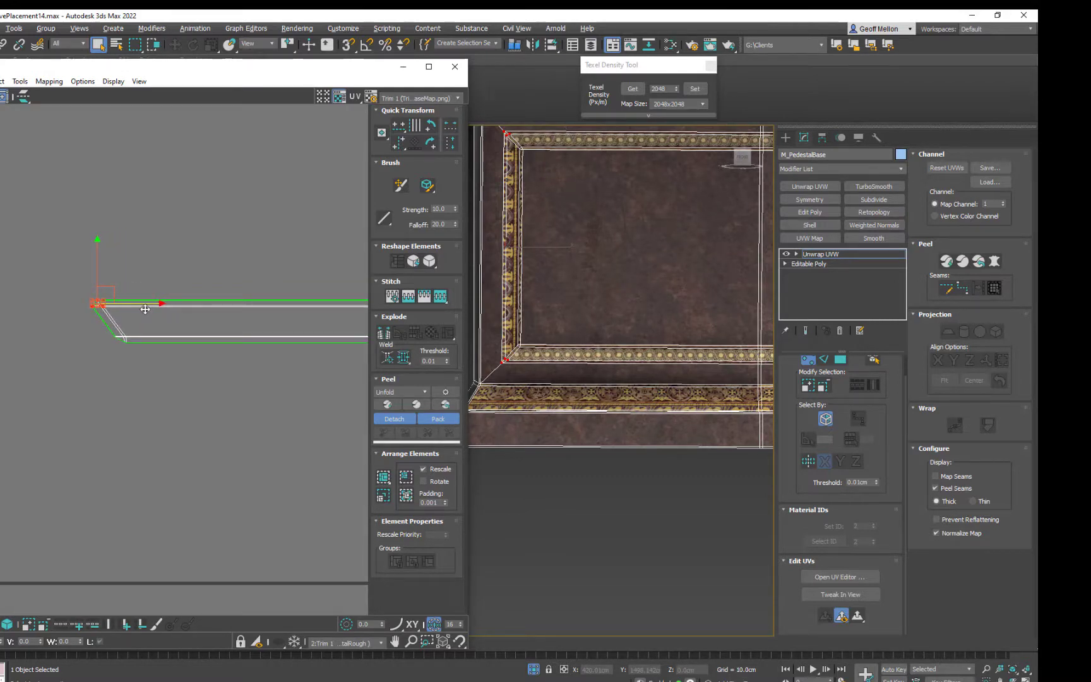
Show the trim texture tiled across the UV layout and examine how the pattern runs along the mitred strip
{"action": "left_click", "coordinate": [322, 97]}
{"action": "scroll", "coordinate": [247, 260], "scroll_direction": "up", "scroll_amount": 3}
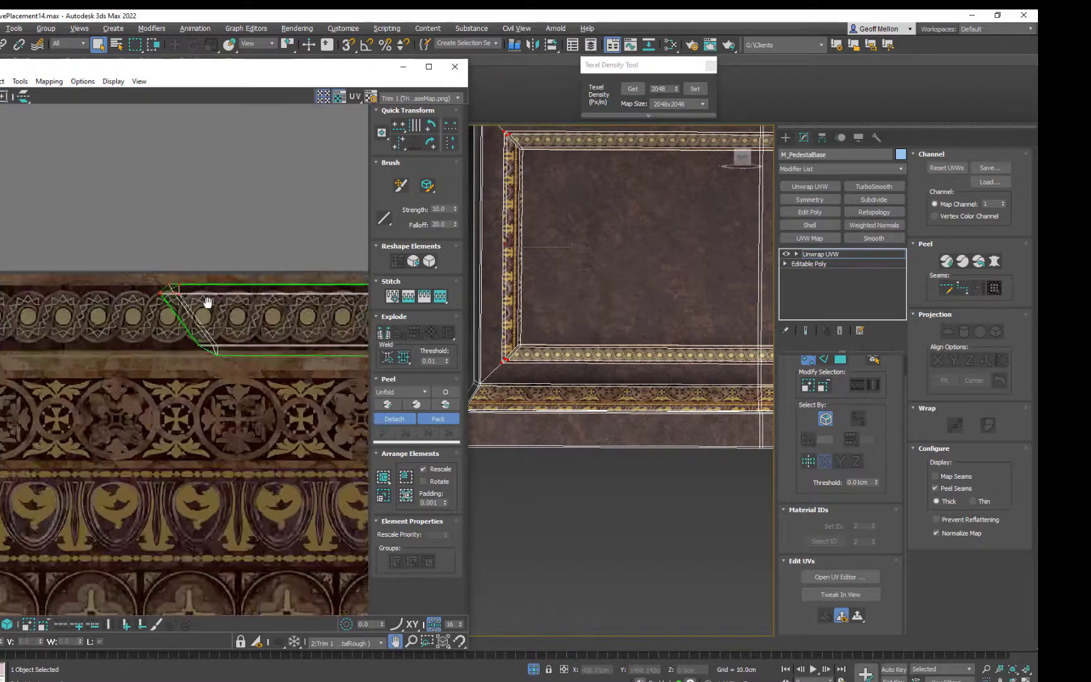
{"action": "scroll", "coordinate": [245, 282], "scroll_direction": "down", "scroll_amount": 2}
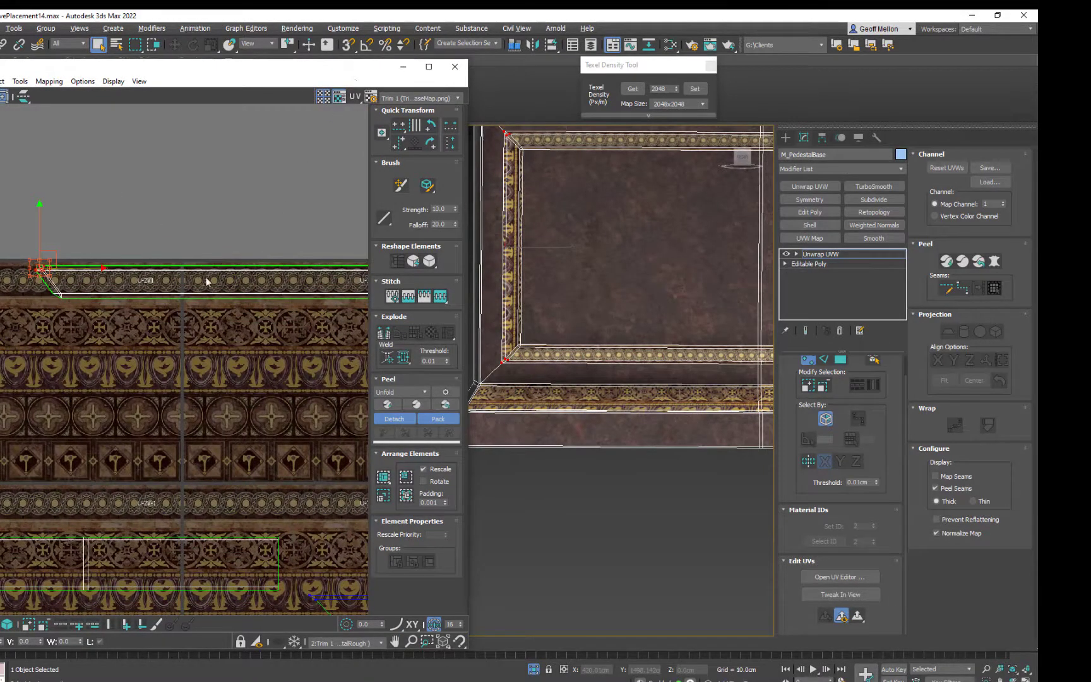
{"action": "middle_click_drag", "start_coordinate": [156, 280], "coordinate": [6, 244]}
{"action": "middle_click_drag", "start_coordinate": [207, 251], "coordinate": [200, 247]}
{"action": "scroll", "coordinate": [201, 247], "scroll_direction": "down", "scroll_amount": 1}
{"action": "scroll", "coordinate": [200, 246], "scroll_direction": "up", "scroll_amount": 2}
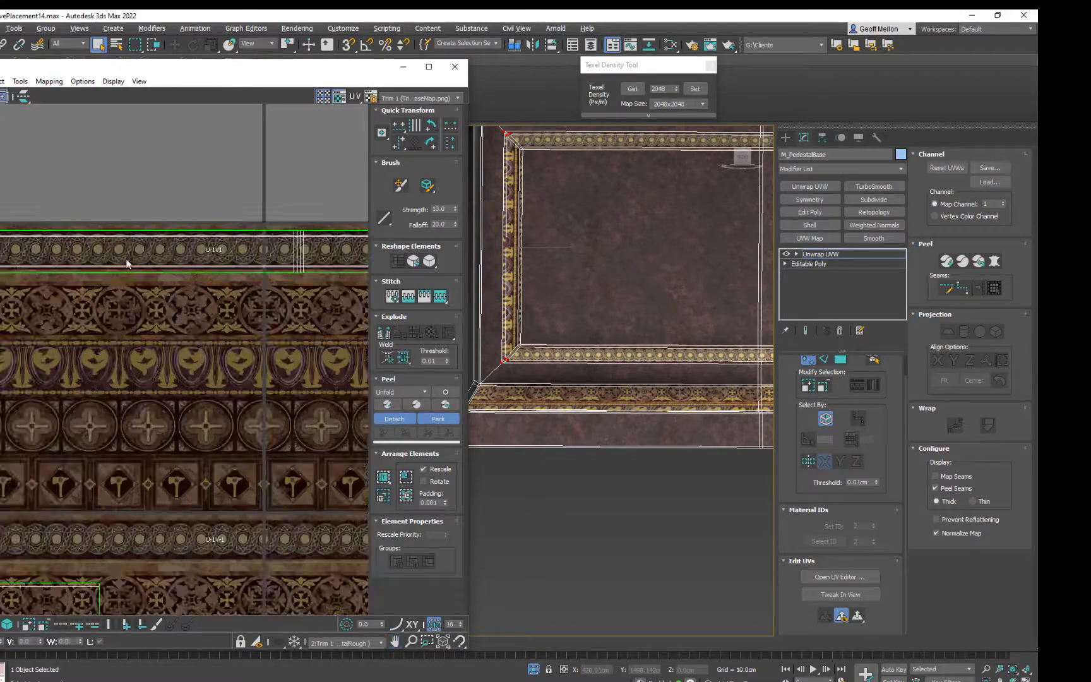
{"action": "middle_click_drag", "start_coordinate": [126, 259], "coordinate": [0, 253]}
{"action": "middle_click_drag", "start_coordinate": [252, 267], "coordinate": [0, 264]}
{"action": "scroll", "coordinate": [224, 273], "scroll_direction": "up", "scroll_amount": 1}
{"action": "middle_click_drag", "start_coordinate": [159, 264], "coordinate": [450, 273]}
{"action": "middle_click_drag", "start_coordinate": [92, 284], "coordinate": [370, 323]}
{"action": "scroll", "coordinate": [273, 280], "scroll_direction": "up", "scroll_amount": 2}
{"action": "middle_click_drag", "start_coordinate": [274, 280], "coordinate": [312, 287]}
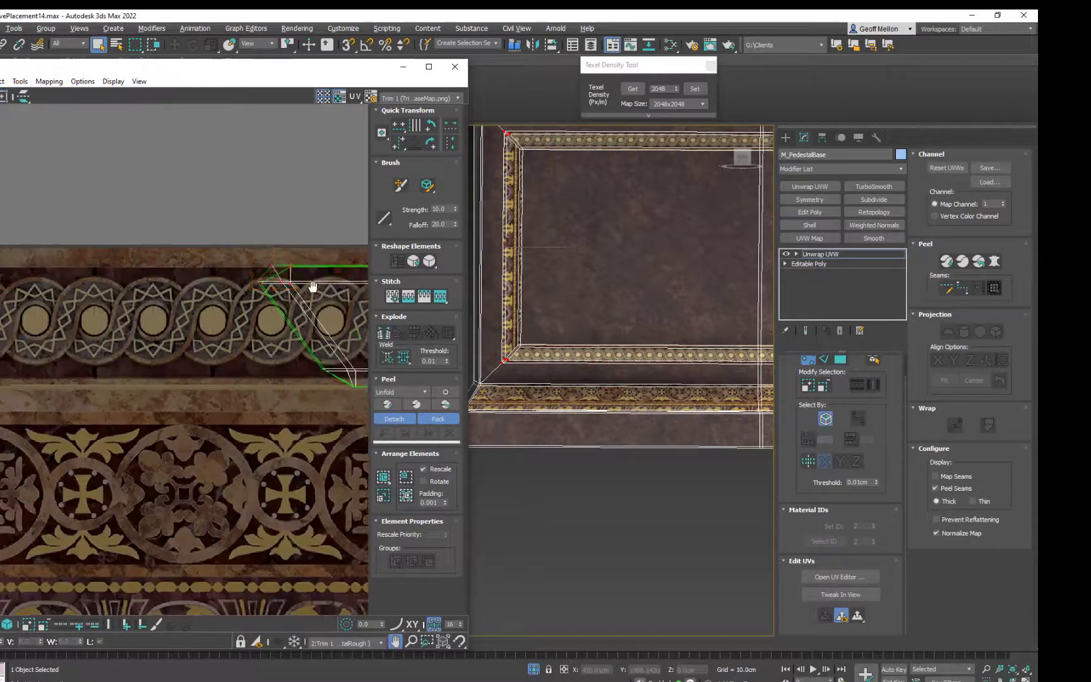
Align the outer upper and inner lower vertex pairs at the strip's mitred end vertically to their pivots
{"action": "scroll", "coordinate": [313, 287], "scroll_direction": "up", "scroll_amount": 2}
{"action": "middle_click_drag", "start_coordinate": [266, 229], "coordinate": [190, 217]}
{"action": "left_click_drag", "start_coordinate": [238, 226], "coordinate": [153, 252]}
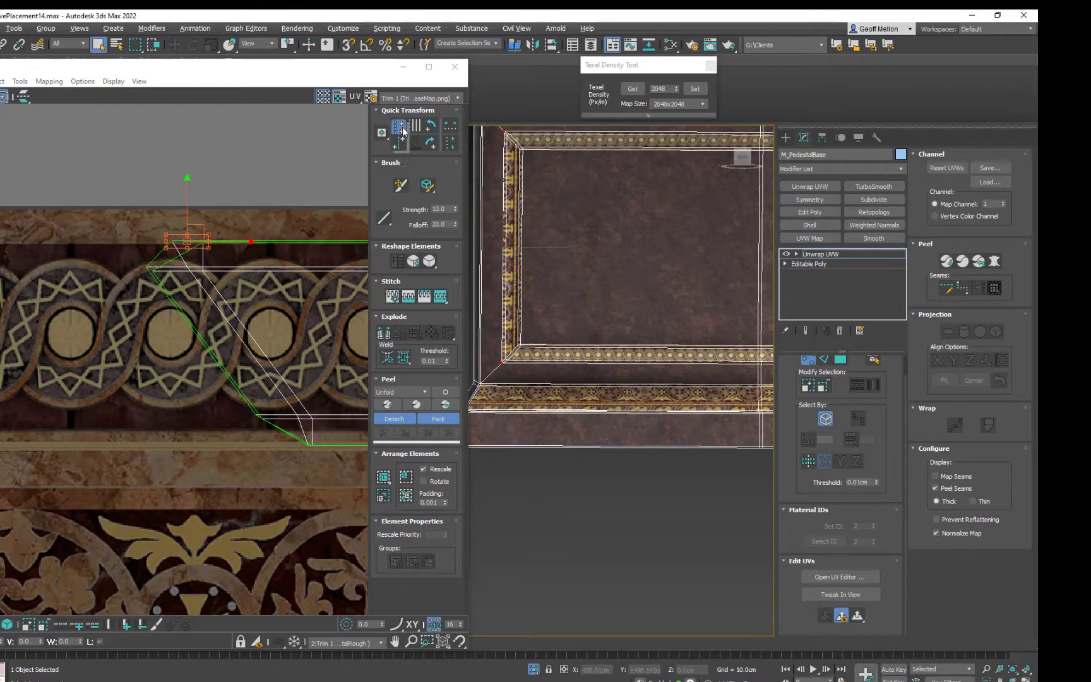
{"action": "left_click", "coordinate": [401, 127]}
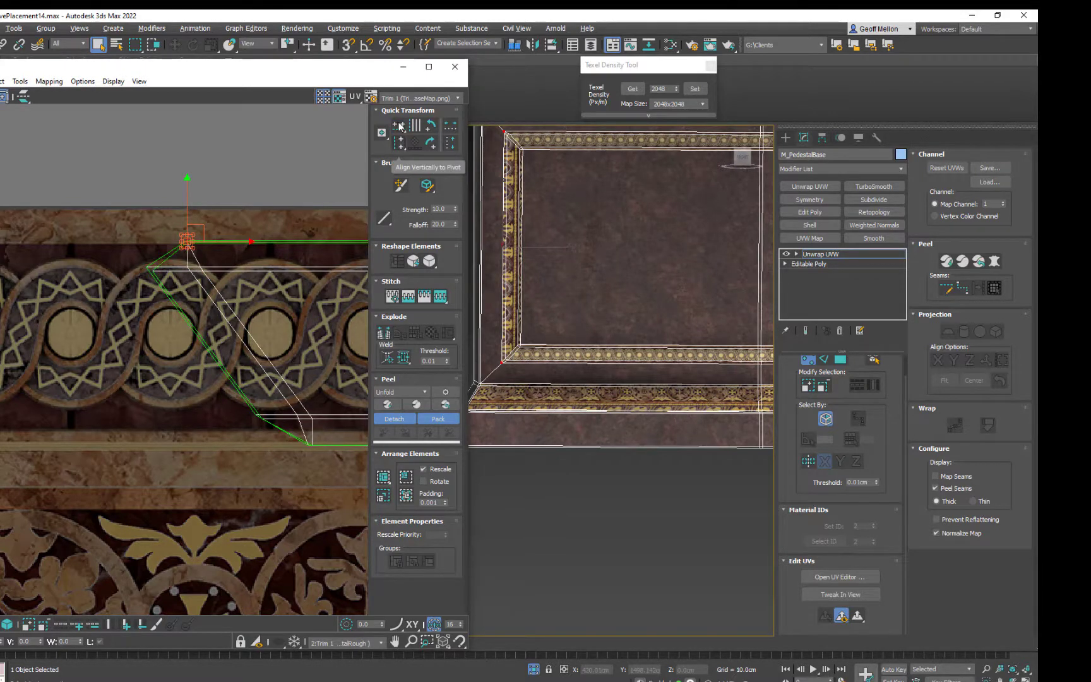
{"action": "left_click_drag", "start_coordinate": [162, 287], "coordinate": [137, 258]}
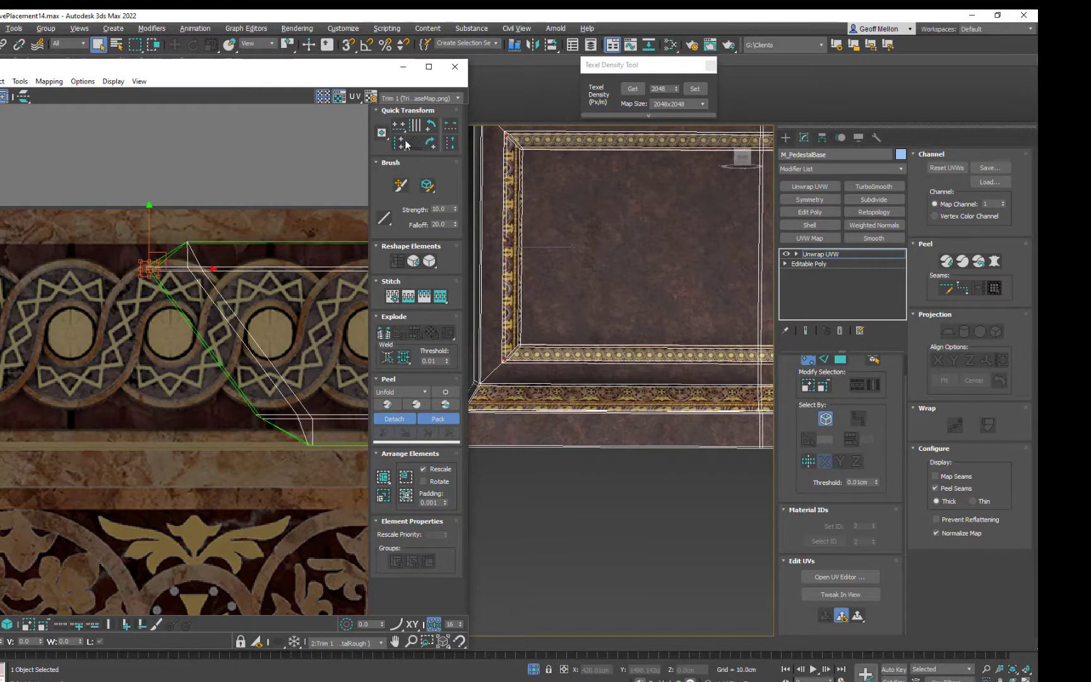
{"action": "left_click_drag", "start_coordinate": [246, 422], "coordinate": [268, 409]}
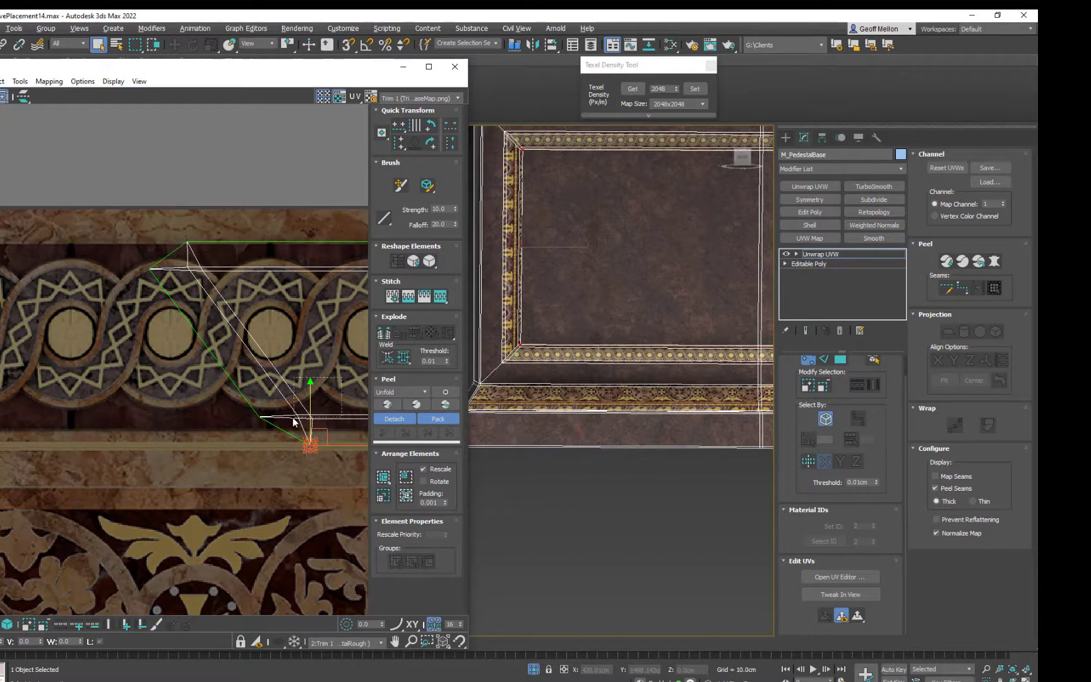
{"action": "left_click_drag", "start_coordinate": [294, 421], "coordinate": [317, 411]}
{"action": "left_click", "coordinate": [397, 130]}
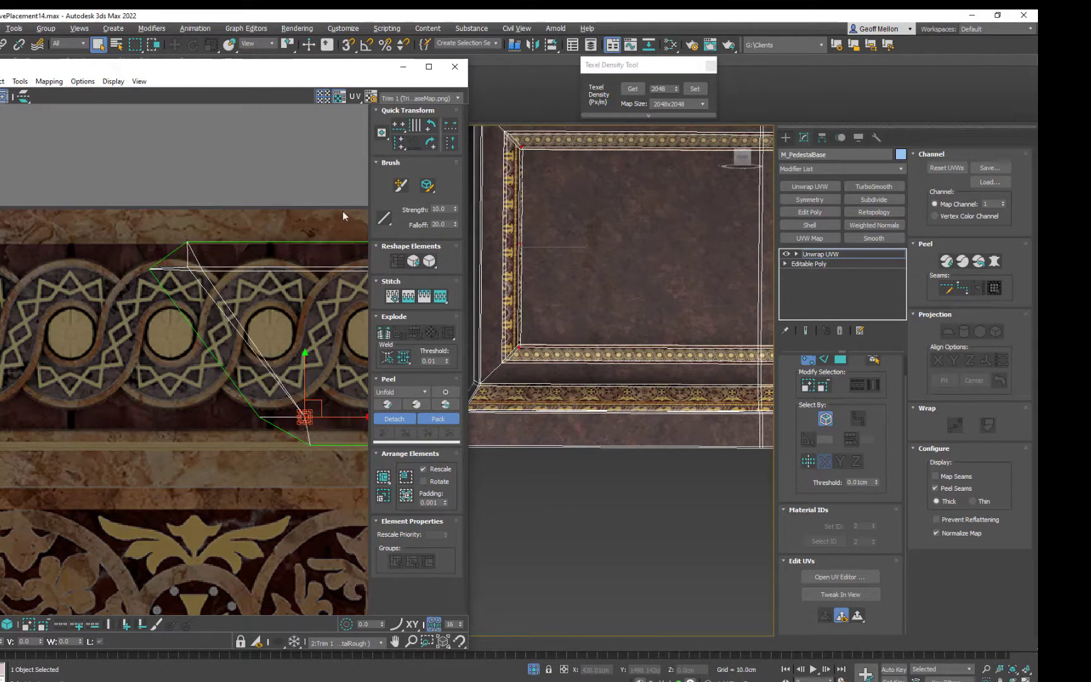
Select the vertex pair just inside the mitred end's upper corner and align it to its pivot
{"action": "middle_click_drag", "start_coordinate": [274, 310], "coordinate": [254, 332]}
{"action": "left_click_drag", "start_coordinate": [157, 304], "coordinate": [221, 281]}
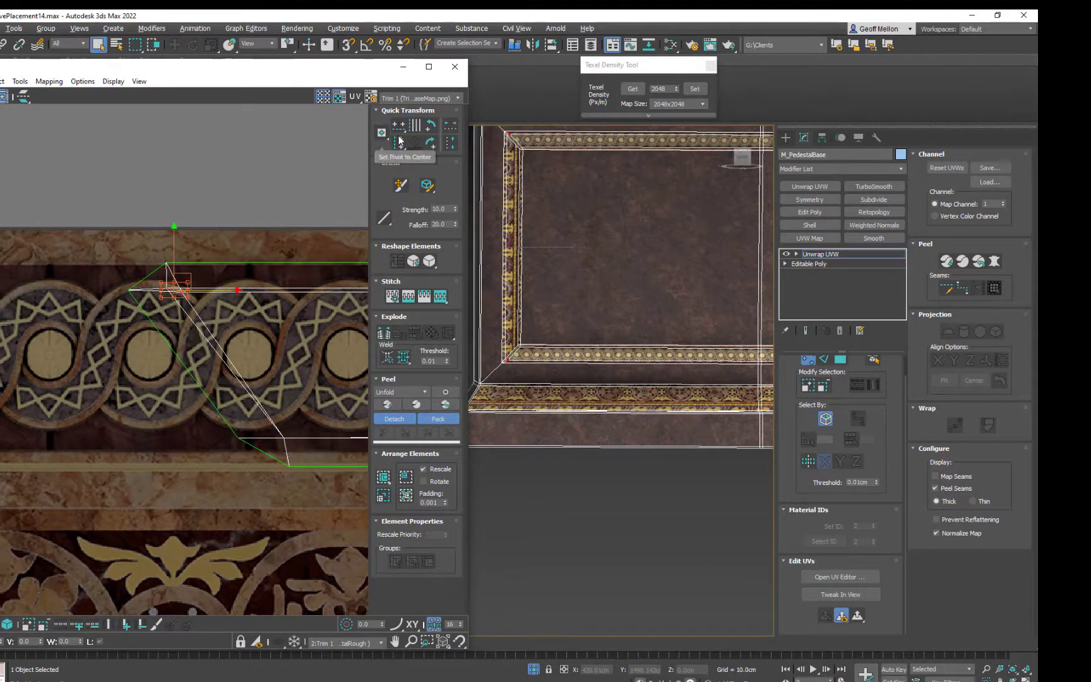
{"action": "scroll", "coordinate": [201, 346], "scroll_direction": "down", "scroll_amount": 4}
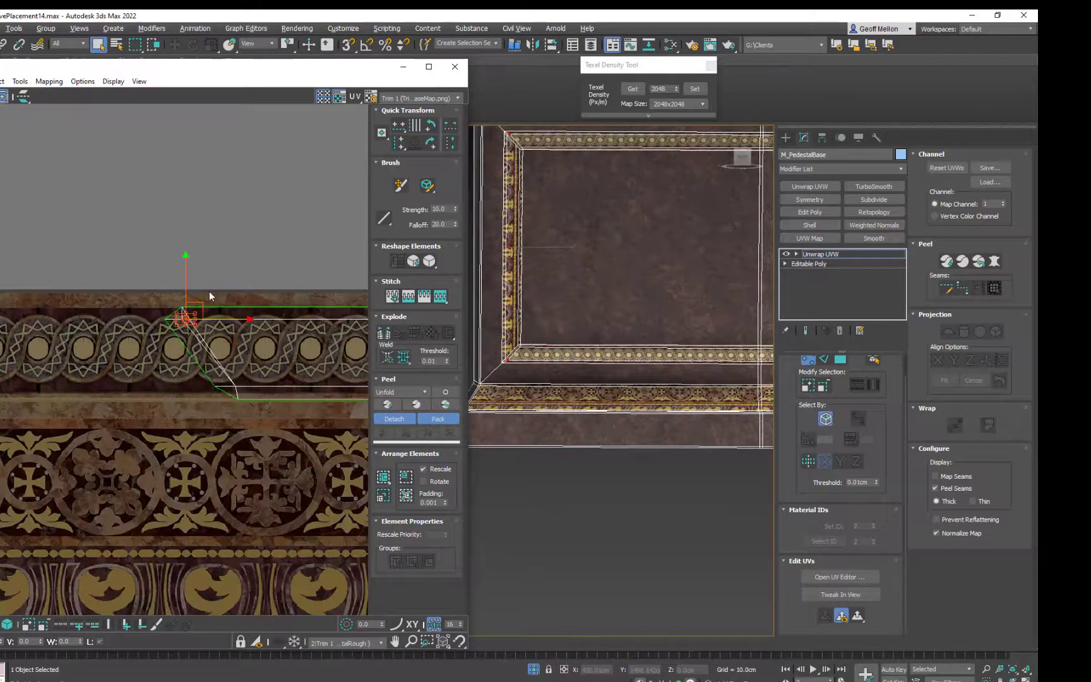
{"action": "left_click", "coordinate": [397, 143]}
{"action": "scroll", "coordinate": [193, 314], "scroll_direction": "up", "scroll_amount": 4}
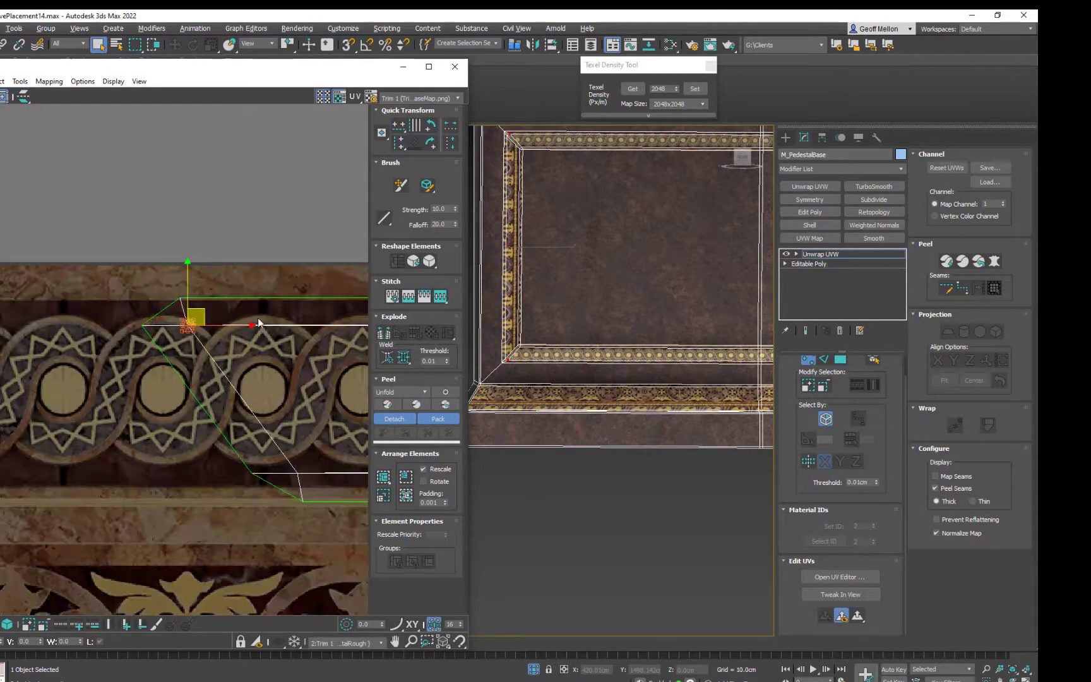
Examine the guilloche trim along the pedestal frame on the model and compare it with the strip's UV placement
{"action": "middle_click_drag", "start_coordinate": [243, 318], "coordinate": [146, 266]}
{"action": "scroll", "coordinate": [149, 267], "scroll_direction": "down", "scroll_amount": 4}
{"action": "scroll", "coordinate": [641, 354], "scroll_direction": "up", "scroll_amount": 6}
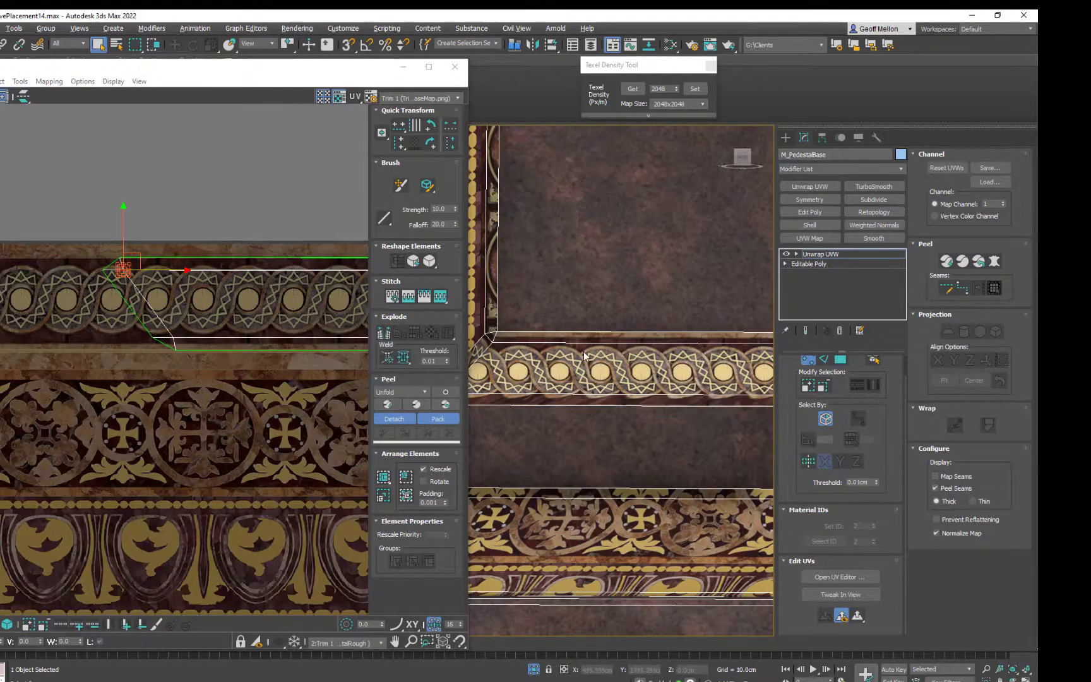
{"action": "middle_click_drag", "start_coordinate": [642, 409], "coordinate": [636, 383]}
{"action": "scroll", "coordinate": [637, 347], "scroll_direction": "down", "scroll_amount": 10}
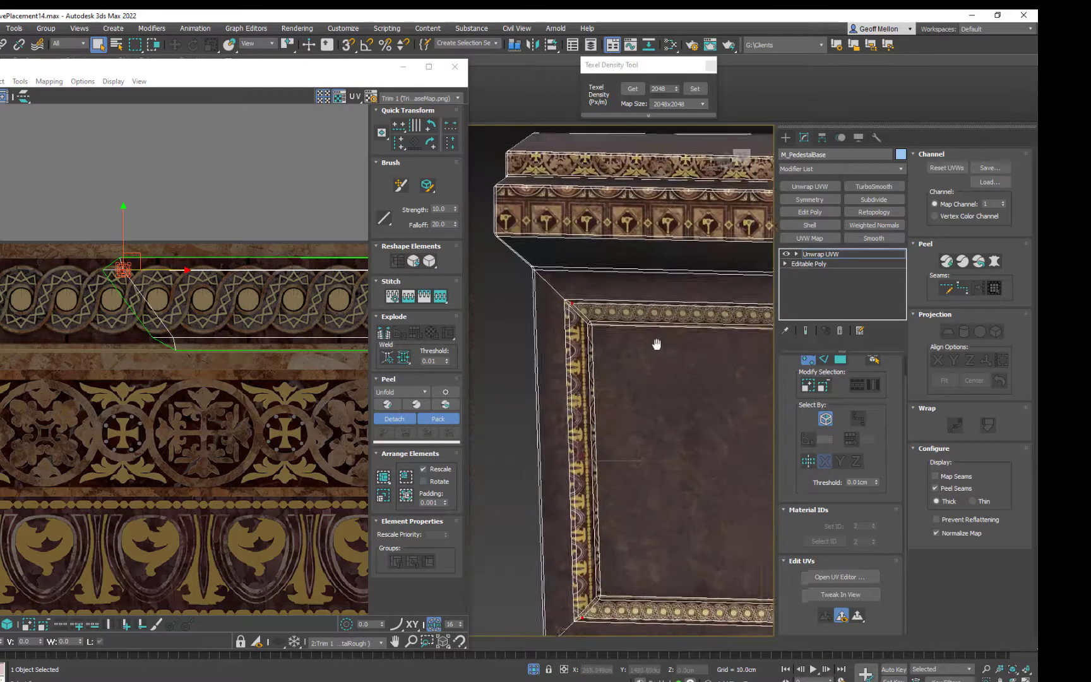
{"action": "scroll", "coordinate": [233, 313], "scroll_direction": "up", "scroll_amount": 5}
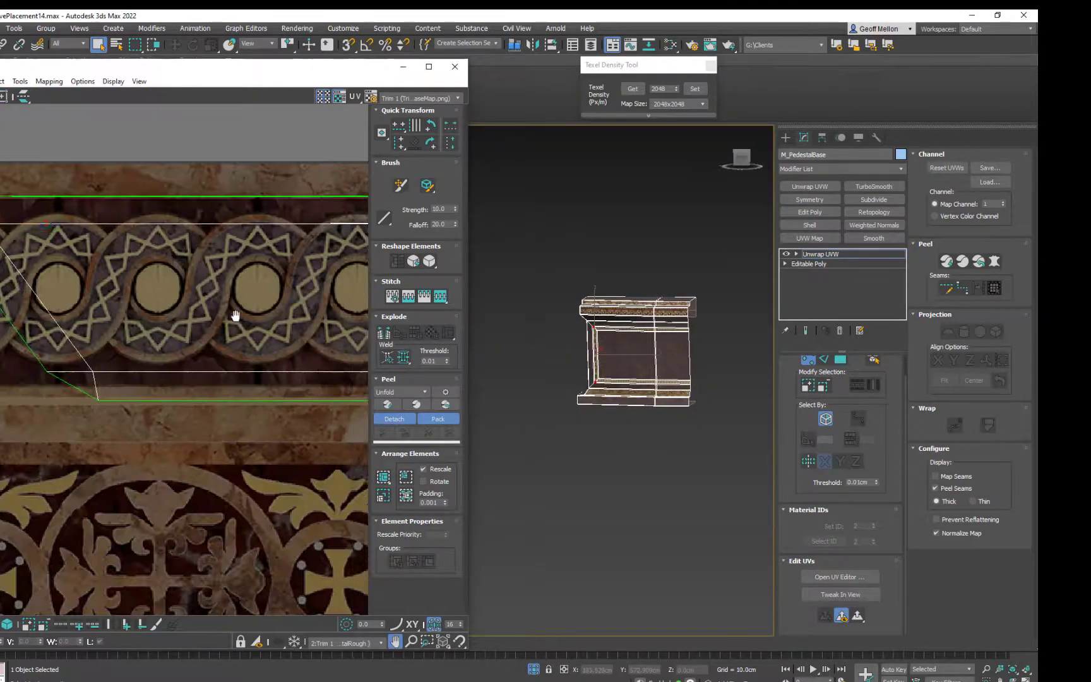
{"action": "scroll", "coordinate": [681, 347], "scroll_direction": "up", "scroll_amount": 8}
{"action": "scroll", "coordinate": [680, 347], "scroll_direction": "up", "scroll_amount": 6}
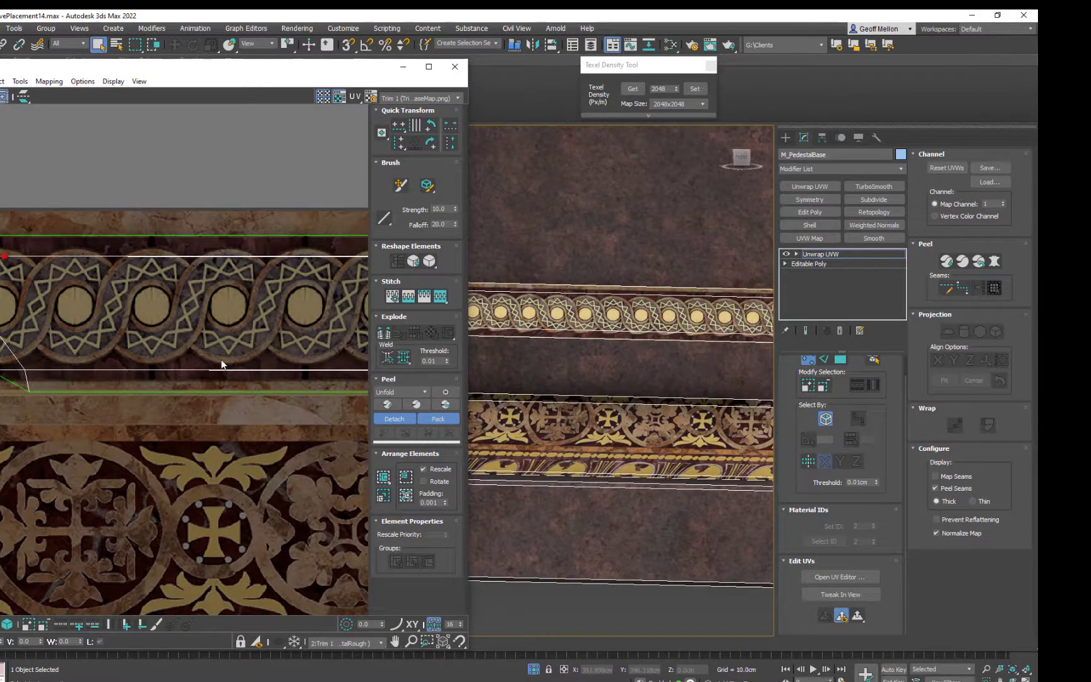
{"action": "scroll", "coordinate": [221, 358], "scroll_direction": "down", "scroll_amount": 3}
{"action": "middle_click_drag", "start_coordinate": [220, 348], "coordinate": [199, 324]}
{"action": "scroll", "coordinate": [263, 329], "scroll_direction": "down", "scroll_amount": 6}
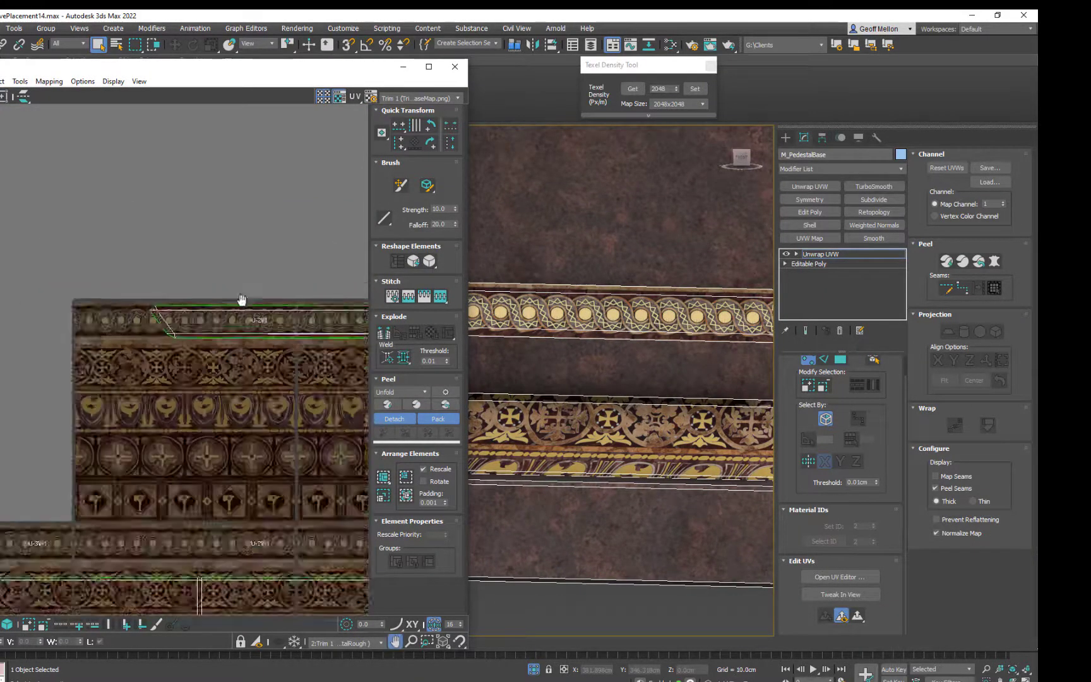
Align the outer and inner long edges of the strip's mitred half horizontally to their pivots, working edge by edge
{"action": "scroll", "coordinate": [234, 303], "scroll_direction": "up", "scroll_amount": 5}
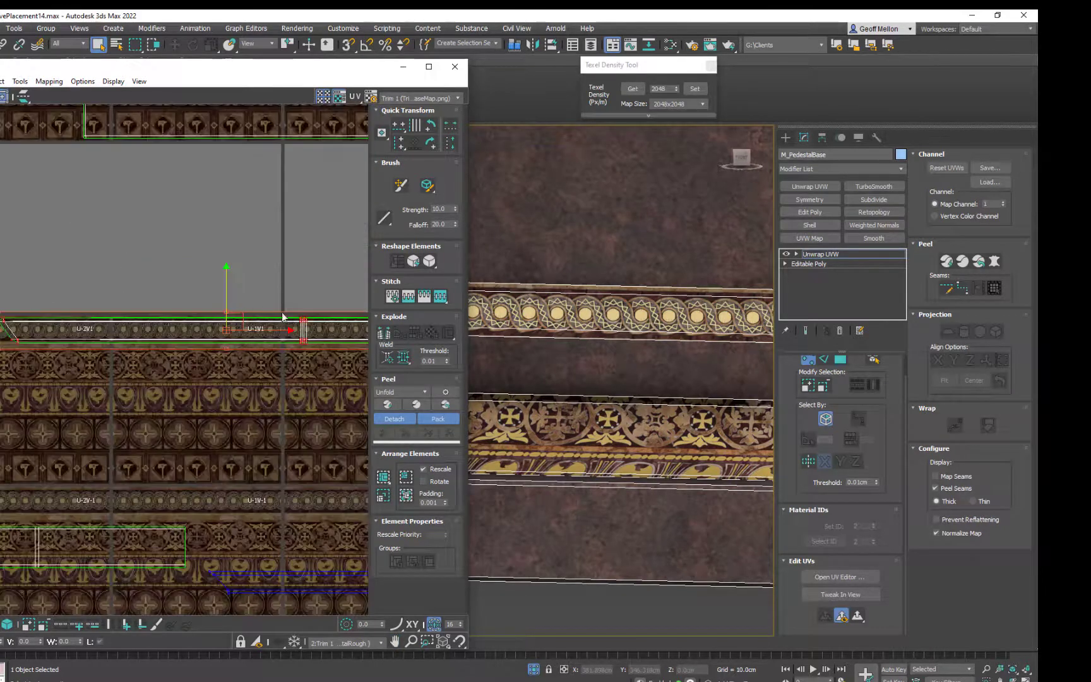
{"action": "scroll", "coordinate": [236, 318], "scroll_direction": "up", "scroll_amount": 3}
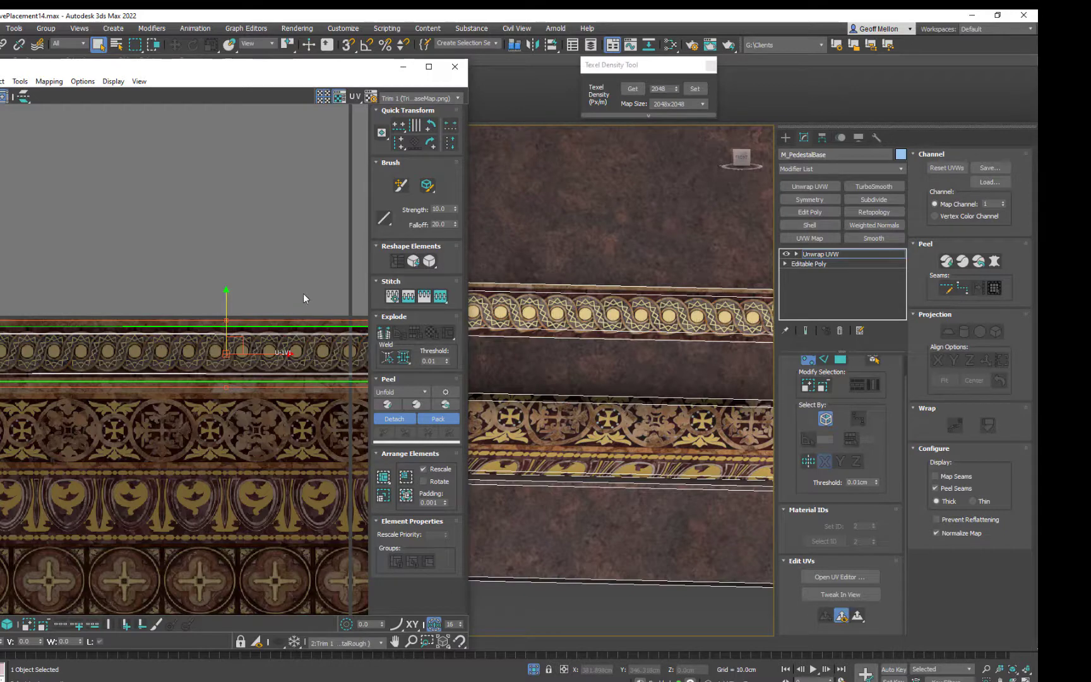
{"action": "key", "text": "2"}
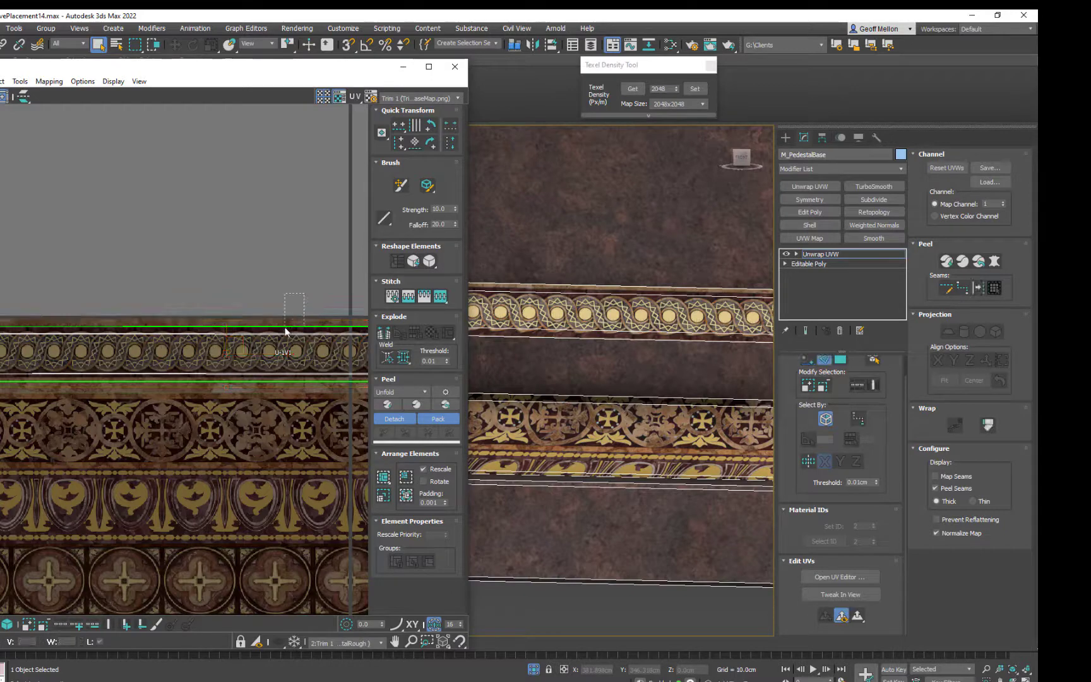
{"action": "left_click", "coordinate": [292, 329]}
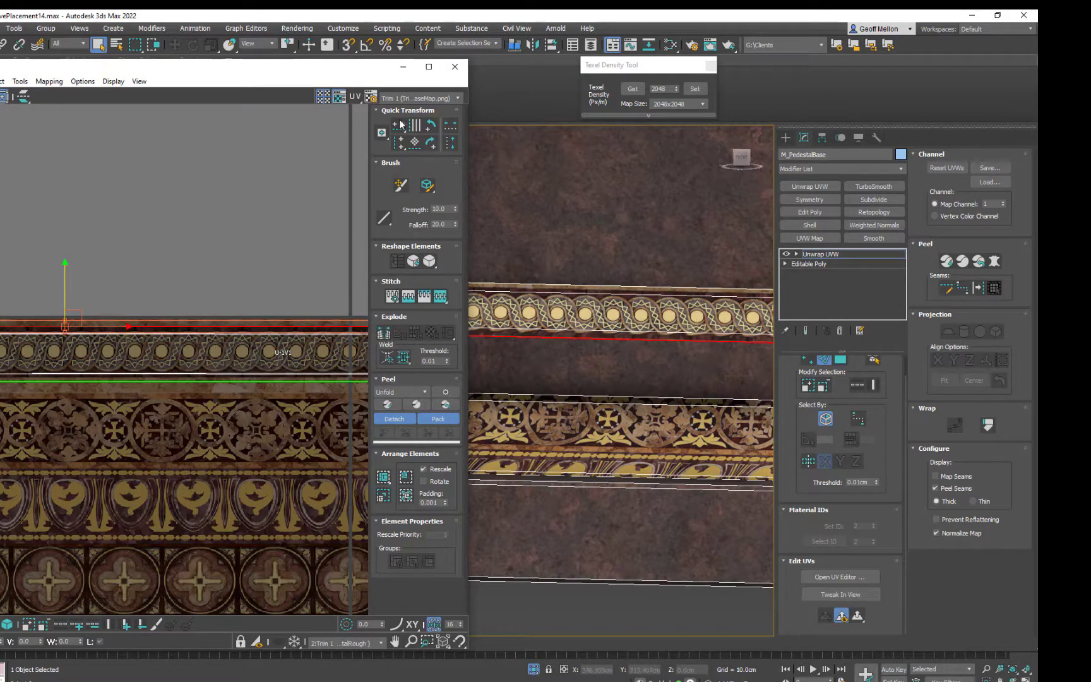
{"action": "left_click", "coordinate": [266, 381]}
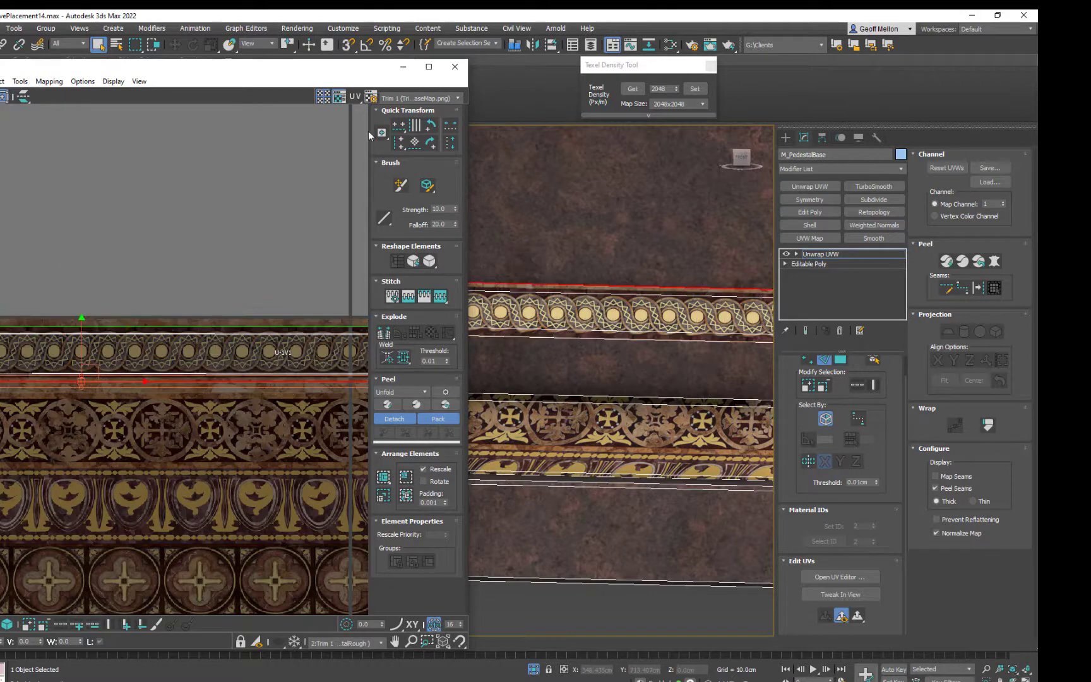
{"action": "left_click_drag", "start_coordinate": [273, 381], "coordinate": [273, 374]}
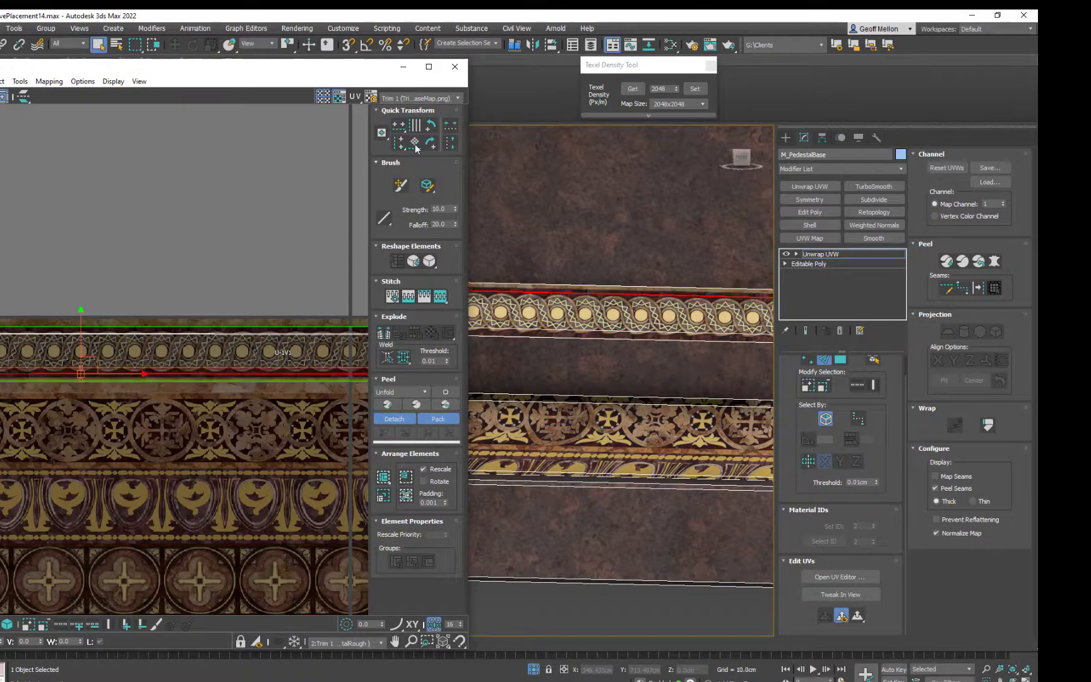
{"action": "left_click", "coordinate": [278, 332]}
Straighten the strip's inner edges beyond the middle joint and align the inner upper edges of both halves horizontally
{"action": "middle_click_drag", "start_coordinate": [93, 370], "coordinate": [73, 351]}
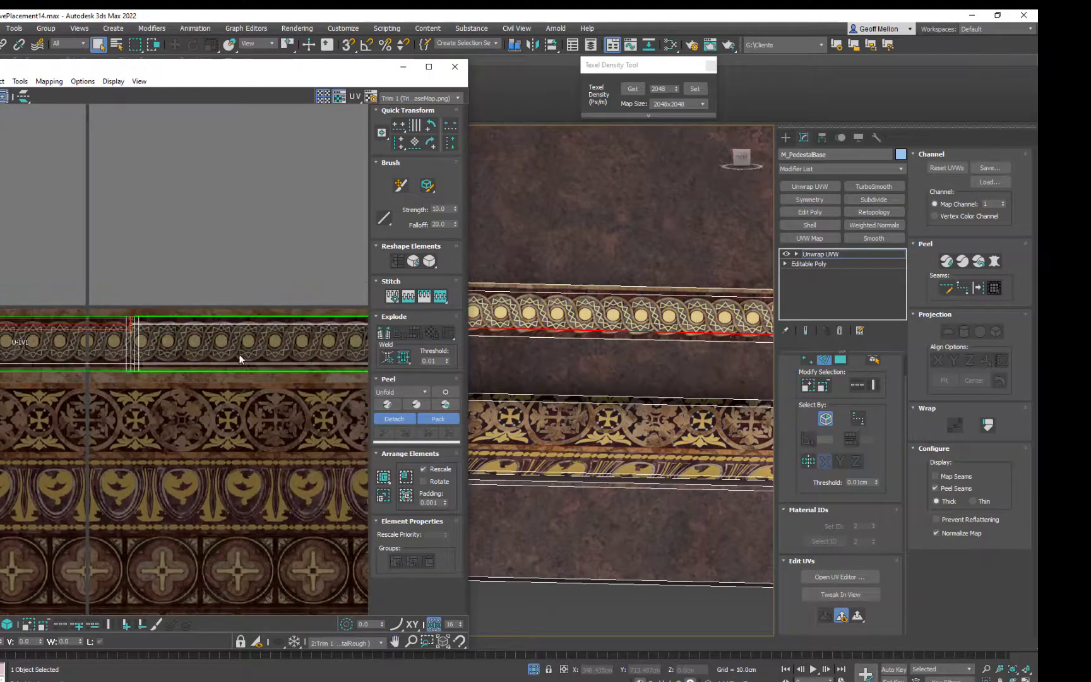
{"action": "left_click", "coordinate": [221, 324]}
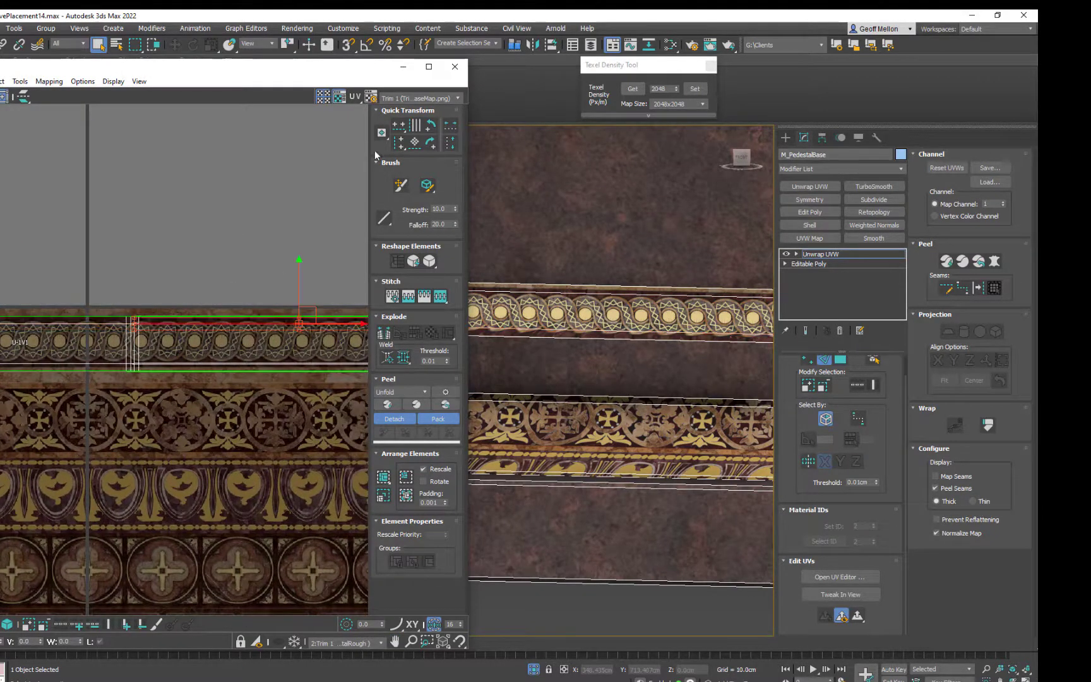
{"action": "left_click", "coordinate": [92, 320]}
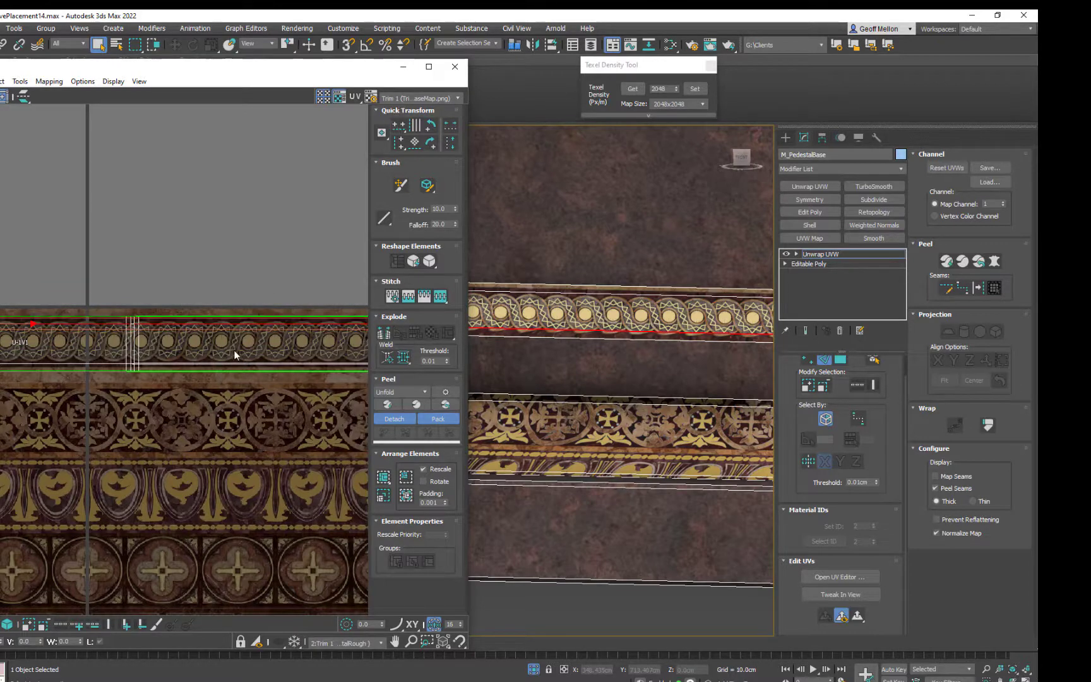
{"action": "left_click", "coordinate": [210, 366]}
{"action": "scroll", "coordinate": [132, 307], "scroll_direction": "up", "scroll_amount": 5}
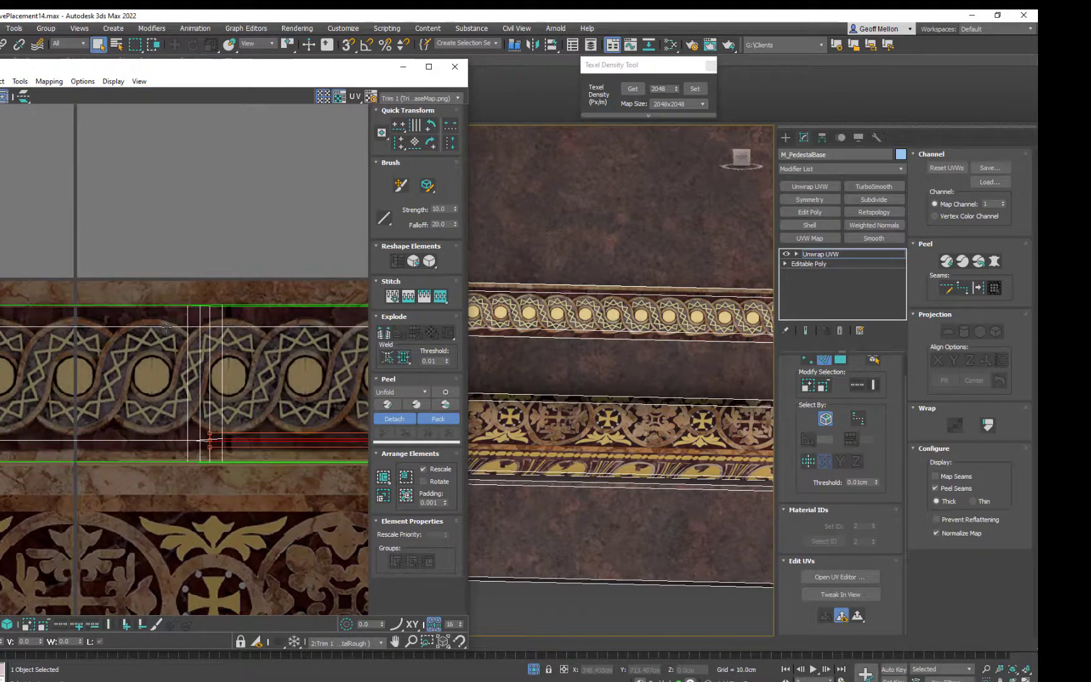
{"action": "left_click_drag", "start_coordinate": [185, 339], "coordinate": [186, 340]}
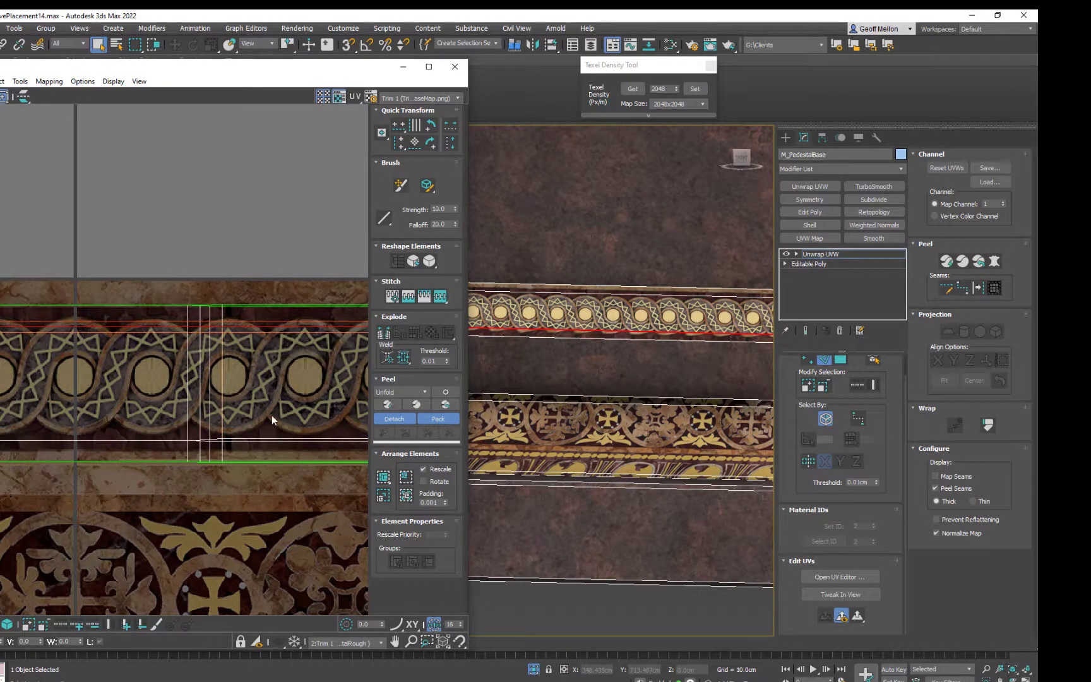
Select the inner lower edges on both sides of the strip's middle joint and align them horizontally to their pivot
{"action": "scroll", "coordinate": [272, 415], "scroll_direction": "down", "scroll_amount": 4}
{"action": "scroll", "coordinate": [228, 423], "scroll_direction": "up", "scroll_amount": 4}
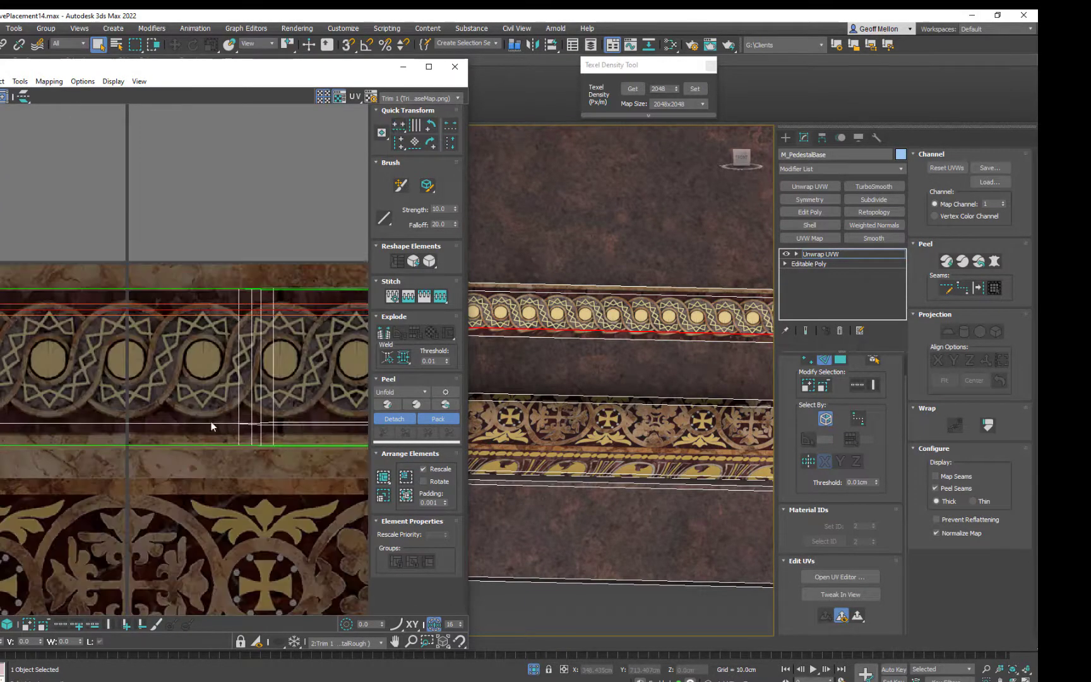
{"action": "left_click", "coordinate": [228, 422]}
{"action": "left_click", "coordinate": [304, 423], "text": "ctrl"}
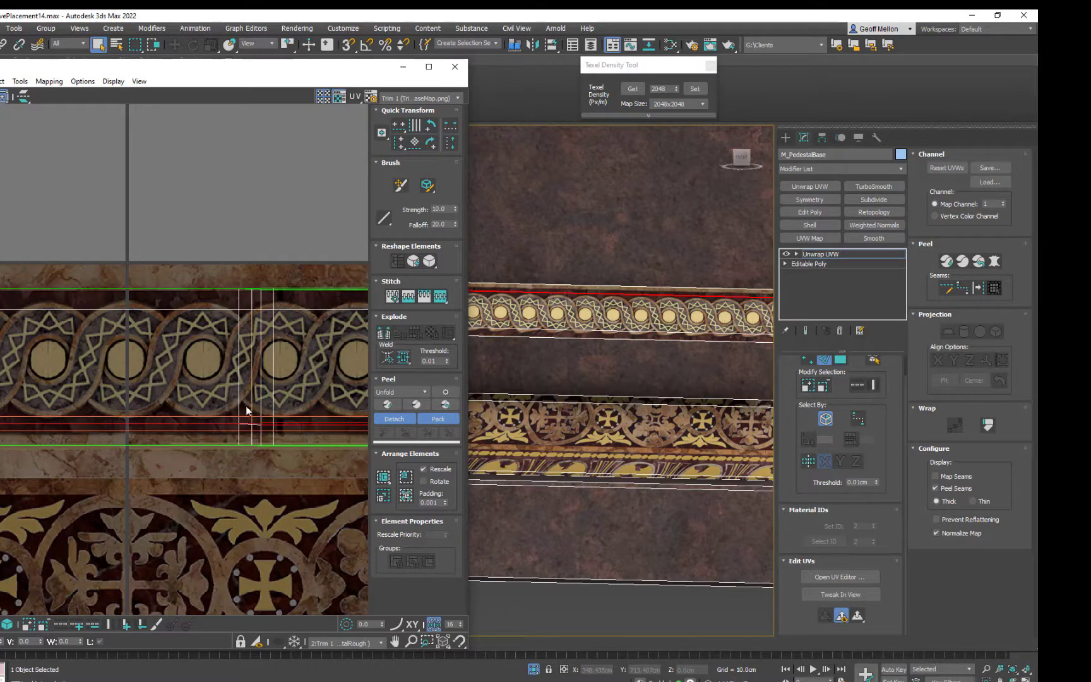
{"action": "scroll", "coordinate": [312, 383], "scroll_direction": "down", "scroll_amount": 4}
{"action": "scroll", "coordinate": [136, 383], "scroll_direction": "down", "scroll_amount": 3}
{"action": "middle_click_drag", "start_coordinate": [313, 383], "coordinate": [391, 418]}
{"action": "middle_click_drag", "start_coordinate": [117, 396], "coordinate": [115, 363]}
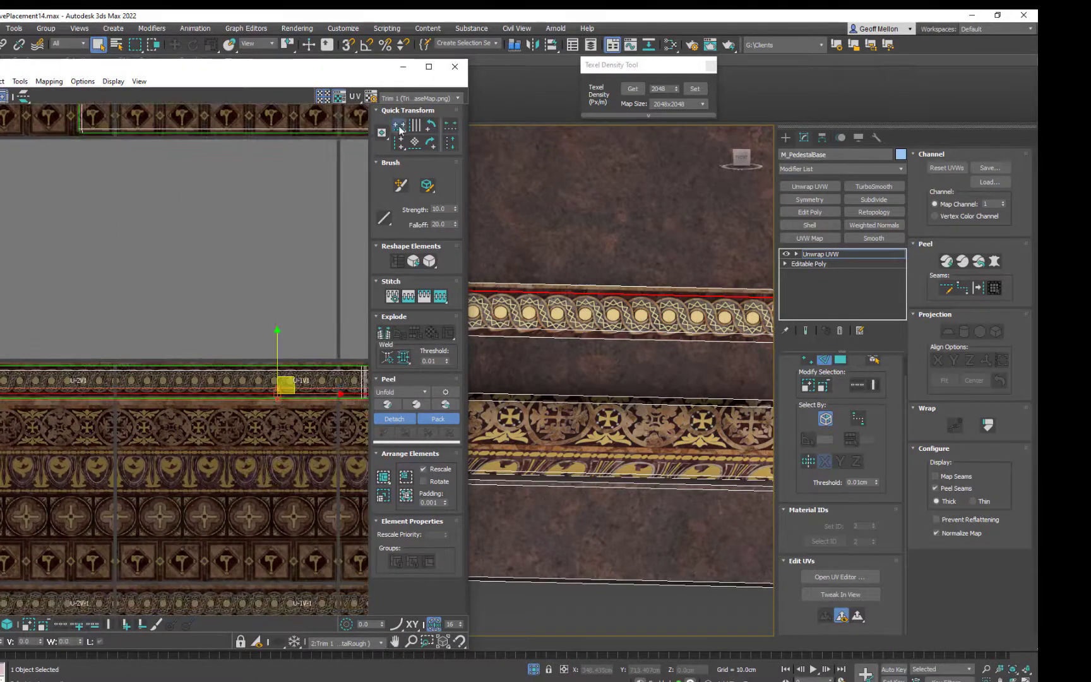
Select the outer upper border edges of both strip halves at the joint and align them horizontally to their pivot
{"action": "scroll", "coordinate": [253, 399], "scroll_direction": "up", "scroll_amount": 4}
{"action": "middle_click_drag", "start_coordinate": [254, 399], "coordinate": [42, 377]}
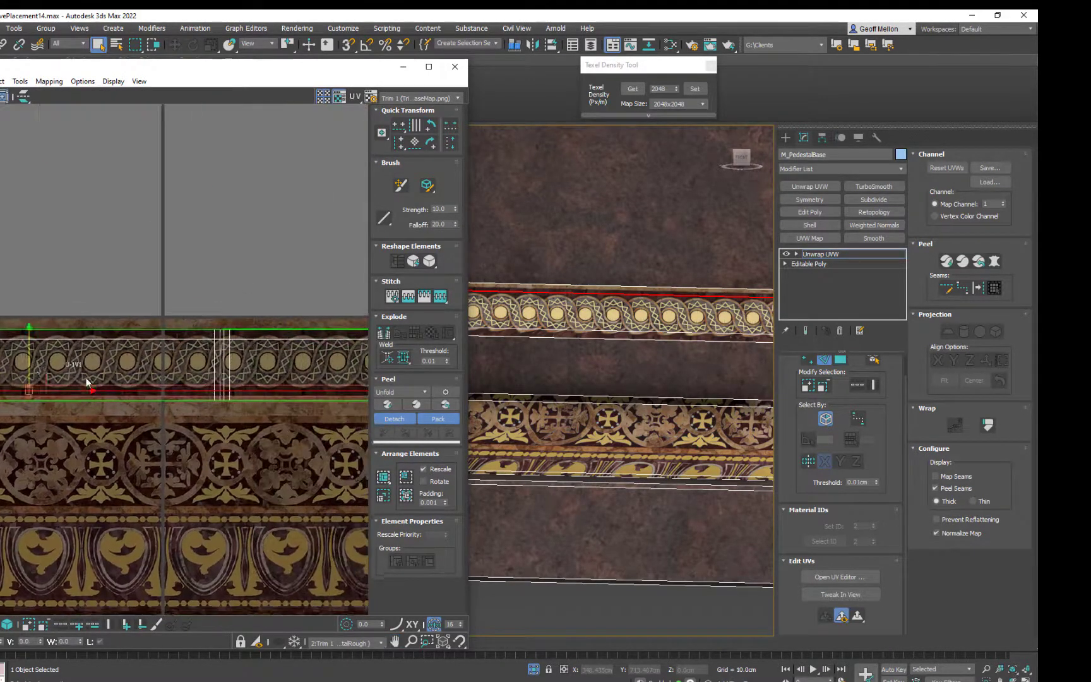
{"action": "scroll", "coordinate": [255, 319], "scroll_direction": "up", "scroll_amount": 4}
{"action": "left_click_drag", "start_coordinate": [247, 301], "coordinate": [205, 344]}
{"action": "scroll", "coordinate": [178, 327], "scroll_direction": "up", "scroll_amount": 4}
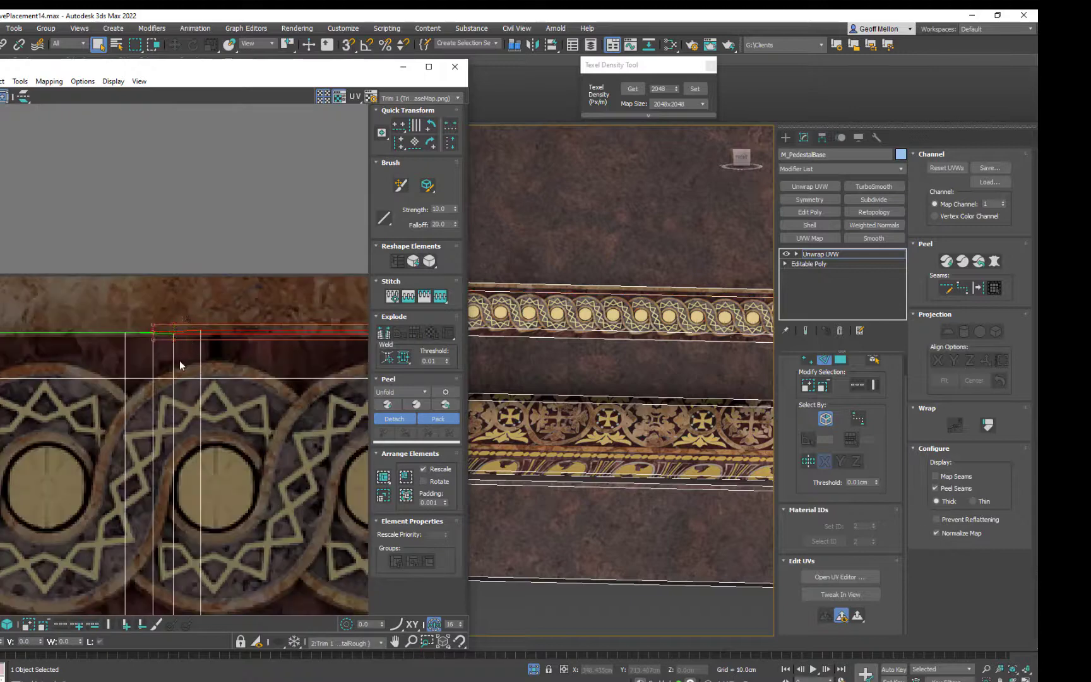
{"action": "left_click_drag", "start_coordinate": [143, 317], "coordinate": [111, 346]}
{"action": "scroll", "coordinate": [202, 335], "scroll_direction": "down", "scroll_amount": 4}
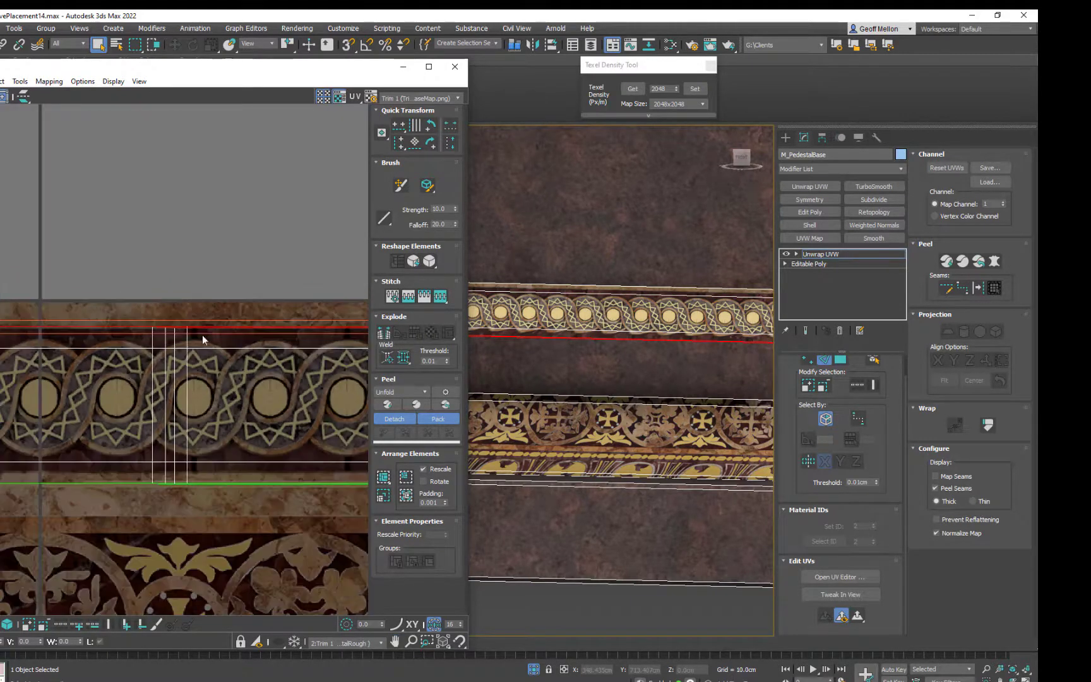
{"action": "left_click", "coordinate": [399, 126]}
Select the outer lower border edges of both strip halves and align them horizontally to their pivot
{"action": "middle_click_drag", "start_coordinate": [201, 478], "coordinate": [289, 389]}
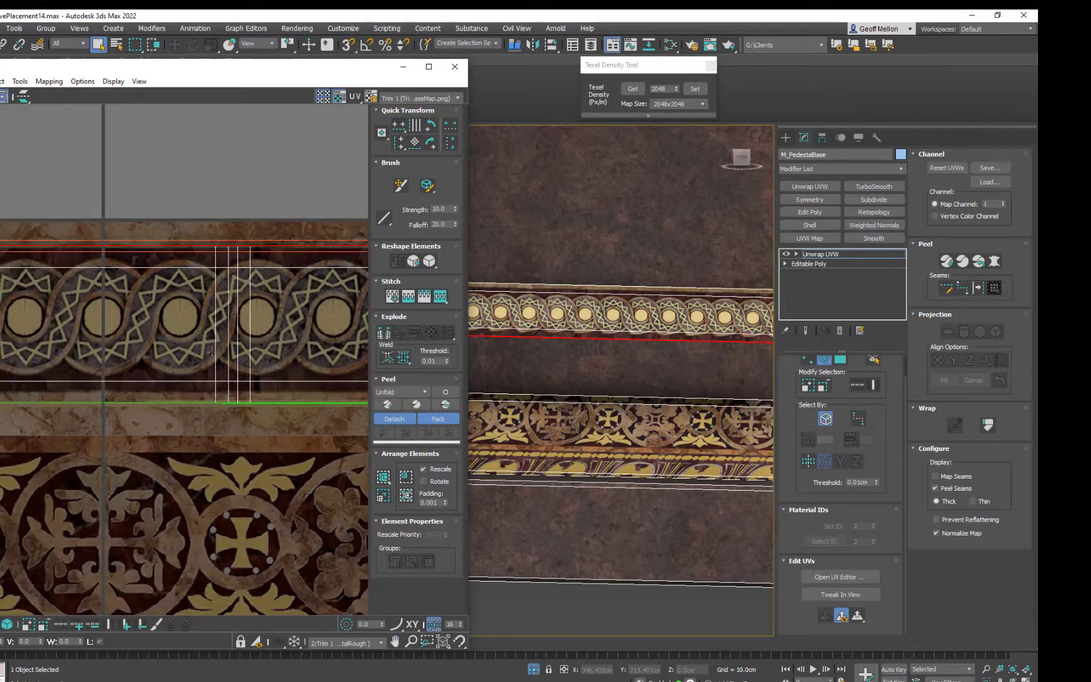
{"action": "scroll", "coordinate": [291, 389], "scroll_direction": "up", "scroll_amount": 6}
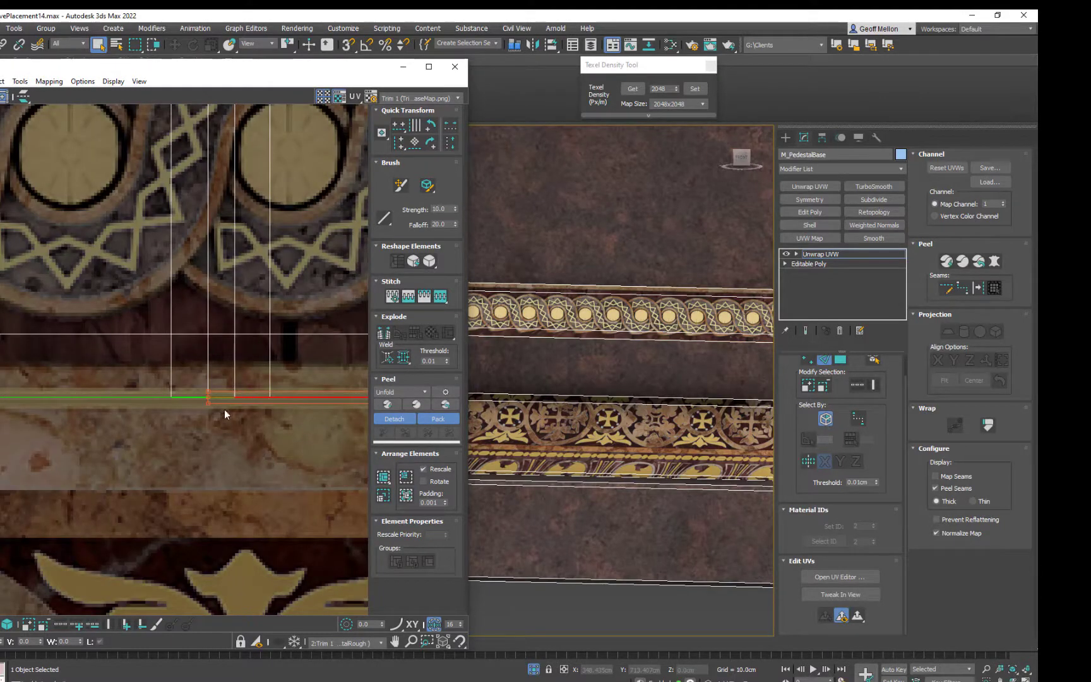
{"action": "left_click_drag", "start_coordinate": [192, 378], "coordinate": [119, 434]}
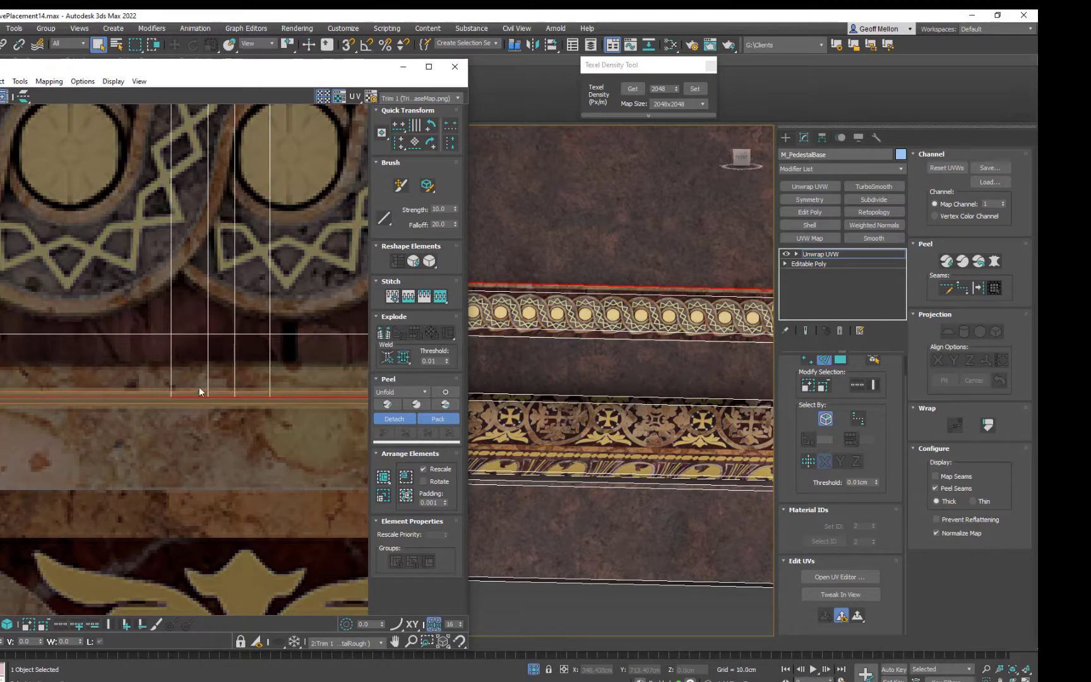
{"action": "scroll", "coordinate": [151, 309], "scroll_direction": "down", "scroll_amount": 7}
{"action": "middle_click_drag", "start_coordinate": [208, 315], "coordinate": [278, 341]}
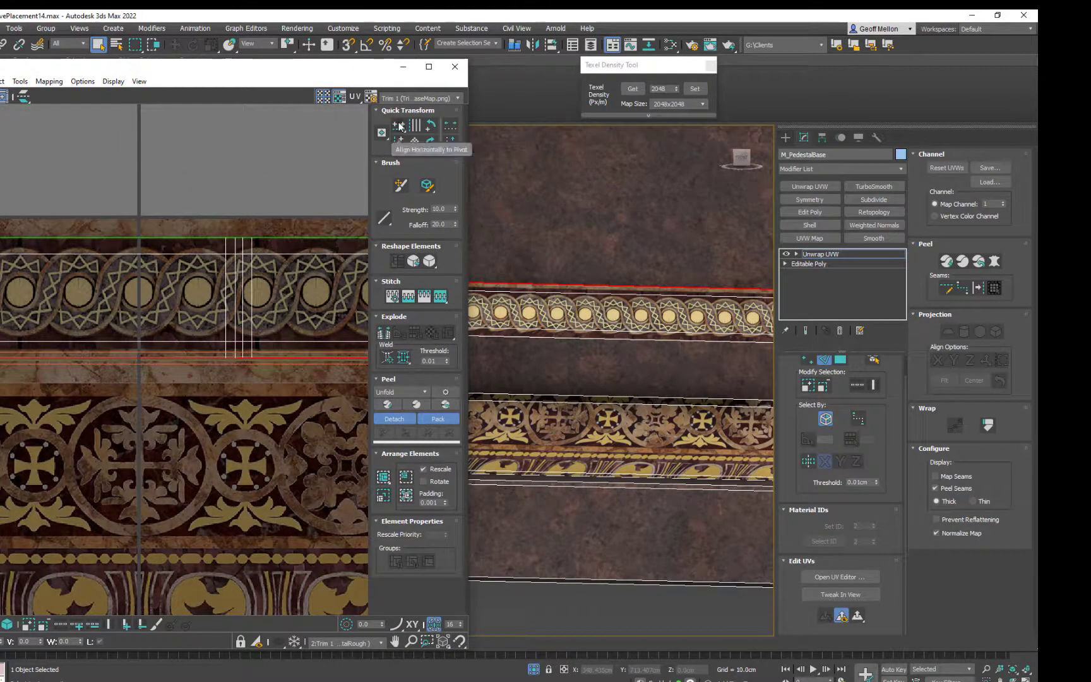
Examine the straightened strip from its mitred end in the UV layout and the guilloche trim on the pedestal frame
{"action": "middle_click_drag", "start_coordinate": [114, 355], "coordinate": [302, 348]}
{"action": "scroll", "coordinate": [301, 348], "scroll_direction": "down", "scroll_amount": 4}
{"action": "middle_click_drag", "start_coordinate": [82, 330], "coordinate": [346, 334]}
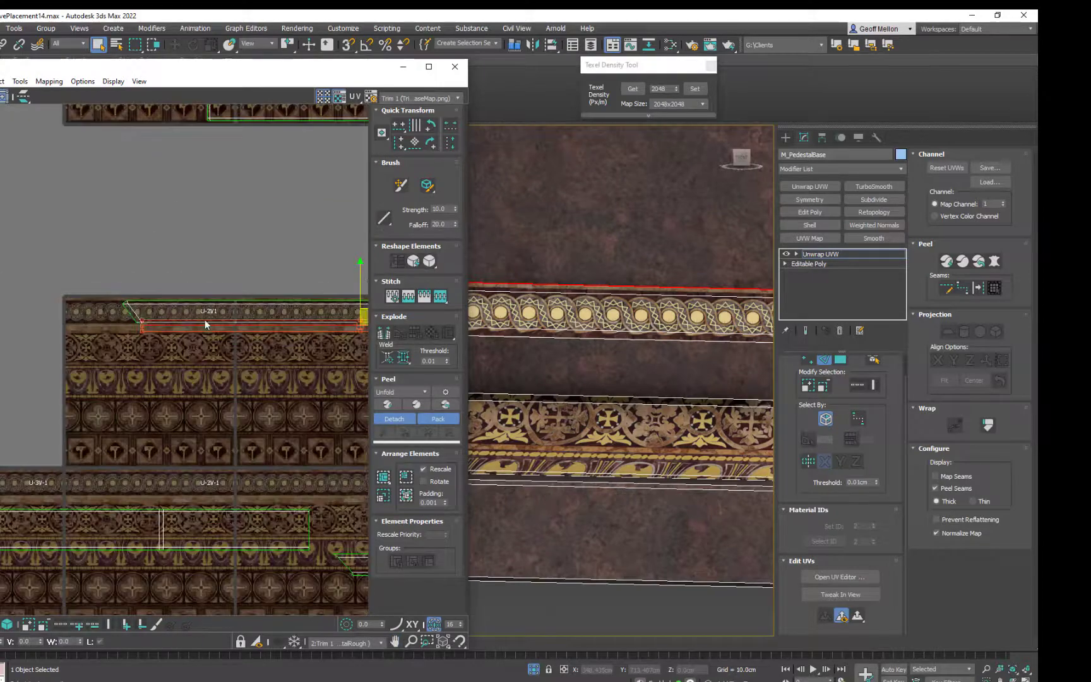
{"action": "scroll", "coordinate": [103, 335], "scroll_direction": "up", "scroll_amount": 5}
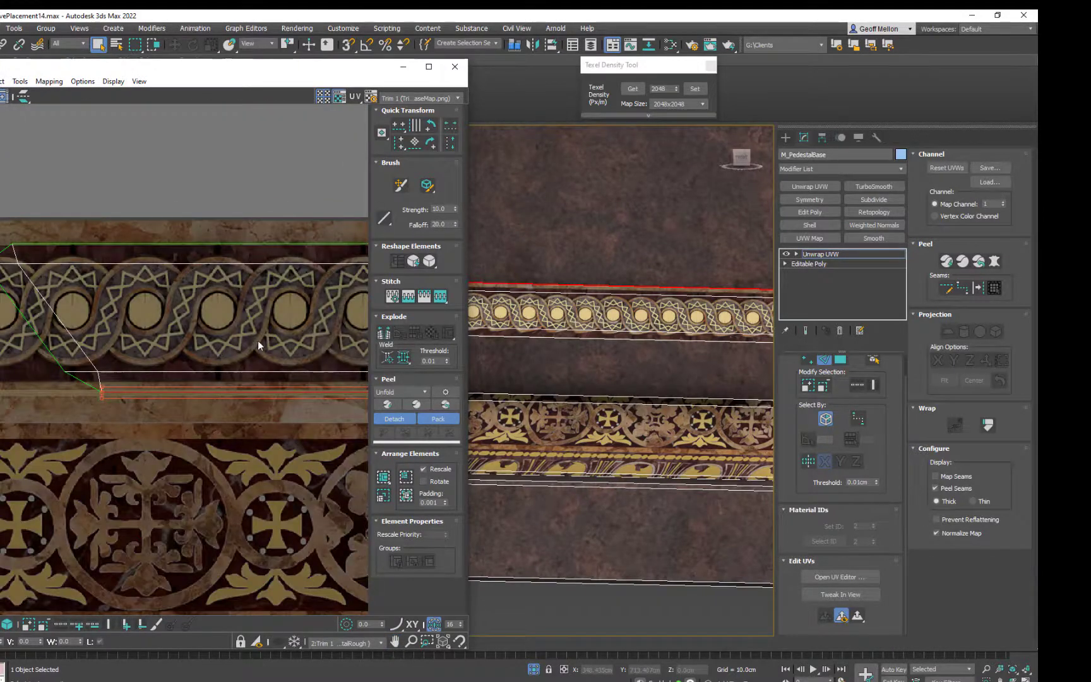
{"action": "middle_click_drag", "start_coordinate": [256, 338], "coordinate": [256, 329]}
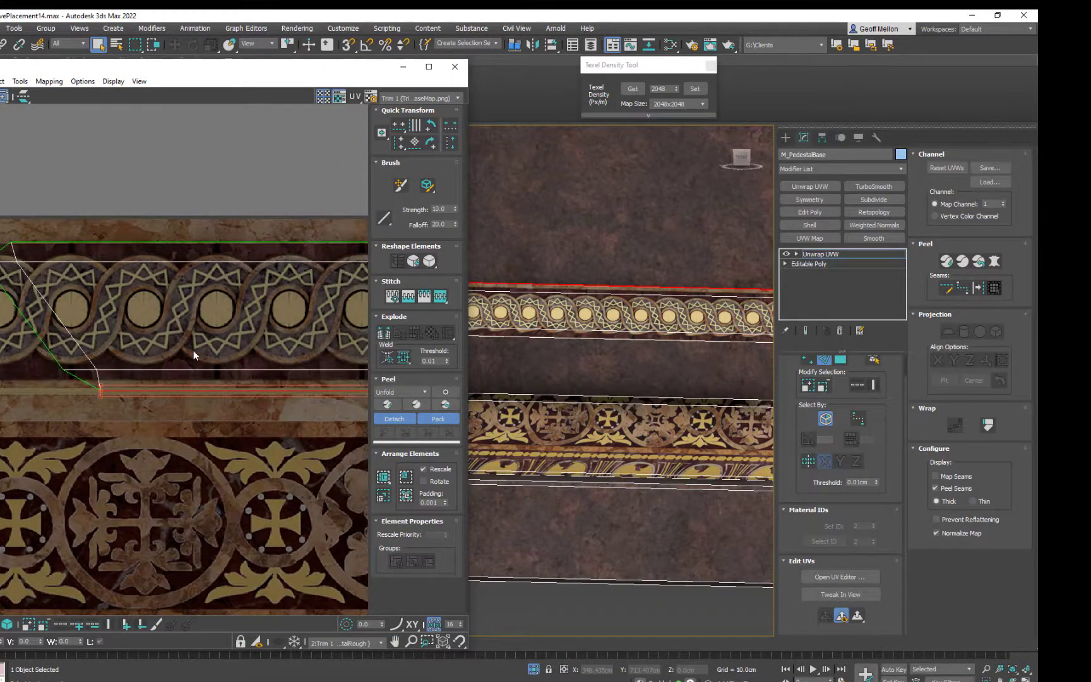
{"action": "middle_click_drag", "start_coordinate": [582, 326], "coordinate": [644, 333]}
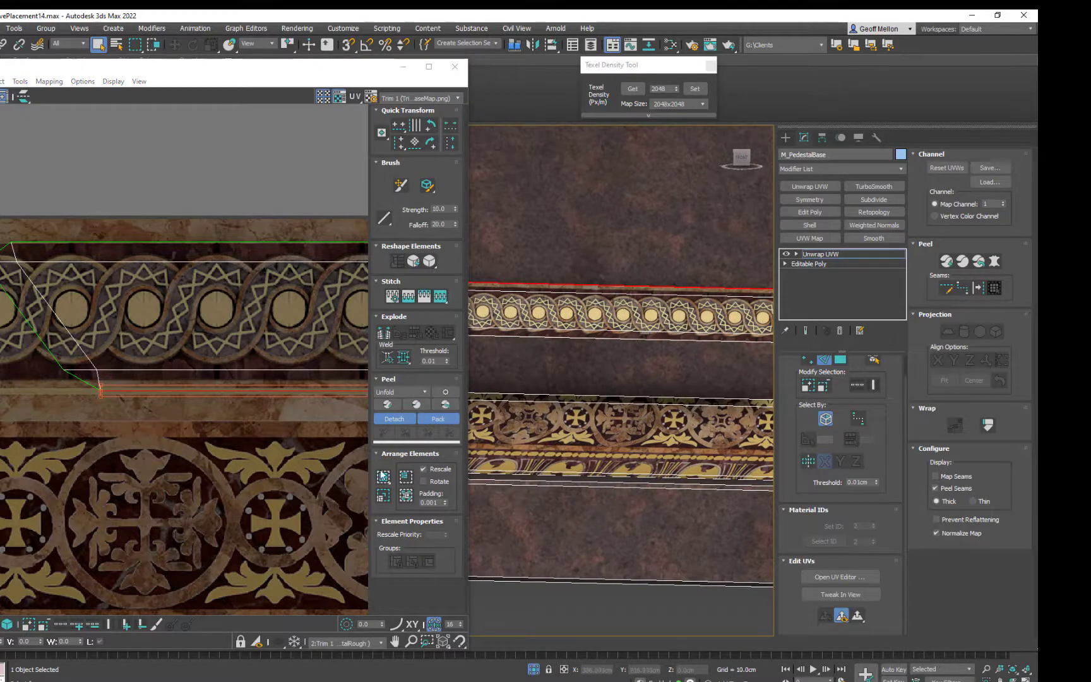
{"action": "middle_click_drag", "start_coordinate": [643, 470], "coordinate": [538, 232], "text": "alt"}
{"action": "scroll", "coordinate": [203, 376], "scroll_direction": "down", "scroll_amount": 8}
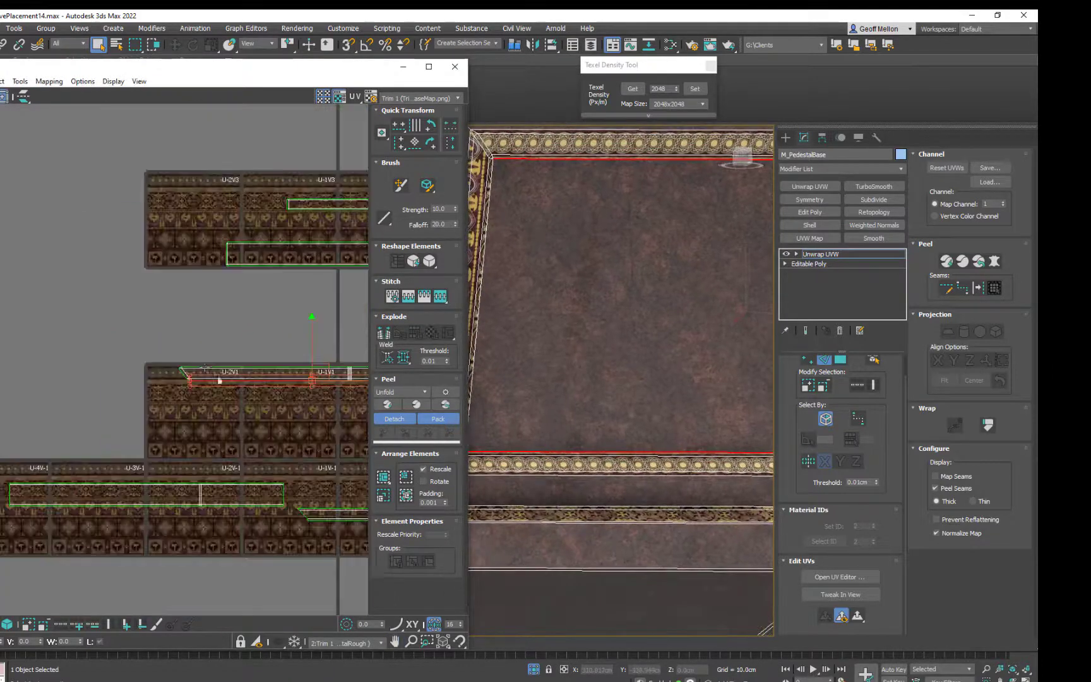
{"action": "middle_click_drag", "start_coordinate": [286, 417], "coordinate": [175, 285]}
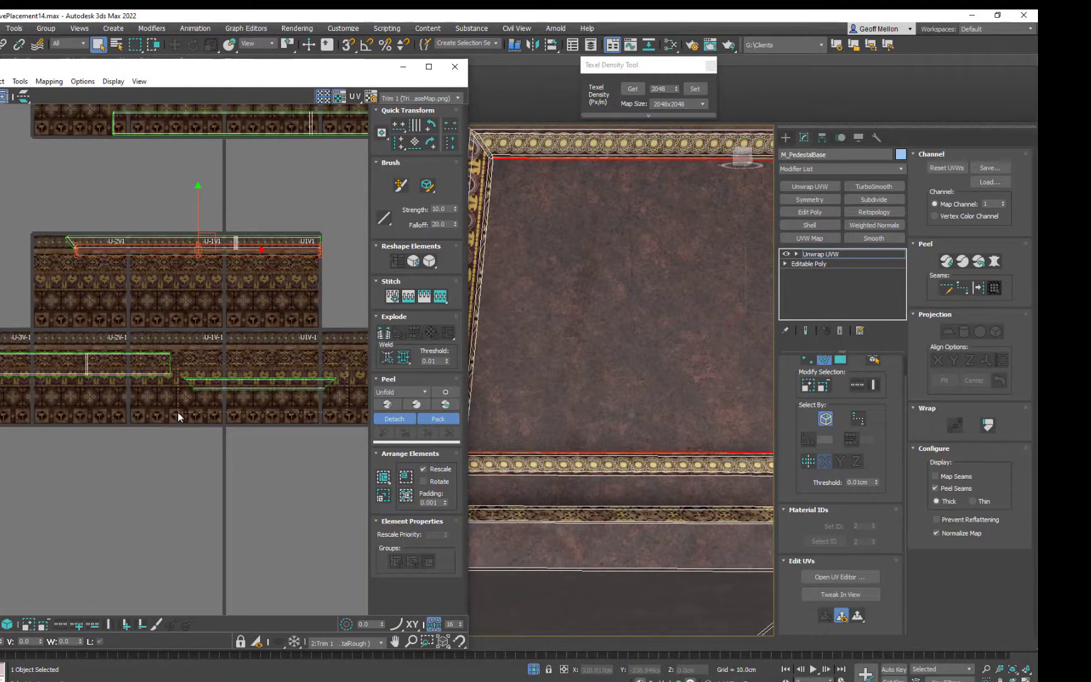
Try to move the side frame strip's UVs onto the guilloche row over the straightened strip, and undo the move
{"action": "left_click_drag", "start_coordinate": [179, 417], "coordinate": [179, 415]}
{"action": "left_click_drag", "start_coordinate": [277, 373], "coordinate": [83, 236]}
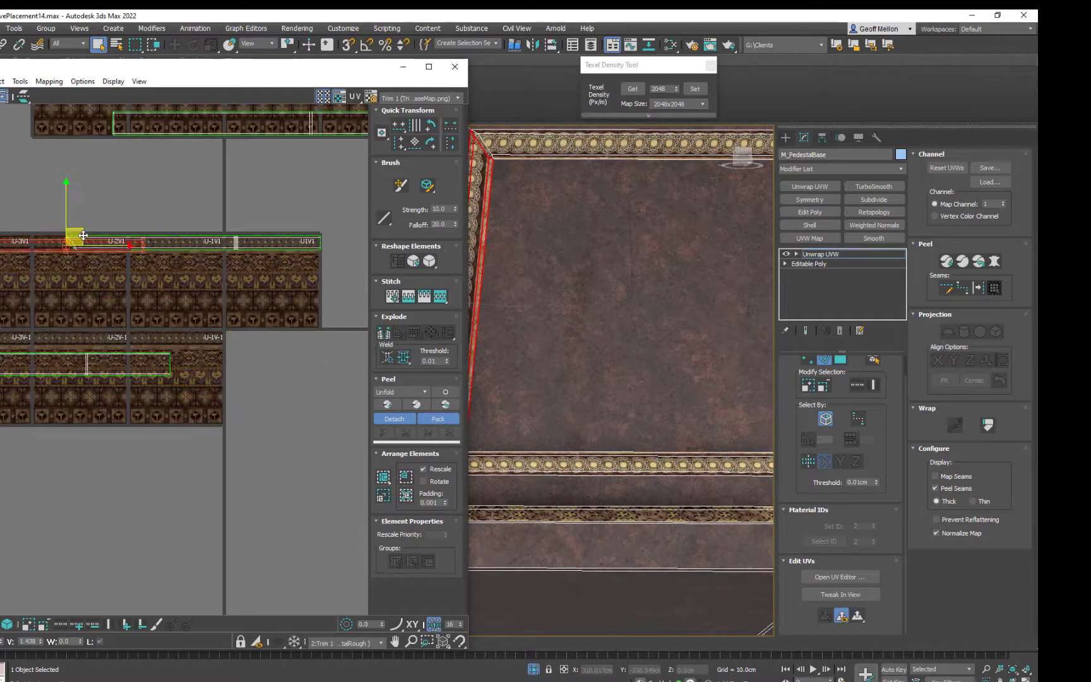
{"action": "middle_click_drag", "start_coordinate": [138, 272], "coordinate": [153, 275]}
{"action": "scroll", "coordinate": [152, 274], "scroll_direction": "up", "scroll_amount": 8}
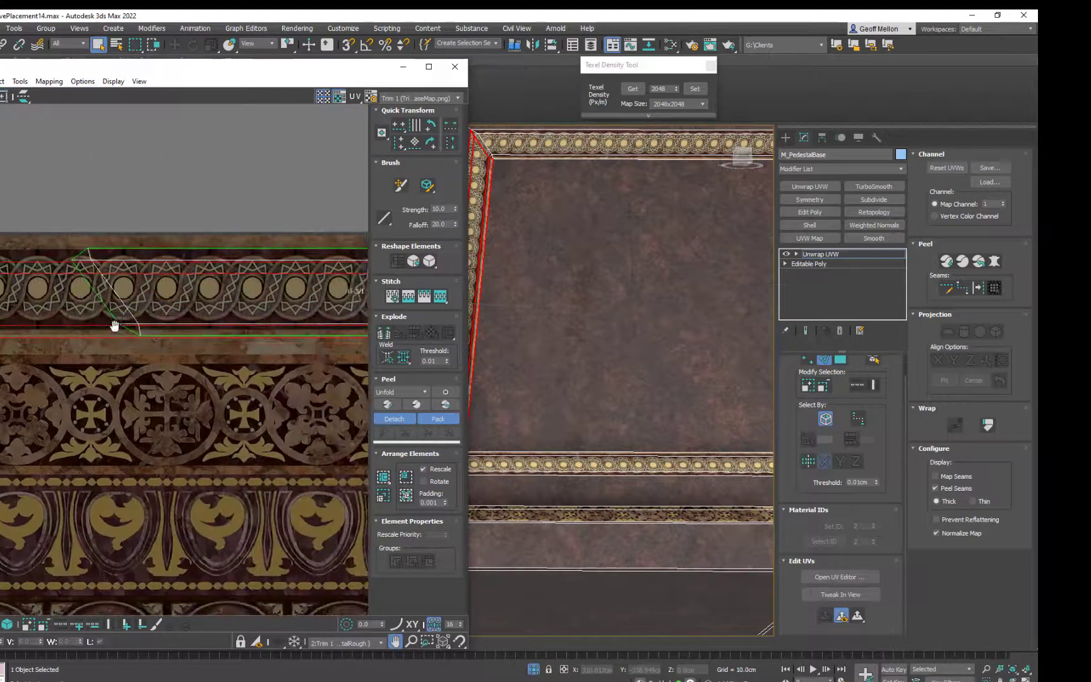
{"action": "middle_click_drag", "start_coordinate": [89, 328], "coordinate": [1, 327]}
{"action": "middle_click_drag", "start_coordinate": [212, 304], "coordinate": [1, 304]}
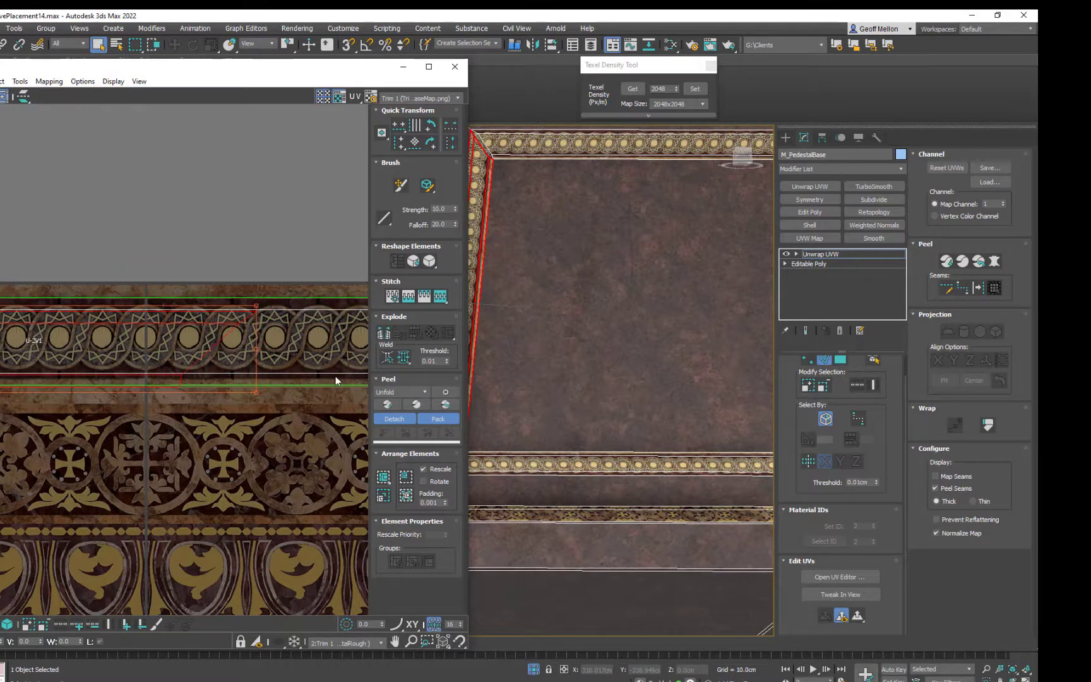
{"action": "middle_click_drag", "start_coordinate": [231, 333], "coordinate": [318, 288]}
{"action": "key", "text": "ctrl+z"}
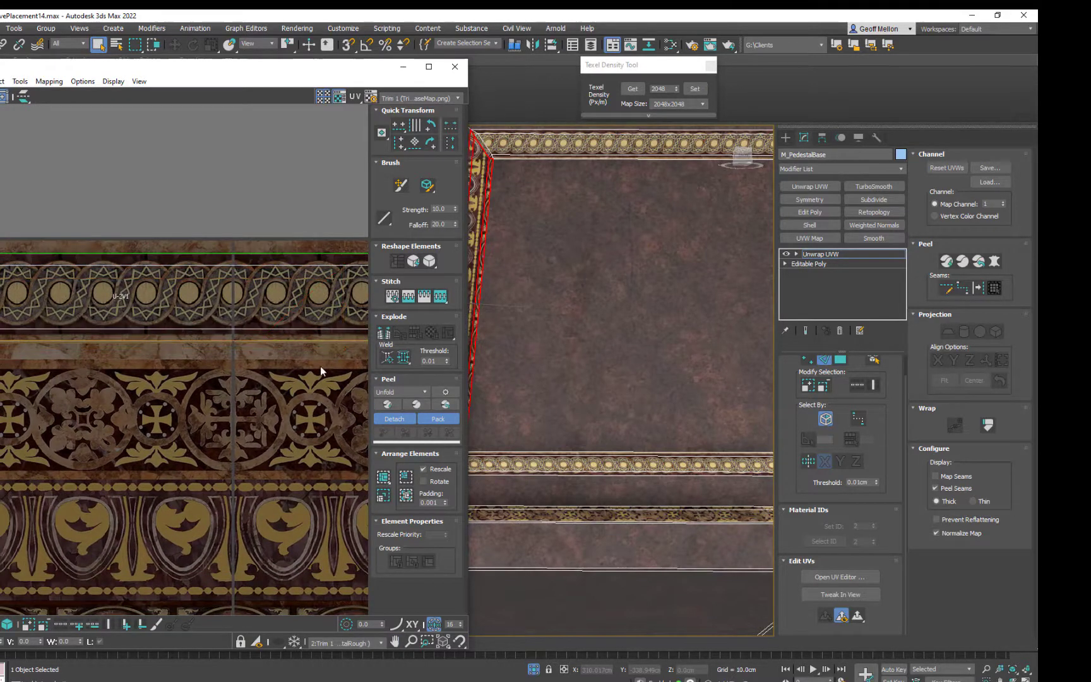
Select the whole straightened guilloche strip and shift its UVs up by about 0.004 in V within the trim row
{"action": "left_click", "coordinate": [301, 271]}
{"action": "scroll", "coordinate": [263, 251], "scroll_direction": "down", "scroll_amount": 5}
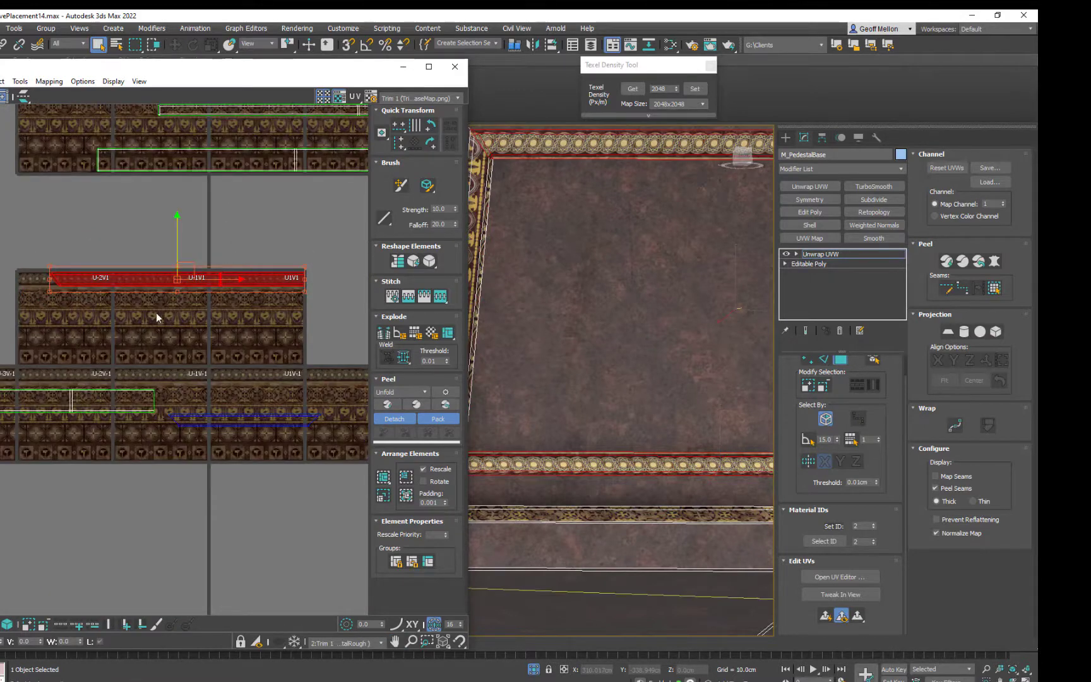
{"action": "scroll", "coordinate": [156, 312], "scroll_direction": "up", "scroll_amount": 8}
{"action": "middle_click_drag", "start_coordinate": [199, 259], "coordinate": [261, 339]}
{"action": "scroll", "coordinate": [260, 339], "scroll_direction": "up", "scroll_amount": 2}
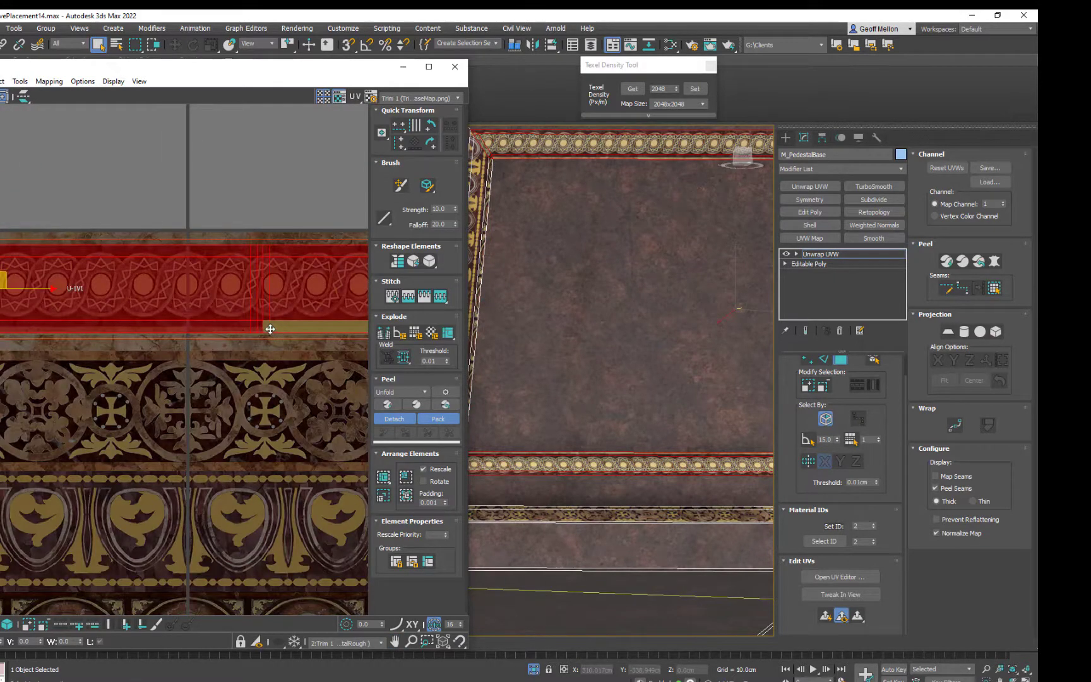
{"action": "mouse_move", "coordinate": [269, 329]}
{"action": "left_mouse_down"}
{"action": "mouse_move", "coordinate": [165, 261]}
{"action": "mouse_move", "coordinate": [270, 335]}
{"action": "left_mouse_up"}
{"action": "key", "text": "ctrl+z"}
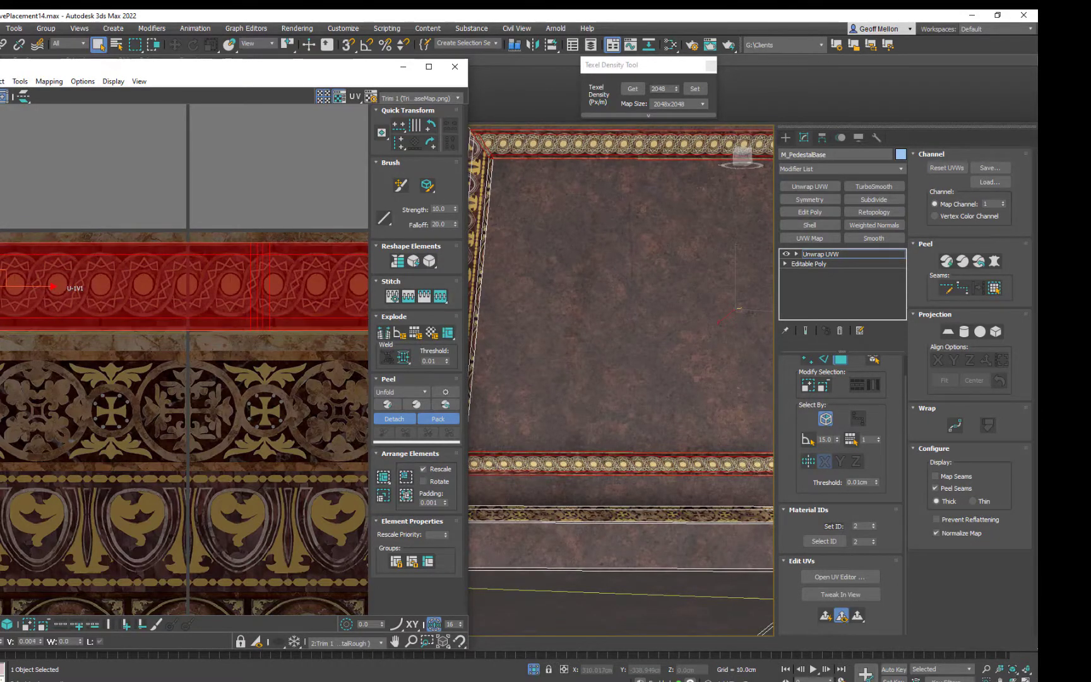
{"action": "scroll", "coordinate": [558, 472], "scroll_direction": "up", "scroll_amount": 6}
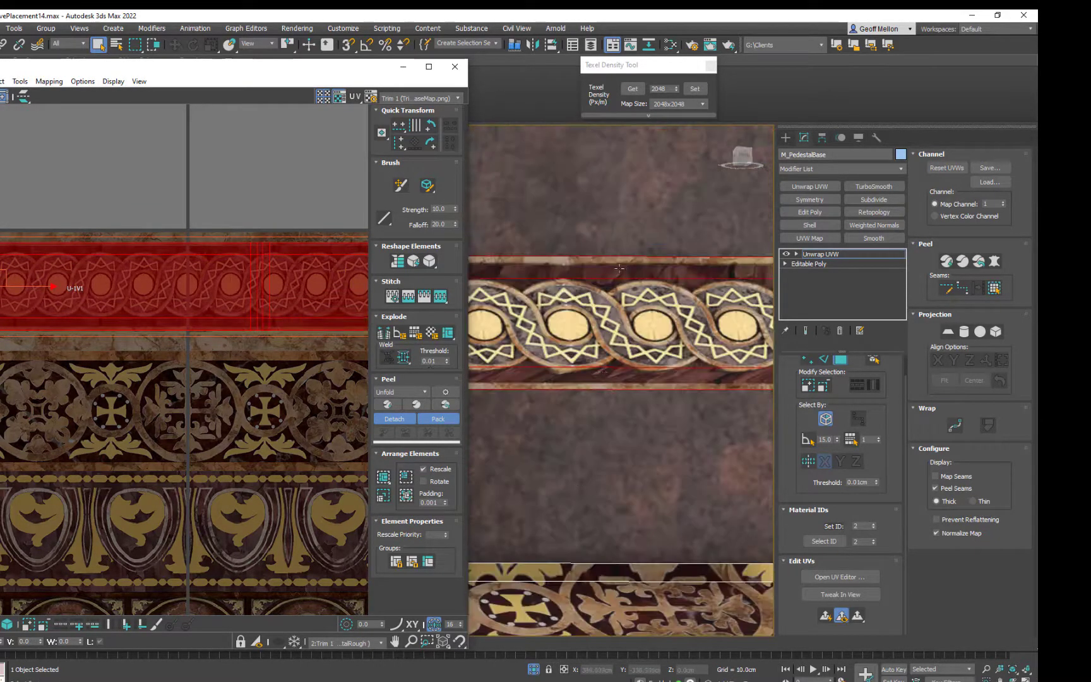
Examine the guilloche trim along the pedestal frame against the straightened strip's mitred end in the UV layout
{"action": "scroll", "coordinate": [675, 381], "scroll_direction": "down", "scroll_amount": 4}
{"action": "middle_click_drag", "start_coordinate": [674, 381], "coordinate": [714, 398], "text": "alt"}
{"action": "scroll", "coordinate": [714, 397], "scroll_direction": "up", "scroll_amount": 4}
{"action": "scroll", "coordinate": [309, 374], "scroll_direction": "down", "scroll_amount": 4}
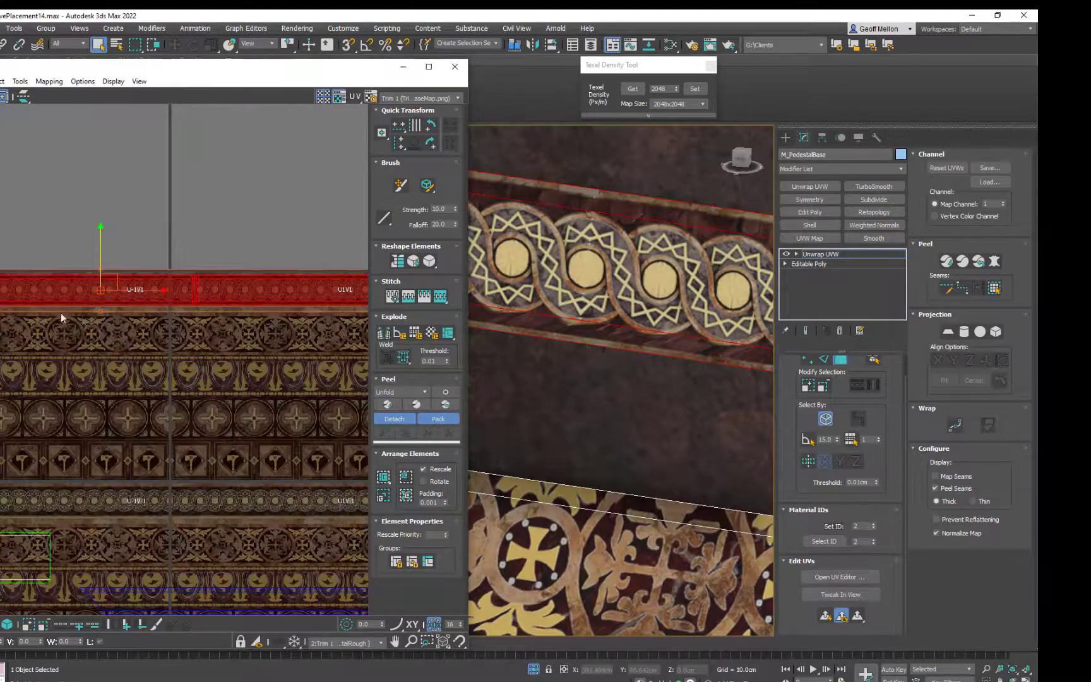
{"action": "middle_click_drag", "start_coordinate": [190, 303], "coordinate": [145, 304]}
{"action": "scroll", "coordinate": [250, 301], "scroll_direction": "up", "scroll_amount": 8}
{"action": "middle_click_drag", "start_coordinate": [277, 320], "coordinate": [191, 311]}
{"action": "scroll", "coordinate": [702, 406], "scroll_direction": "down", "scroll_amount": 8}
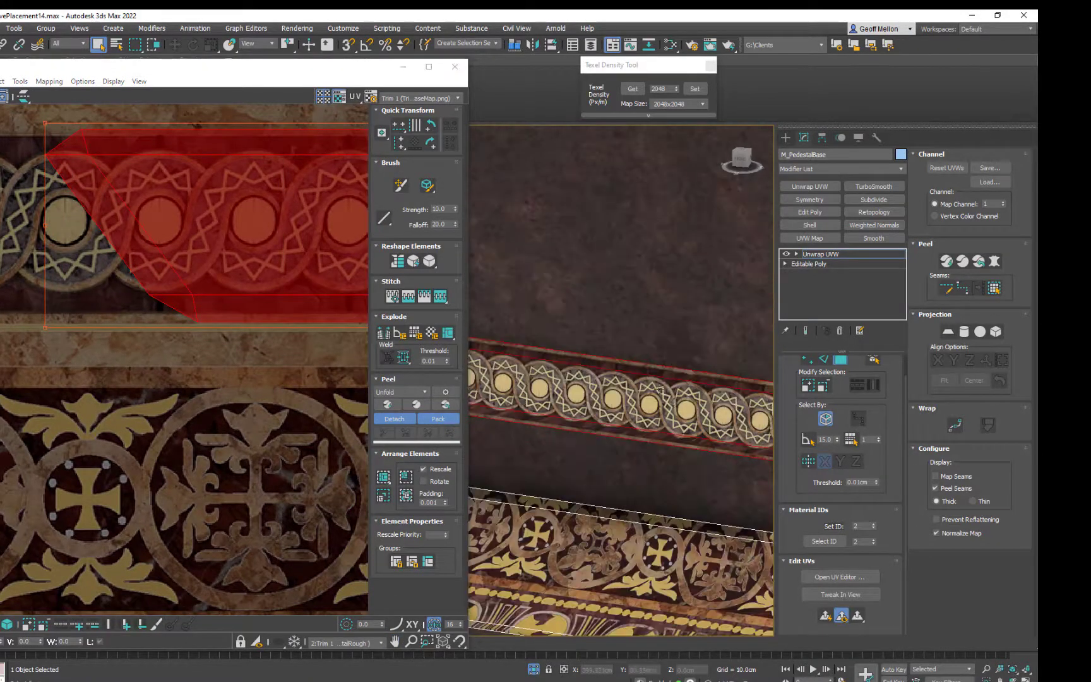
{"action": "middle_click_drag", "start_coordinate": [716, 341], "coordinate": [555, 360], "text": "alt"}
{"action": "scroll", "coordinate": [126, 291], "scroll_direction": "down", "scroll_amount": 10}
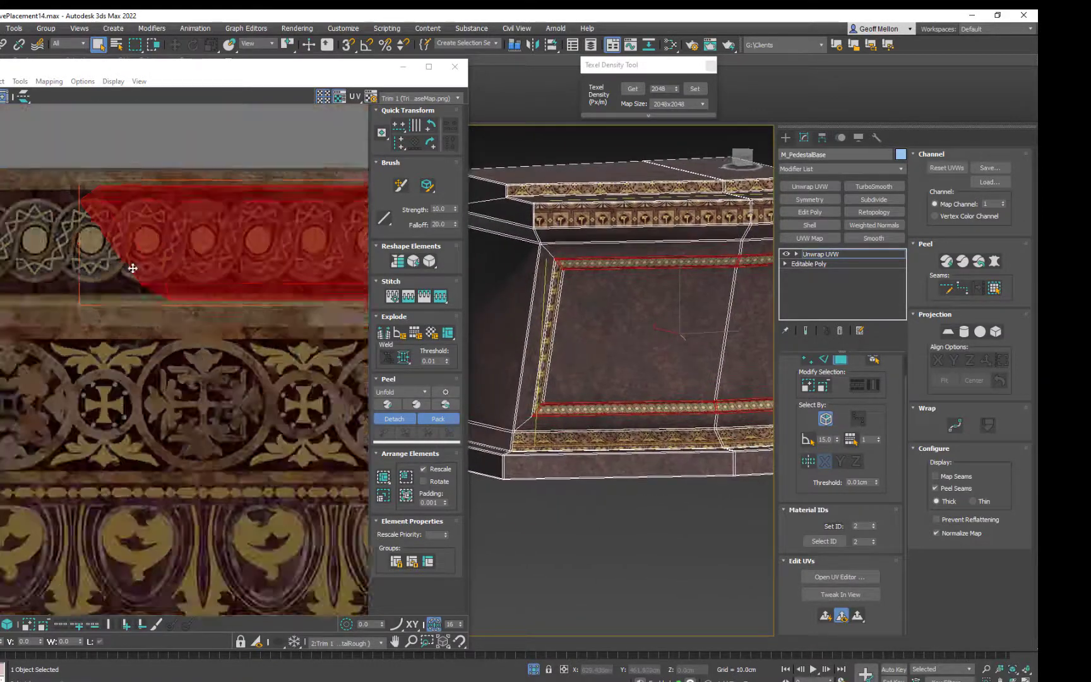
{"action": "middle_click_drag", "start_coordinate": [206, 317], "coordinate": [188, 243]}
Move the side frame strip's UVs onto the guilloche row over the straightened strip and scale them up to the row's height
{"action": "left_click", "coordinate": [300, 364]}
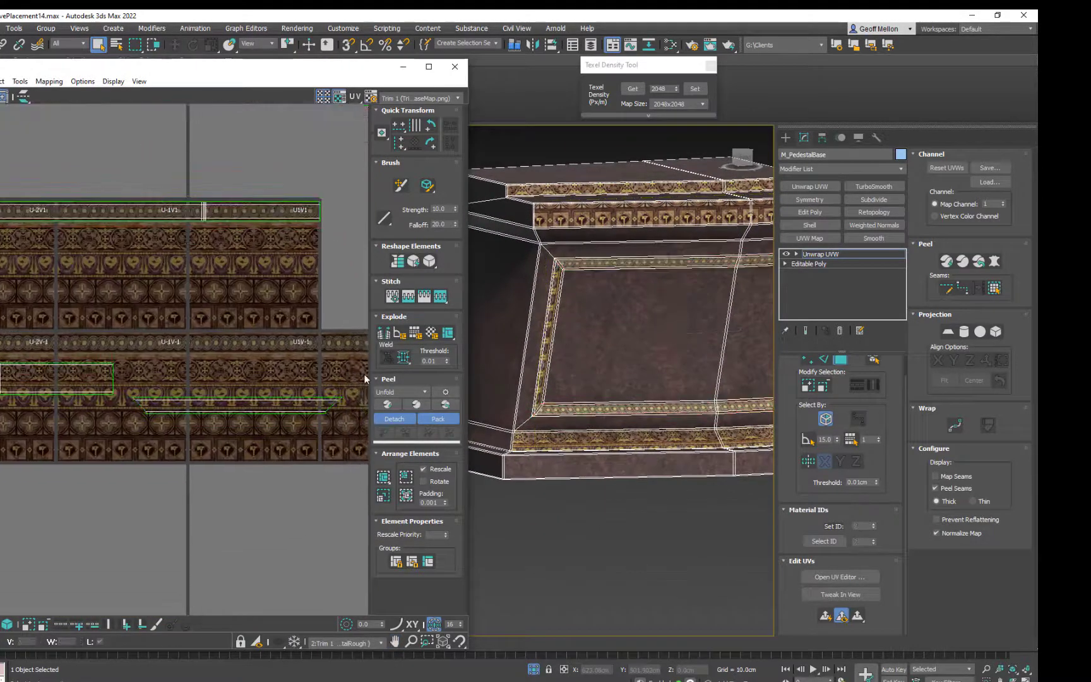
{"action": "left_click", "coordinate": [297, 403]}
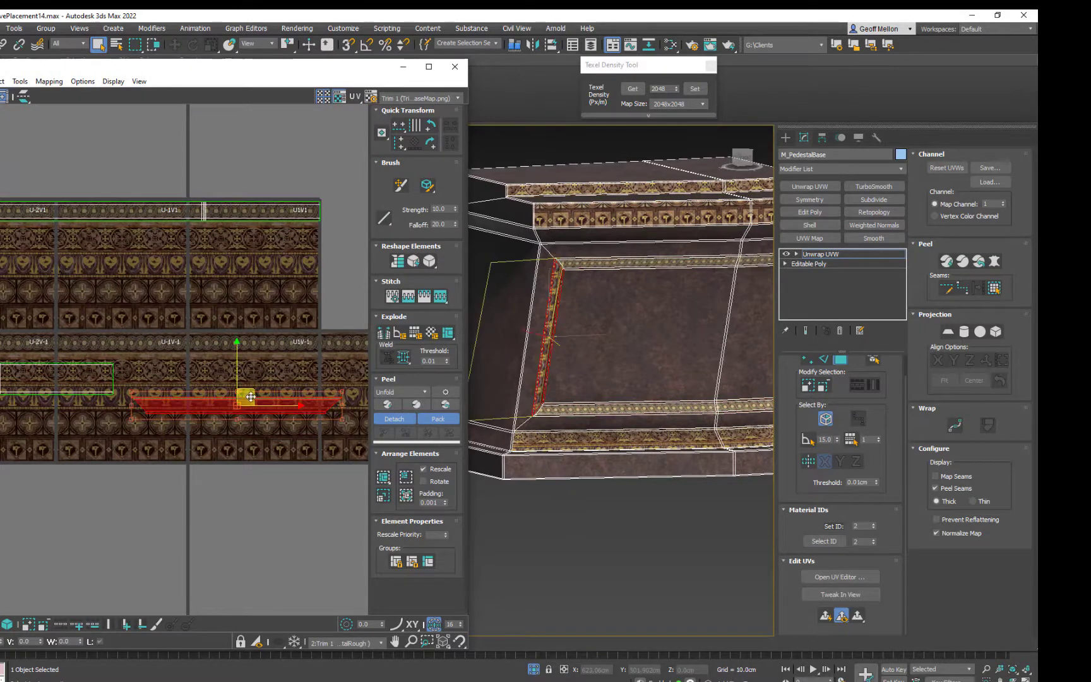
{"action": "left_click_drag", "start_coordinate": [243, 388], "coordinate": [190, 203]}
{"action": "scroll", "coordinate": [202, 207], "scroll_direction": "up", "scroll_amount": 3}
{"action": "scroll", "coordinate": [197, 234], "scroll_direction": "up", "scroll_amount": 2}
{"action": "middle_click_drag", "start_coordinate": [197, 234], "coordinate": [262, 319]}
{"action": "scroll", "coordinate": [260, 294], "scroll_direction": "up", "scroll_amount": 1}
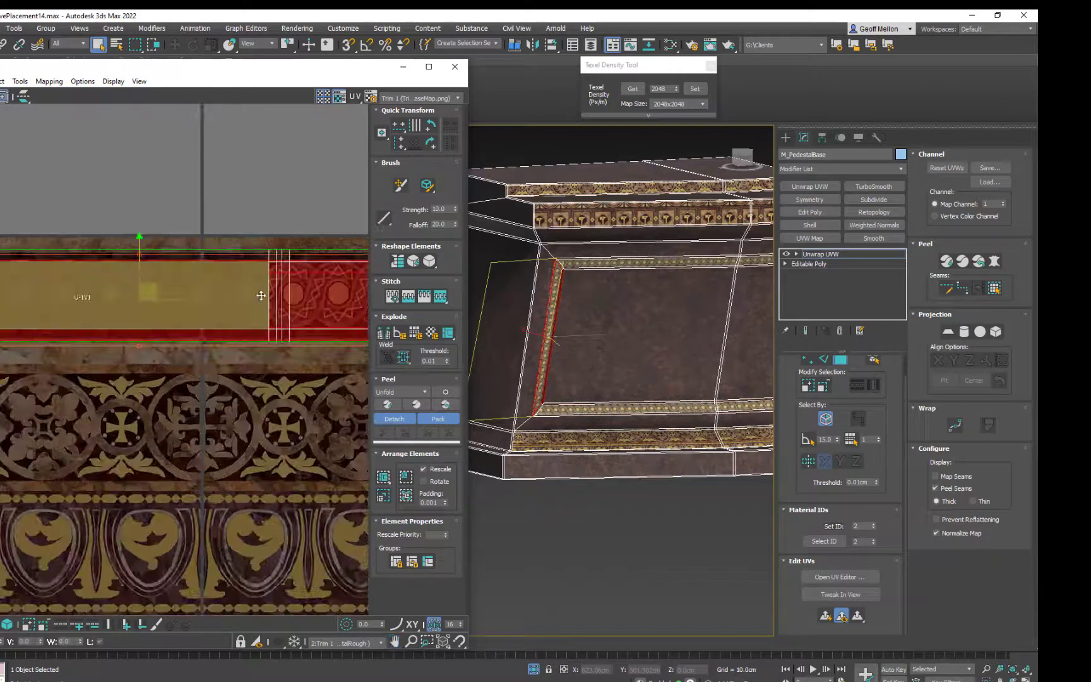
{"action": "scroll", "coordinate": [174, 267], "scroll_direction": "up", "scroll_amount": 1}
{"action": "middle_click_drag", "start_coordinate": [97, 295], "coordinate": [254, 327]}
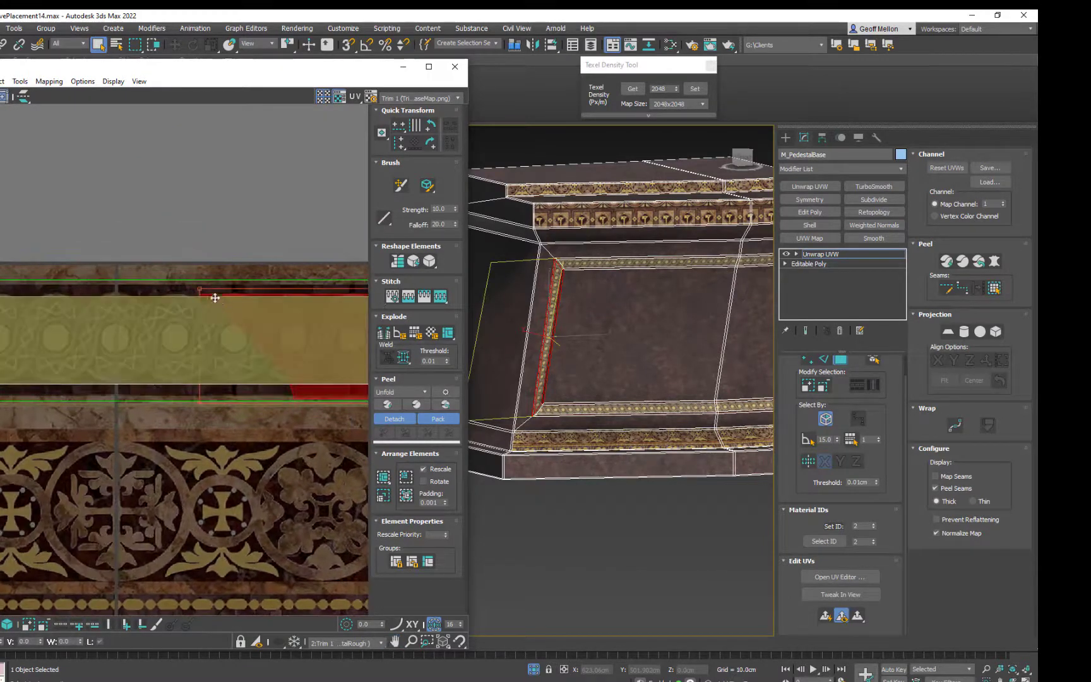
{"action": "left_click_drag", "start_coordinate": [200, 292], "coordinate": [121, 274]}
Examine the fitted side strip along the guilloche row and its lower mitred corner on the pedestal frame
{"action": "middle_click_drag", "start_coordinate": [190, 389], "coordinate": [122, 358]}
{"action": "scroll", "coordinate": [122, 358], "scroll_direction": "down", "scroll_amount": 3}
{"action": "middle_click_drag", "start_coordinate": [244, 334], "coordinate": [68, 296]}
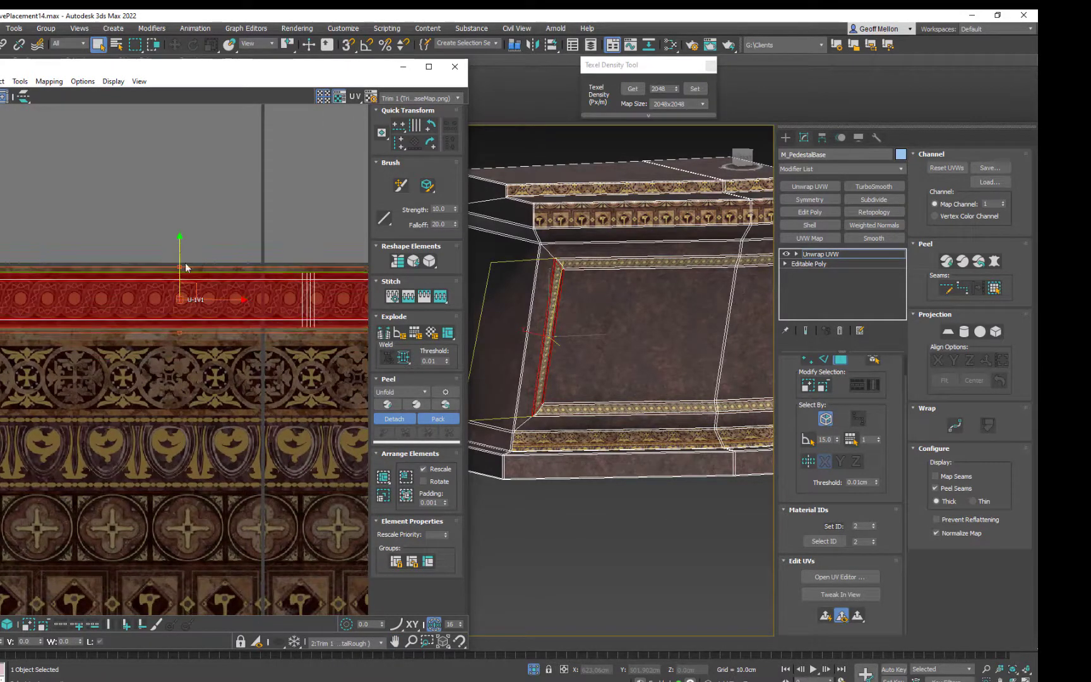
{"action": "scroll", "coordinate": [257, 282], "scroll_direction": "up", "scroll_amount": 3}
{"action": "middle_click_drag", "start_coordinate": [290, 276], "coordinate": [105, 268]}
{"action": "scroll", "coordinate": [105, 268], "scroll_direction": "down", "scroll_amount": 3}
{"action": "middle_click_drag", "start_coordinate": [247, 289], "coordinate": [275, 288]}
{"action": "scroll", "coordinate": [560, 372], "scroll_direction": "up", "scroll_amount": 5}
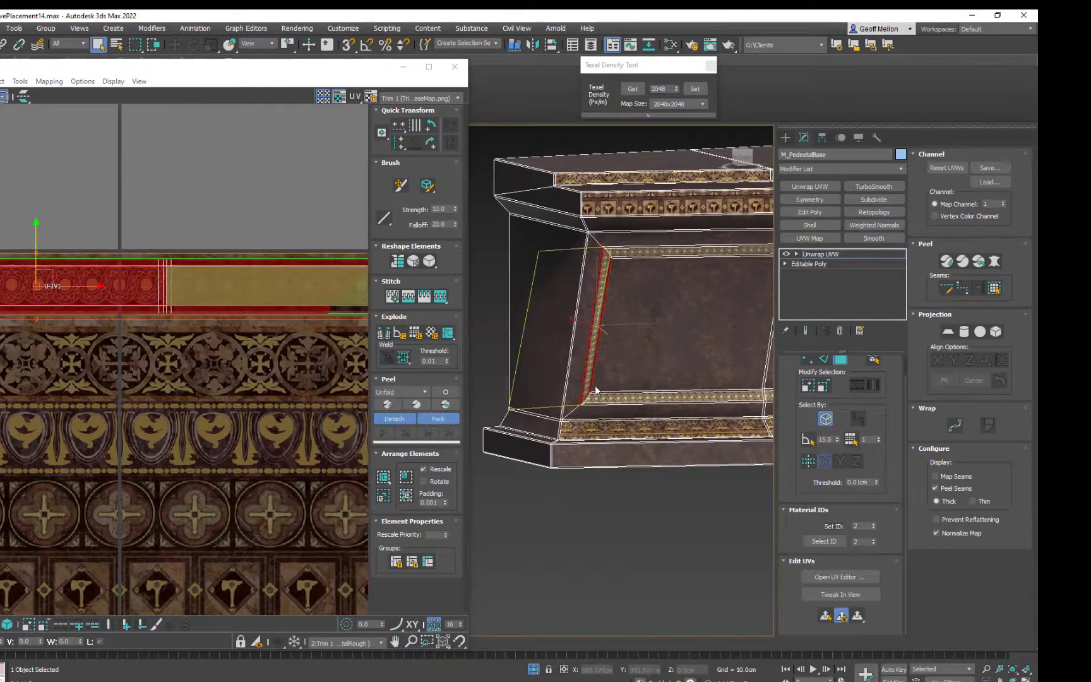
{"action": "scroll", "coordinate": [551, 440], "scroll_direction": "up", "scroll_amount": 4}
{"action": "scroll", "coordinate": [86, 299], "scroll_direction": "down", "scroll_amount": 3}
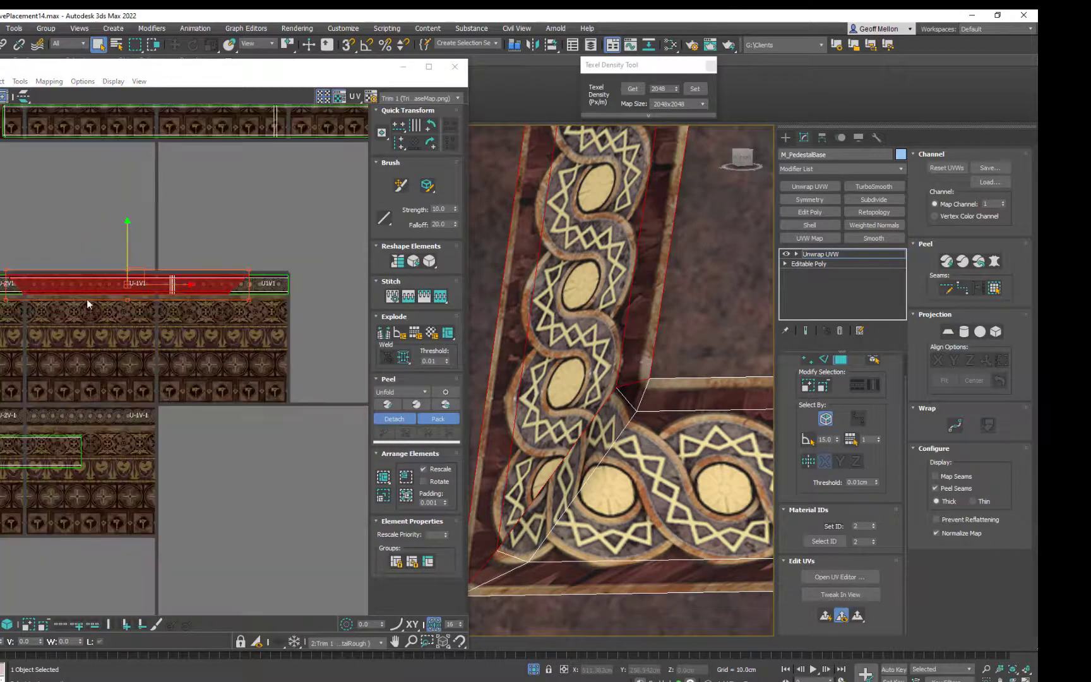
Slide the side strip's UVs along U in the guilloche row until its mitred end nears the straightened strip's mitred end
{"action": "middle_click_drag", "start_coordinate": [86, 298], "coordinate": [257, 303]}
{"action": "left_click", "coordinate": [365, 291]}
{"action": "left_click_drag", "start_coordinate": [351, 285], "coordinate": [33, 290]}
{"action": "scroll", "coordinate": [265, 328], "scroll_direction": "up", "scroll_amount": 5}
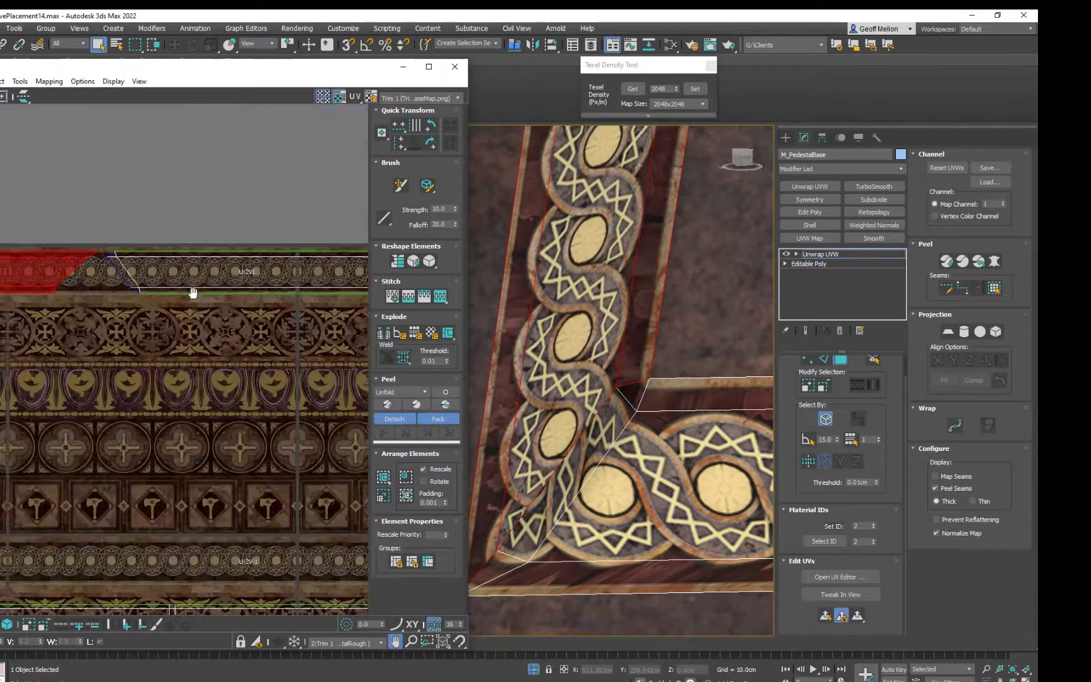
Select the diagonal mitre edge at the straightened strip's end and nudge it slightly along U towards the strip's interior
{"action": "middle_click_drag", "start_coordinate": [265, 349], "coordinate": [270, 385]}
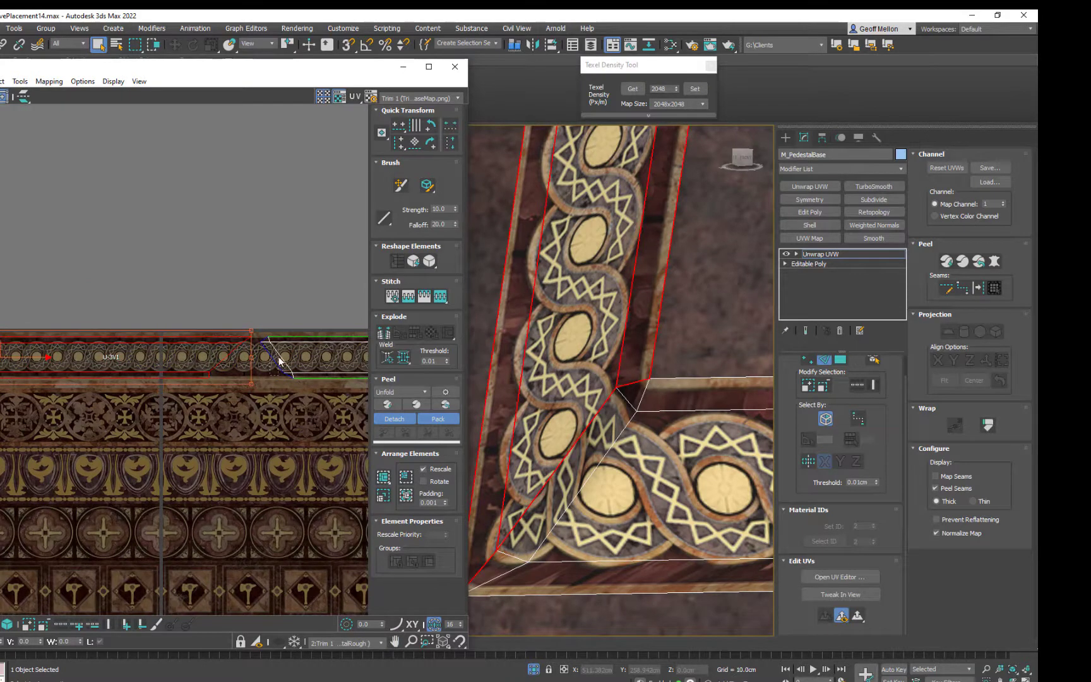
{"action": "left_click", "coordinate": [279, 359]}
{"action": "scroll", "coordinate": [287, 368], "scroll_direction": "up", "scroll_amount": 3}
{"action": "middle_click_drag", "start_coordinate": [324, 404], "coordinate": [279, 397]}
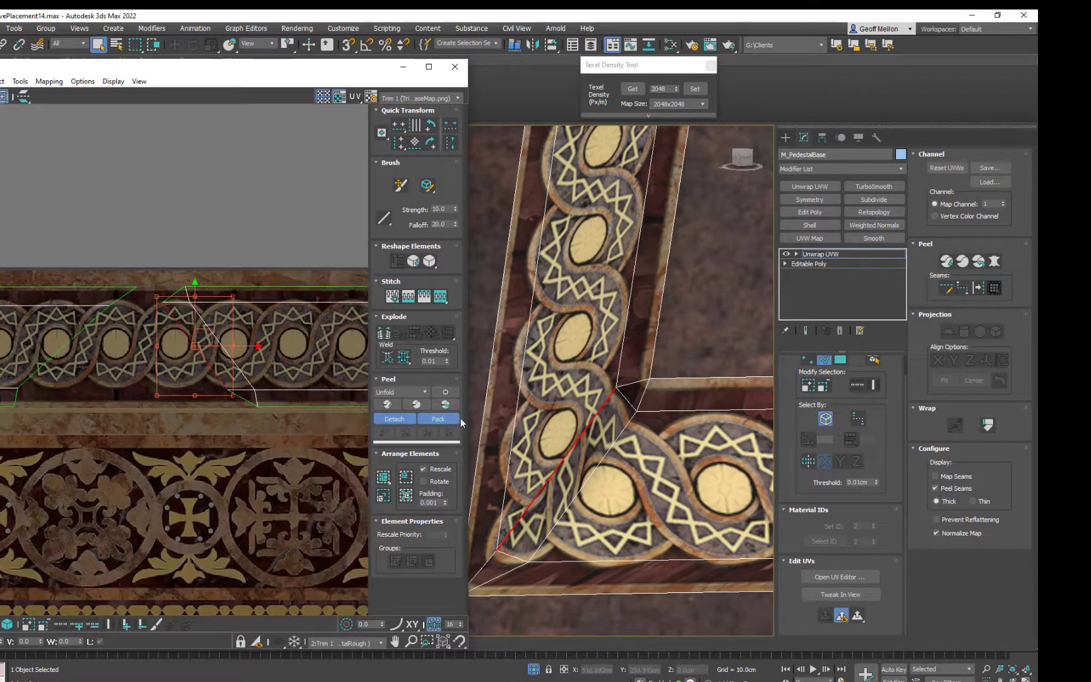
{"action": "middle_click_drag", "start_coordinate": [237, 316], "coordinate": [296, 354]}
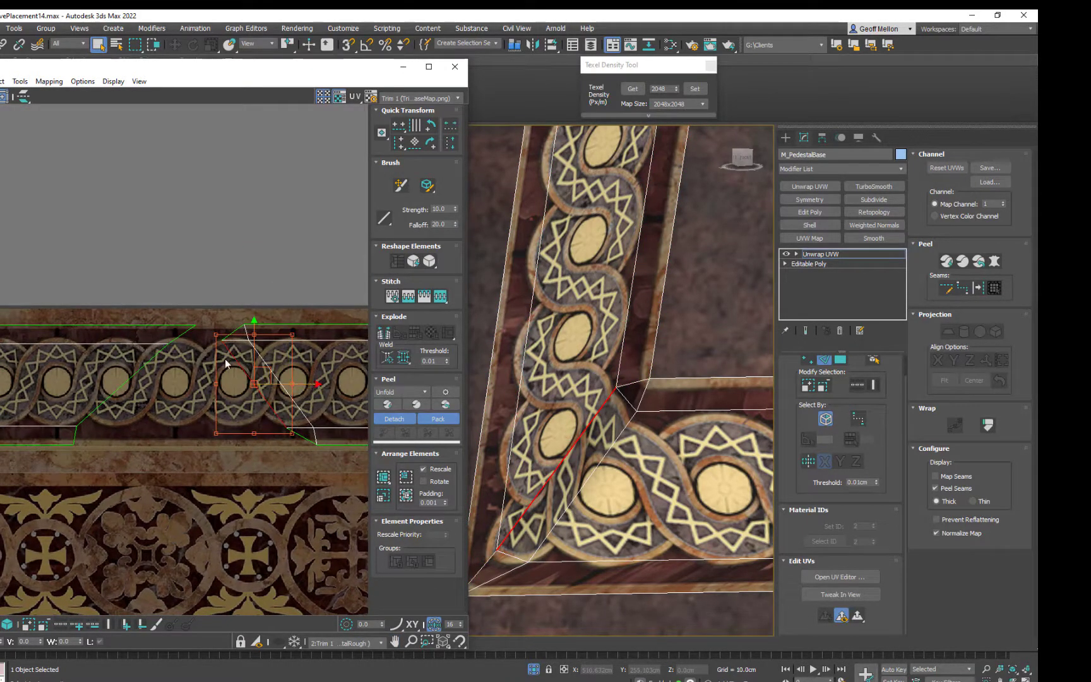
{"action": "left_click_drag", "start_coordinate": [305, 385], "coordinate": [310, 385]}
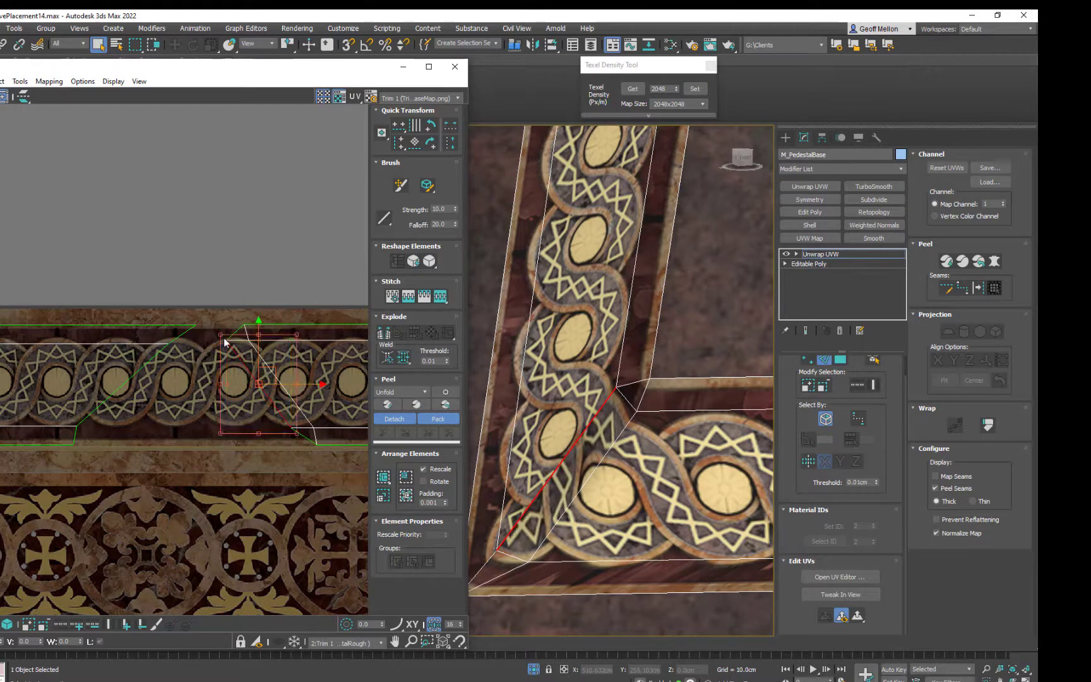
Adjust the U position of the inner corner vertices at the straightened strip's mitred end
{"action": "key", "text": "1"}
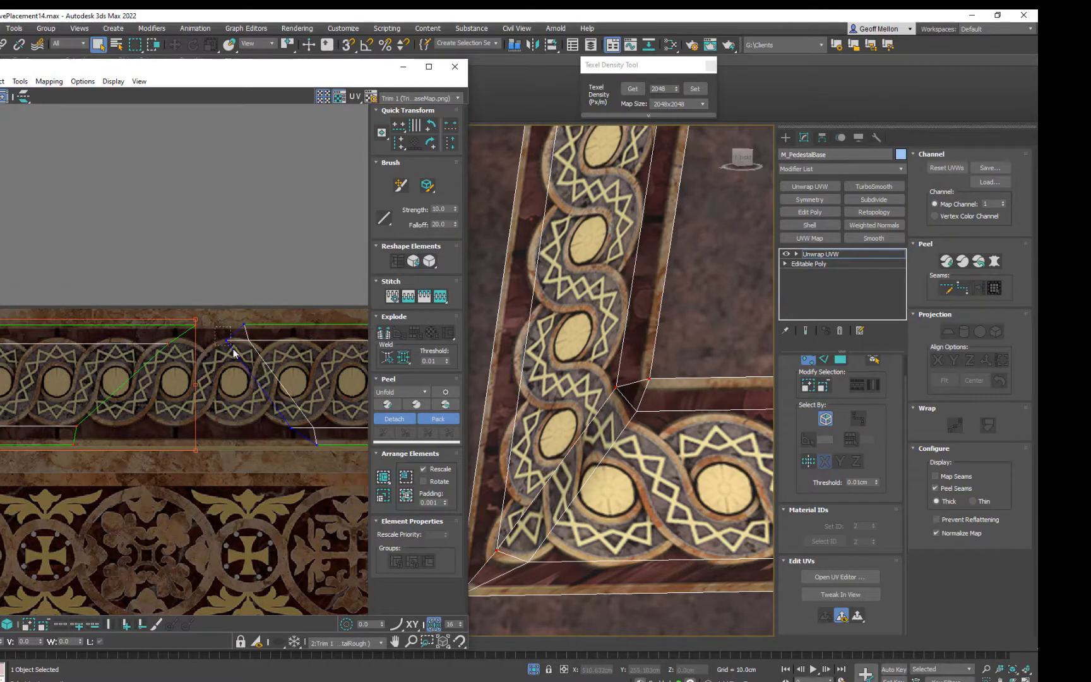
{"action": "left_click_drag", "start_coordinate": [233, 348], "coordinate": [304, 349]}
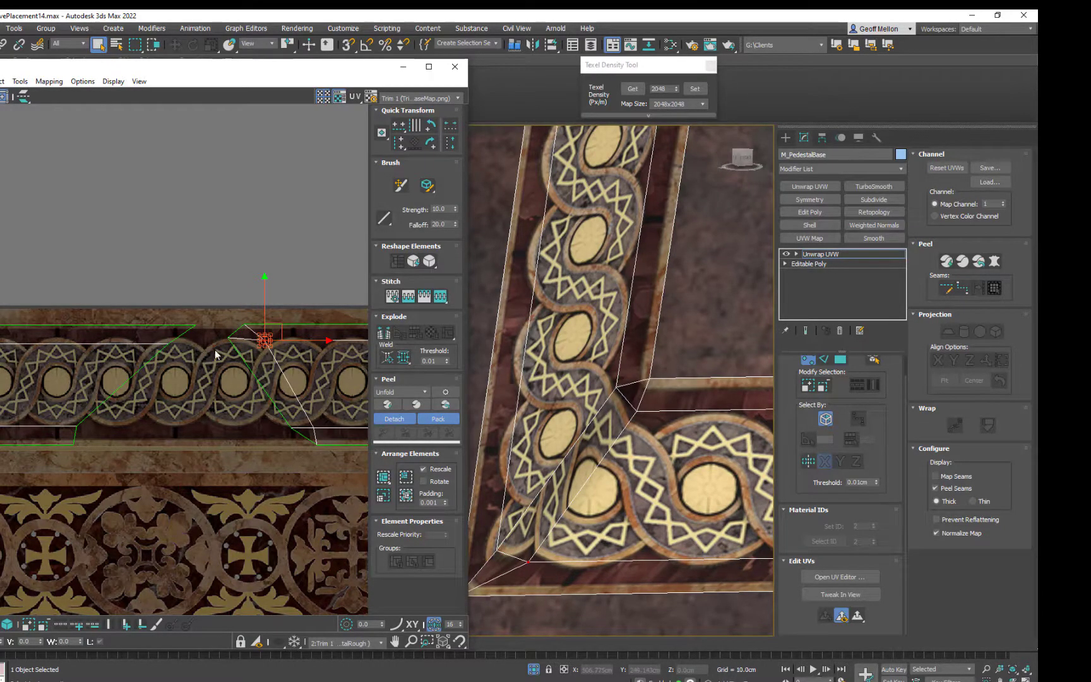
{"action": "middle_click_drag", "start_coordinate": [215, 350], "coordinate": [202, 372]}
{"action": "left_click_drag", "start_coordinate": [252, 368], "coordinate": [218, 342]}
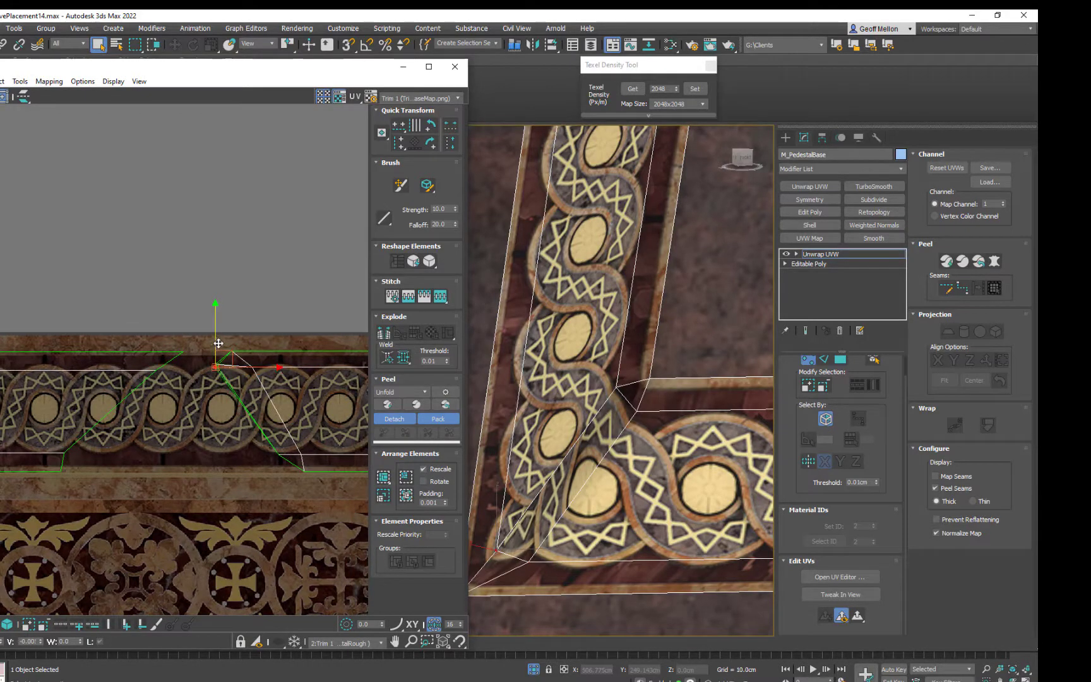
Examine the side strip's vertices beside the straightened strip's mitre in the guilloche row
{"action": "middle_click_drag", "start_coordinate": [199, 411], "coordinate": [291, 421]}
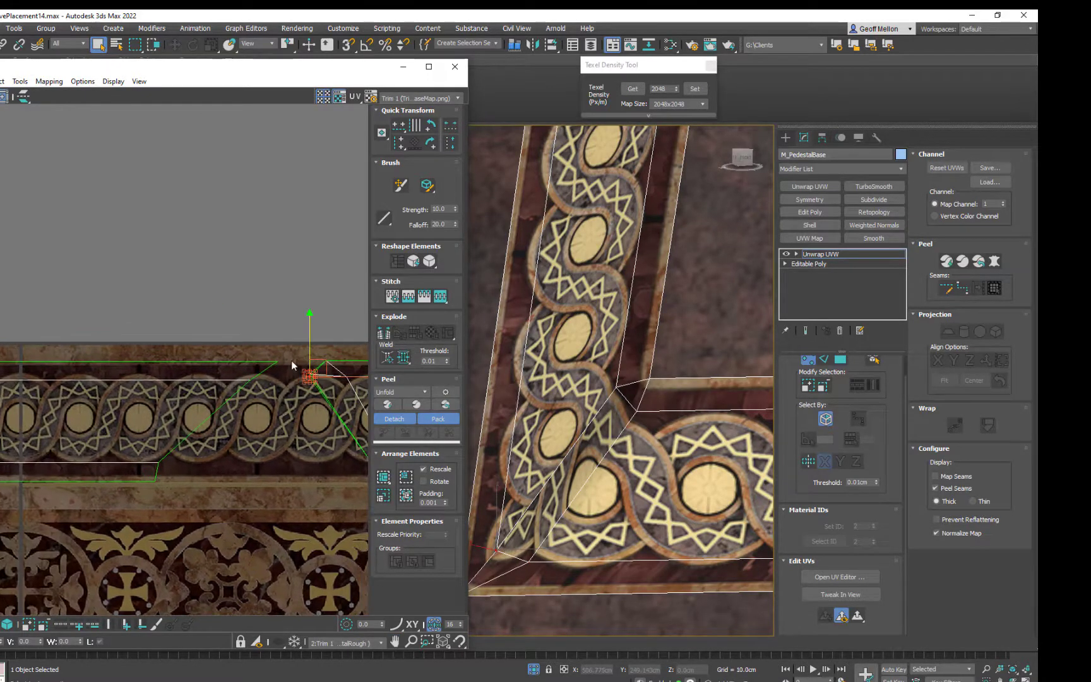
{"action": "scroll", "coordinate": [218, 409], "scroll_direction": "down", "scroll_amount": 3}
{"action": "scroll", "coordinate": [217, 413], "scroll_direction": "down", "scroll_amount": 3}
{"action": "middle_click_drag", "start_coordinate": [105, 396], "coordinate": [304, 404]}
{"action": "scroll", "coordinate": [305, 405], "scroll_direction": "up", "scroll_amount": 2}
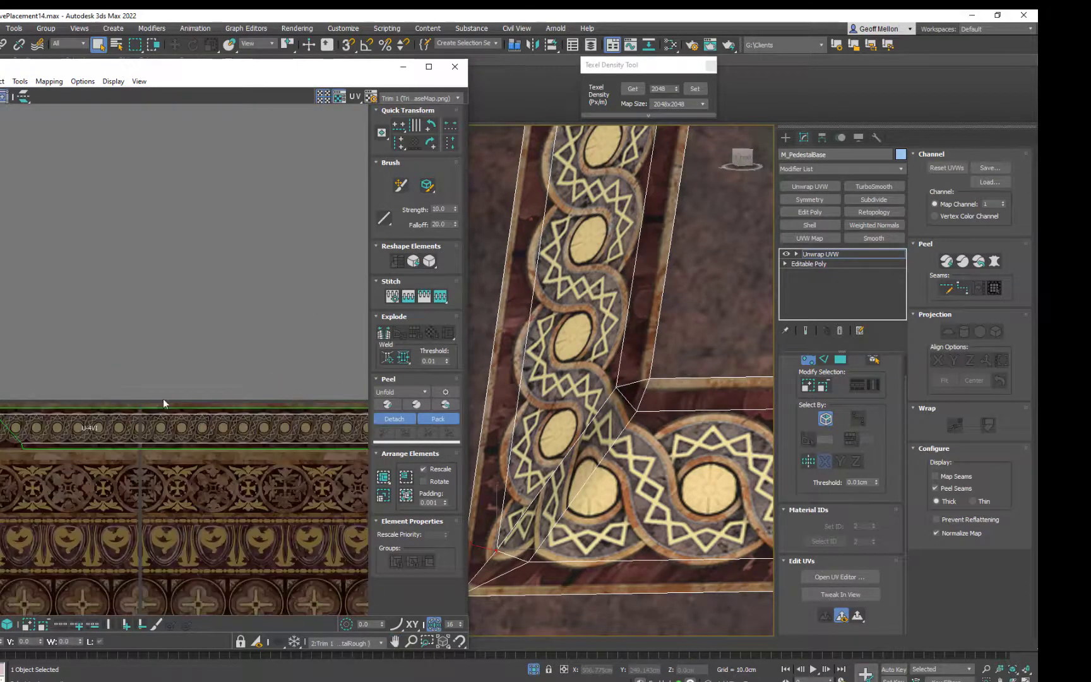
{"action": "scroll", "coordinate": [82, 424], "scroll_direction": "down", "scroll_amount": 3}
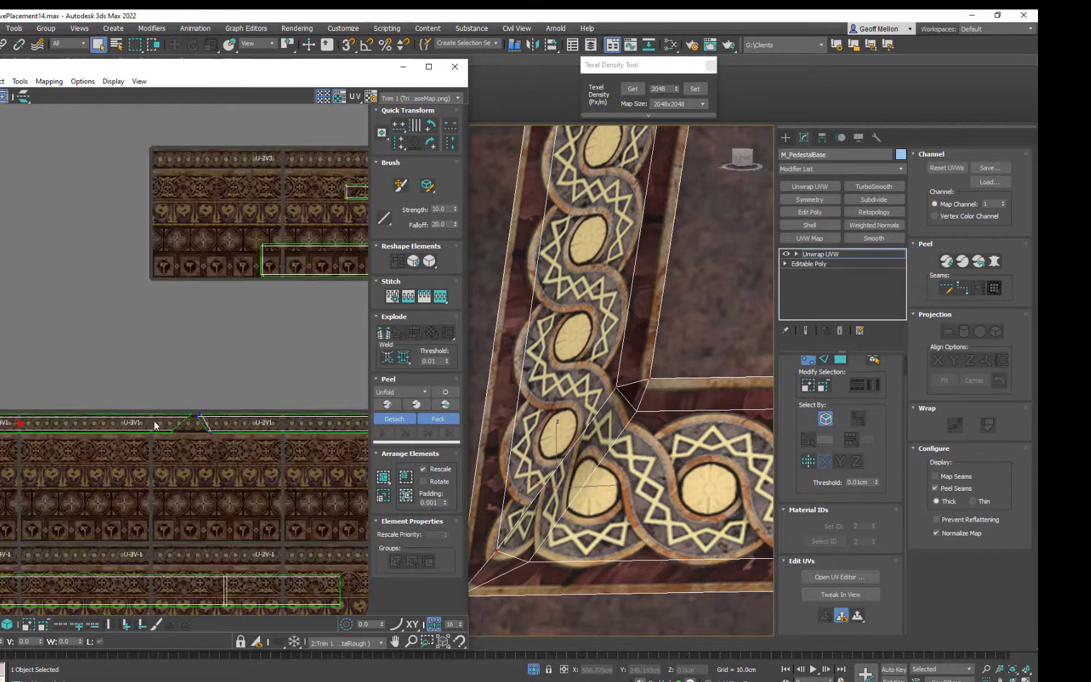
{"action": "left_click_drag", "start_coordinate": [188, 450], "coordinate": [191, 450]}
{"action": "scroll", "coordinate": [199, 421], "scroll_direction": "up", "scroll_amount": 5}
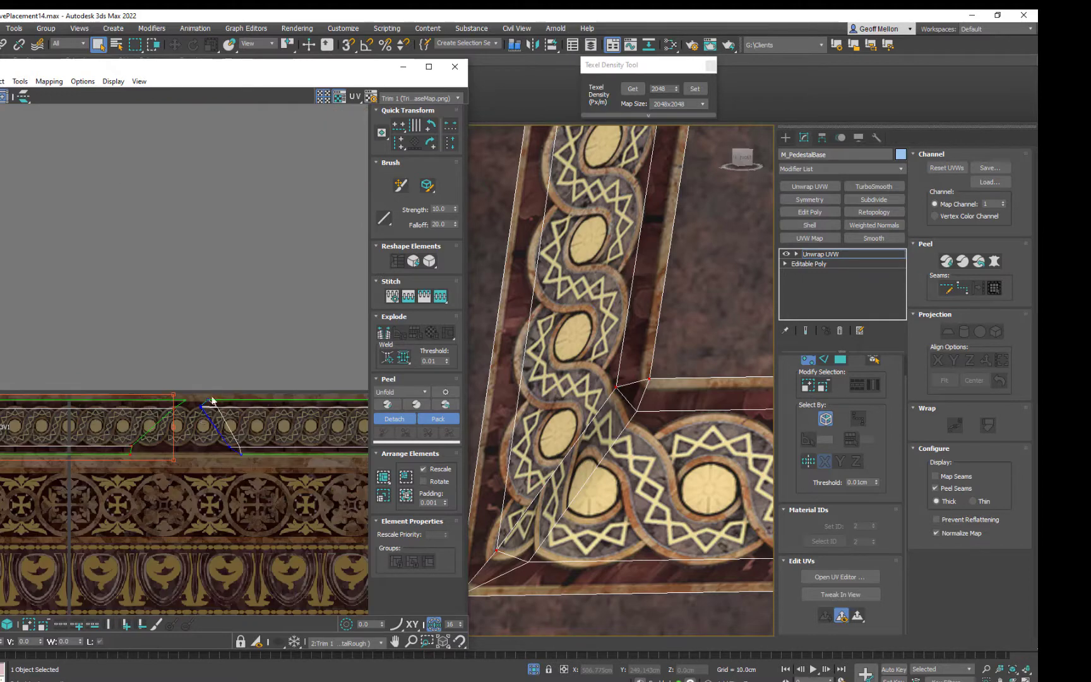
{"action": "middle_click_drag", "start_coordinate": [167, 399], "coordinate": [198, 384]}
{"action": "scroll", "coordinate": [273, 435], "scroll_direction": "up", "scroll_amount": 4}
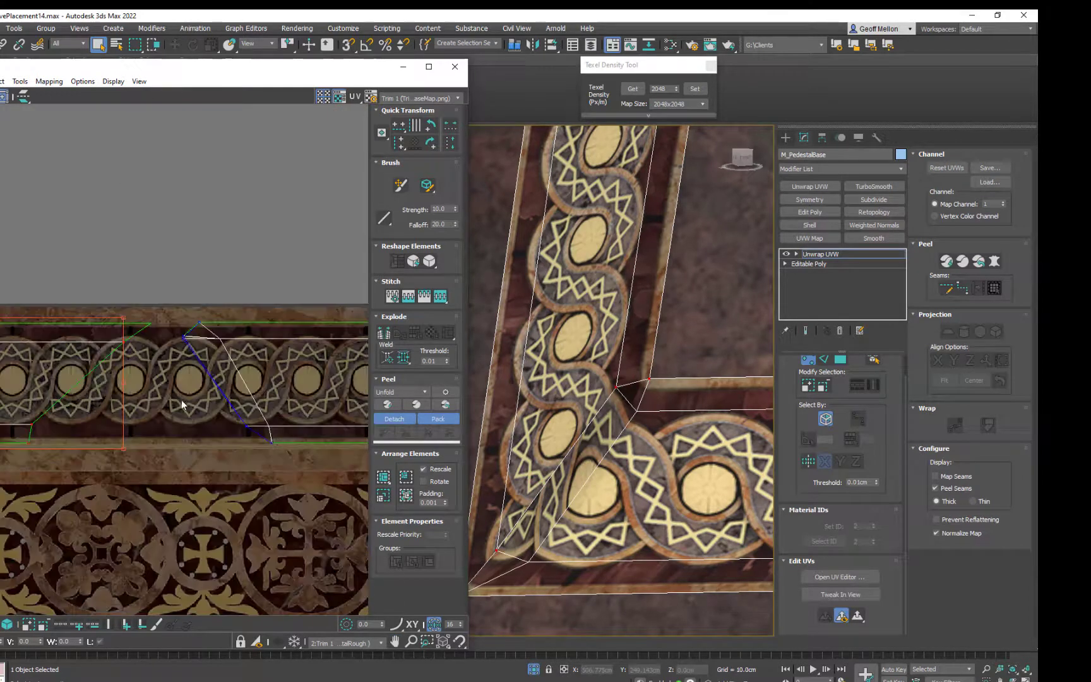
{"action": "middle_click_drag", "start_coordinate": [216, 432], "coordinate": [219, 441]}
Select the inner mitre vertices of both strips to identify their matching corners on the frame
{"action": "left_click", "coordinate": [228, 391]}
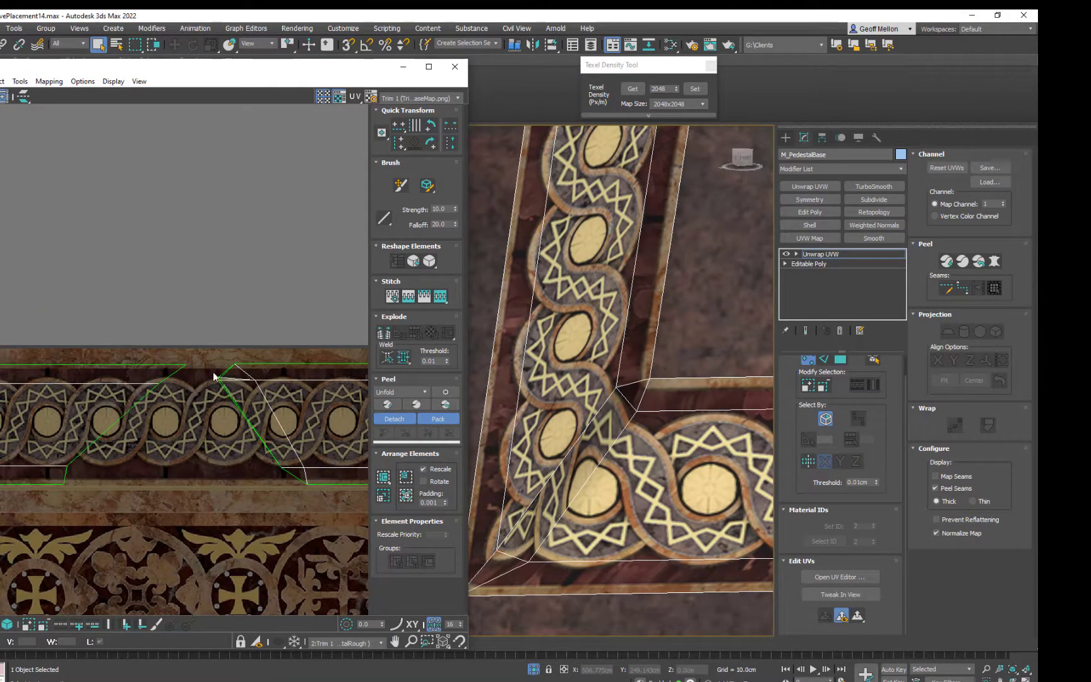
{"action": "left_click", "coordinate": [215, 377]}
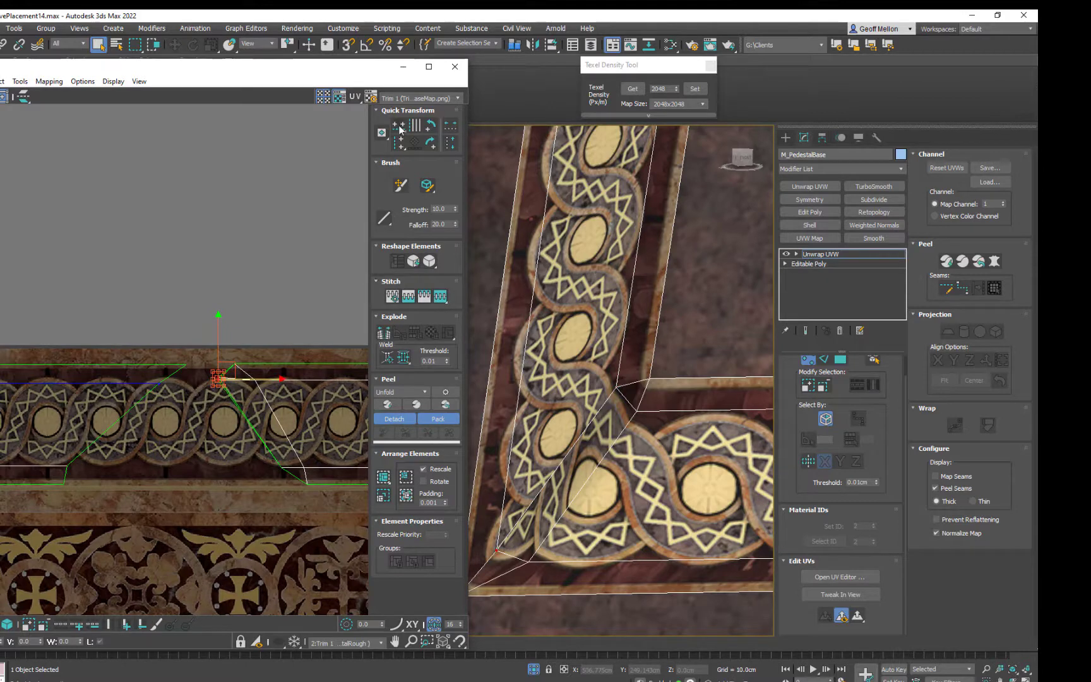
{"action": "middle_click_drag", "start_coordinate": [157, 436], "coordinate": [170, 392]}
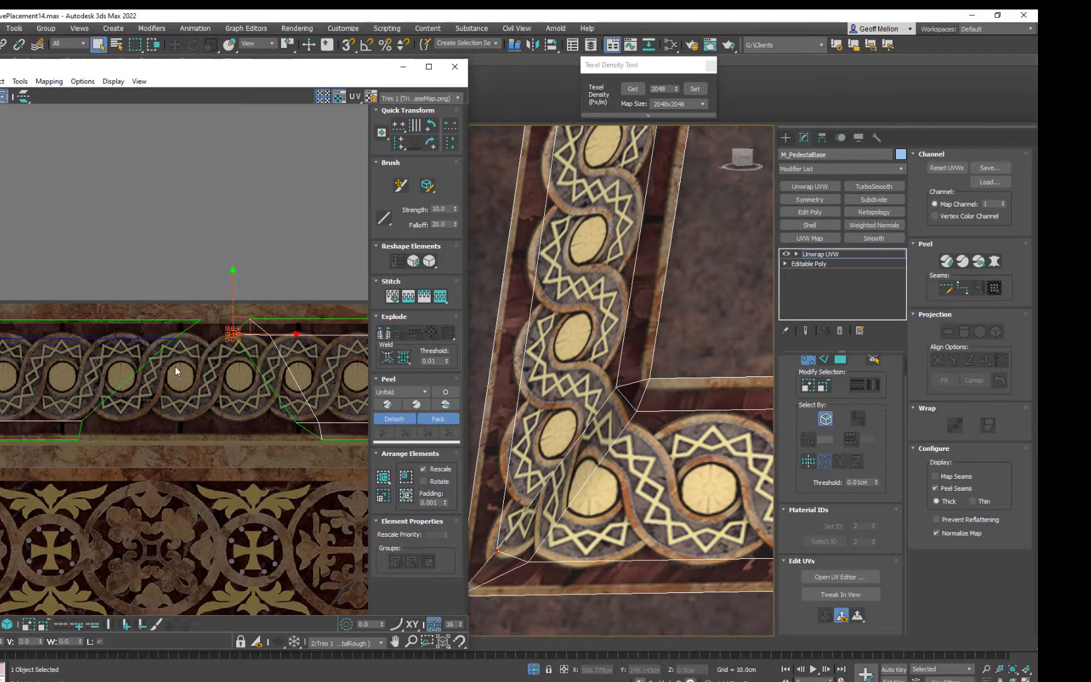
{"action": "left_click_drag", "start_coordinate": [192, 352], "coordinate": [158, 326]}
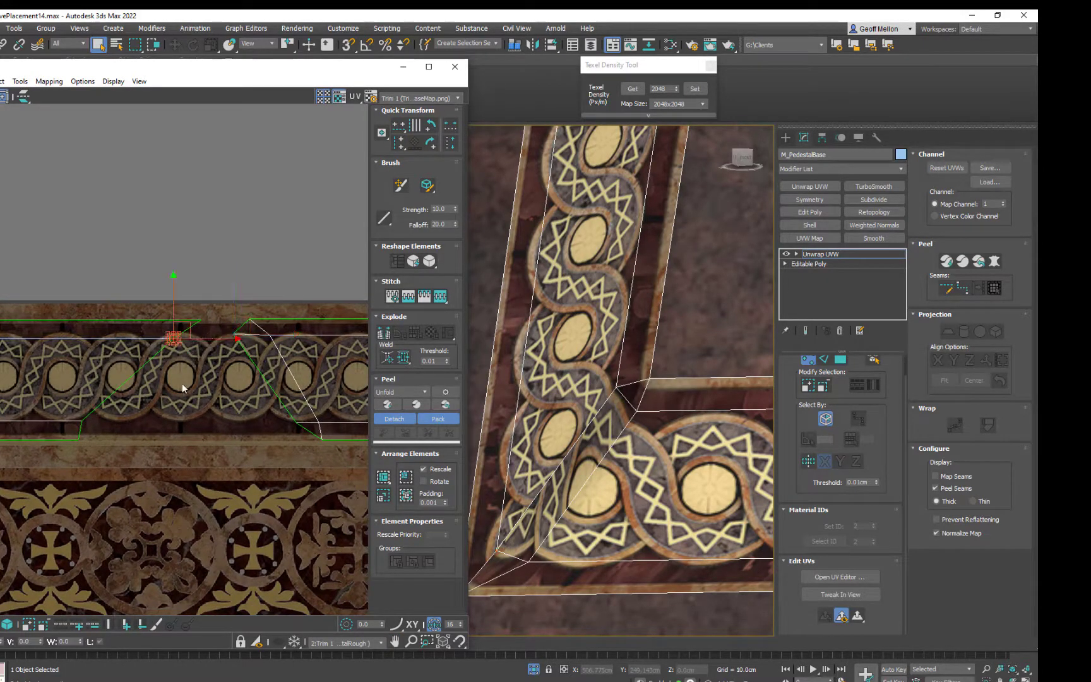
{"action": "left_click", "coordinate": [497, 551]}
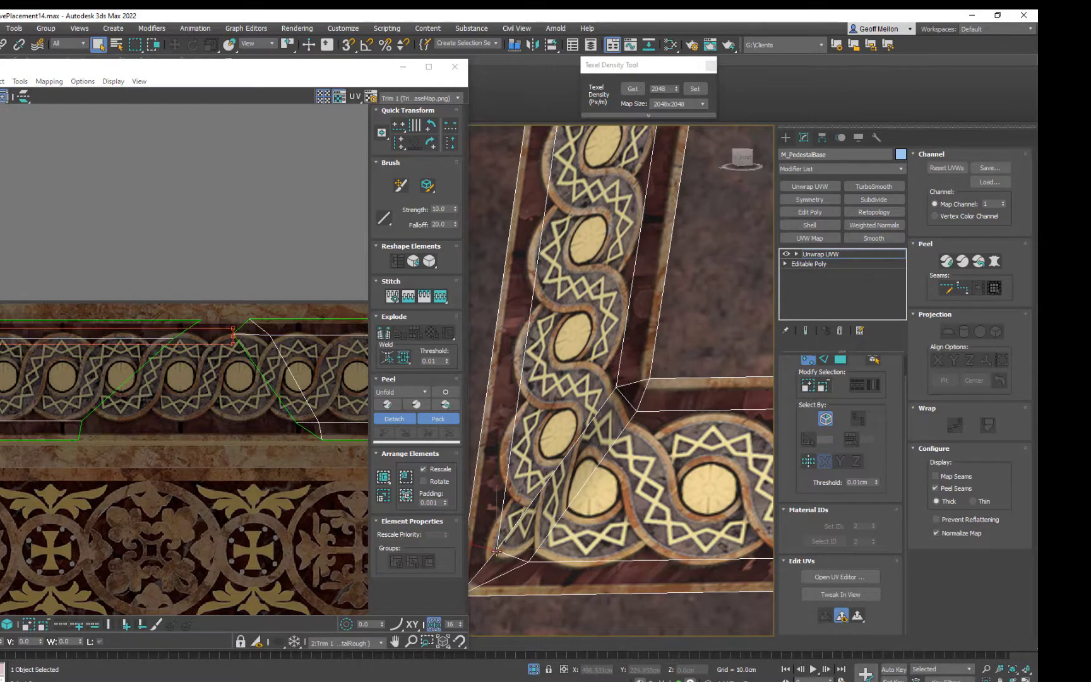
Select all of the side strip's UV vertices and mirror them horizontally
{"action": "scroll", "coordinate": [169, 372], "scroll_direction": "down", "scroll_amount": 5}
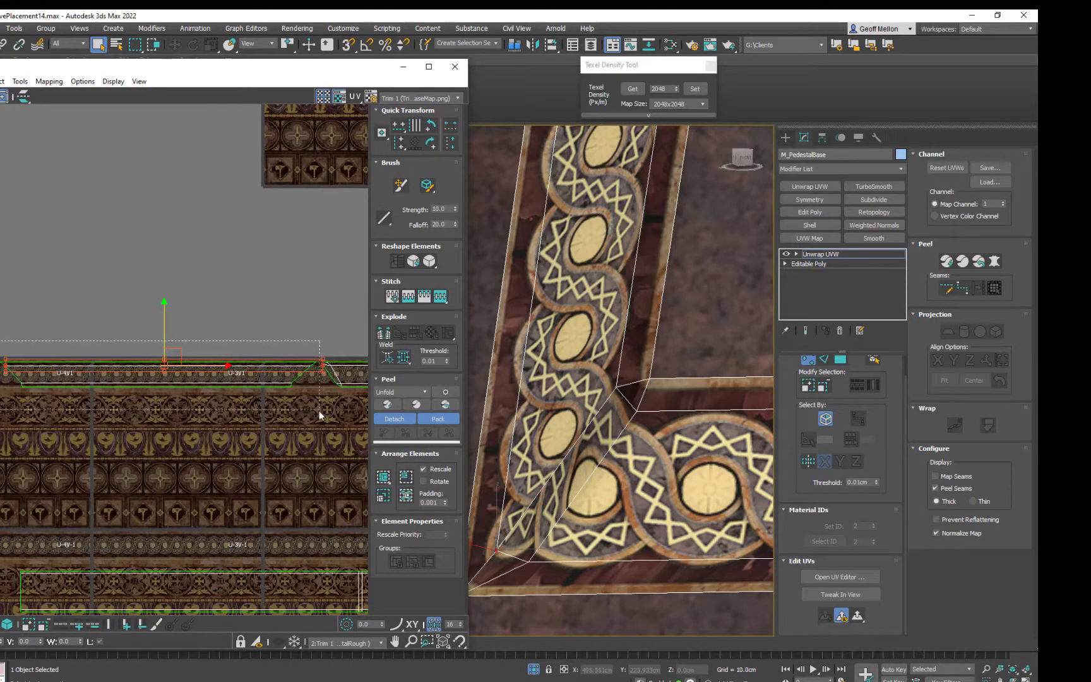
{"action": "left_click_drag", "start_coordinate": [319, 410], "coordinate": [21, 323]}
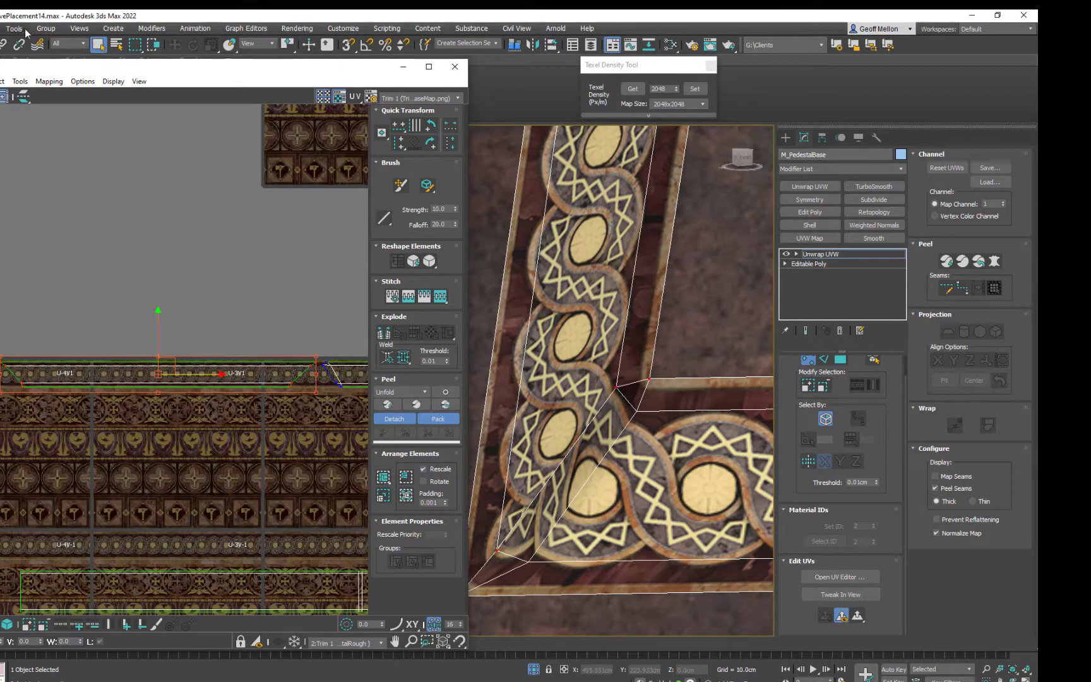
{"action": "left_click", "coordinate": [25, 94]}
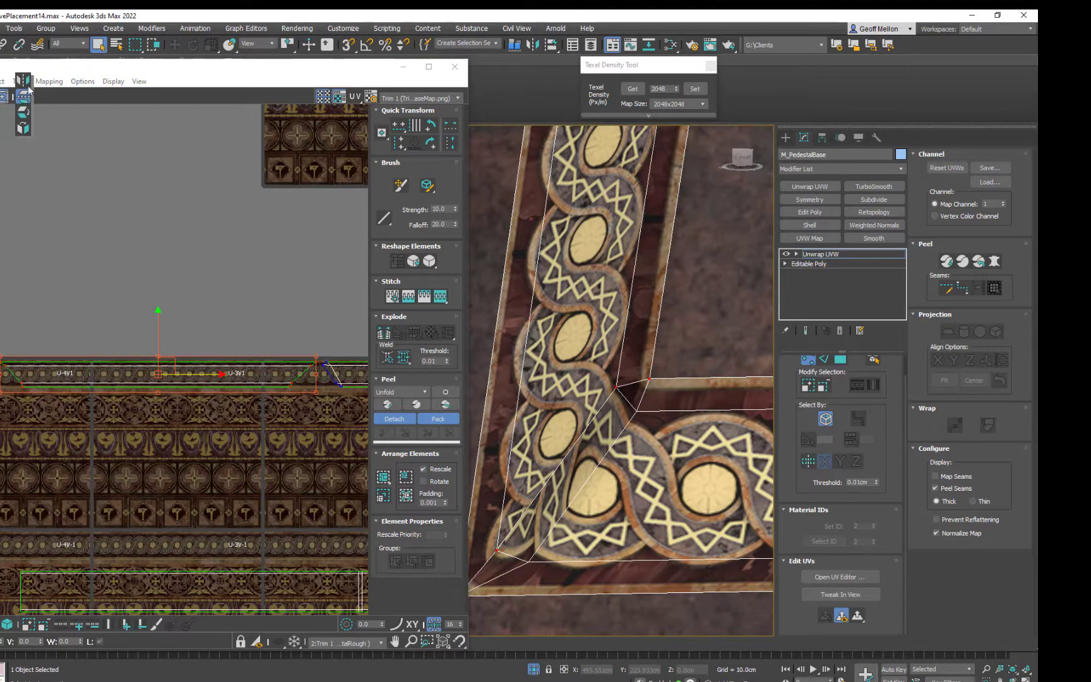
{"action": "left_click", "coordinate": [26, 93]}
Select the side strip's inner and outer vertices at its mitred end and move them along U toward the neighbouring strip's mitre
{"action": "scroll", "coordinate": [267, 346], "scroll_direction": "up", "scroll_amount": 3}
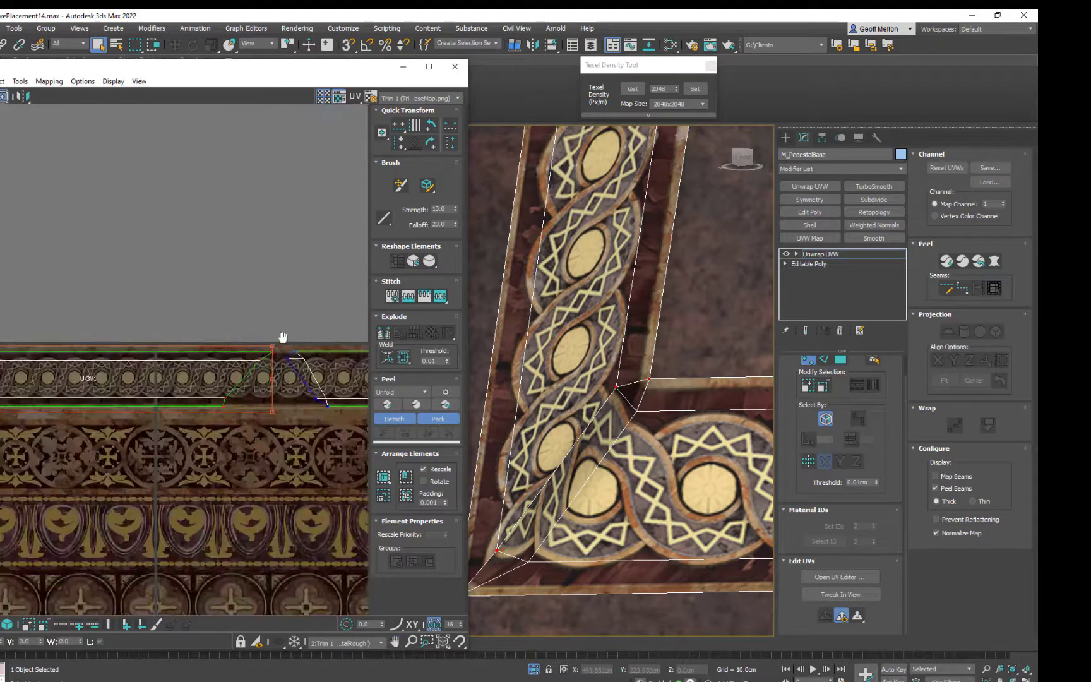
{"action": "scroll", "coordinate": [283, 337], "scroll_direction": "up", "scroll_amount": 3}
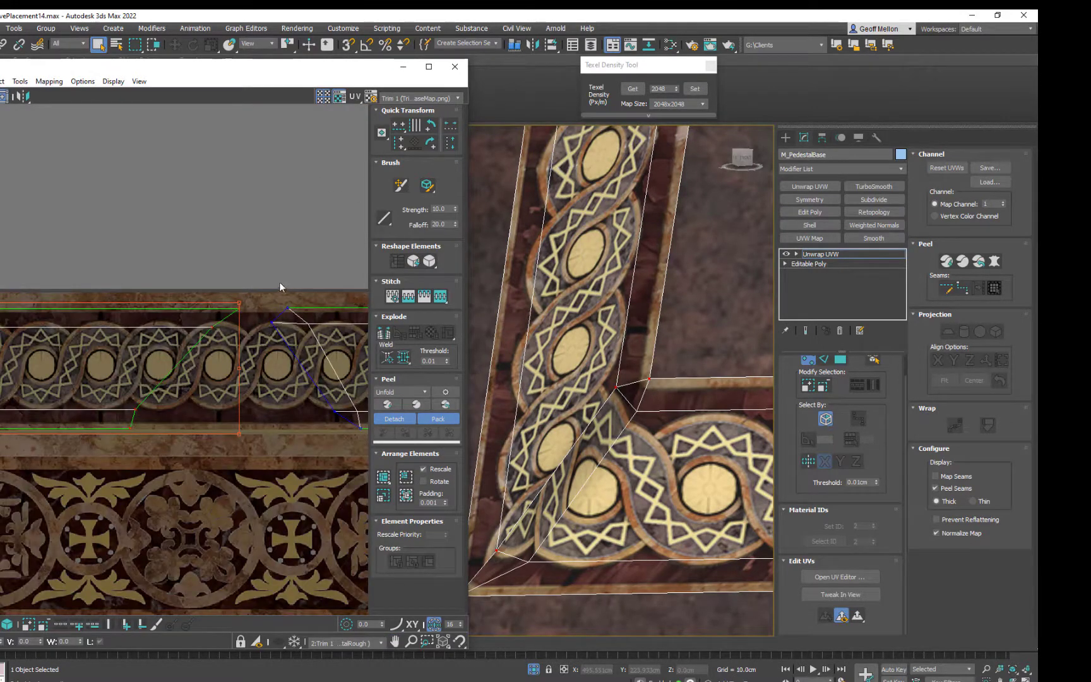
{"action": "left_click_drag", "start_coordinate": [246, 298], "coordinate": [205, 338]}
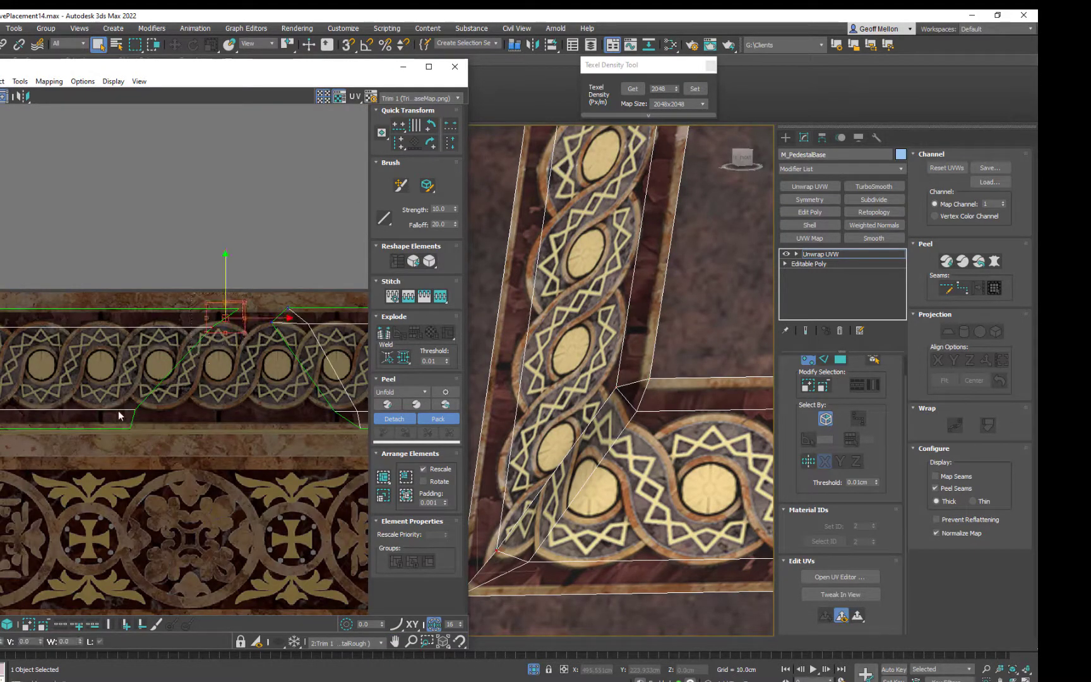
{"action": "left_click_drag", "start_coordinate": [119, 414], "coordinate": [273, 432], "text": "ctrl"}
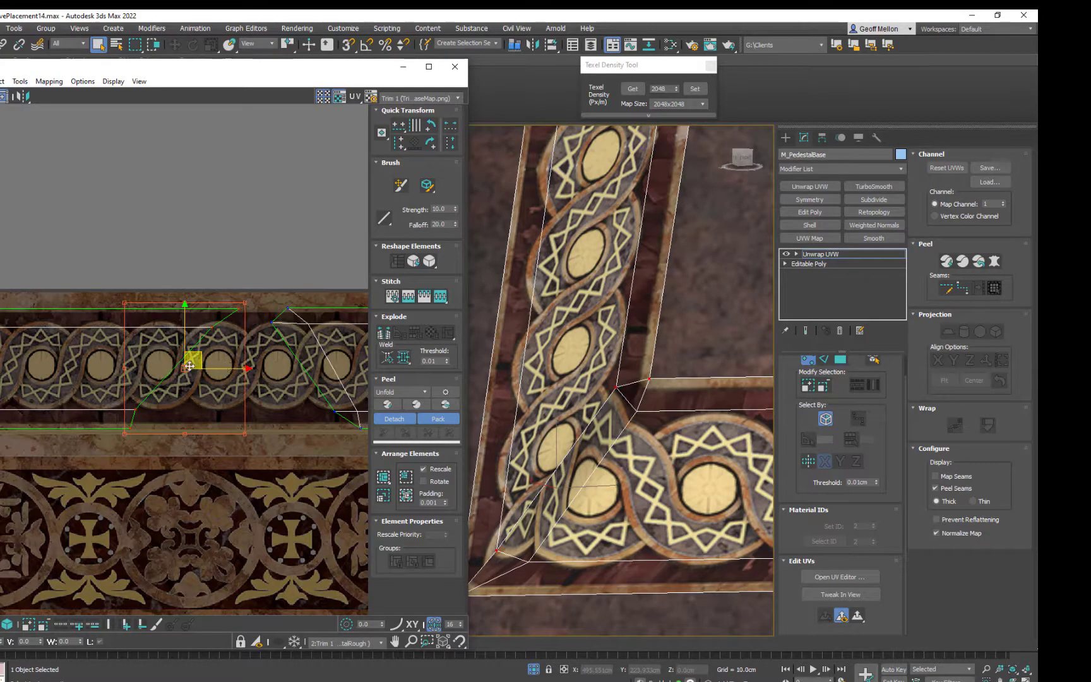
{"action": "mouse_move", "coordinate": [190, 366]}
{"action": "middle_mouse_down"}
{"action": "mouse_move", "coordinate": [189, 340]}
{"action": "mouse_move", "coordinate": [185, 350]}
{"action": "middle_mouse_up"}
{"action": "left_click_drag", "start_coordinate": [224, 357], "coordinate": [259, 337]}
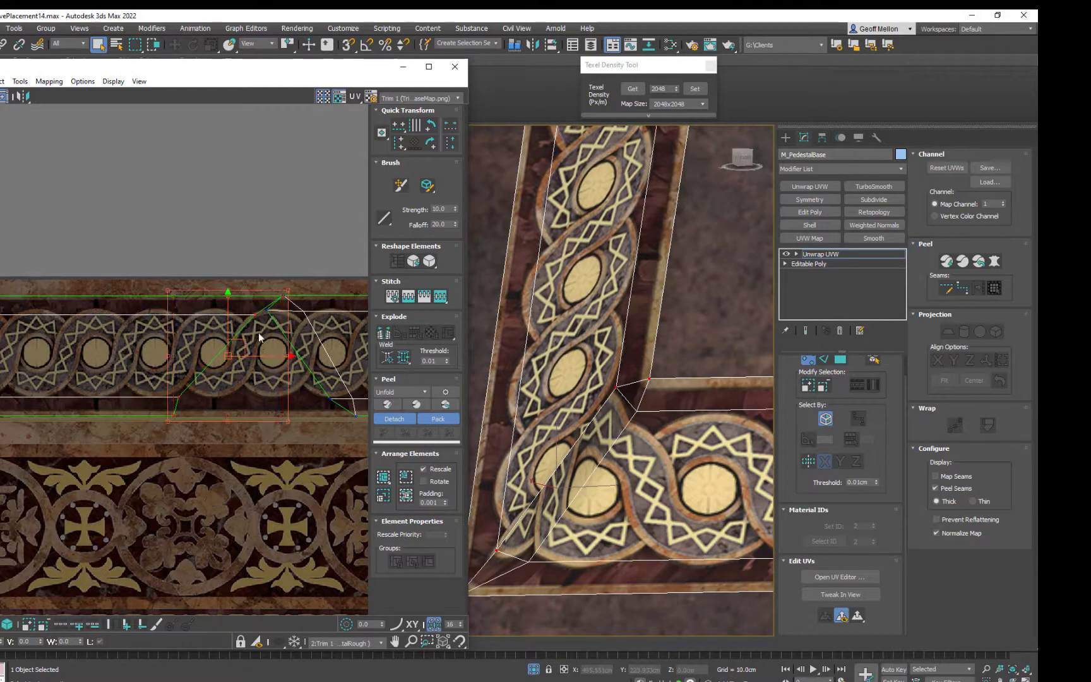
Align the inner mitre vertices along the guilloche's upper edge horizontally, and select the outer corner vertices above them
{"action": "scroll", "coordinate": [259, 336], "scroll_direction": "down", "scroll_amount": 5}
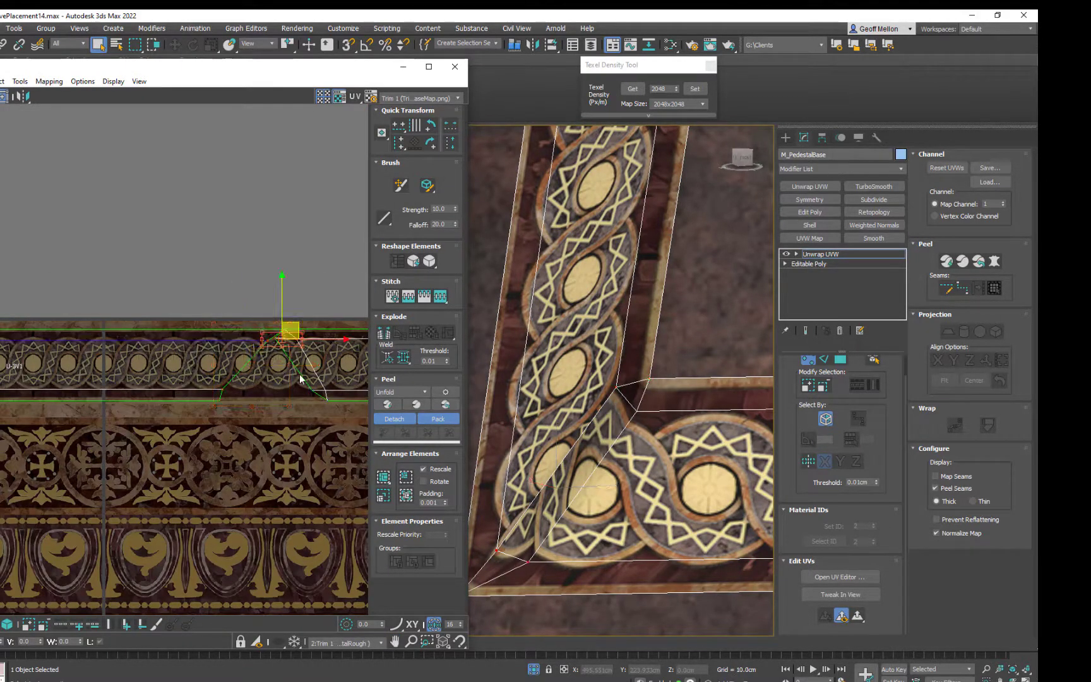
{"action": "middle_click_drag", "start_coordinate": [299, 374], "coordinate": [116, 377]}
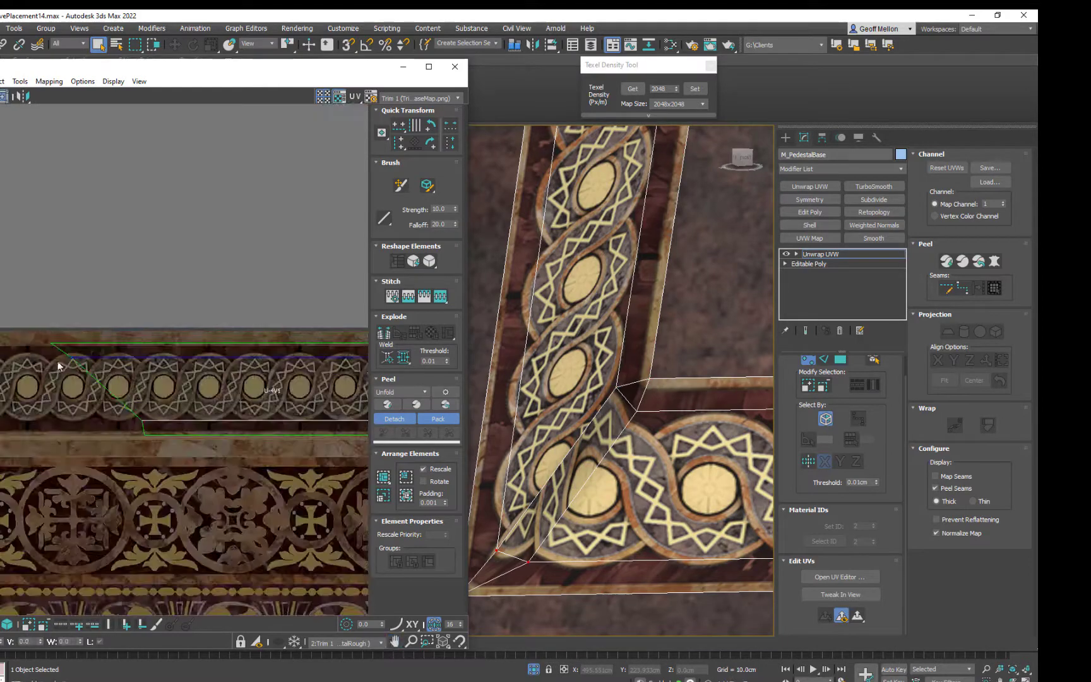
{"action": "scroll", "coordinate": [251, 382], "scroll_direction": "down", "scroll_amount": 4}
{"action": "scroll", "coordinate": [290, 376], "scroll_direction": "up", "scroll_amount": 4}
{"action": "scroll", "coordinate": [289, 376], "scroll_direction": "up", "scroll_amount": 6}
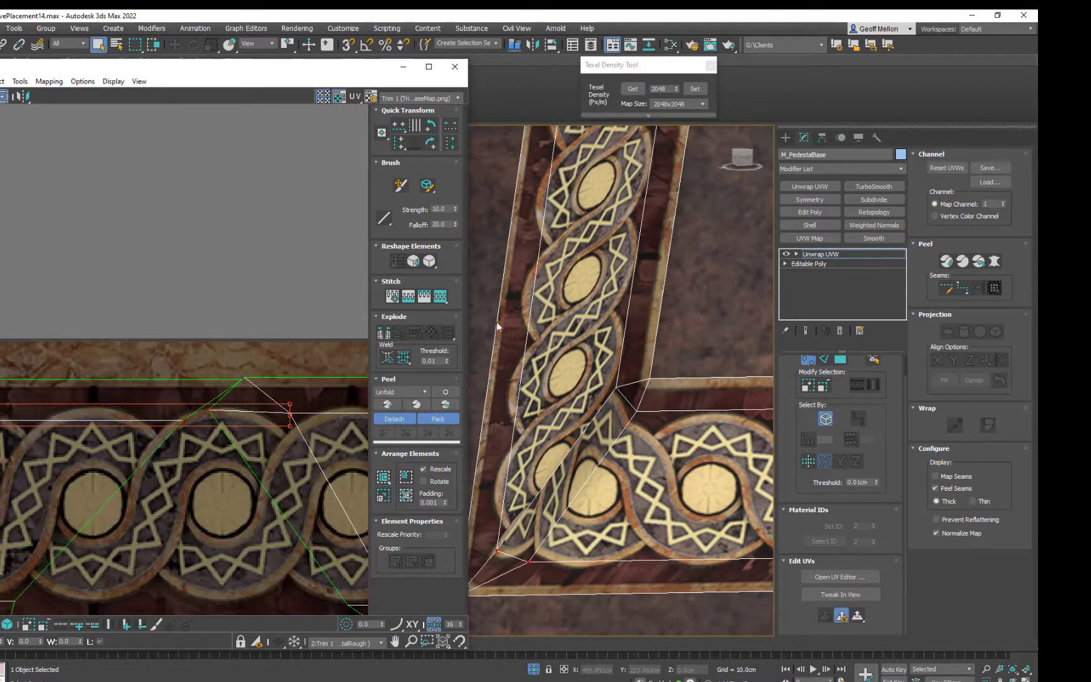
{"action": "left_click", "coordinate": [399, 125]}
{"action": "middle_click_drag", "start_coordinate": [206, 443], "coordinate": [209, 439]}
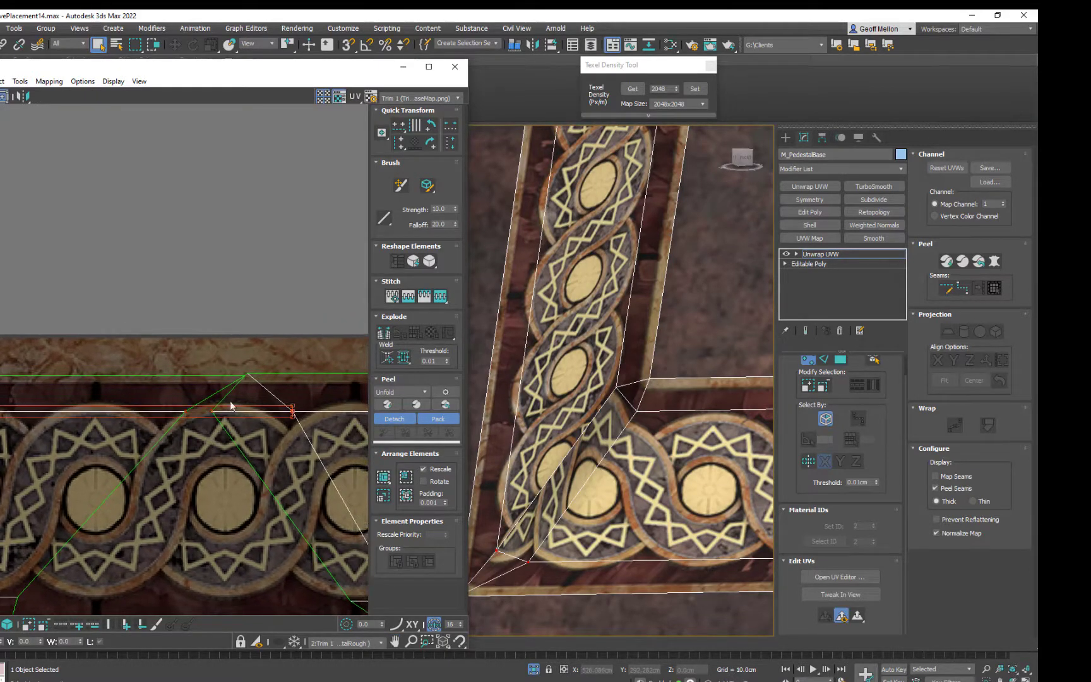
{"action": "left_click_drag", "start_coordinate": [233, 383], "coordinate": [232, 383]}
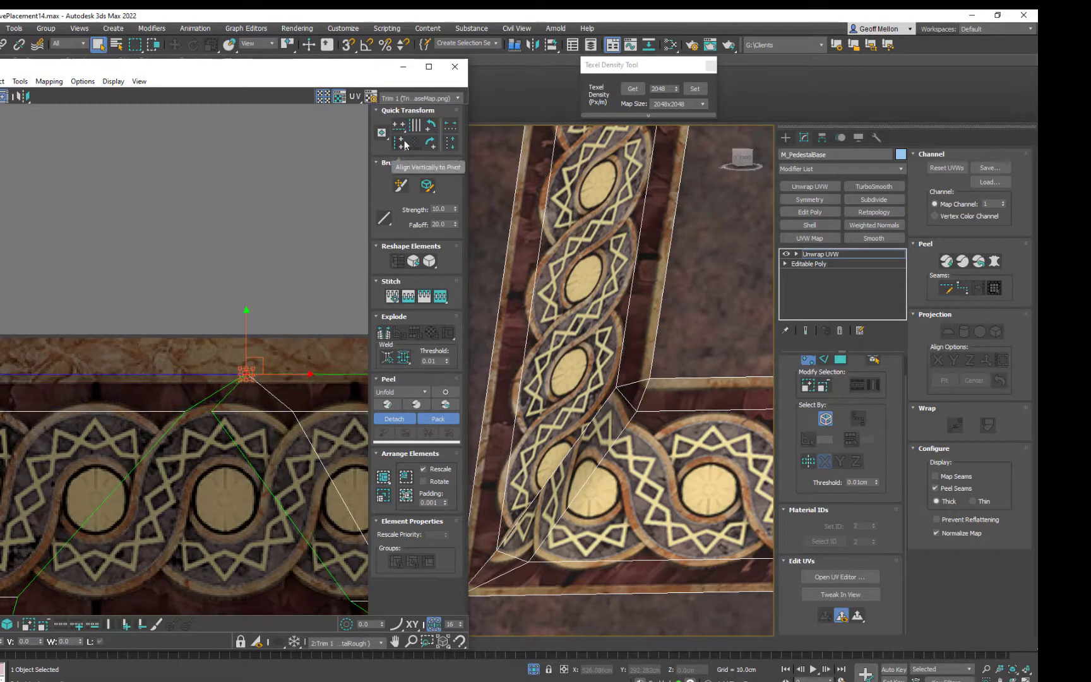
Shift the side strip's two lower mitre vertices along U to adjust the slant of the mitre
{"action": "middle_click_drag", "start_coordinate": [565, 486], "coordinate": [574, 399]}
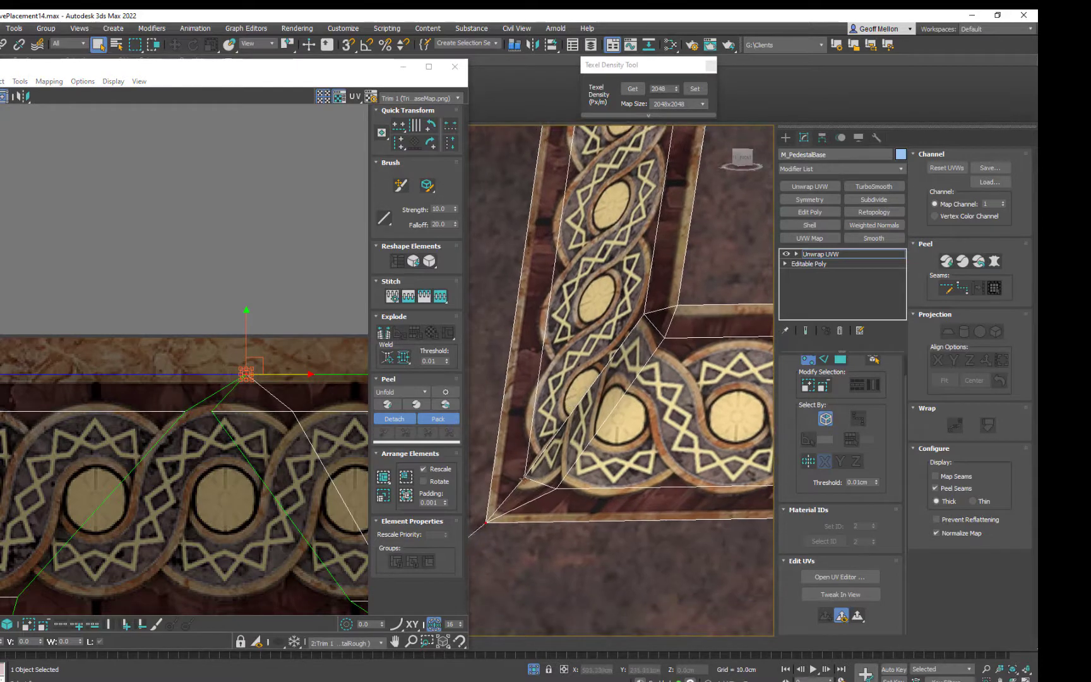
{"action": "scroll", "coordinate": [233, 373], "scroll_direction": "down", "scroll_amount": 3}
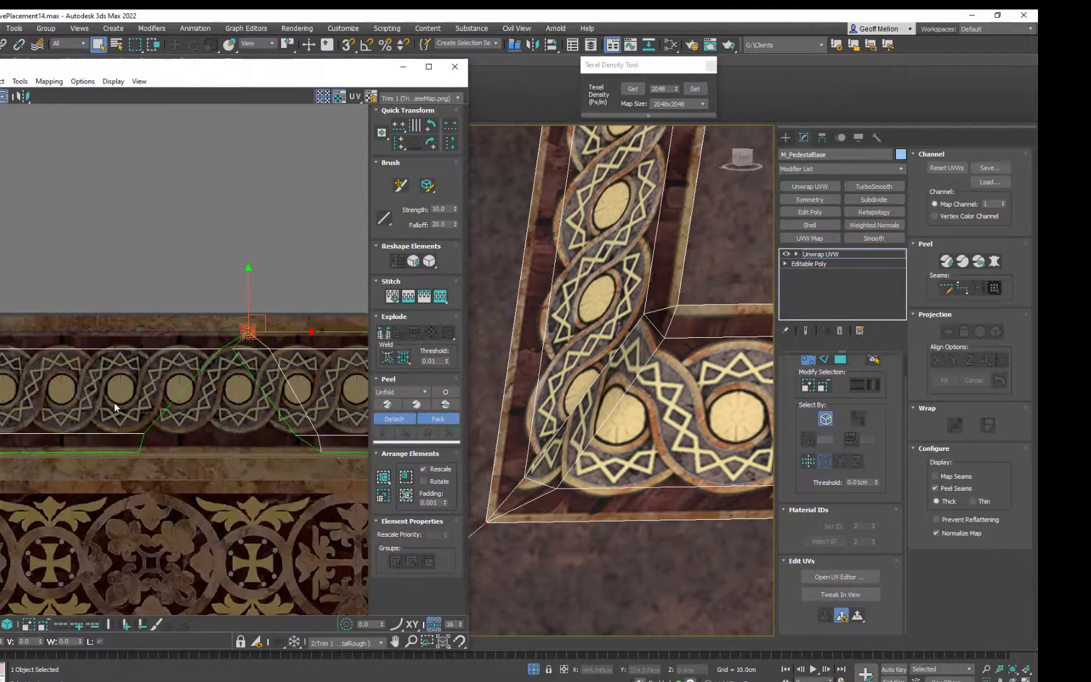
{"action": "left_click", "coordinate": [141, 447]}
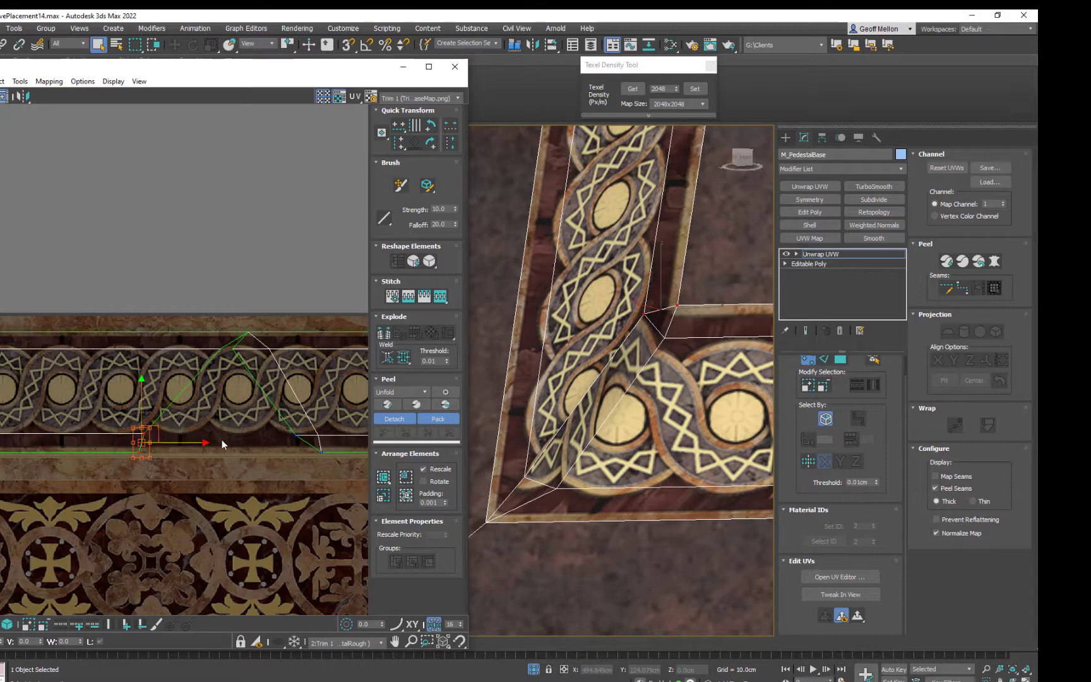
{"action": "left_click_drag", "start_coordinate": [119, 442], "coordinate": [153, 423]}
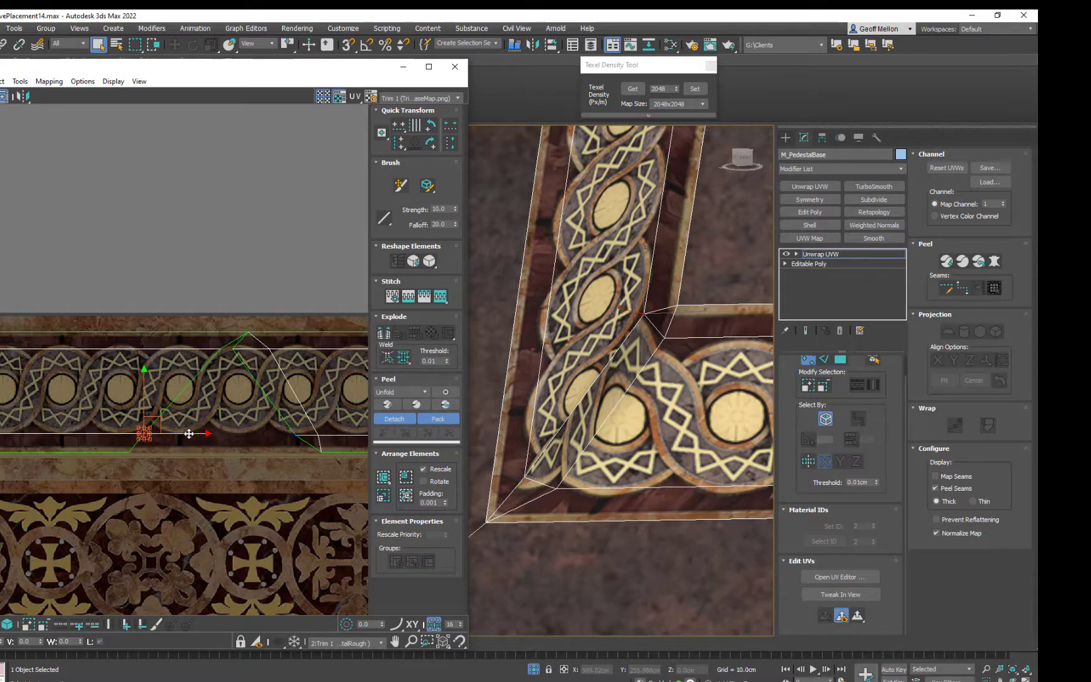
{"action": "mouse_move", "coordinate": [187, 436]}
{"action": "left_mouse_down"}
{"action": "mouse_move", "coordinate": [175, 444]}
{"action": "mouse_move", "coordinate": [197, 455]}
{"action": "left_mouse_up"}
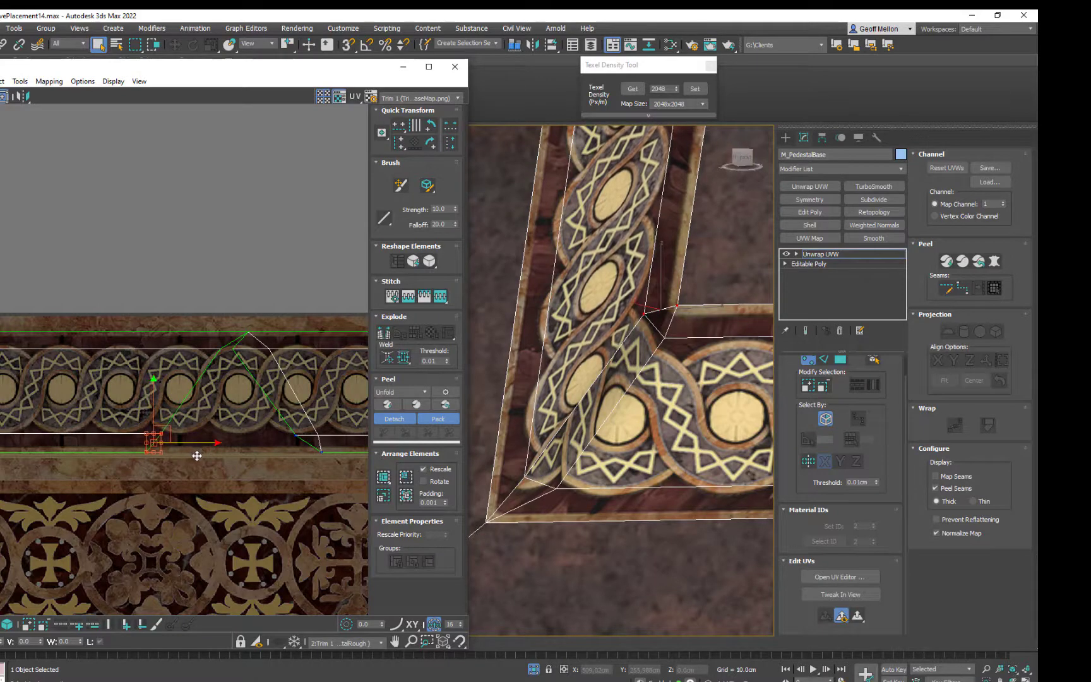
Nudge the side strip's upper inner and outer mitre vertices slightly along U
{"action": "middle_click_drag", "start_coordinate": [193, 397], "coordinate": [225, 428]}
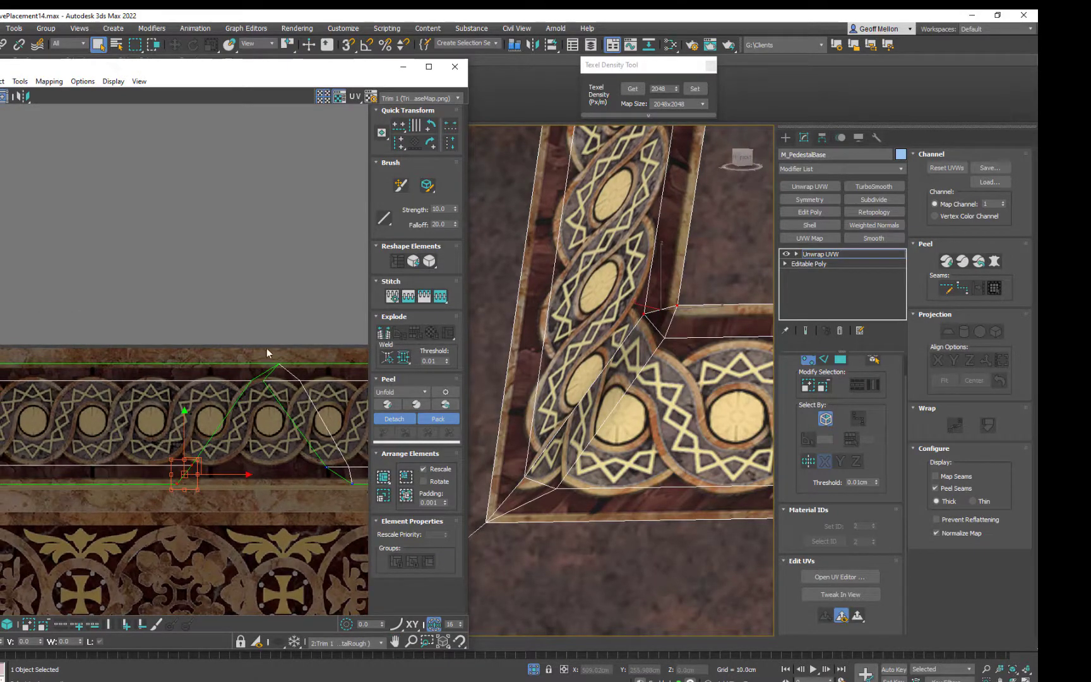
{"action": "left_click", "coordinate": [251, 377]}
{"action": "key", "text": "2"}
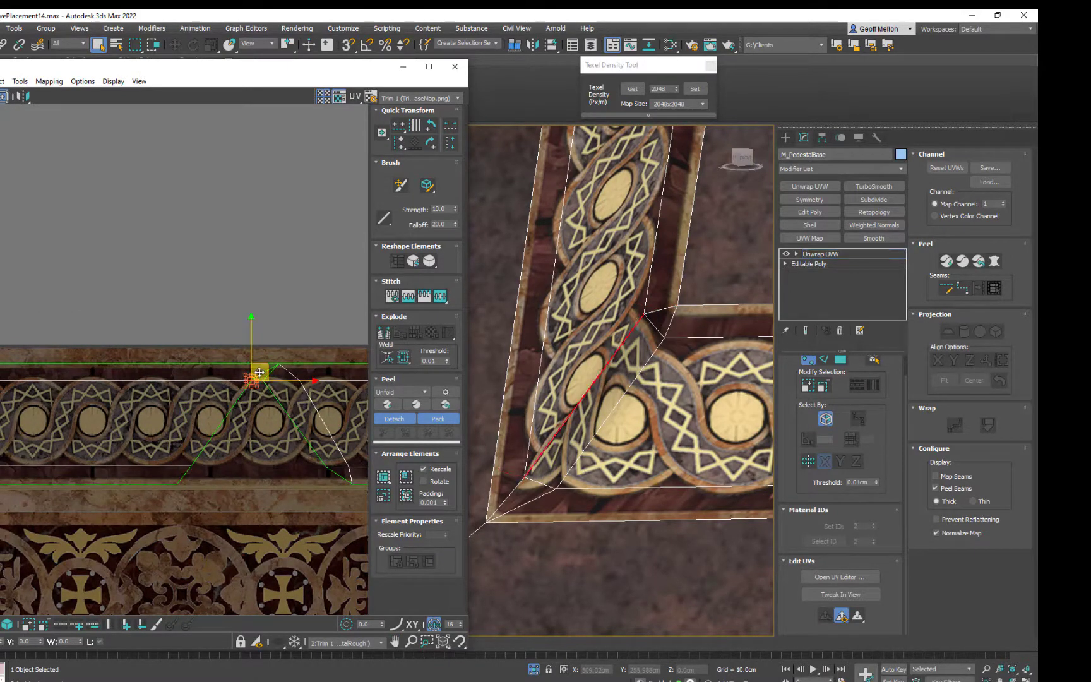
{"action": "left_click", "coordinate": [255, 377]}
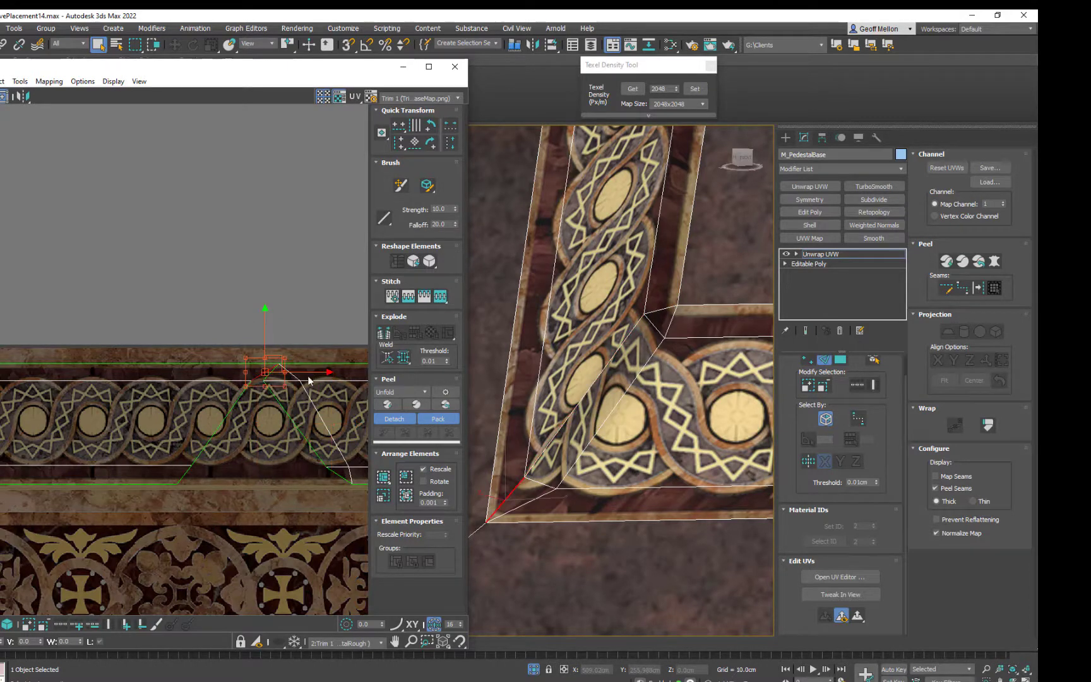
{"action": "left_click_drag", "start_coordinate": [306, 371], "coordinate": [301, 372]}
{"action": "key", "text": "1"}
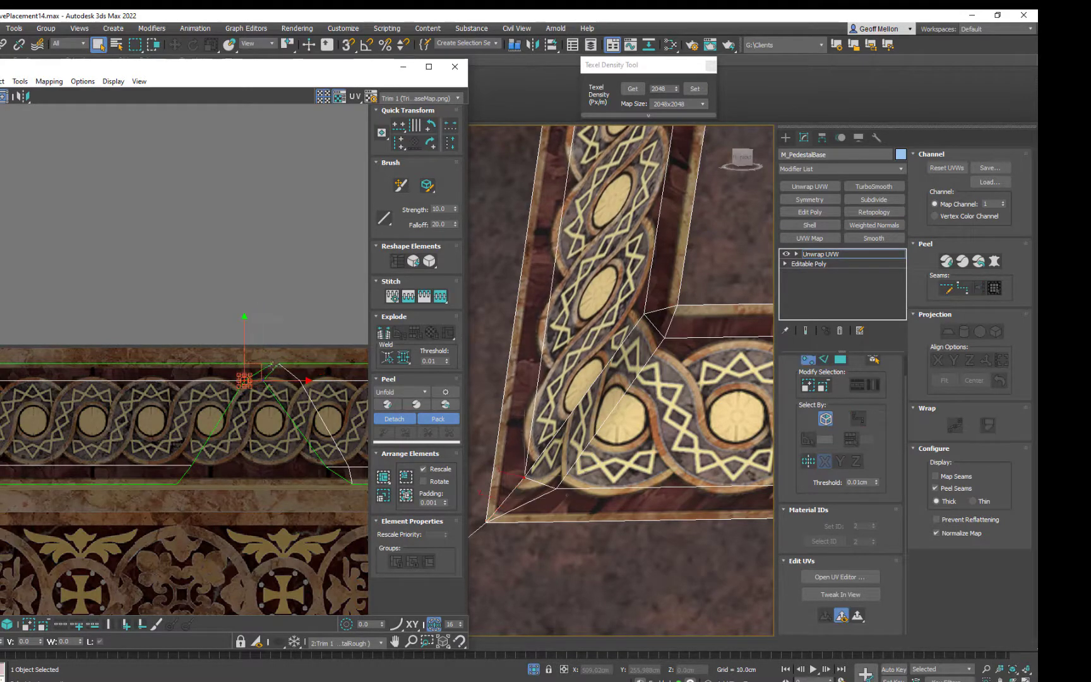
{"action": "left_click", "coordinate": [272, 365]}
{"action": "left_click_drag", "start_coordinate": [302, 363], "coordinate": [299, 363]}
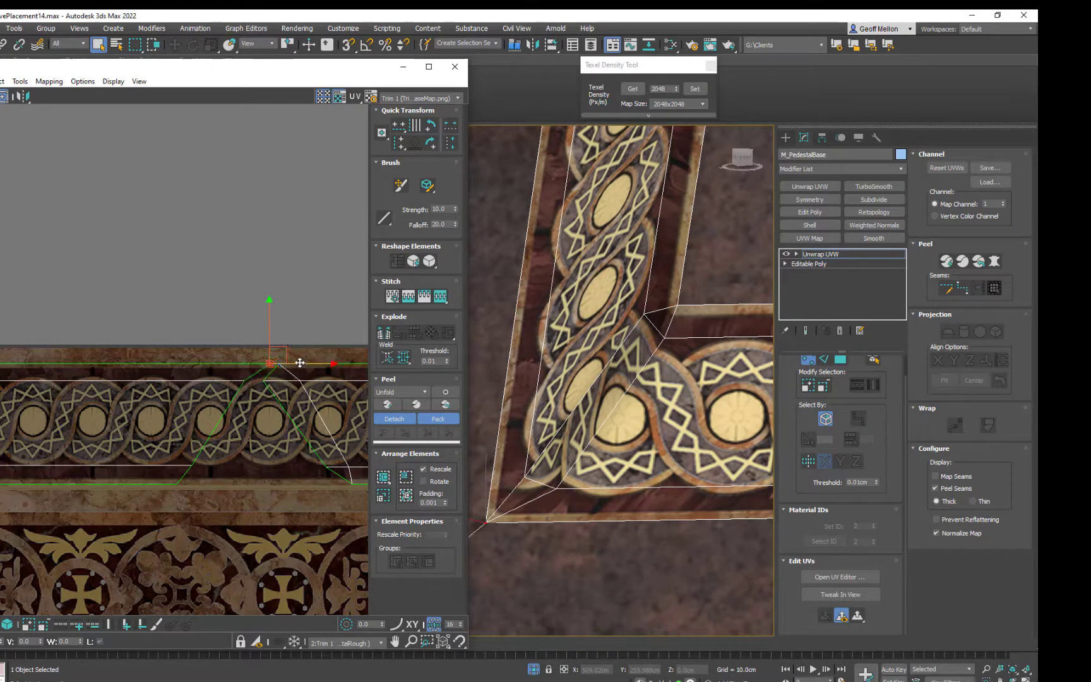
Select all vertices of the side strip's mitred end and shift them along U, away from the neighbouring strip's mitre
{"action": "left_click_drag", "start_coordinate": [214, 334], "coordinate": [260, 399]}
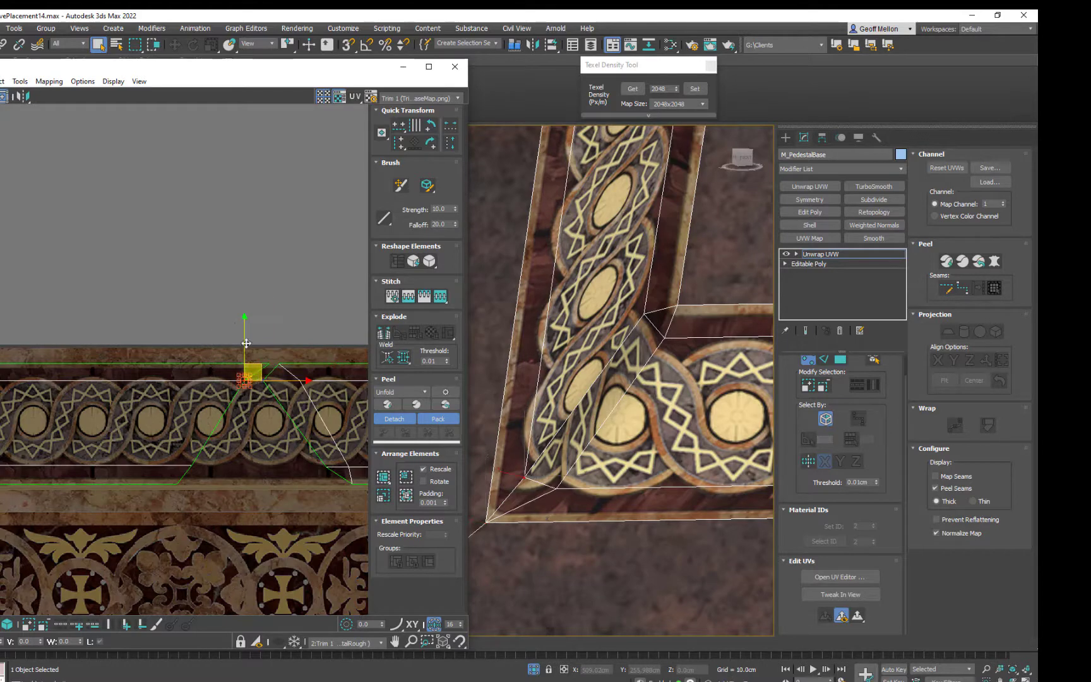
{"action": "left_click", "coordinate": [272, 364], "text": "ctrl"}
{"action": "key", "text": "alt+l"}
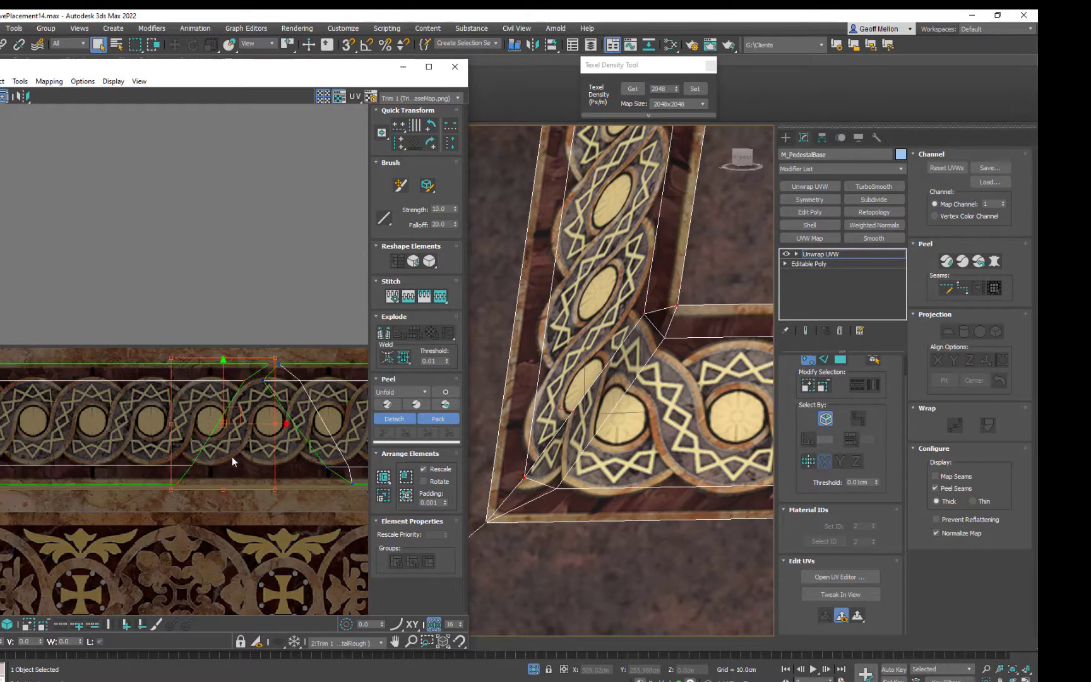
{"action": "left_click_drag", "start_coordinate": [281, 423], "coordinate": [252, 414]}
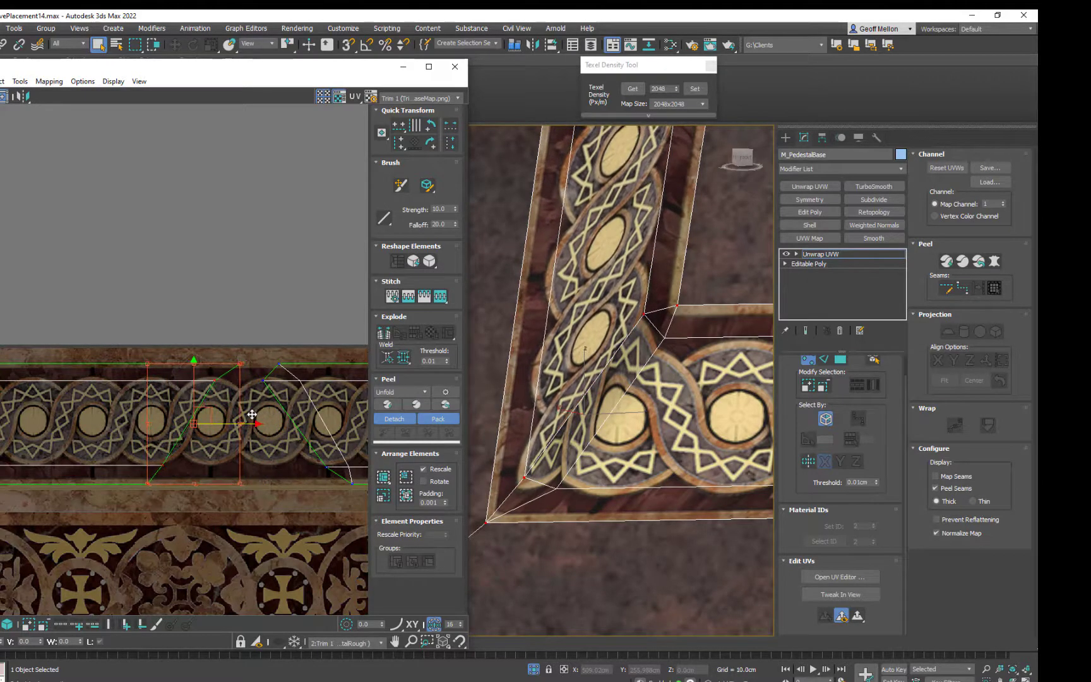
Examine how the guilloche pattern meets at the panel frame's lower and upper corners
{"action": "scroll", "coordinate": [287, 433], "scroll_direction": "down", "scroll_amount": 2}
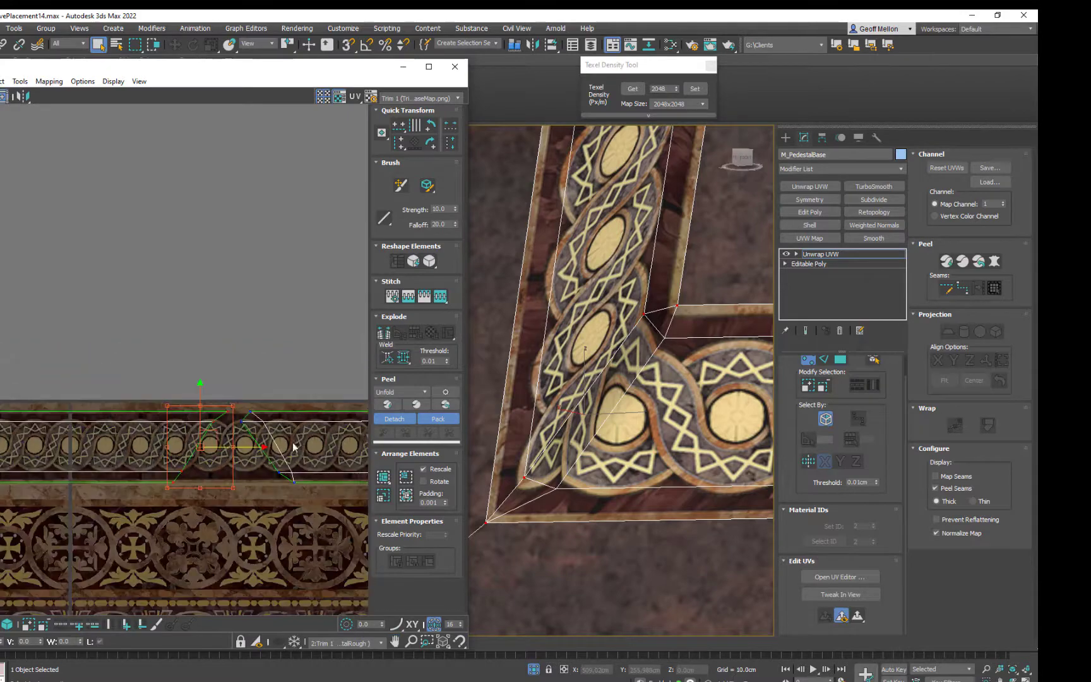
{"action": "scroll", "coordinate": [656, 383], "scroll_direction": "down", "scroll_amount": 2}
{"action": "middle_click_drag", "start_coordinate": [657, 384], "coordinate": [549, 352]}
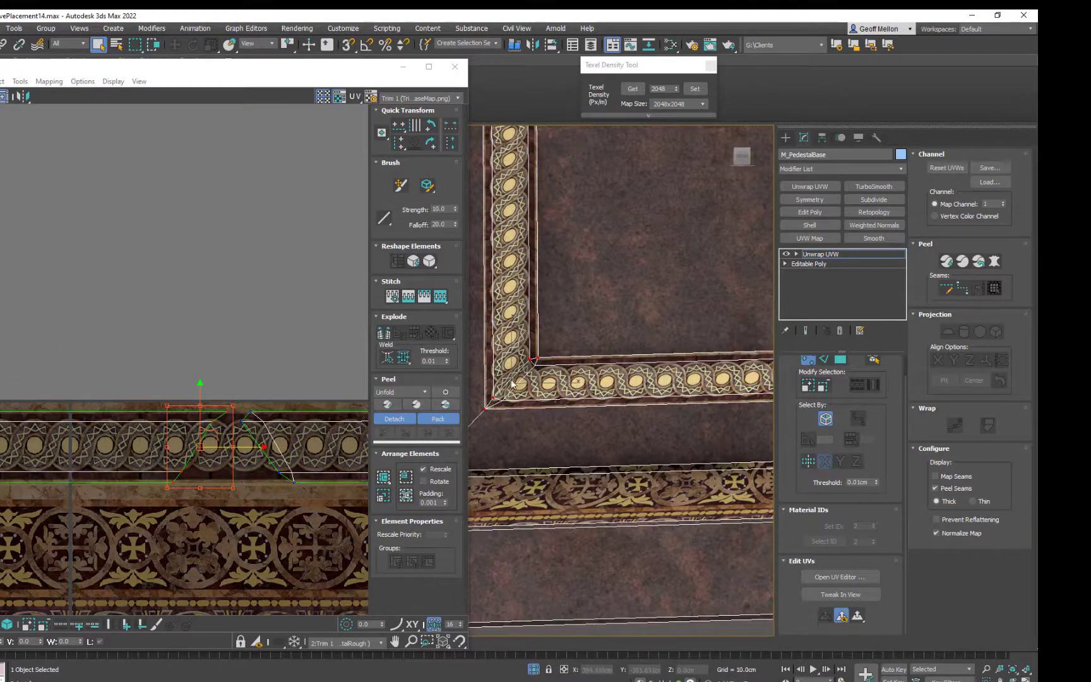
{"action": "scroll", "coordinate": [490, 427], "scroll_direction": "down", "scroll_amount": 4}
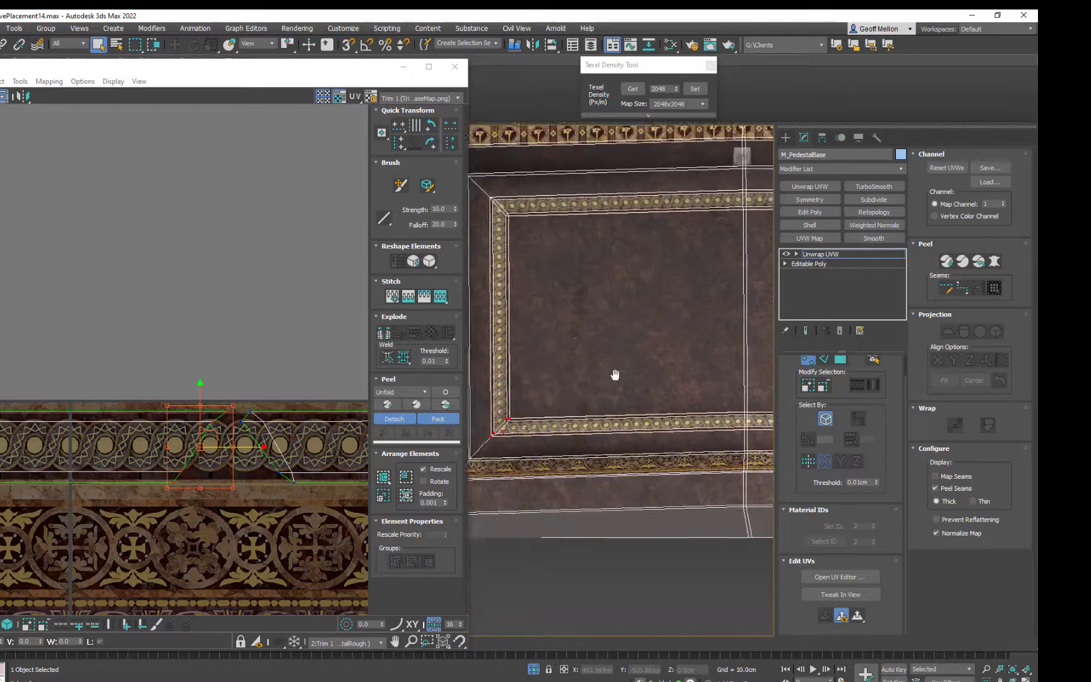
{"action": "middle_click_drag", "start_coordinate": [616, 375], "coordinate": [658, 452], "text": "alt"}
{"action": "scroll", "coordinate": [575, 315], "scroll_direction": "up", "scroll_amount": 4}
{"action": "scroll", "coordinate": [581, 313], "scroll_direction": "up", "scroll_amount": 5}
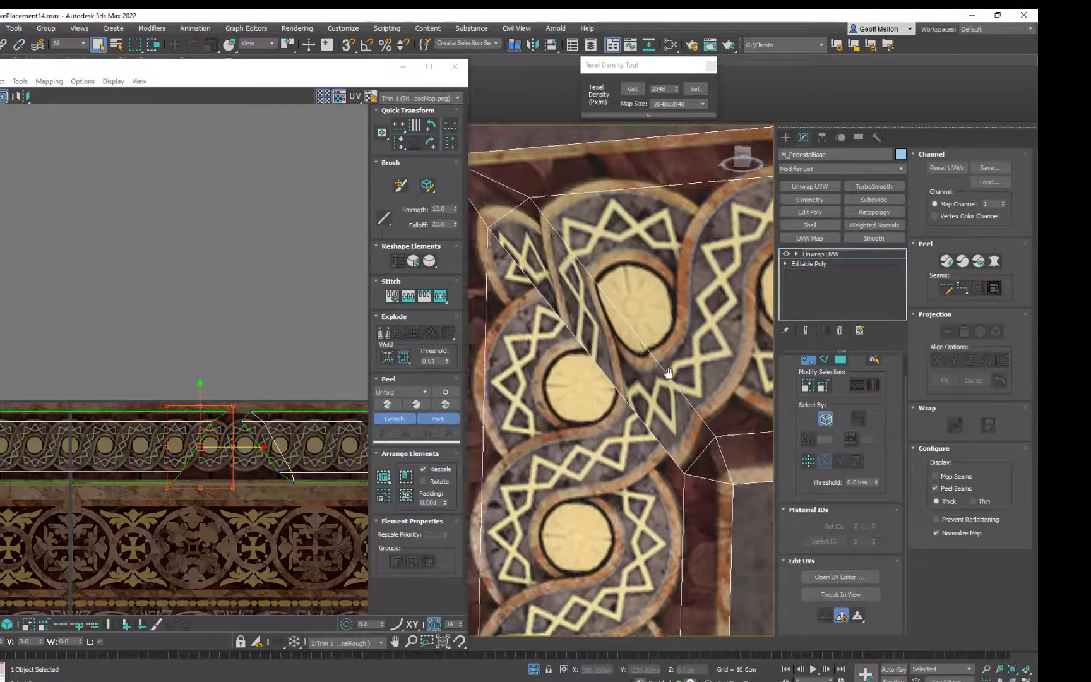
{"action": "scroll", "coordinate": [581, 314], "scroll_direction": "down", "scroll_amount": 2}
{"action": "middle_click_drag", "start_coordinate": [320, 407], "coordinate": [289, 331]}
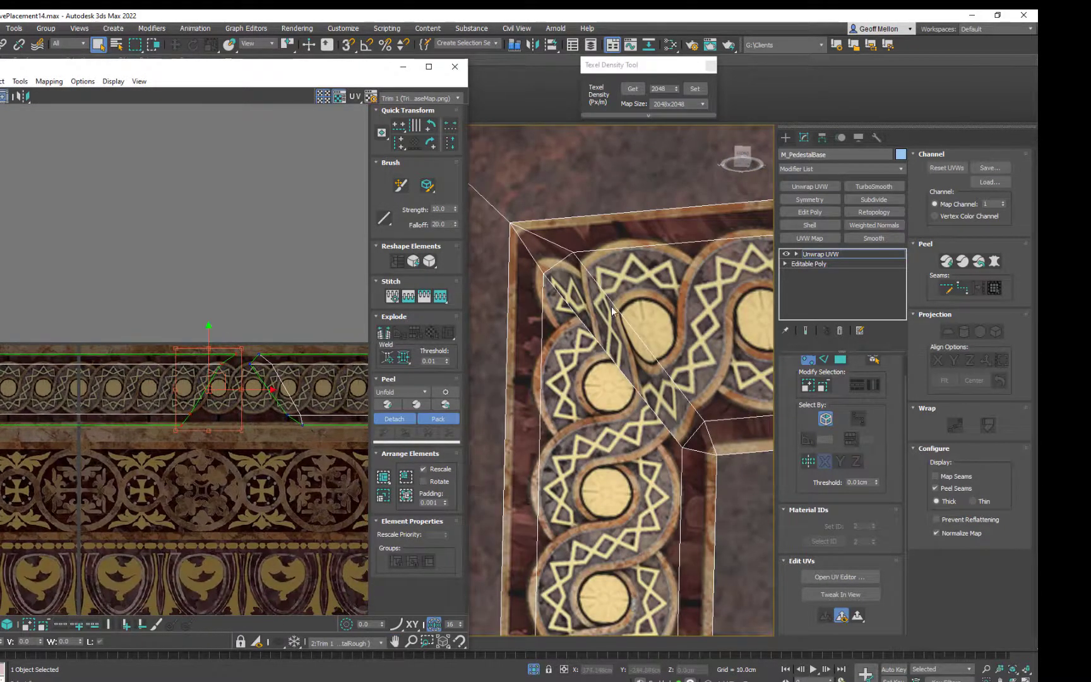
Locate the upper frame corner in the side strip's UVs and adjust that end's upper mitre vertices along U
{"action": "left_click", "coordinate": [547, 277]}
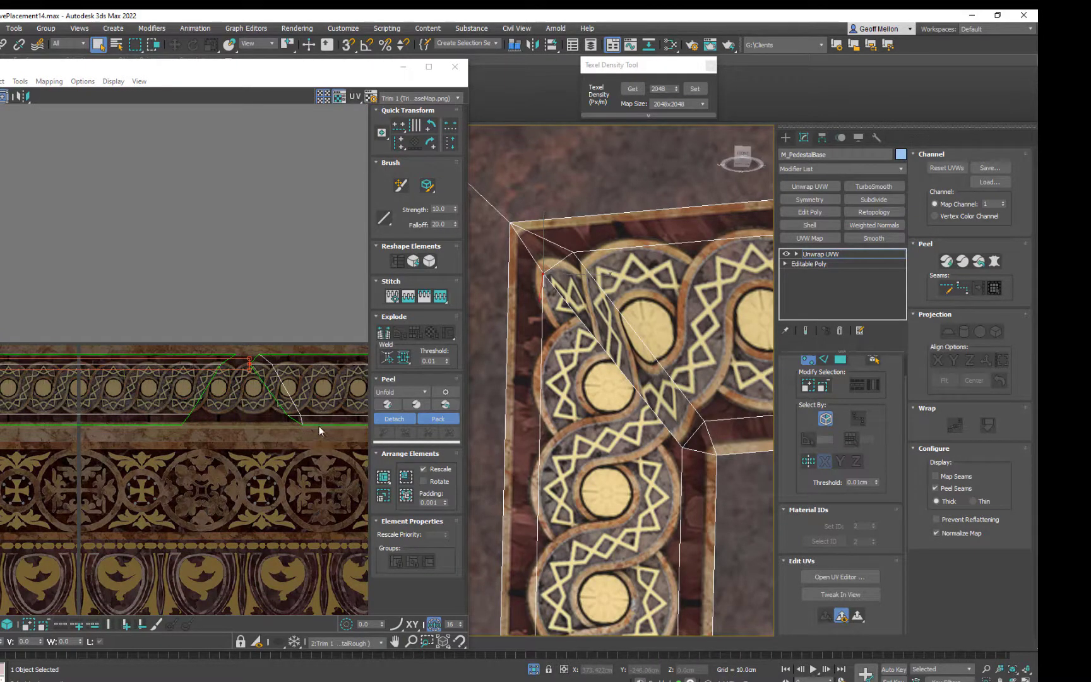
{"action": "middle_click_drag", "start_coordinate": [319, 429], "coordinate": [347, 499]}
{"action": "scroll", "coordinate": [295, 425], "scroll_direction": "up", "scroll_amount": 2}
{"action": "scroll", "coordinate": [242, 430], "scroll_direction": "down", "scroll_amount": 4}
{"action": "scroll", "coordinate": [126, 379], "scroll_direction": "up", "scroll_amount": 3}
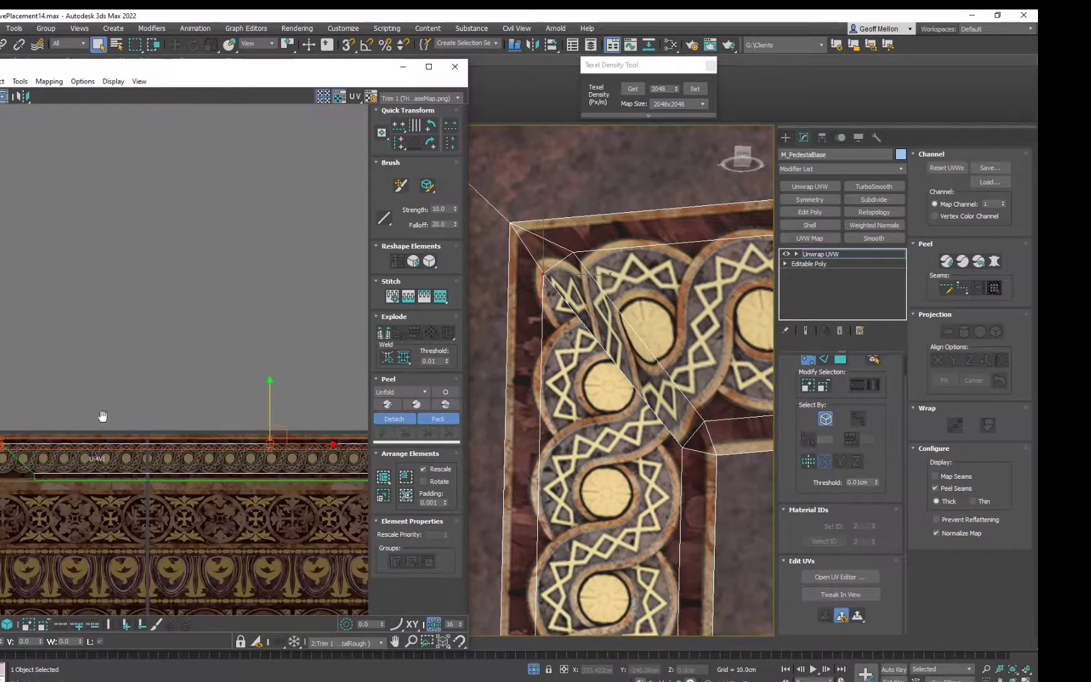
{"action": "left_click_drag", "start_coordinate": [278, 418], "coordinate": [296, 402]}
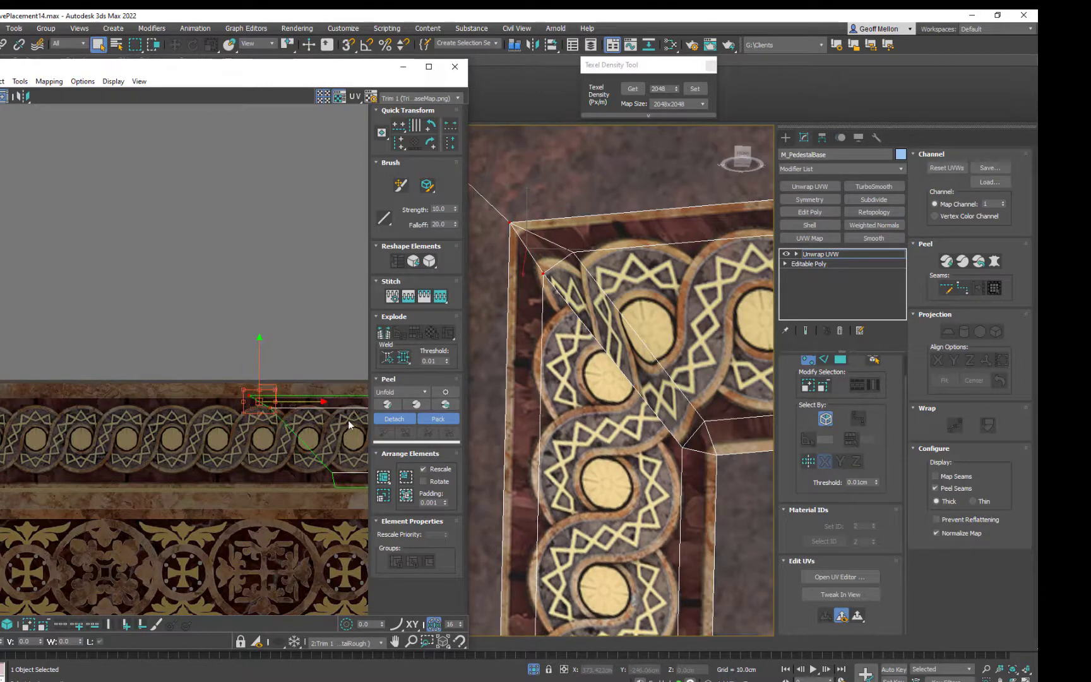
Adjust the lower outer and inner mitre vertices at the side strip's other end along U to fit the upper frame corner
{"action": "middle_click_drag", "start_coordinate": [331, 460], "coordinate": [273, 389]}
{"action": "left_click_drag", "start_coordinate": [265, 415], "coordinate": [310, 435]}
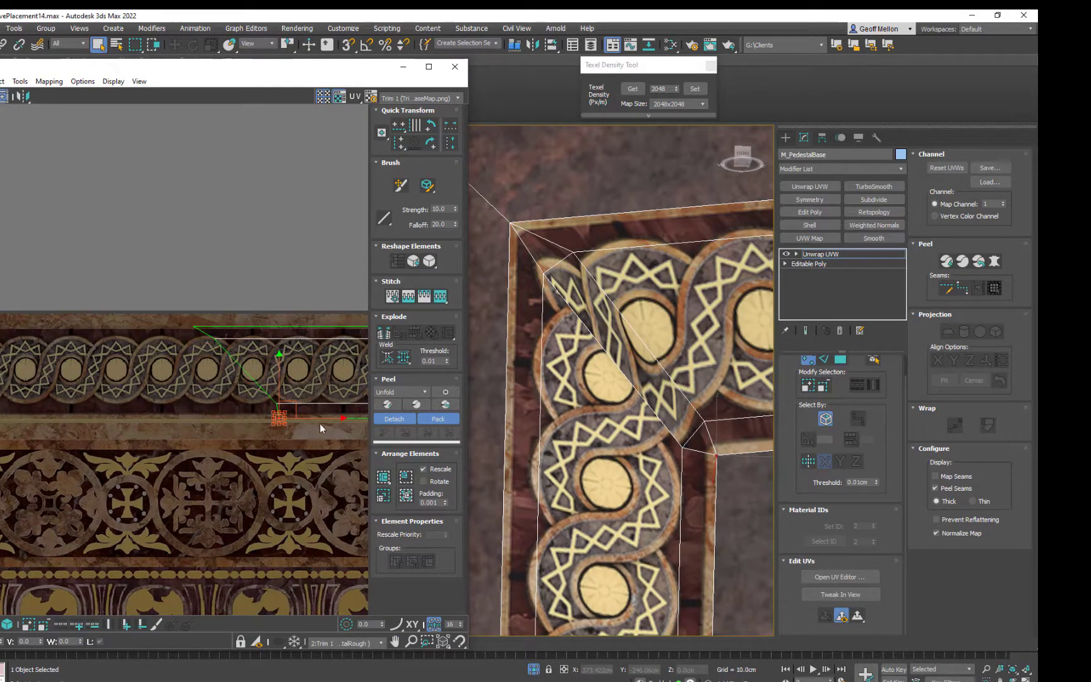
{"action": "left_click", "coordinate": [329, 419]}
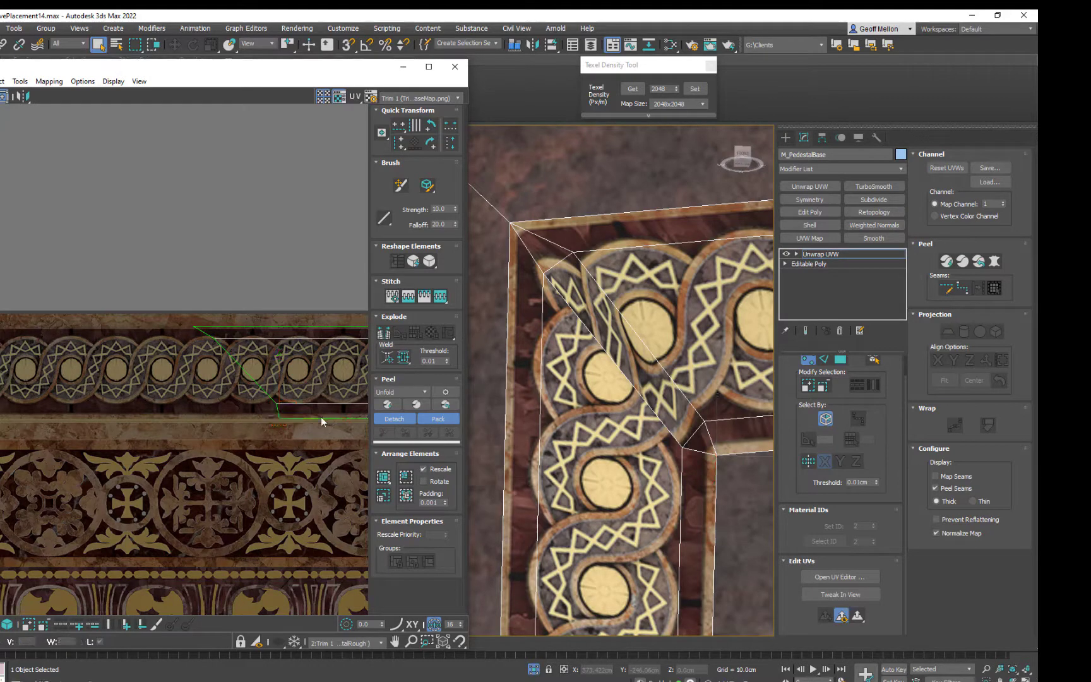
{"action": "key", "text": "ctrl+z"}
{"action": "left_click_drag", "start_coordinate": [319, 418], "coordinate": [326, 419]}
{"action": "left_click_drag", "start_coordinate": [253, 390], "coordinate": [277, 403]}
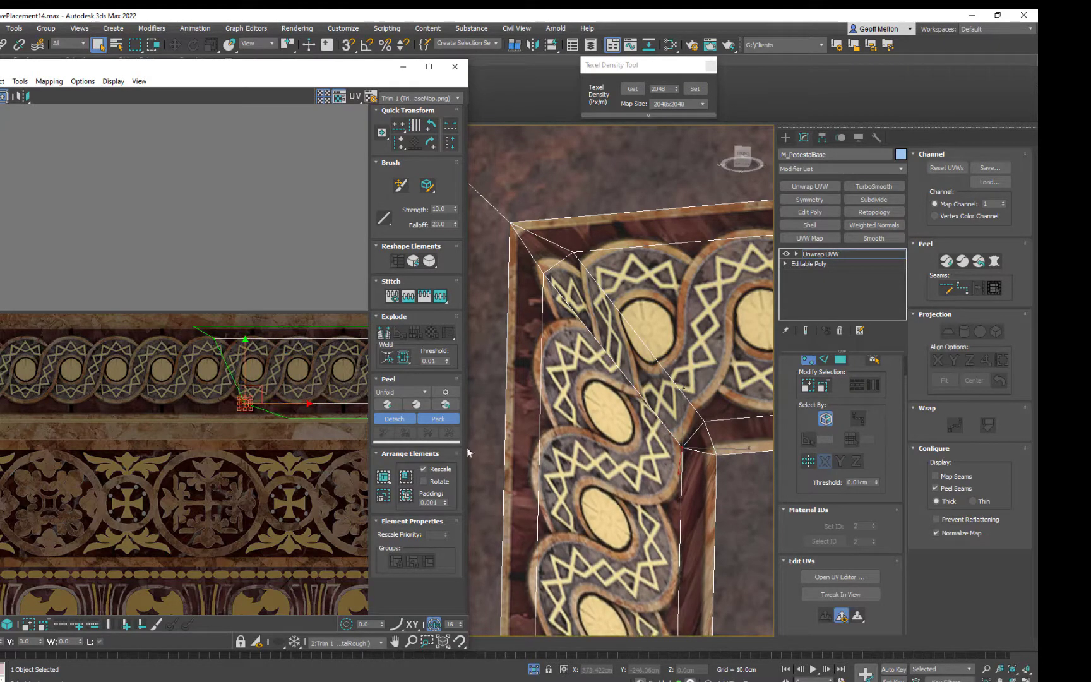
{"action": "scroll", "coordinate": [621, 360], "scroll_direction": "down", "scroll_amount": 4}
{"action": "middle_click_drag", "start_coordinate": [631, 389], "coordinate": [629, 437]}
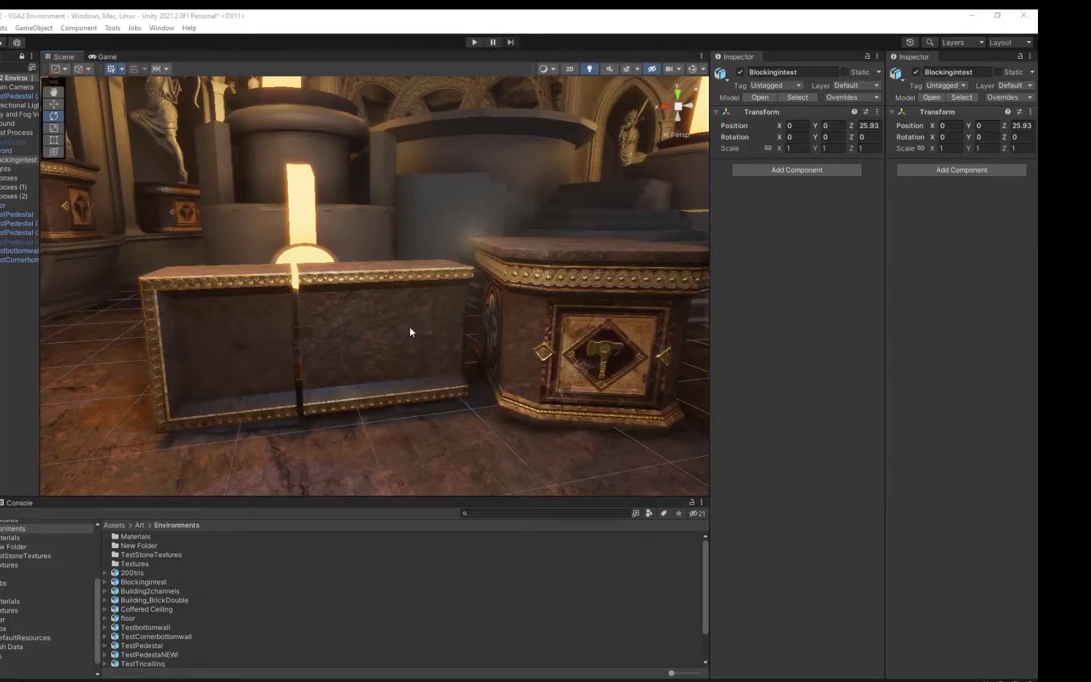
Examine in the Unity scene how the trim pattern meets at the framed wall block's corner and along its edges
{"action": "middle_click_drag", "start_coordinate": [410, 327], "coordinate": [429, 329]}
{"action": "scroll", "coordinate": [422, 319], "scroll_direction": "up", "scroll_amount": 4}
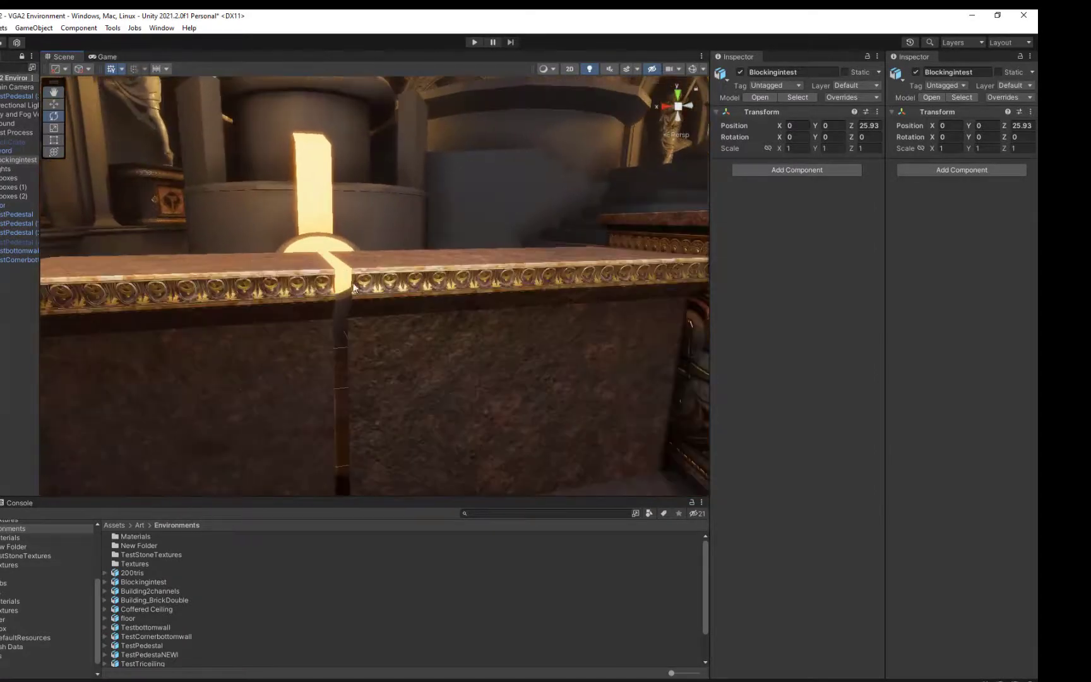
{"action": "middle_click_drag", "start_coordinate": [540, 280], "coordinate": [617, 269]}
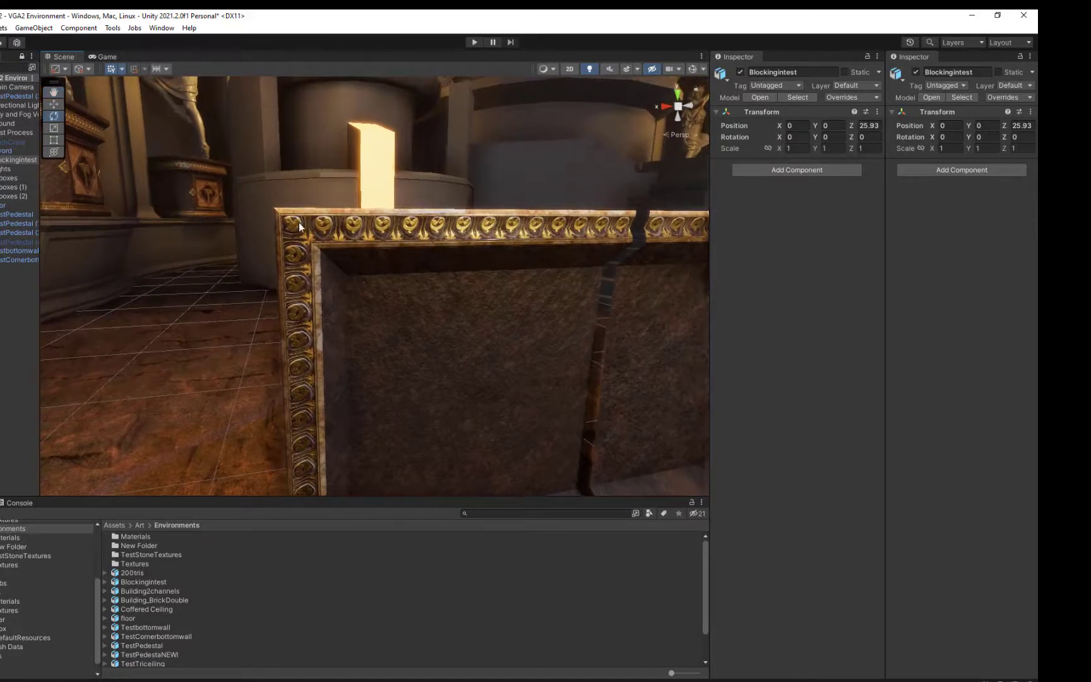
{"action": "middle_click_drag", "start_coordinate": [357, 278], "coordinate": [302, 318]}
{"action": "scroll", "coordinate": [358, 334], "scroll_direction": "down", "scroll_amount": 5}
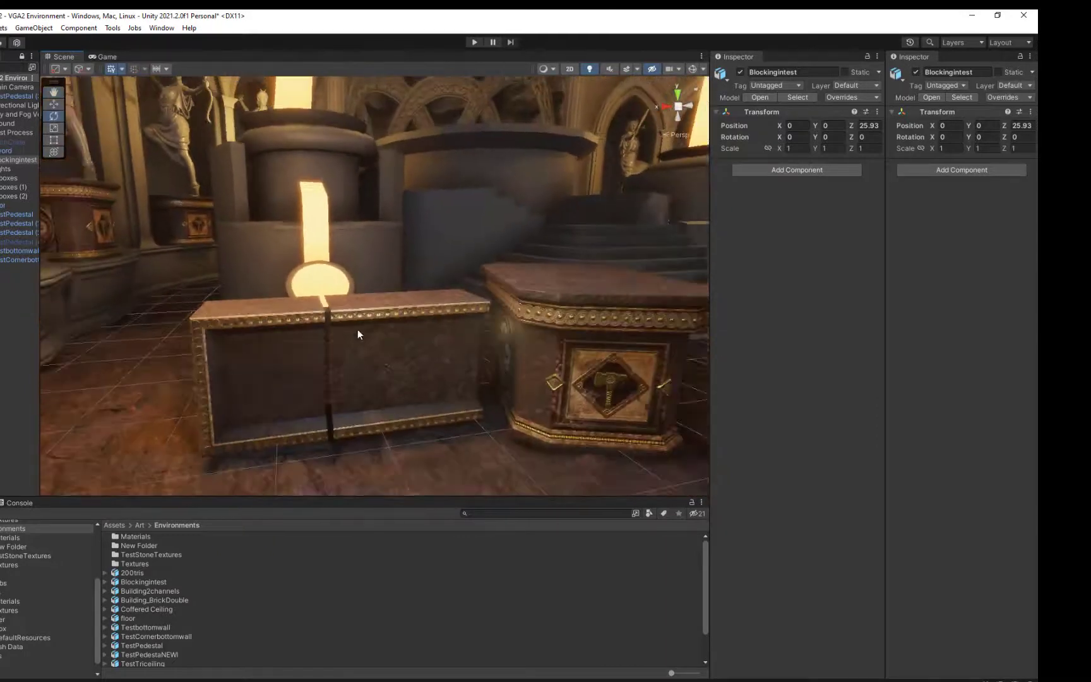
{"action": "middle_click_drag", "start_coordinate": [419, 360], "coordinate": [406, 352]}
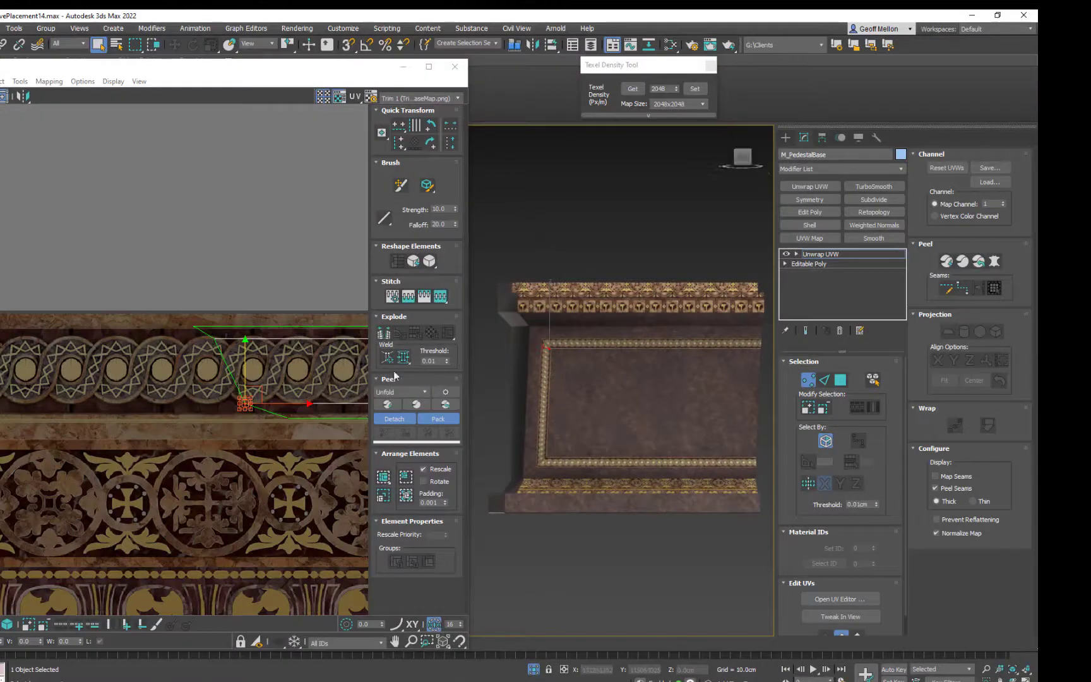
Return to 3ds Max and filter the UV display to material ID 2, Trim 1, for the pedestal base
{"action": "middle_click_drag", "start_coordinate": [470, 282], "coordinate": [577, 333], "text": "alt"}
{"action": "scroll", "coordinate": [574, 351], "scroll_direction": "up", "scroll_amount": 4}
{"action": "scroll", "coordinate": [567, 364], "scroll_direction": "down", "scroll_amount": 4}
{"action": "scroll", "coordinate": [577, 334], "scroll_direction": "up", "scroll_amount": 4}
{"action": "scroll", "coordinate": [249, 314], "scroll_direction": "down", "scroll_amount": 5}
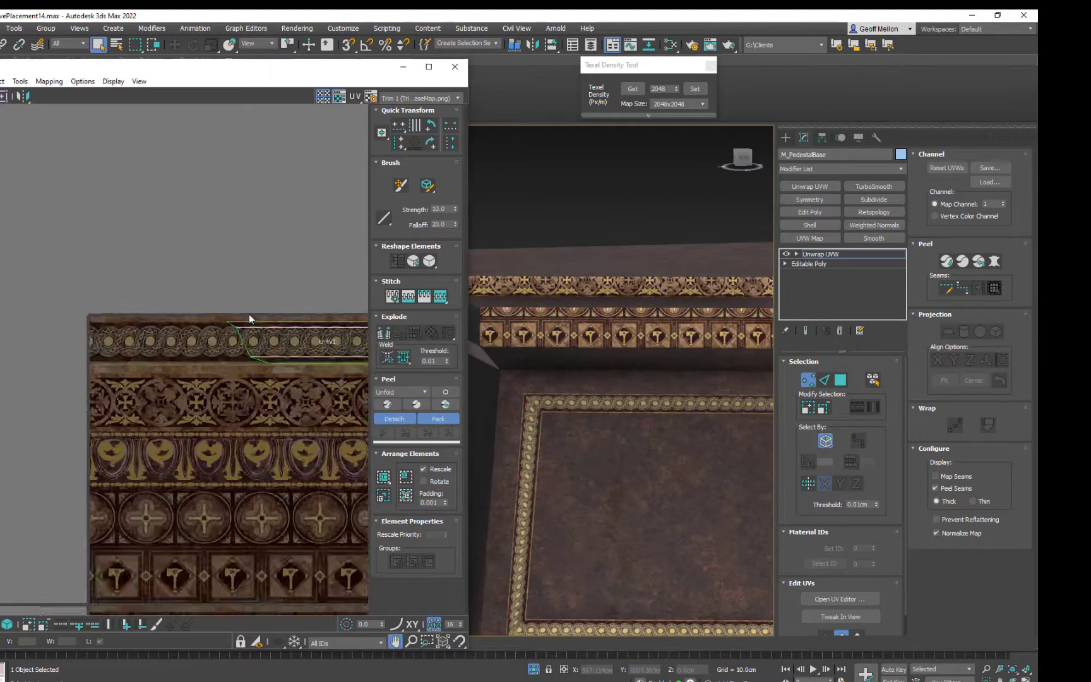
{"action": "scroll", "coordinate": [189, 268], "scroll_direction": "up", "scroll_amount": 4}
{"action": "scroll", "coordinate": [190, 266], "scroll_direction": "down", "scroll_amount": 6}
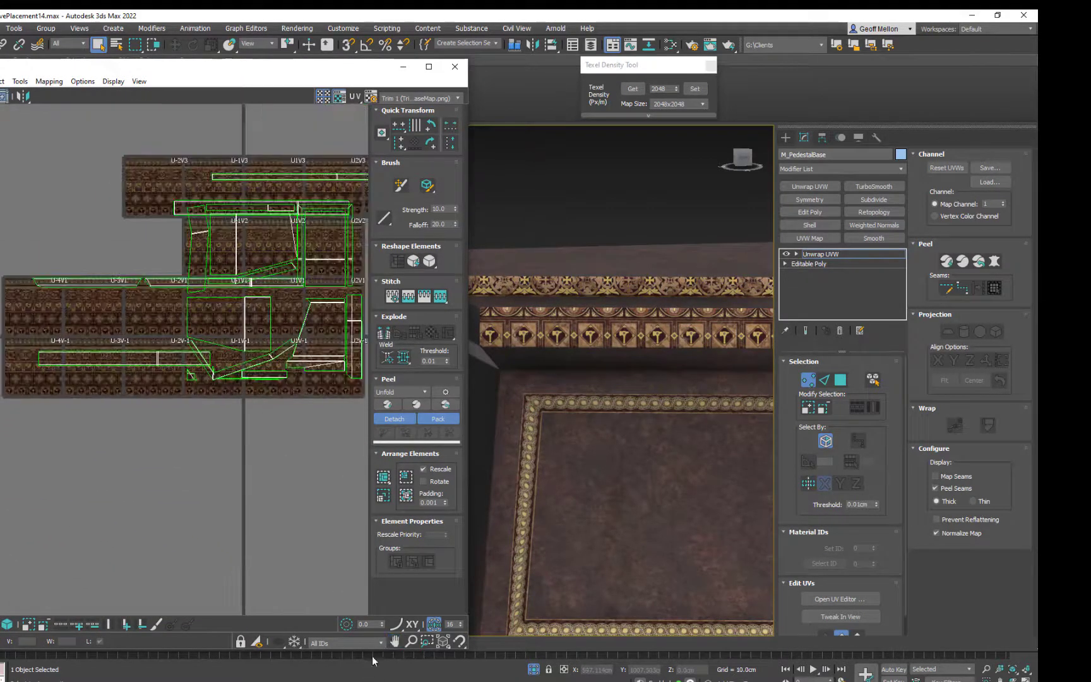
{"action": "scroll", "coordinate": [211, 349], "scroll_direction": "up", "scroll_amount": 4}
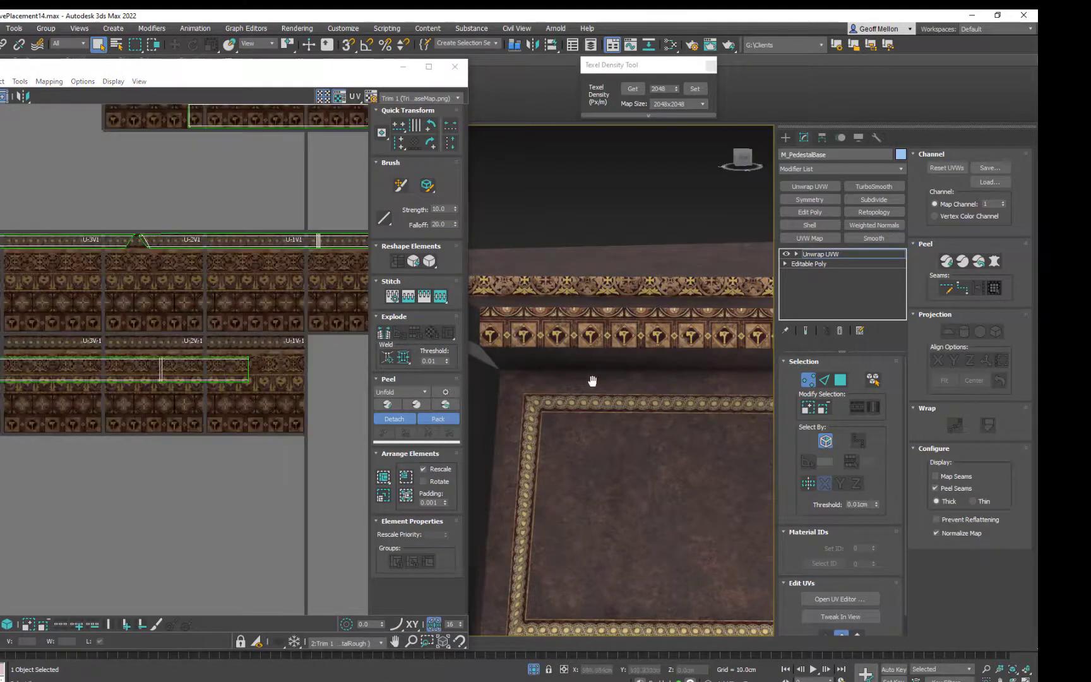
{"action": "scroll", "coordinate": [603, 356], "scroll_direction": "down", "scroll_amount": 4}
{"action": "middle_click_drag", "start_coordinate": [676, 485], "coordinate": [678, 450], "text": "alt"}
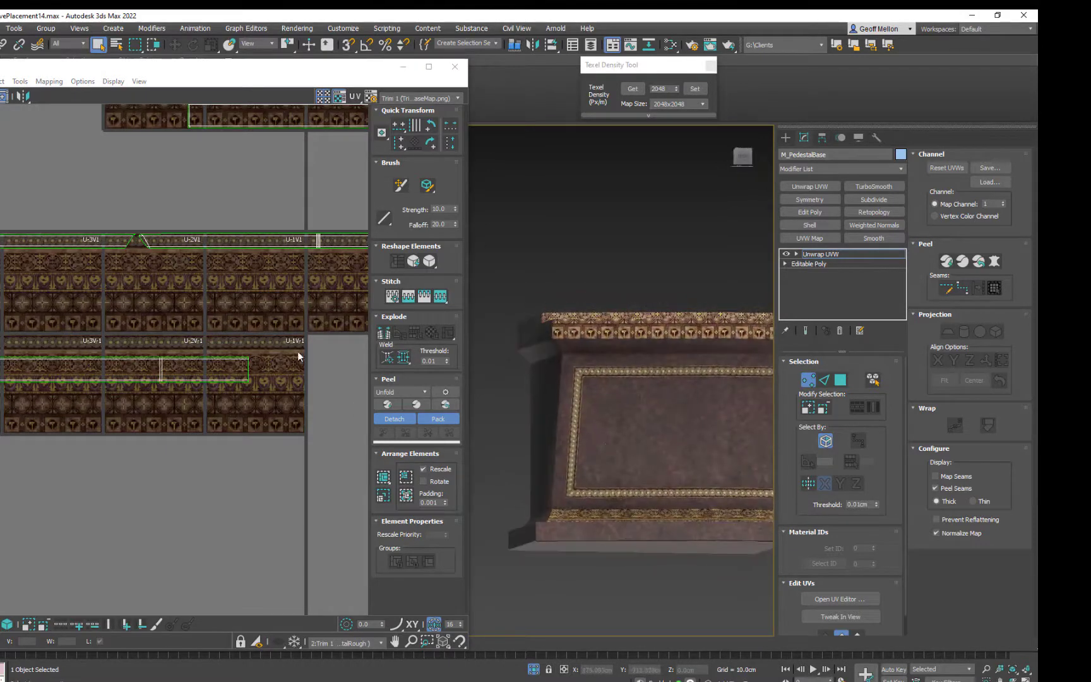
Select the lower ornamental strip and the hammer strip as UV polygons in turn to locate them on the pedestal
{"action": "middle_click_drag", "start_coordinate": [268, 386], "coordinate": [304, 406]}
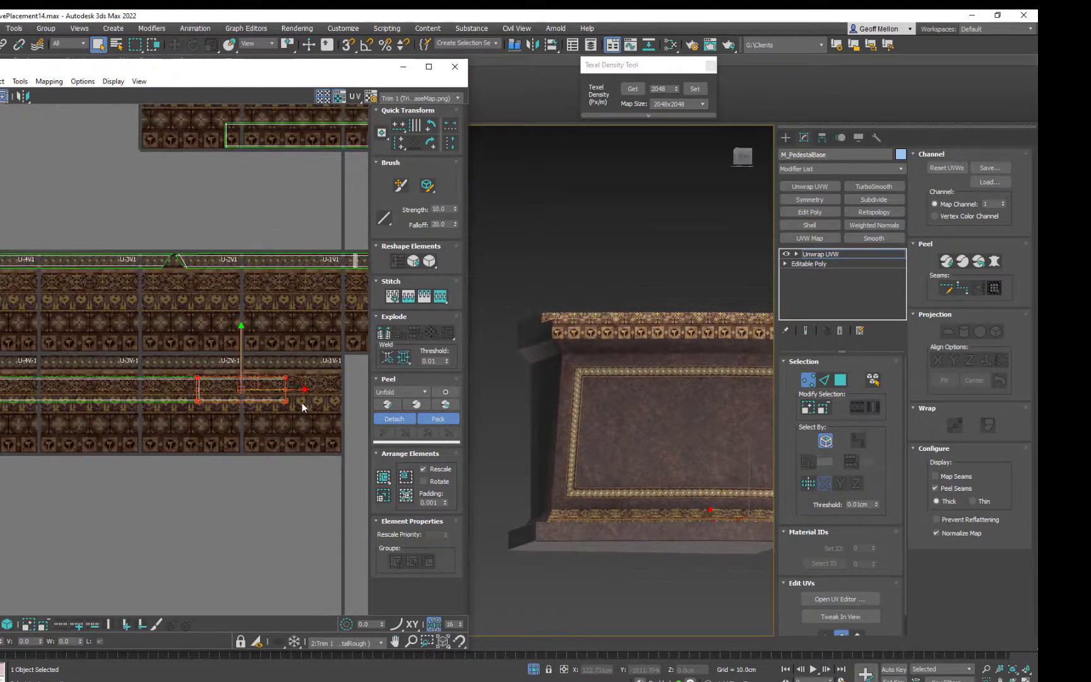
{"action": "key", "text": "3"}
{"action": "left_click_drag", "start_coordinate": [310, 428], "coordinate": [0, 342]}
{"action": "middle_click_drag", "start_coordinate": [611, 440], "coordinate": [605, 469], "text": "alt"}
{"action": "middle_click_drag", "start_coordinate": [326, 244], "coordinate": [219, 361]}
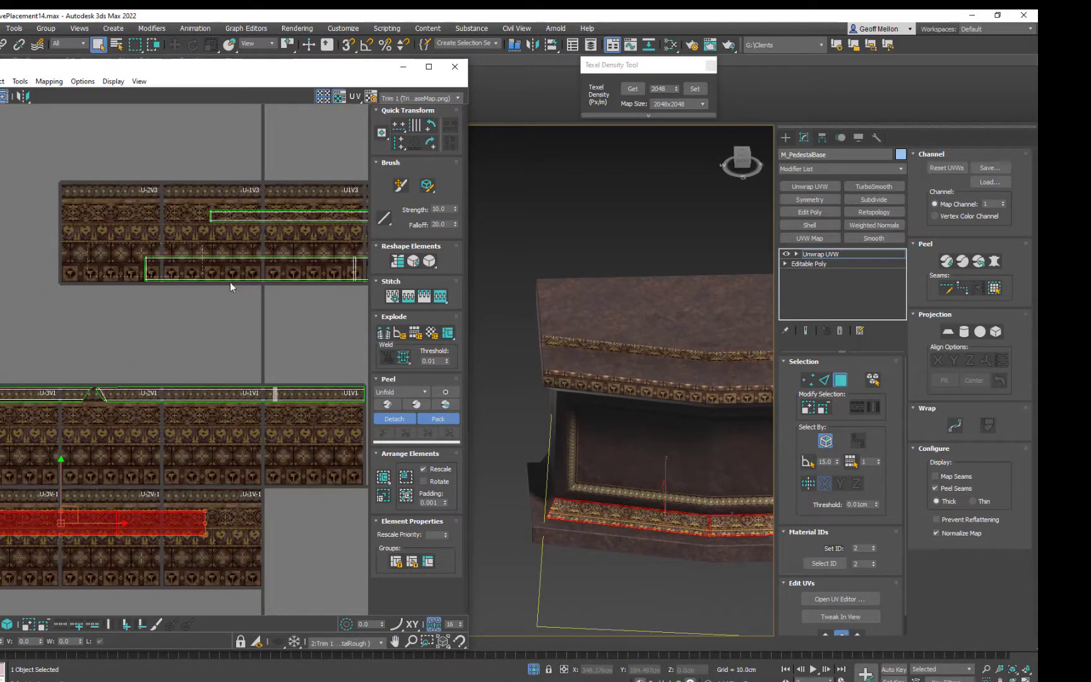
{"action": "left_click_drag", "start_coordinate": [230, 283], "coordinate": [271, 297]}
{"action": "middle_click_drag", "start_coordinate": [334, 308], "coordinate": [190, 384]}
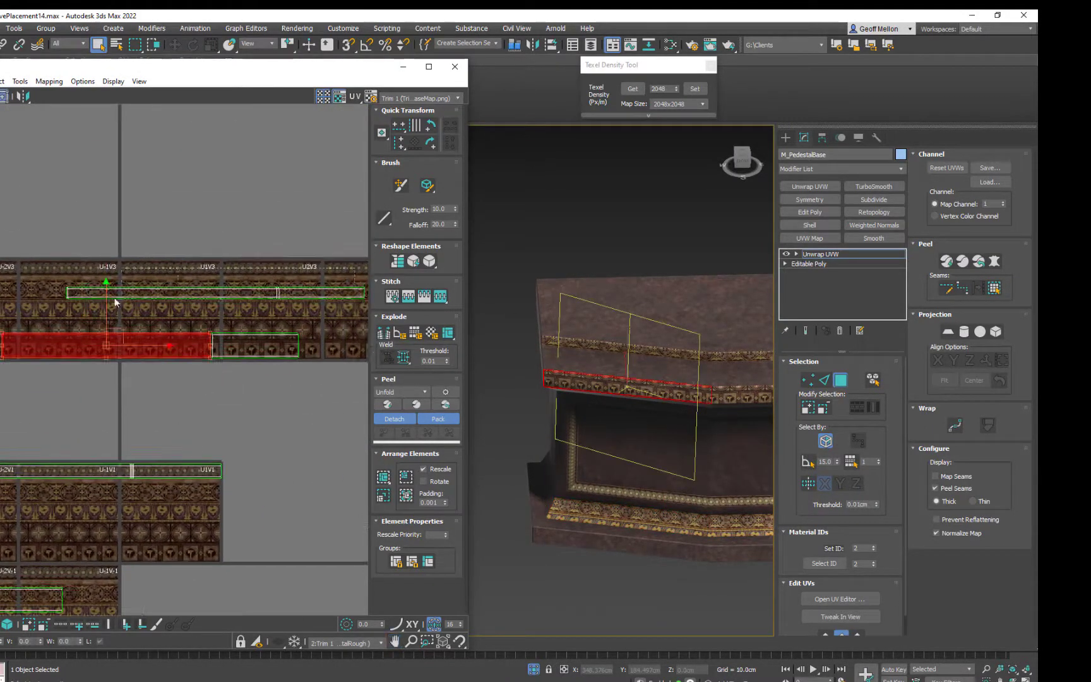
Select the pedestal's uppermost trim strip and move its UVs down from the foliate row onto the gold bird row
{"action": "left_click", "coordinate": [94, 291]}
{"action": "scroll", "coordinate": [699, 318], "scroll_direction": "up", "scroll_amount": 8}
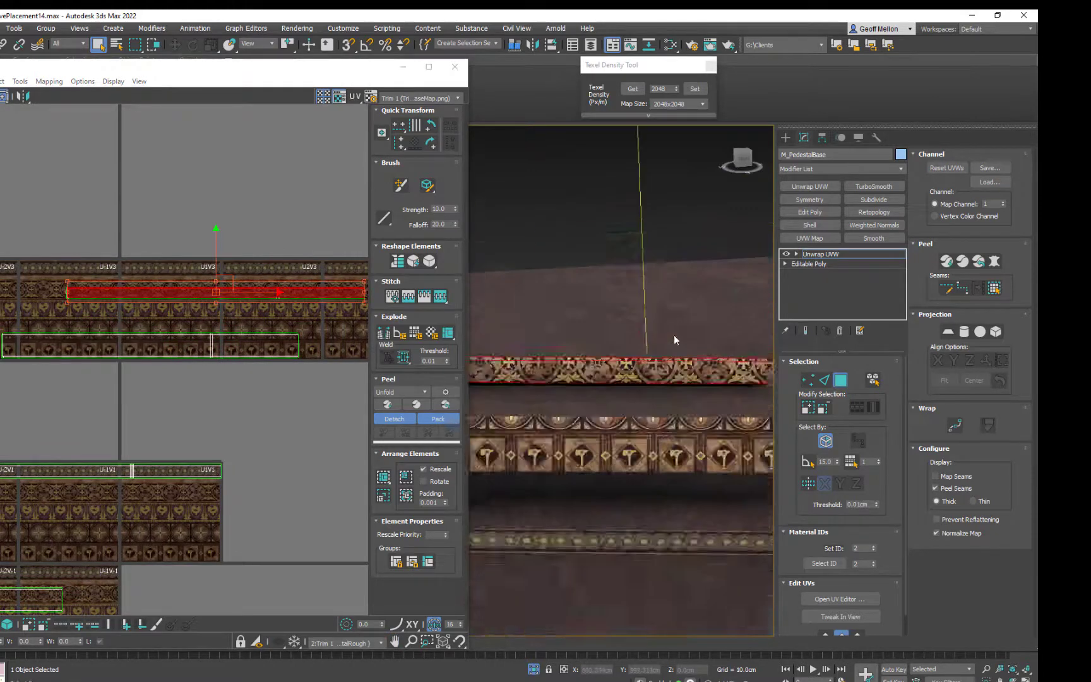
{"action": "middle_click_drag", "start_coordinate": [619, 390], "coordinate": [654, 365]}
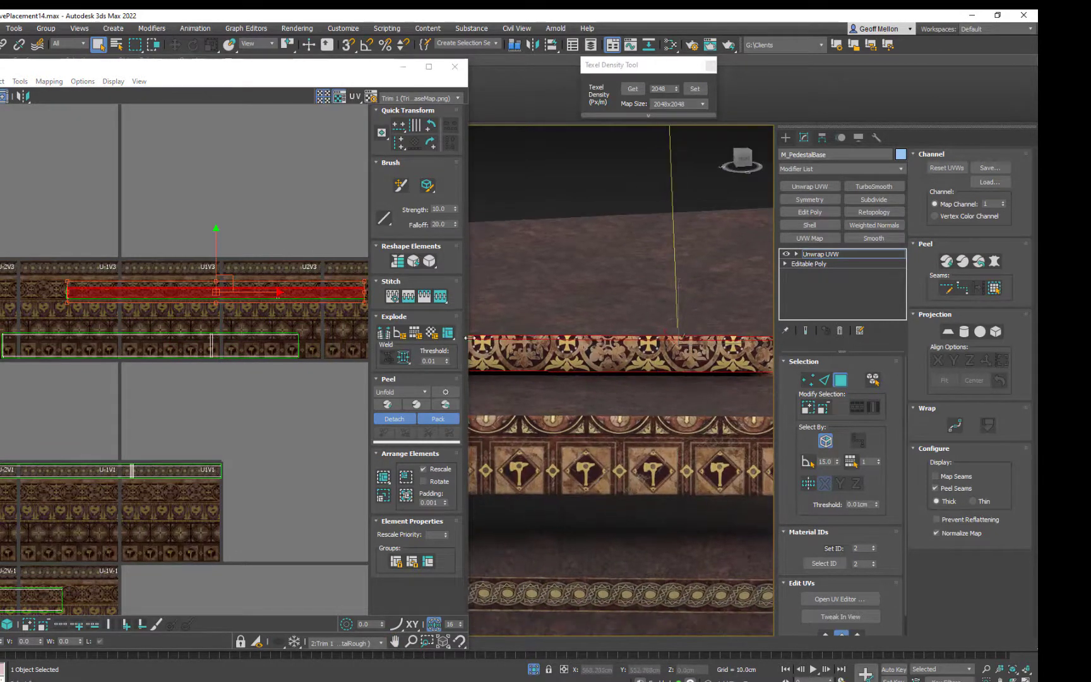
{"action": "scroll", "coordinate": [251, 271], "scroll_direction": "up", "scroll_amount": 5}
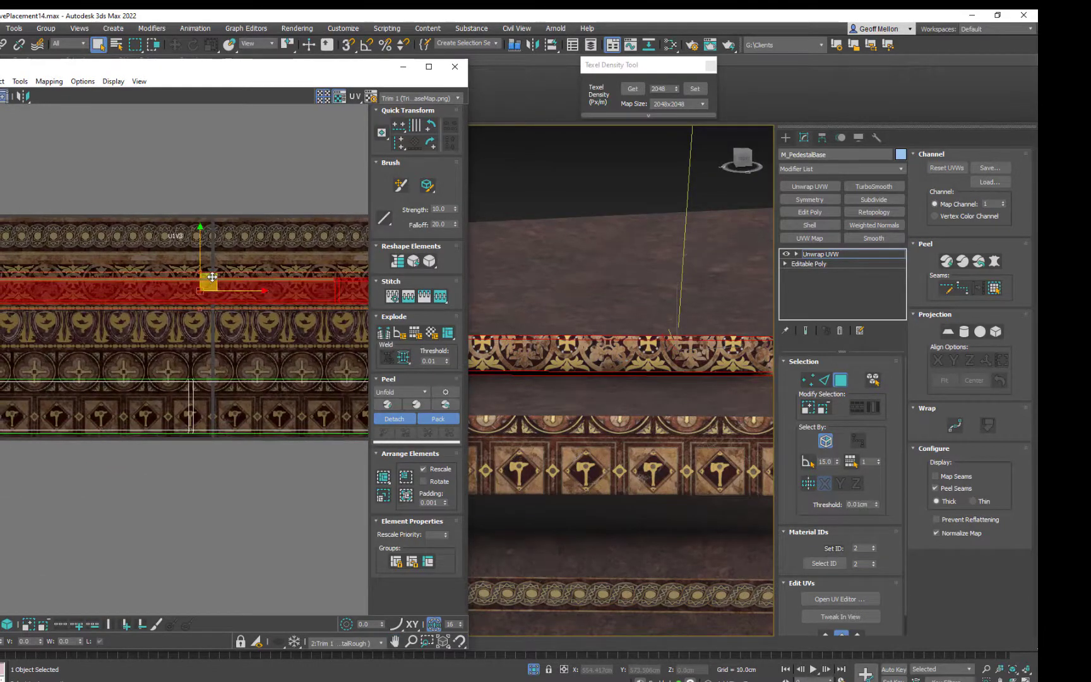
{"action": "left_click_drag", "start_coordinate": [212, 277], "coordinate": [216, 312]}
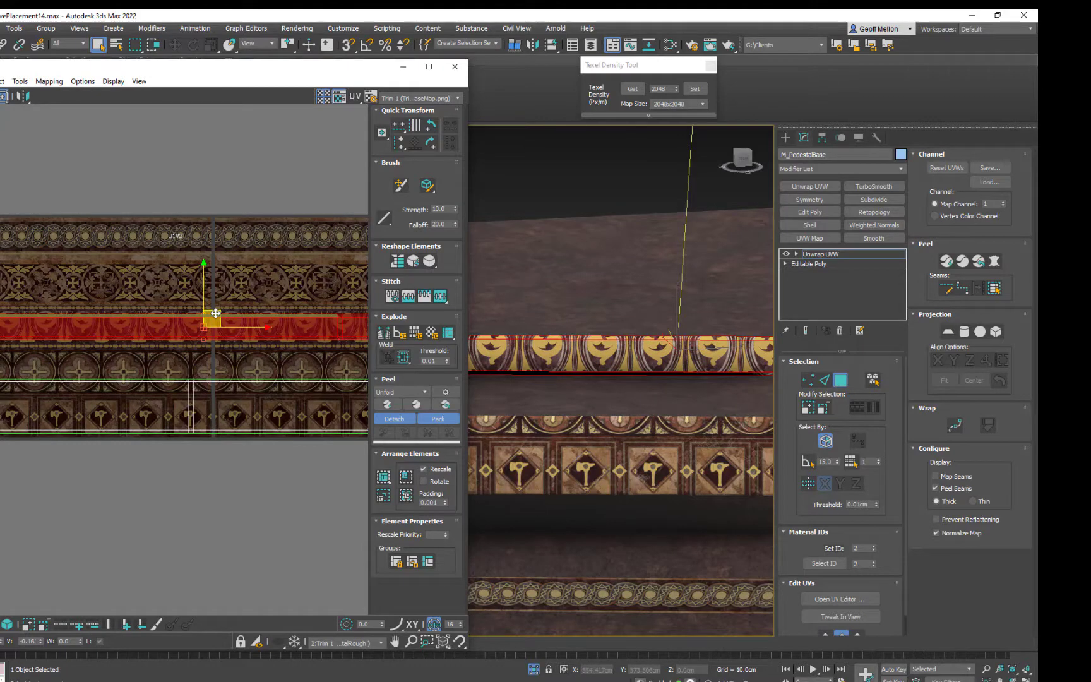
Try the uppermost strip's UVs farther down, towards the cross medallion row, and rotated by 90 degrees
{"action": "scroll", "coordinate": [268, 300], "scroll_direction": "up", "scroll_amount": 4}
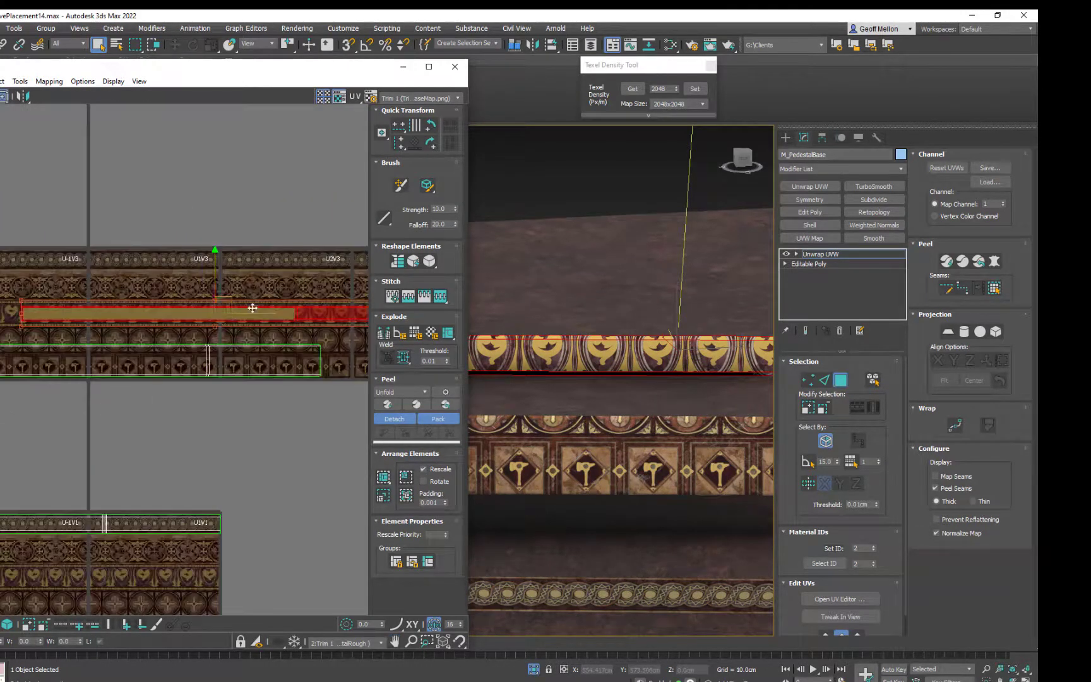
{"action": "left_click_drag", "start_coordinate": [224, 310], "coordinate": [217, 339]}
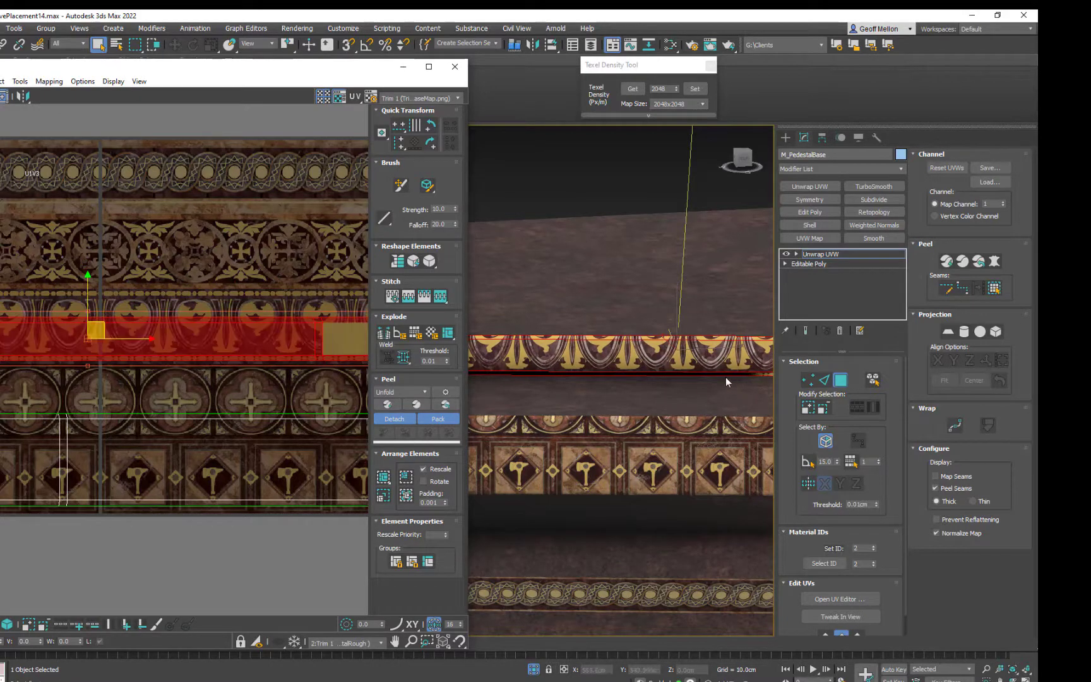
{"action": "middle_click_drag", "start_coordinate": [726, 377], "coordinate": [655, 365], "text": "alt"}
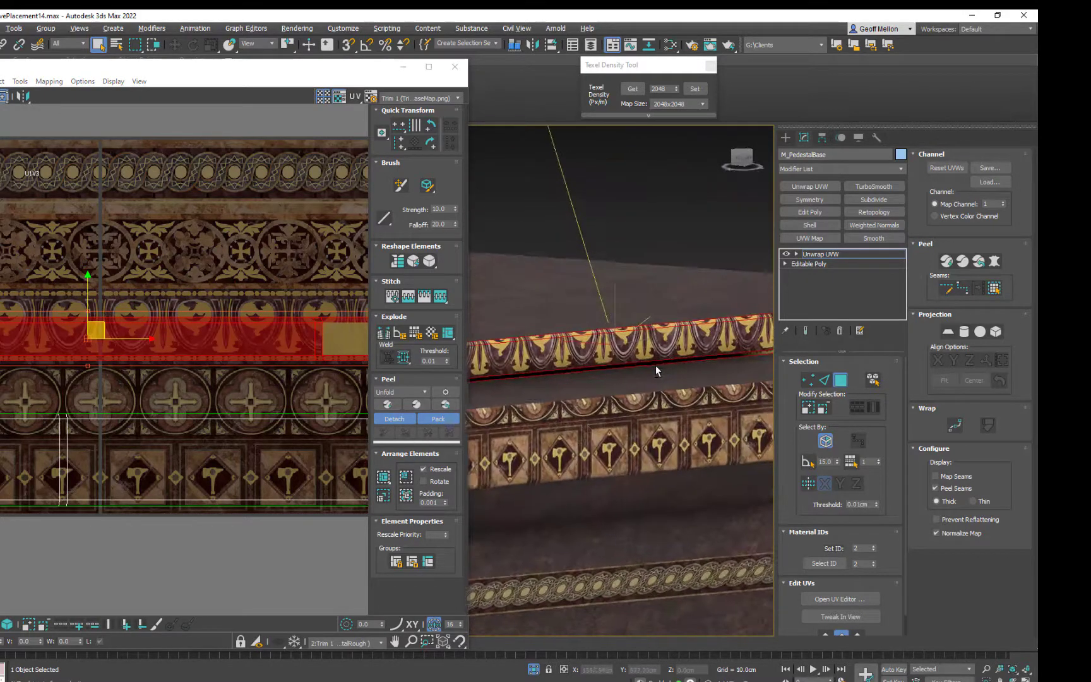
{"action": "middle_click_drag", "start_coordinate": [281, 345], "coordinate": [284, 343]}
{"action": "left_click_drag", "start_coordinate": [284, 343], "coordinate": [284, 377]}
{"action": "middle_click_drag", "start_coordinate": [625, 379], "coordinate": [593, 380], "text": "alt"}
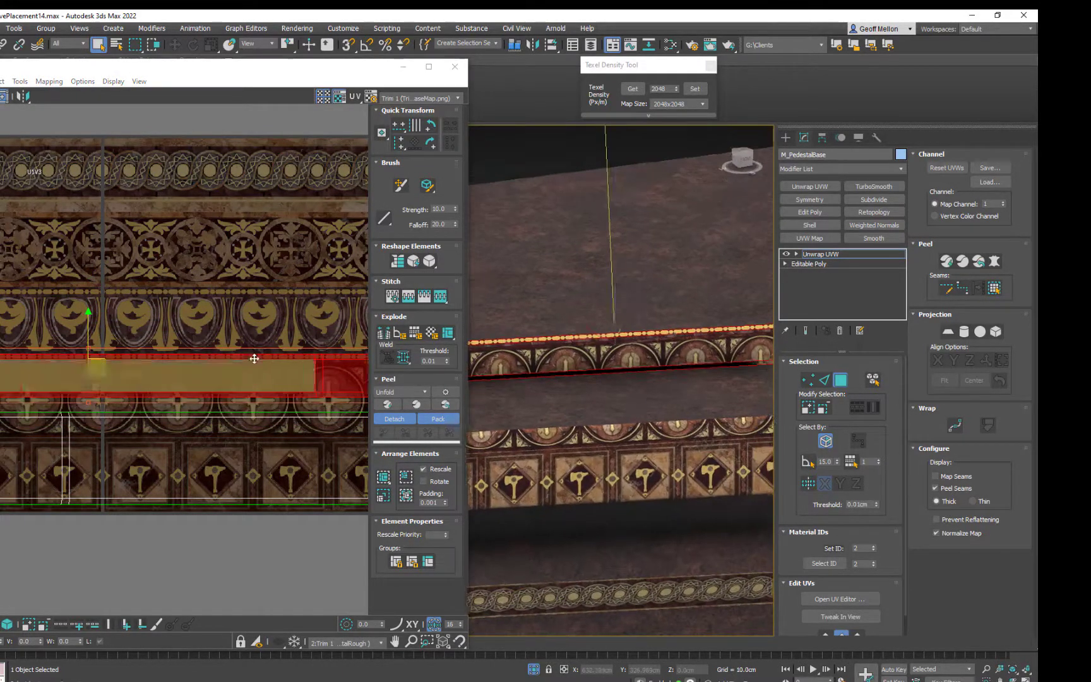
{"action": "middle_click_drag", "start_coordinate": [169, 349], "coordinate": [173, 268]}
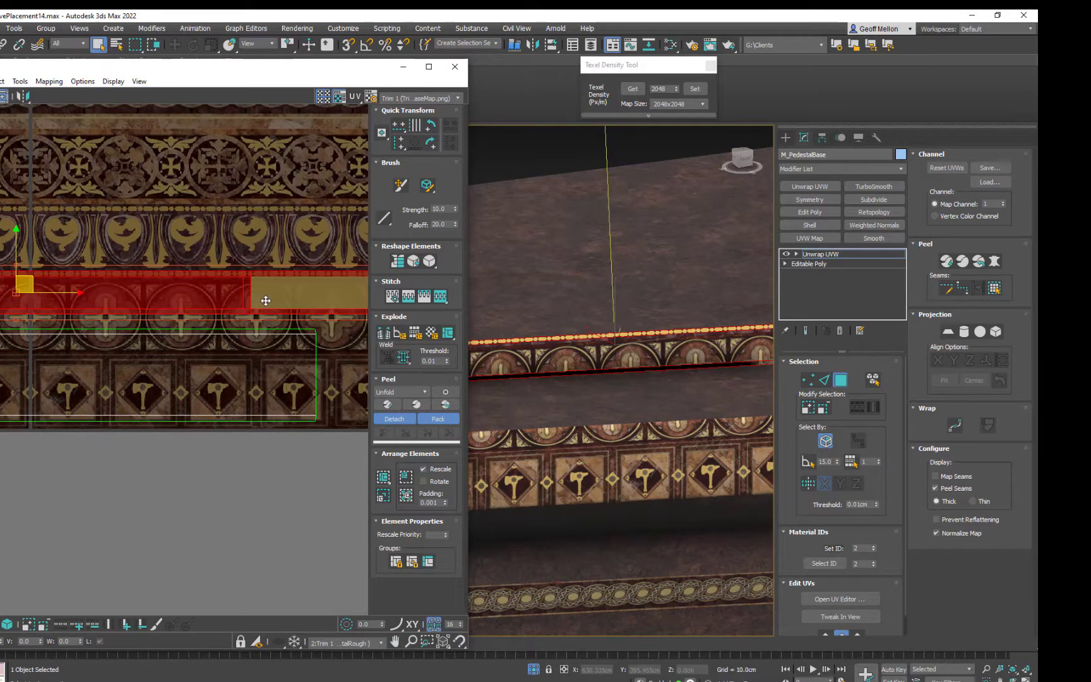
{"action": "left_click", "coordinate": [435, 140]}
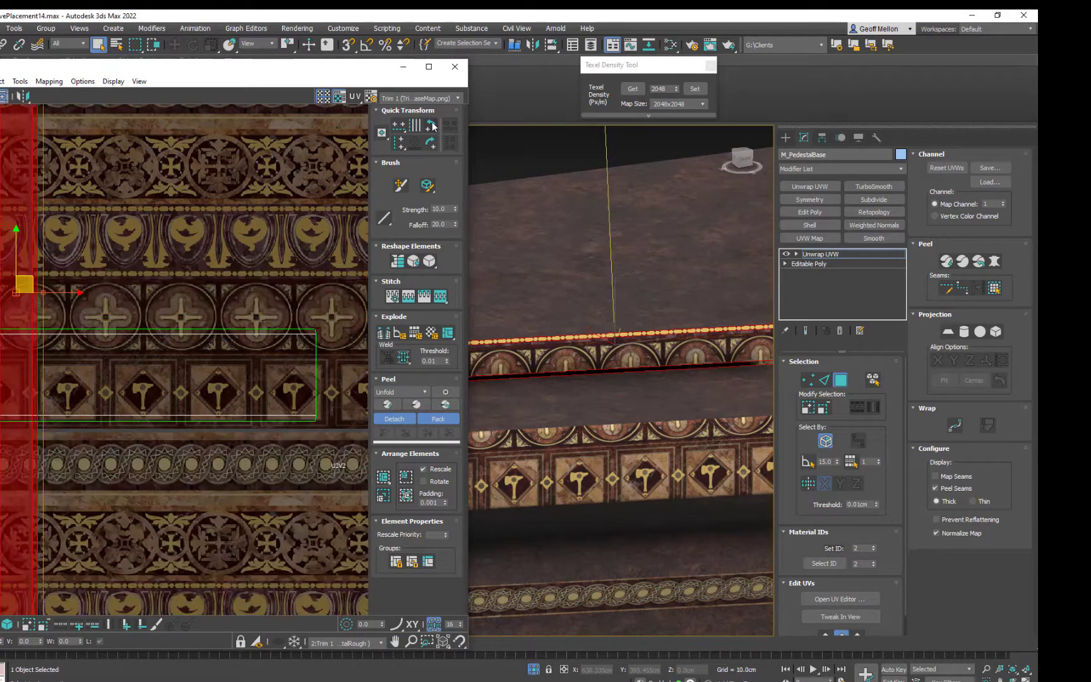
Move the uppermost strip's UVs back up to the bird row and stretch them vertically to cover the row's full height
{"action": "left_click_drag", "start_coordinate": [17, 259], "coordinate": [21, 217]}
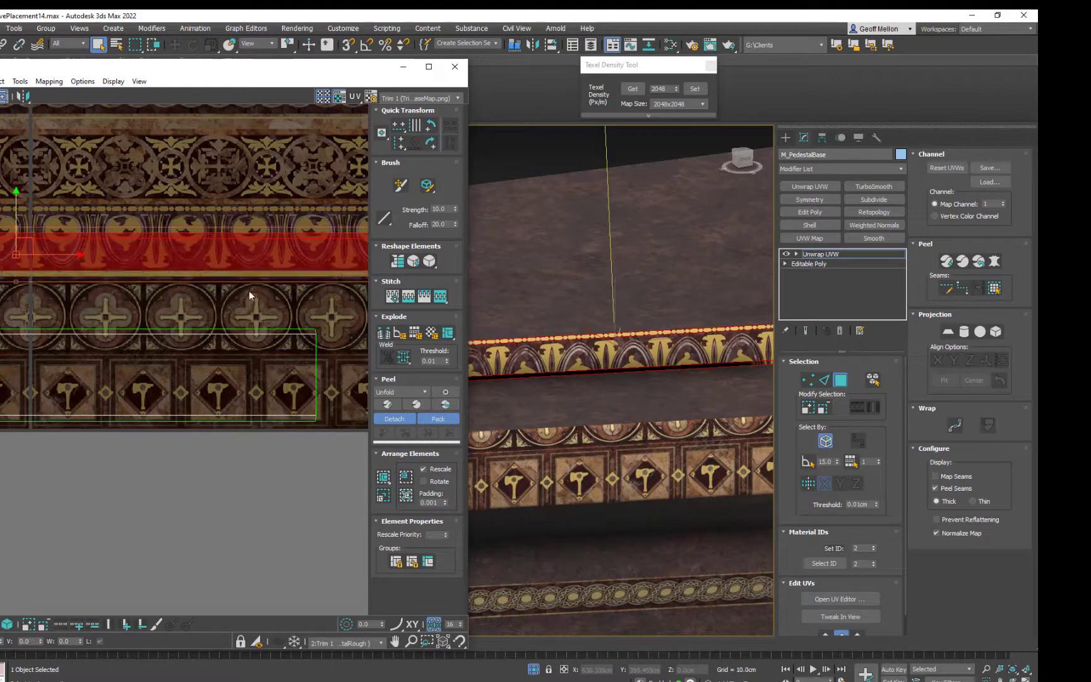
{"action": "middle_click_drag", "start_coordinate": [643, 377], "coordinate": [689, 369], "text": "alt"}
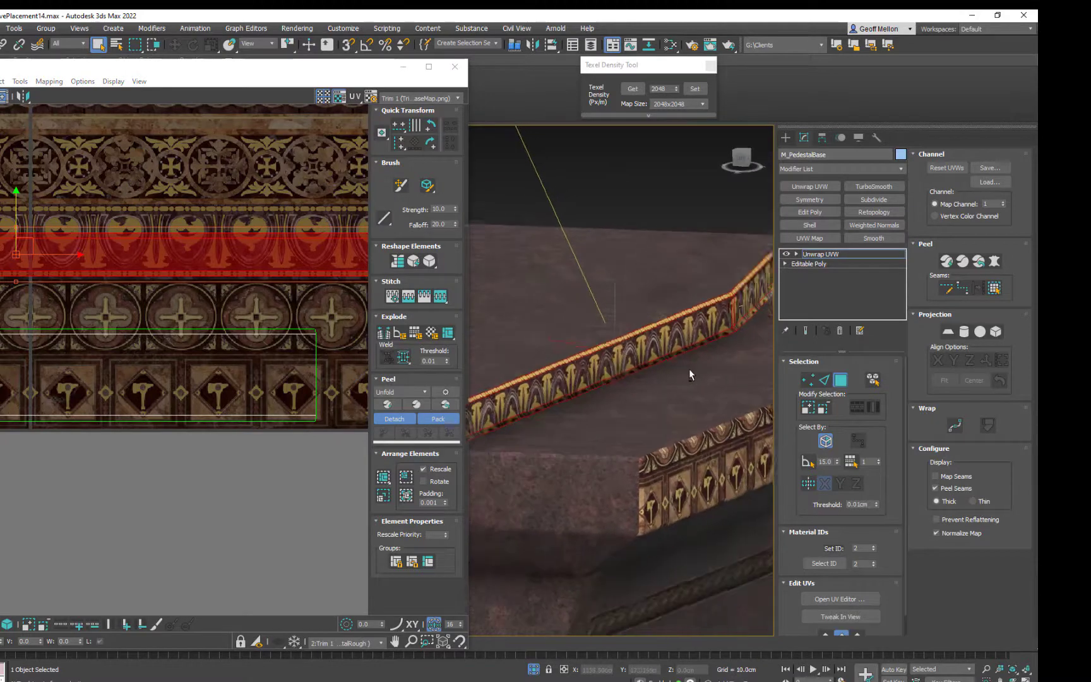
{"action": "middle_click_drag", "start_coordinate": [176, 259], "coordinate": [176, 300]}
{"action": "scroll", "coordinate": [115, 270], "scroll_direction": "down", "scroll_amount": 2}
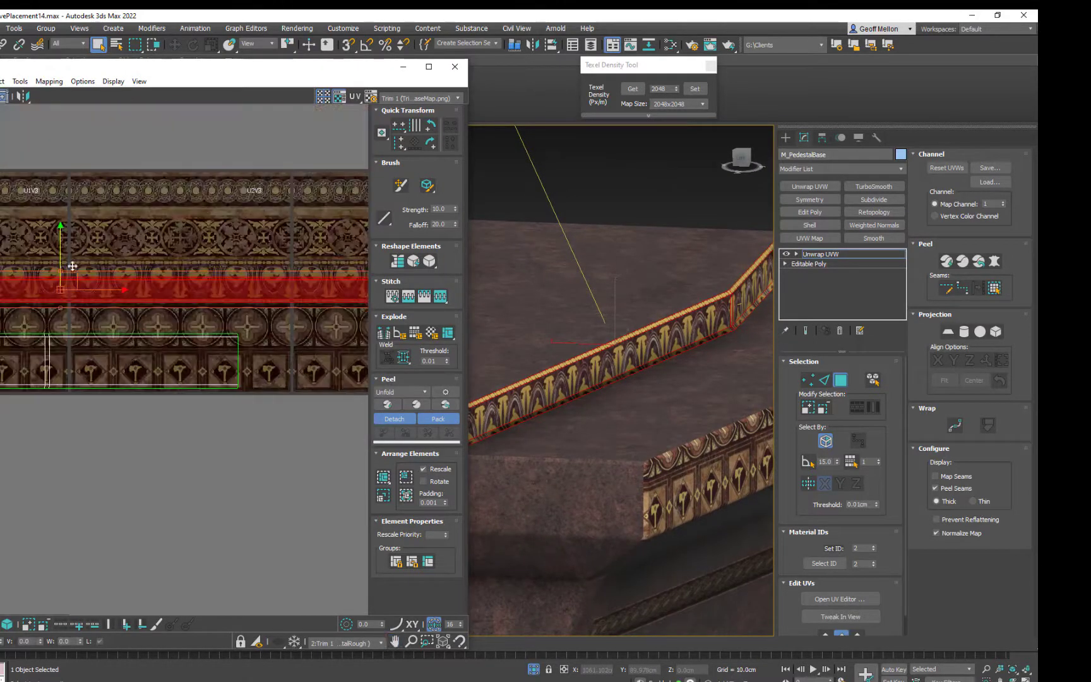
{"action": "scroll", "coordinate": [195, 268], "scroll_direction": "up", "scroll_amount": 3}
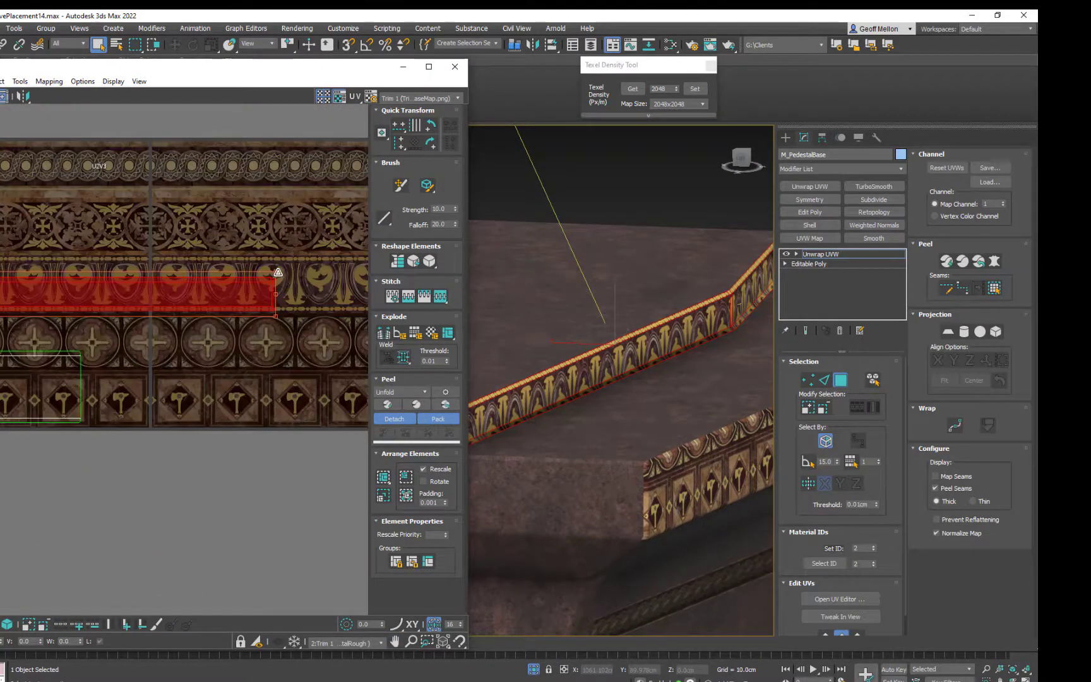
{"action": "left_click_drag", "start_coordinate": [278, 272], "coordinate": [280, 252]}
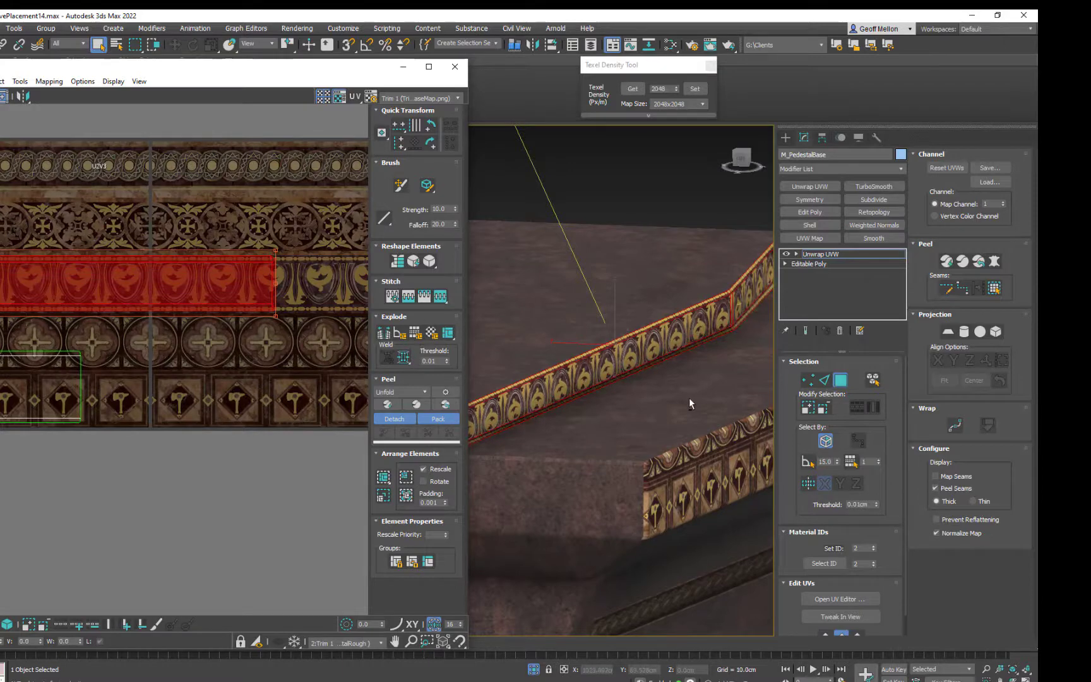
Examine the bird pattern's proportions along the uppermost strip and around the pedestal's corners, and compare it with the hammer strip
{"action": "mouse_move", "coordinate": [689, 398]}
{"action": "middle_mouse_down", "text": "alt"}
{"action": "mouse_move", "coordinate": [628, 395]}
{"action": "mouse_move", "coordinate": [632, 420]}
{"action": "mouse_move", "coordinate": [565, 407]}
{"action": "mouse_move", "coordinate": [689, 402]}
{"action": "mouse_move", "coordinate": [702, 389]}
{"action": "middle_mouse_up", "text": "alt"}
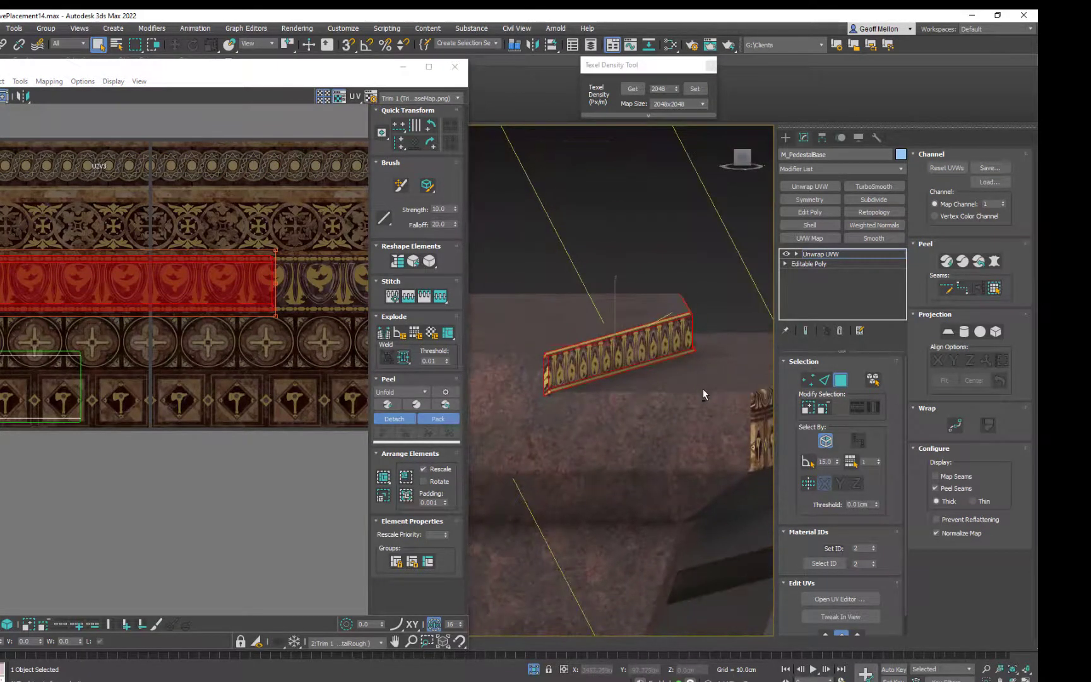
{"action": "scroll", "coordinate": [701, 389], "scroll_direction": "up", "scroll_amount": 5}
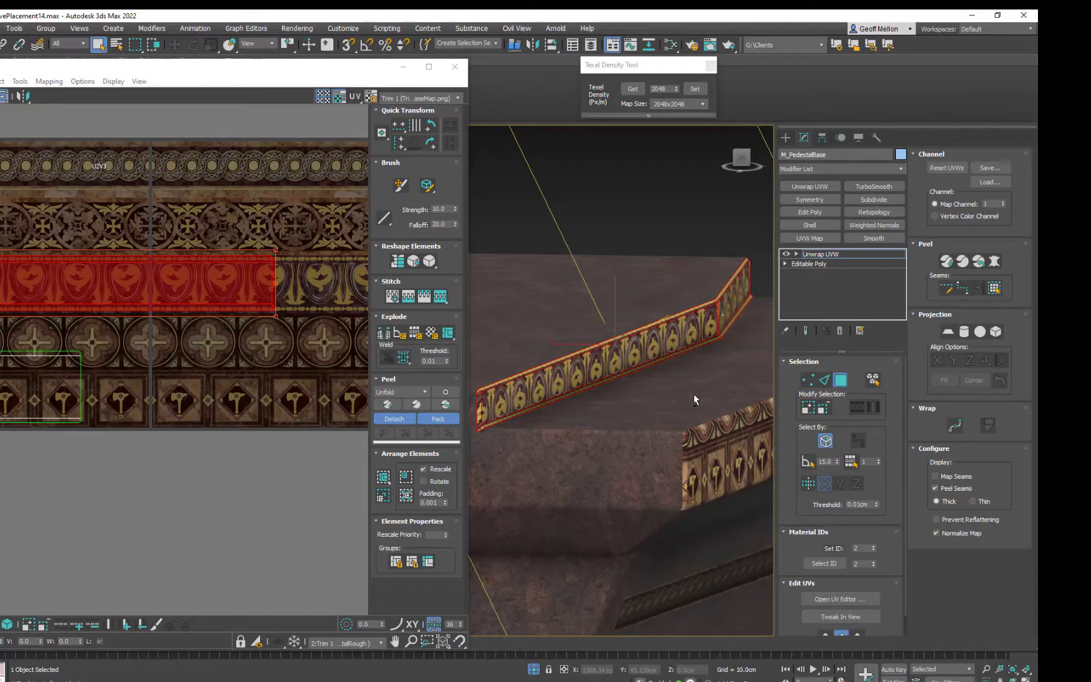
{"action": "middle_click_drag", "start_coordinate": [693, 395], "coordinate": [575, 368], "text": "alt"}
{"action": "scroll", "coordinate": [689, 419], "scroll_direction": "down", "scroll_amount": 3}
{"action": "scroll", "coordinate": [575, 368], "scroll_direction": "down", "scroll_amount": 1}
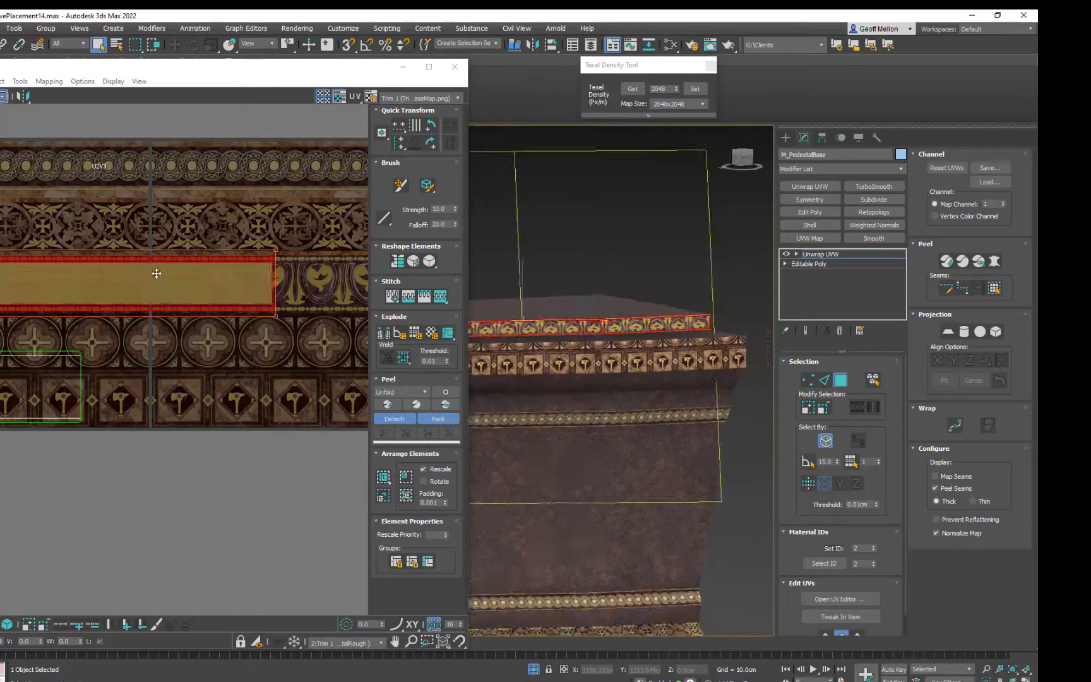
{"action": "scroll", "coordinate": [158, 272], "scroll_direction": "down", "scroll_amount": 6}
{"action": "middle_click_drag", "start_coordinate": [175, 266], "coordinate": [427, 258]}
{"action": "scroll", "coordinate": [284, 294], "scroll_direction": "up", "scroll_amount": 3}
{"action": "middle_click_drag", "start_coordinate": [265, 296], "coordinate": [247, 303]}
{"action": "middle_click_drag", "start_coordinate": [571, 387], "coordinate": [654, 391], "text": "alt"}
{"action": "scroll", "coordinate": [206, 318], "scroll_direction": "down", "scroll_amount": 2}
{"action": "middle_click_drag", "start_coordinate": [206, 319], "coordinate": [210, 307]}
{"action": "scroll", "coordinate": [246, 277], "scroll_direction": "down", "scroll_amount": 3}
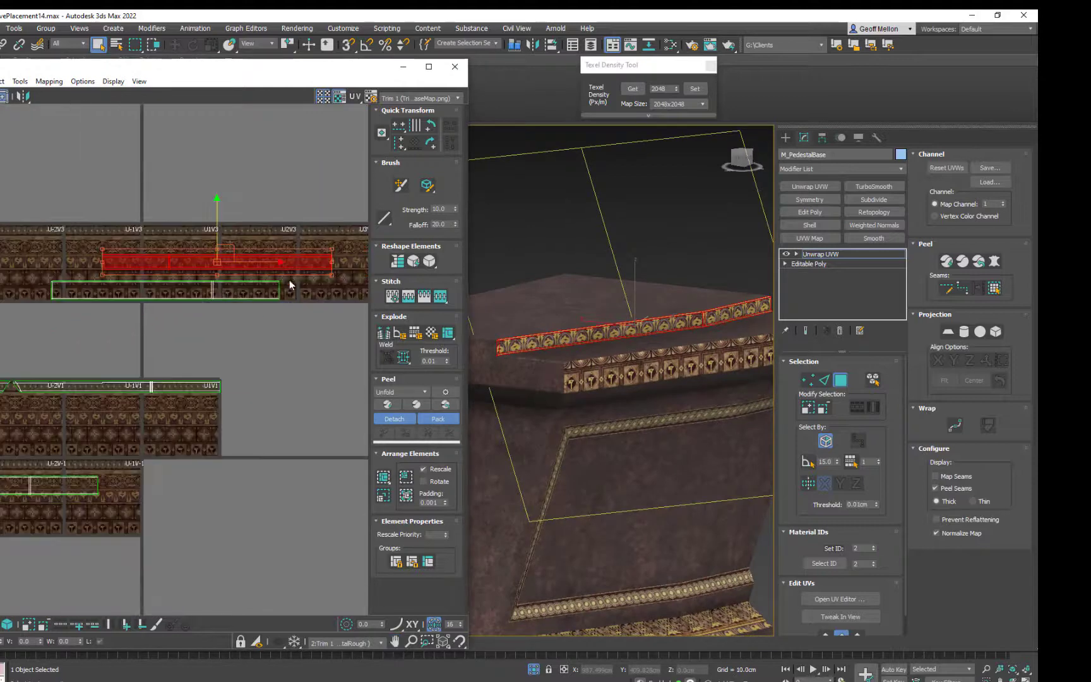
Select the hammer strip's UV polygons and shift them slightly down to align with the hammer row's lower edge
{"action": "left_click_drag", "start_coordinate": [17, 314], "coordinate": [17, 313]}
{"action": "scroll", "coordinate": [190, 297], "scroll_direction": "up", "scroll_amount": 5}
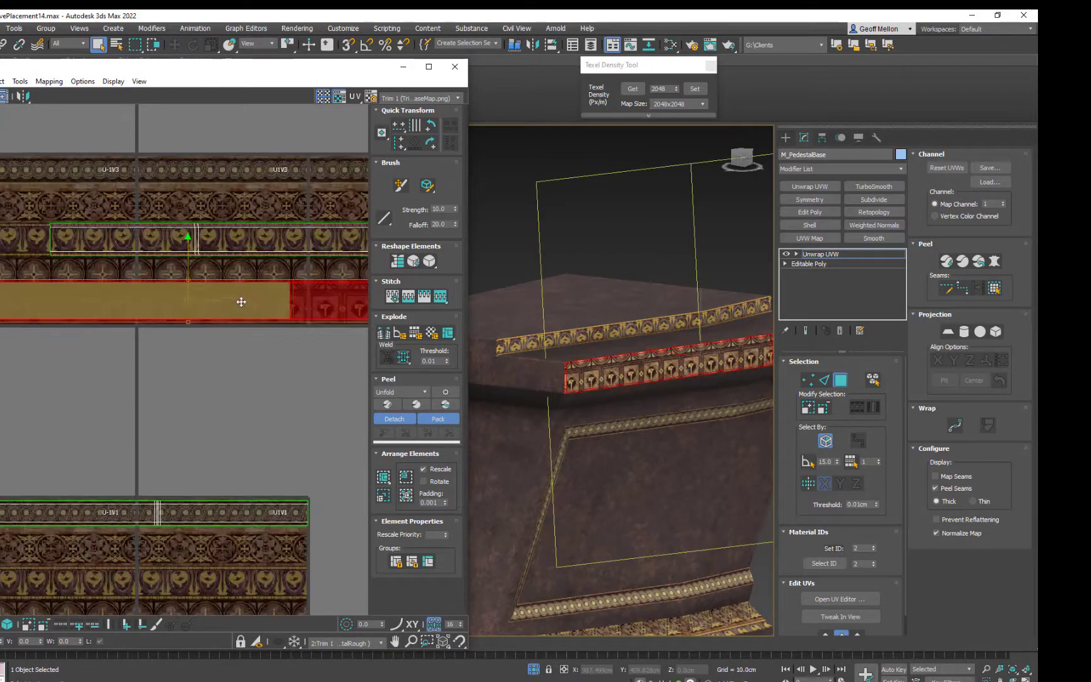
{"action": "mouse_move", "coordinate": [123, 265]}
{"action": "left_mouse_down"}
{"action": "mouse_move", "coordinate": [120, 417]}
{"action": "mouse_move", "coordinate": [120, 253]}
{"action": "mouse_move", "coordinate": [125, 272]}
{"action": "left_mouse_up"}
{"action": "scroll", "coordinate": [629, 359], "scroll_direction": "up", "scroll_amount": 5}
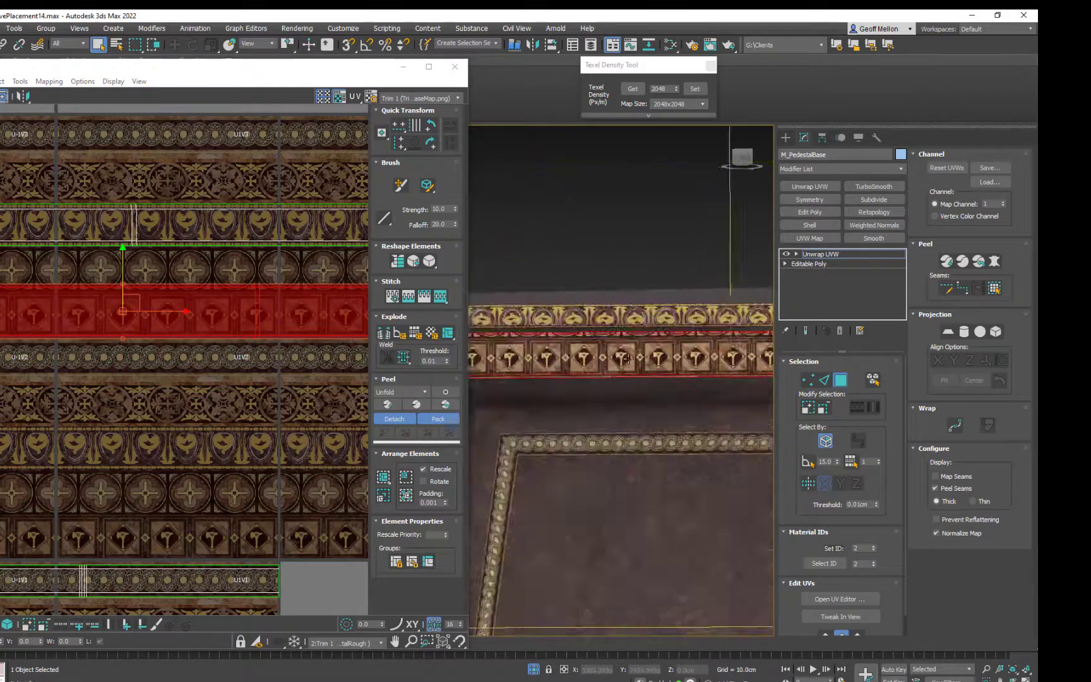
{"action": "scroll", "coordinate": [629, 358], "scroll_direction": "up", "scroll_amount": 6}
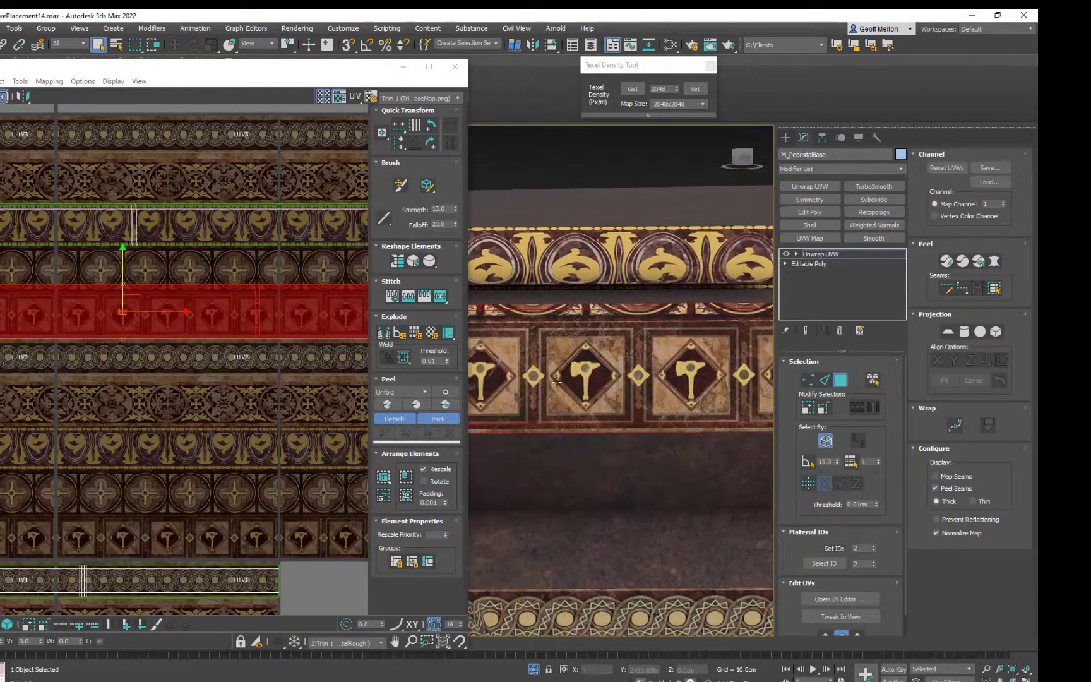
{"action": "middle_click_drag", "start_coordinate": [652, 425], "coordinate": [674, 415]}
{"action": "scroll", "coordinate": [210, 331], "scroll_direction": "up", "scroll_amount": 4}
{"action": "middle_click_drag", "start_coordinate": [210, 331], "coordinate": [180, 350]}
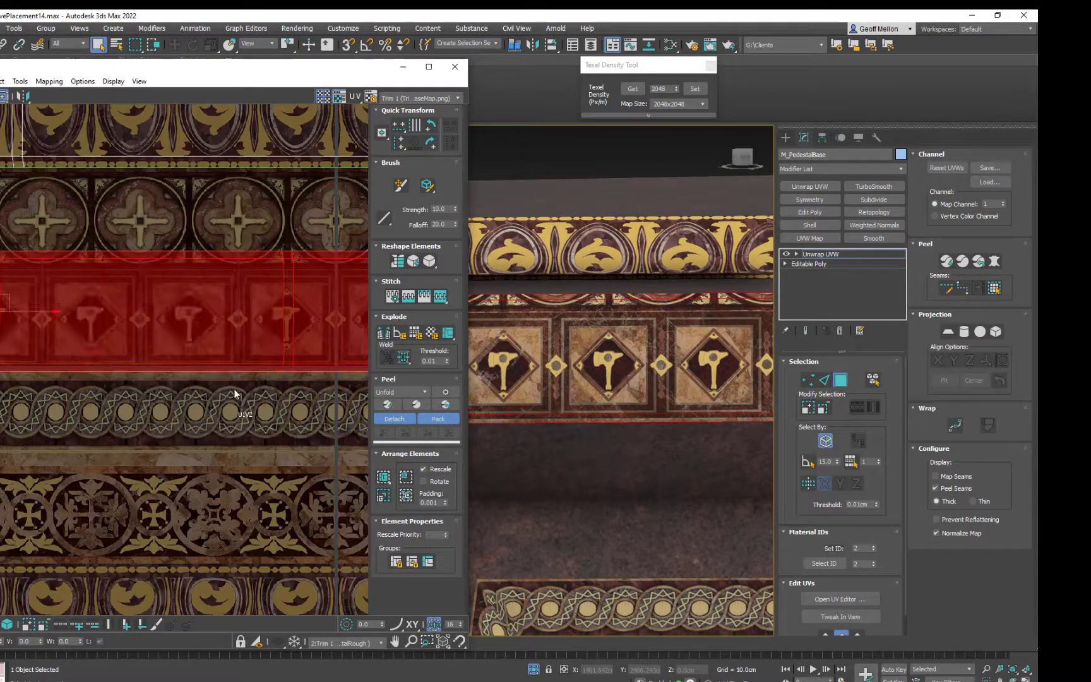
{"action": "middle_click_drag", "start_coordinate": [248, 345], "coordinate": [204, 378]}
{"action": "scroll", "coordinate": [192, 302], "scroll_direction": "down", "scroll_amount": 6}
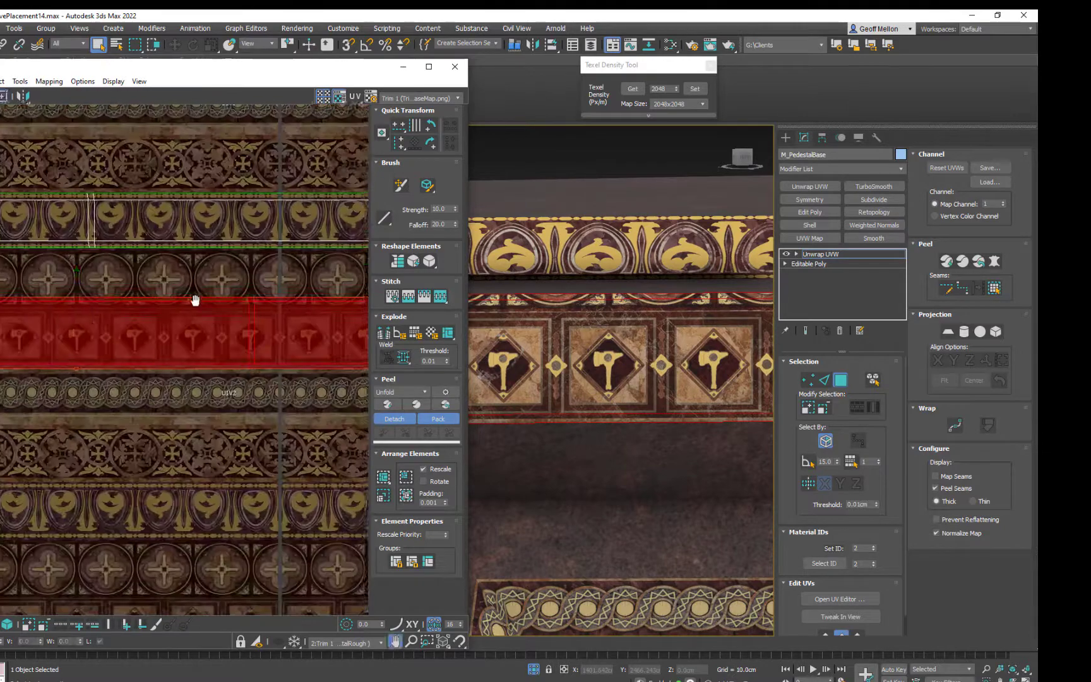
Try shifting the hammer strip's UVs slightly down and reducing their height to fit the hammer row
{"action": "left_click_drag", "start_coordinate": [30, 278], "coordinate": [30, 282]}
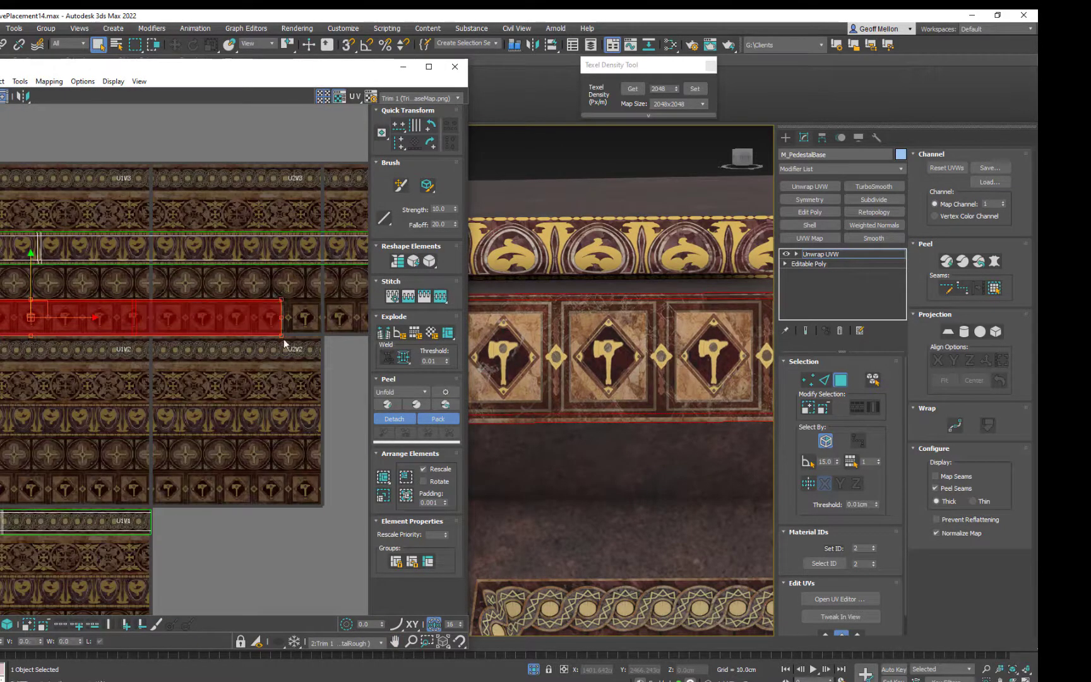
{"action": "left_click_drag", "start_coordinate": [283, 336], "coordinate": [283, 331]}
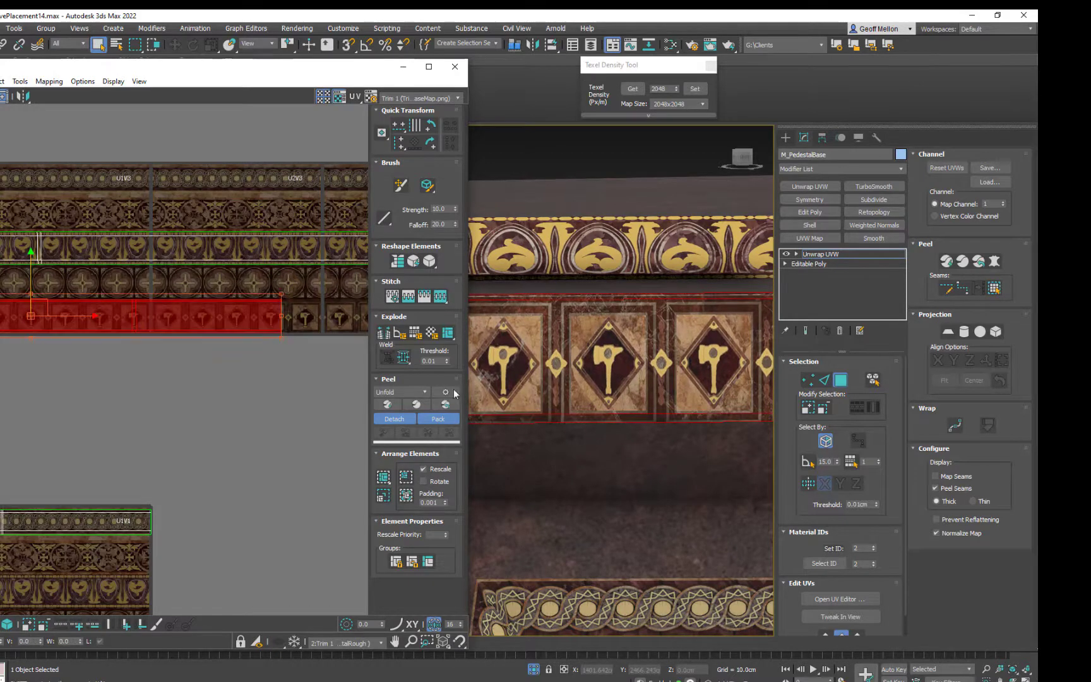
{"action": "scroll", "coordinate": [682, 419], "scroll_direction": "down", "scroll_amount": 2}
{"action": "key", "text": "ctrl+z"}
{"action": "key", "text": "ctrl+z"}
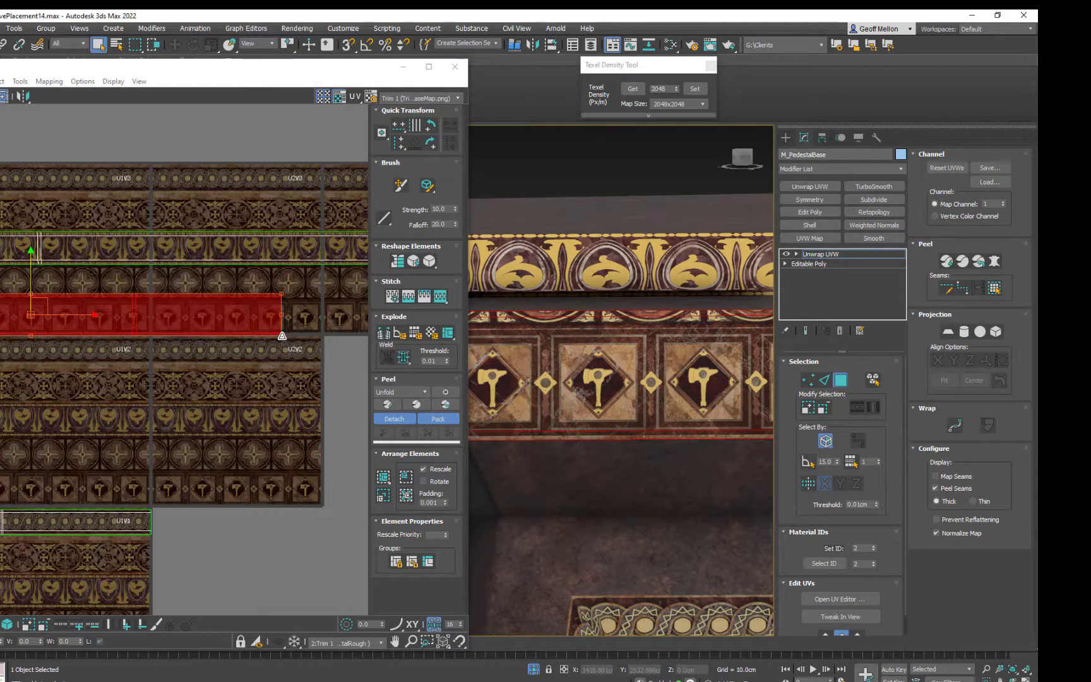
Narrow the hammer strip's UVs horizontally and move them down so they fill the hammer row between its borders
{"action": "left_click_drag", "start_coordinate": [283, 336], "coordinate": [145, 315]}
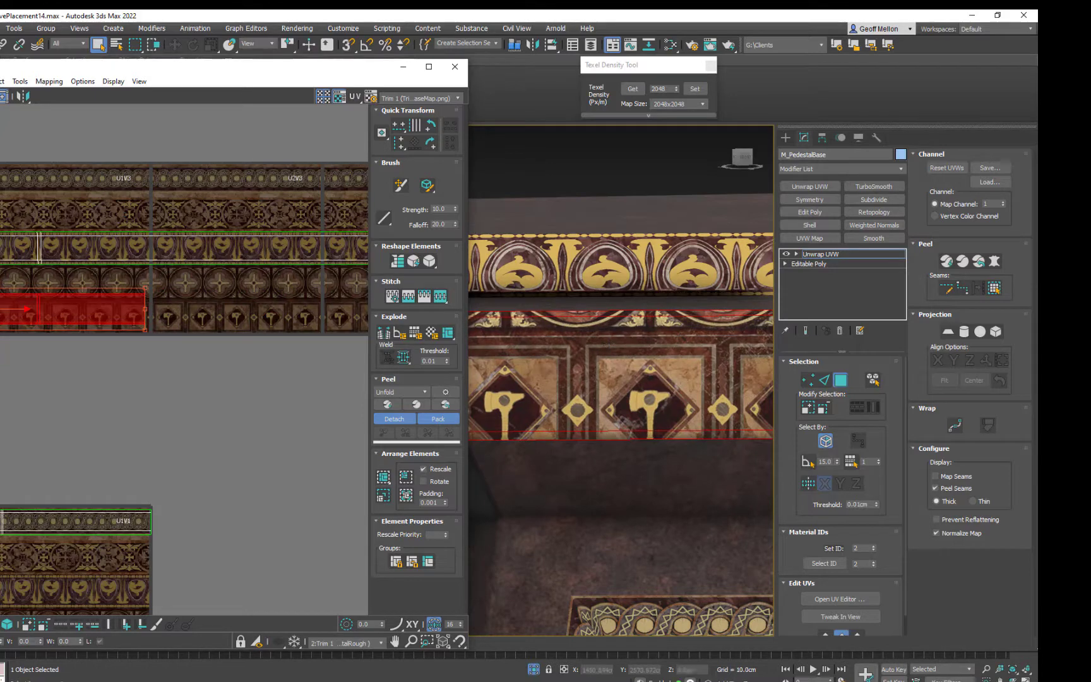
{"action": "left_click_drag", "start_coordinate": [13, 309], "coordinate": [13, 317]}
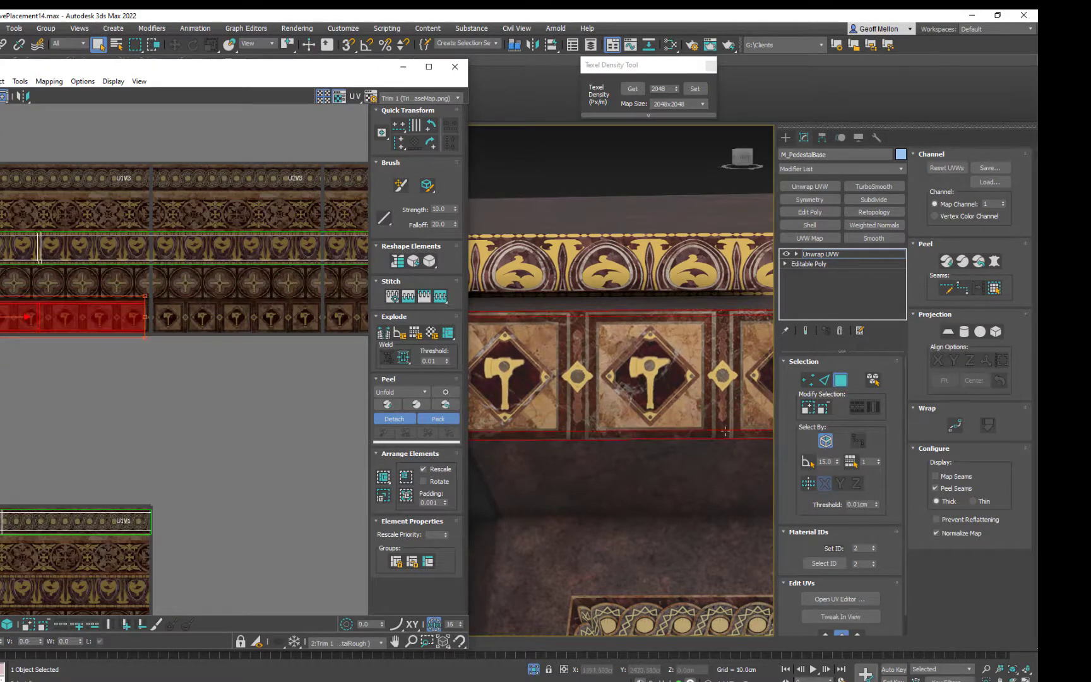
{"action": "scroll", "coordinate": [152, 320], "scroll_direction": "up", "scroll_amount": 5}
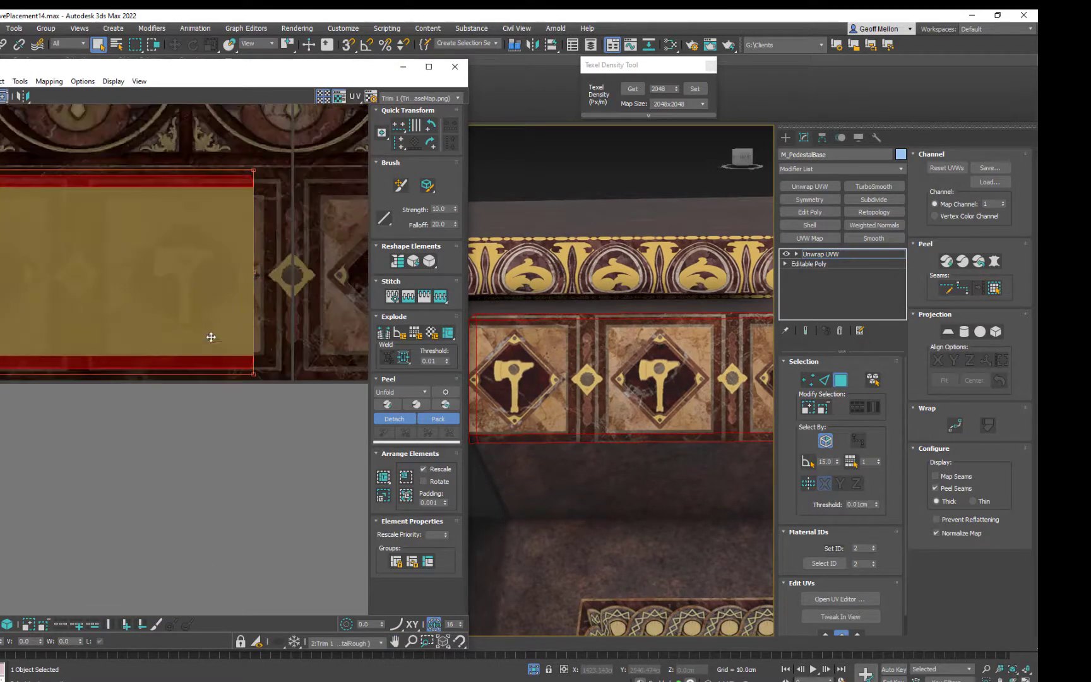
{"action": "left_click_drag", "start_coordinate": [185, 291], "coordinate": [186, 292]}
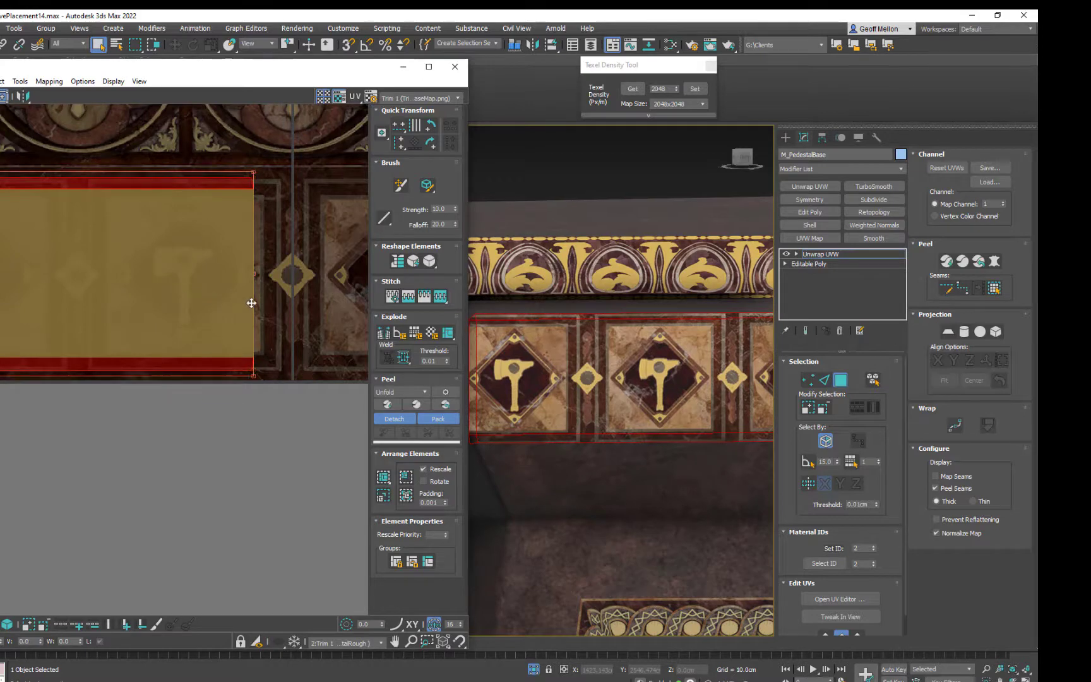
Check the hammer strip's ends on the pedestal and shift its UVs so the right end lands on the diamond at the tile boundary
{"action": "scroll", "coordinate": [700, 426], "scroll_direction": "down", "scroll_amount": 6}
{"action": "middle_click_drag", "start_coordinate": [700, 426], "coordinate": [740, 428], "text": "alt"}
{"action": "scroll", "coordinate": [646, 403], "scroll_direction": "up", "scroll_amount": 5}
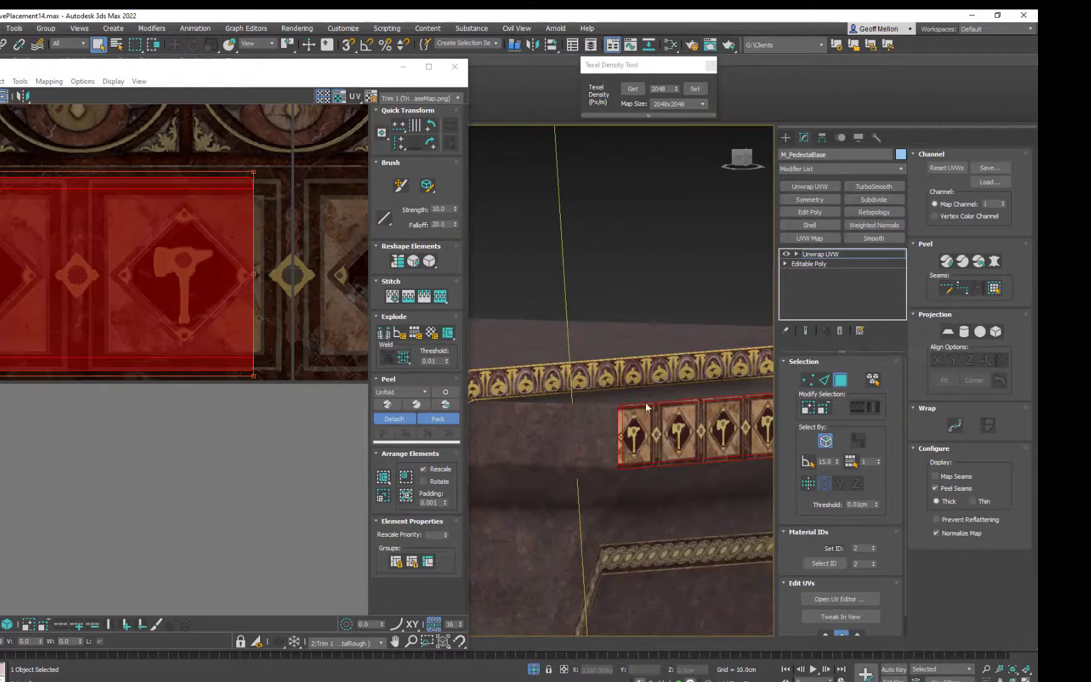
{"action": "scroll", "coordinate": [628, 453], "scroll_direction": "down", "scroll_amount": 5}
{"action": "scroll", "coordinate": [232, 299], "scroll_direction": "down", "scroll_amount": 5}
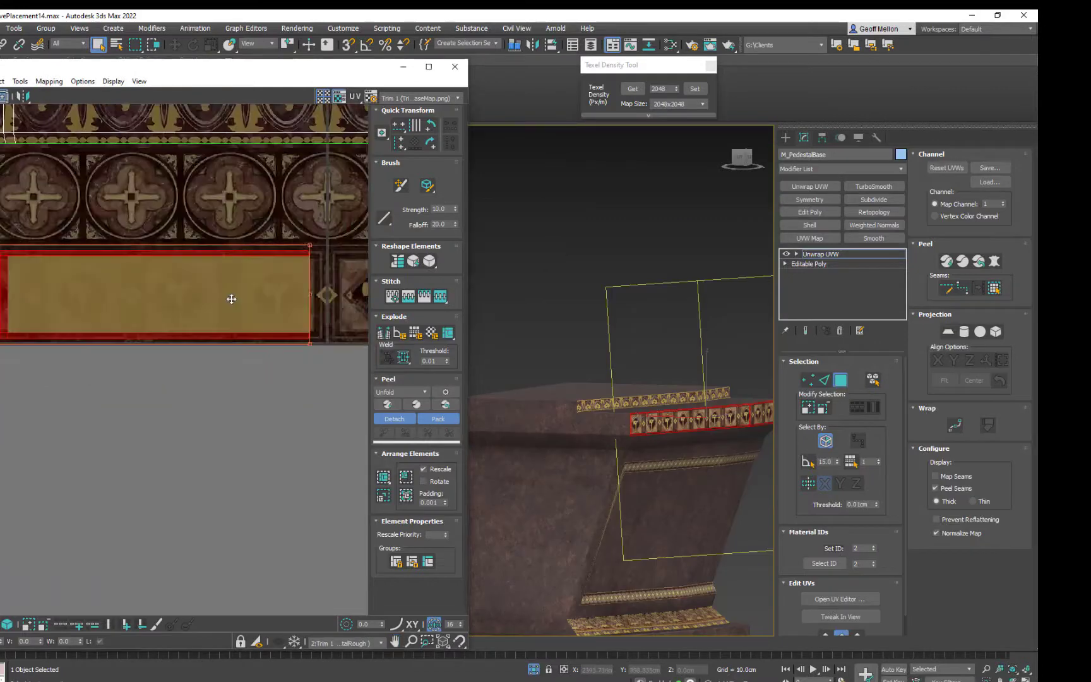
{"action": "middle_click_drag", "start_coordinate": [687, 417], "coordinate": [726, 424], "text": "alt"}
{"action": "scroll", "coordinate": [728, 424], "scroll_direction": "up", "scroll_amount": 6}
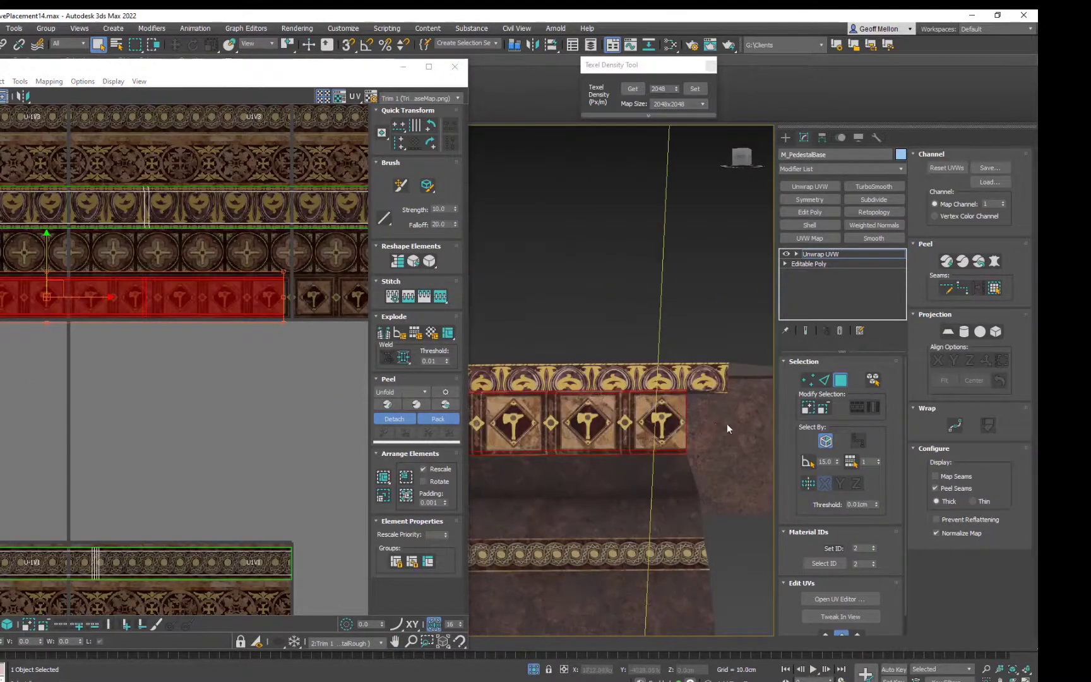
{"action": "scroll", "coordinate": [278, 315], "scroll_direction": "up", "scroll_amount": 4}
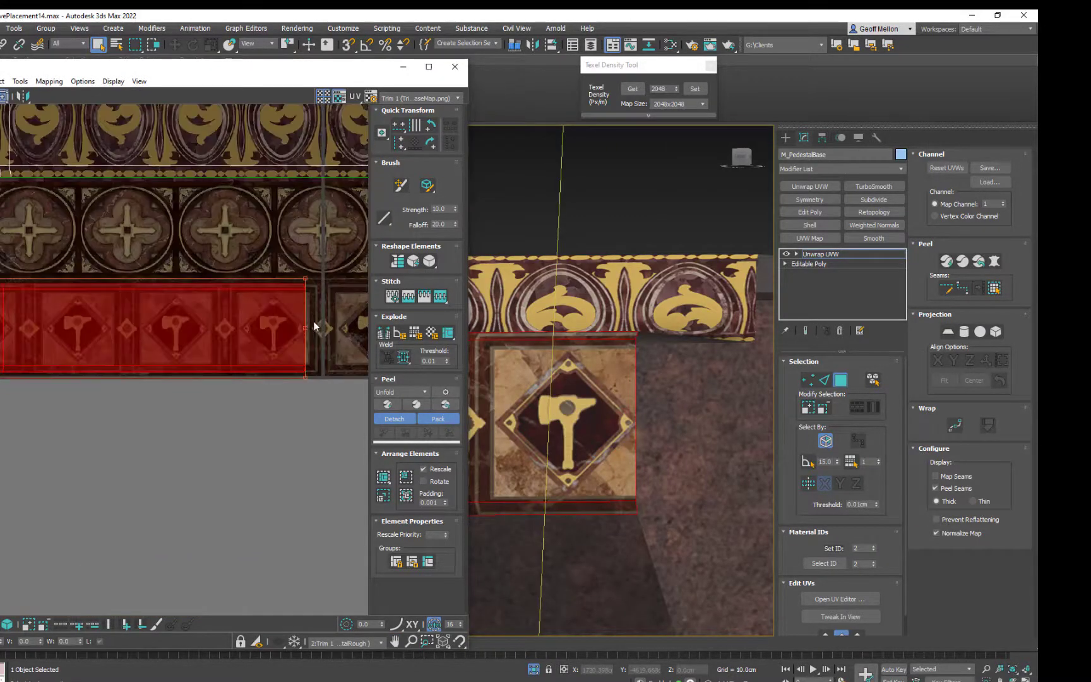
{"action": "left_click_drag", "start_coordinate": [265, 332], "coordinate": [278, 333]}
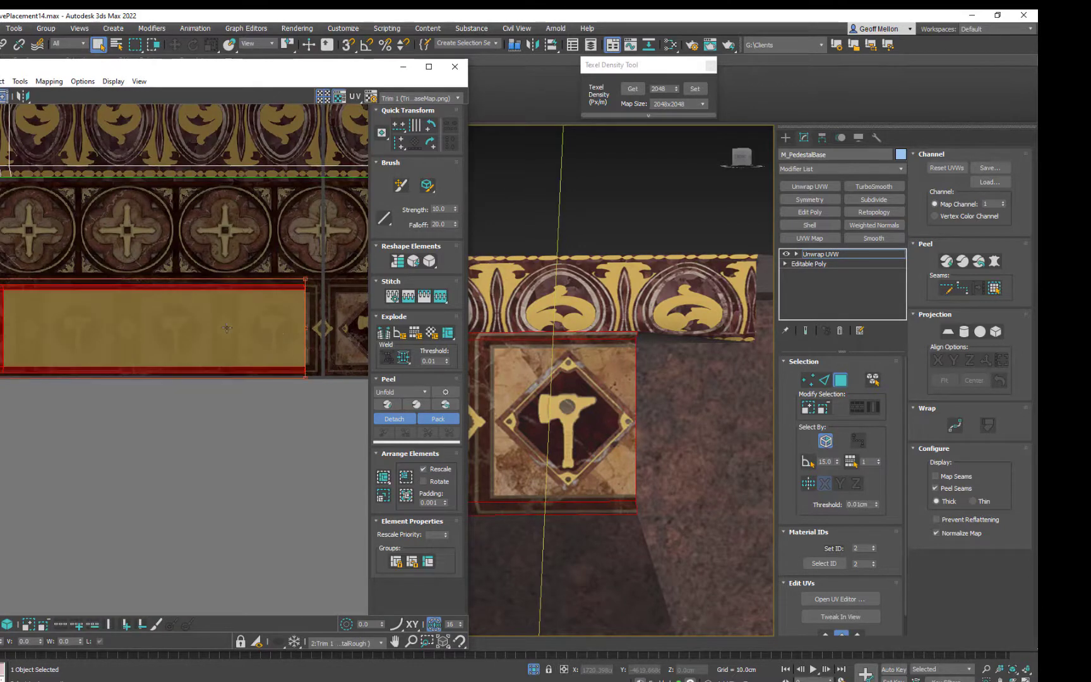
{"action": "scroll", "coordinate": [227, 328], "scroll_direction": "down", "scroll_amount": 4}
{"action": "left_click_drag", "start_coordinate": [143, 334], "coordinate": [297, 335]}
{"action": "scroll", "coordinate": [176, 356], "scroll_direction": "up", "scroll_amount": 4}
Stretch the left end of the hammer strip's UVs outward to the diamond between two hammer panels so the corner panel is complete
{"action": "scroll", "coordinate": [550, 454], "scroll_direction": "down", "scroll_amount": 5}
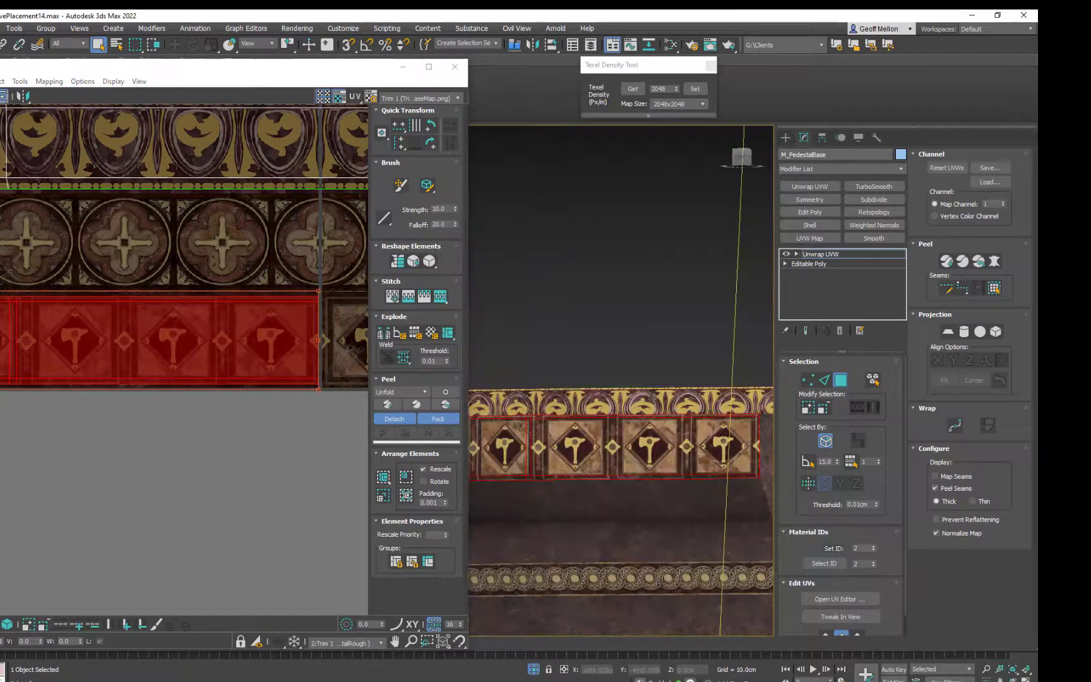
{"action": "scroll", "coordinate": [549, 453], "scroll_direction": "up", "scroll_amount": 8}
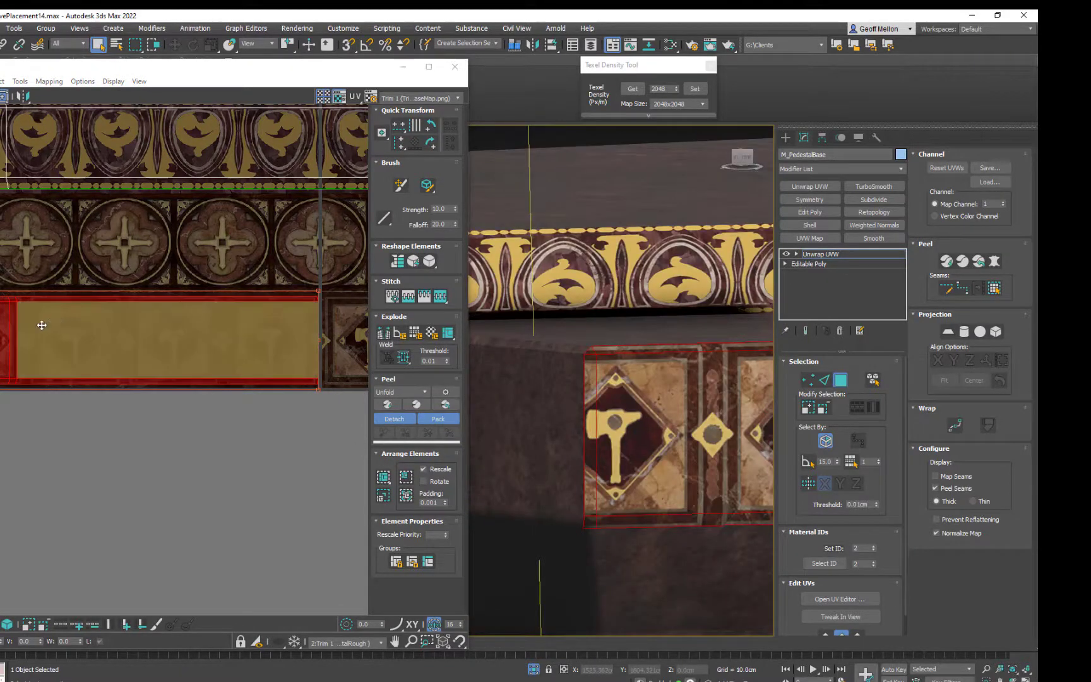
{"action": "middle_click_drag", "start_coordinate": [41, 327], "coordinate": [268, 323]}
{"action": "mouse_move", "coordinate": [12, 310]}
{"action": "middle_mouse_down"}
{"action": "mouse_move", "coordinate": [309, 329]}
{"action": "mouse_move", "coordinate": [442, 319]}
{"action": "middle_mouse_up"}
{"action": "middle_click_drag", "start_coordinate": [9, 336], "coordinate": [202, 333]}
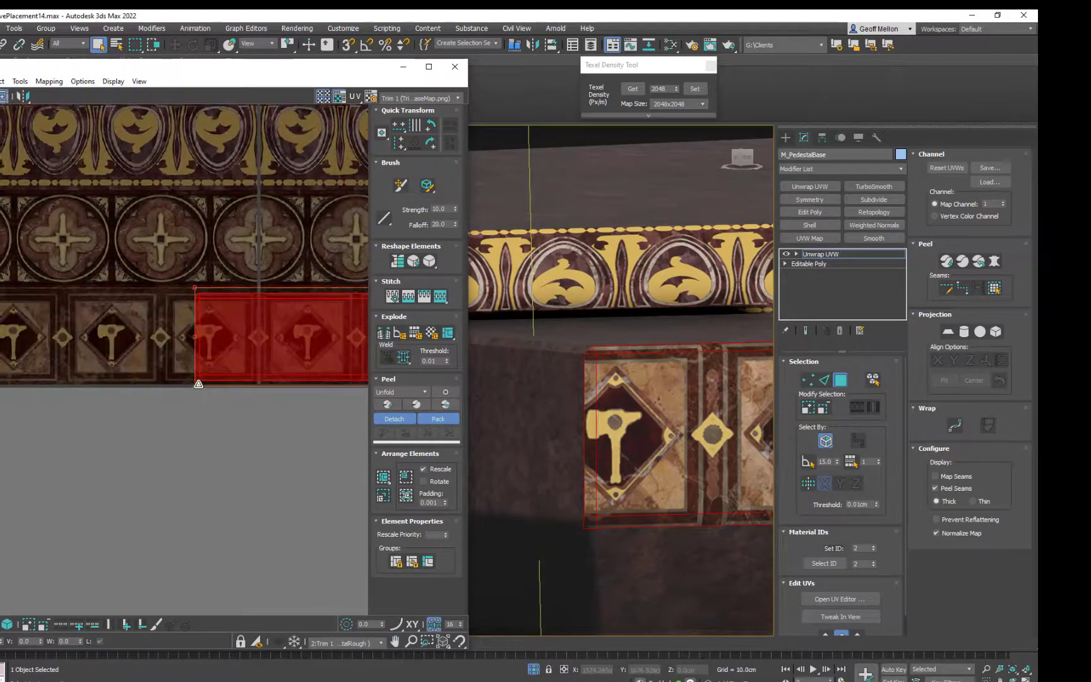
{"action": "left_click_drag", "start_coordinate": [192, 387], "coordinate": [170, 389]}
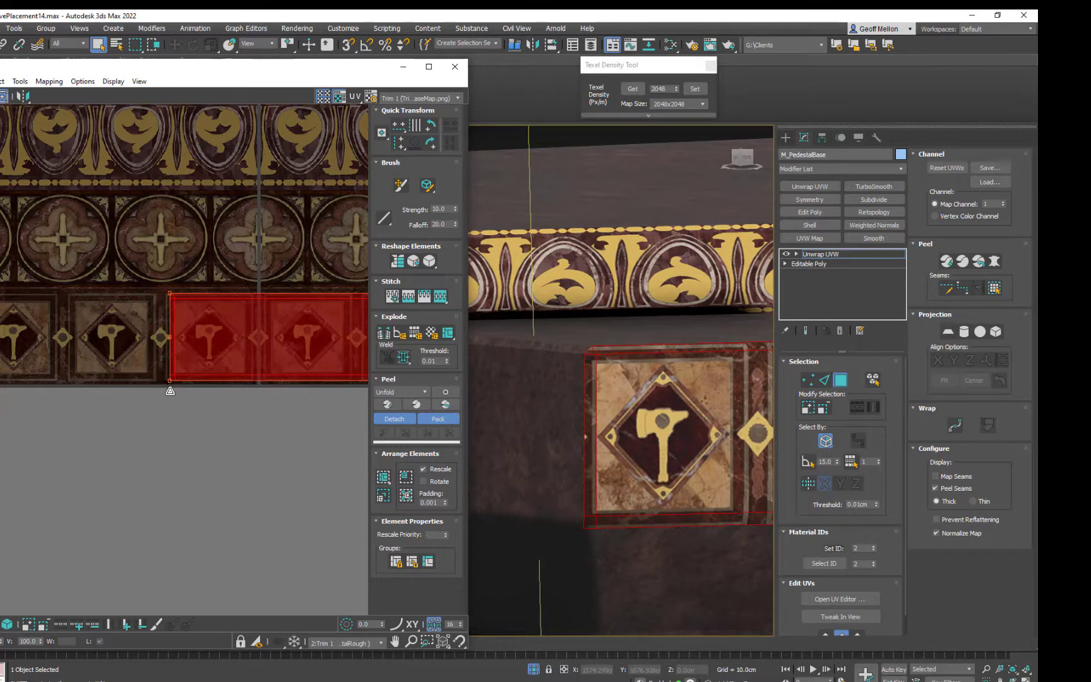
Select the UVs of the whole ornament strip along the pedestal's foot and move them to the cross medallion row
{"action": "middle_click_drag", "start_coordinate": [663, 429], "coordinate": [622, 419]}
{"action": "scroll", "coordinate": [622, 418], "scroll_direction": "down", "scroll_amount": 4}
{"action": "middle_click_drag", "start_coordinate": [682, 436], "coordinate": [726, 358], "text": "alt"}
{"action": "scroll", "coordinate": [738, 432], "scroll_direction": "down", "scroll_amount": 3}
{"action": "left_click", "coordinate": [726, 358]}
{"action": "scroll", "coordinate": [244, 296], "scroll_direction": "down", "scroll_amount": 3}
{"action": "middle_click_drag", "start_coordinate": [244, 297], "coordinate": [290, 198]}
{"action": "middle_click_drag", "start_coordinate": [224, 369], "coordinate": [329, 241]}
{"action": "scroll", "coordinate": [257, 304], "scroll_direction": "down", "scroll_amount": 3}
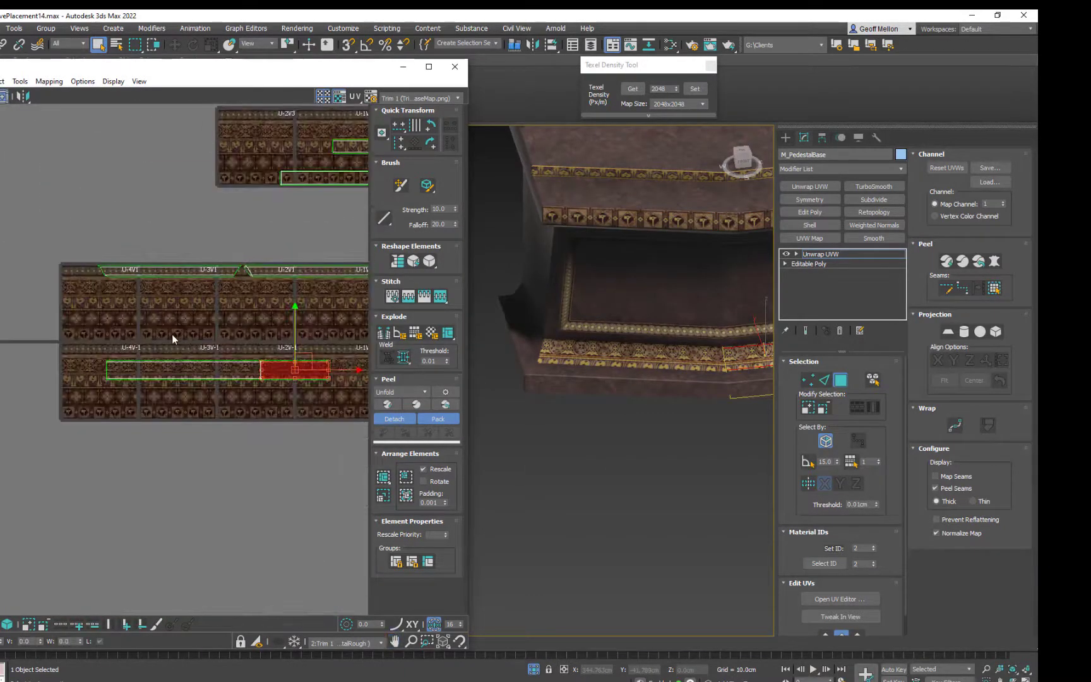
{"action": "left_click_drag", "start_coordinate": [338, 399], "coordinate": [339, 397]}
{"action": "scroll", "coordinate": [272, 378], "scroll_direction": "up", "scroll_amount": 4}
{"action": "middle_click_drag", "start_coordinate": [282, 338], "coordinate": [195, 304]}
{"action": "left_click_drag", "start_coordinate": [469, 408], "coordinate": [545, 408]}
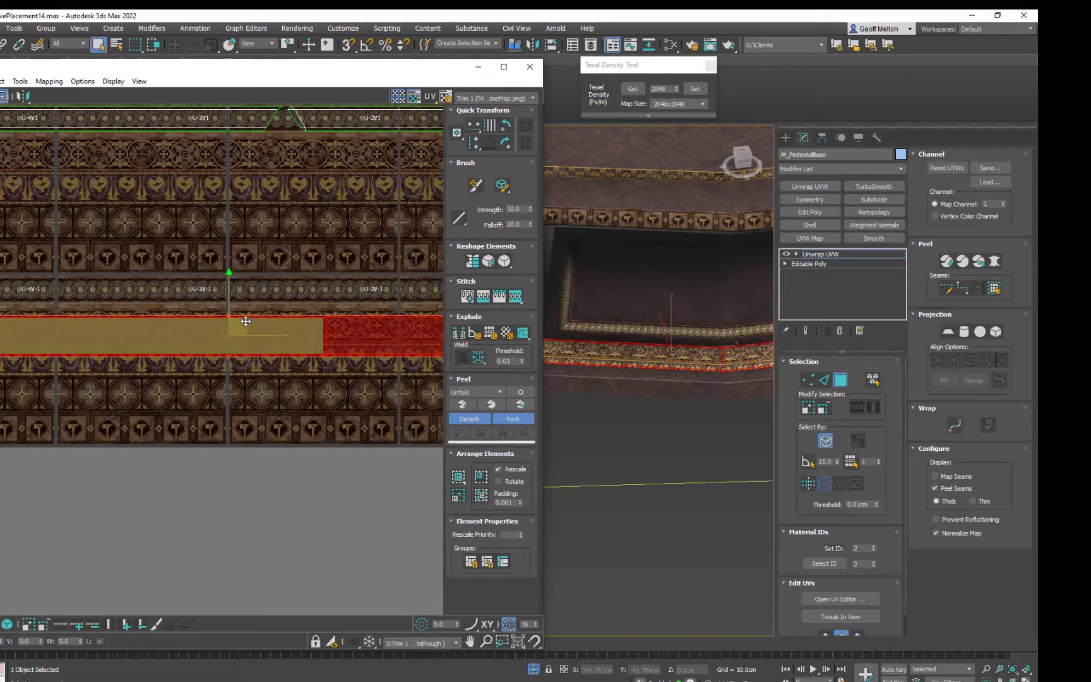
{"action": "left_click_drag", "start_coordinate": [240, 320], "coordinate": [253, 209]}
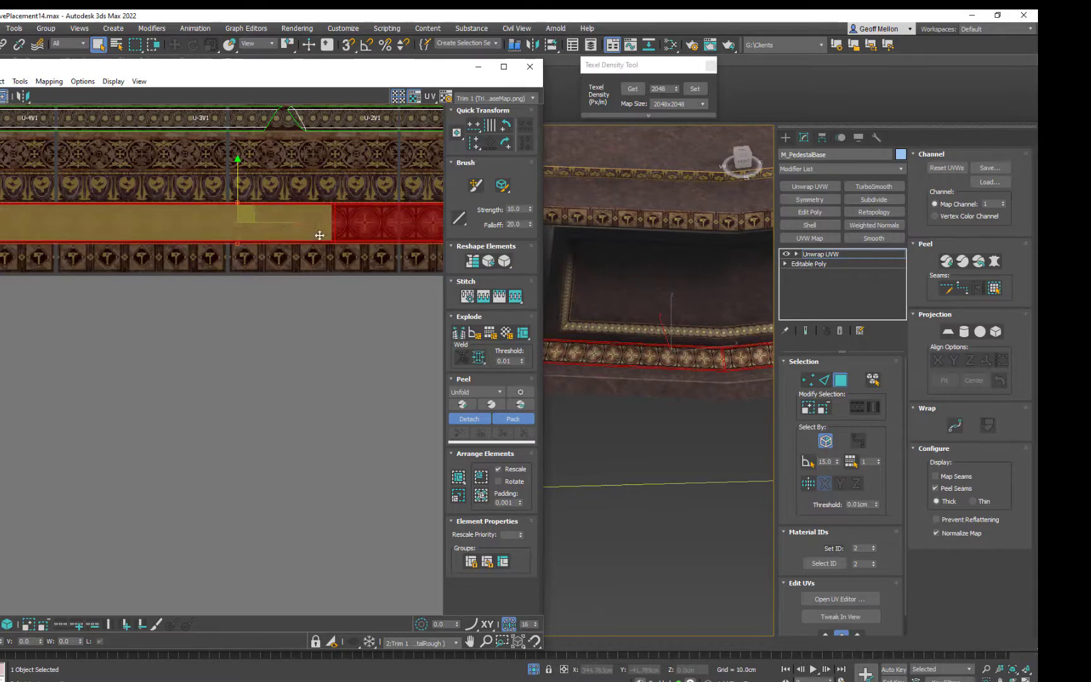
Scale down the foot strip's UVs to match the medallion row's height and end them at the gap between two medallions
{"action": "scroll", "coordinate": [319, 235], "scroll_direction": "up", "scroll_amount": 4}
{"action": "middle_click_drag", "start_coordinate": [264, 314], "coordinate": [312, 309]}
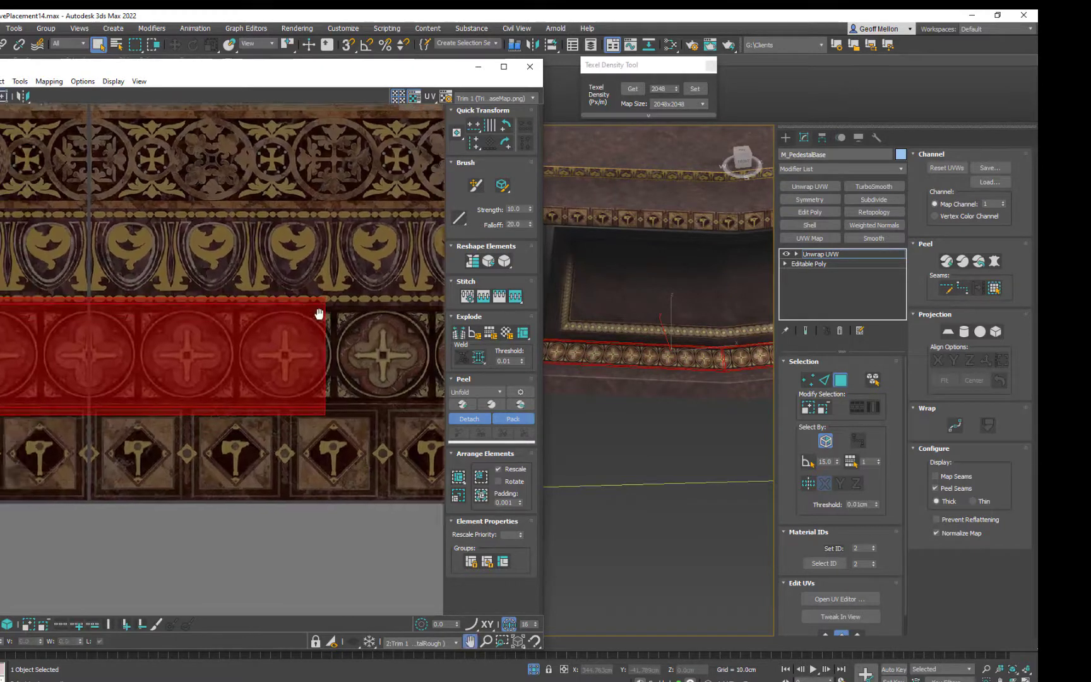
{"action": "scroll", "coordinate": [312, 309], "scroll_direction": "up", "scroll_amount": 3}
{"action": "middle_click_drag", "start_coordinate": [389, 418], "coordinate": [391, 386]}
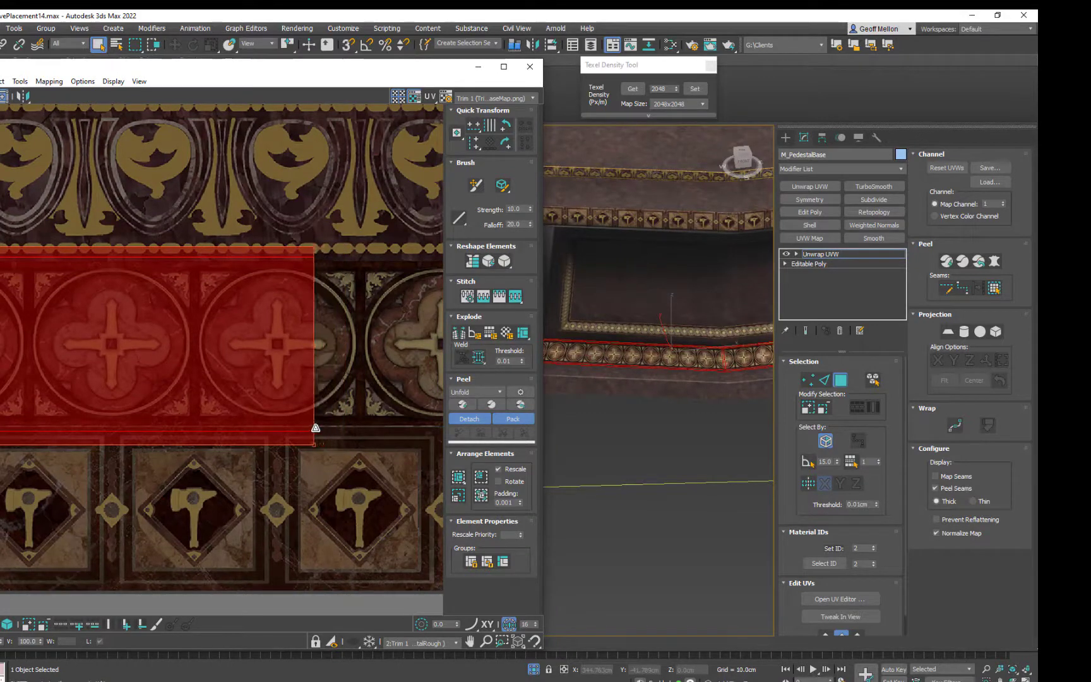
{"action": "left_click_drag", "start_coordinate": [315, 428], "coordinate": [256, 420]}
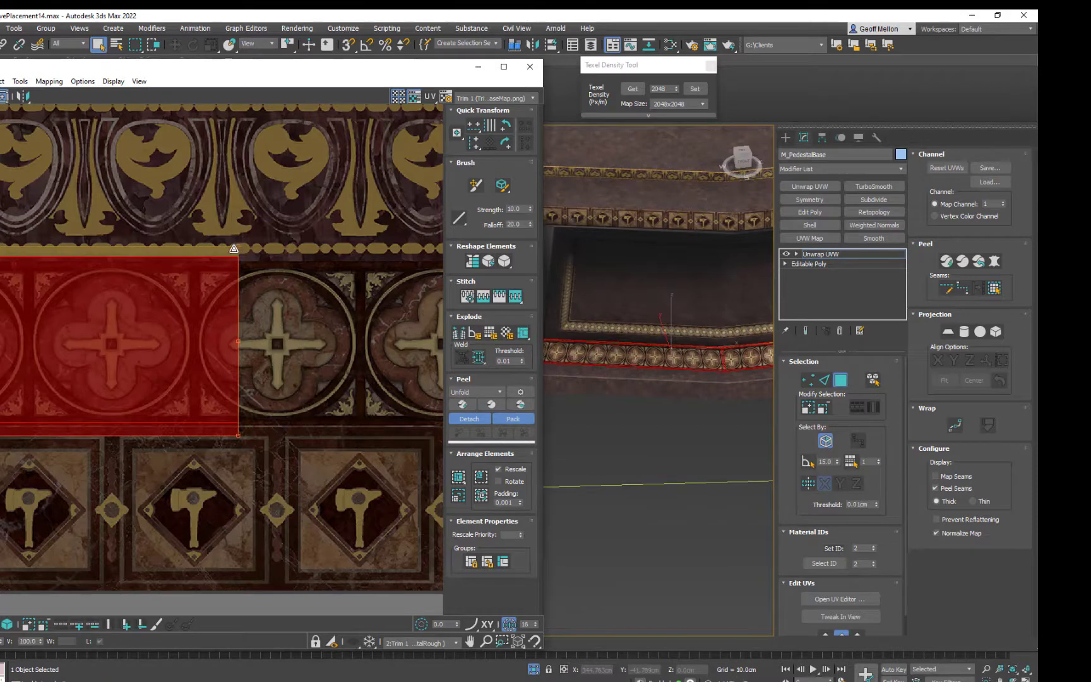
{"action": "left_click_drag", "start_coordinate": [238, 436], "coordinate": [178, 435]}
{"action": "left_click_drag", "start_coordinate": [86, 435], "coordinate": [50, 436]}
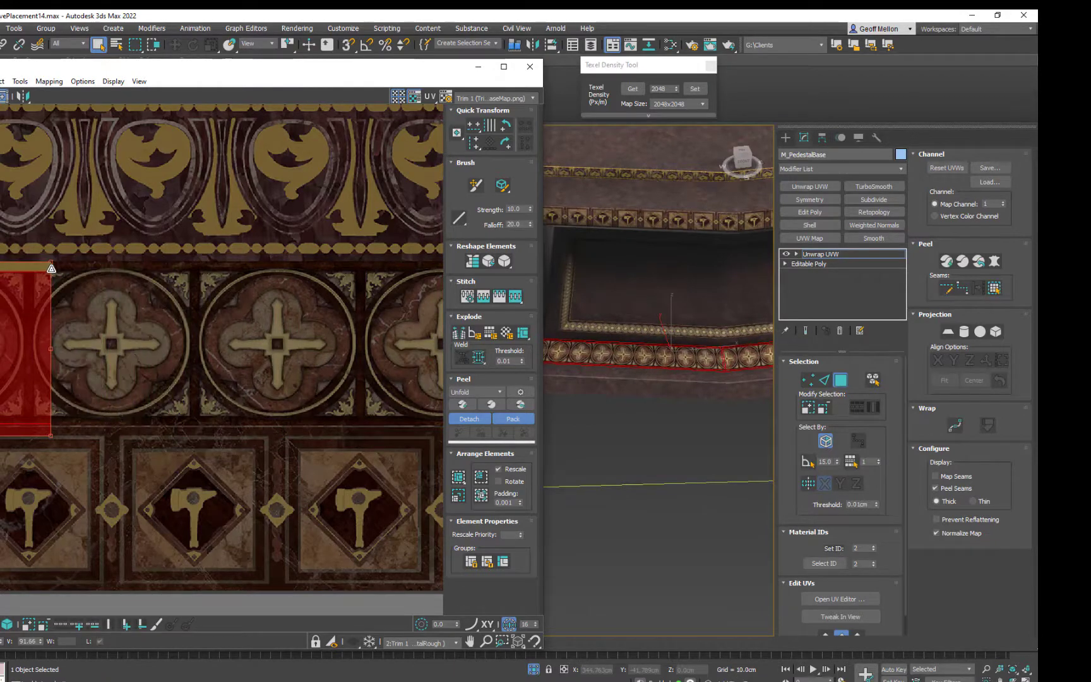
Examine the cross medallion strip at the pedestal's corner and compare it with the left end of its UVs
{"action": "middle_click_drag", "start_coordinate": [649, 365], "coordinate": [771, 373], "text": "alt"}
{"action": "scroll", "coordinate": [647, 372], "scroll_direction": "down", "scroll_amount": 5}
{"action": "middle_click_drag", "start_coordinate": [689, 367], "coordinate": [706, 400], "text": "alt"}
{"action": "scroll", "coordinate": [234, 336], "scroll_direction": "down", "scroll_amount": 4}
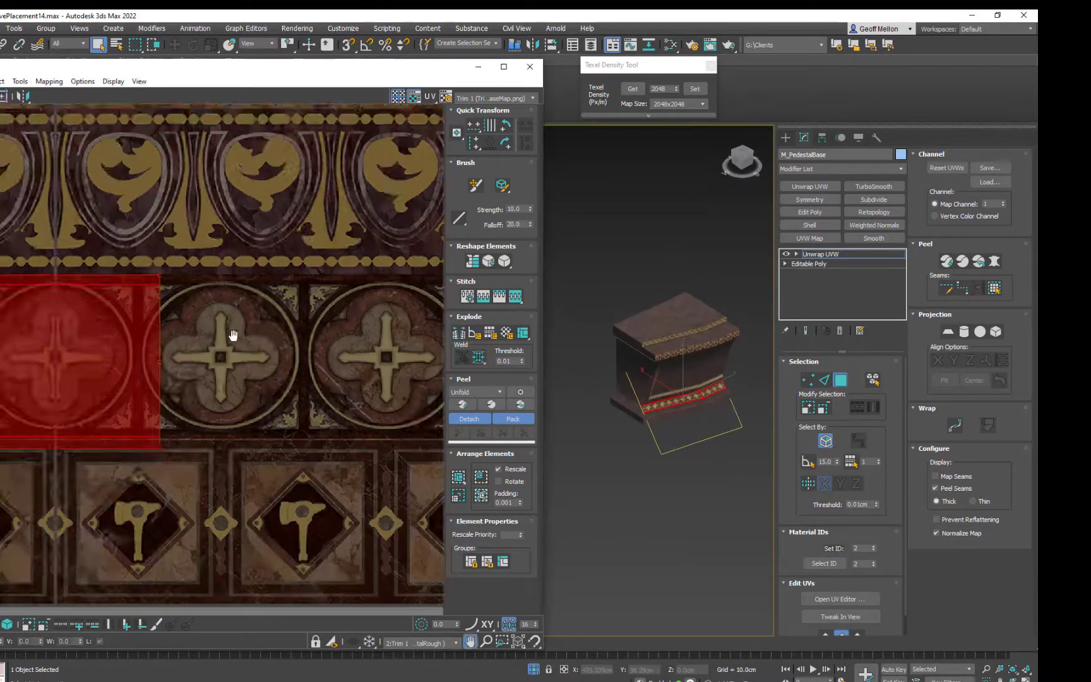
{"action": "middle_click_drag", "start_coordinate": [63, 321], "coordinate": [206, 322]}
{"action": "scroll", "coordinate": [136, 330], "scroll_direction": "down", "scroll_amount": 4}
{"action": "middle_click_drag", "start_coordinate": [136, 330], "coordinate": [280, 321]}
{"action": "scroll", "coordinate": [659, 416], "scroll_direction": "up", "scroll_amount": 5}
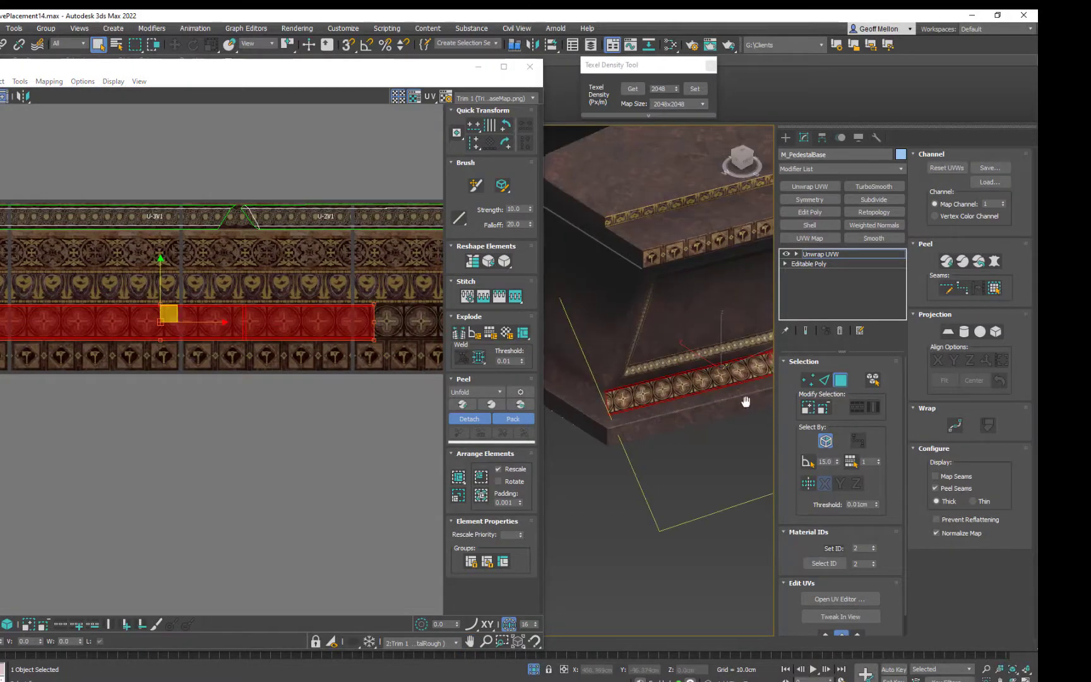
{"action": "middle_click_drag", "start_coordinate": [88, 315], "coordinate": [205, 336]}
{"action": "scroll", "coordinate": [255, 372], "scroll_direction": "up", "scroll_amount": 3}
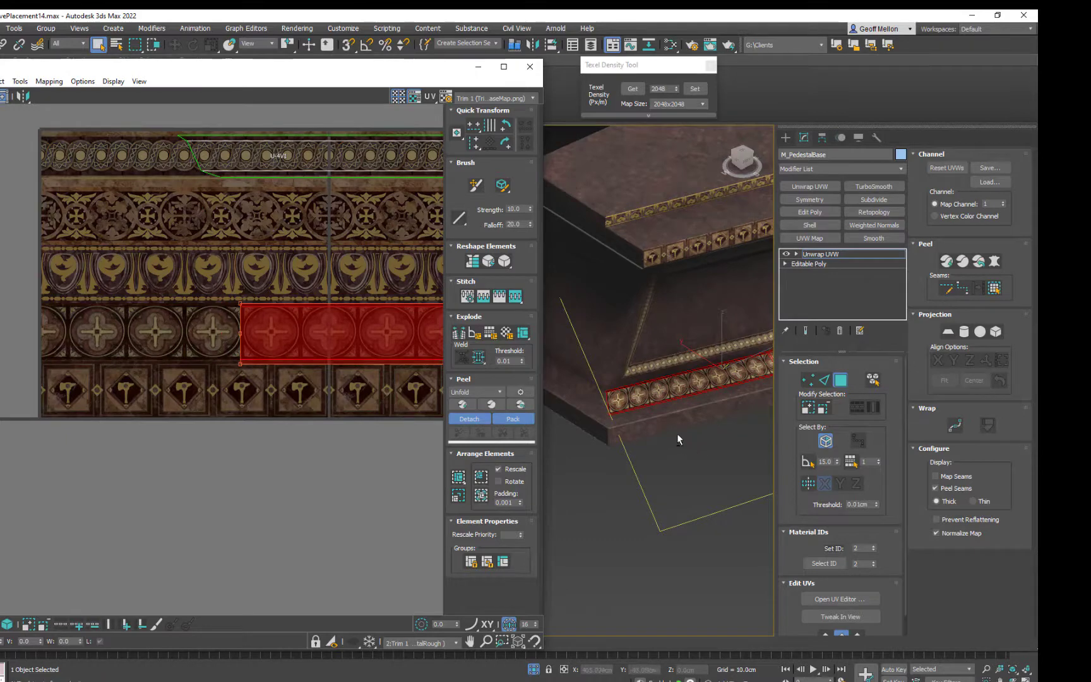
Shrink the medallion strip's UVs from the right end and align that end with the medallion centre at the tile boundary
{"action": "middle_click_drag", "start_coordinate": [677, 434], "coordinate": [640, 383], "text": "alt"}
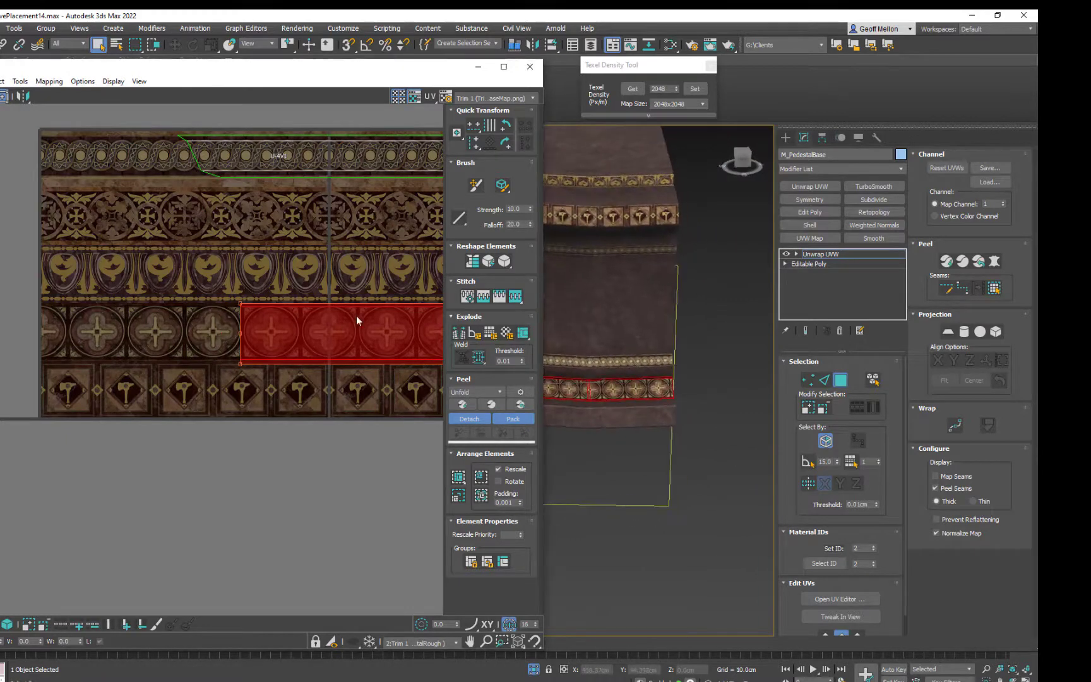
{"action": "middle_click_drag", "start_coordinate": [325, 333], "coordinate": [95, 317]}
{"action": "middle_click_drag", "start_coordinate": [291, 319], "coordinate": [63, 319]}
{"action": "middle_click_drag", "start_coordinate": [379, 339], "coordinate": [172, 335]}
{"action": "scroll", "coordinate": [341, 341], "scroll_direction": "up", "scroll_amount": 2}
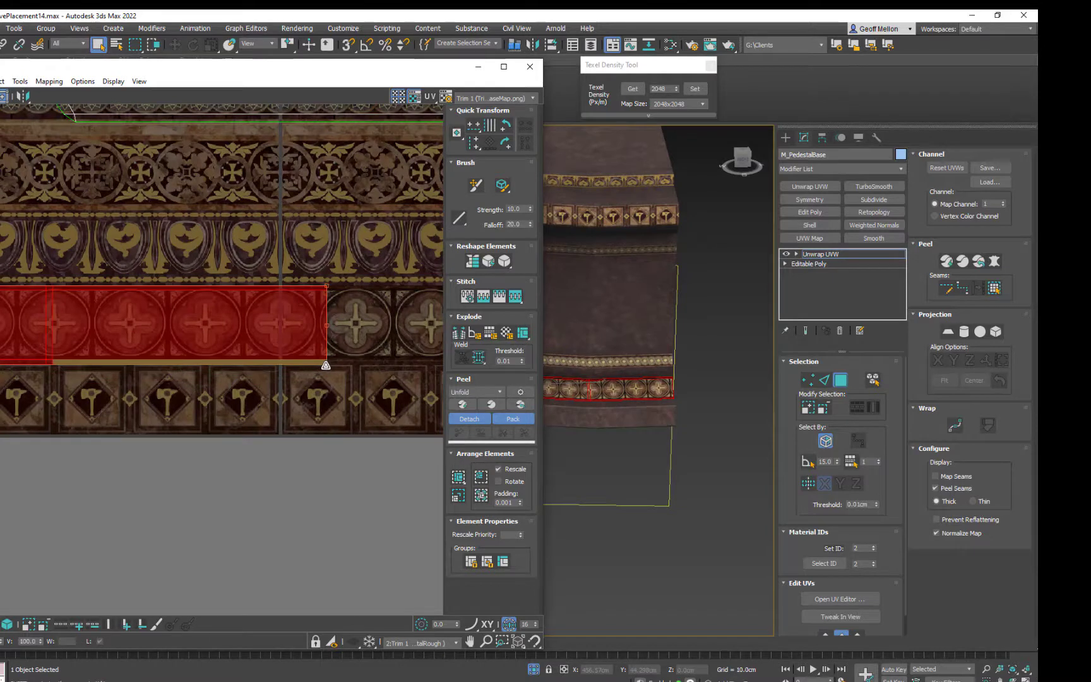
{"action": "left_click_drag", "start_coordinate": [326, 365], "coordinate": [261, 339]}
{"action": "scroll", "coordinate": [259, 339], "scroll_direction": "up", "scroll_amount": 6}
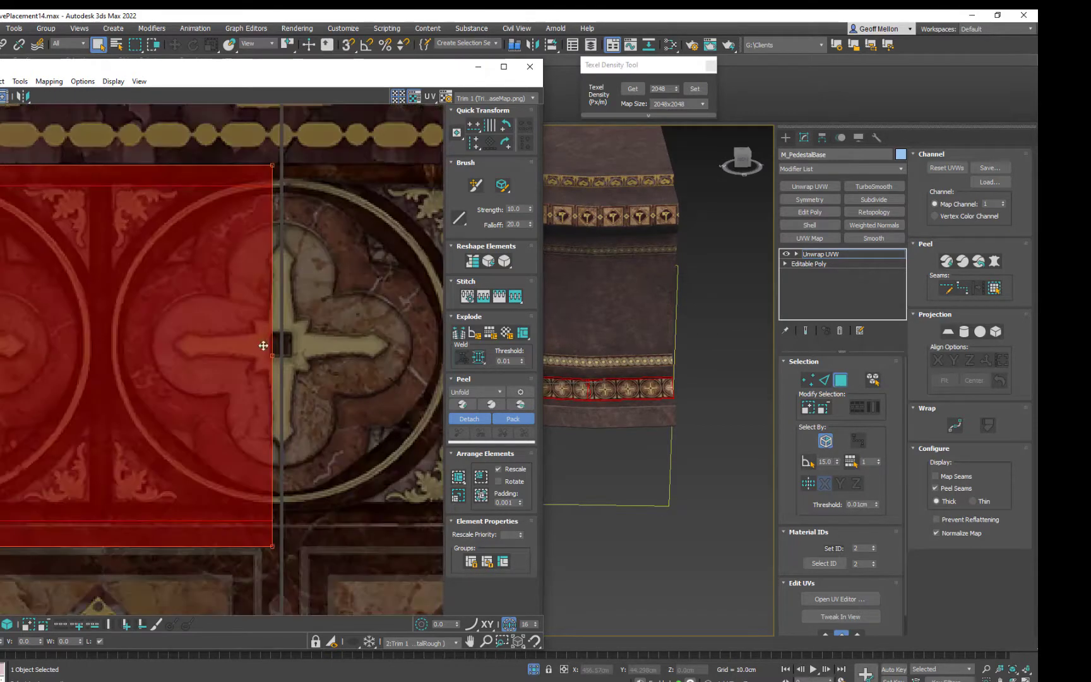
{"action": "left_click_drag", "start_coordinate": [260, 348], "coordinate": [271, 346]}
{"action": "scroll", "coordinate": [246, 348], "scroll_direction": "down", "scroll_amount": 7}
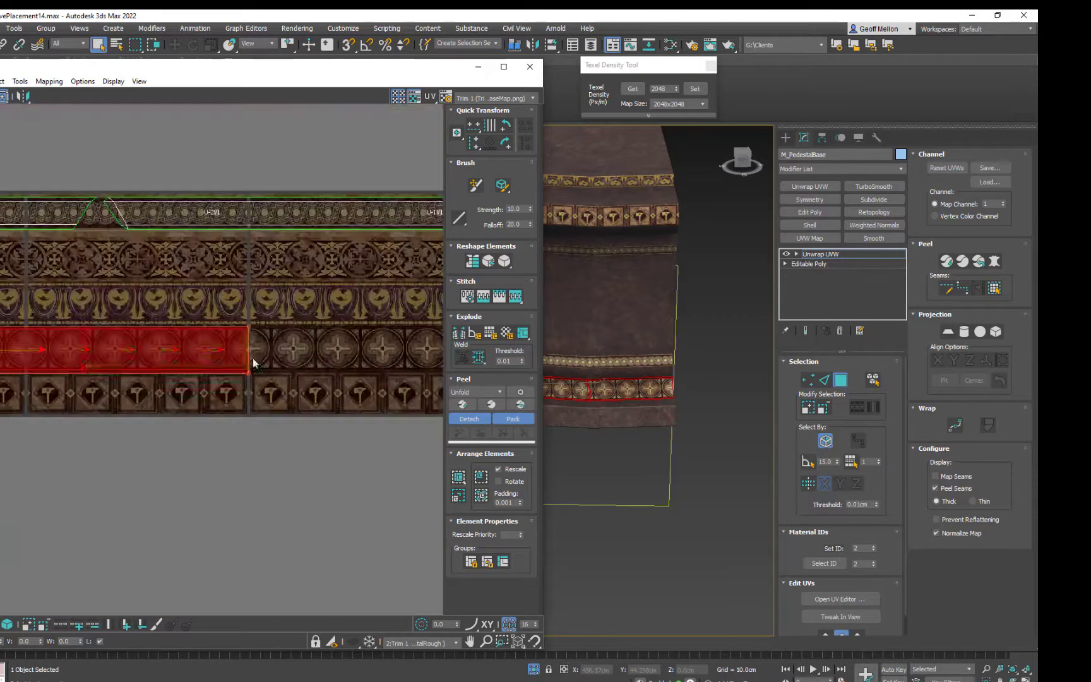
Extend the left end of the medallion strip's UVs outward to the gap between two medallions
{"action": "middle_click_drag", "start_coordinate": [145, 346], "coordinate": [435, 357]}
{"action": "middle_click_drag", "start_coordinate": [76, 360], "coordinate": [290, 352]}
{"action": "scroll", "coordinate": [270, 366], "scroll_direction": "up", "scroll_amount": 3}
{"action": "left_click_drag", "start_coordinate": [182, 389], "coordinate": [139, 388]}
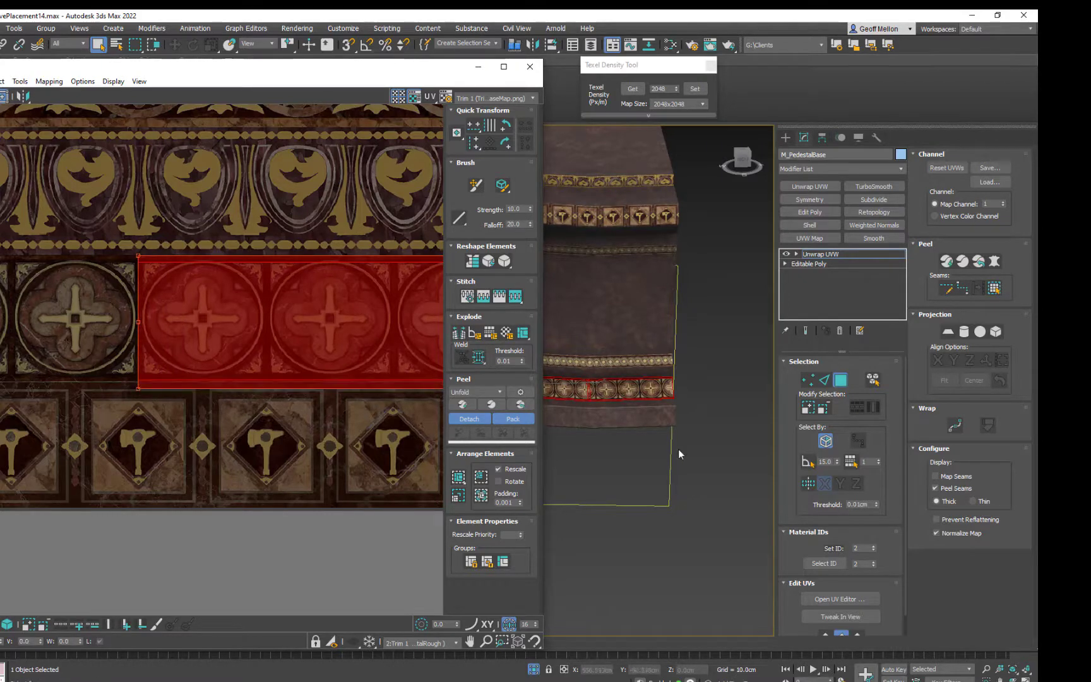
Review the trim on the whole pedestal and the arrangement of all strip UVs across the repeated trim sheet tiles
{"action": "middle_click_drag", "start_coordinate": [678, 449], "coordinate": [742, 413], "text": "alt"}
{"action": "scroll", "coordinate": [699, 413], "scroll_direction": "down", "scroll_amount": 3}
{"action": "scroll", "coordinate": [294, 255], "scroll_direction": "down", "scroll_amount": 4}
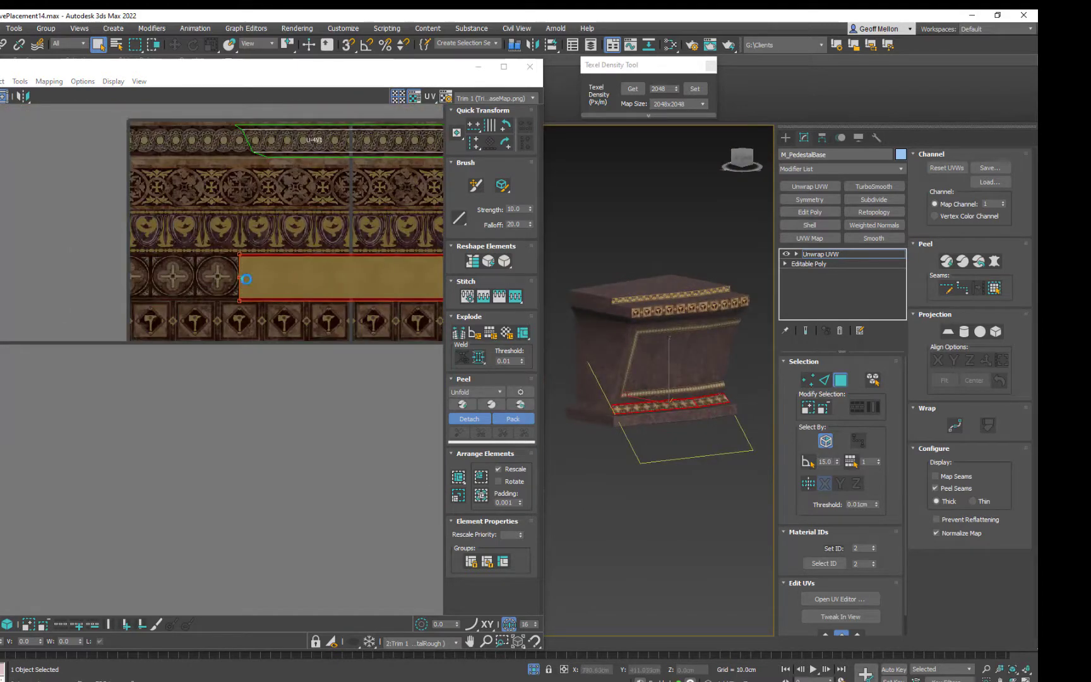
{"action": "scroll", "coordinate": [268, 270], "scroll_direction": "down", "scroll_amount": 3}
{"action": "middle_click_drag", "start_coordinate": [360, 253], "coordinate": [127, 311]}
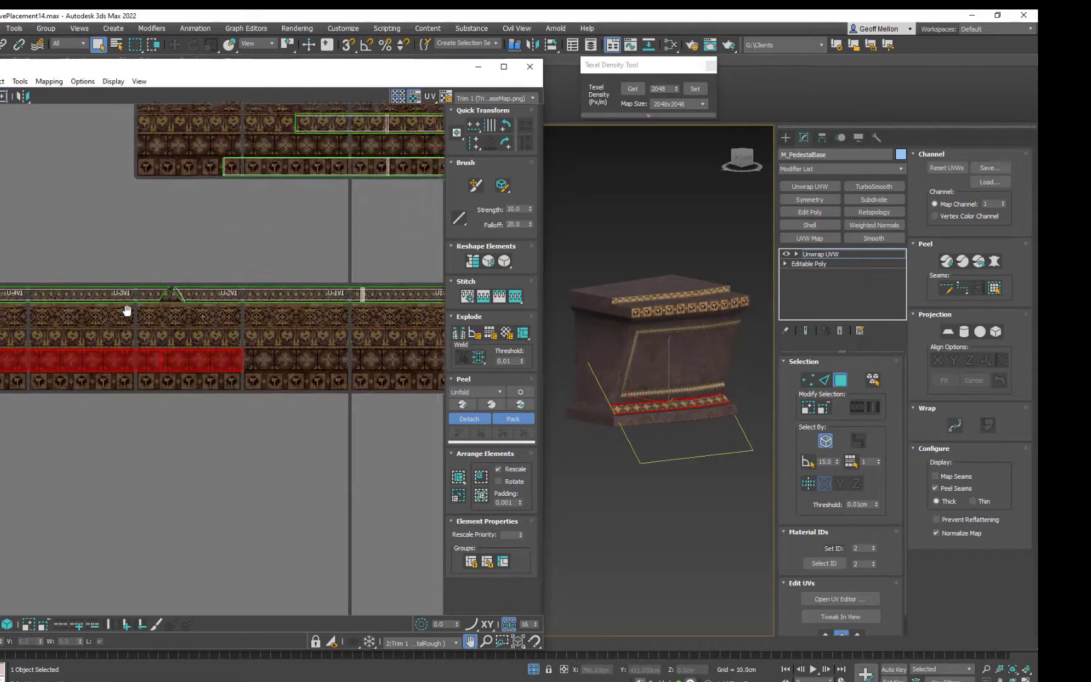
{"action": "scroll", "coordinate": [355, 296], "scroll_direction": "down", "scroll_amount": 2}
{"action": "middle_click_drag", "start_coordinate": [355, 296], "coordinate": [316, 264]}
{"action": "scroll", "coordinate": [284, 316], "scroll_direction": "down", "scroll_amount": 1}
{"action": "scroll", "coordinate": [315, 265], "scroll_direction": "up", "scroll_amount": 3}
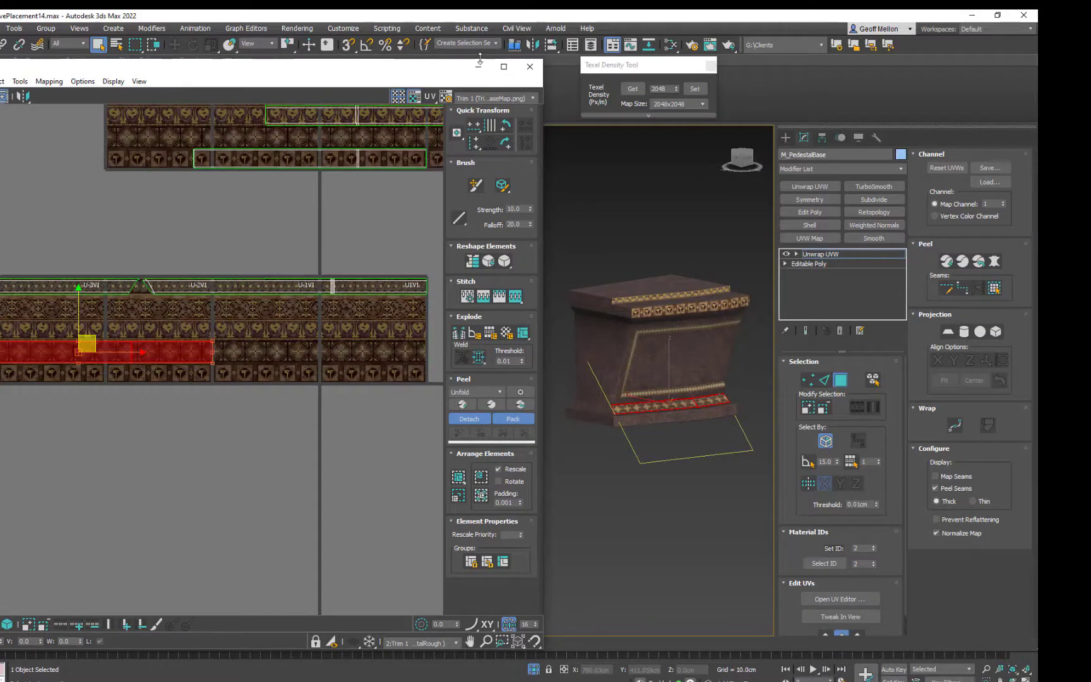
Maximize the UV editor window and frame both groups of trim strip UVs
{"action": "left_click", "coordinate": [503, 67]}
{"action": "scroll", "coordinate": [340, 187], "scroll_direction": "down", "scroll_amount": 2}
{"action": "middle_click_drag", "start_coordinate": [340, 187], "coordinate": [245, 295]}
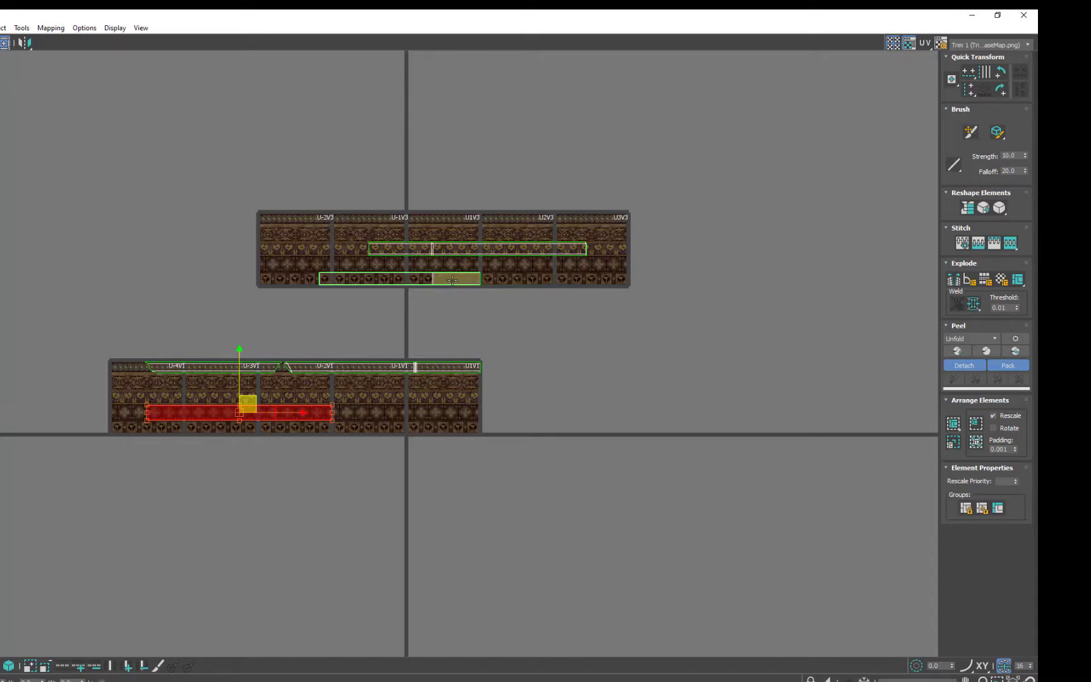
Move both upper trim strips' UVs down two tiles, onto the same tile row as the other strips
{"action": "left_click_drag", "start_coordinate": [289, 221], "coordinate": [661, 280]}
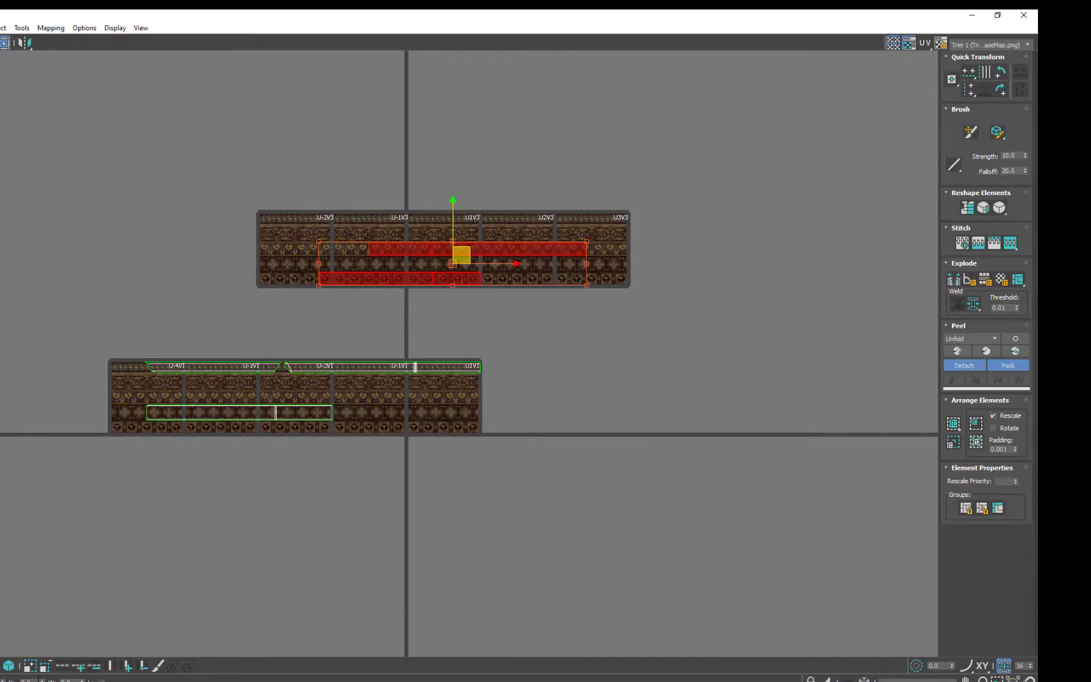
{"action": "mouse_move", "coordinate": [452, 230]}
{"action": "left_mouse_down"}
{"action": "mouse_move", "coordinate": [453, 208]}
{"action": "mouse_move", "coordinate": [453, 229]}
{"action": "left_mouse_up"}
{"action": "key", "text": "Return"}
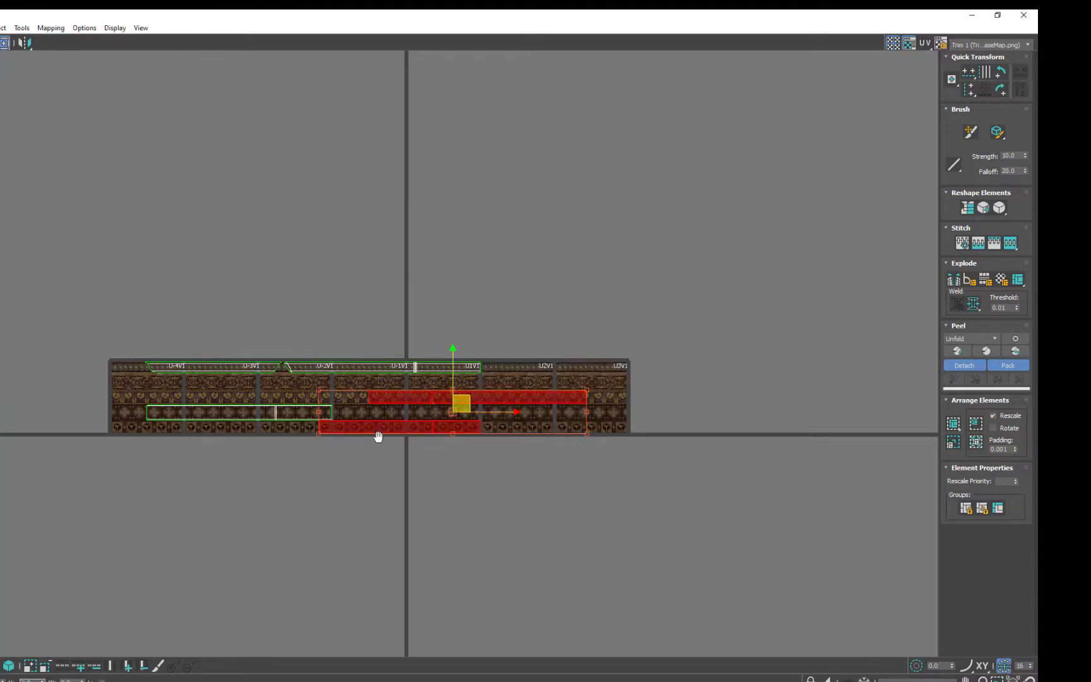
{"action": "middle_click_drag", "start_coordinate": [379, 439], "coordinate": [439, 436]}
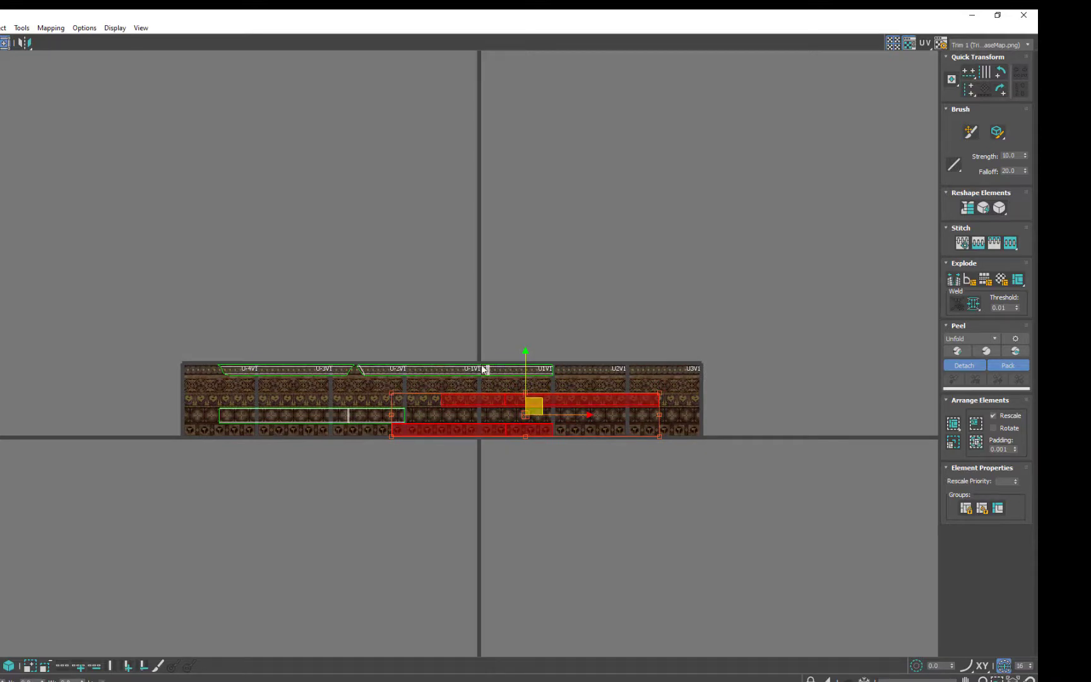
Shift the longer top-row strip's UVs two tiles to the right and the third-row shield strip's UVs one tile to the right
{"action": "left_click_drag", "start_coordinate": [281, 355], "coordinate": [471, 385]}
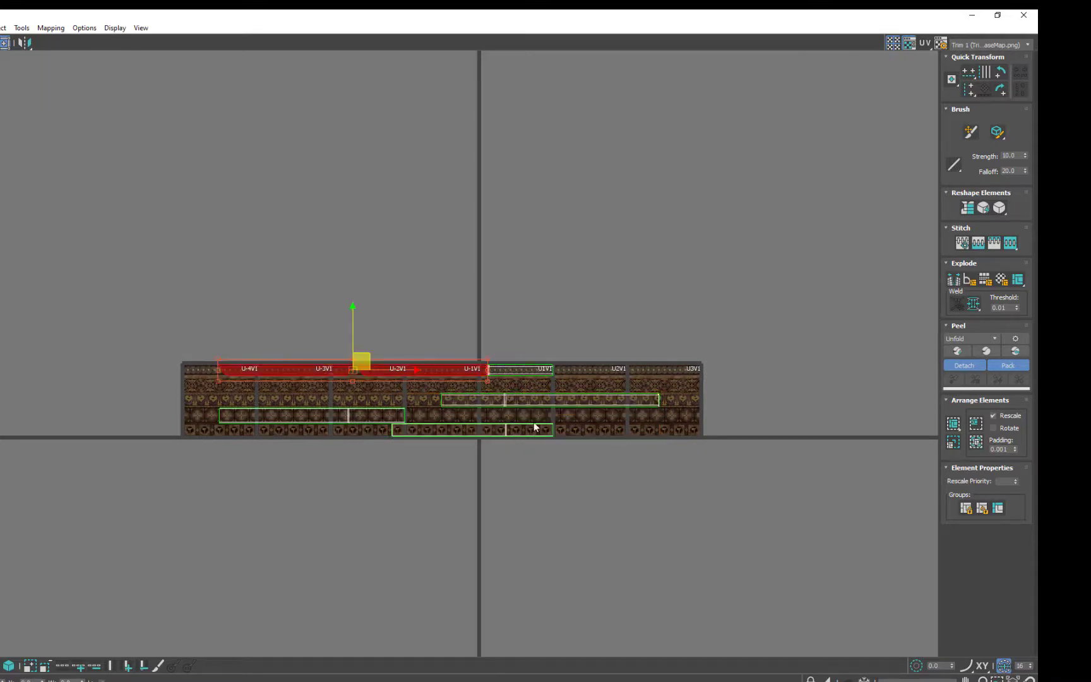
{"action": "left_click_drag", "start_coordinate": [593, 330], "coordinate": [161, 385]}
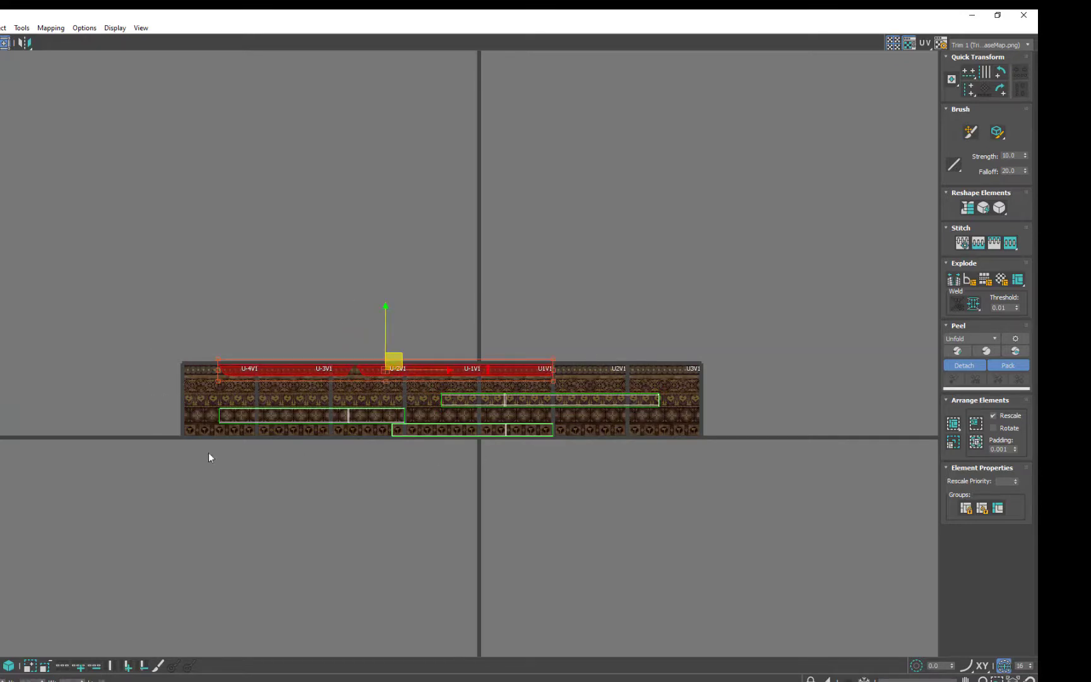
{"action": "left_click", "coordinate": [251, 464]}
{"action": "left_click", "coordinate": [475, 366]}
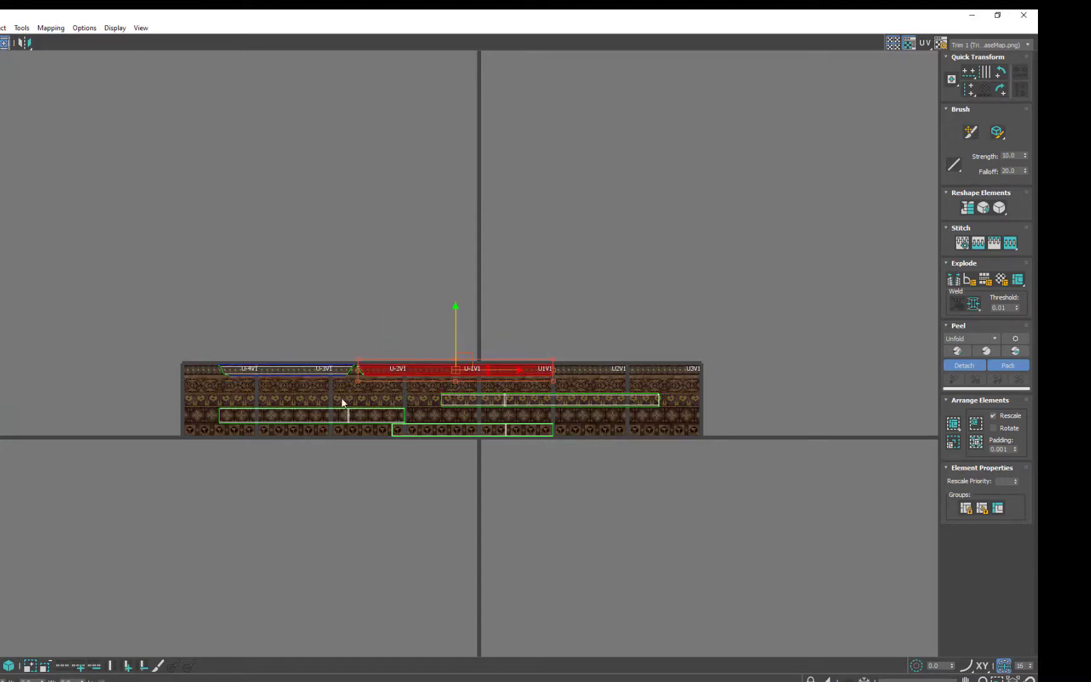
{"action": "left_click", "coordinate": [10, 667]}
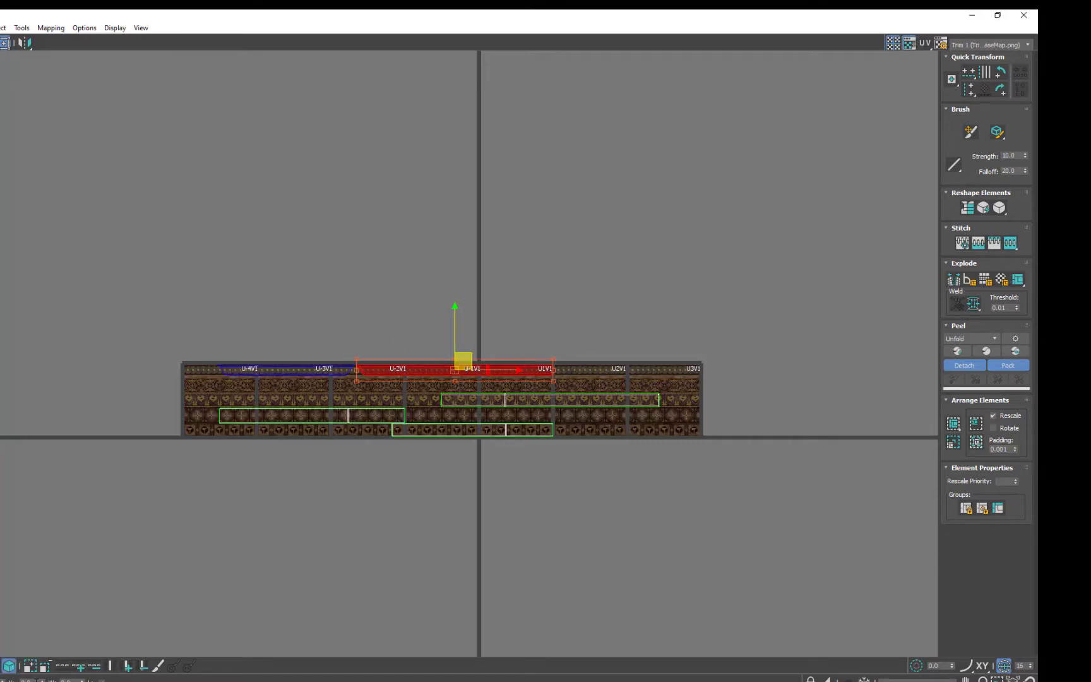
{"action": "double_click", "coordinate": [36, 681]}
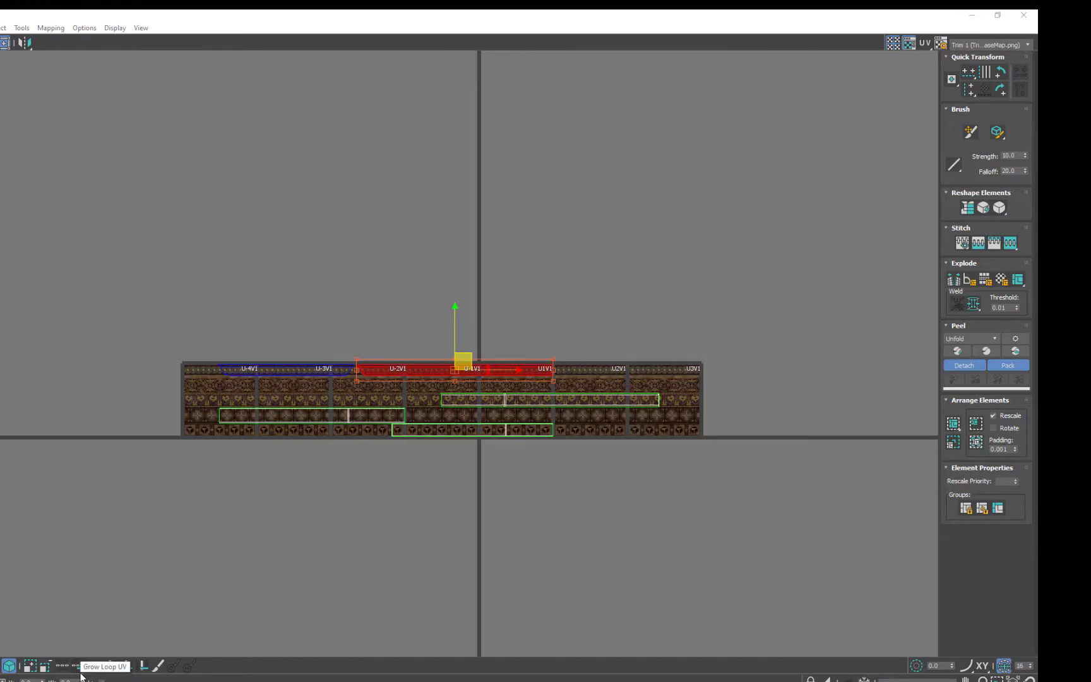
{"action": "key", "text": "Return"}
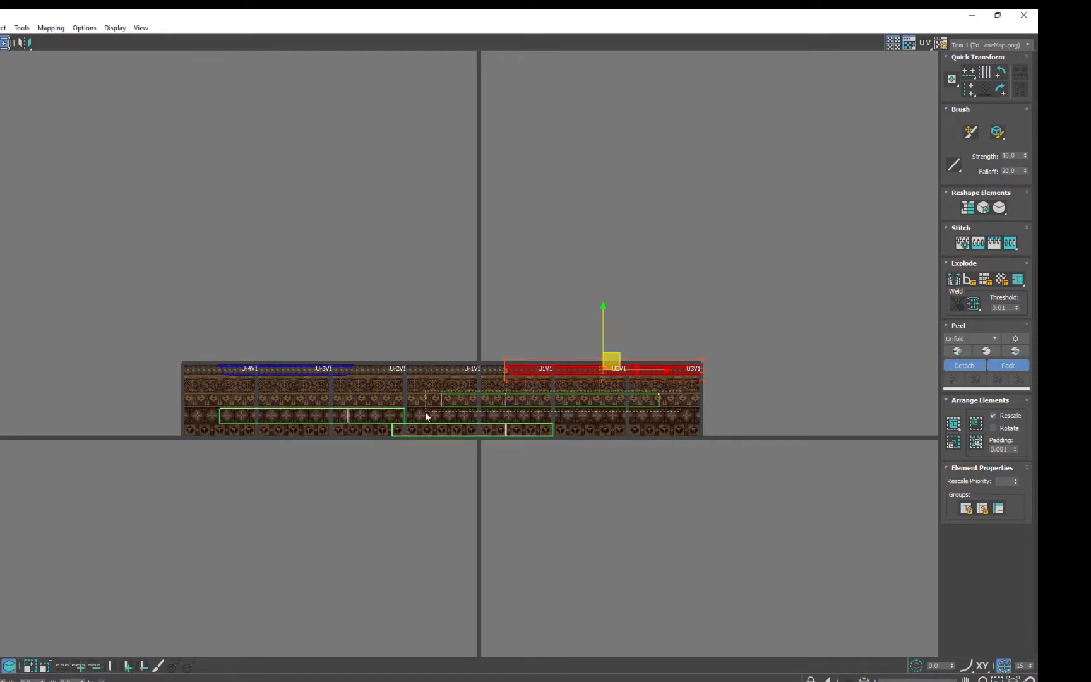
{"action": "left_click", "coordinate": [445, 400]}
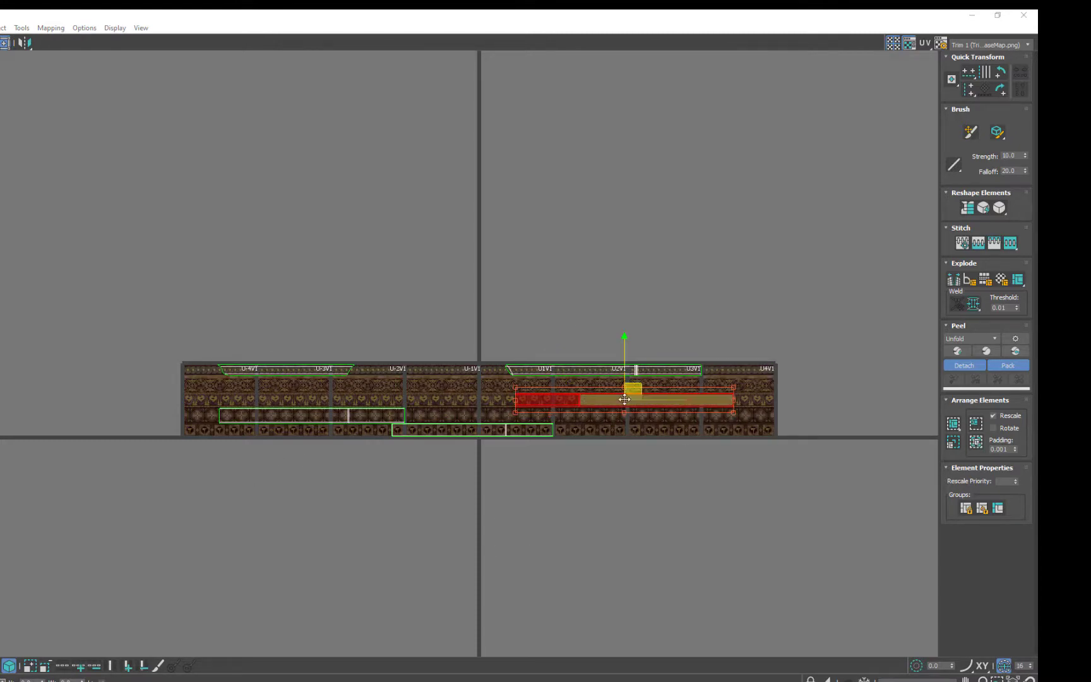
{"action": "scroll", "coordinate": [692, 429], "scroll_direction": "up", "scroll_amount": 4}
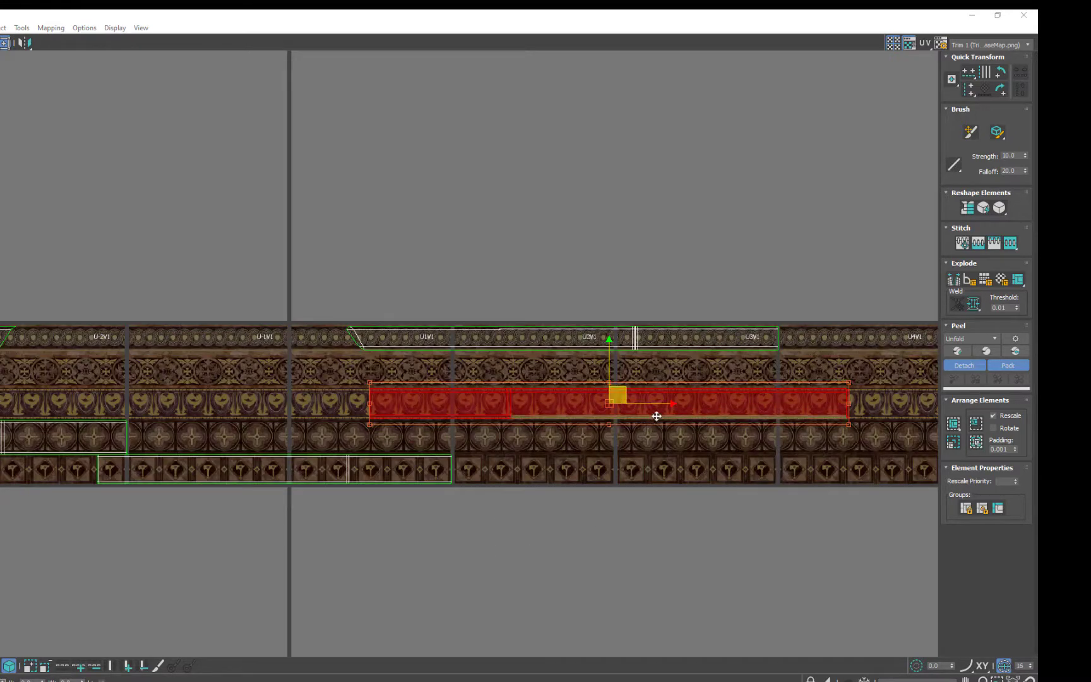
{"action": "left_click_drag", "start_coordinate": [662, 403], "coordinate": [586, 406]}
{"action": "left_click_drag", "start_coordinate": [775, 426], "coordinate": [776, 428]}
{"action": "scroll", "coordinate": [791, 411], "scroll_direction": "up", "scroll_amount": 6}
{"action": "scroll", "coordinate": [773, 432], "scroll_direction": "up", "scroll_amount": 3}
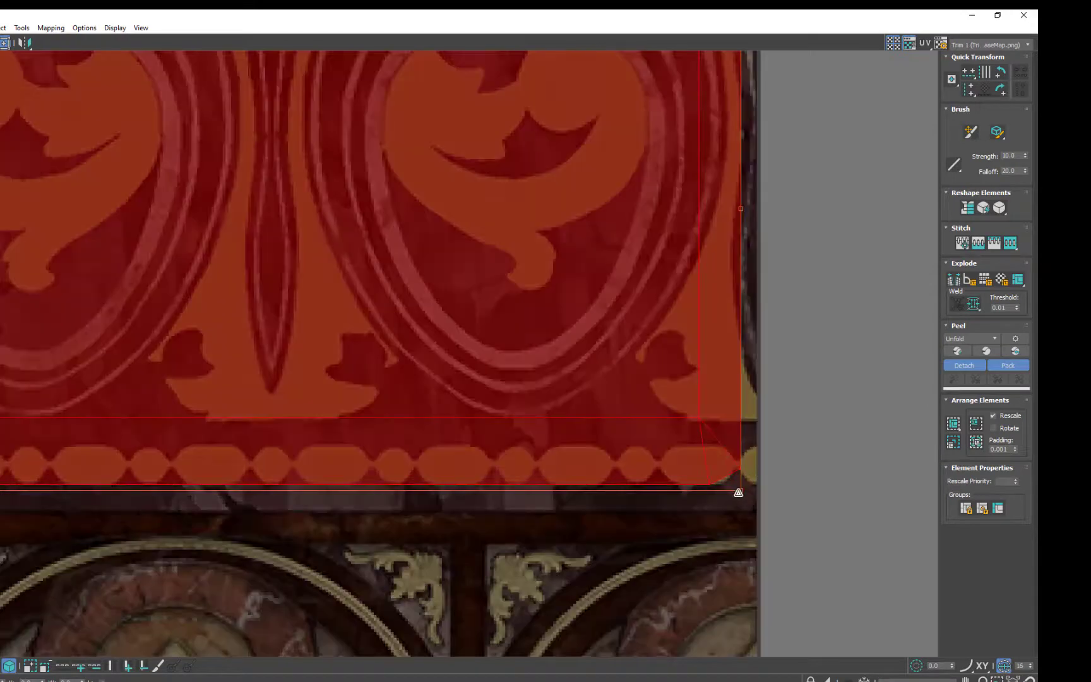
{"action": "left_click_drag", "start_coordinate": [738, 492], "coordinate": [781, 480]}
{"action": "scroll", "coordinate": [549, 372], "scroll_direction": "down", "scroll_amount": 7}
{"action": "middle_click_drag", "start_coordinate": [429, 326], "coordinate": [718, 327]}
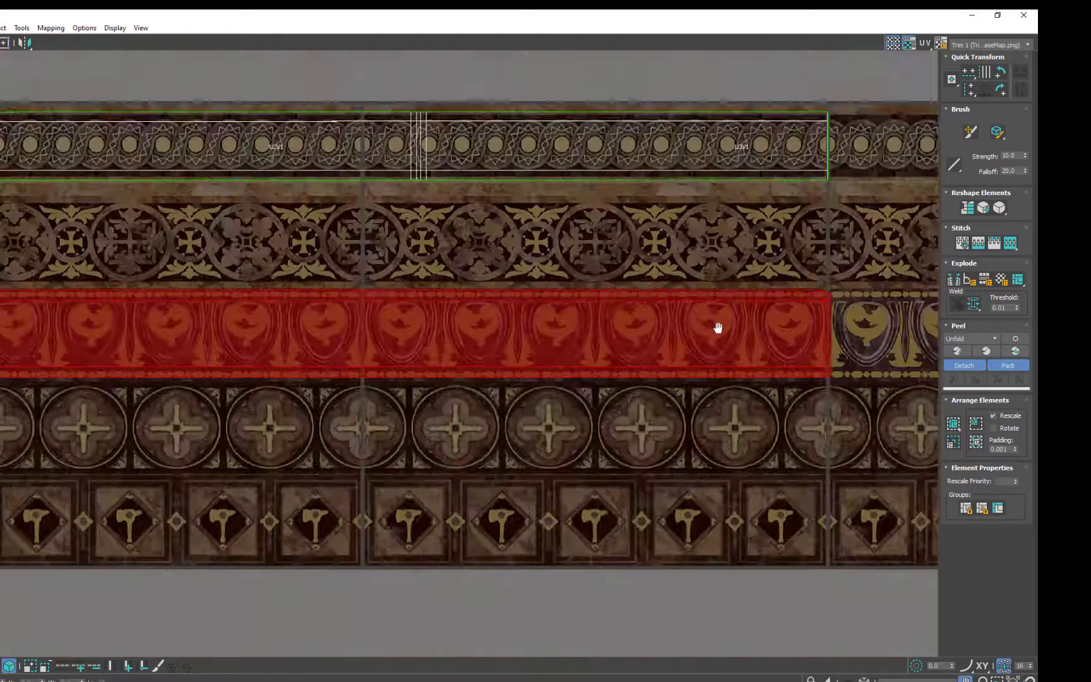
{"action": "scroll", "coordinate": [718, 327], "scroll_direction": "down", "scroll_amount": 3}
{"action": "middle_click_drag", "start_coordinate": [525, 373], "coordinate": [771, 376]}
{"action": "middle_click_drag", "start_coordinate": [554, 357], "coordinate": [619, 361]}
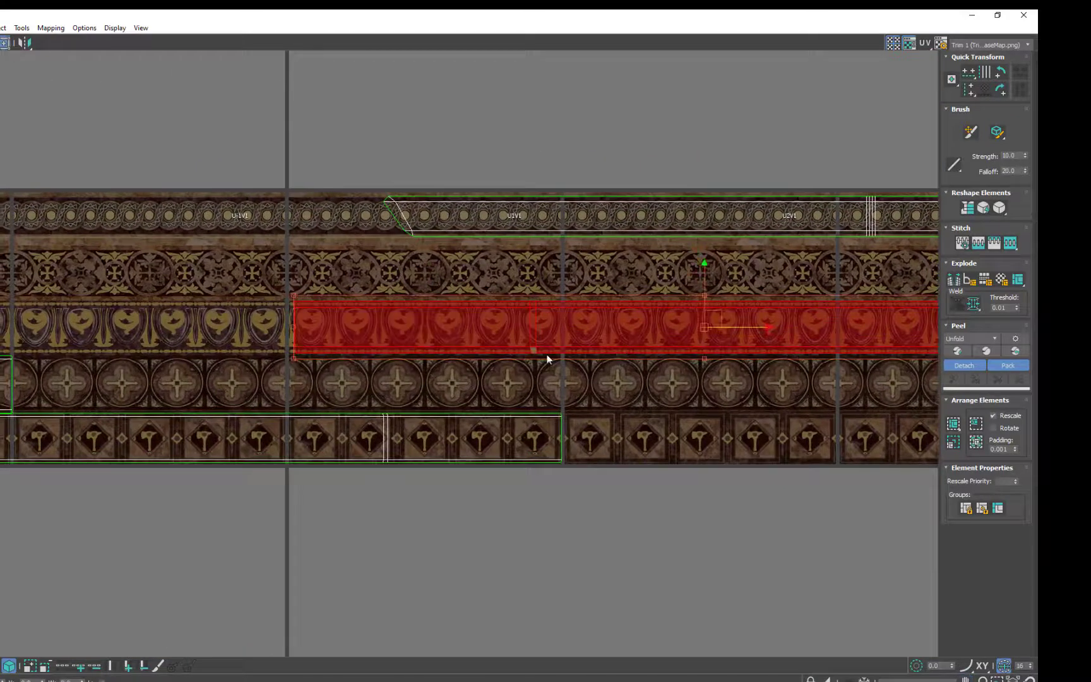
{"action": "key", "text": "ctrl+z"}
{"action": "key", "text": "ctrl+z"}
{"action": "key", "text": "ctrl+z"}
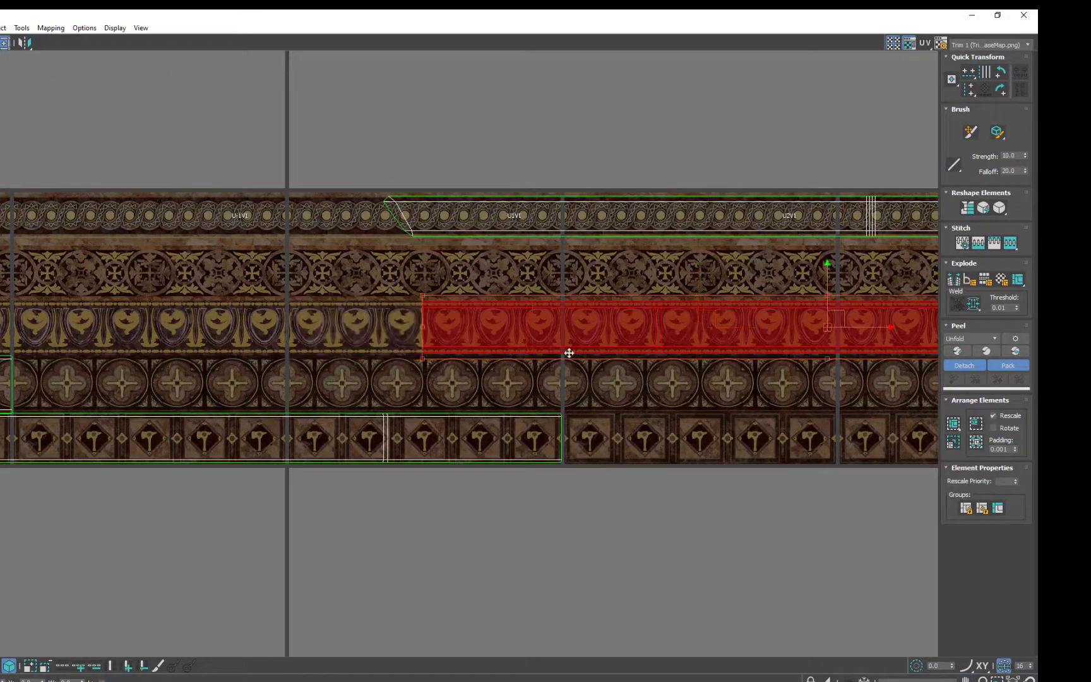
Move the shield strip left to the first tile boundary, then straighten its left-end edges and align them with that boundary
{"action": "left_click_drag", "start_coordinate": [565, 324], "coordinate": [436, 322]}
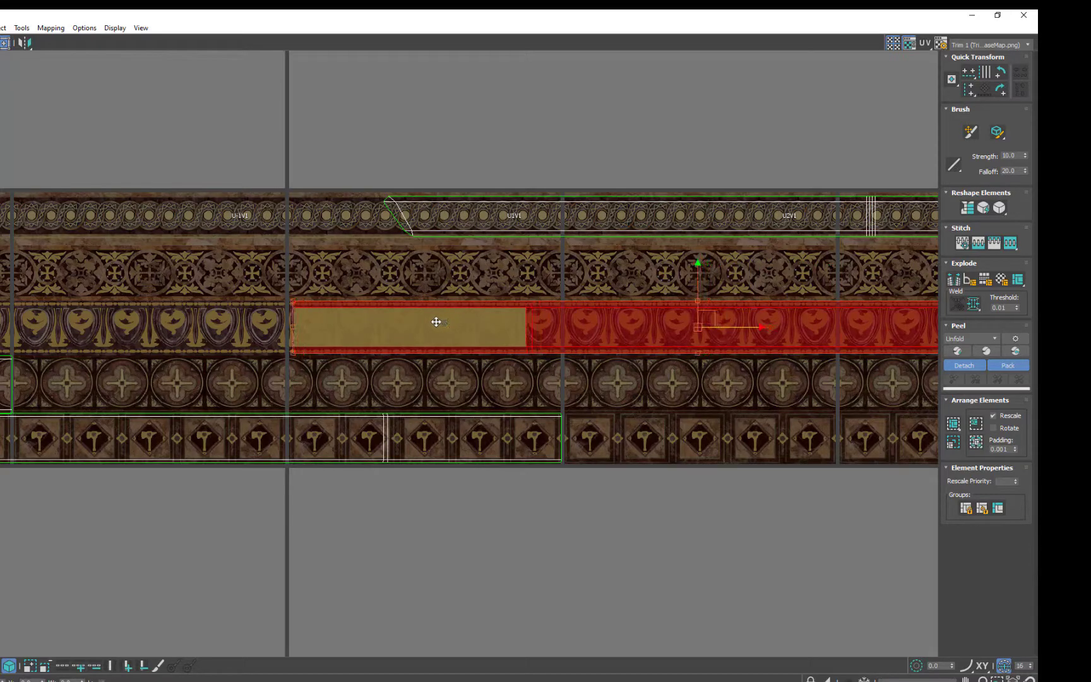
{"action": "scroll", "coordinate": [291, 323], "scroll_direction": "up", "scroll_amount": 5}
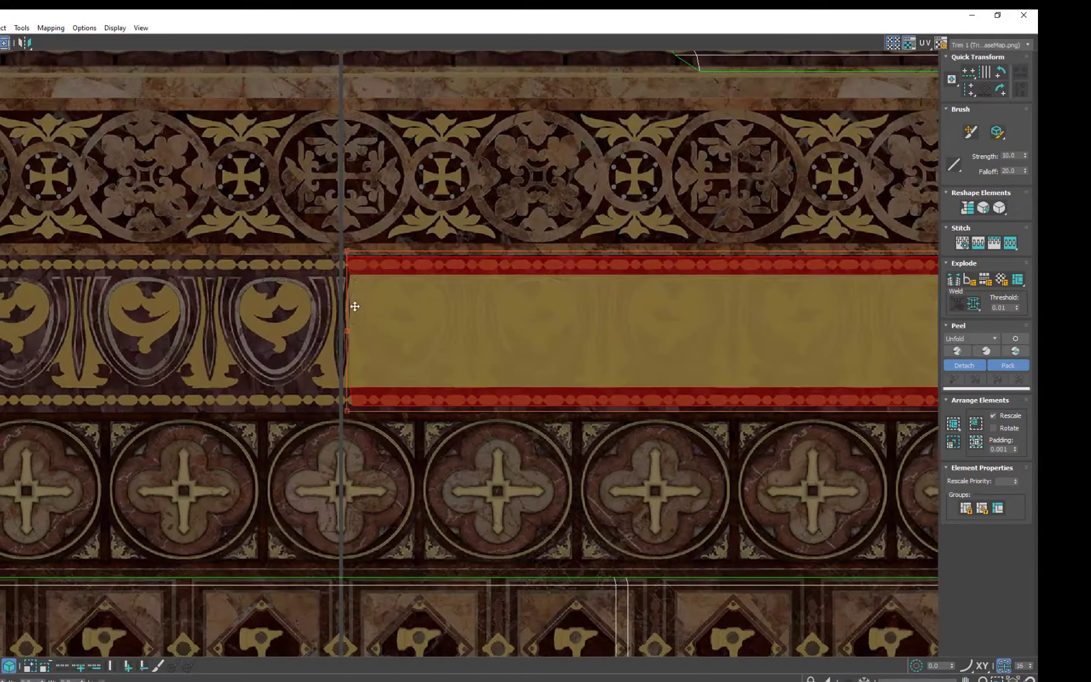
{"action": "left_click", "coordinate": [345, 306]}
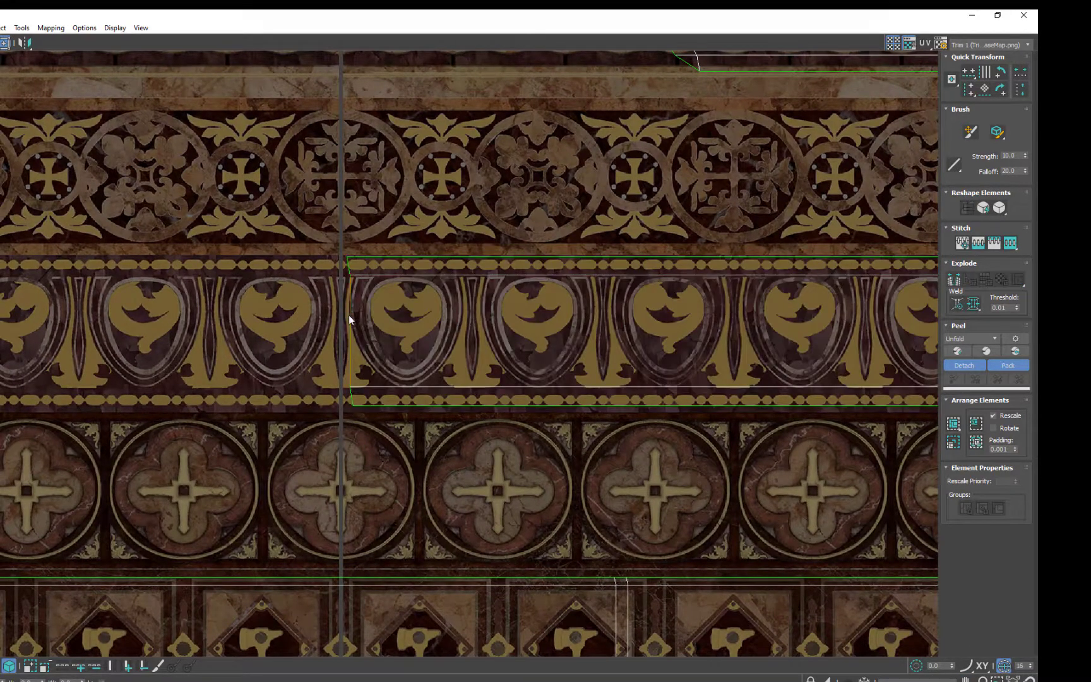
{"action": "left_click", "coordinate": [349, 315]}
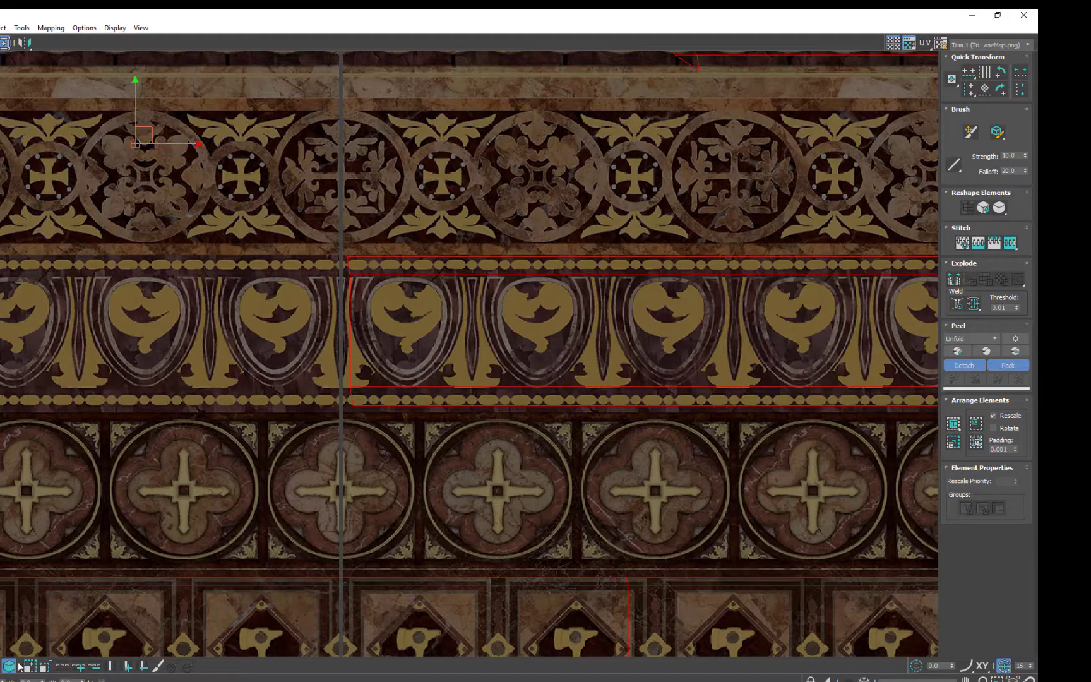
{"action": "left_click", "coordinate": [158, 352]}
{"action": "left_click", "coordinate": [349, 331]}
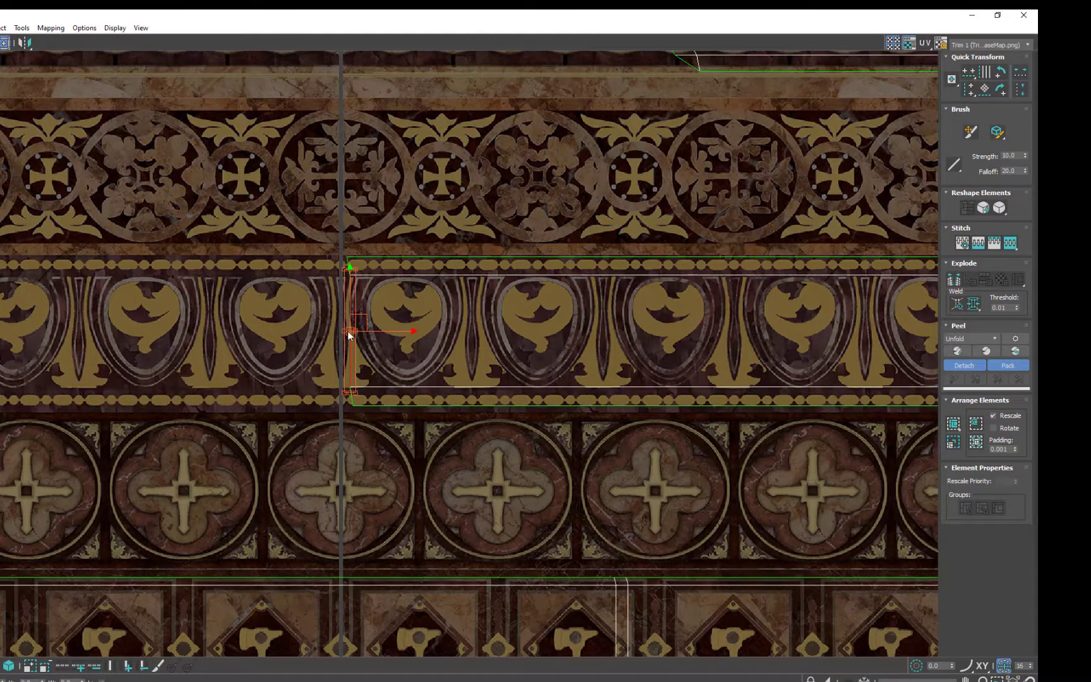
{"action": "left_click", "coordinate": [349, 352]}
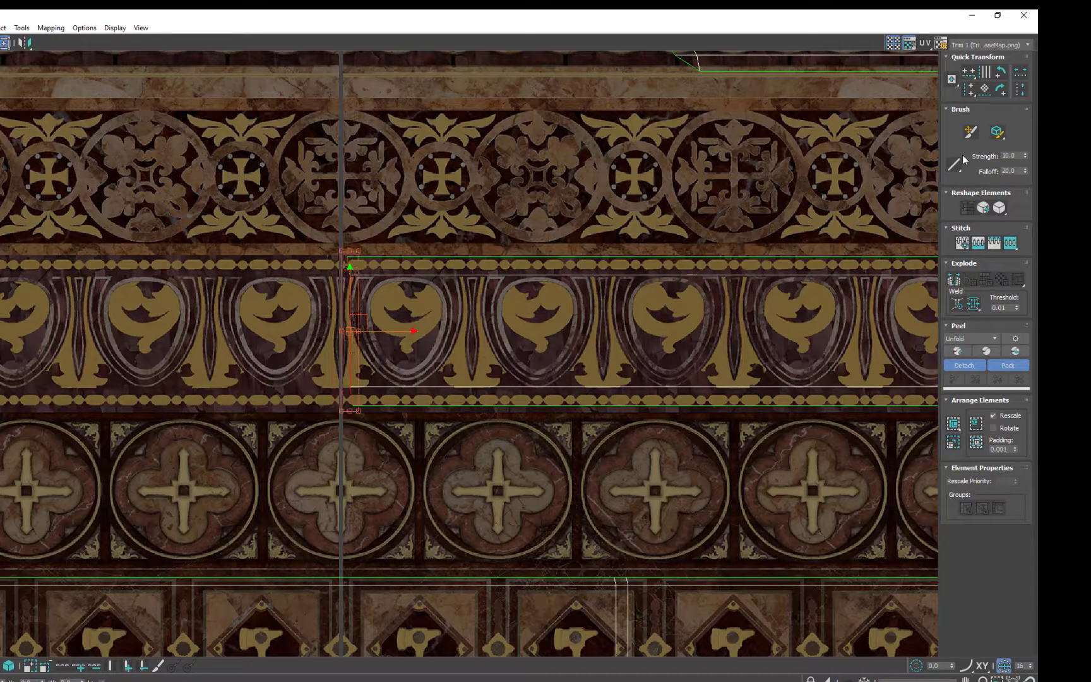
{"action": "middle_click_drag", "start_coordinate": [426, 295], "coordinate": [371, 293]}
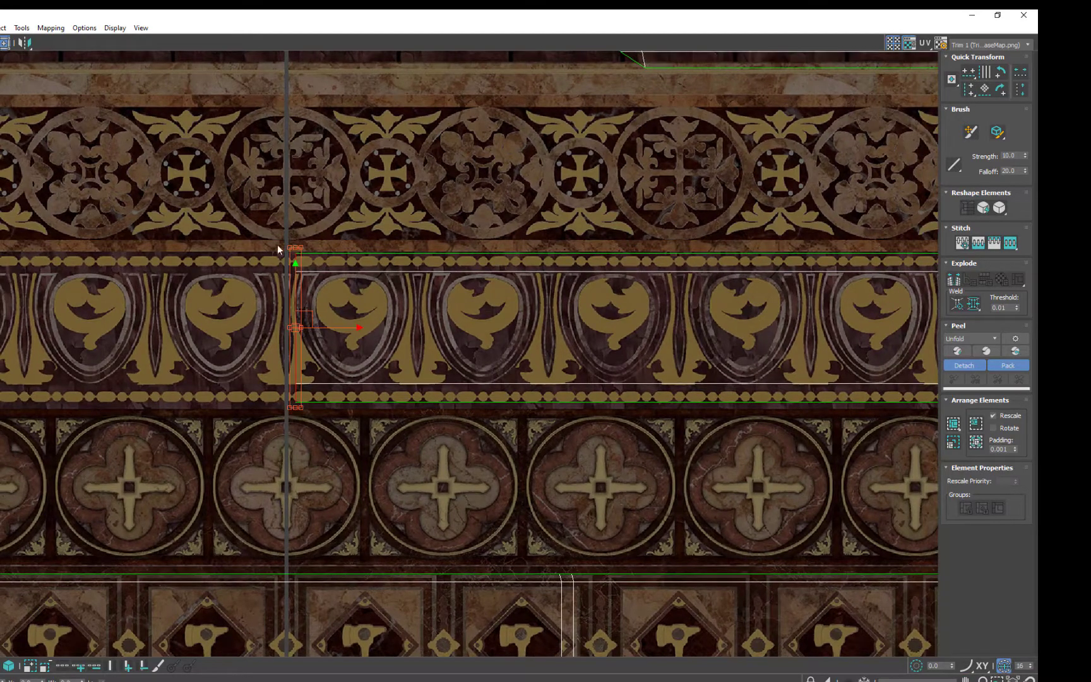
{"action": "scroll", "coordinate": [290, 325], "scroll_direction": "up", "scroll_amount": 5}
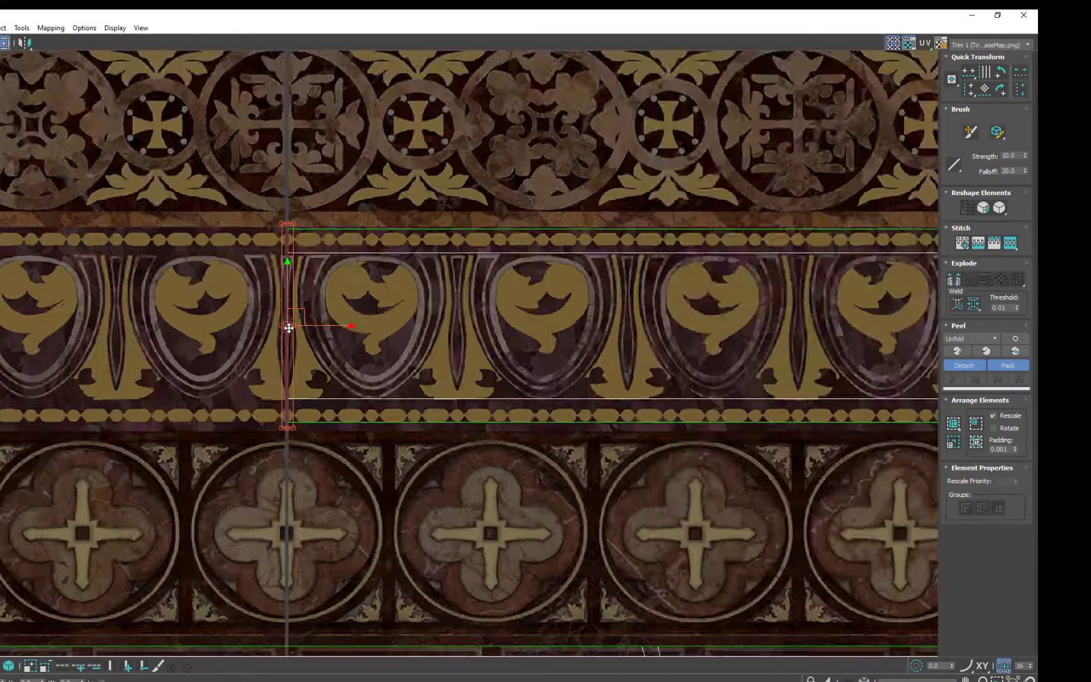
{"action": "left_click_drag", "start_coordinate": [329, 319], "coordinate": [333, 323]}
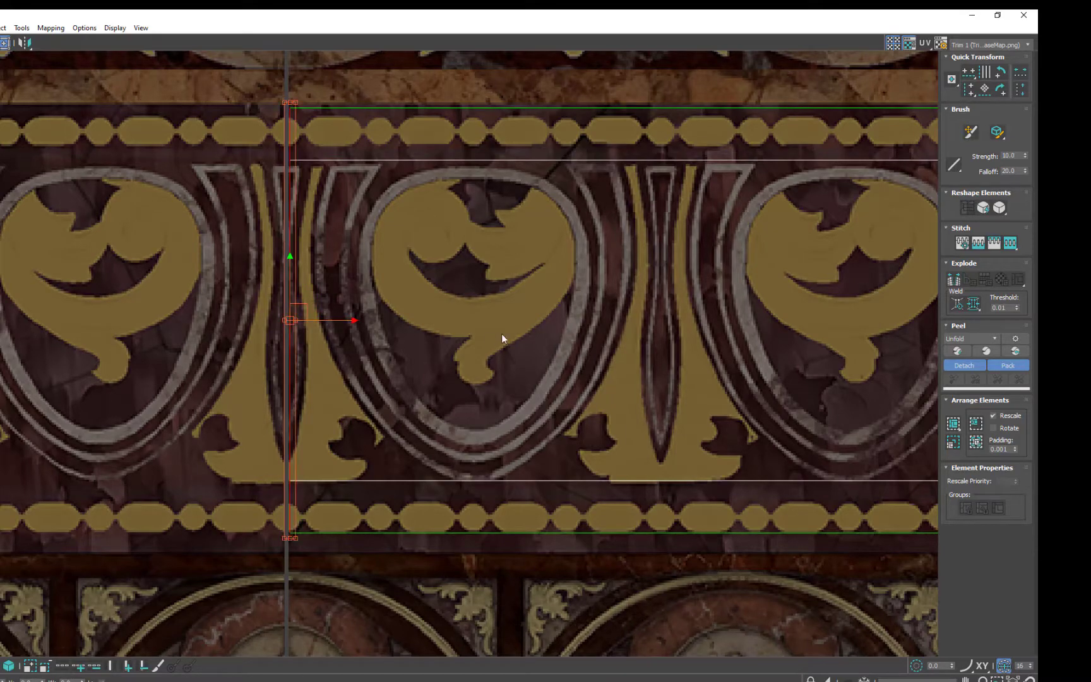
Extend the shield strip's right end outward to the gap between two shields at the tile boundary
{"action": "scroll", "coordinate": [501, 334], "scroll_direction": "down", "scroll_amount": 6}
{"action": "middle_click_drag", "start_coordinate": [759, 346], "coordinate": [175, 384]}
{"action": "scroll", "coordinate": [262, 373], "scroll_direction": "up", "scroll_amount": 5}
{"action": "scroll", "coordinate": [435, 420], "scroll_direction": "up", "scroll_amount": 5}
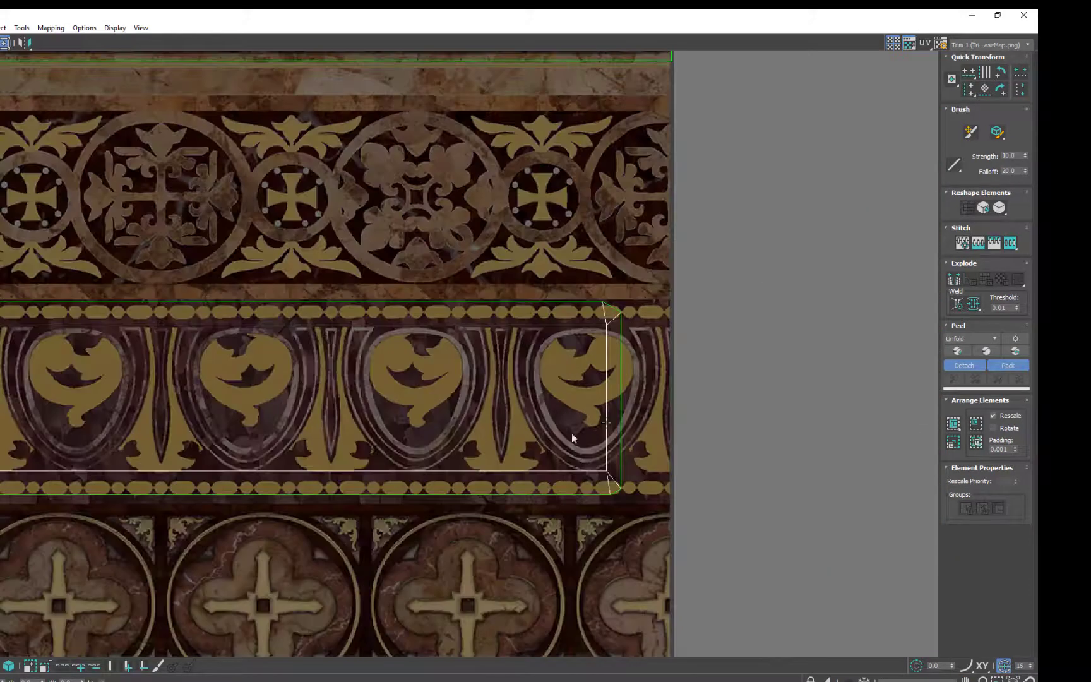
{"action": "left_click", "coordinate": [515, 418]}
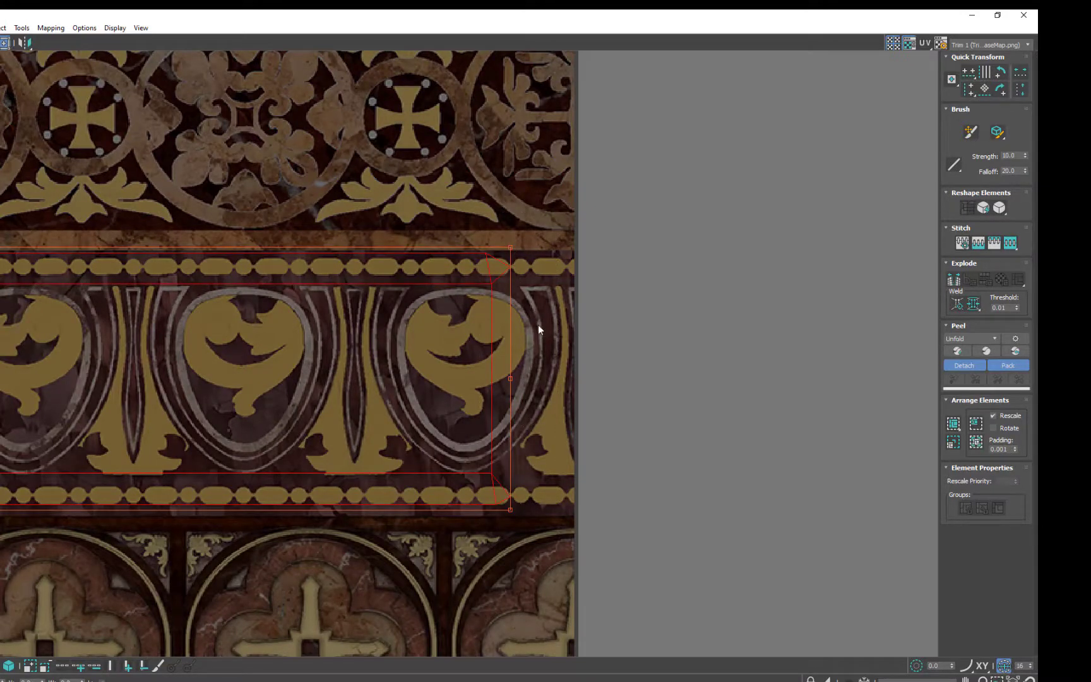
{"action": "left_click_drag", "start_coordinate": [537, 325], "coordinate": [447, 418]}
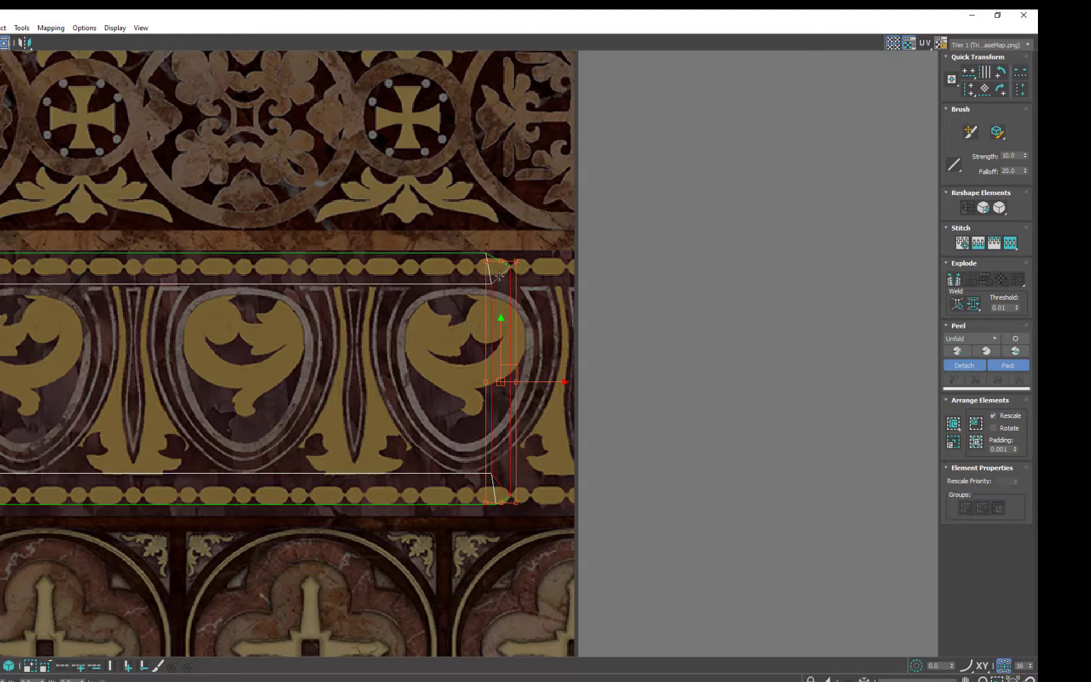
{"action": "left_click_drag", "start_coordinate": [551, 382], "coordinate": [559, 383]}
{"action": "key", "text": "ctrl+z"}
{"action": "left_click", "coordinate": [490, 276], "text": "ctrl"}
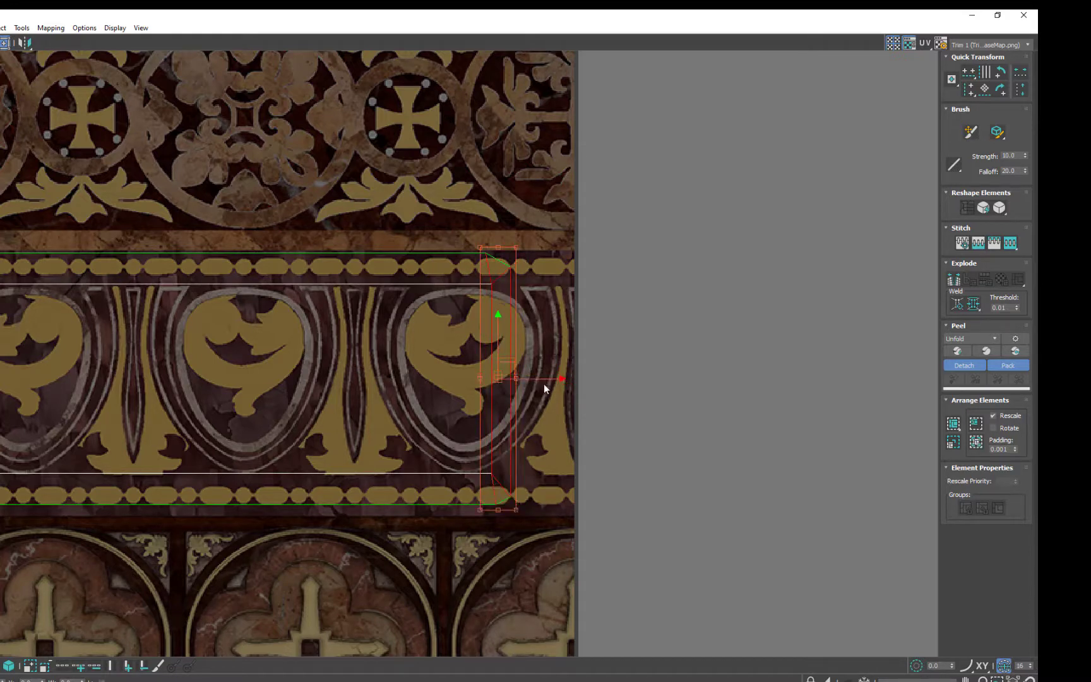
{"action": "left_click_drag", "start_coordinate": [542, 377], "coordinate": [617, 380]}
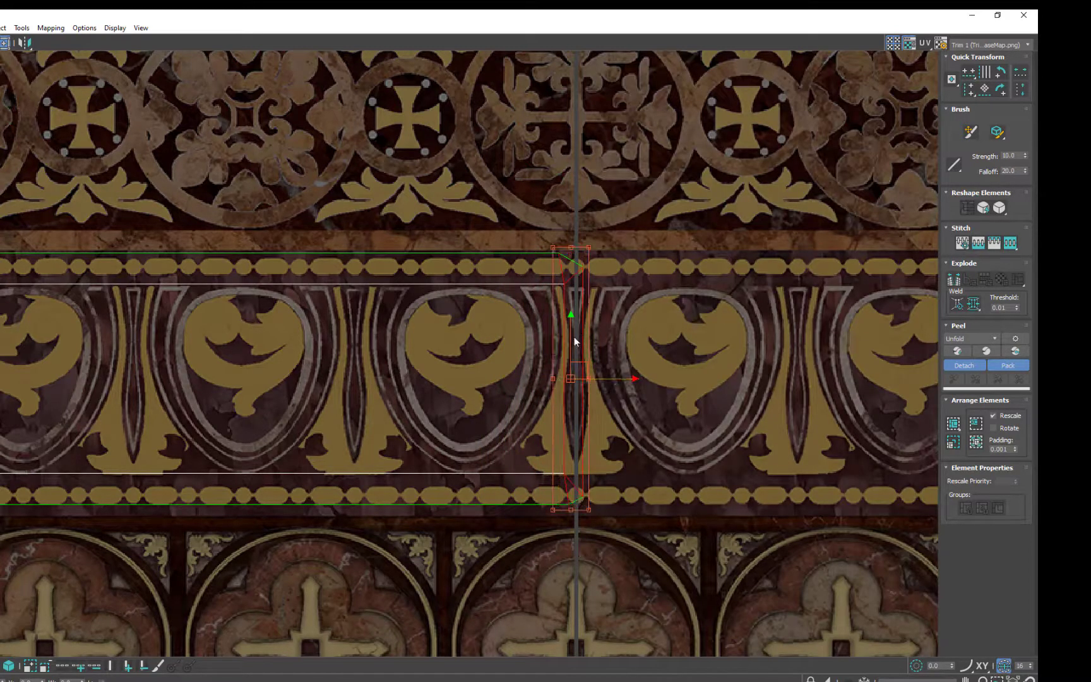
Select the whole medallion strip in the fourth row and move its UVs four tiles to the right
{"action": "scroll", "coordinate": [558, 428], "scroll_direction": "down", "scroll_amount": 5}
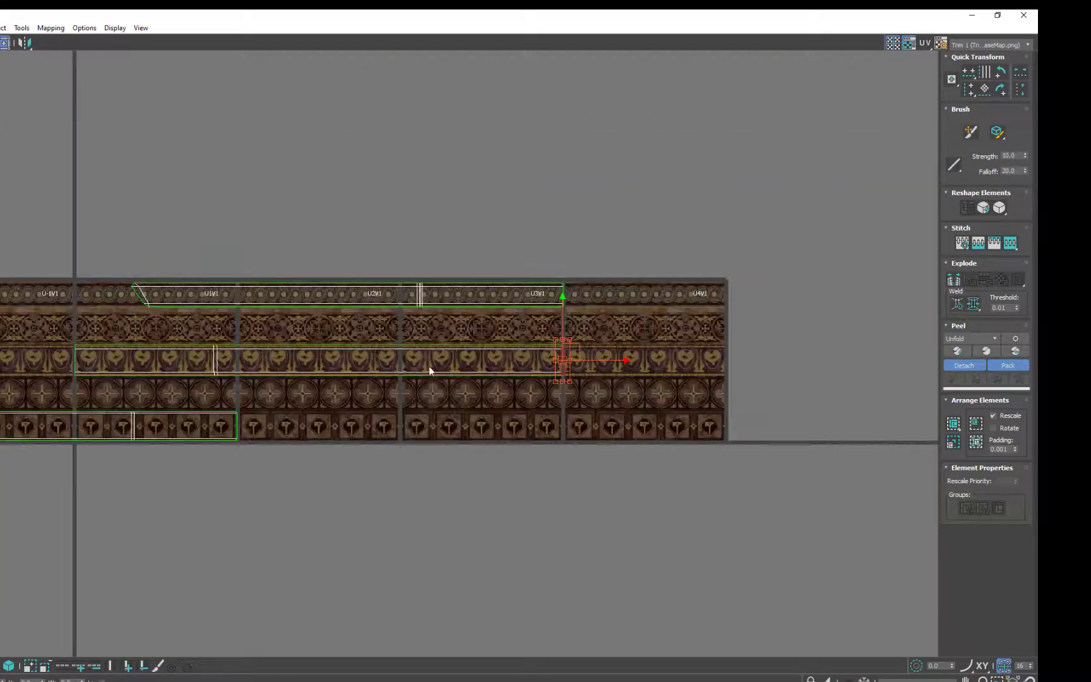
{"action": "scroll", "coordinate": [313, 404], "scroll_direction": "up", "scroll_amount": 1}
{"action": "middle_click_drag", "start_coordinate": [313, 405], "coordinate": [636, 399]}
{"action": "scroll", "coordinate": [636, 399], "scroll_direction": "down", "scroll_amount": 1}
{"action": "middle_click_drag", "start_coordinate": [437, 358], "coordinate": [511, 343]}
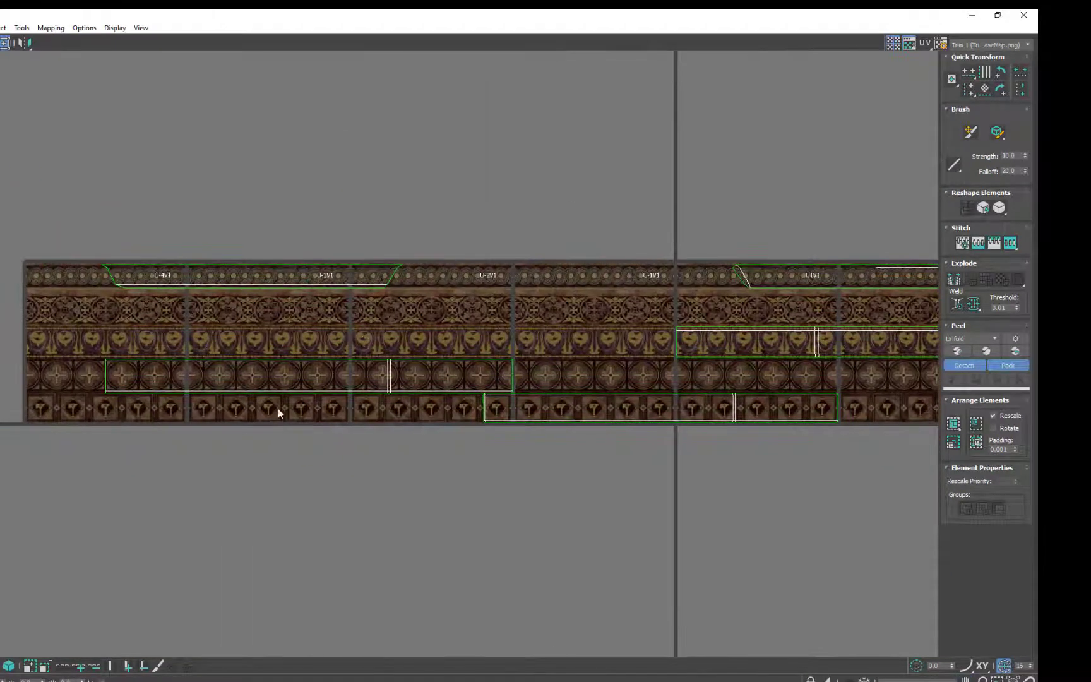
{"action": "left_click", "coordinate": [282, 387]}
{"action": "middle_click_drag", "start_coordinate": [444, 339], "coordinate": [396, 358]}
{"action": "left_click", "coordinate": [398, 395], "text": "ctrl"}
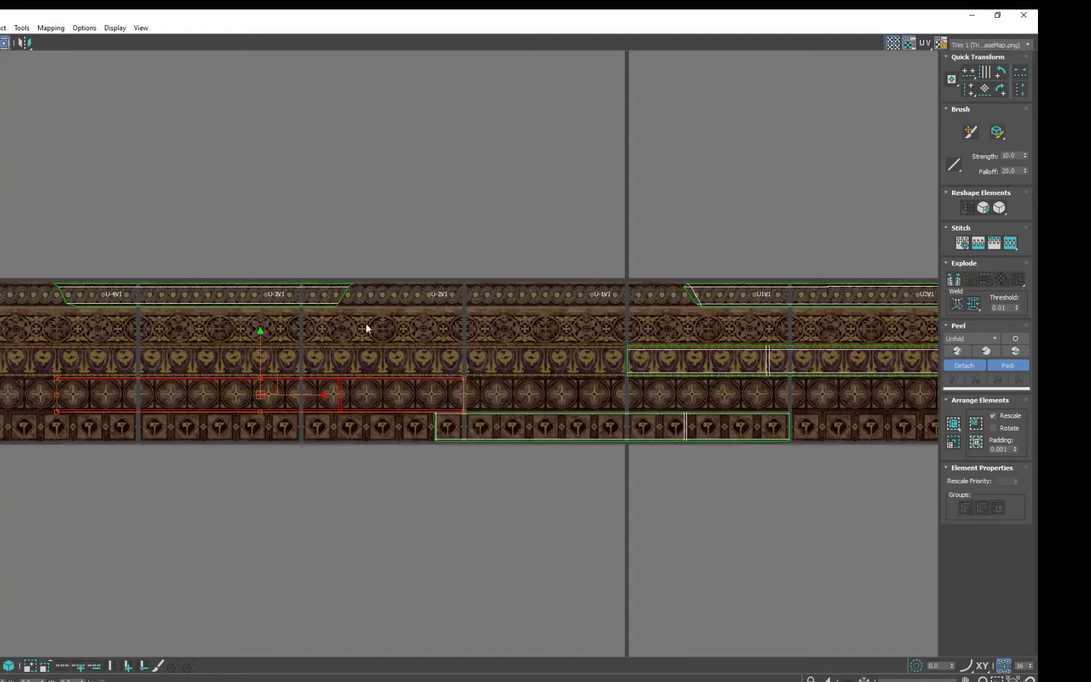
{"action": "key", "text": "3"}
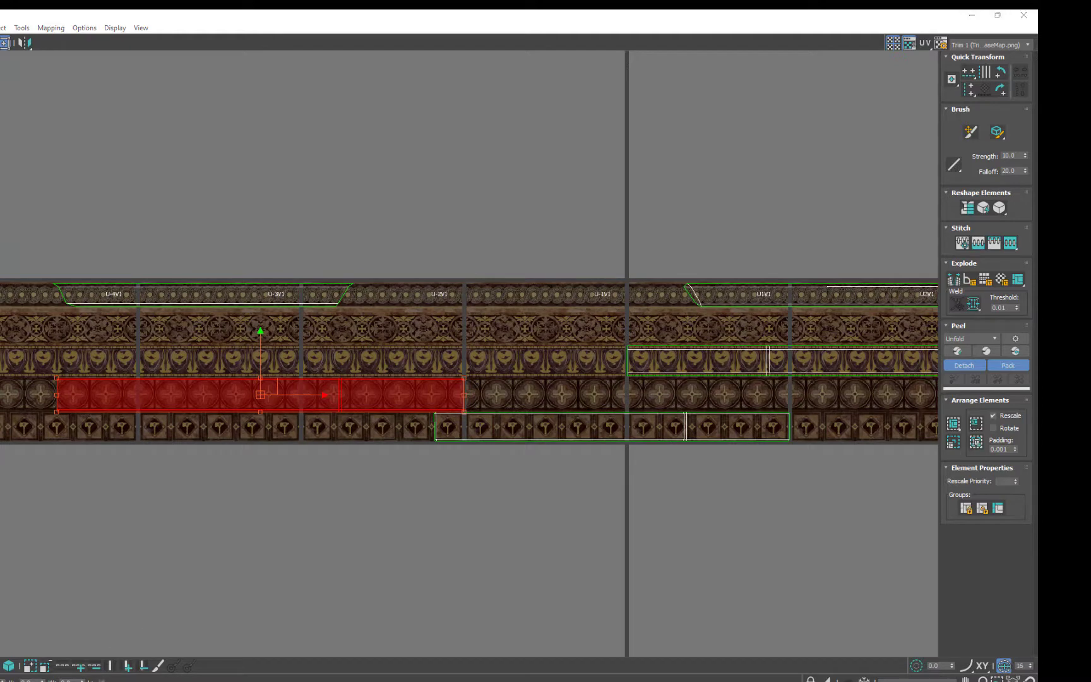
{"action": "key", "text": "ctrl+z"}
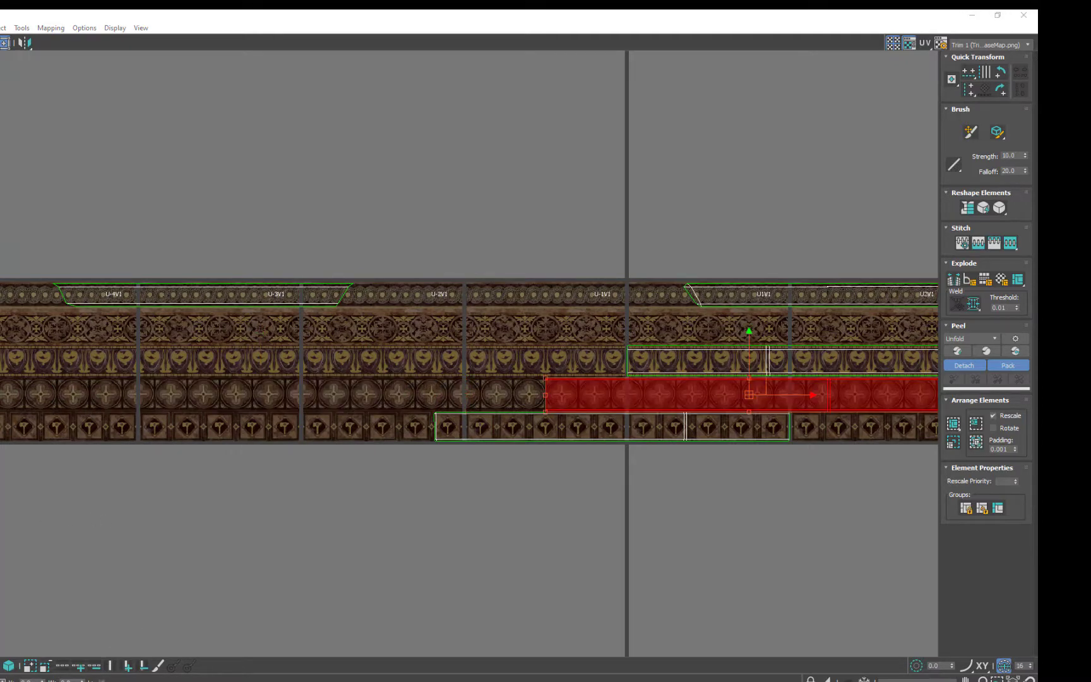
{"action": "key", "text": "ctrl+z"}
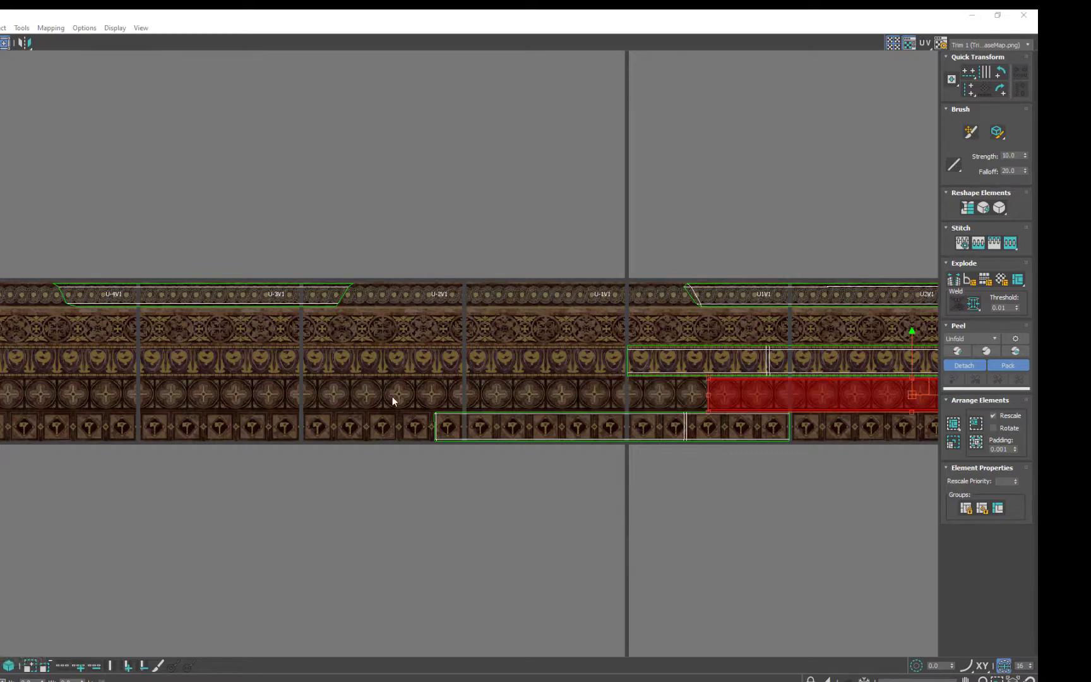
Select the whole axe strip in the bottom row and shift its UVs two tiles to the right
{"action": "left_click", "coordinate": [468, 427]}
{"action": "left_click", "coordinate": [707, 429], "text": "ctrl"}
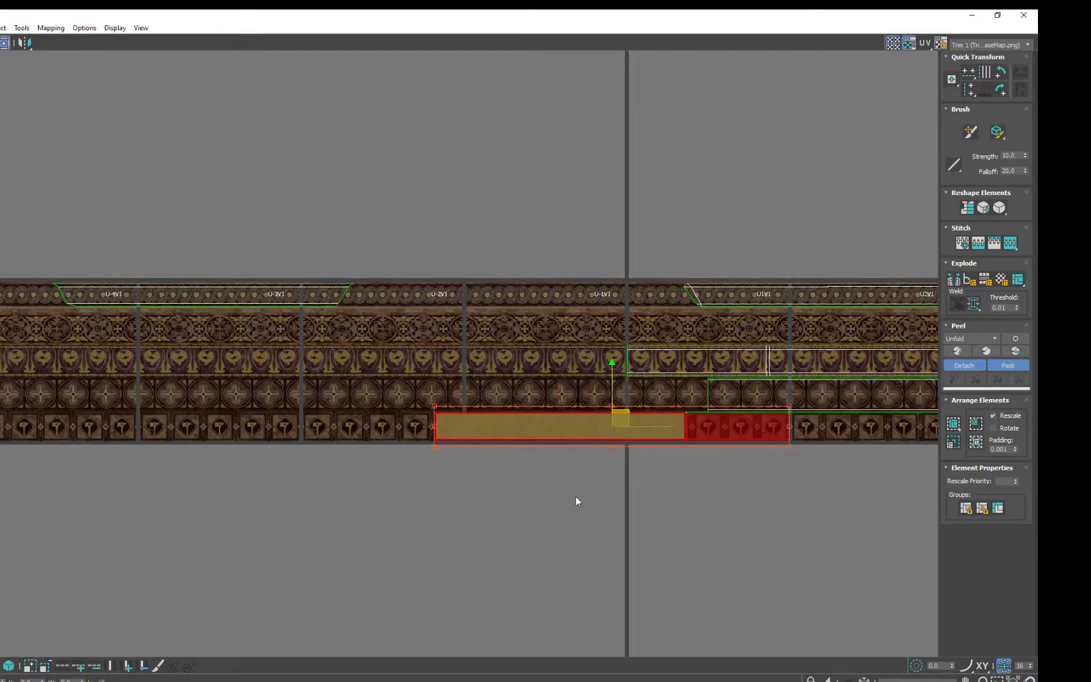
{"action": "left_click", "coordinate": [8, 666]}
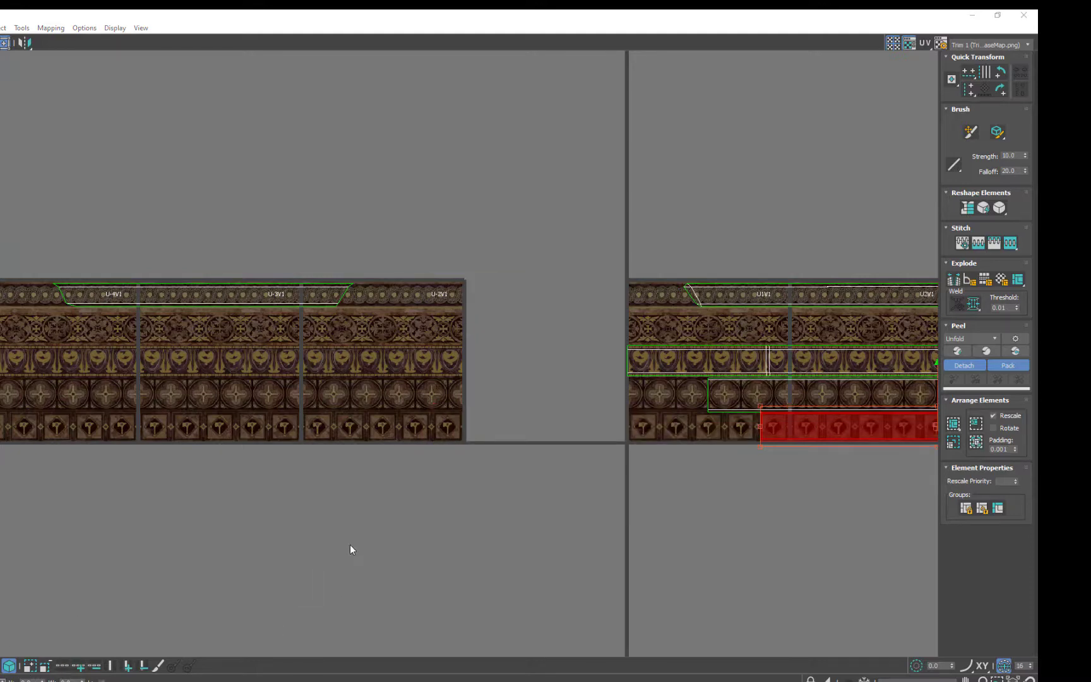
{"action": "scroll", "coordinate": [762, 415], "scroll_direction": "up", "scroll_amount": 5}
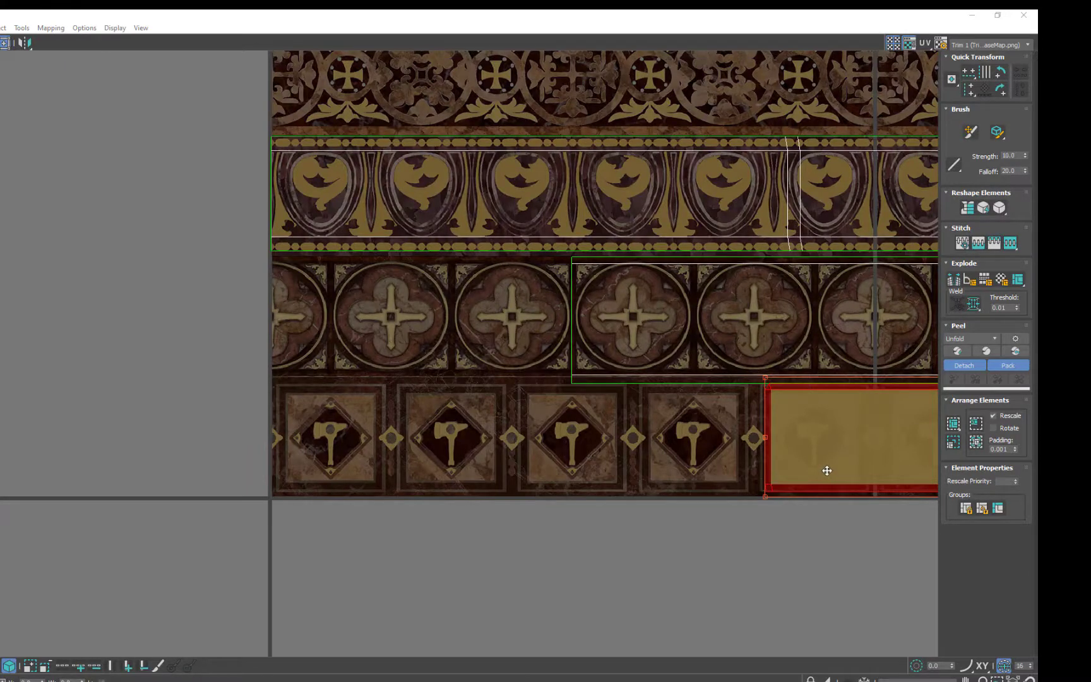
{"action": "scroll", "coordinate": [771, 453], "scroll_direction": "down", "scroll_amount": 5}
{"action": "middle_click_drag", "start_coordinate": [780, 448], "coordinate": [487, 397]}
{"action": "scroll", "coordinate": [501, 397], "scroll_direction": "up", "scroll_amount": 5}
{"action": "scroll", "coordinate": [445, 396], "scroll_direction": "down", "scroll_amount": 5}
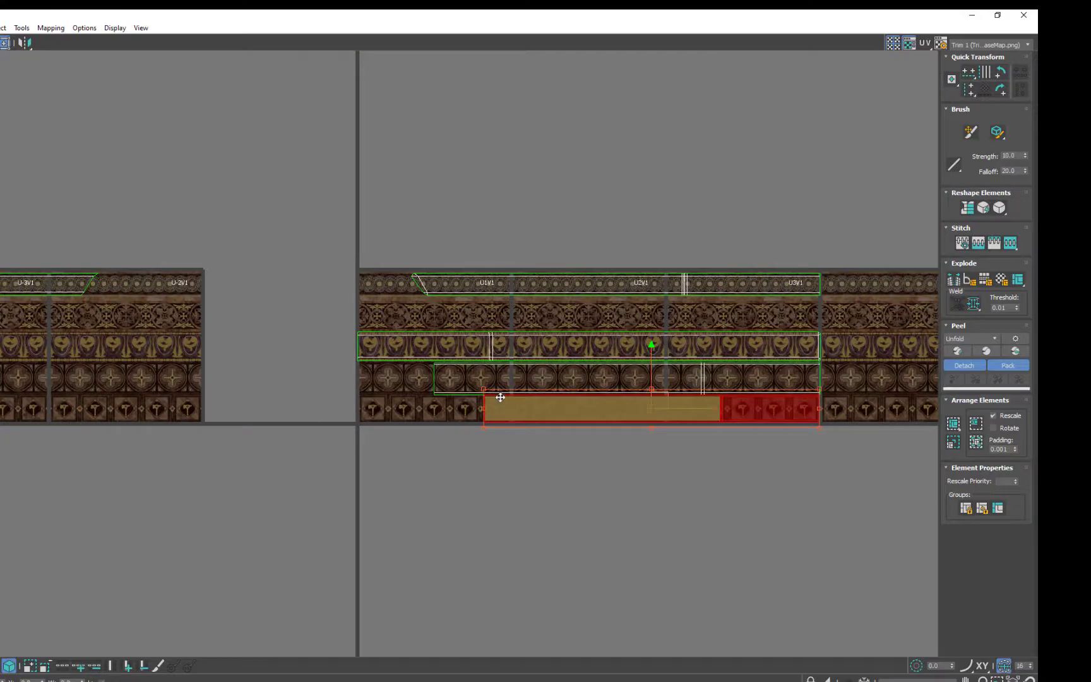
Shift the shorter top-row strip's UVs three tiles to the right so it overlaps the longer top-row strip
{"action": "middle_click_drag", "start_coordinate": [142, 314], "coordinate": [528, 339]}
{"action": "left_click", "coordinate": [235, 315]}
{"action": "middle_click_drag", "start_coordinate": [576, 381], "coordinate": [429, 397]}
{"action": "key", "text": "w"}
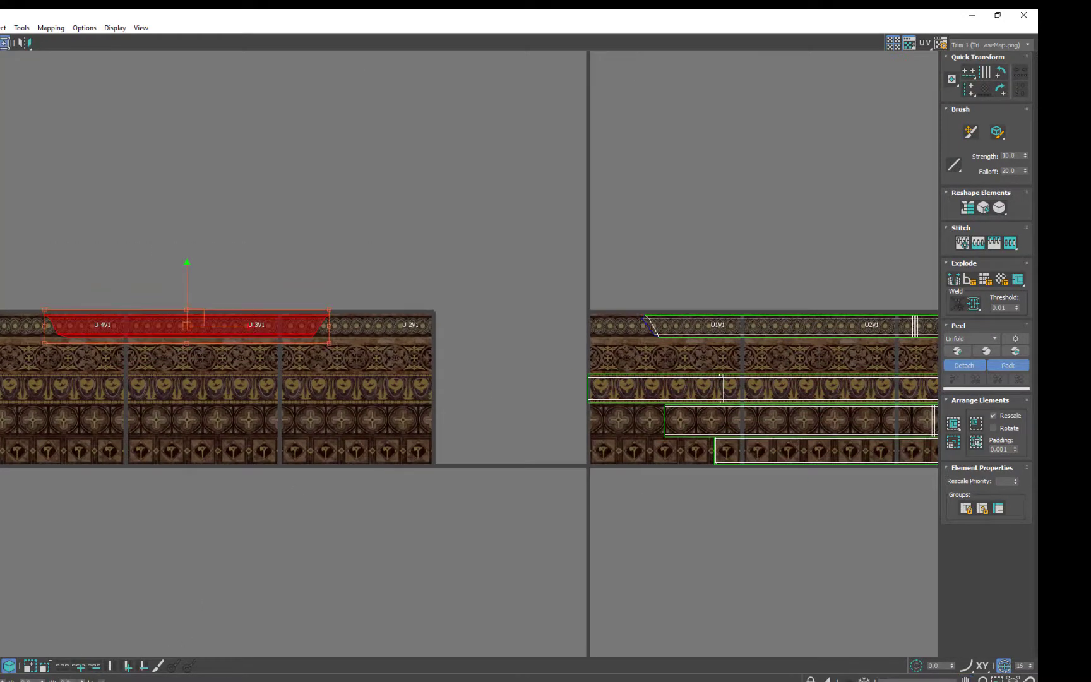
{"action": "type", "text": "3"}
{"action": "key", "text": "Return"}
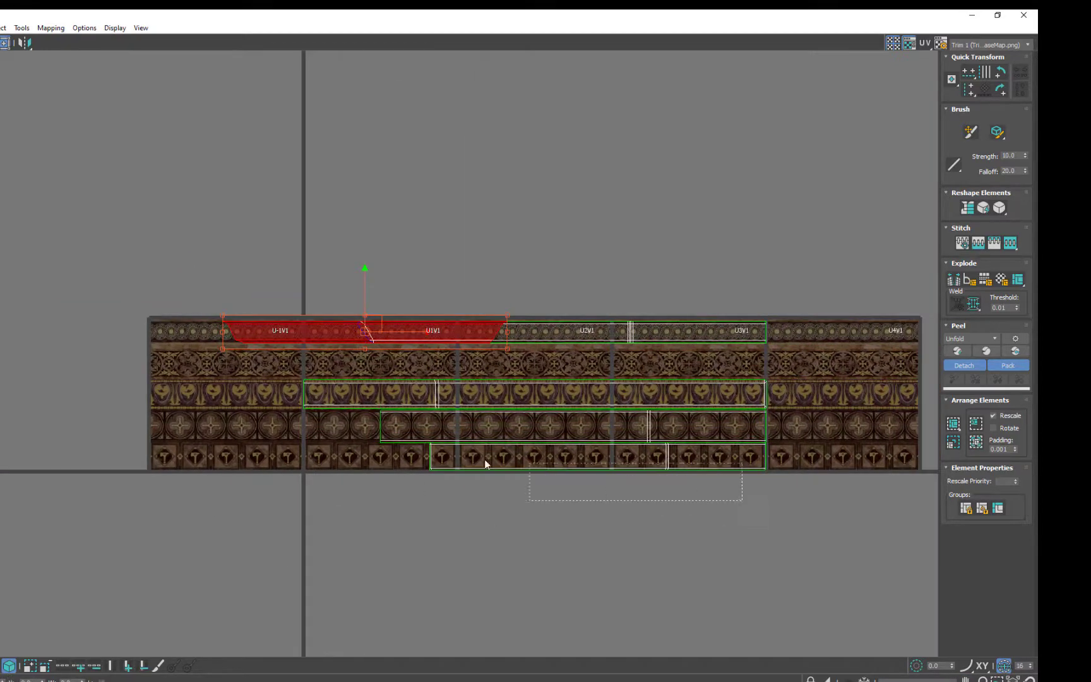
Shift the bottom-row axe strip and the fourth-row medallion strip one tile to the left each
{"action": "left_click_drag", "start_coordinate": [485, 464], "coordinate": [551, 567]}
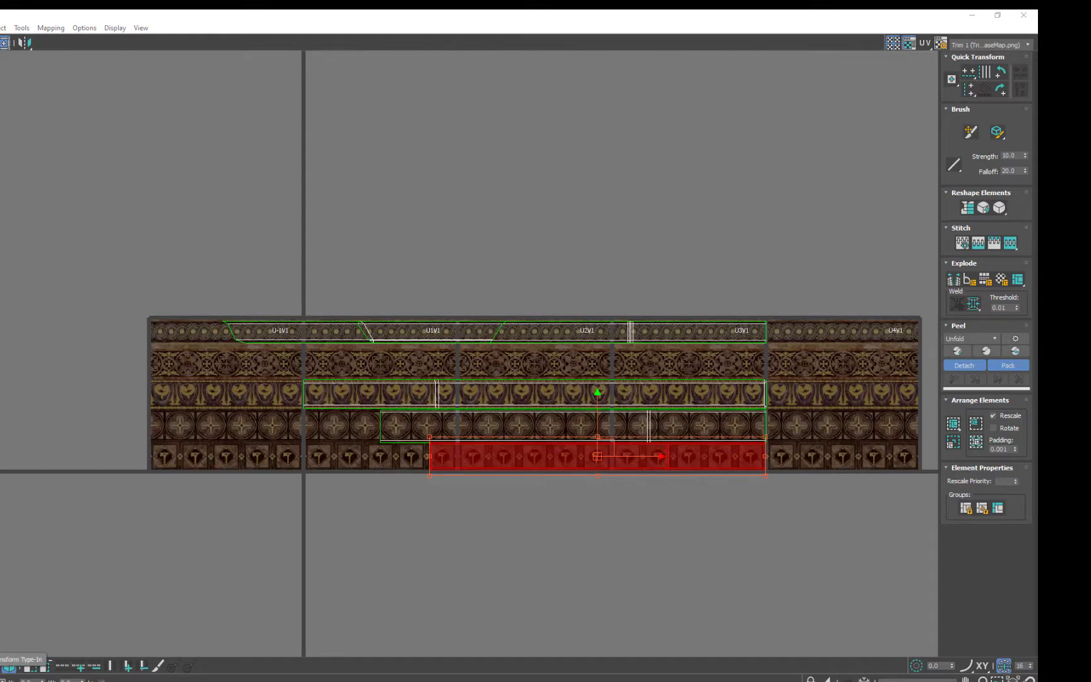
{"action": "key", "text": "Return"}
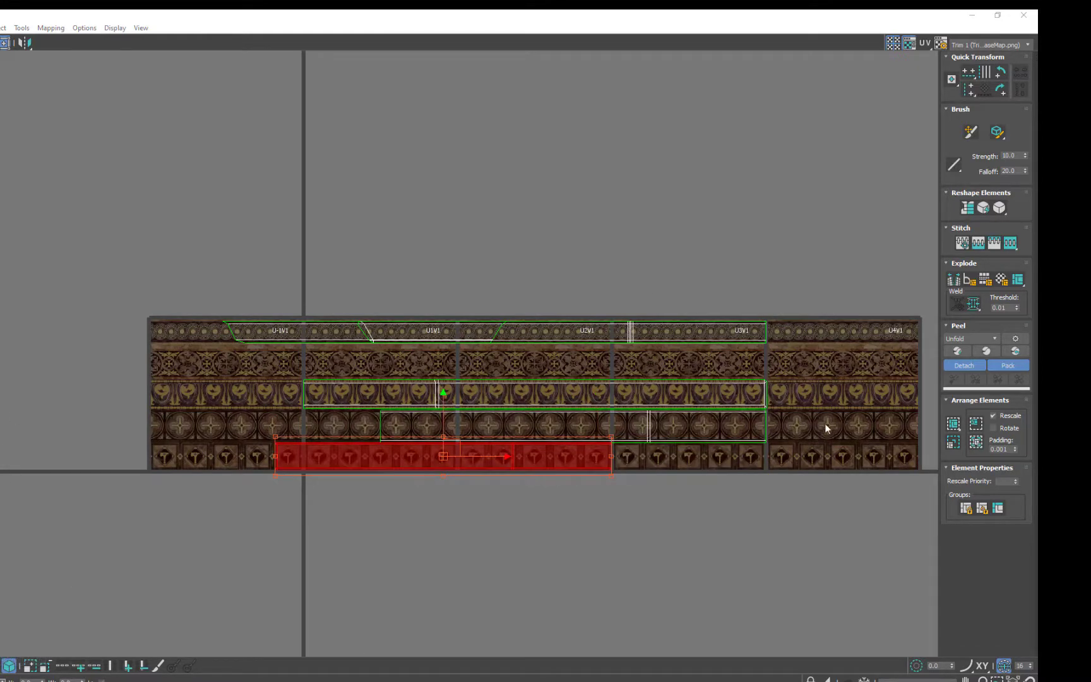
{"action": "left_click", "coordinate": [396, 428]}
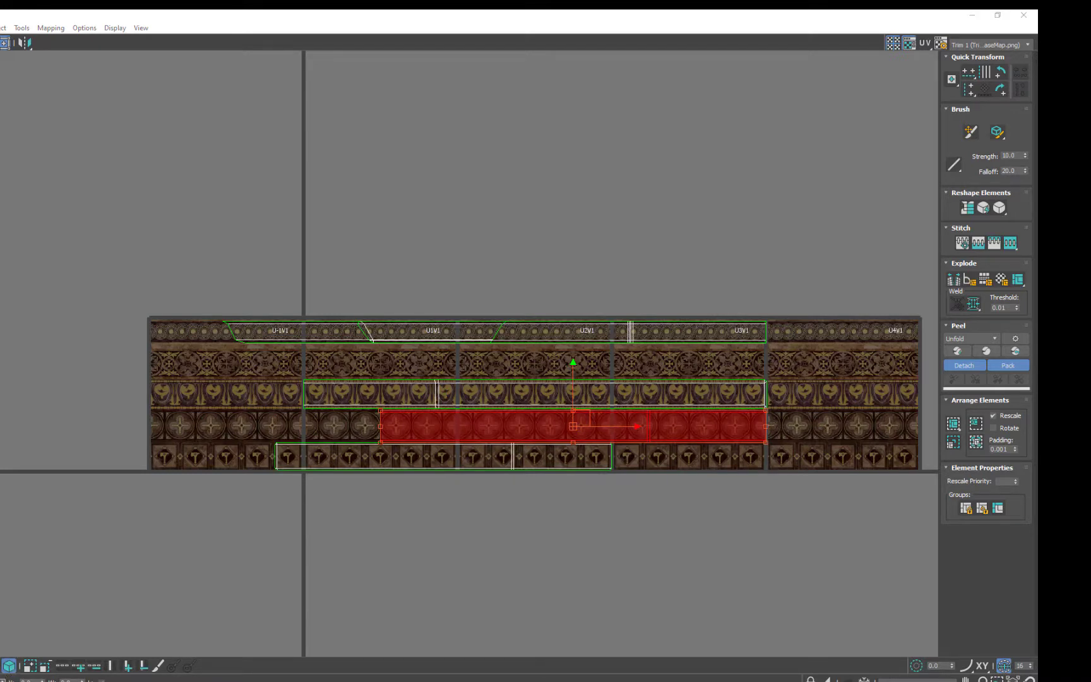
{"action": "middle_click_drag", "start_coordinate": [473, 339], "coordinate": [419, 311]}
{"action": "mouse_move", "coordinate": [613, 261]}
{"action": "middle_mouse_down"}
{"action": "mouse_move", "coordinate": [572, 285]}
{"action": "mouse_move", "coordinate": [617, 280]}
{"action": "middle_mouse_up"}
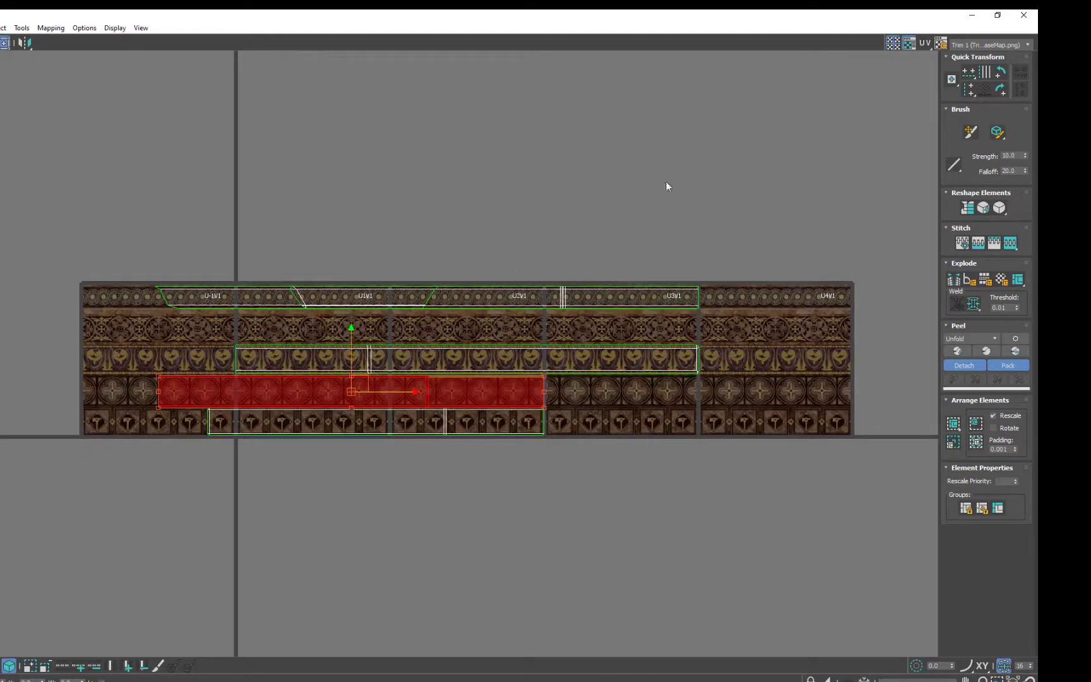
Restore the UV editor to its smaller window and select the narrow end faces of the shield trim on the model
{"action": "left_click", "coordinate": [997, 17]}
{"action": "scroll", "coordinate": [638, 353], "scroll_direction": "up", "scroll_amount": 10}
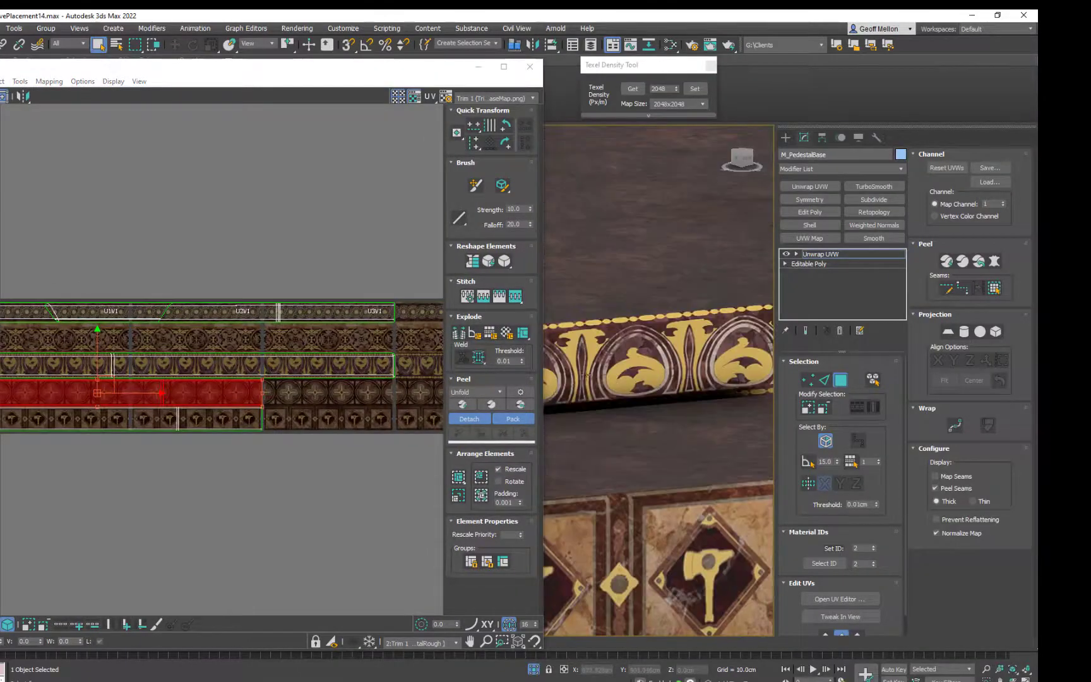
{"action": "middle_click_drag", "start_coordinate": [562, 253], "coordinate": [757, 380]}
{"action": "mouse_move", "coordinate": [616, 329]}
{"action": "middle_mouse_down"}
{"action": "mouse_move", "coordinate": [788, 290]}
{"action": "mouse_move", "coordinate": [599, 278]}
{"action": "mouse_move", "coordinate": [669, 328]}
{"action": "mouse_move", "coordinate": [658, 320]}
{"action": "middle_mouse_up"}
{"action": "left_click", "coordinate": [644, 316]}
{"action": "scroll", "coordinate": [659, 284], "scroll_direction": "up", "scroll_amount": 3}
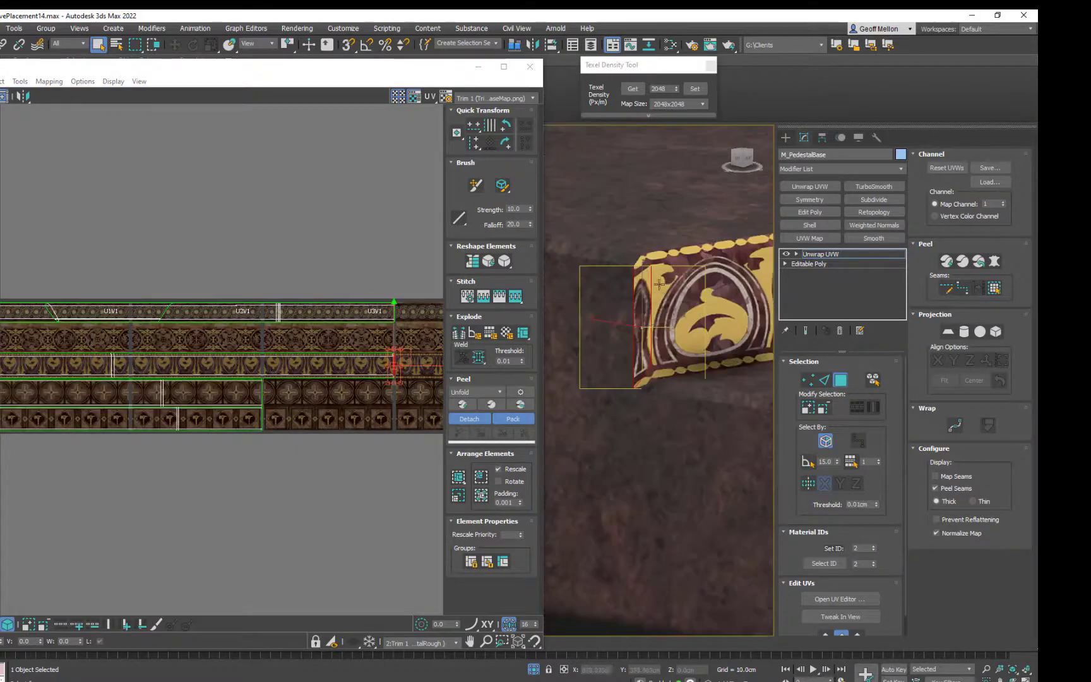
{"action": "left_click", "coordinate": [640, 265], "text": "ctrl"}
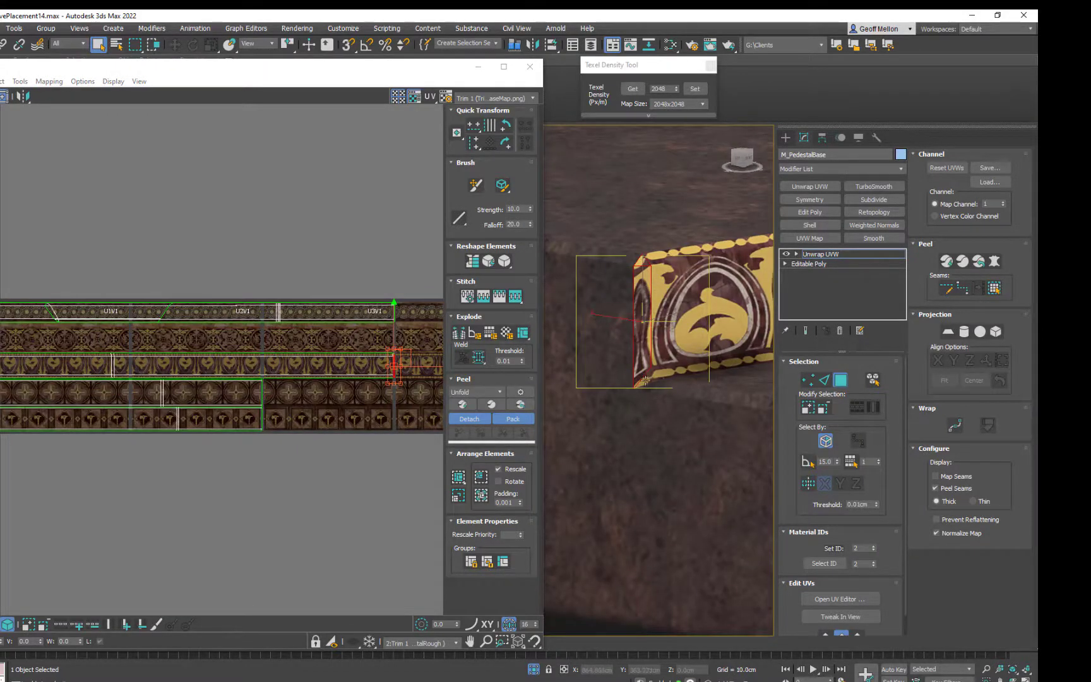
{"action": "middle_click_drag", "start_coordinate": [644, 379], "coordinate": [619, 328], "text": "alt"}
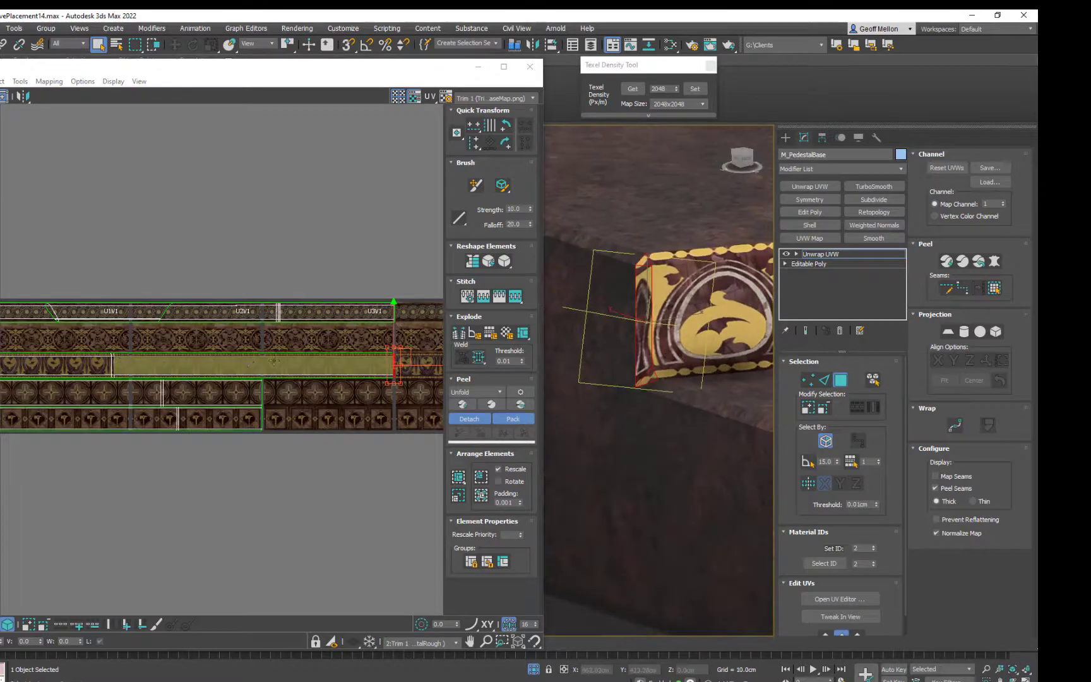
Break the selected end faces off the shield strip and lay them horizontally along the beaded border above the shields
{"action": "scroll", "coordinate": [297, 385], "scroll_direction": "up", "scroll_amount": 5}
{"action": "right_click", "coordinate": [325, 399]}
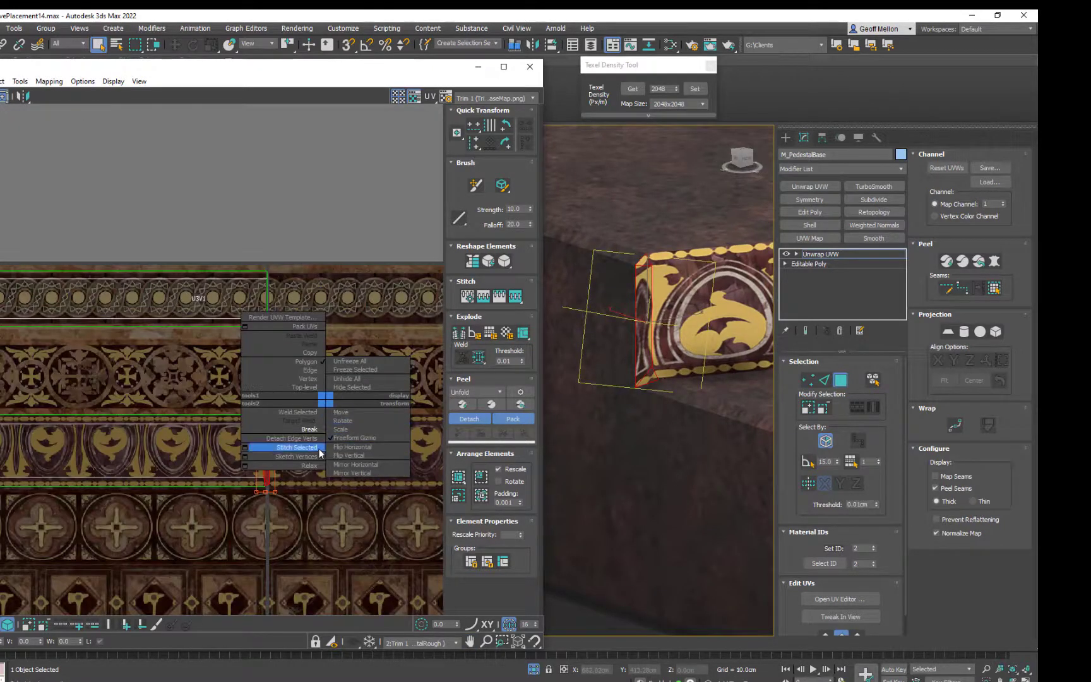
{"action": "left_click", "coordinate": [312, 430]}
{"action": "middle_click_drag", "start_coordinate": [262, 396], "coordinate": [305, 328]}
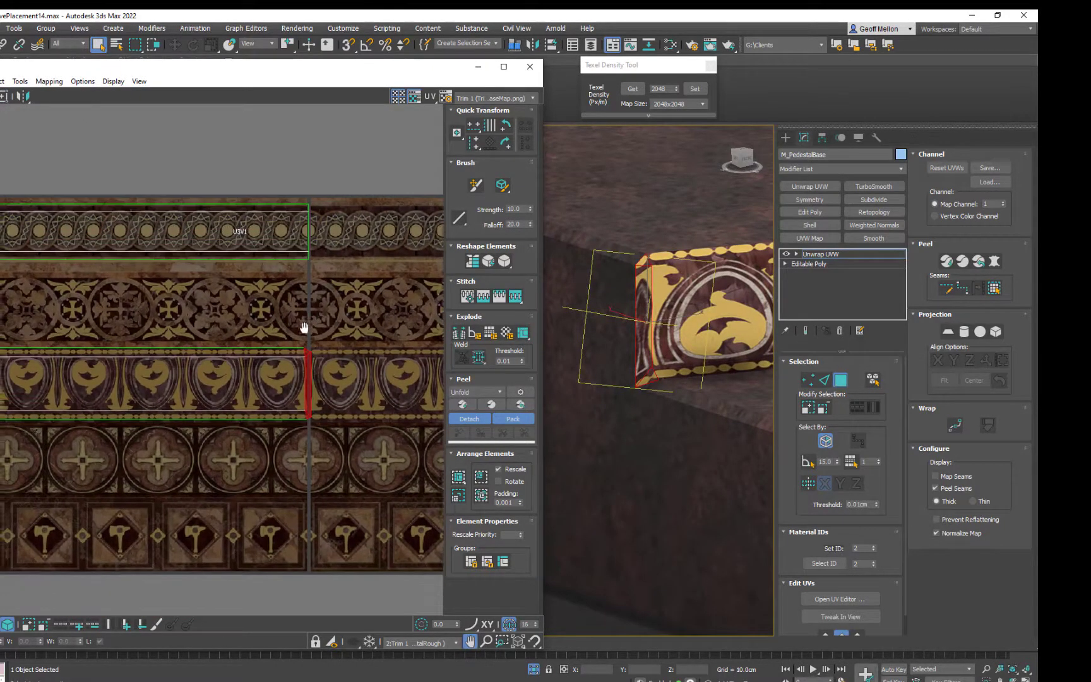
{"action": "left_click", "coordinate": [504, 143]}
{"action": "left_click_drag", "start_coordinate": [307, 359], "coordinate": [305, 328]}
{"action": "left_click_drag", "start_coordinate": [360, 352], "coordinate": [390, 335]}
{"action": "scroll", "coordinate": [327, 335], "scroll_direction": "up", "scroll_amount": 5}
{"action": "key", "text": "1"}
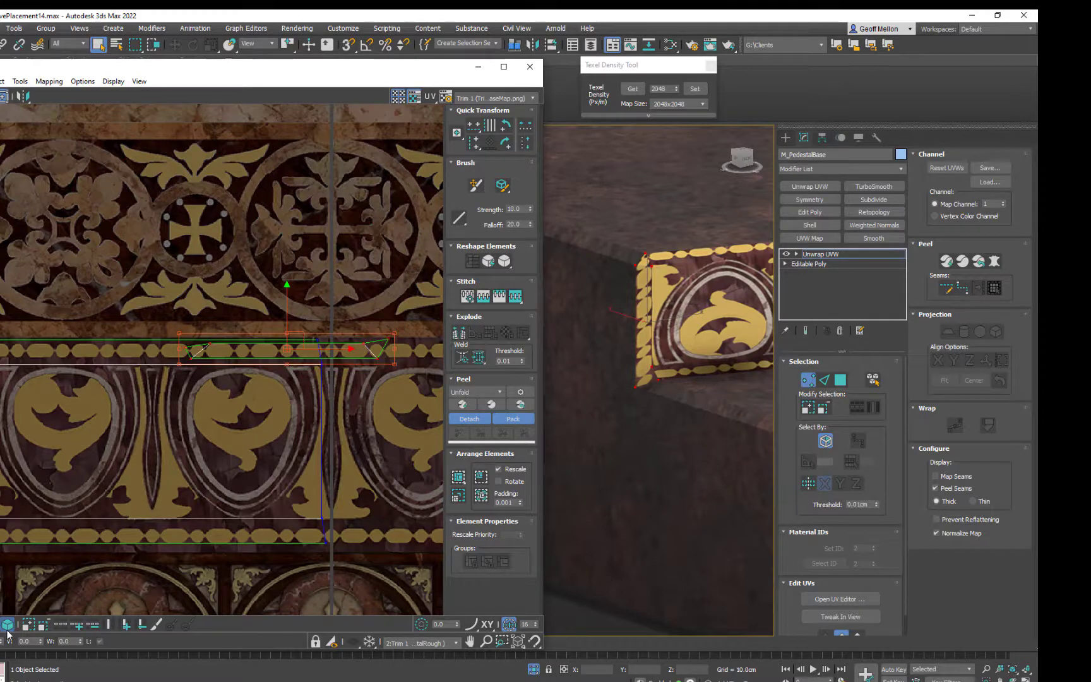
Reposition the outer tip vertices at both ends of the detached bead strip to fit the beaded border
{"action": "left_click", "coordinate": [7, 629]}
{"action": "left_click_drag", "start_coordinate": [372, 370], "coordinate": [422, 312]}
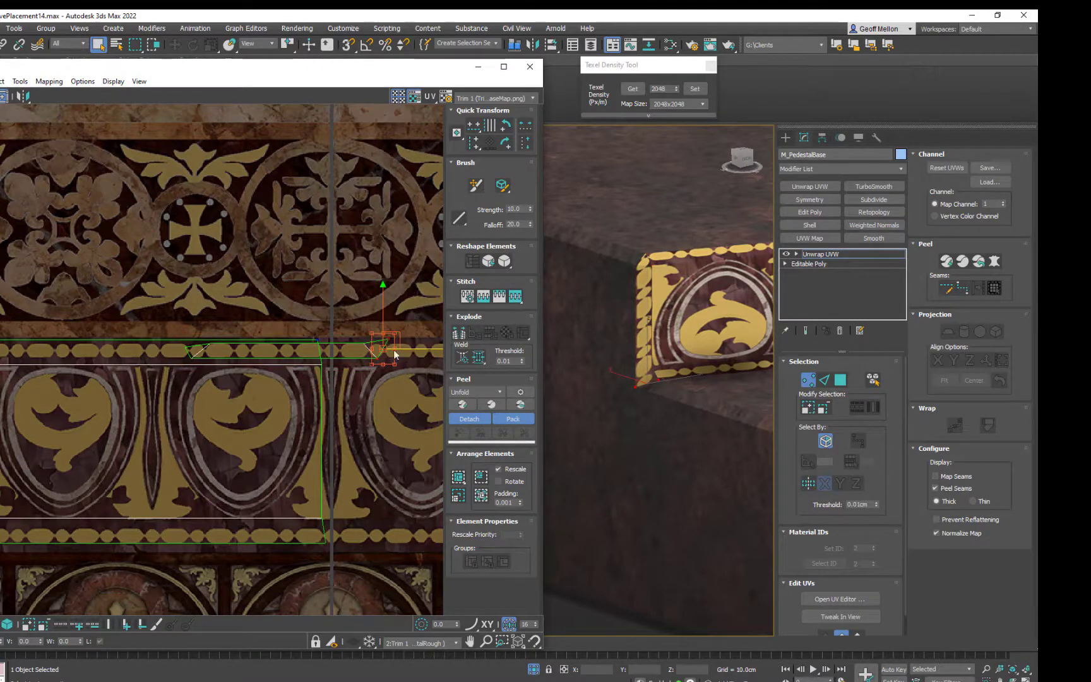
{"action": "left_click_drag", "start_coordinate": [394, 355], "coordinate": [399, 337]}
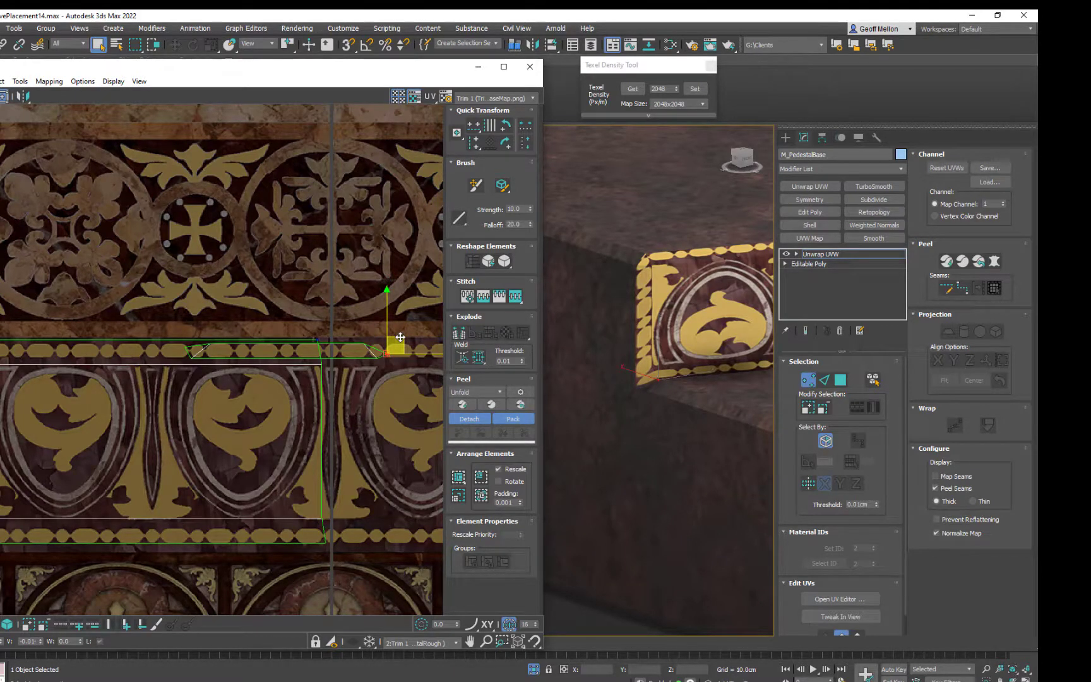
{"action": "middle_click_drag", "start_coordinate": [327, 311], "coordinate": [446, 302]}
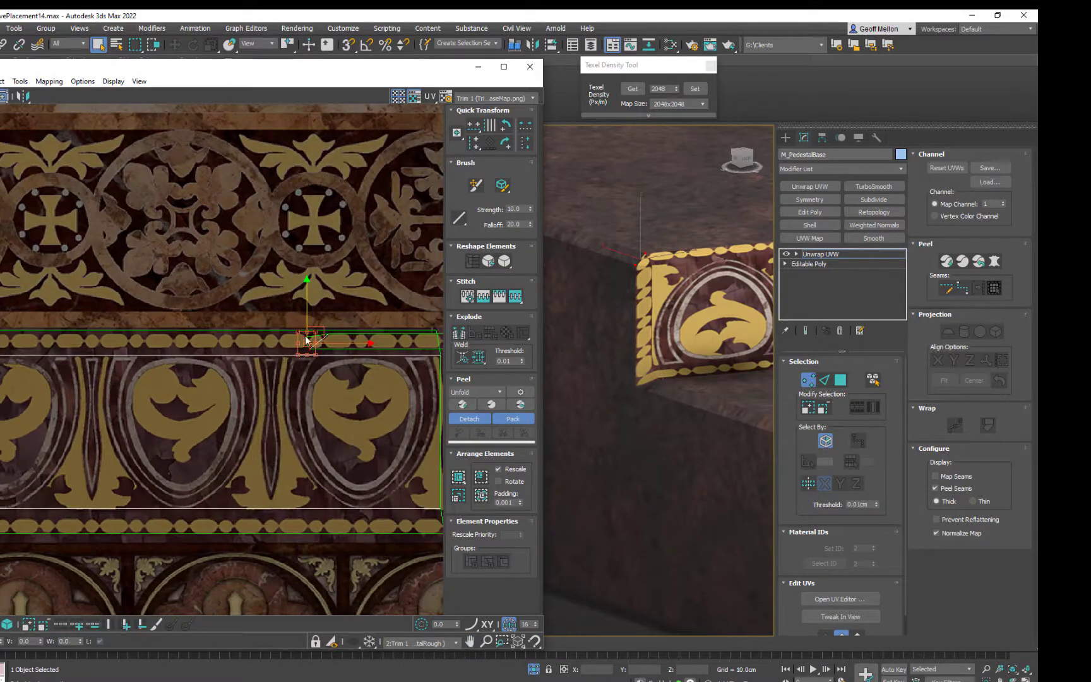
{"action": "scroll", "coordinate": [336, 336], "scroll_direction": "up", "scroll_amount": 2}
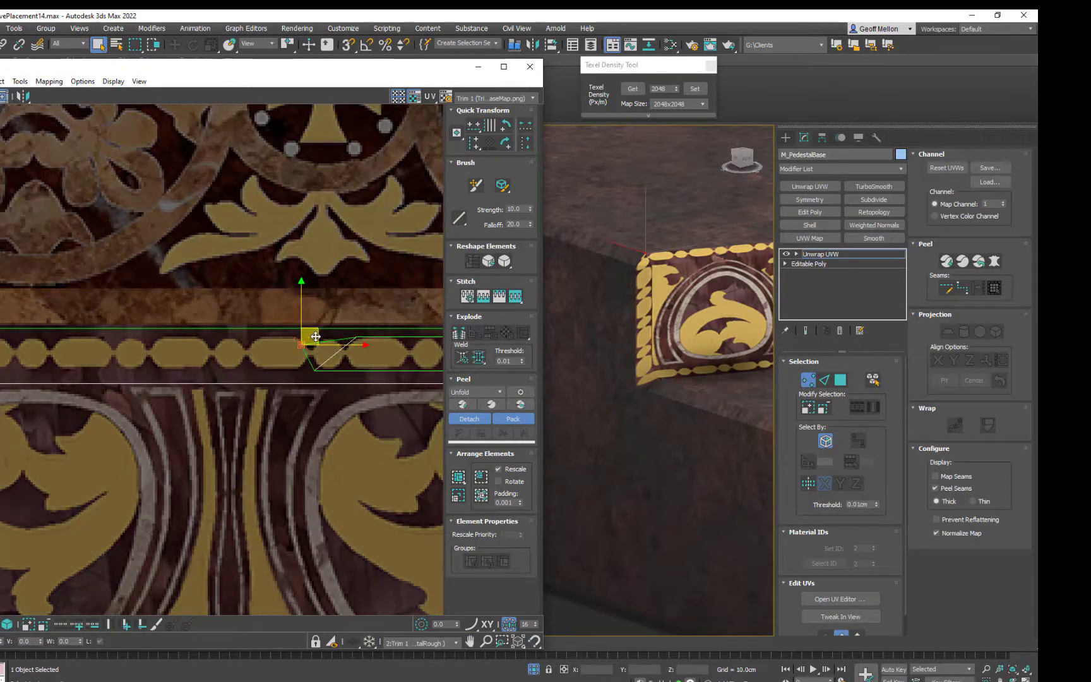
{"action": "mouse_move", "coordinate": [315, 337]}
{"action": "left_mouse_down"}
{"action": "mouse_move", "coordinate": [295, 333]}
{"action": "mouse_move", "coordinate": [325, 343]}
{"action": "mouse_move", "coordinate": [315, 345]}
{"action": "mouse_move", "coordinate": [326, 332]}
{"action": "left_mouse_up"}
Raise the right tip vertex of the detached bead strip towards the upper edge of the beads
{"action": "mouse_move", "coordinate": [701, 274]}
{"action": "middle_mouse_down"}
{"action": "mouse_move", "coordinate": [704, 285]}
{"action": "mouse_move", "coordinate": [628, 273]}
{"action": "mouse_move", "coordinate": [695, 254]}
{"action": "middle_mouse_up"}
{"action": "scroll", "coordinate": [628, 273], "scroll_direction": "down", "scroll_amount": 3}
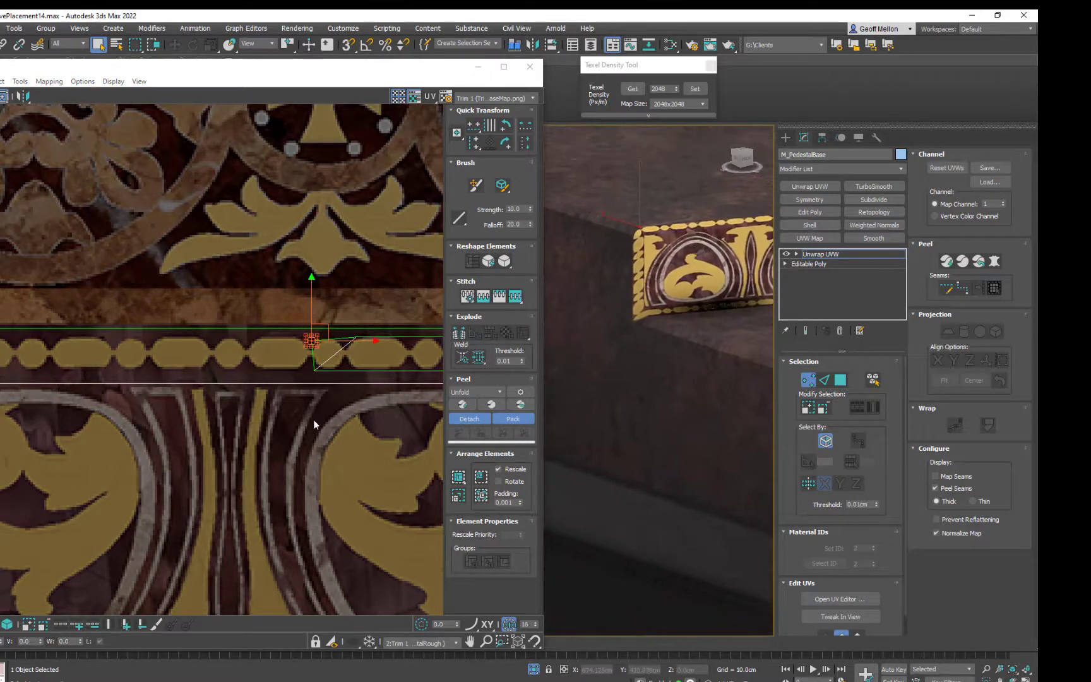
{"action": "scroll", "coordinate": [314, 424], "scroll_direction": "down", "scroll_amount": 2}
{"action": "scroll", "coordinate": [327, 365], "scroll_direction": "up", "scroll_amount": 2}
{"action": "middle_click_drag", "start_coordinate": [327, 365], "coordinate": [329, 356]}
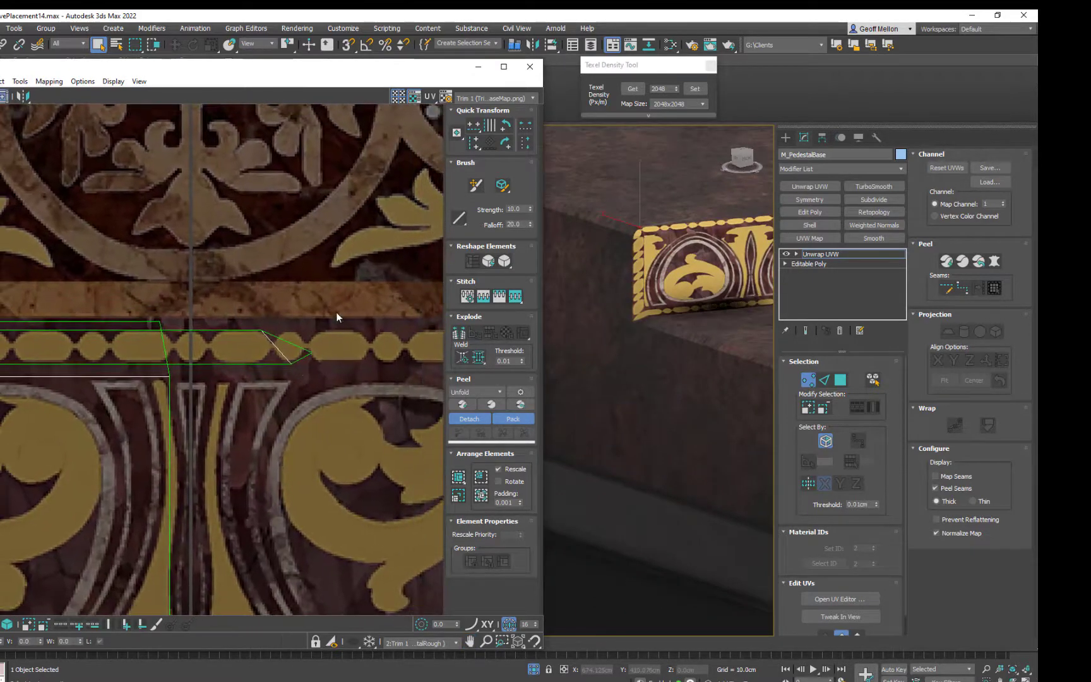
{"action": "left_click_drag", "start_coordinate": [339, 346], "coordinate": [329, 325]}
{"action": "left_click", "coordinate": [311, 352]}
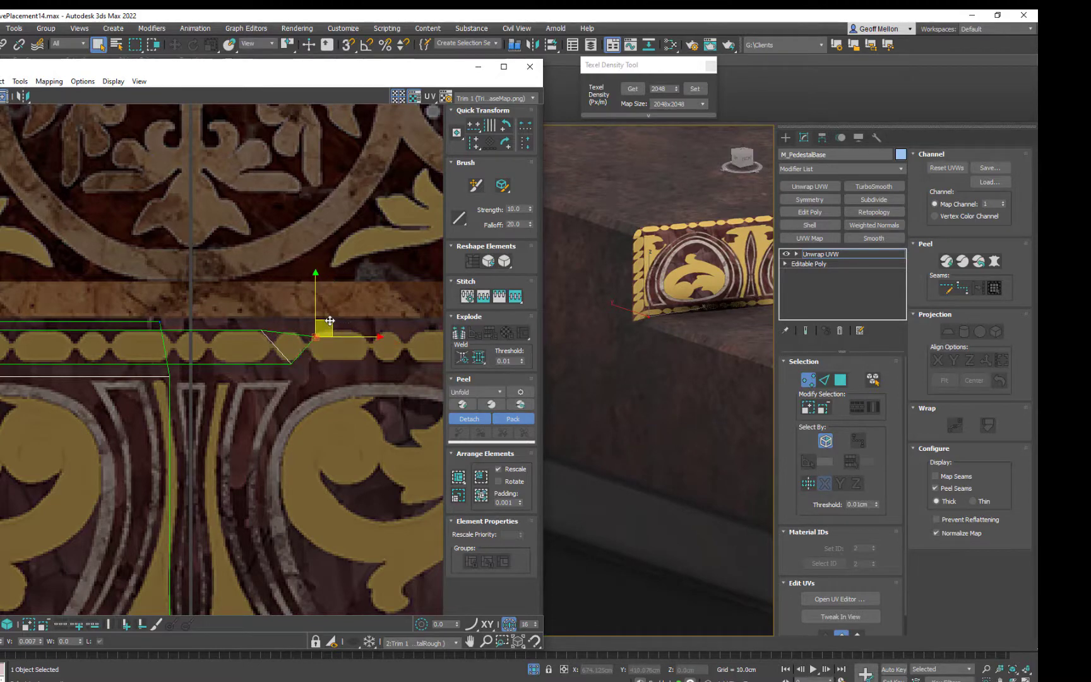
{"action": "scroll", "coordinate": [308, 357], "scroll_direction": "up", "scroll_amount": 3}
{"action": "middle_click_drag", "start_coordinate": [322, 383], "coordinate": [351, 381]}
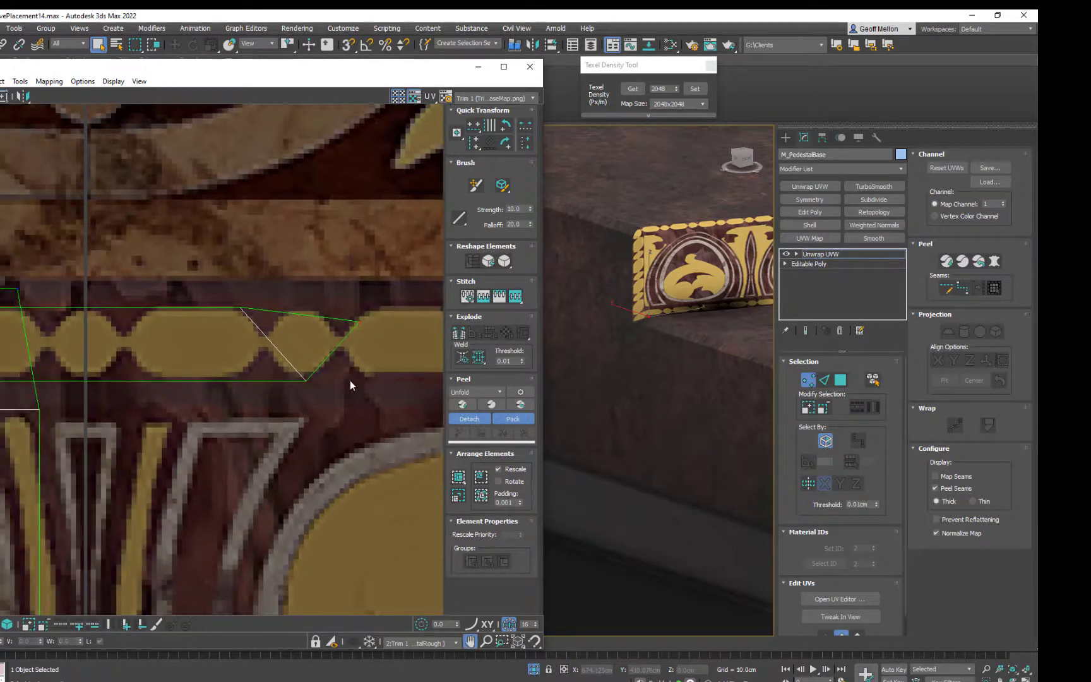
{"action": "left_click", "coordinate": [306, 380]}
{"action": "scroll", "coordinate": [606, 327], "scroll_direction": "up", "scroll_amount": 5}
{"action": "middle_click_drag", "start_coordinate": [693, 317], "coordinate": [580, 357]}
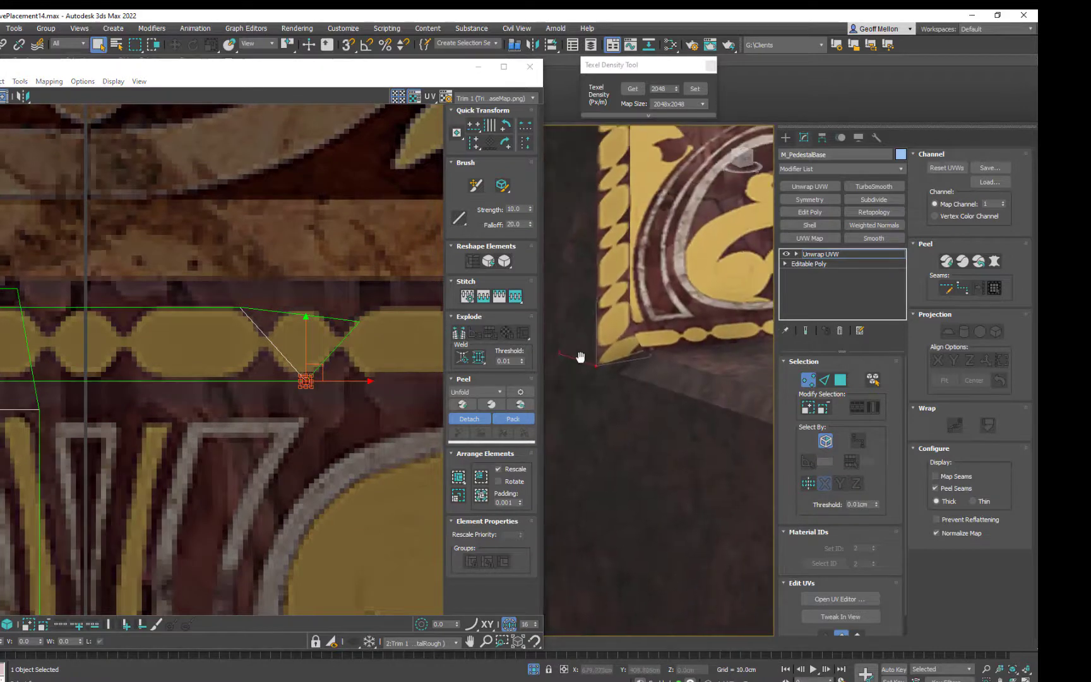
{"action": "left_click", "coordinate": [240, 307]}
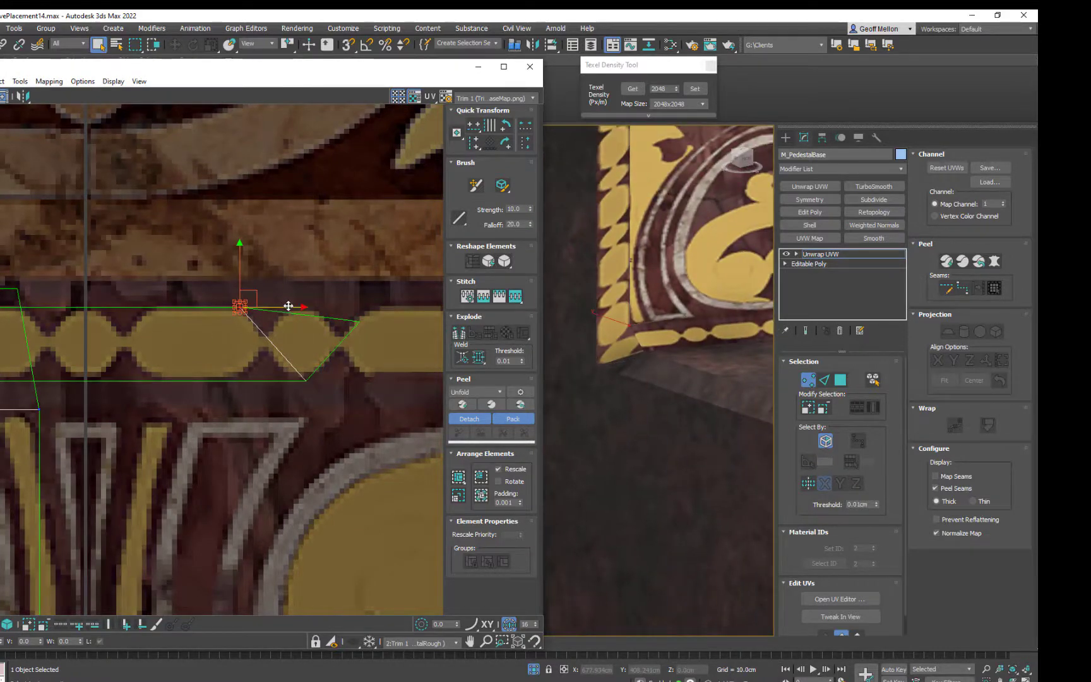
{"action": "left_click_drag", "start_coordinate": [288, 305], "coordinate": [312, 310]}
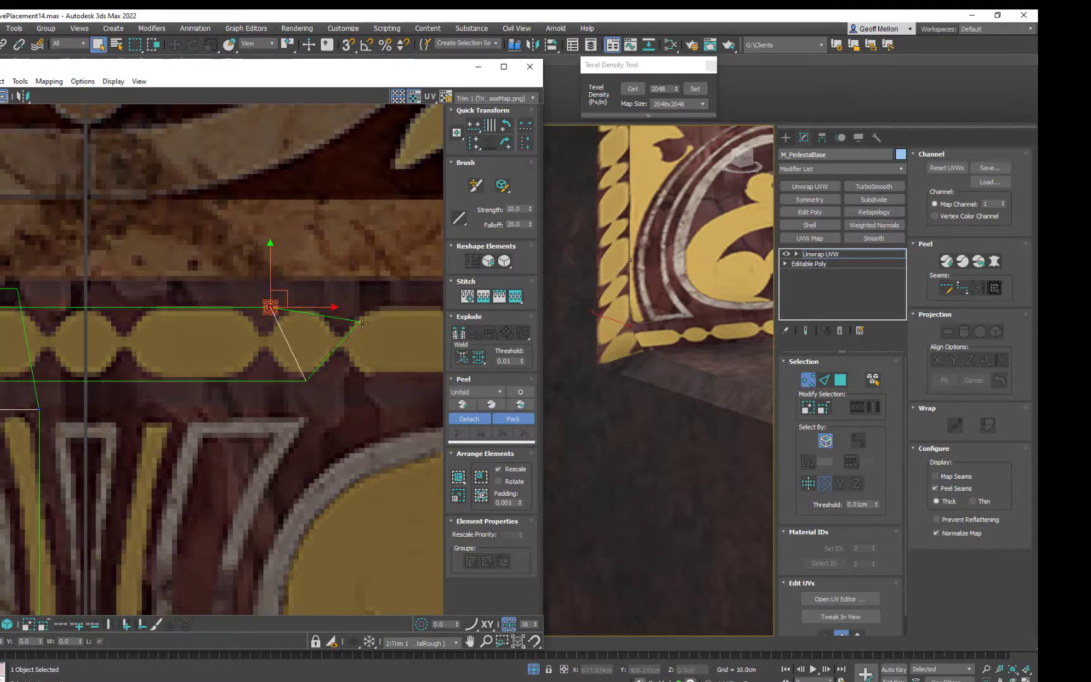
{"action": "key", "text": "ctrl+z"}
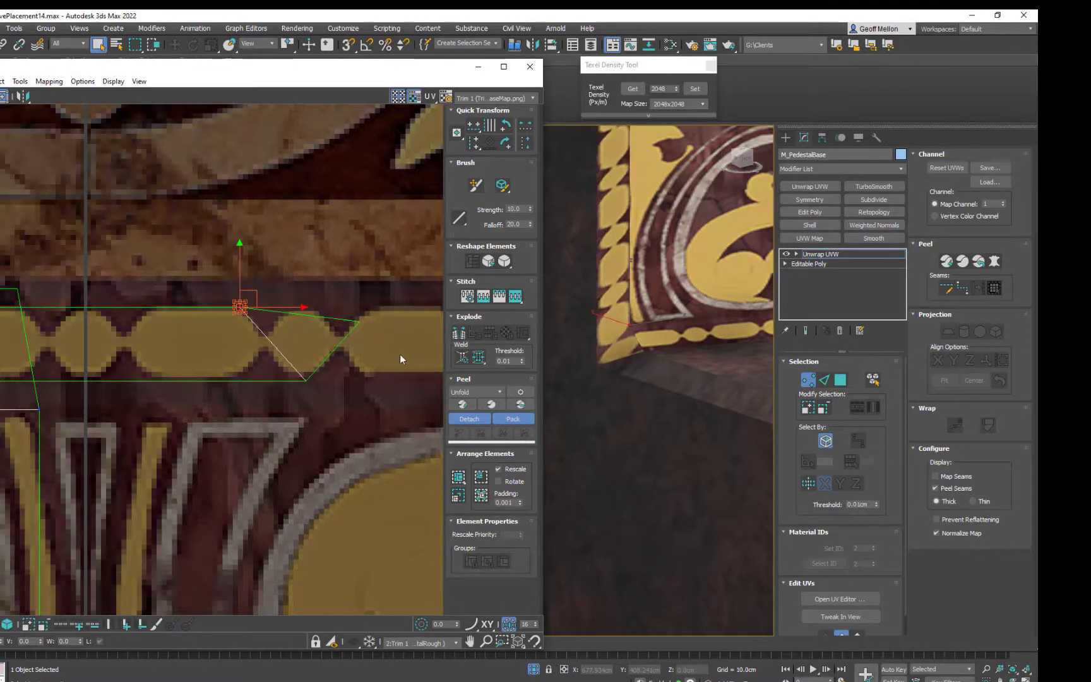
Move the end triangle's lower vertex left and its upper vertex right to meet the gap between two beads
{"action": "left_click", "coordinate": [306, 381]}
{"action": "left_click_drag", "start_coordinate": [306, 381], "coordinate": [271, 381]}
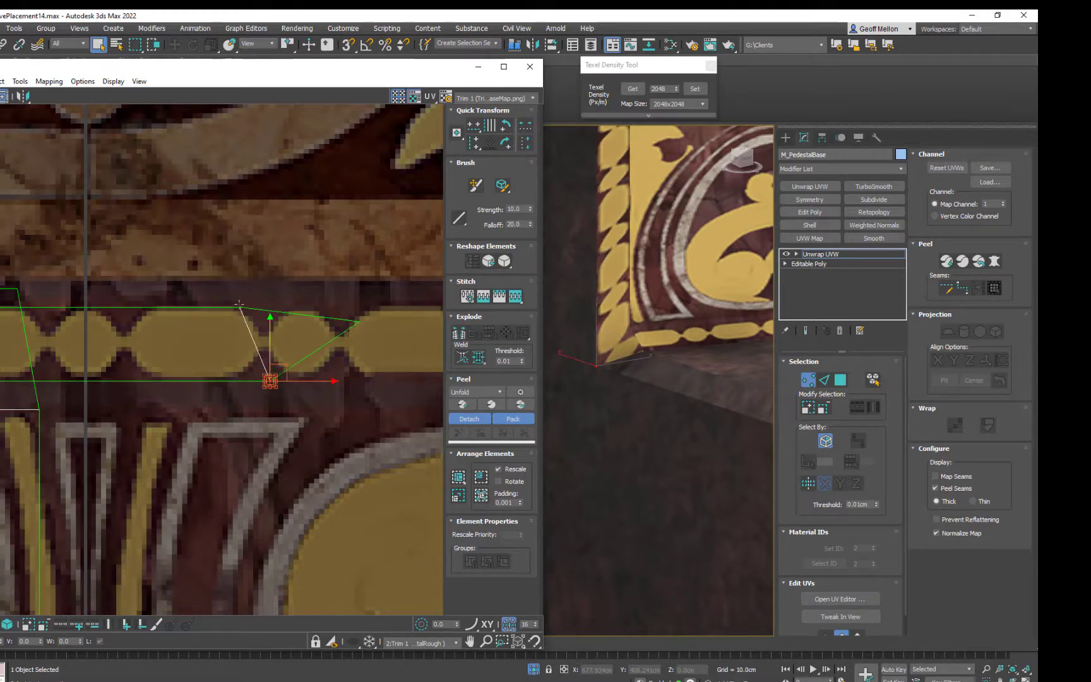
{"action": "left_click_drag", "start_coordinate": [240, 306], "coordinate": [259, 307]}
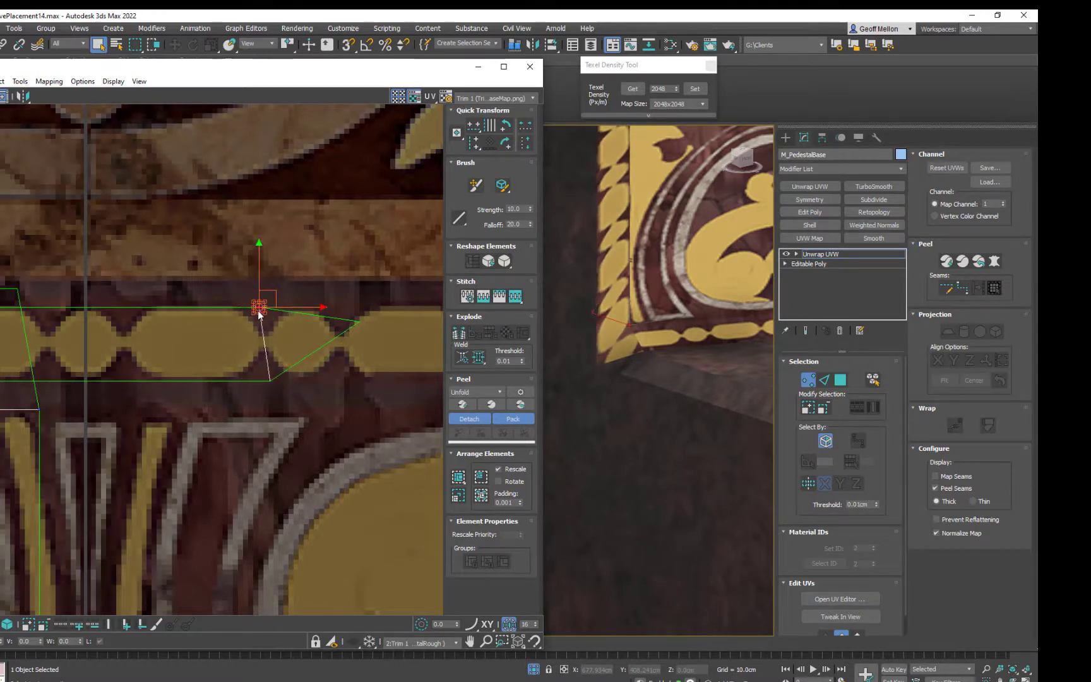
Break the triangle at the bead strip's right end into its own piece and rotate it about 67 degrees clockwise
{"action": "key", "text": "3"}
{"action": "left_click", "coordinate": [272, 315]}
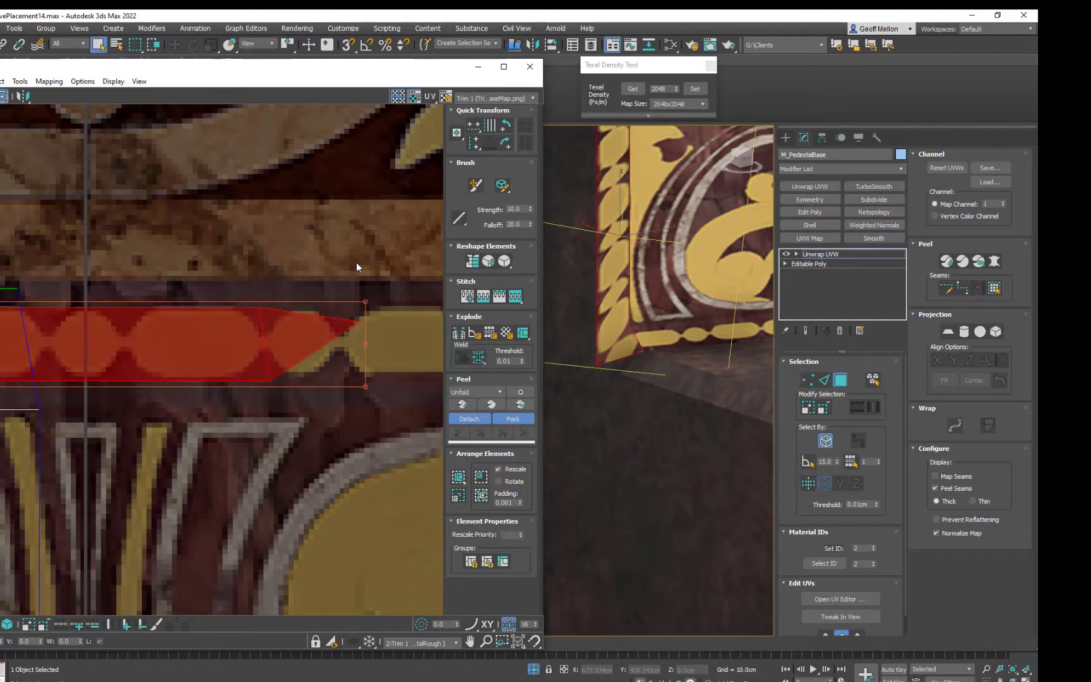
{"action": "left_click", "coordinate": [326, 324]}
{"action": "right_click", "coordinate": [346, 245]}
{"action": "left_click", "coordinate": [338, 283]}
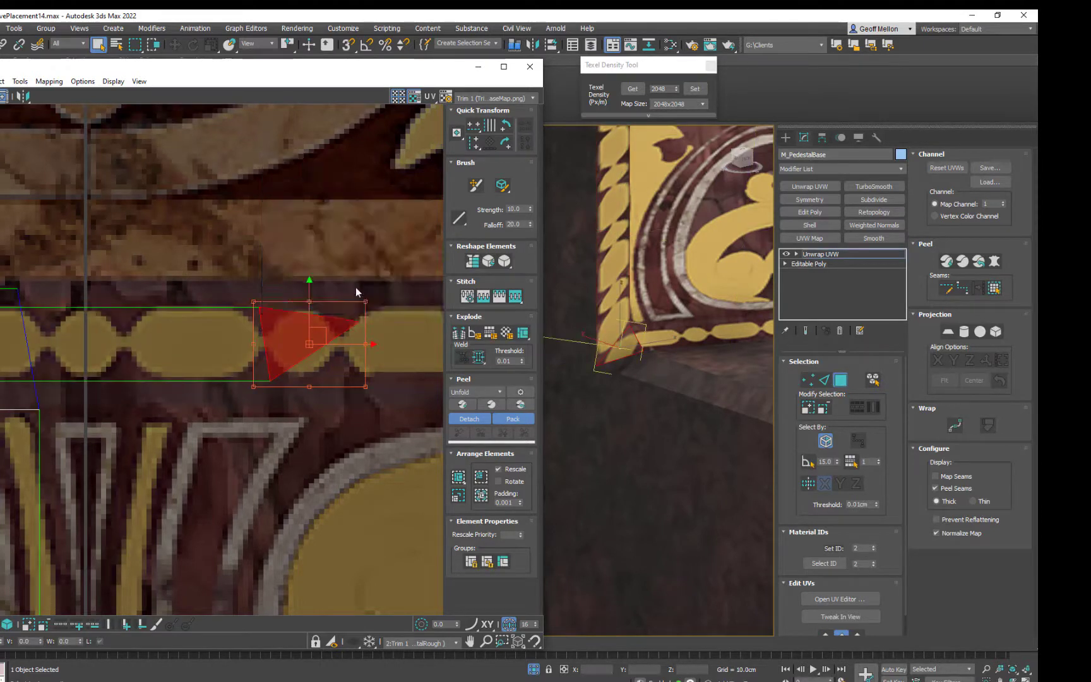
{"action": "left_click_drag", "start_coordinate": [366, 341], "coordinate": [352, 398]}
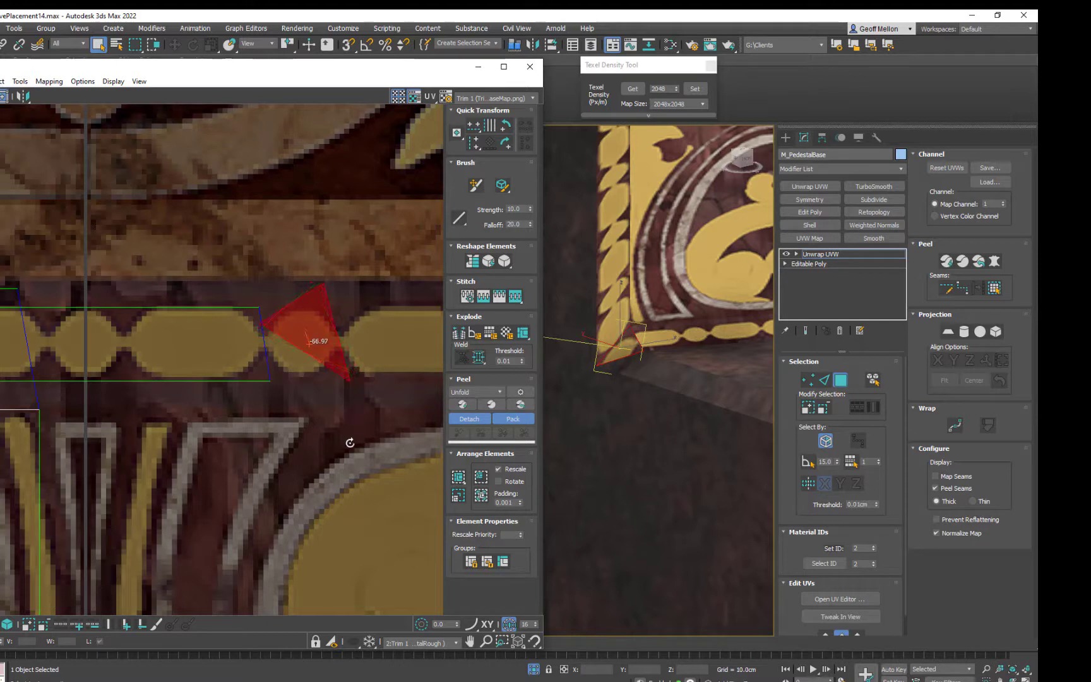
{"action": "left_click_drag", "start_coordinate": [350, 442], "coordinate": [351, 439]}
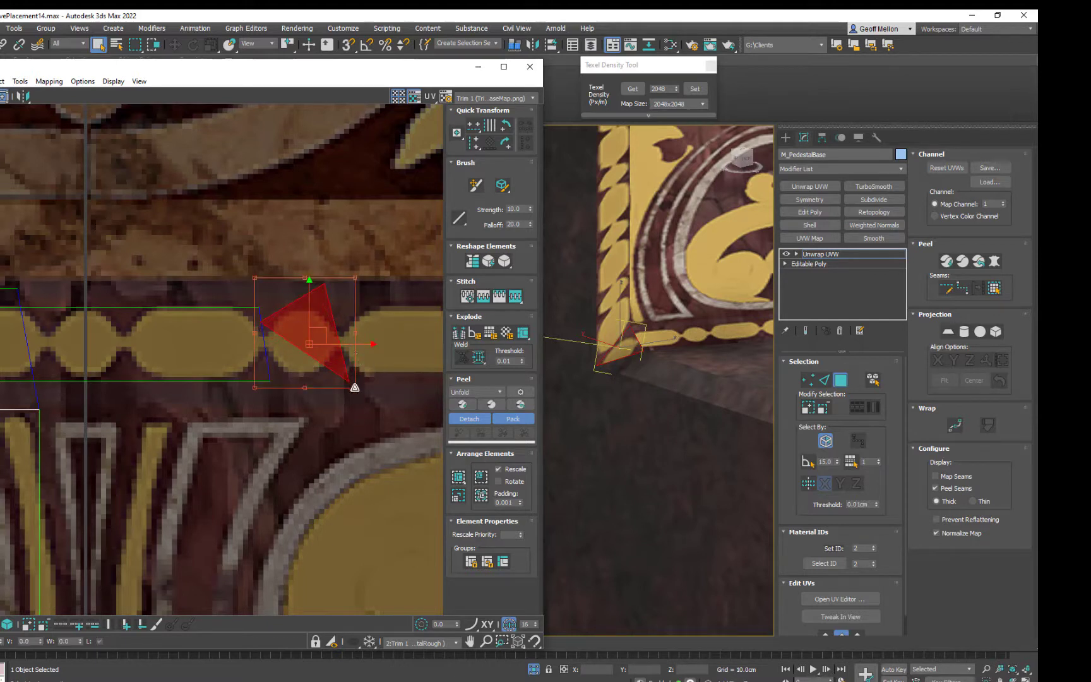
Enlarge the detached triangle piece and shift it slightly down and left over the small round bead
{"action": "left_click_drag", "start_coordinate": [355, 388], "coordinate": [373, 383]}
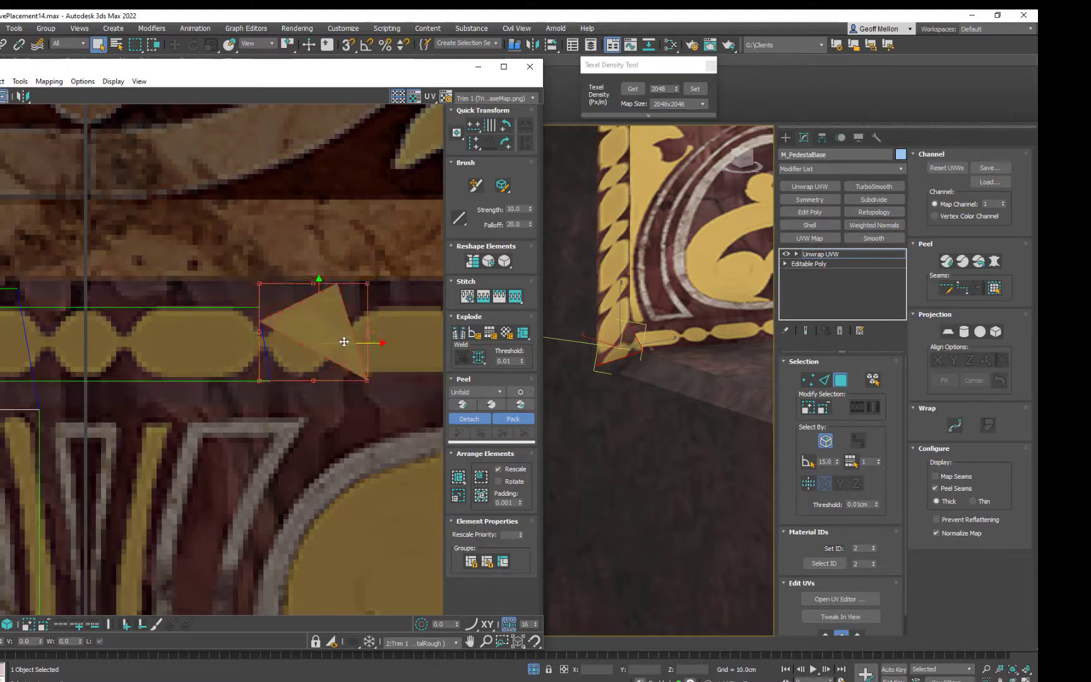
{"action": "mouse_move", "coordinate": [344, 341]}
{"action": "left_mouse_down"}
{"action": "mouse_move", "coordinate": [349, 378]}
{"action": "mouse_move", "coordinate": [345, 365]}
{"action": "left_mouse_up"}
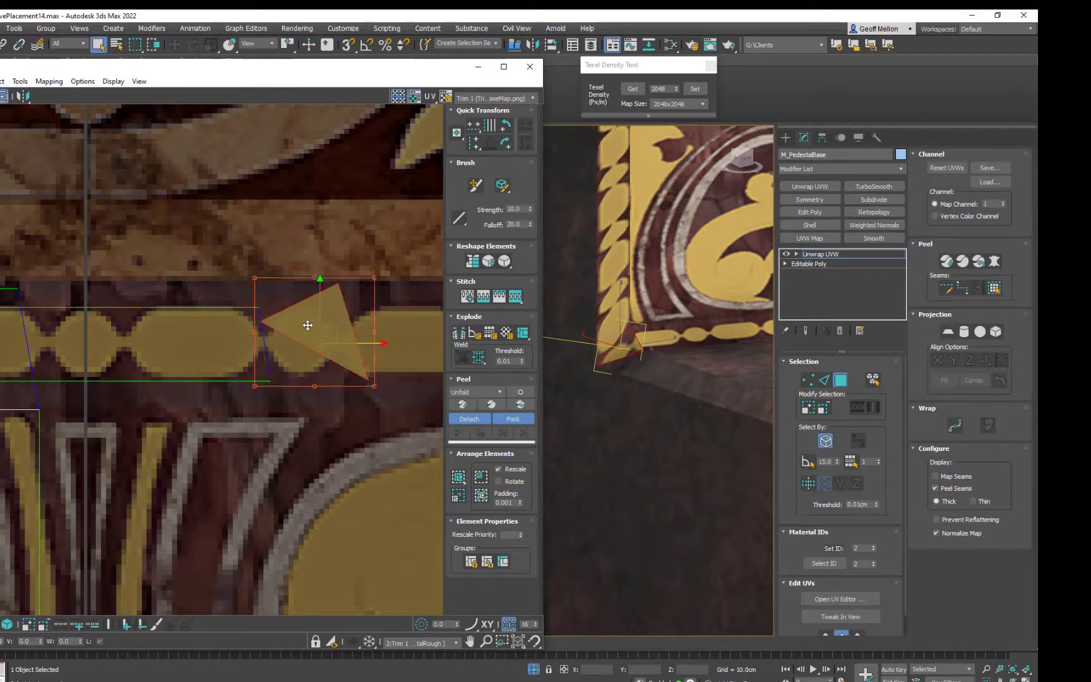
{"action": "left_click_drag", "start_coordinate": [257, 277], "coordinate": [243, 281]}
{"action": "left_click_drag", "start_coordinate": [243, 387], "coordinate": [248, 402]}
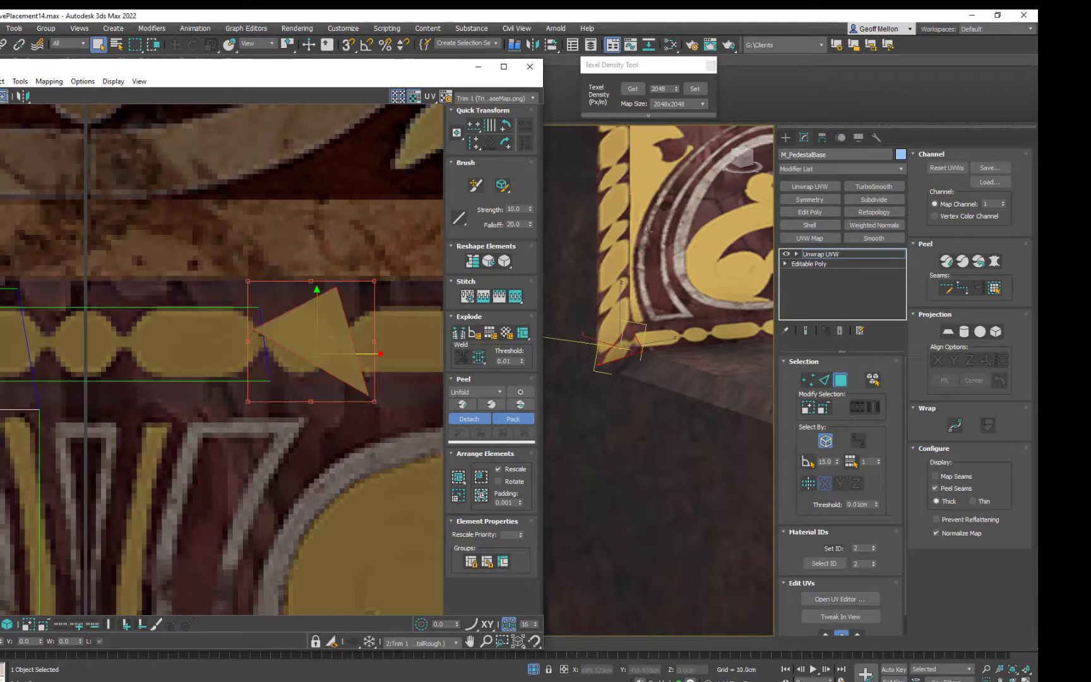
{"action": "scroll", "coordinate": [628, 258], "scroll_direction": "down", "scroll_amount": 5}
{"action": "scroll", "coordinate": [628, 258], "scroll_direction": "up", "scroll_amount": 5}
{"action": "left_click", "coordinate": [628, 259]}
{"action": "middle_click_drag", "start_coordinate": [627, 258], "coordinate": [553, 323]}
{"action": "scroll", "coordinate": [629, 284], "scroll_direction": "down", "scroll_amount": 4}
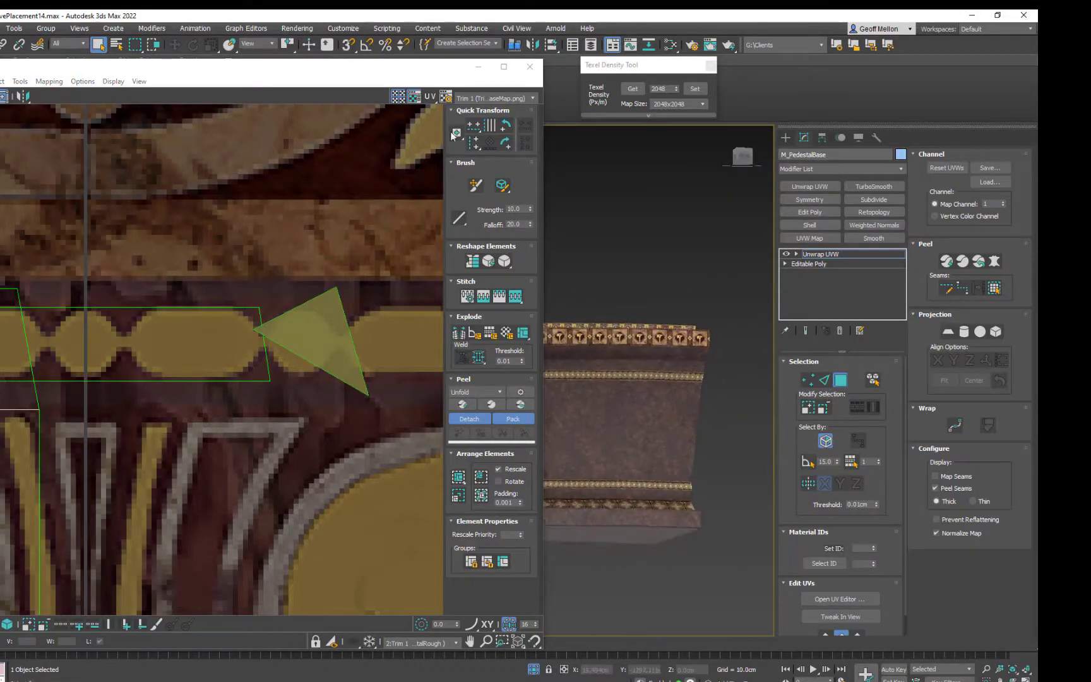
Close the UV editor and convert the unwrapped pedestal base to an editable poly
{"action": "left_click", "coordinate": [530, 66]}
{"action": "middle_click_drag", "start_coordinate": [643, 258], "coordinate": [464, 259]}
{"action": "right_click", "coordinate": [604, 290]}
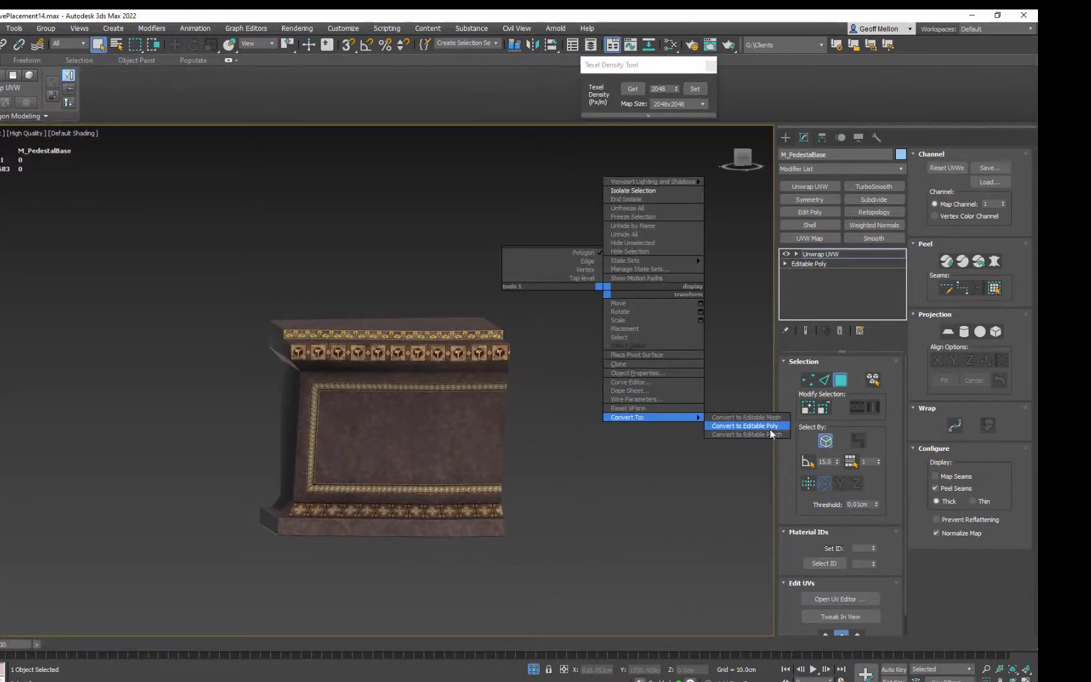
{"action": "left_click", "coordinate": [720, 429]}
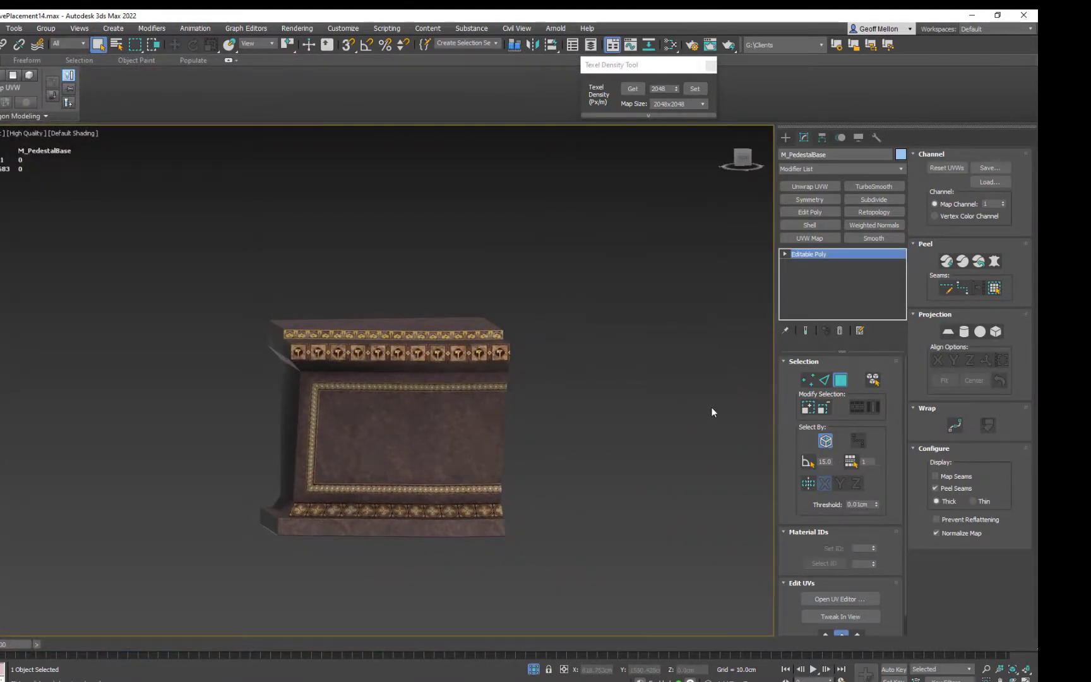
Add a Symmetry modifier to the pedestal base in the front view, mirroring along X with Flip enabled
{"action": "middle_click_drag", "start_coordinate": [627, 292], "coordinate": [608, 246]}
{"action": "key", "text": "r"}
{"action": "key", "text": "f"}
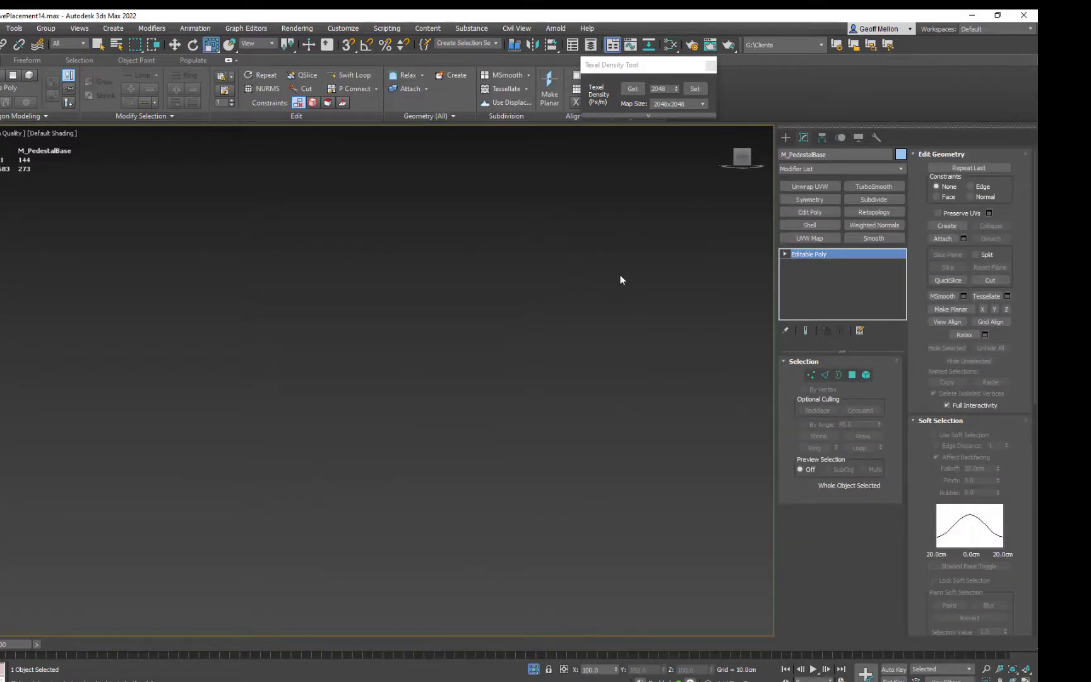
{"action": "key", "text": "z"}
{"action": "middle_click_drag", "start_coordinate": [595, 339], "coordinate": [442, 281]}
{"action": "scroll", "coordinate": [589, 332], "scroll_direction": "down", "scroll_amount": 2}
{"action": "scroll", "coordinate": [444, 282], "scroll_direction": "down", "scroll_amount": 2}
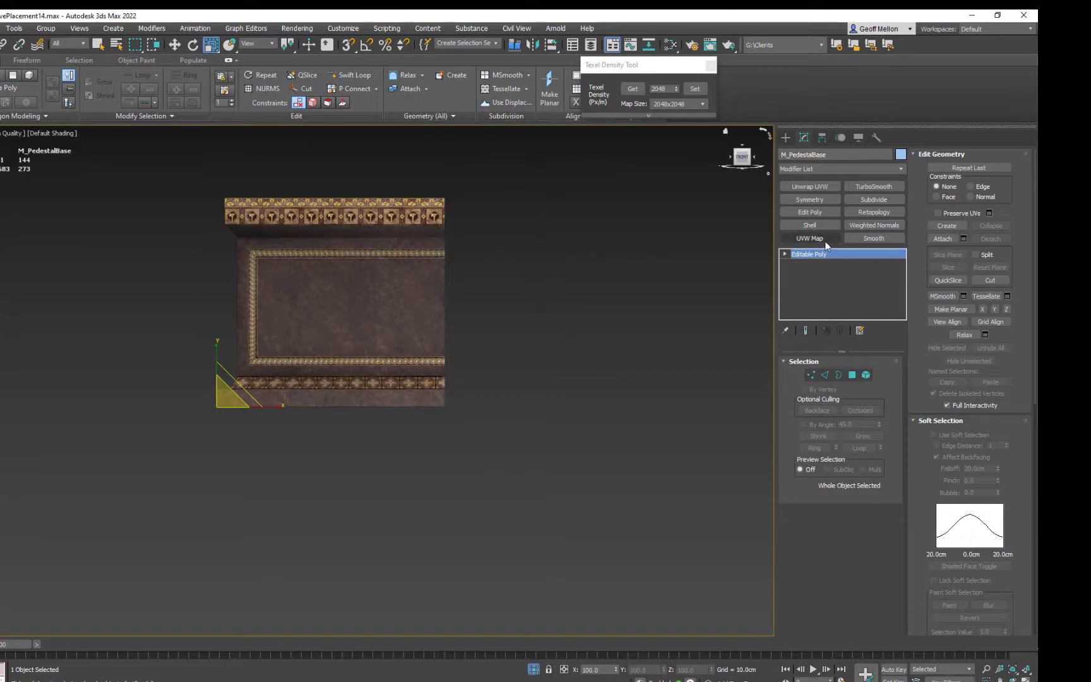
{"action": "left_click", "coordinate": [818, 200]}
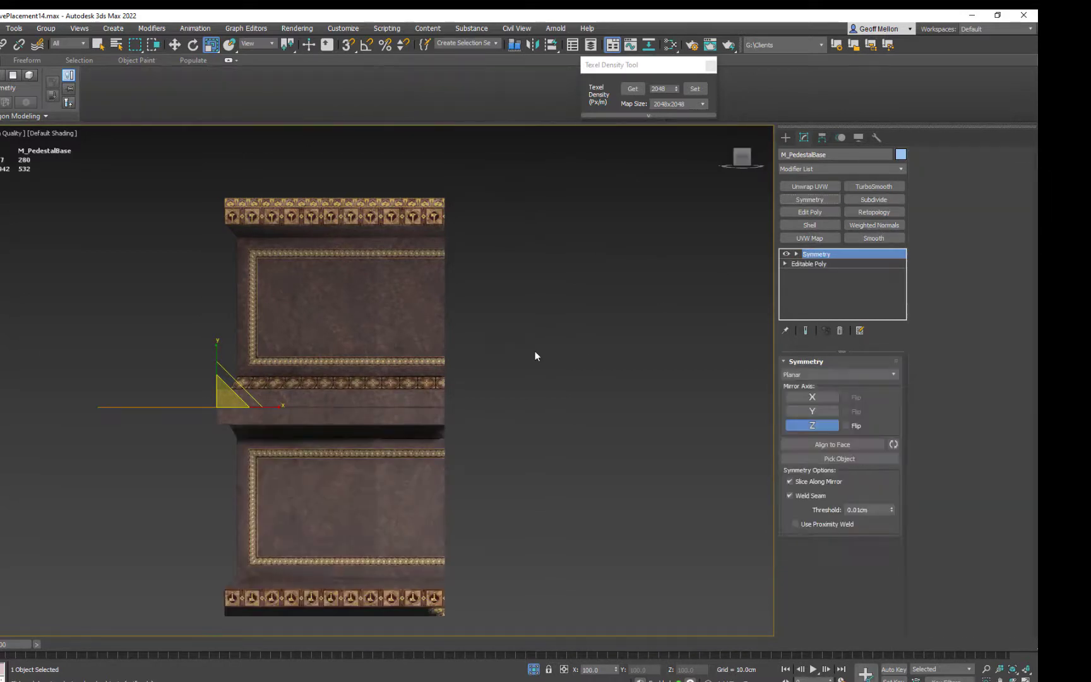
{"action": "left_click", "coordinate": [812, 411]}
{"action": "left_click", "coordinate": [813, 397]}
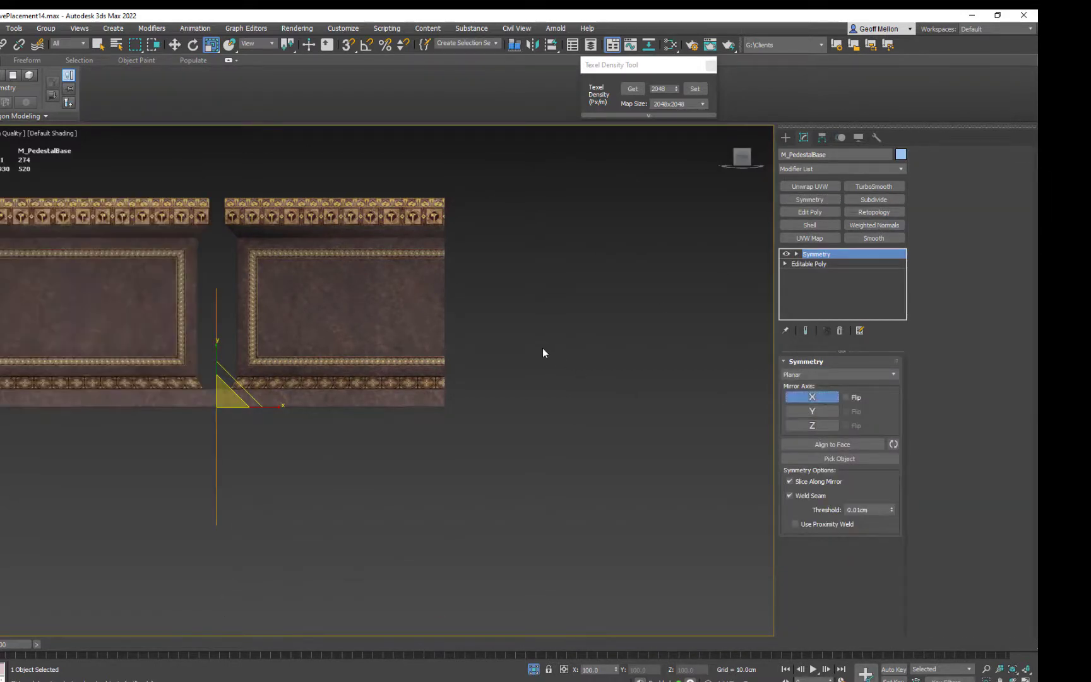
{"action": "middle_click_drag", "start_coordinate": [543, 353], "coordinate": [632, 361]}
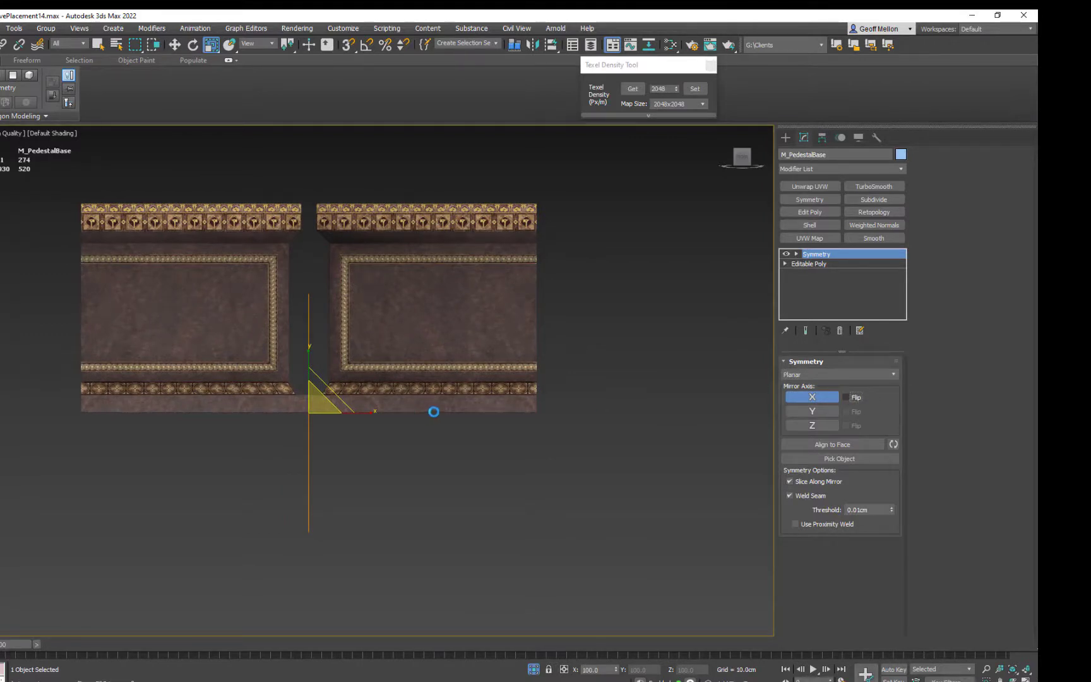
{"action": "left_click", "coordinate": [846, 398]}
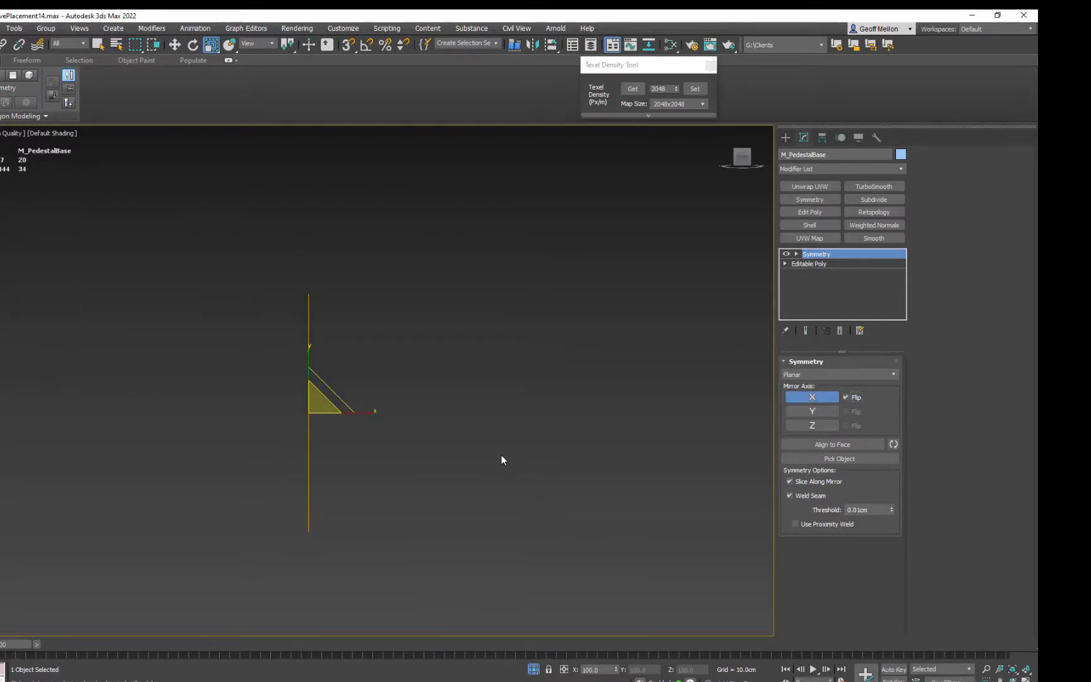
Move the symmetry mirror plane along X to the cut end of the half pedestal so both halves join at the centre
{"action": "key", "text": "1"}
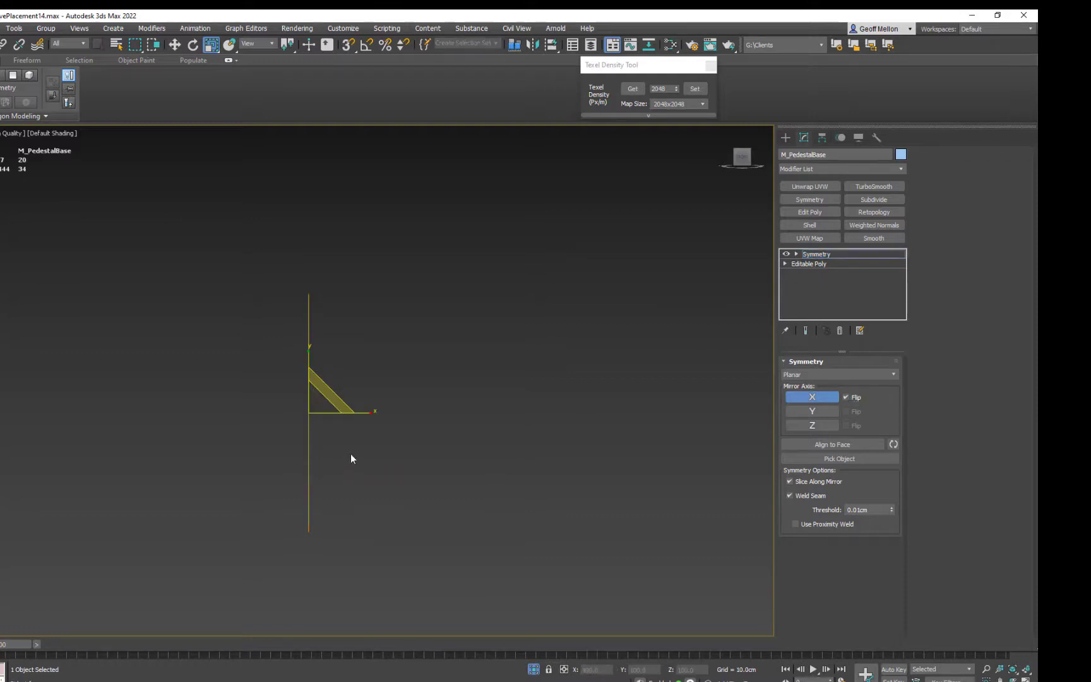
{"action": "key", "text": "w"}
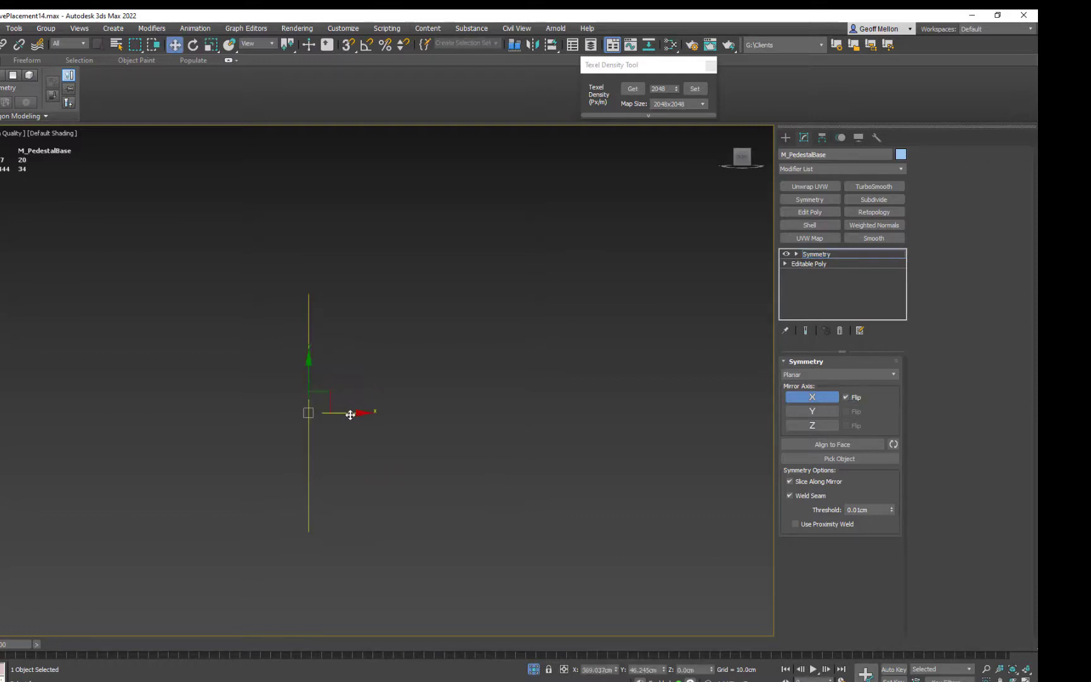
{"action": "left_click_drag", "start_coordinate": [351, 415], "coordinate": [580, 427]}
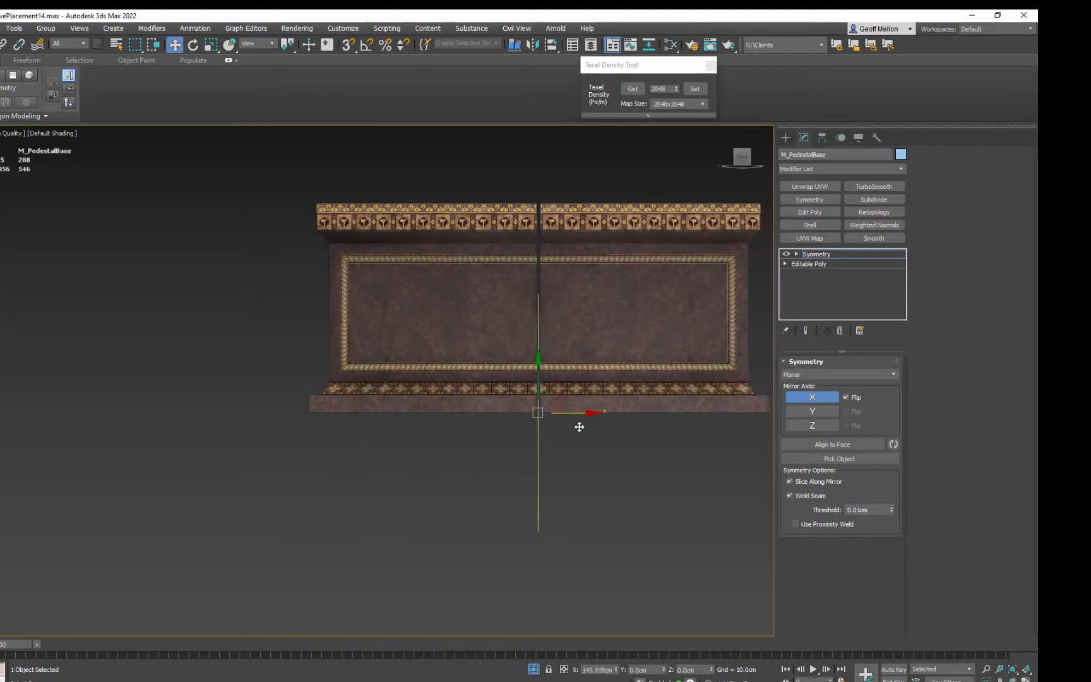
{"action": "scroll", "coordinate": [548, 417], "scroll_direction": "up", "scroll_amount": 10}
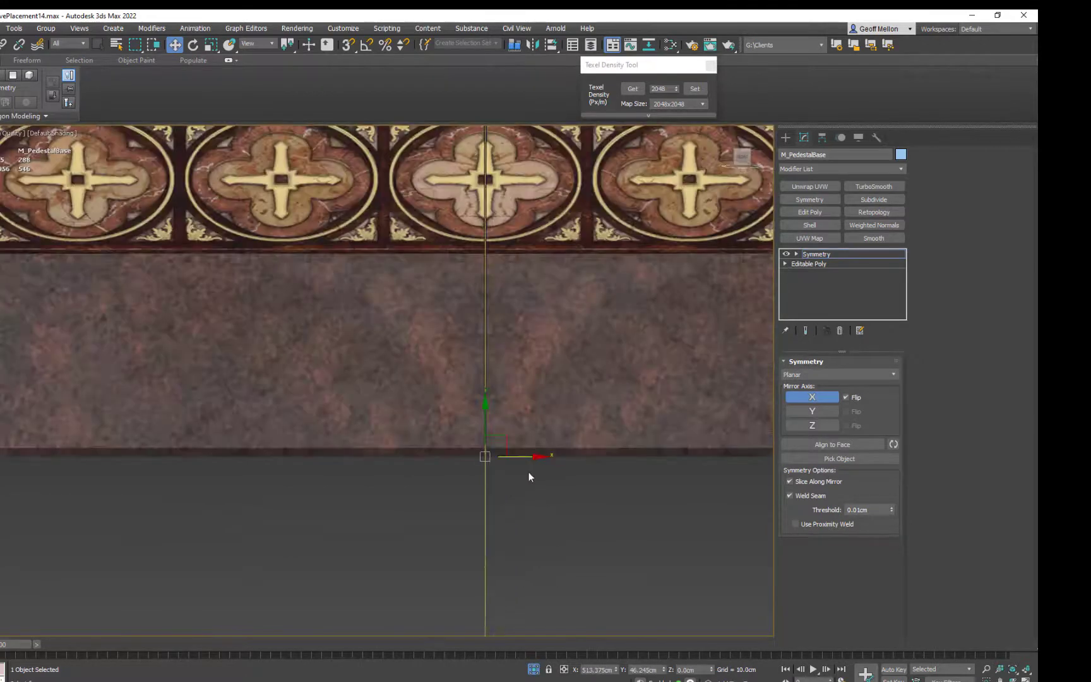
{"action": "scroll", "coordinate": [529, 473], "scroll_direction": "up", "scroll_amount": 3}
{"action": "left_click_drag", "start_coordinate": [440, 456], "coordinate": [437, 454]}
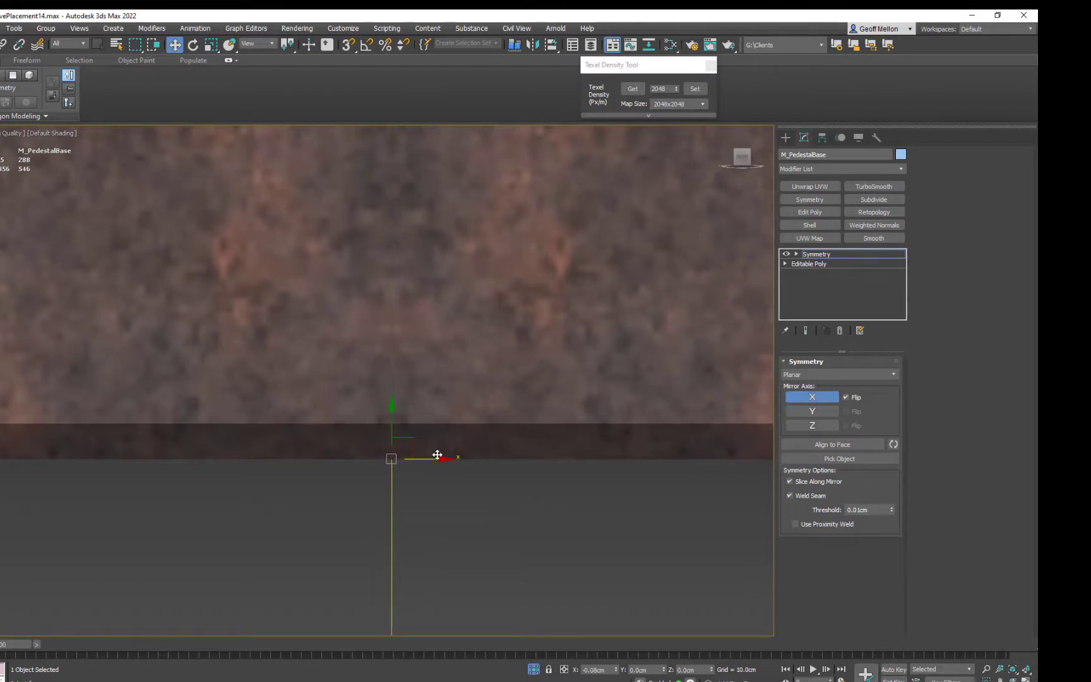
{"action": "scroll", "coordinate": [437, 454], "scroll_direction": "down", "scroll_amount": 8}
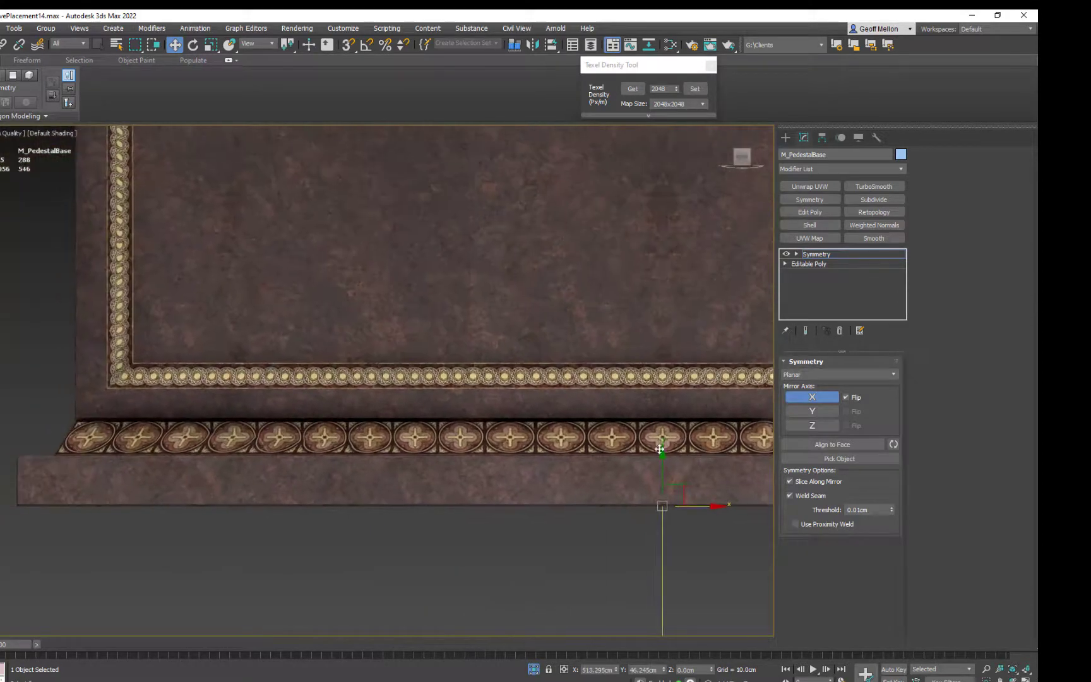
{"action": "middle_click_drag", "start_coordinate": [436, 396], "coordinate": [635, 534], "text": "alt"}
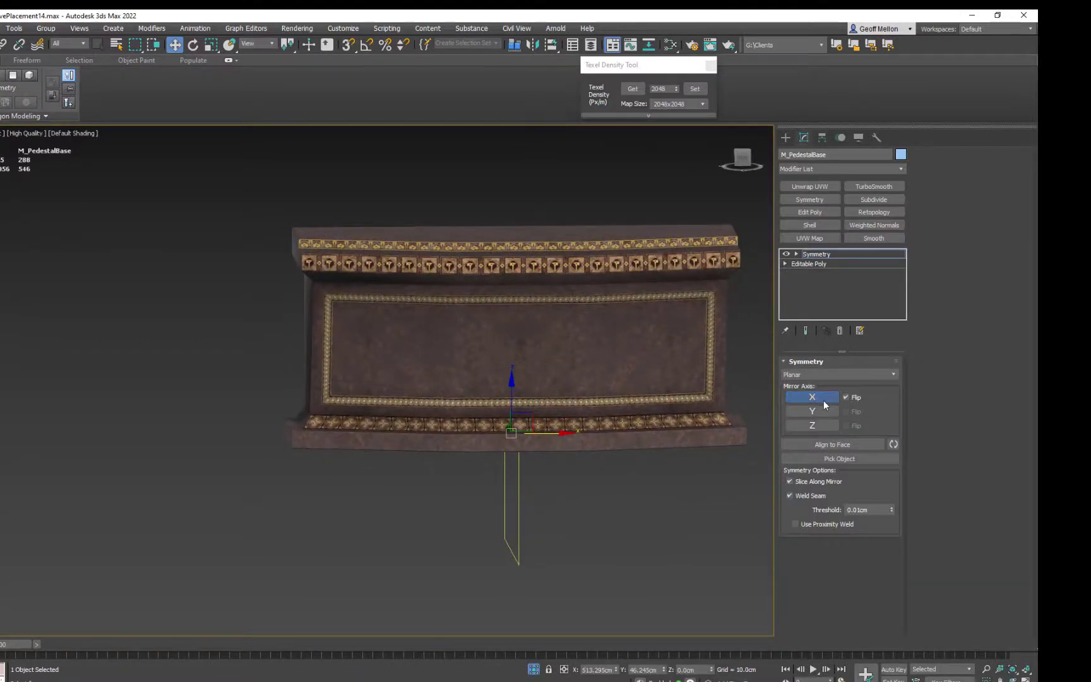
Convert the mirrored pedestal base to an editable poly and inspect it from several angles
{"action": "right_click", "coordinate": [676, 345]}
{"action": "mouse_move", "coordinate": [747, 471]}
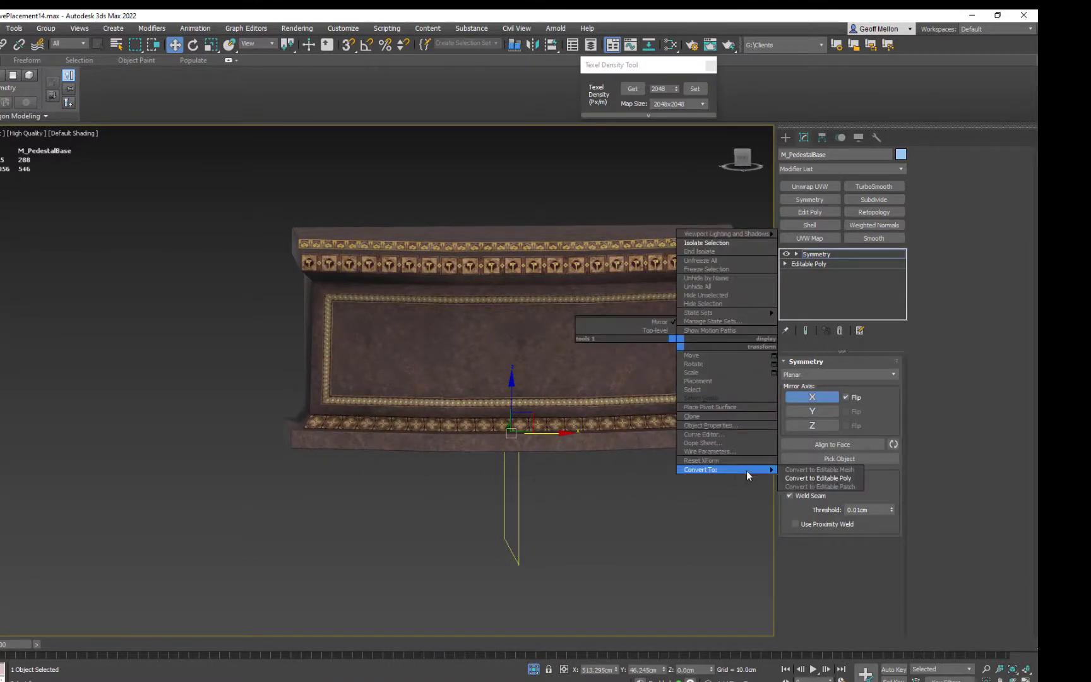
{"action": "left_click", "coordinate": [812, 481]}
{"action": "middle_click_drag", "start_coordinate": [538, 394], "coordinate": [510, 380], "text": "alt"}
{"action": "middle_click_drag", "start_coordinate": [454, 356], "coordinate": [439, 287], "text": "alt"}
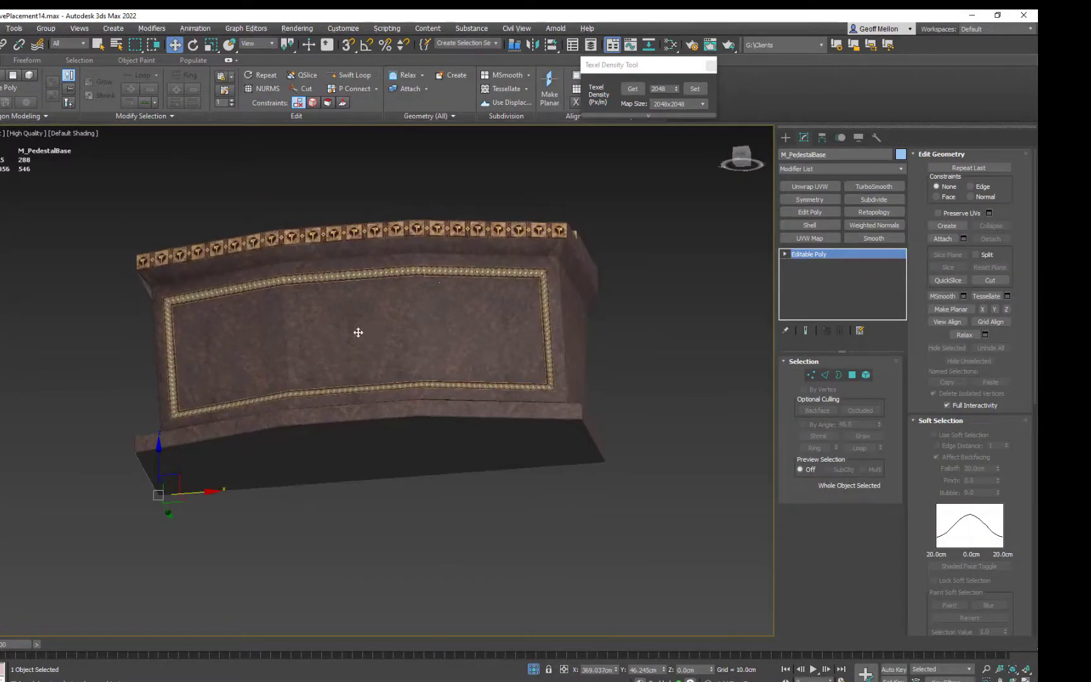
{"action": "middle_click_drag", "start_coordinate": [358, 331], "coordinate": [363, 356], "text": "alt"}
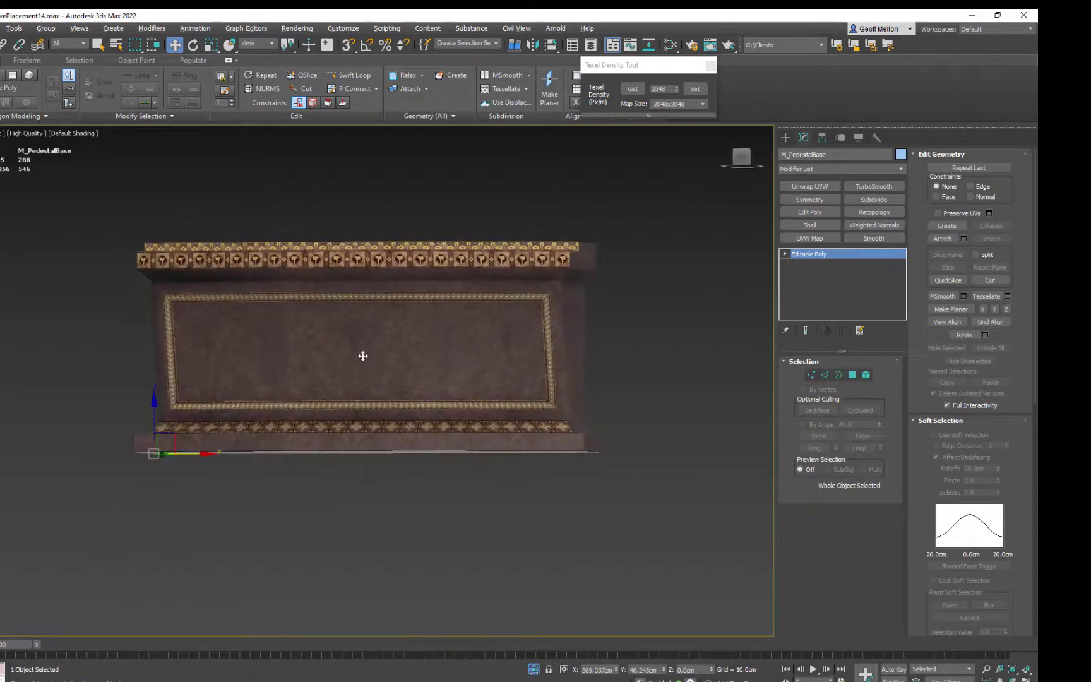
{"action": "scroll", "coordinate": [365, 357], "scroll_direction": "down", "scroll_amount": 3}
{"action": "middle_click_drag", "start_coordinate": [452, 358], "coordinate": [560, 367], "text": "alt"}
Export the pedestal base as the FBX file TestPedStand in the Environments folder, keeping the current export options
{"action": "key", "text": "ctrl+e"}
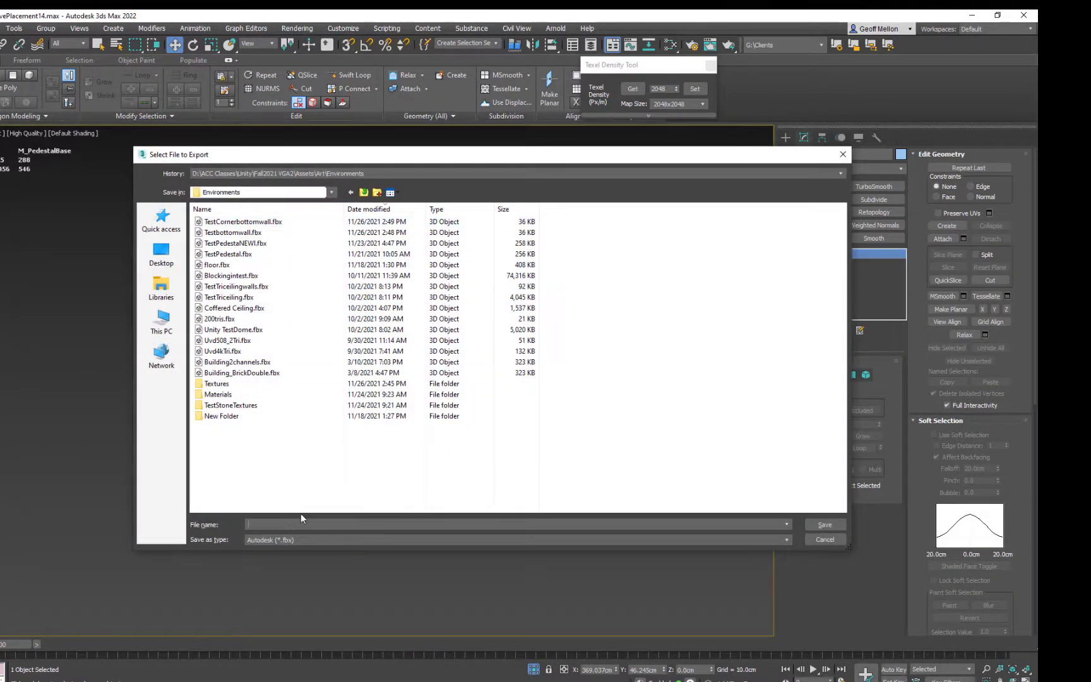
{"action": "type", "text": "Te"}
{"action": "type", "text": "st"}
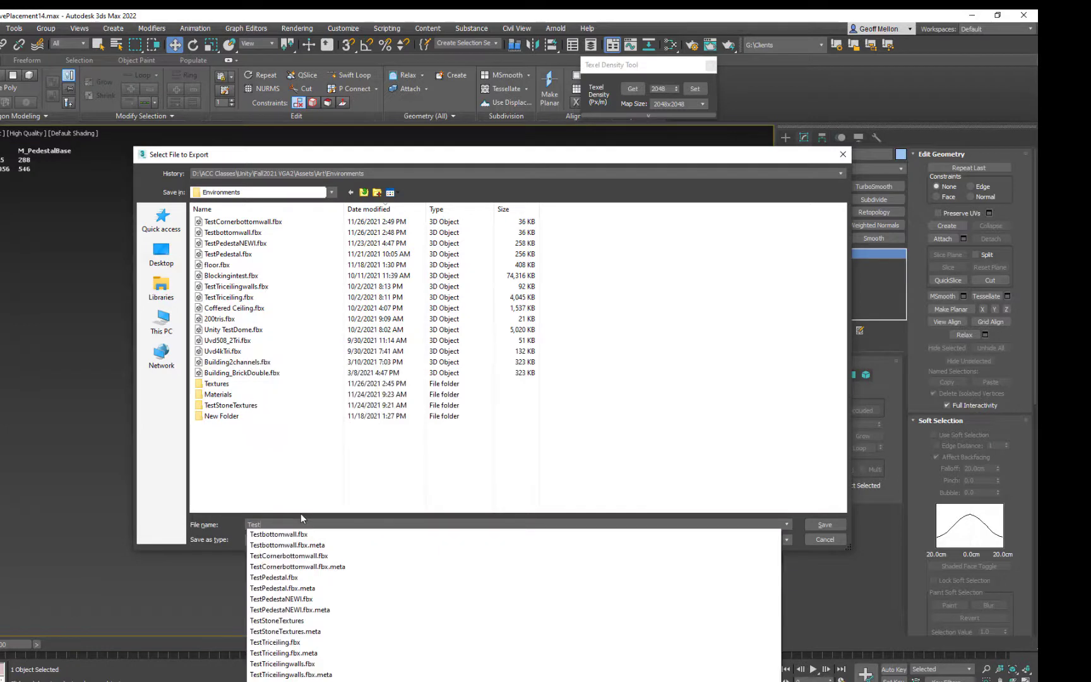
{"action": "type", "text": "Ped"}
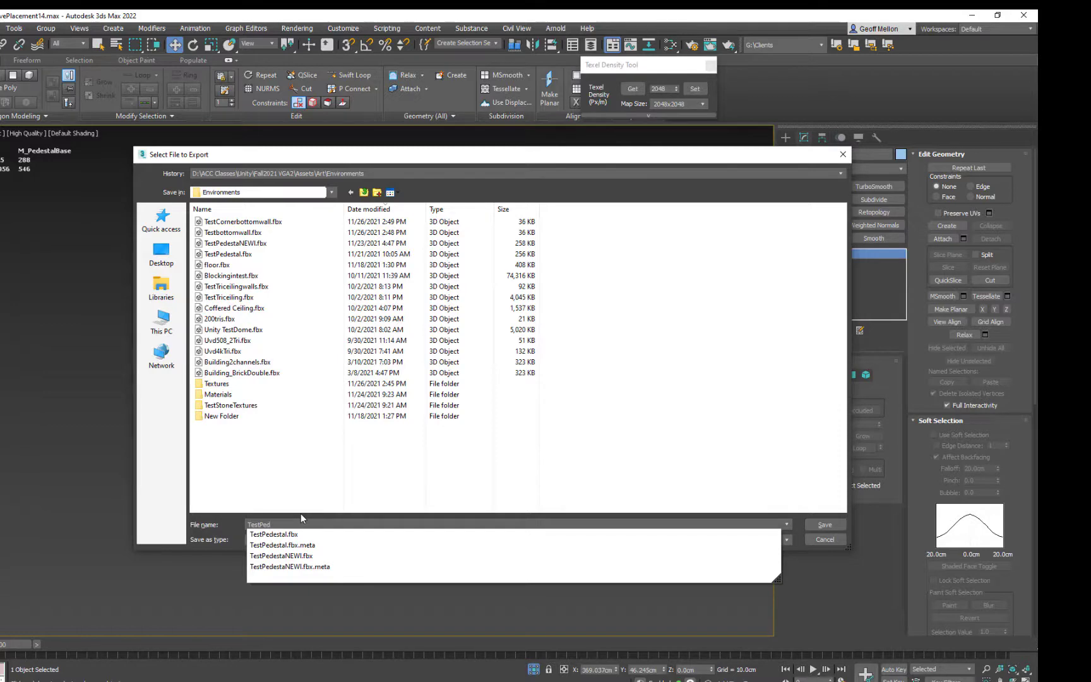
{"action": "type", "text": "Stand"}
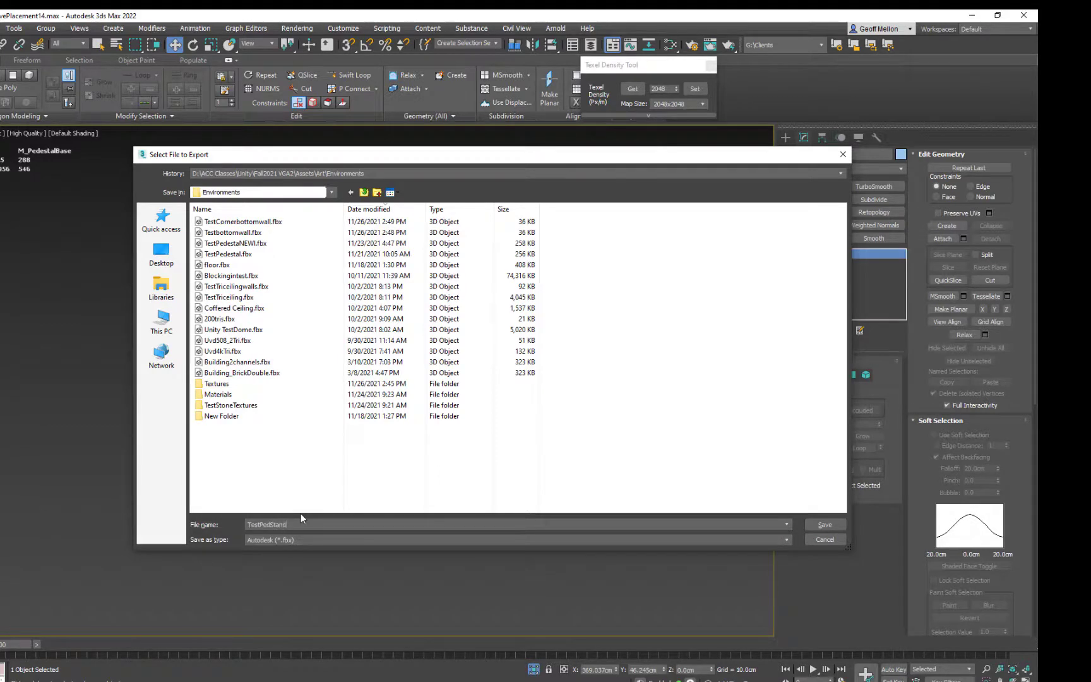
{"action": "key", "text": "Return"}
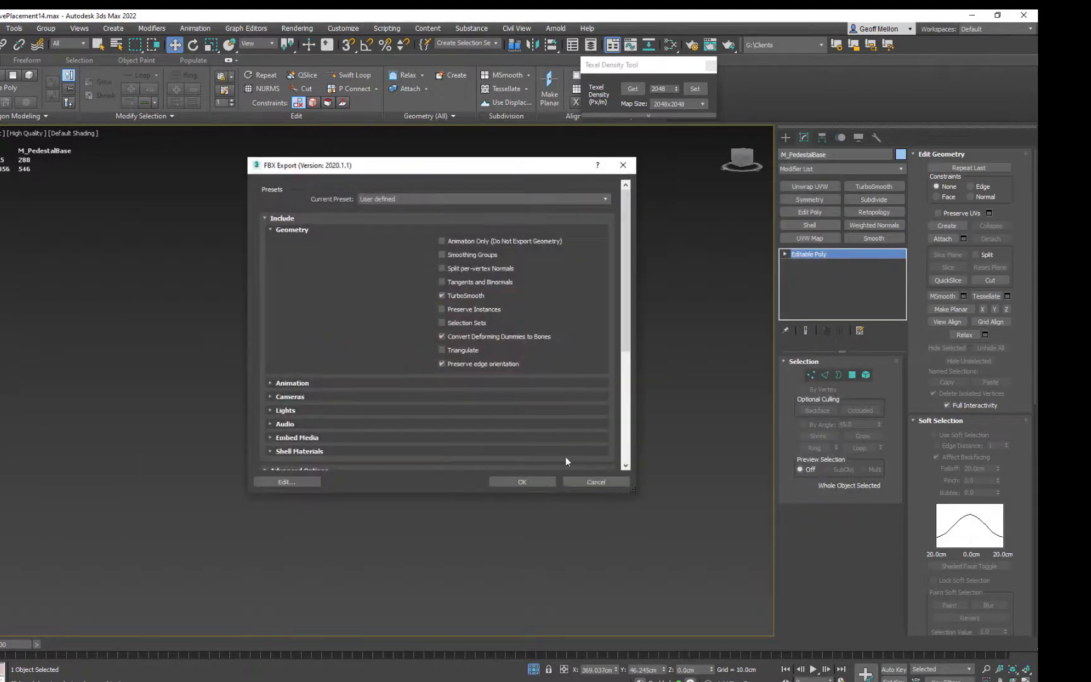
{"action": "left_click", "coordinate": [536, 482]}
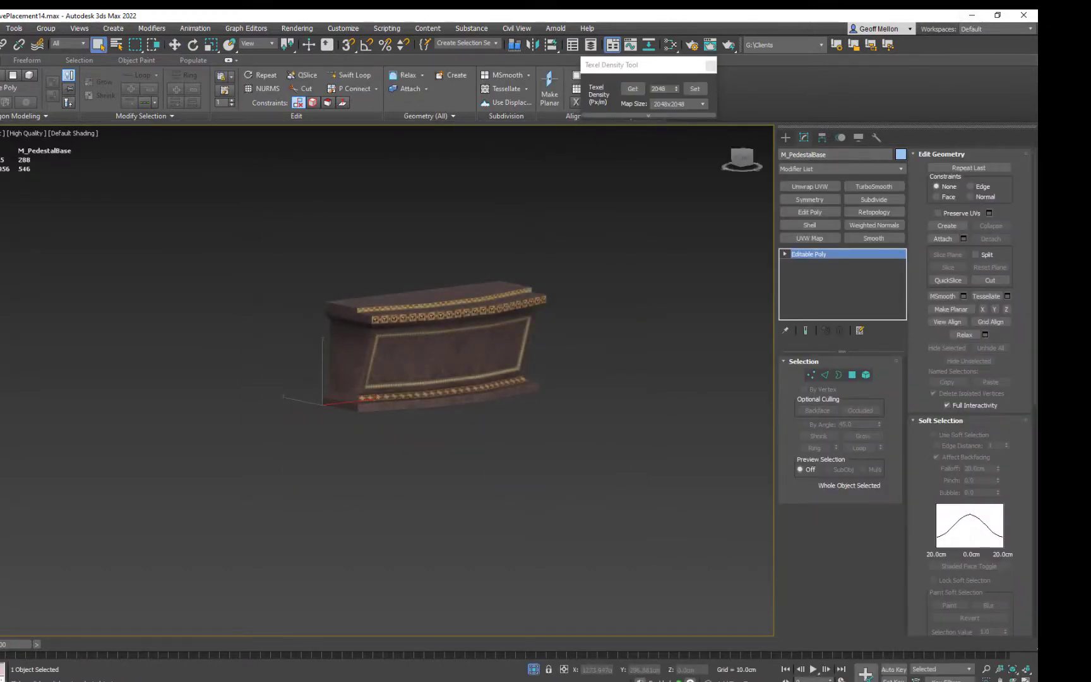
Switch to Unity and place the TestPedStand model from the Environments assets in the scene beside the wall blocks
{"action": "key", "text": "alt+Tab"}
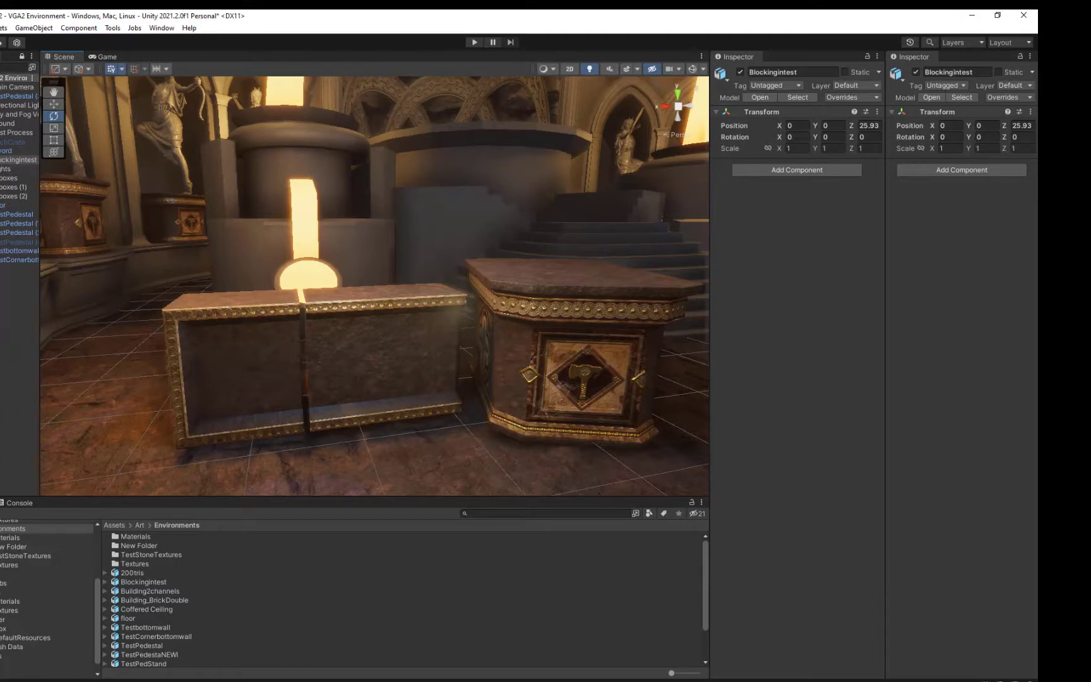
{"action": "scroll", "coordinate": [202, 593], "scroll_direction": "down", "scroll_amount": 3}
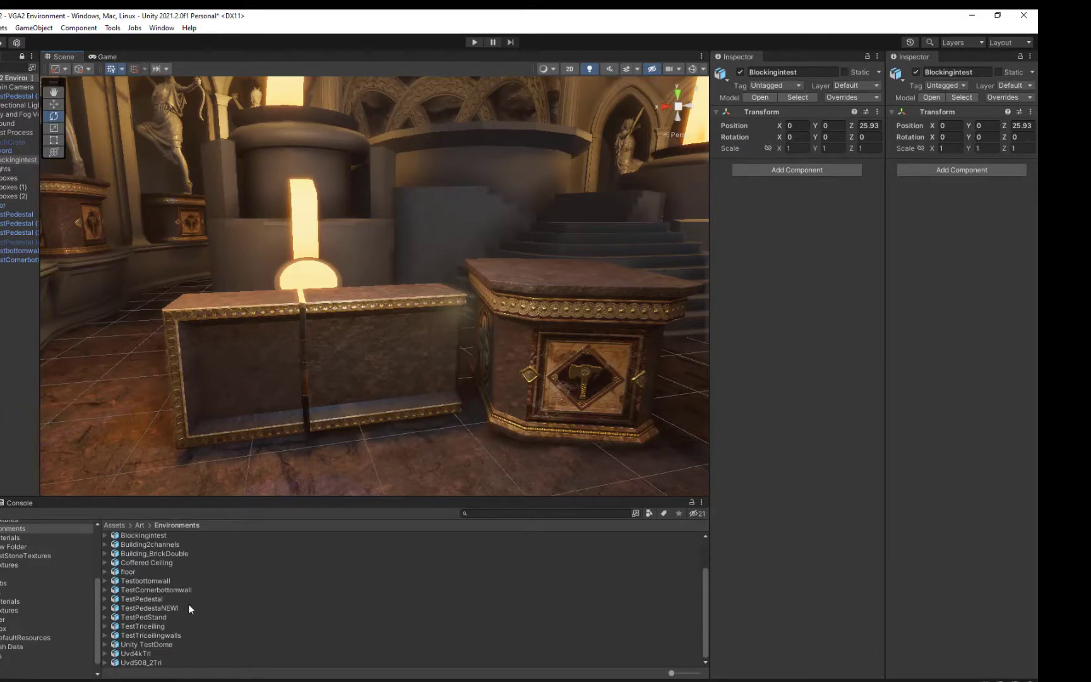
{"action": "left_click_drag", "start_coordinate": [154, 617], "coordinate": [112, 405]}
{"action": "middle_click_drag", "start_coordinate": [173, 409], "coordinate": [246, 431]}
{"action": "key", "text": "w"}
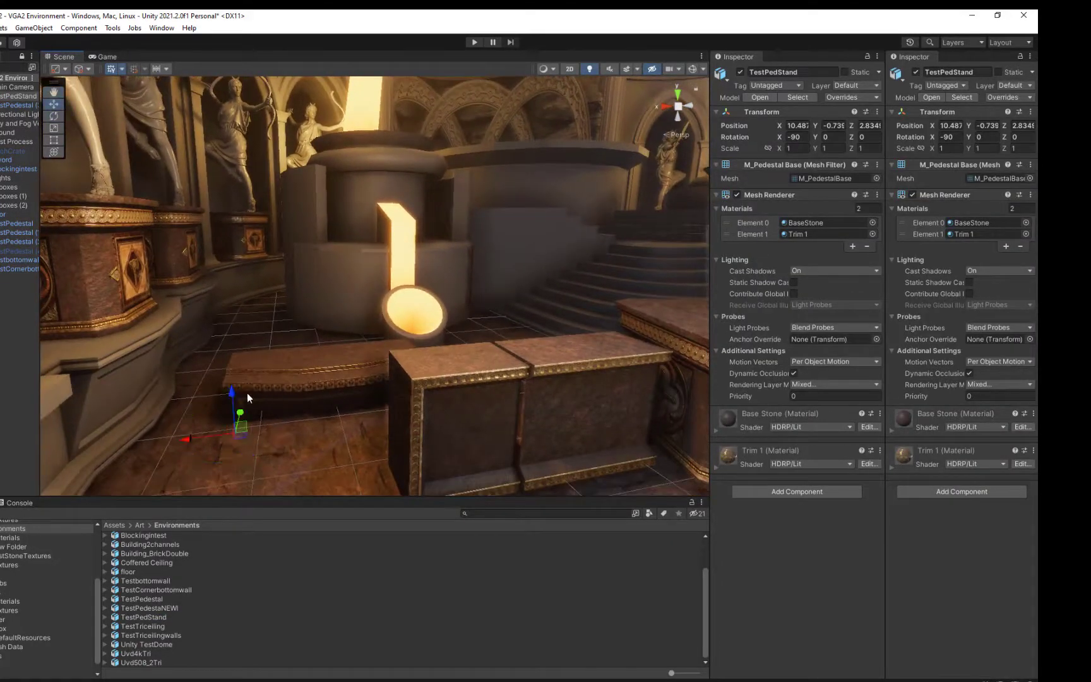
Raise the placed TestPedStand to Y 0.868, shift it along X to 7.748, and inspect its front trim
{"action": "left_click_drag", "start_coordinate": [233, 395], "coordinate": [256, 307]}
{"action": "middle_click_drag", "start_coordinate": [491, 316], "coordinate": [326, 401]}
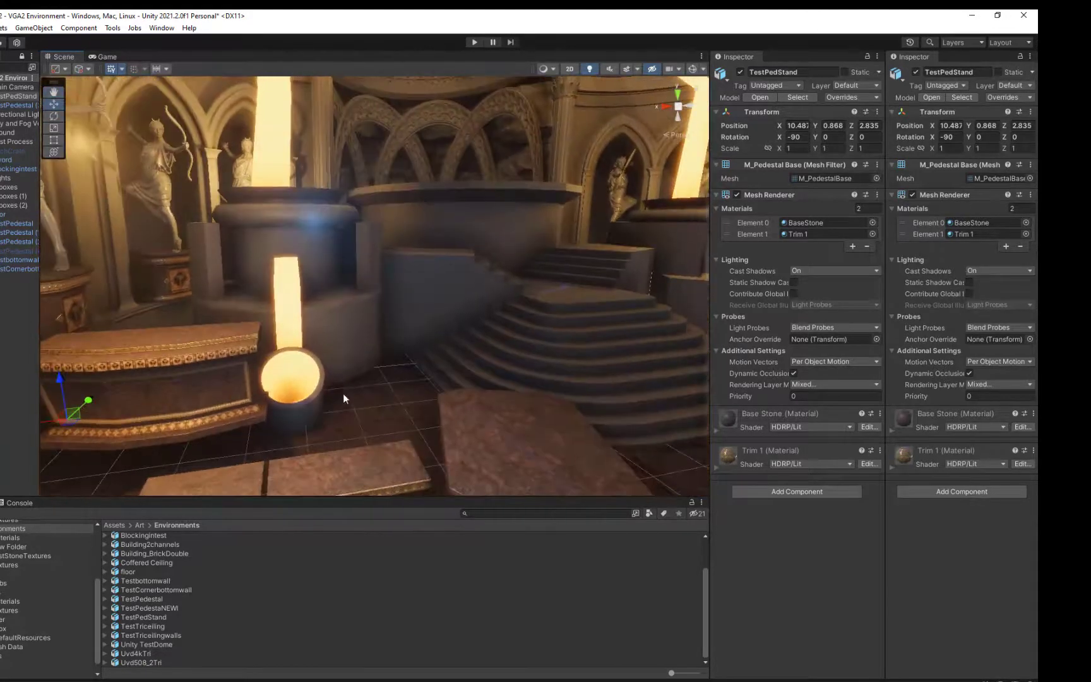
{"action": "left_click_drag", "start_coordinate": [47, 423], "coordinate": [327, 424]}
{"action": "scroll", "coordinate": [375, 373], "scroll_direction": "up", "scroll_amount": 4}
{"action": "middle_click_drag", "start_coordinate": [354, 430], "coordinate": [441, 394]}
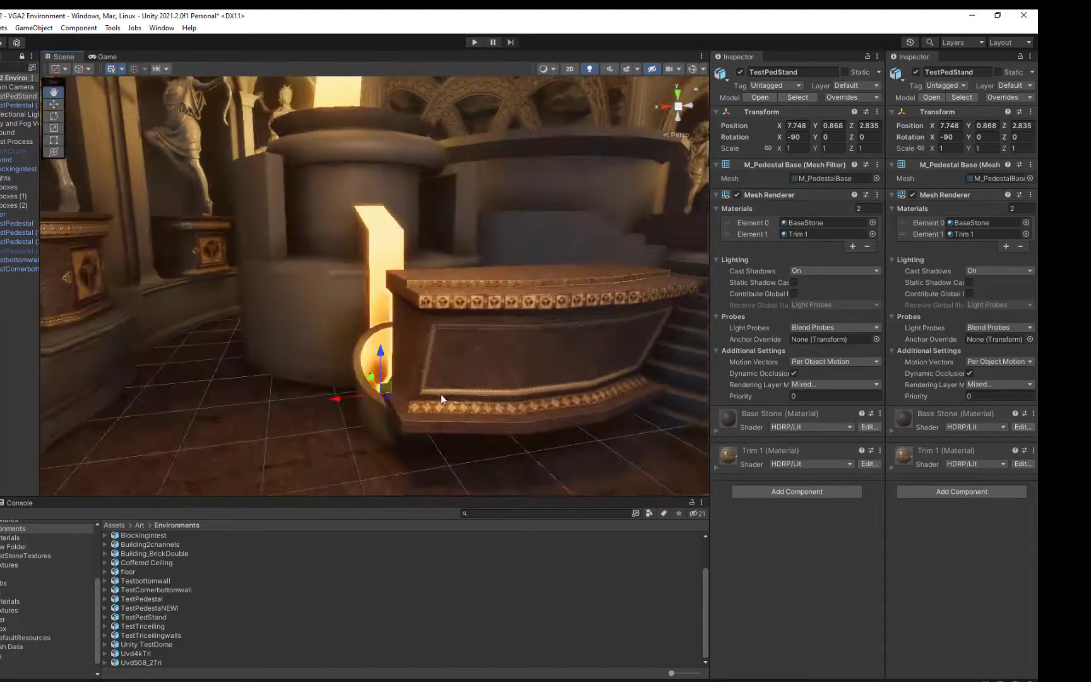
{"action": "scroll", "coordinate": [480, 372], "scroll_direction": "up", "scroll_amount": 2}
{"action": "middle_click_drag", "start_coordinate": [523, 351], "coordinate": [436, 329]}
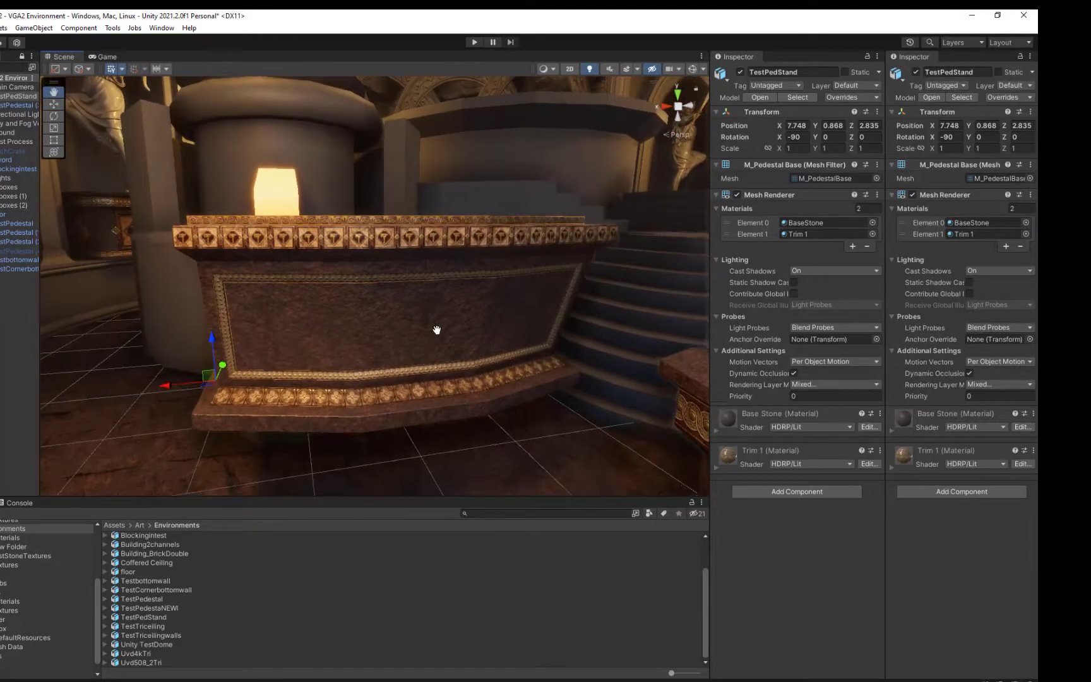
Set the TestPedStand's Y rotation to -90
{"action": "scroll", "coordinate": [436, 329], "scroll_direction": "down", "scroll_amount": 3}
{"action": "left_click_drag", "start_coordinate": [409, 385], "coordinate": [333, 364], "text": "alt"}
{"action": "key", "text": "e"}
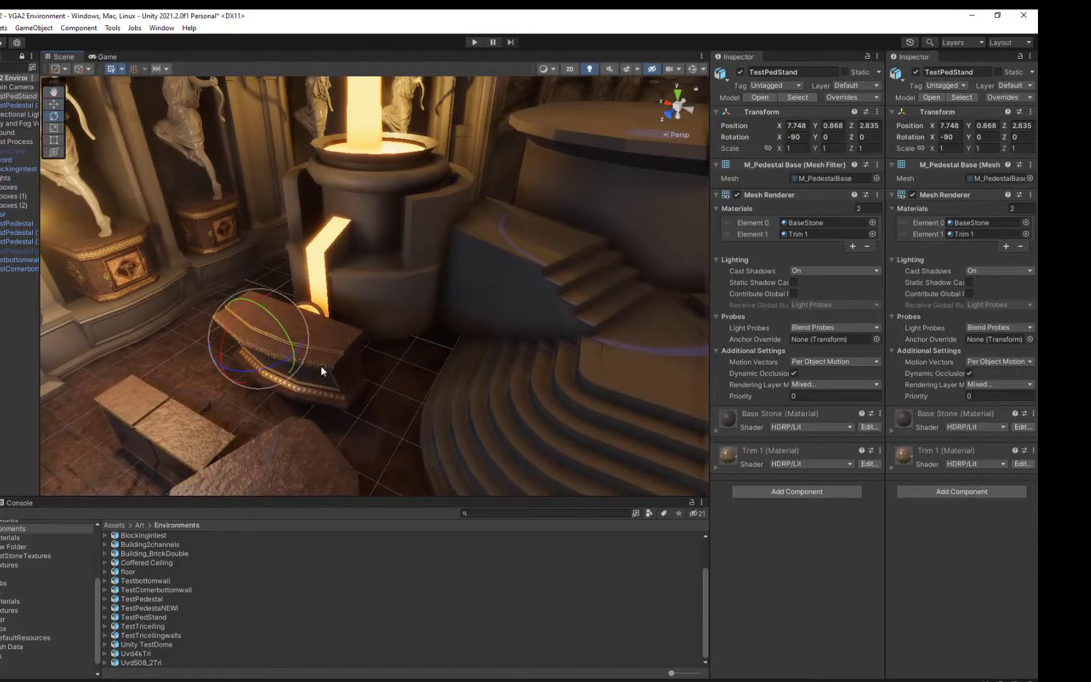
{"action": "left_click_drag", "start_coordinate": [270, 373], "coordinate": [418, 403]}
{"action": "key", "text": "ctrl+z"}
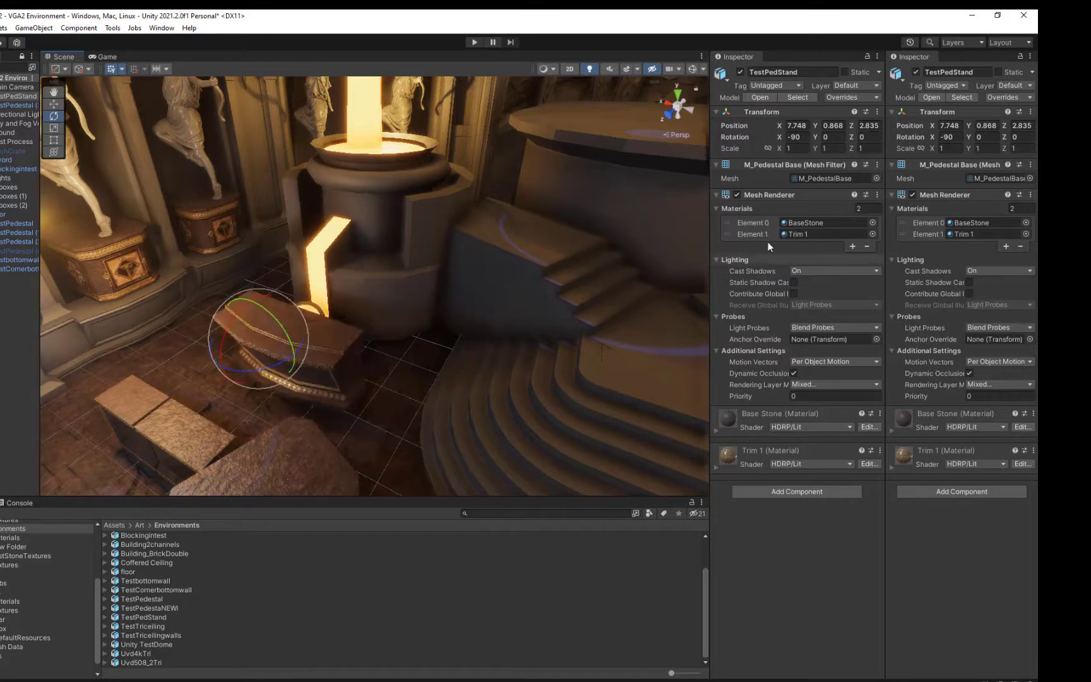
{"action": "left_click", "coordinate": [802, 138]}
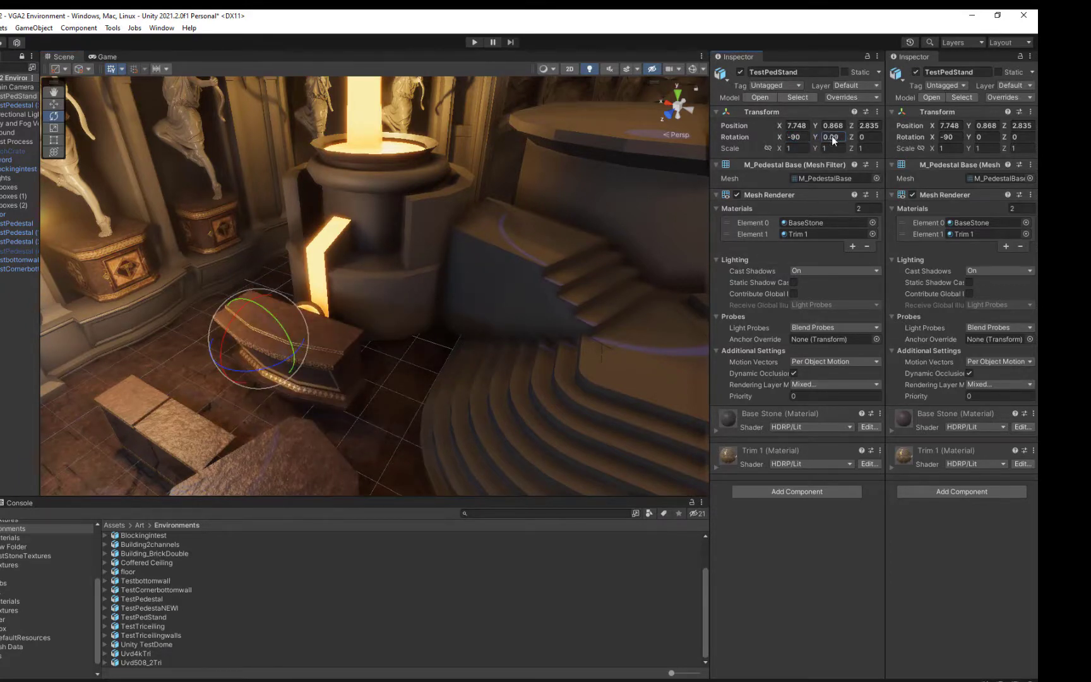
{"action": "left_click_drag", "start_coordinate": [833, 136], "coordinate": [901, 127]}
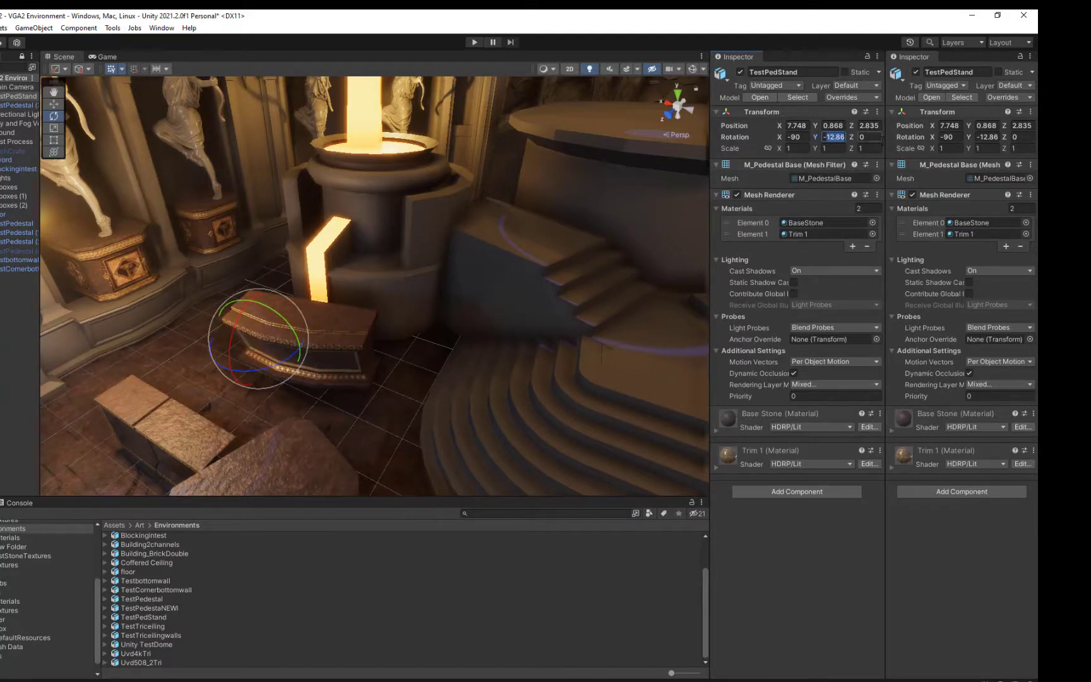
{"action": "type", "text": "-90"}
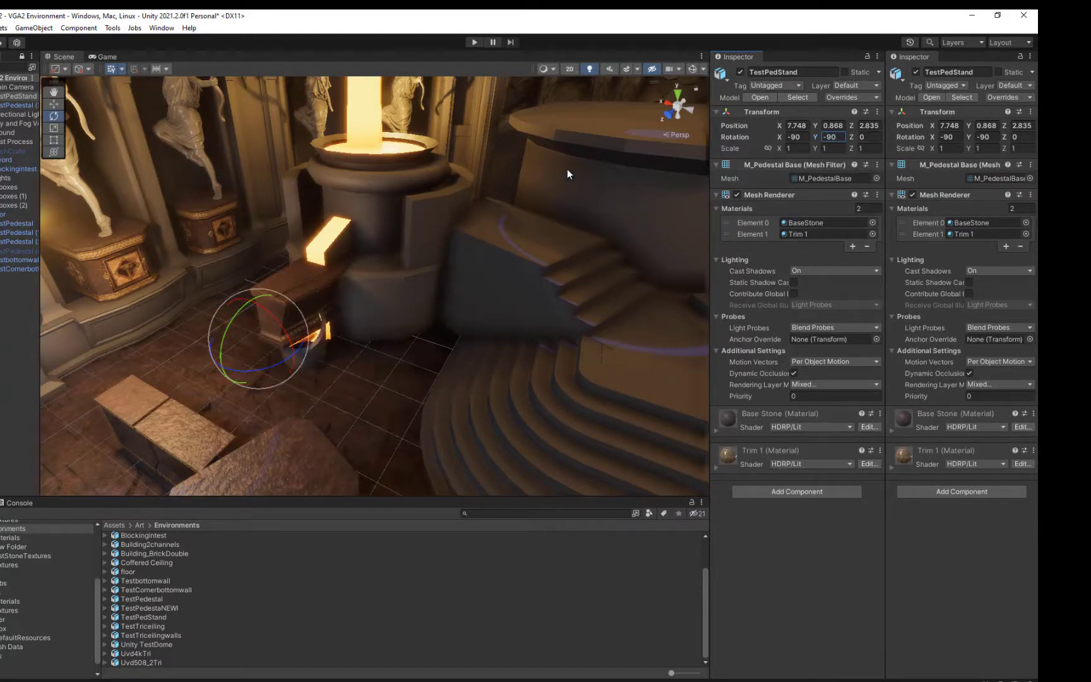
{"action": "key", "text": "Return"}
Move the TestPedStand across the floor toward the statue pedestals, to X 10.72 and Z 5
{"action": "key", "text": "f"}
{"action": "key", "text": "w"}
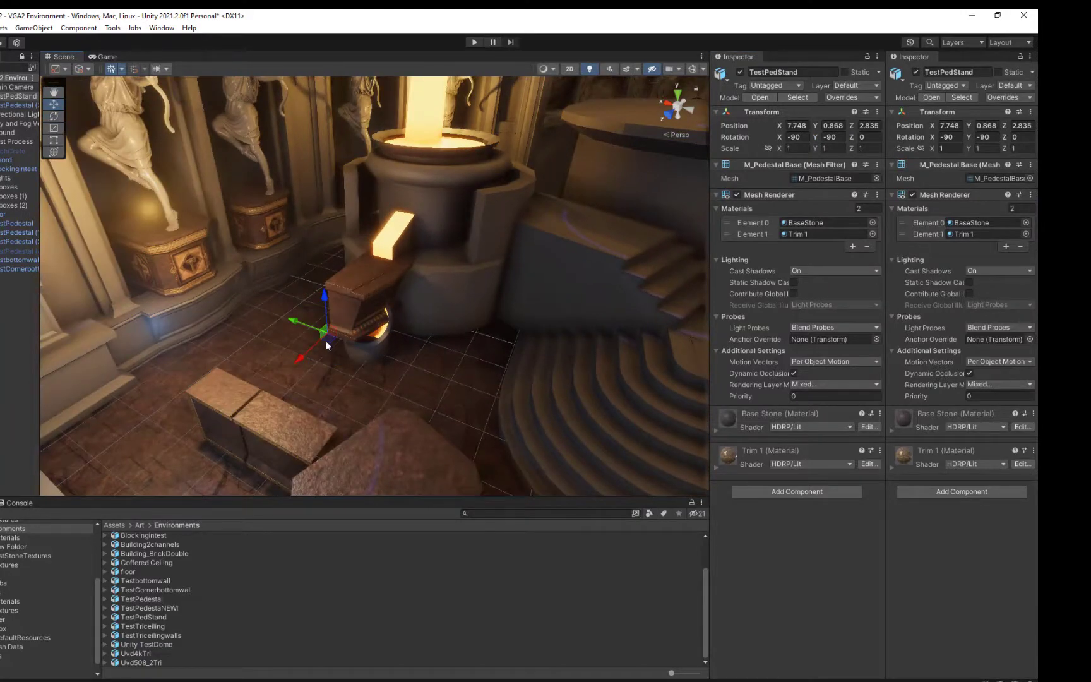
{"action": "left_click_drag", "start_coordinate": [324, 340], "coordinate": [155, 355]}
{"action": "middle_click_drag", "start_coordinate": [193, 299], "coordinate": [413, 177]}
{"action": "middle_click_drag", "start_coordinate": [312, 182], "coordinate": [316, 208]}
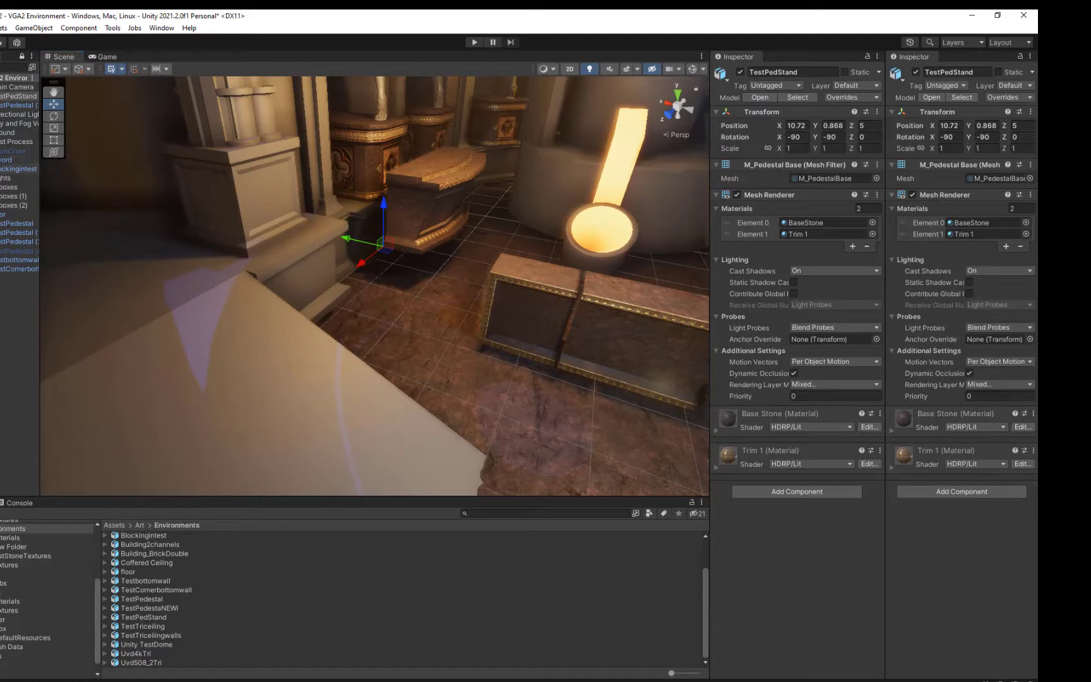
Select the Alcove wall within Blockingintest, widen the Hierarchy, and deactivate and reactivate the wall to identify it in the scene
{"action": "left_click", "coordinate": [1, 168]}
{"action": "left_click", "coordinate": [366, 214]}
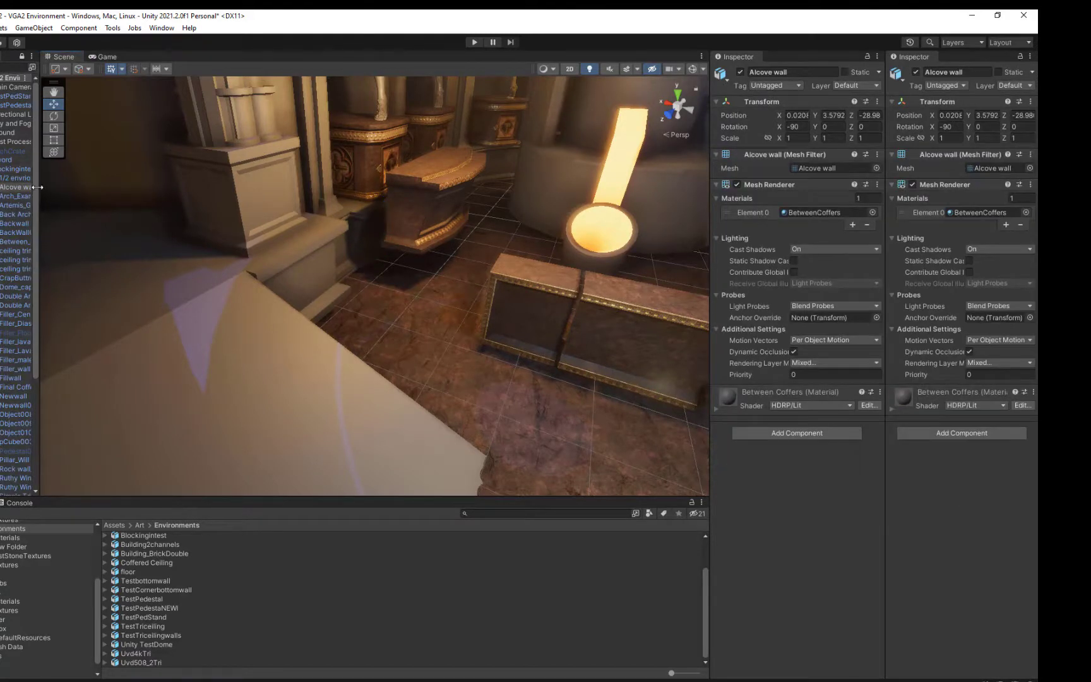
{"action": "left_click_drag", "start_coordinate": [40, 200], "coordinate": [150, 200]}
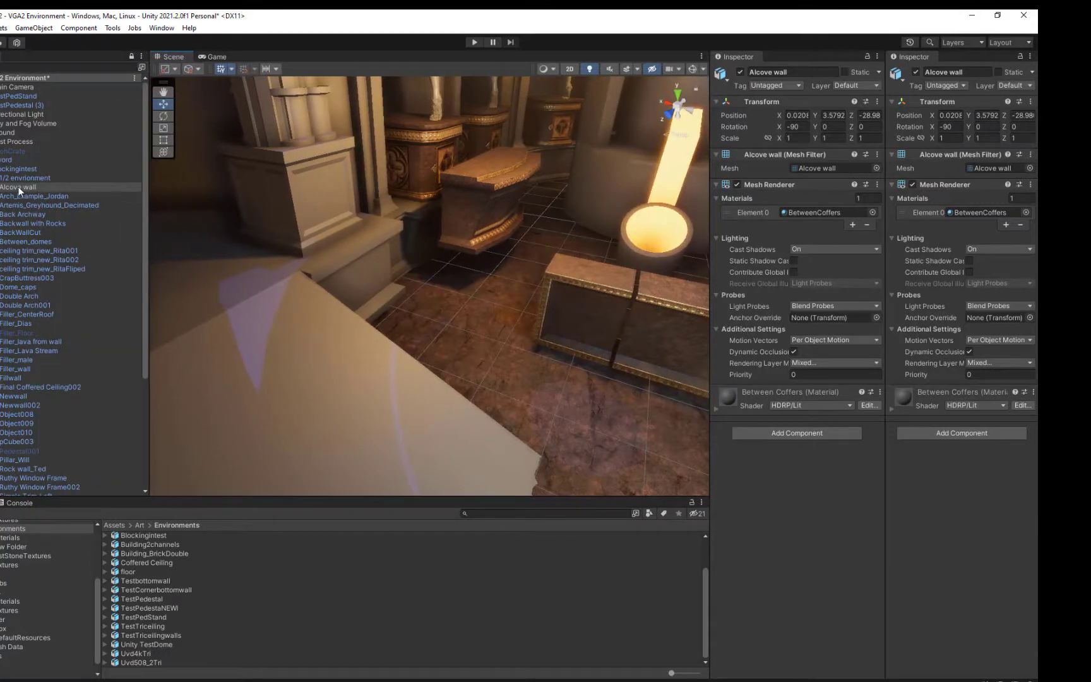
{"action": "left_click", "coordinate": [739, 72]}
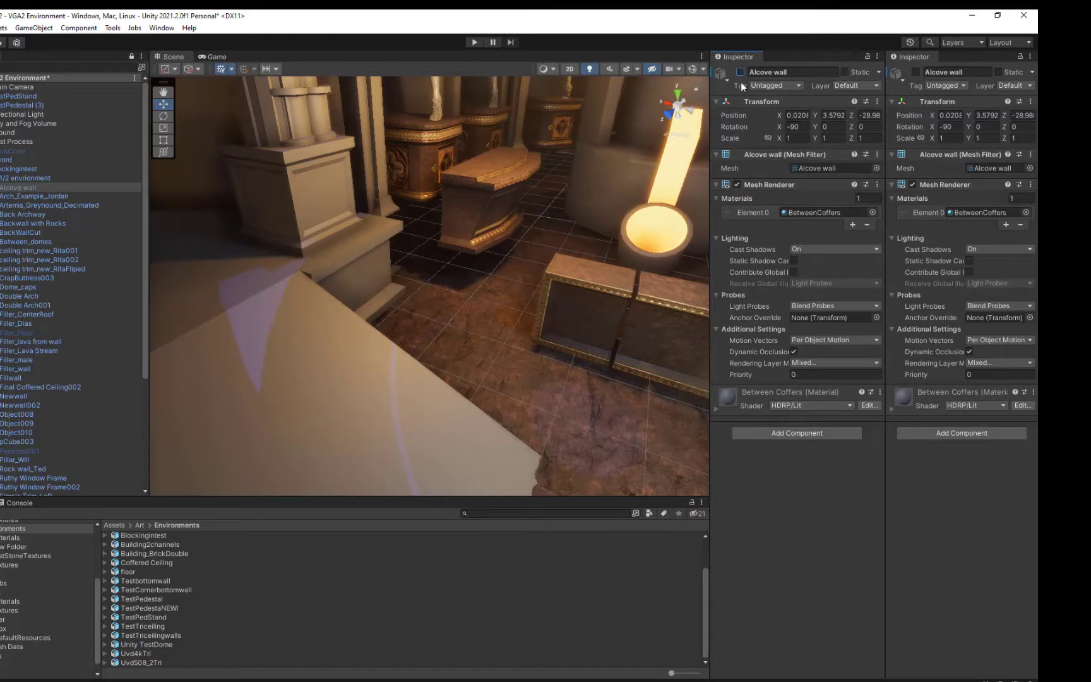
{"action": "left_click", "coordinate": [740, 72]}
Lower the TestPedStand to Y -0.02 and fit it beneath the statue pedestal at X 12.01 and Z 4.74
{"action": "left_click", "coordinate": [420, 236]}
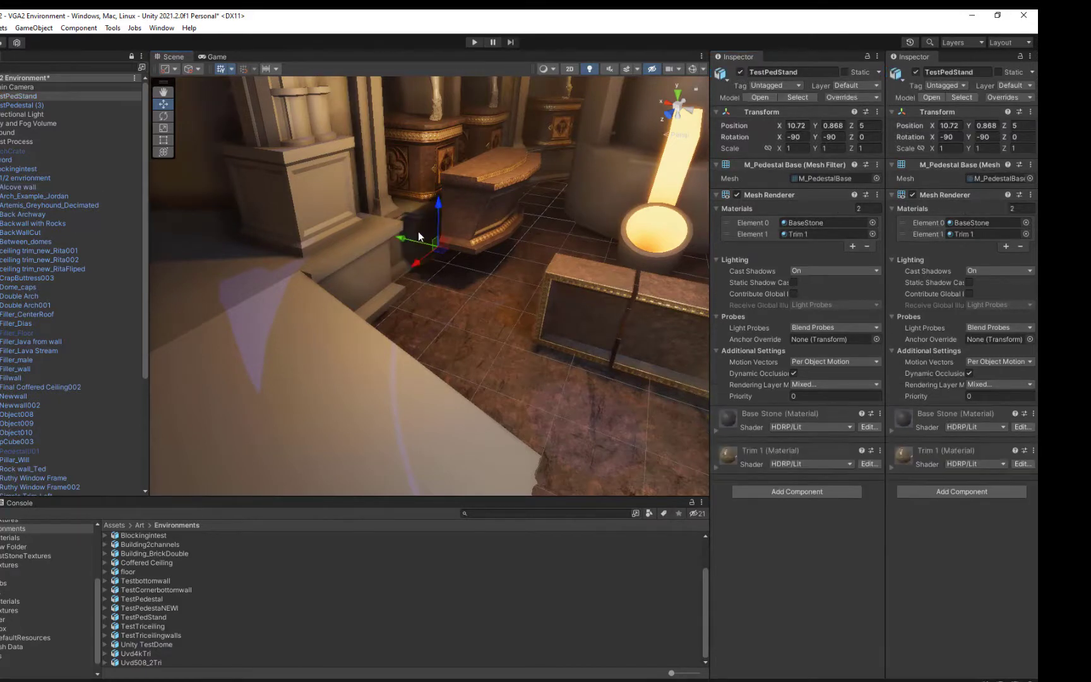
{"action": "left_click_drag", "start_coordinate": [438, 203], "coordinate": [357, 266]}
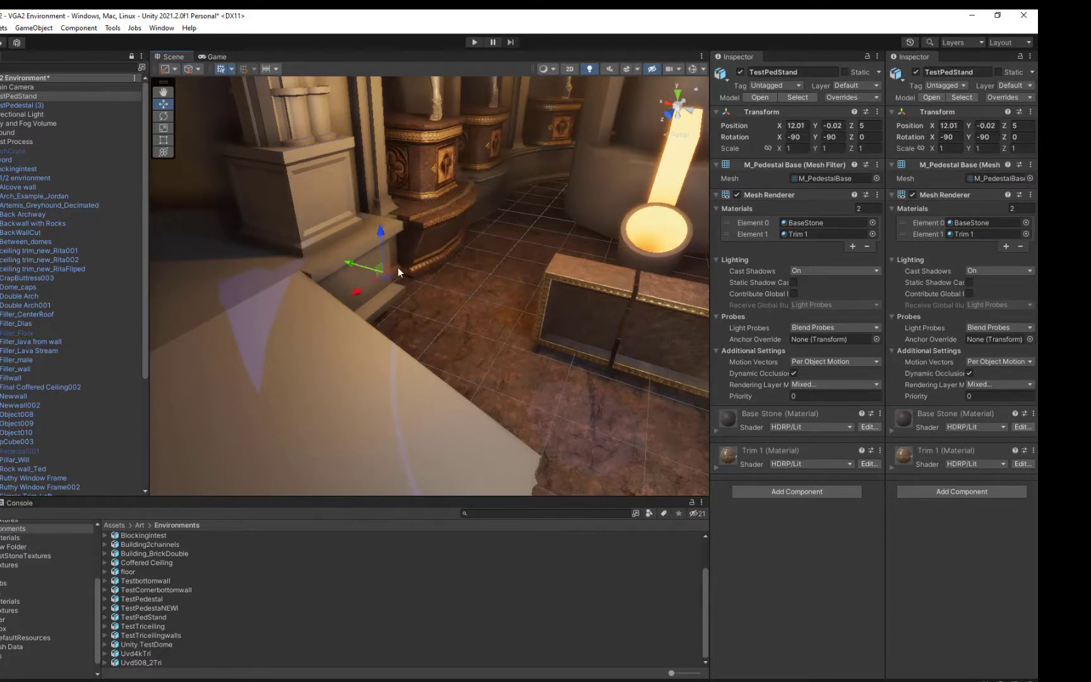
{"action": "left_click", "coordinate": [364, 283]}
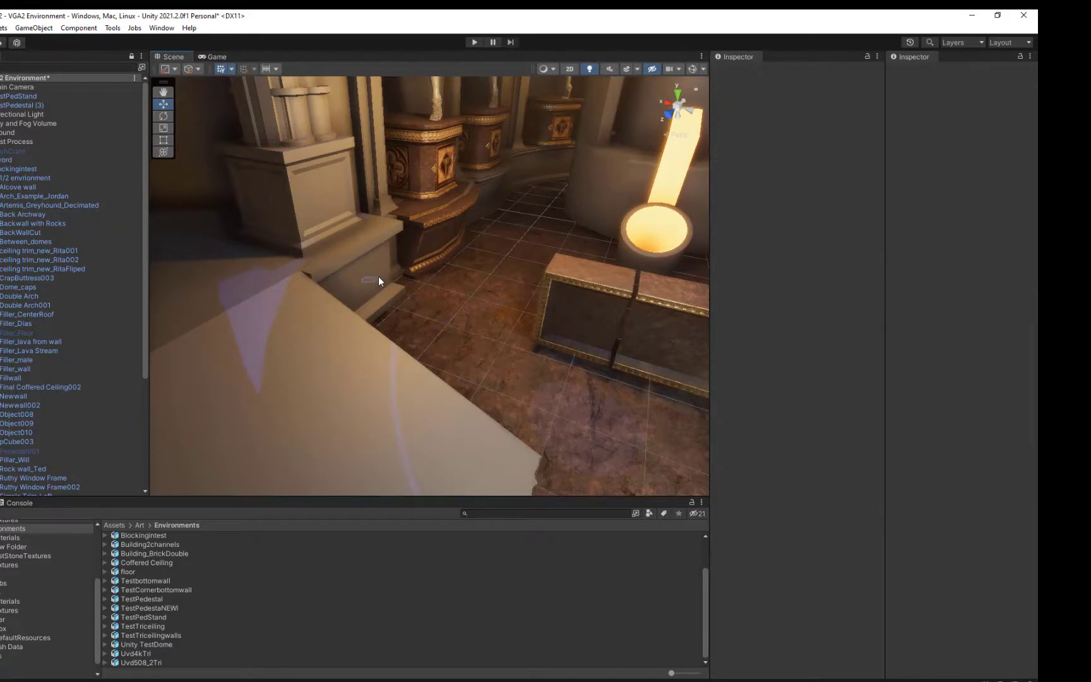
{"action": "left_click", "coordinate": [363, 291]}
{"action": "left_click_drag", "start_coordinate": [363, 290], "coordinate": [369, 289]}
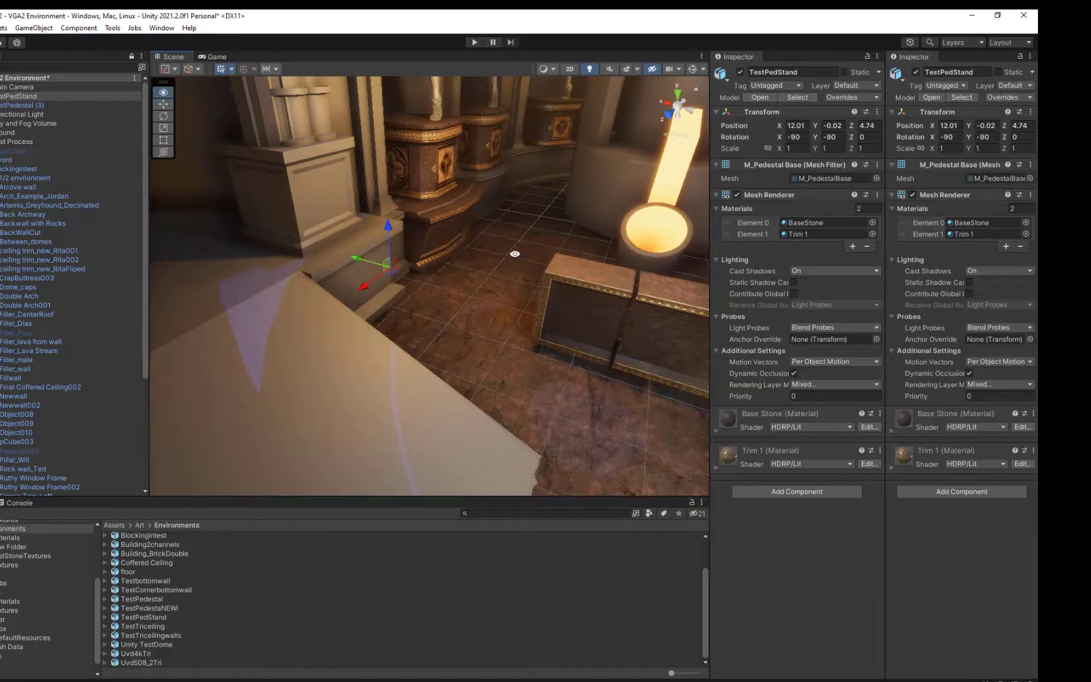
Deactivate the Alcove wall object behind the statue pedestals and inspect the placed stand
{"action": "left_click_drag", "start_coordinate": [514, 253], "coordinate": [412, 252], "text": "alt"}
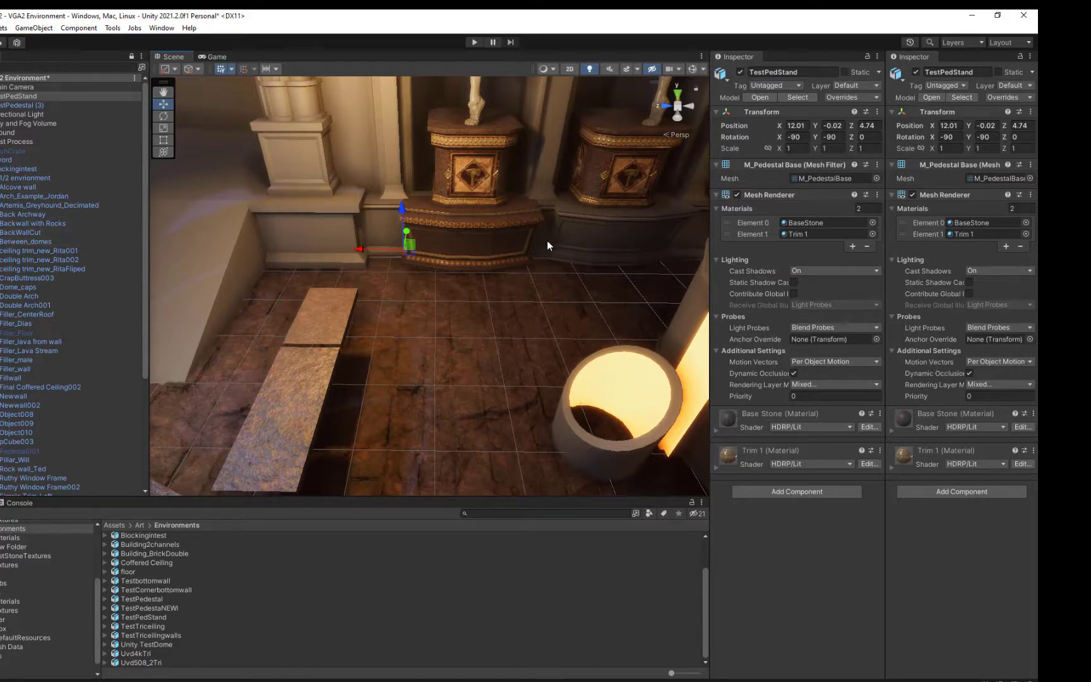
{"action": "left_click", "coordinate": [373, 220]}
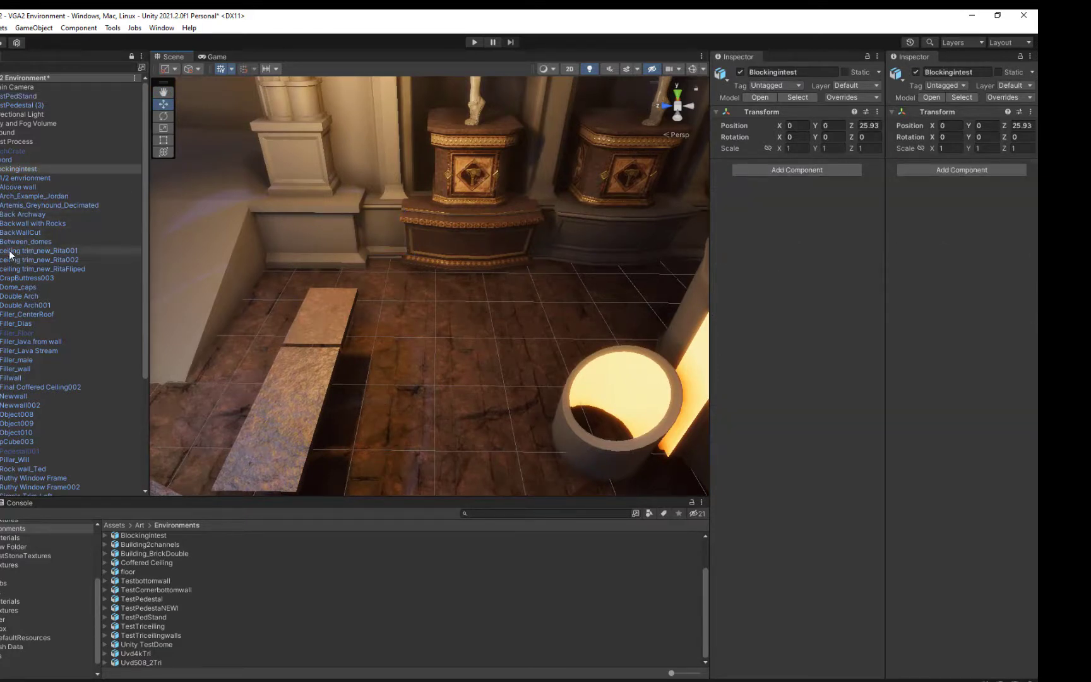
{"action": "left_click", "coordinate": [331, 225]}
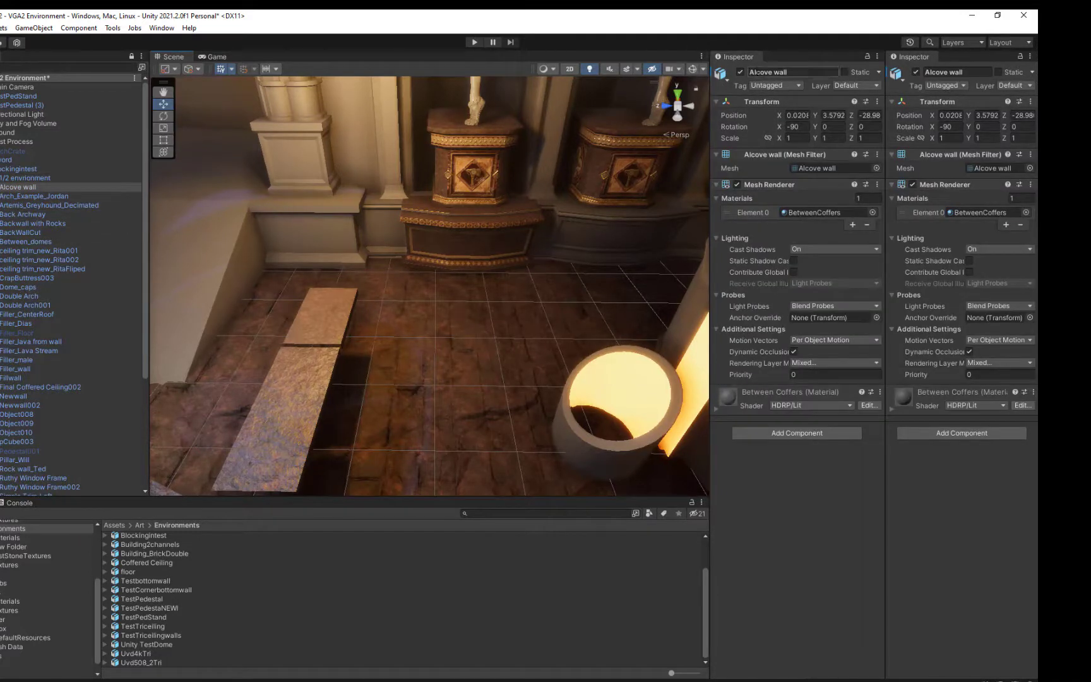
{"action": "left_click", "coordinate": [740, 72]}
{"action": "left_click_drag", "start_coordinate": [425, 314], "coordinate": [604, 206], "text": "alt"}
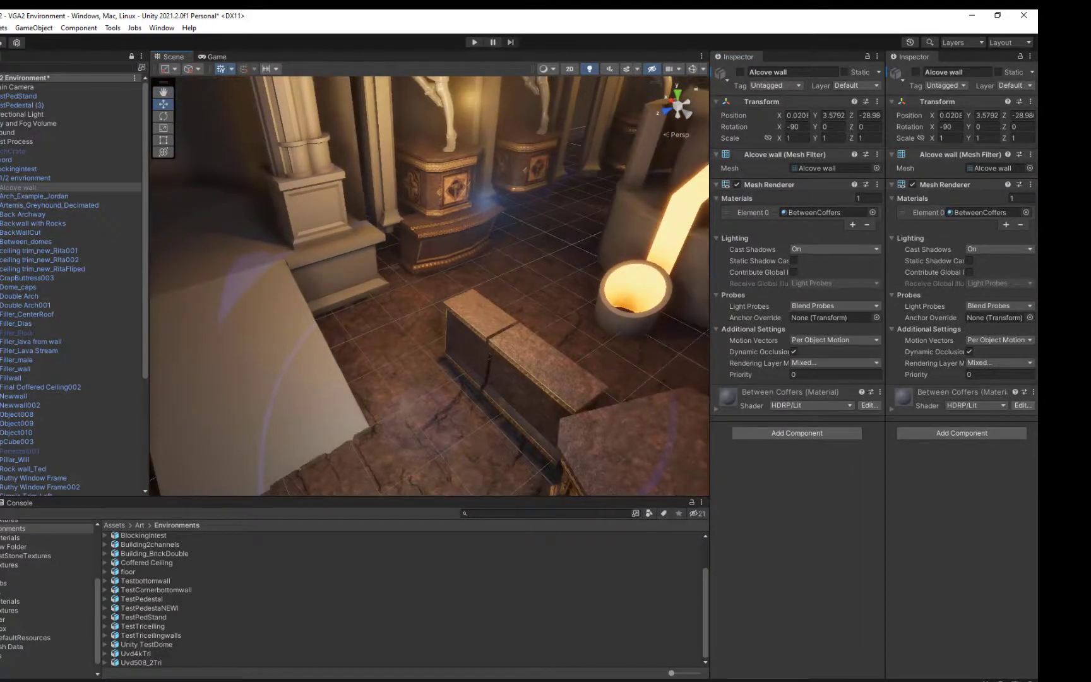